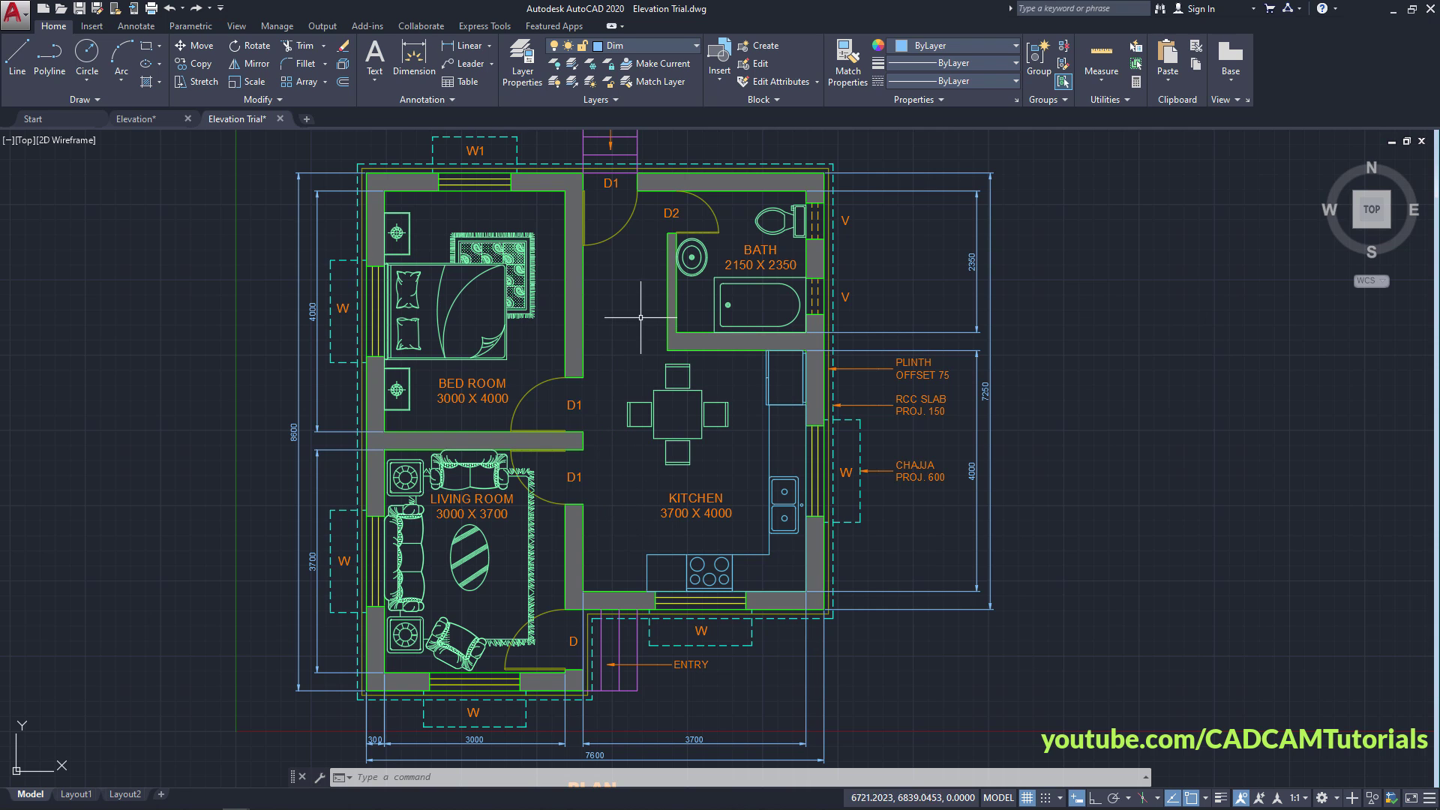
{"action": "middle_click_drag", "start_coordinate": [640, 317], "coordinate": [609, 690]}
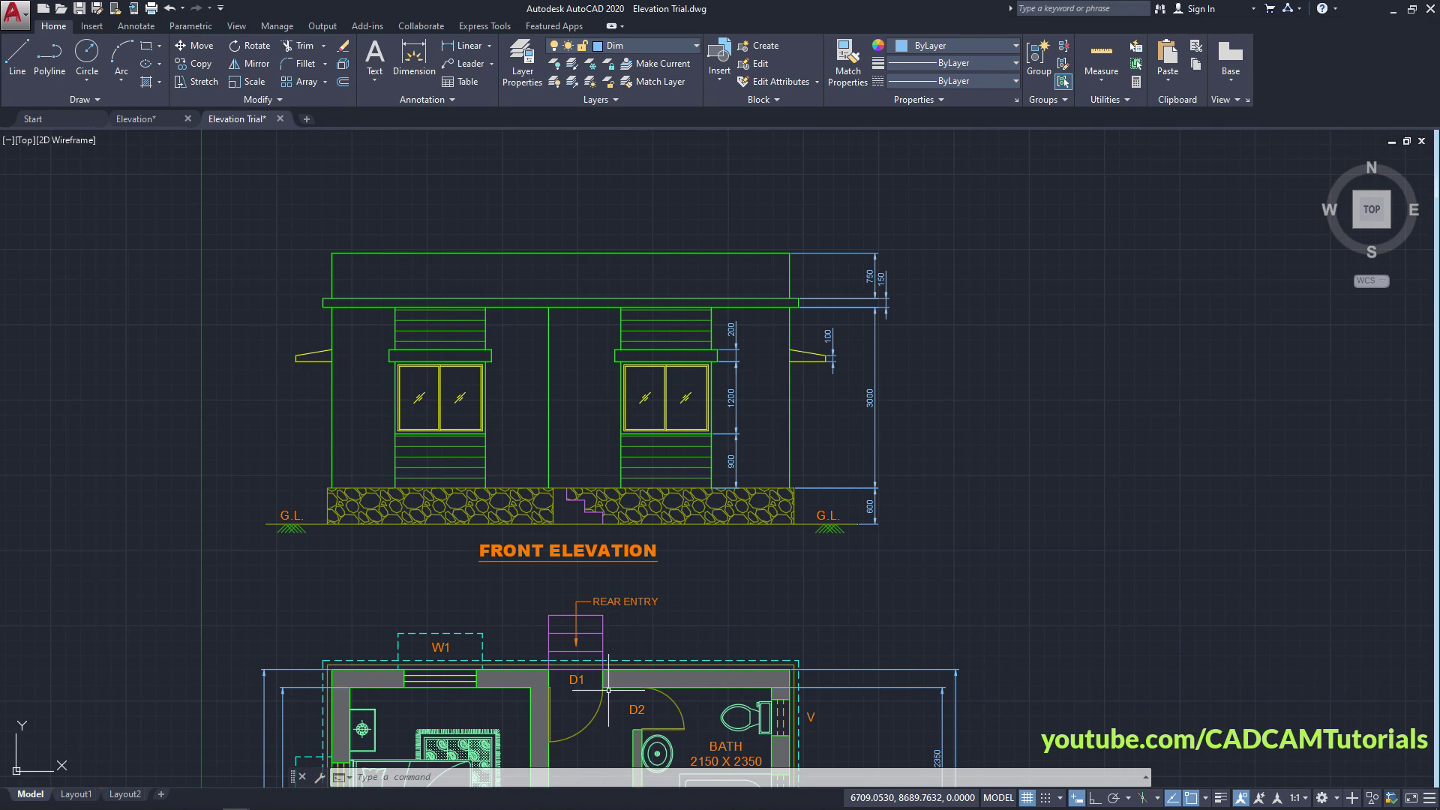
{"action": "scroll", "coordinate": [660, 396], "scroll_direction": "up", "scroll_amount": 3}
{"action": "mouse_move", "coordinate": [661, 396]}
{"action": "middle_mouse_down"}
{"action": "mouse_move", "coordinate": [721, 523]}
{"action": "mouse_move", "coordinate": [744, 490]}
{"action": "middle_mouse_up"}
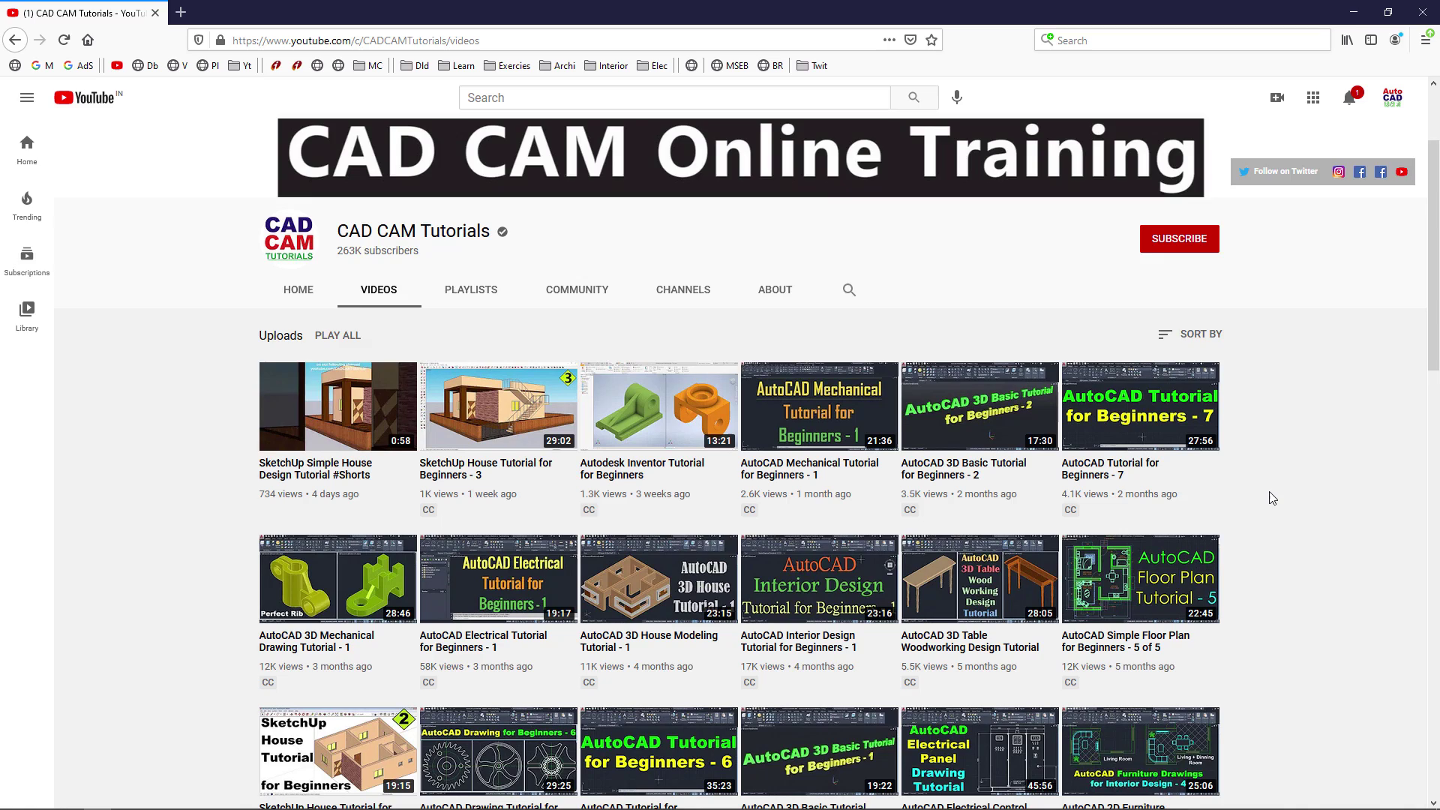
Subscribe to the CAD CAM Tutorials channel on YouTube and set its notifications to All.
{"action": "scroll", "coordinate": [1269, 498], "scroll_direction": "down", "scroll_amount": 3}
{"action": "scroll", "coordinate": [1269, 492], "scroll_direction": "down", "scroll_amount": 5}
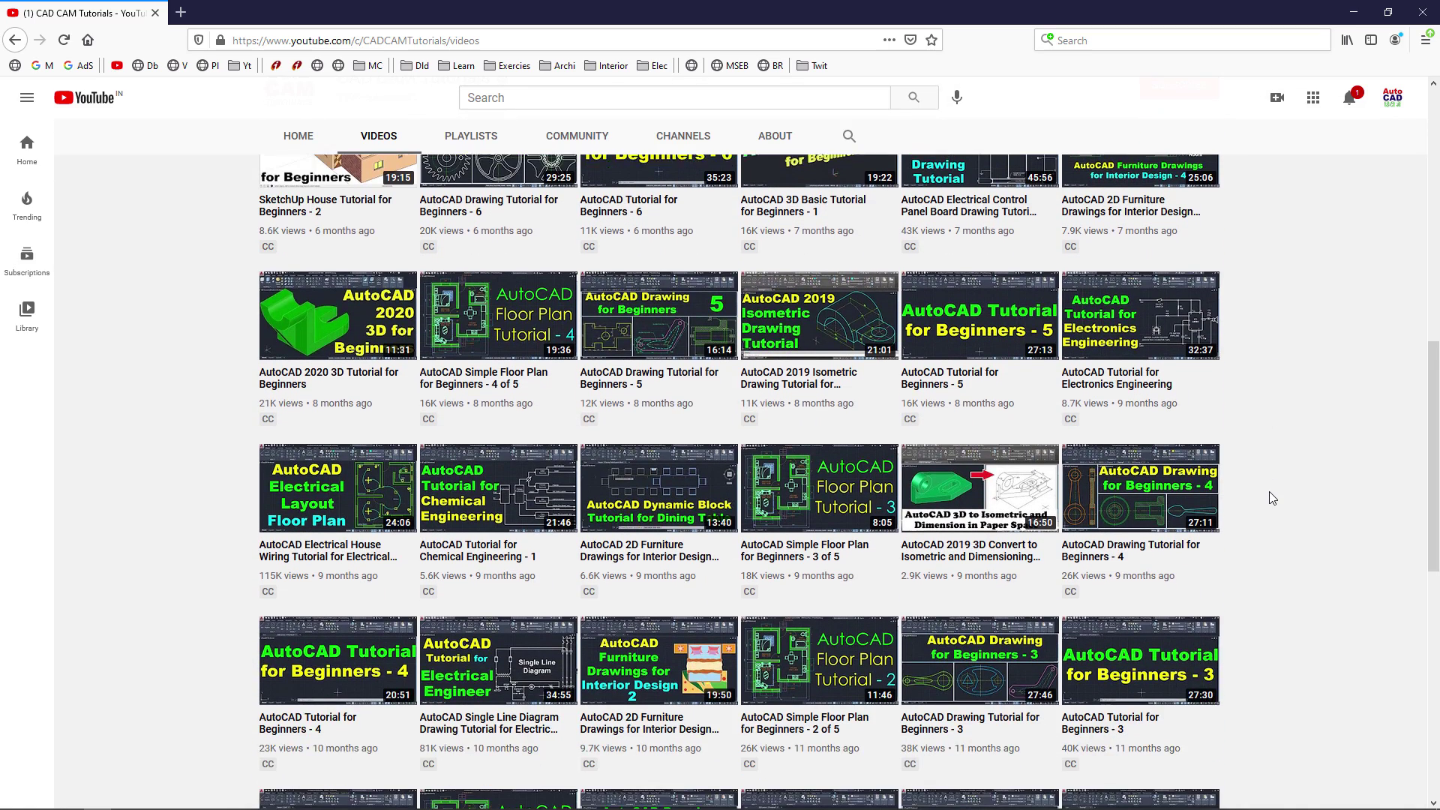
{"action": "scroll", "coordinate": [1269, 492], "scroll_direction": "up", "scroll_amount": 4}
{"action": "scroll", "coordinate": [1269, 492], "scroll_direction": "up", "scroll_amount": 5}
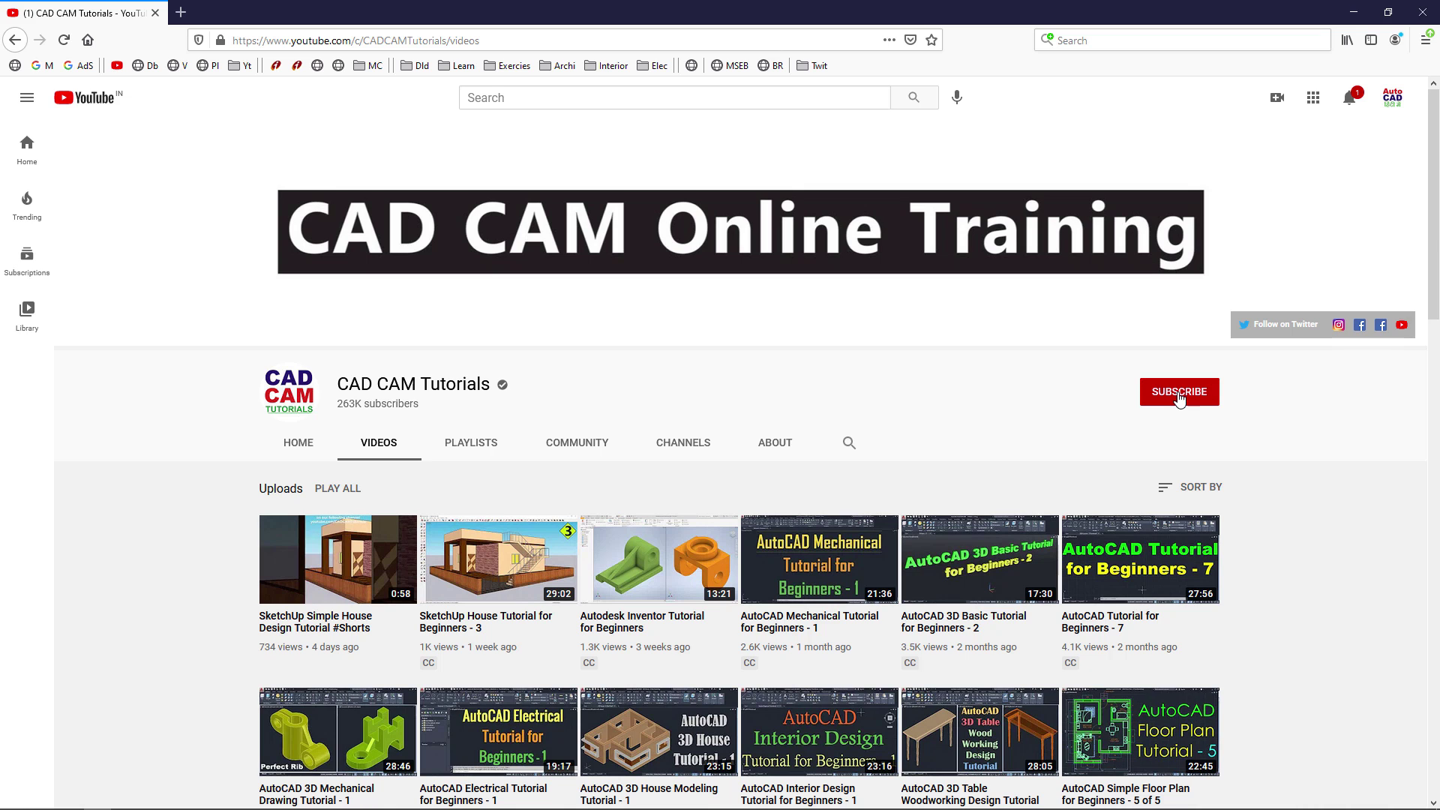
{"action": "left_click", "coordinate": [1179, 393]}
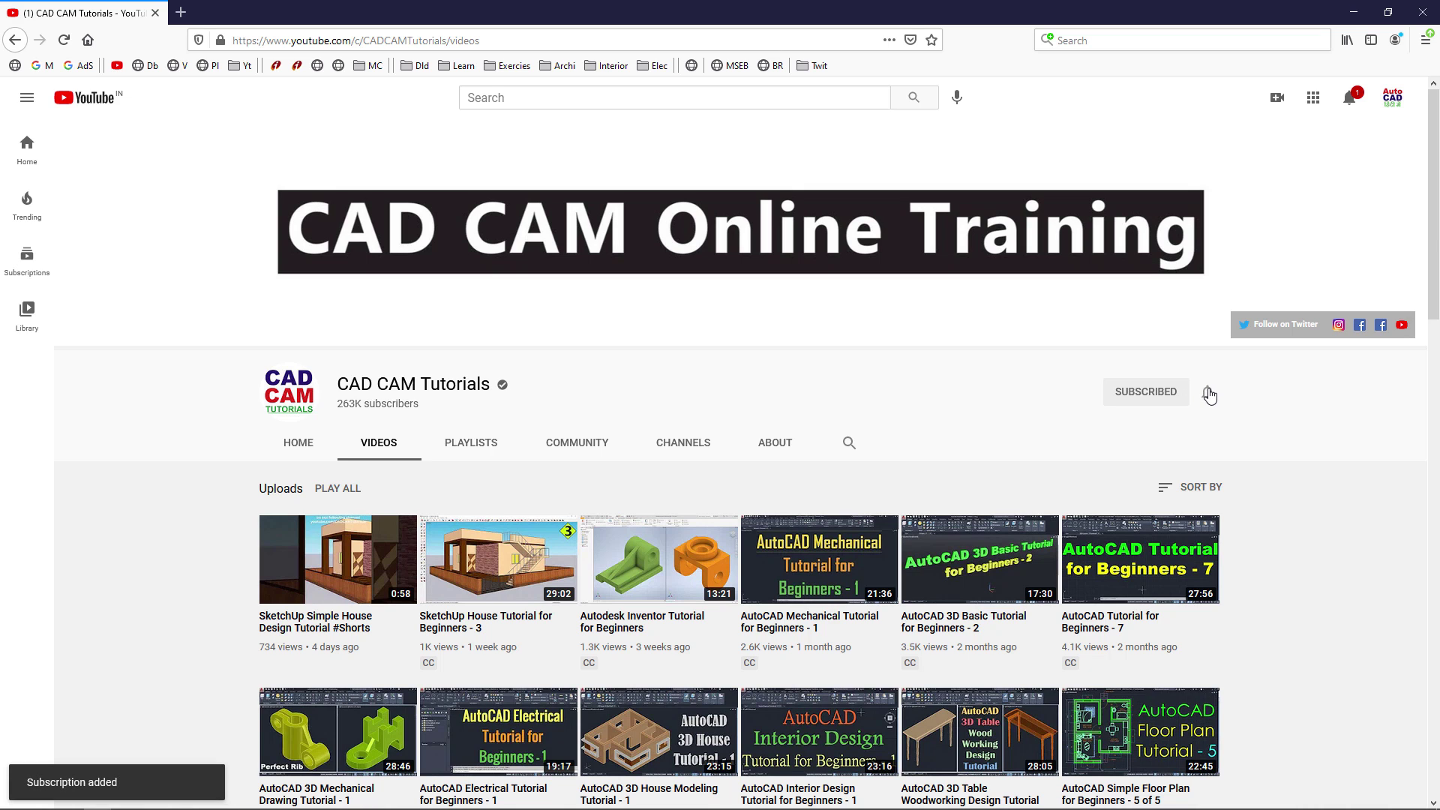
{"action": "left_click", "coordinate": [1209, 393]}
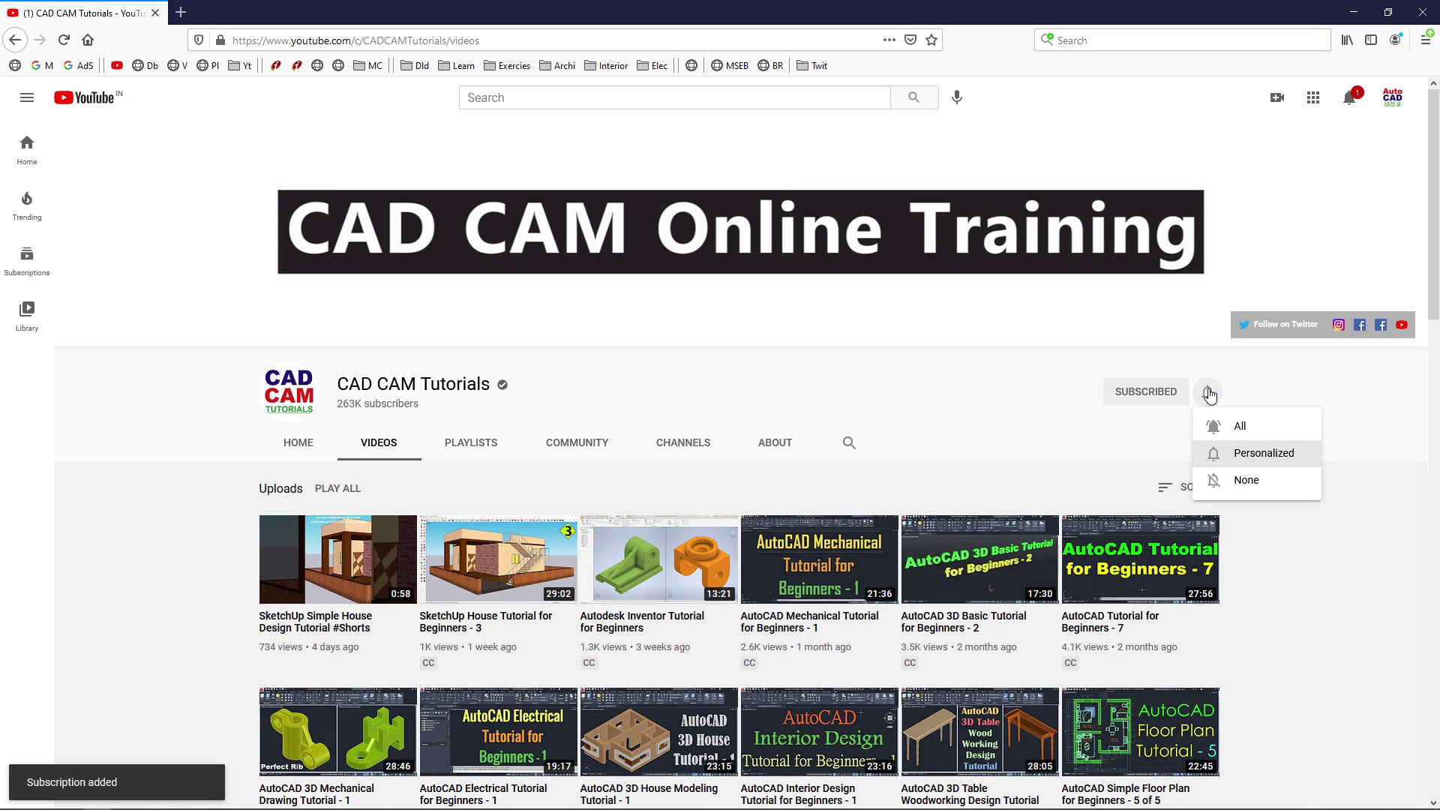
{"action": "left_click", "coordinate": [1238, 426]}
In AutoCAD, close the Elevation Trial drawing without saving its changes.
{"action": "left_click", "coordinate": [280, 118]}
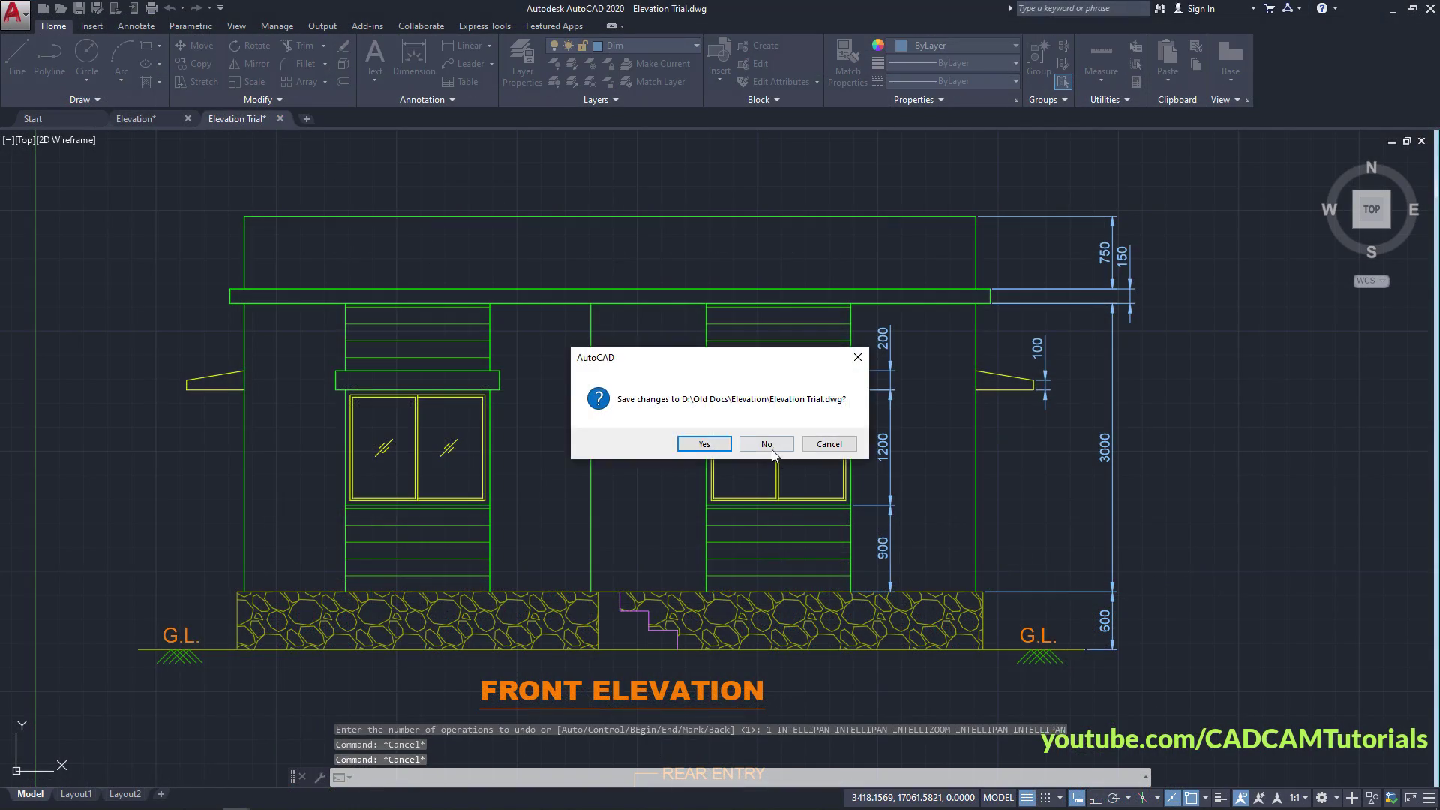
{"action": "left_click", "coordinate": [765, 443]}
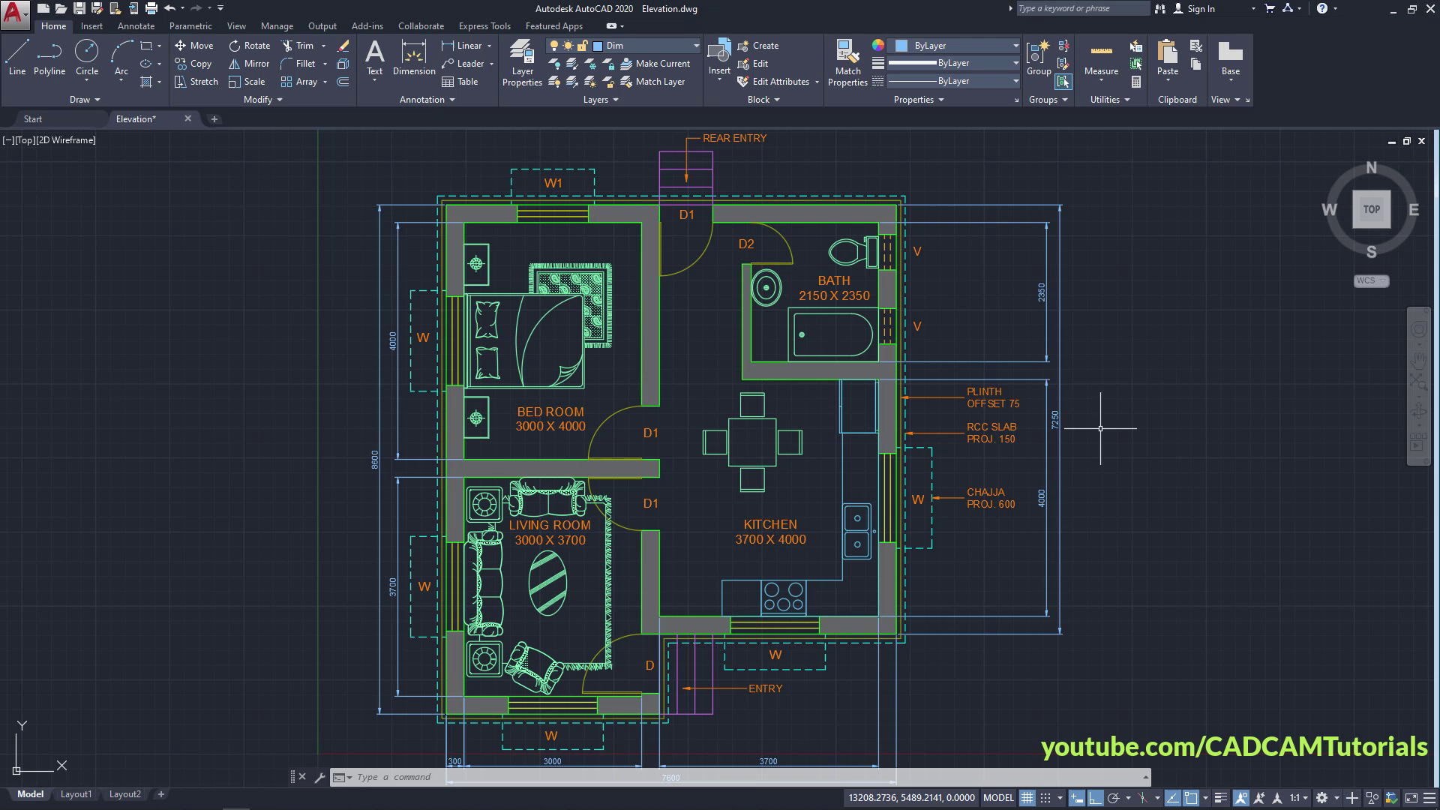
Make the Plinth layer current by picking the plinth offset line outside the kitchen wall.
{"action": "scroll", "coordinate": [862, 356], "scroll_direction": "up", "scroll_amount": 6}
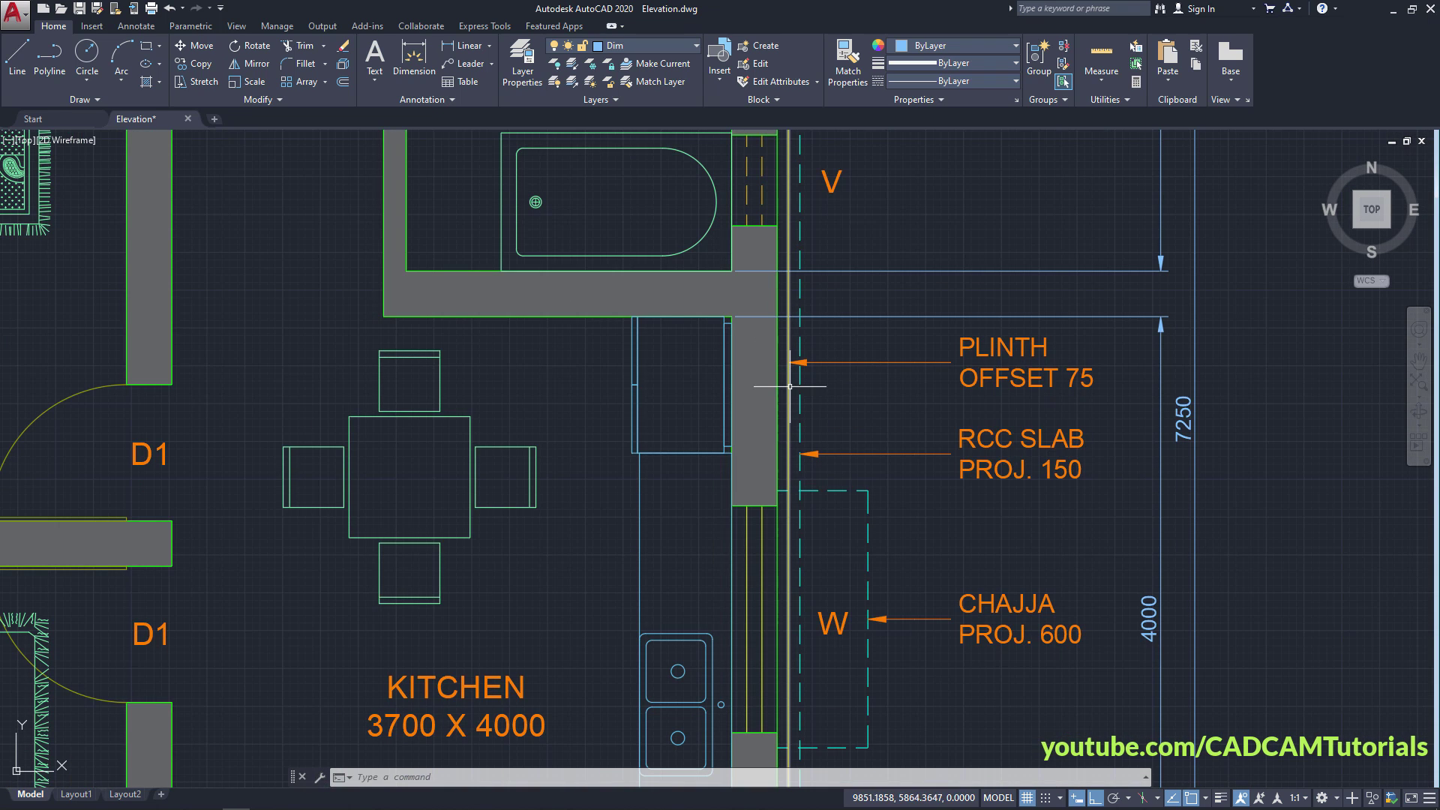
{"action": "scroll", "coordinate": [830, 321], "scroll_direction": "down", "scroll_amount": 2}
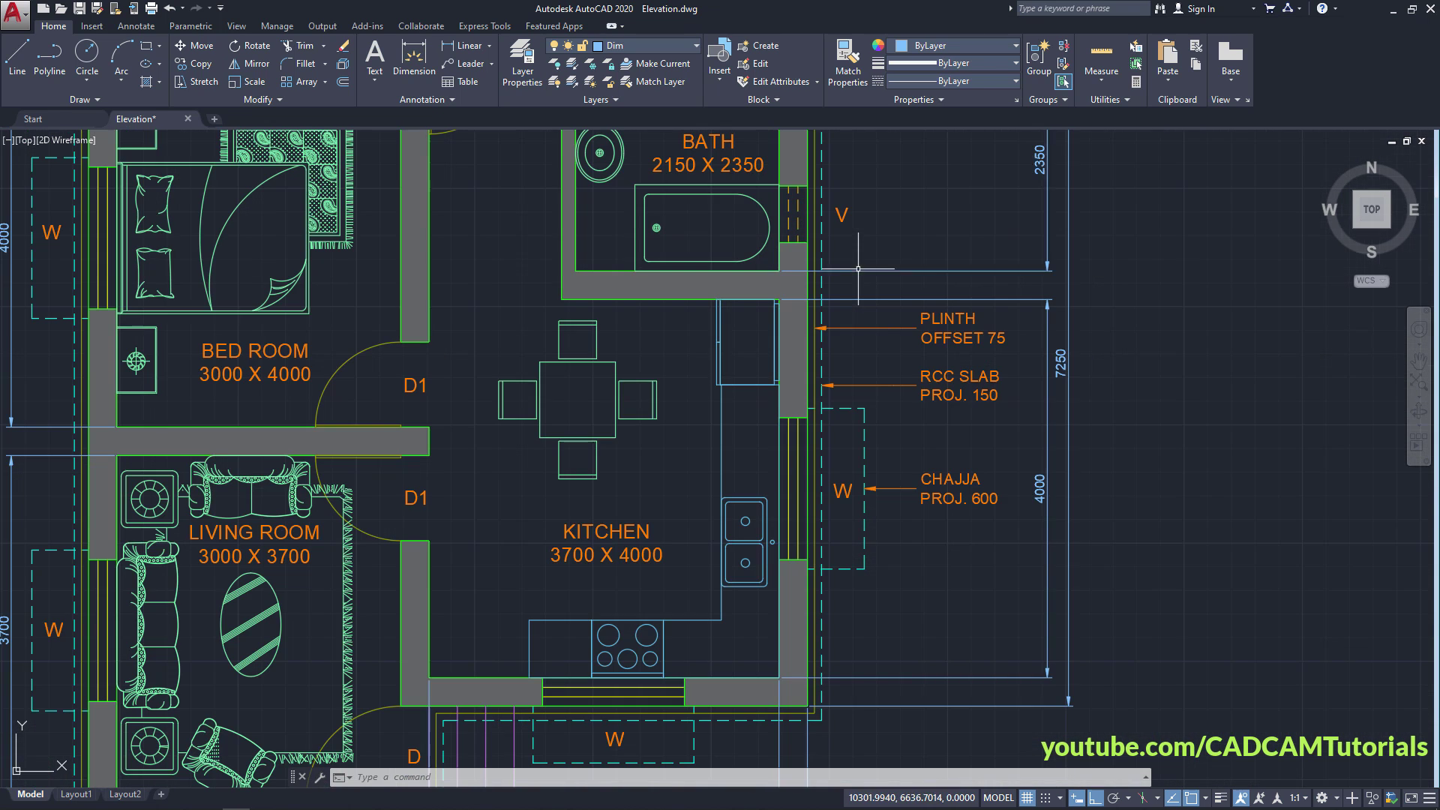
{"action": "mouse_move", "coordinate": [833, 331]}
{"action": "middle_mouse_down"}
{"action": "mouse_move", "coordinate": [867, 366]}
{"action": "mouse_move", "coordinate": [816, 364]}
{"action": "middle_mouse_up"}
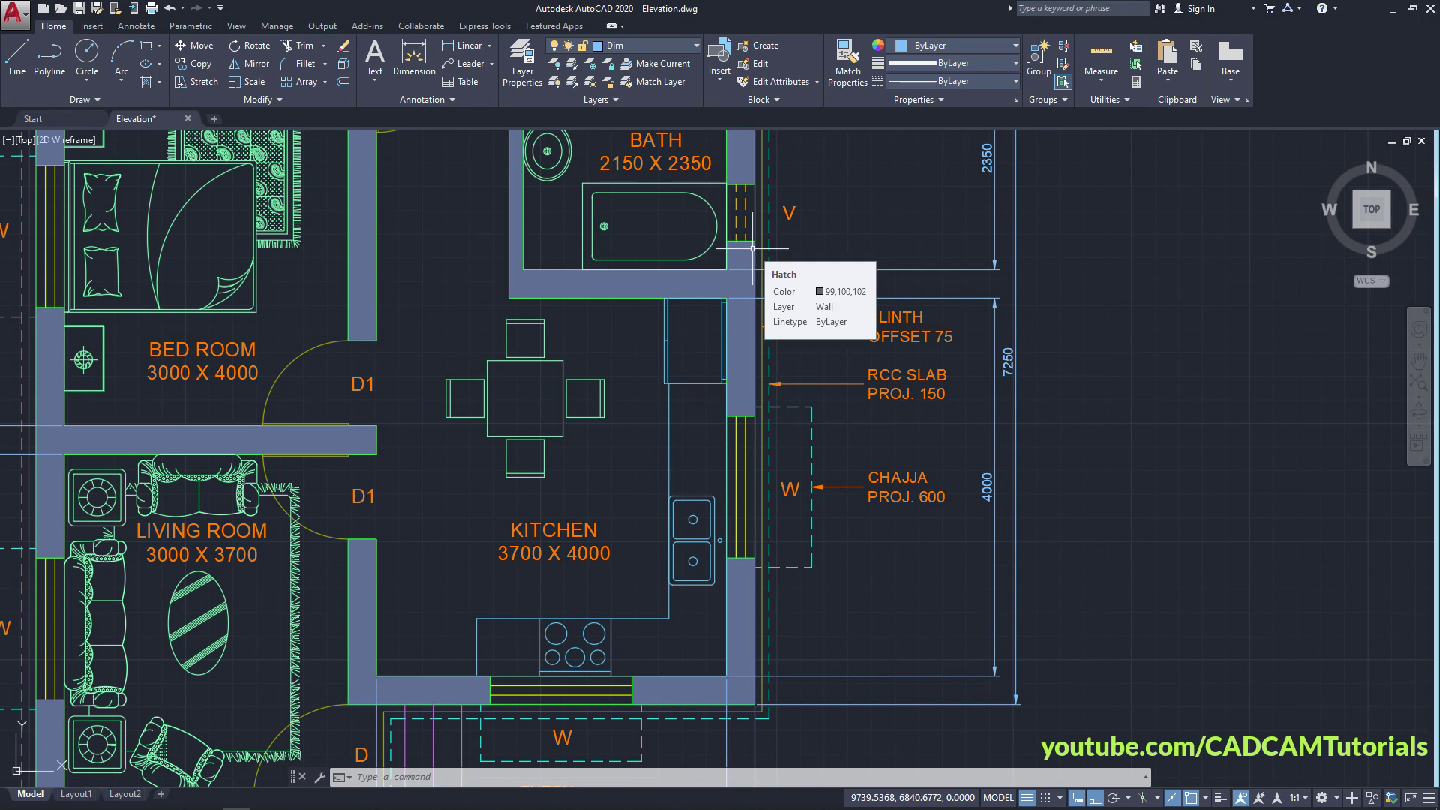
{"action": "left_click", "coordinate": [663, 64]}
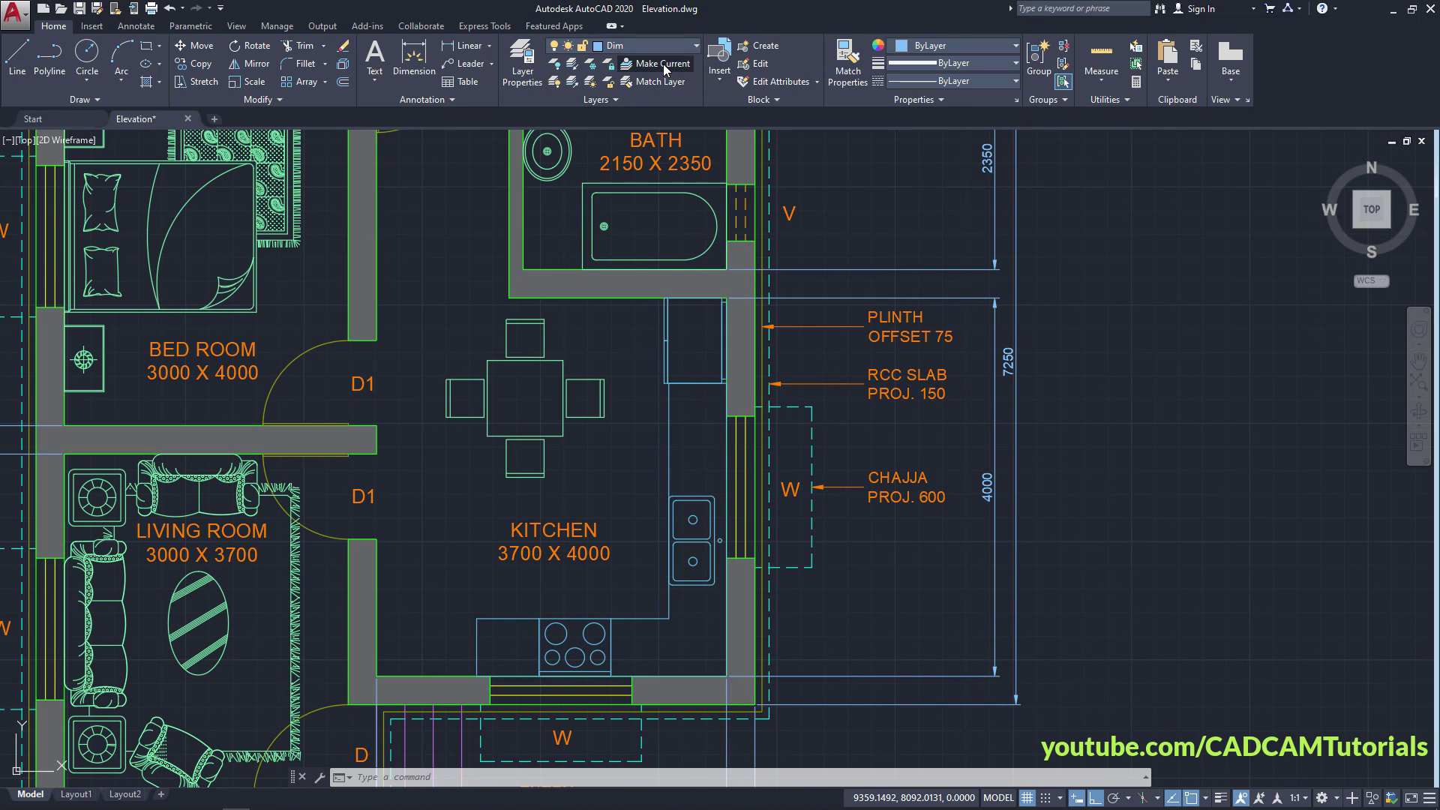
{"action": "left_click", "coordinate": [757, 351]}
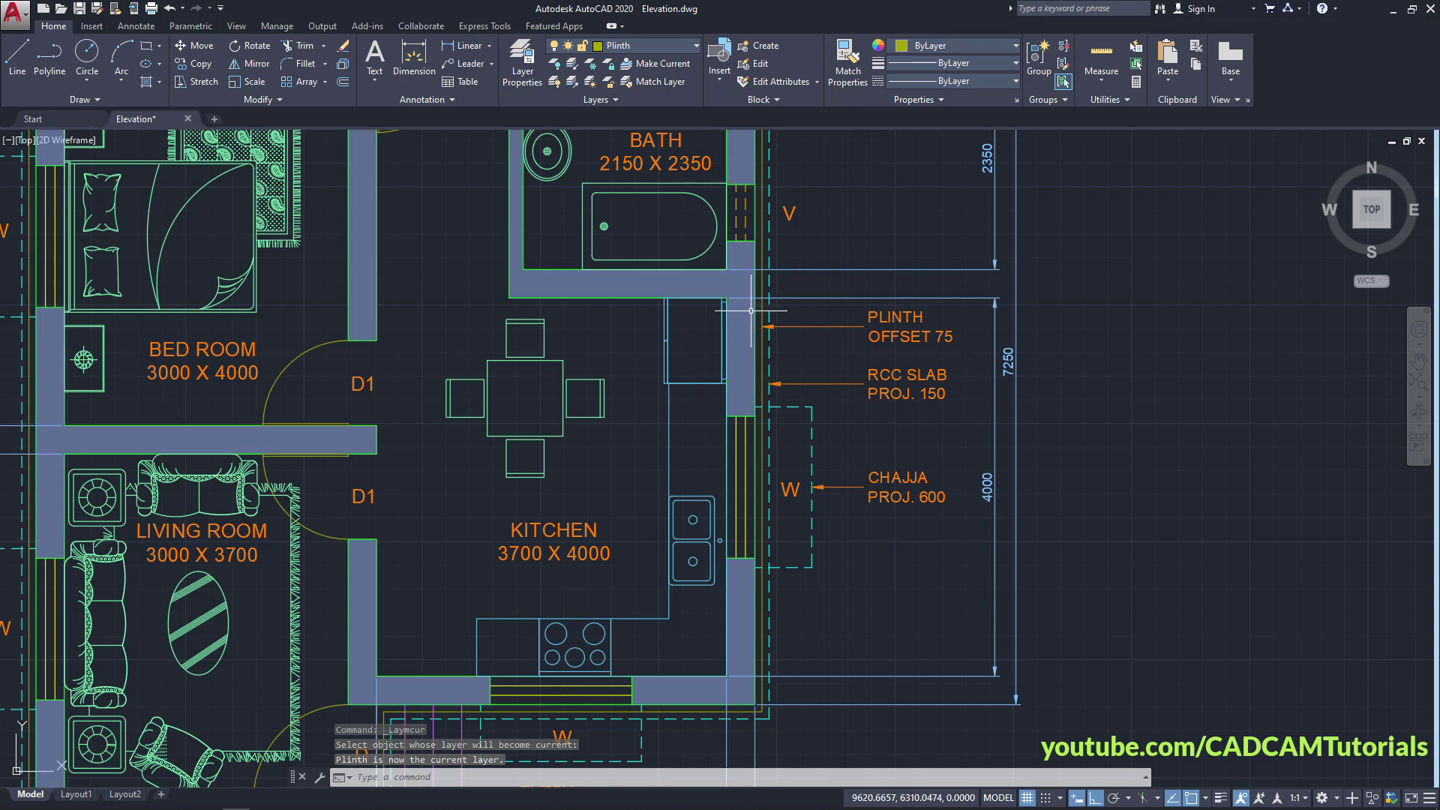
Draw three vertical construction lines through the front plinth corners of the plan: the far left, the inner step by the entry, and the far right.
{"action": "scroll", "coordinate": [701, 385], "scroll_direction": "down", "scroll_amount": 4}
{"action": "scroll", "coordinate": [701, 385], "scroll_direction": "up", "scroll_amount": 3}
{"action": "scroll", "coordinate": [653, 393], "scroll_direction": "up", "scroll_amount": 2}
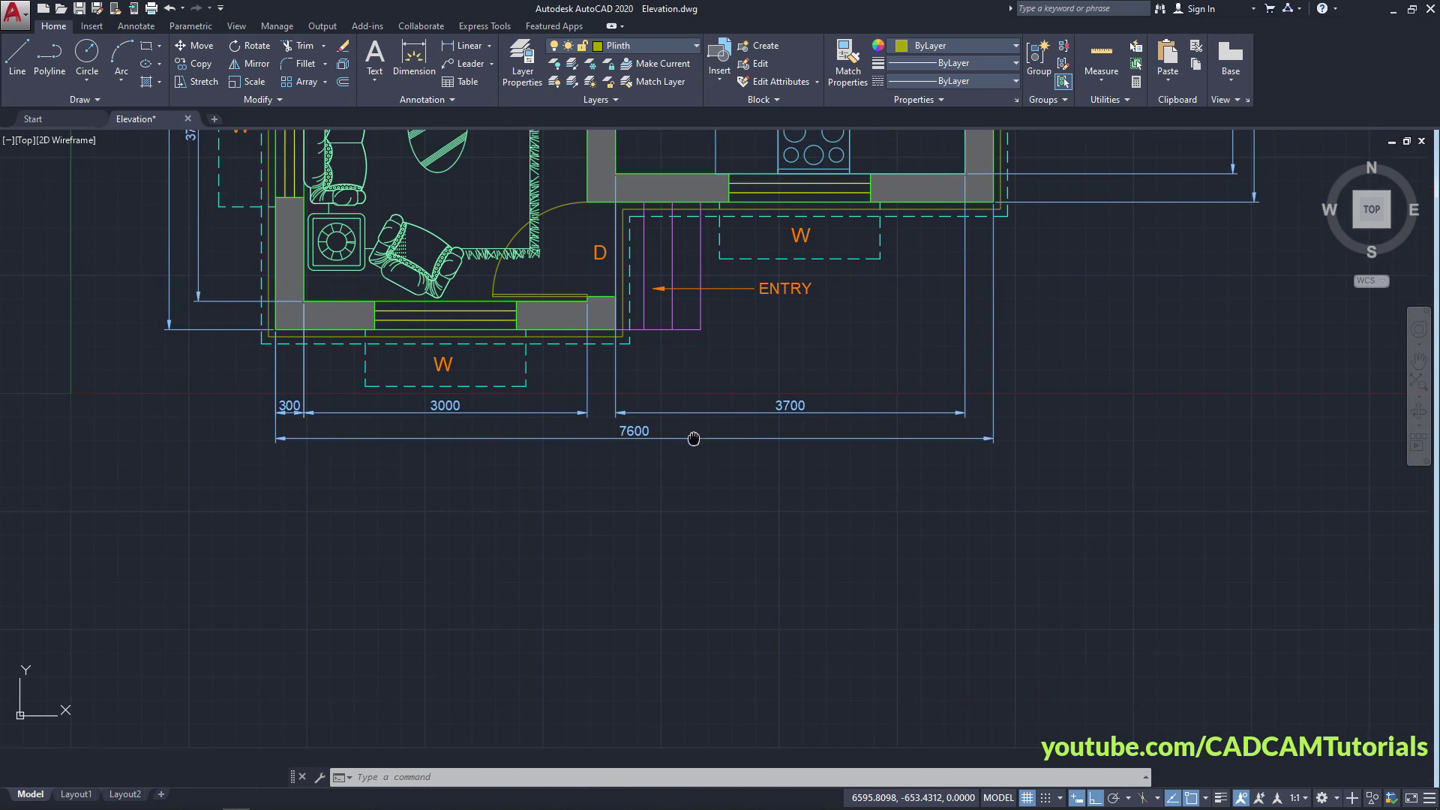
{"action": "scroll", "coordinate": [691, 437], "scroll_direction": "down", "scroll_amount": 2}
{"action": "middle_click_drag", "start_coordinate": [701, 380], "coordinate": [657, 320]}
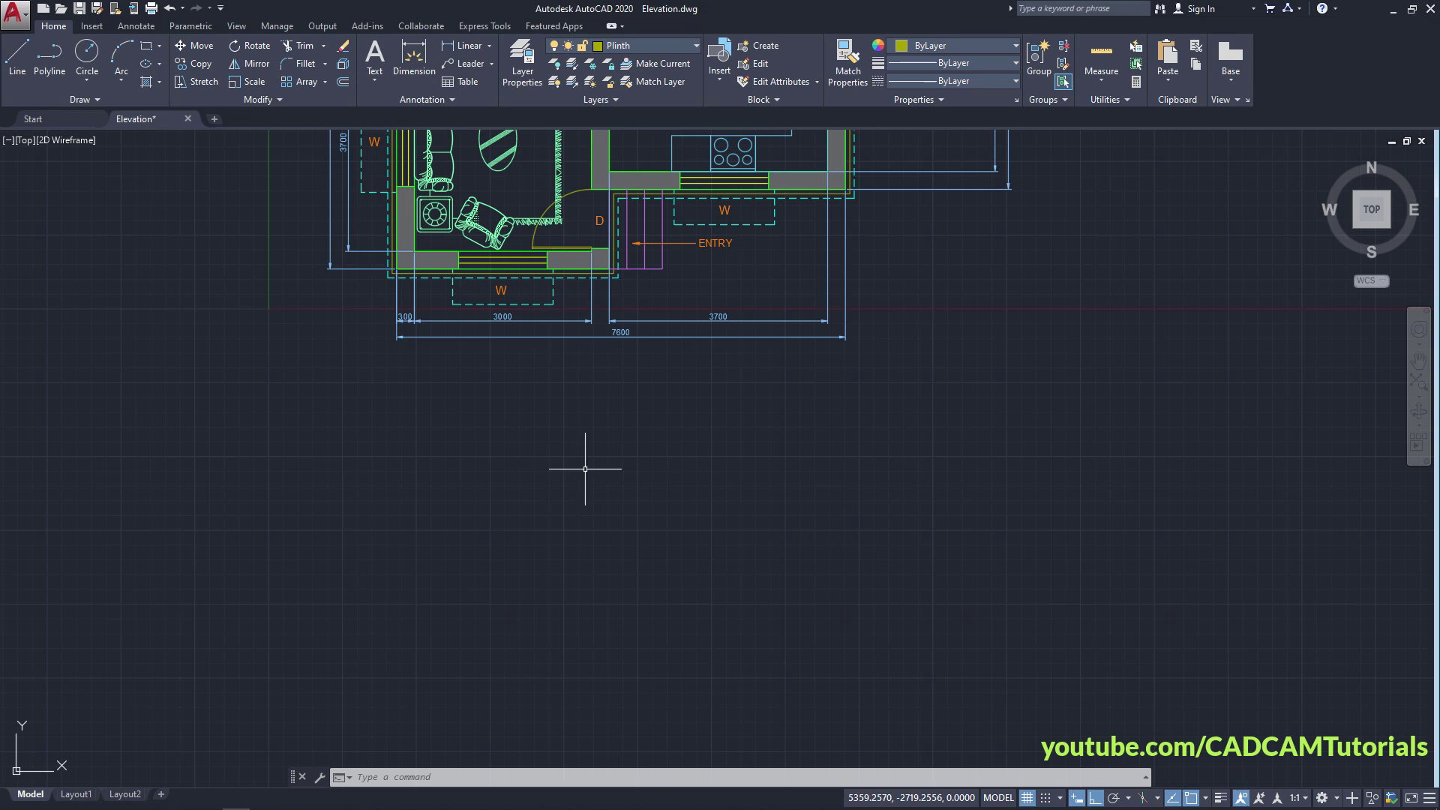
{"action": "left_click", "coordinate": [94, 102]}
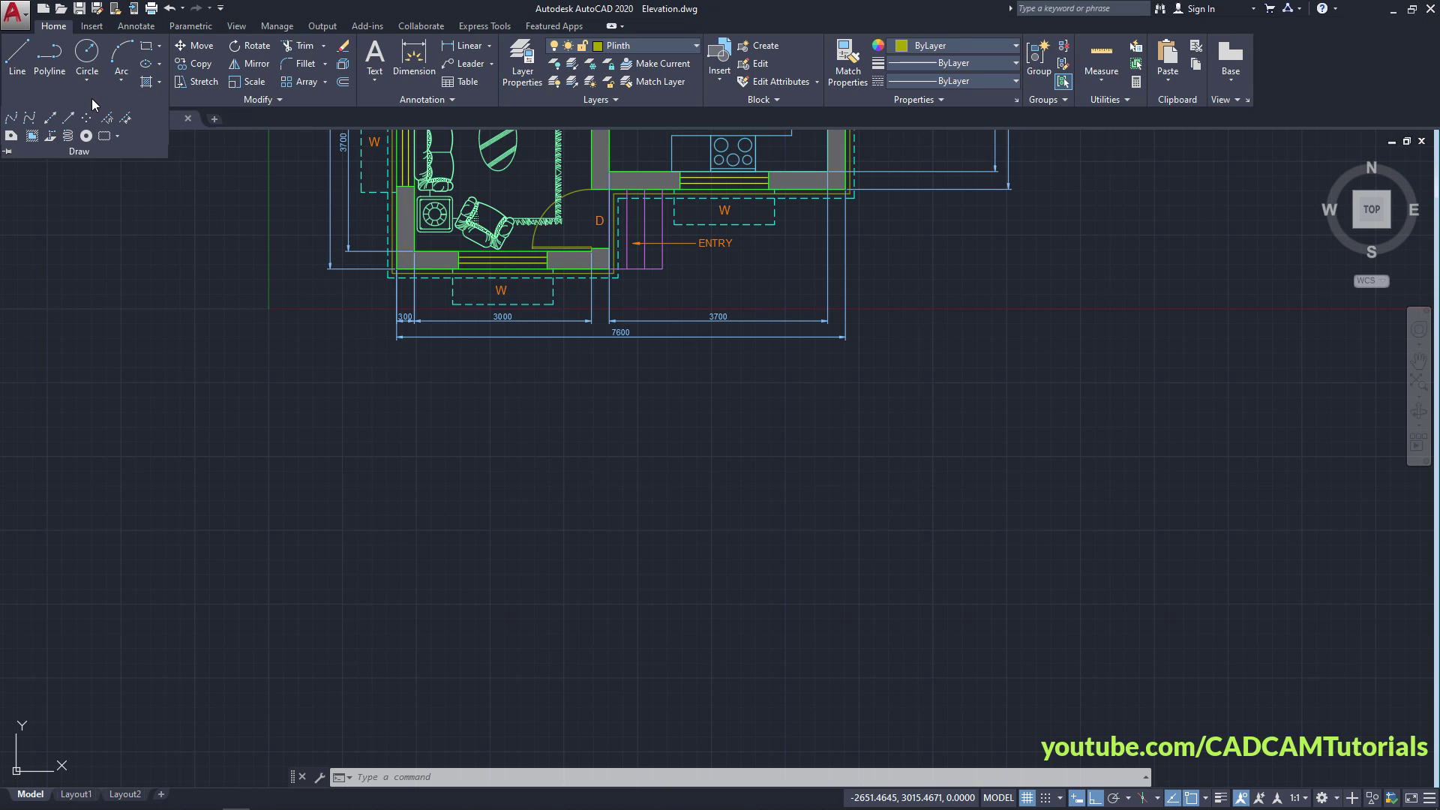
{"action": "left_click", "coordinate": [51, 125]}
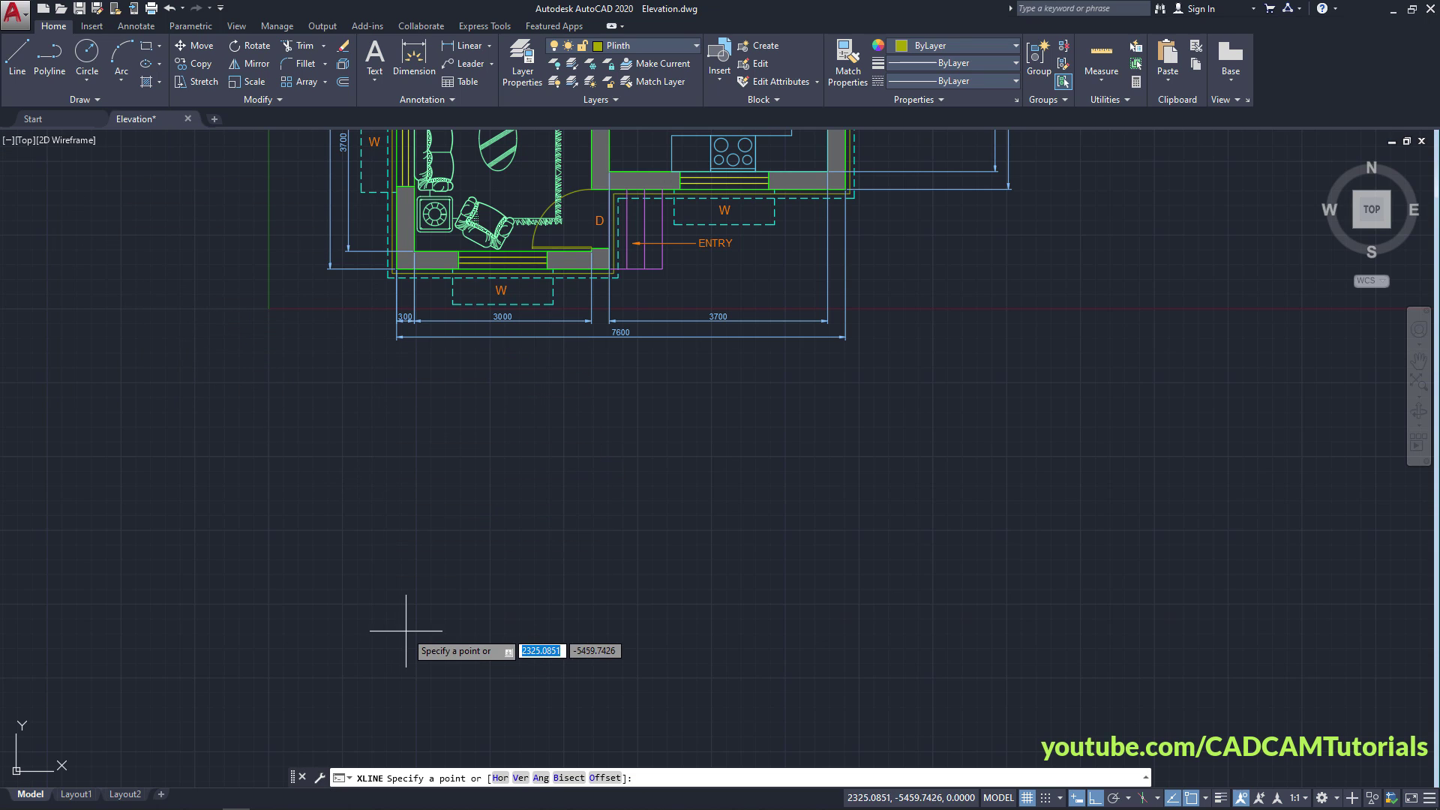
{"action": "left_click", "coordinate": [520, 777]}
{"action": "scroll", "coordinate": [371, 285], "scroll_direction": "up", "scroll_amount": 2}
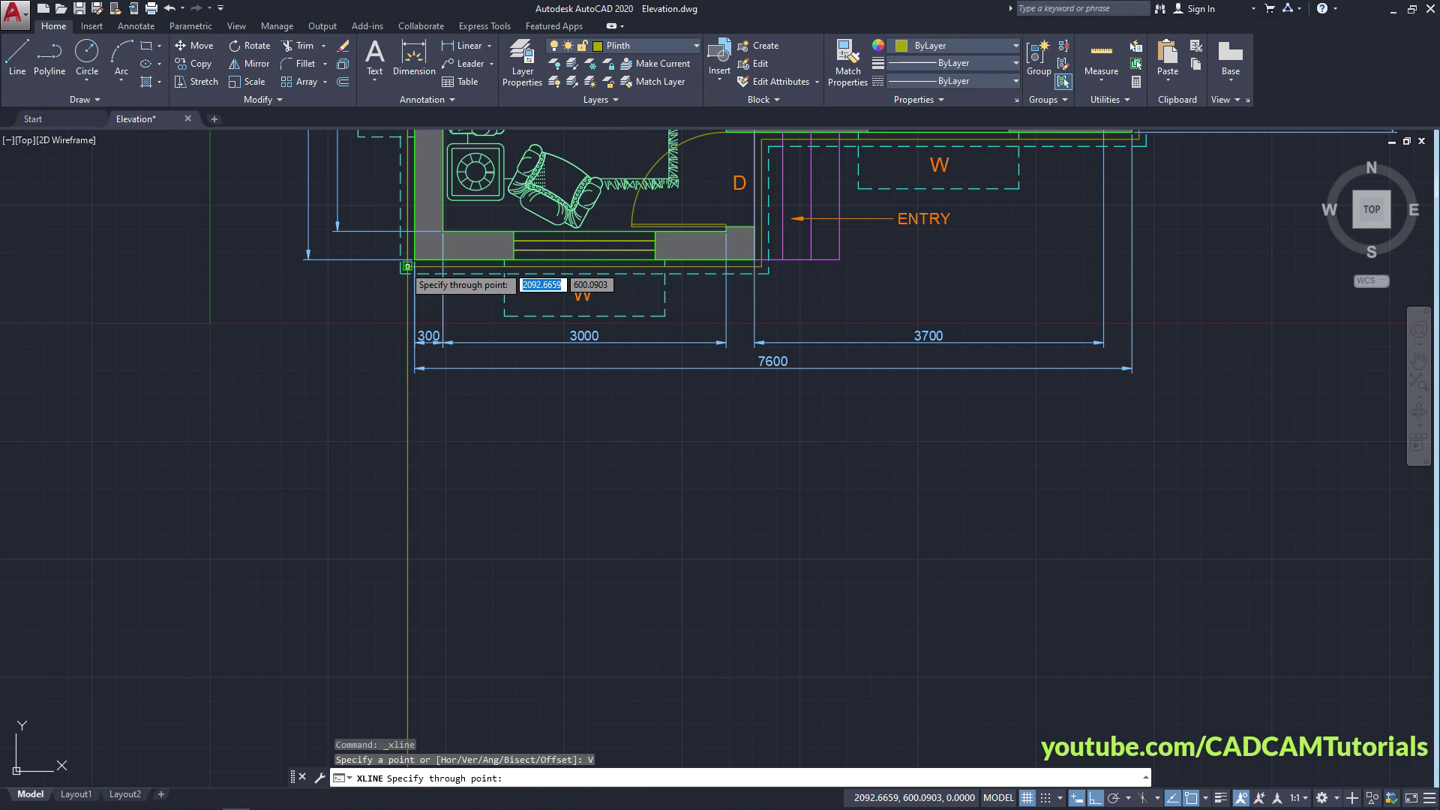
{"action": "left_click", "coordinate": [407, 266]}
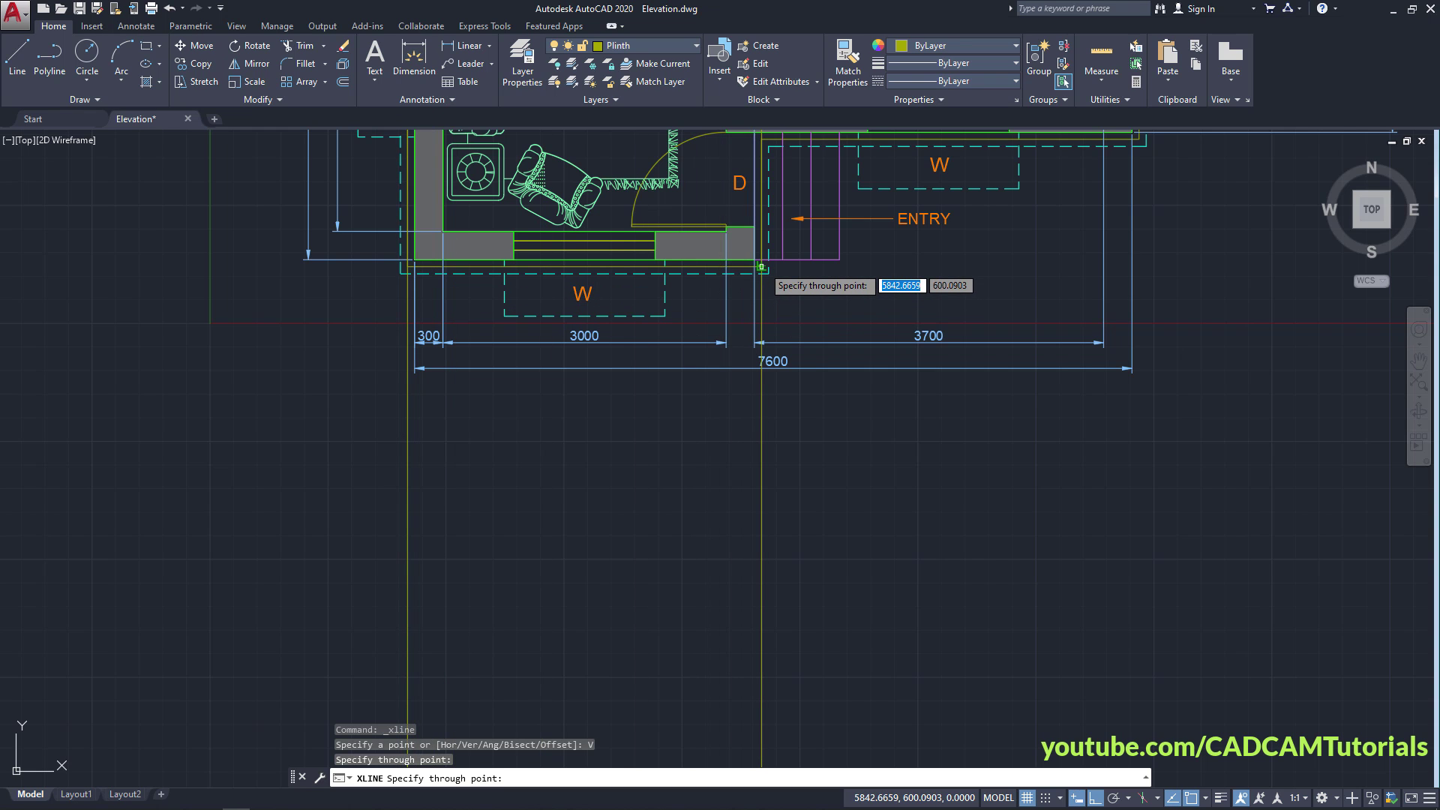
{"action": "left_click", "coordinate": [762, 267]}
{"action": "scroll", "coordinate": [971, 318], "scroll_direction": "down", "scroll_amount": 2}
{"action": "left_click", "coordinate": [1139, 180]}
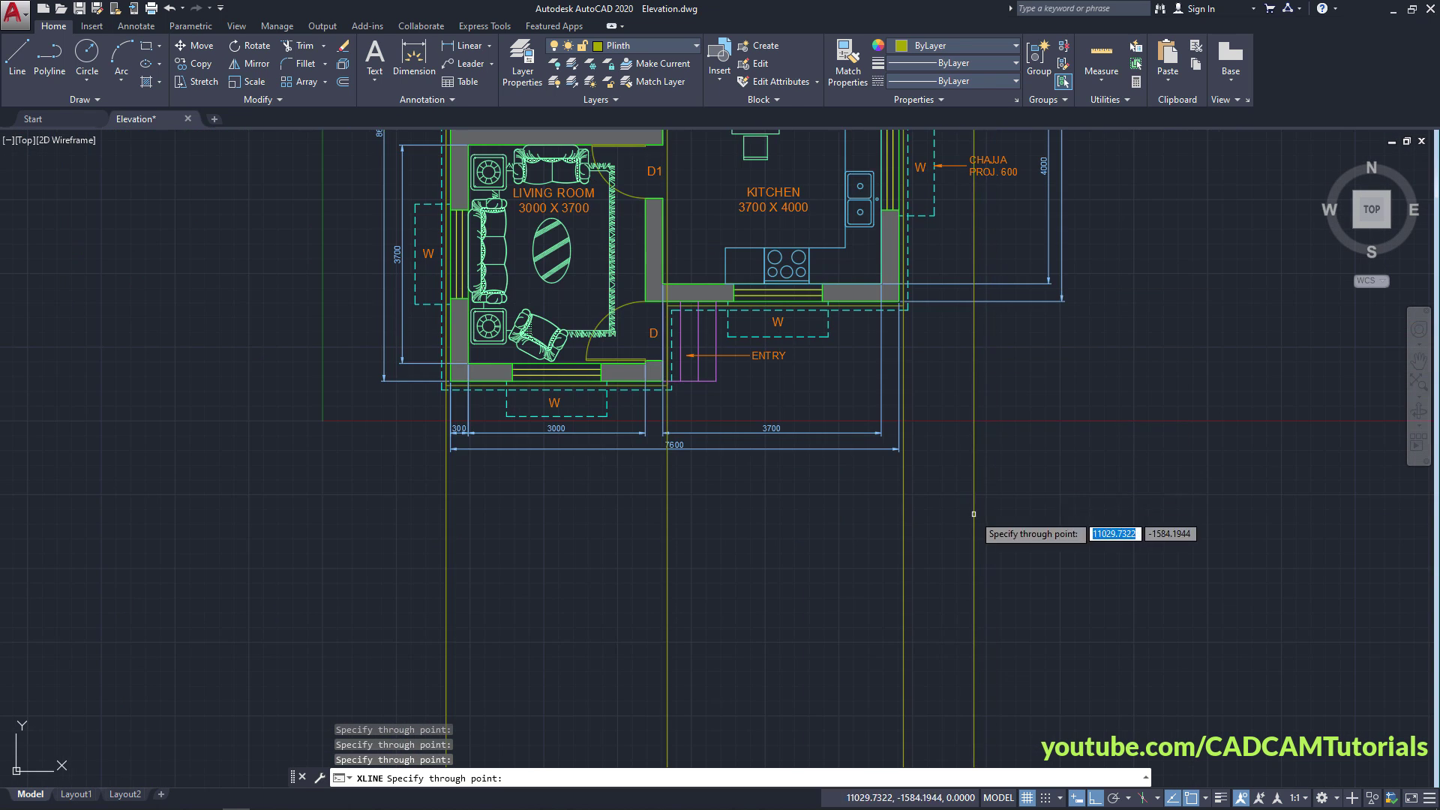
{"action": "middle_click_drag", "start_coordinate": [974, 514], "coordinate": [724, 364]}
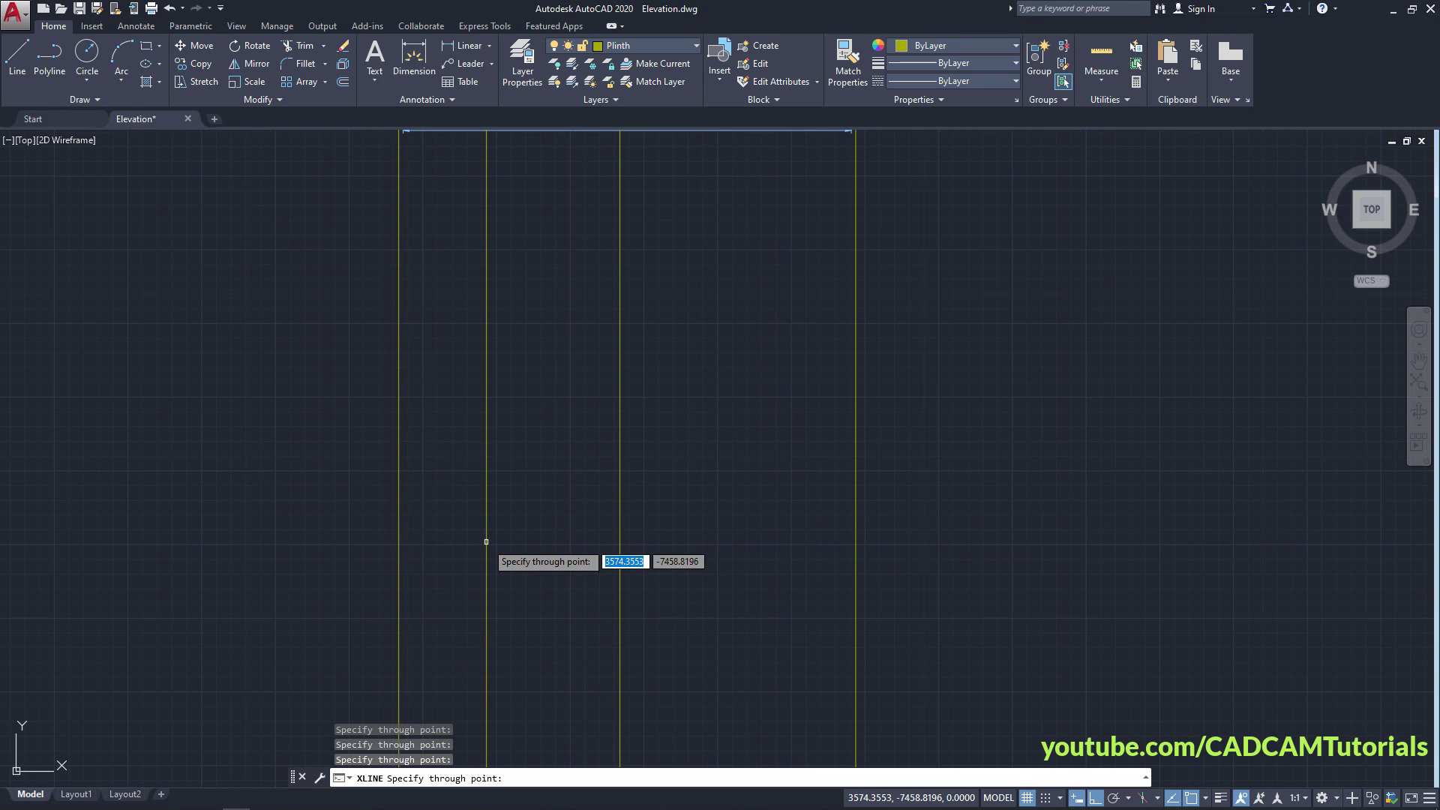
{"action": "key", "text": "Return"}
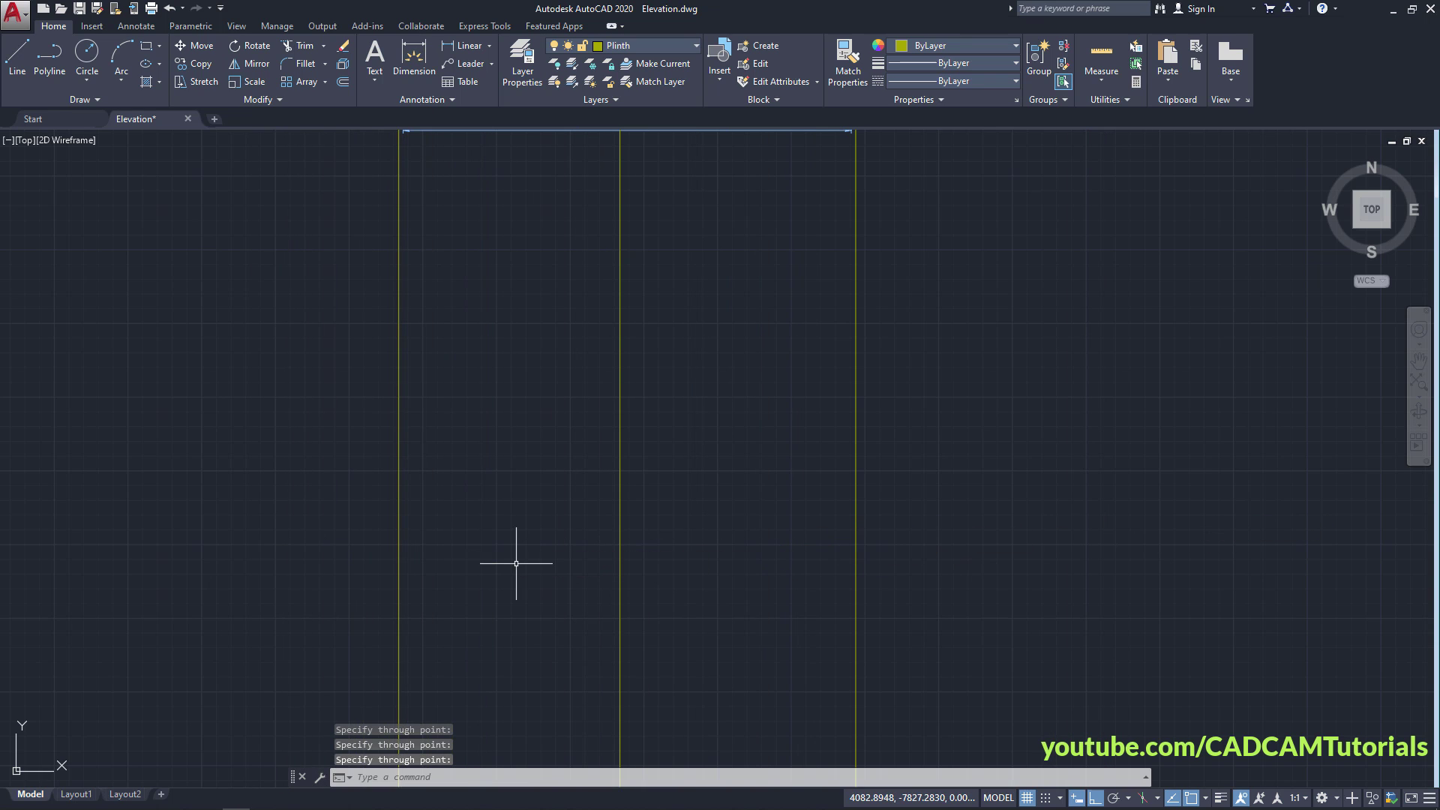
Place a horizontal construction line across the three vertical lines in the empty area below the plan.
{"action": "key", "text": "Return"}
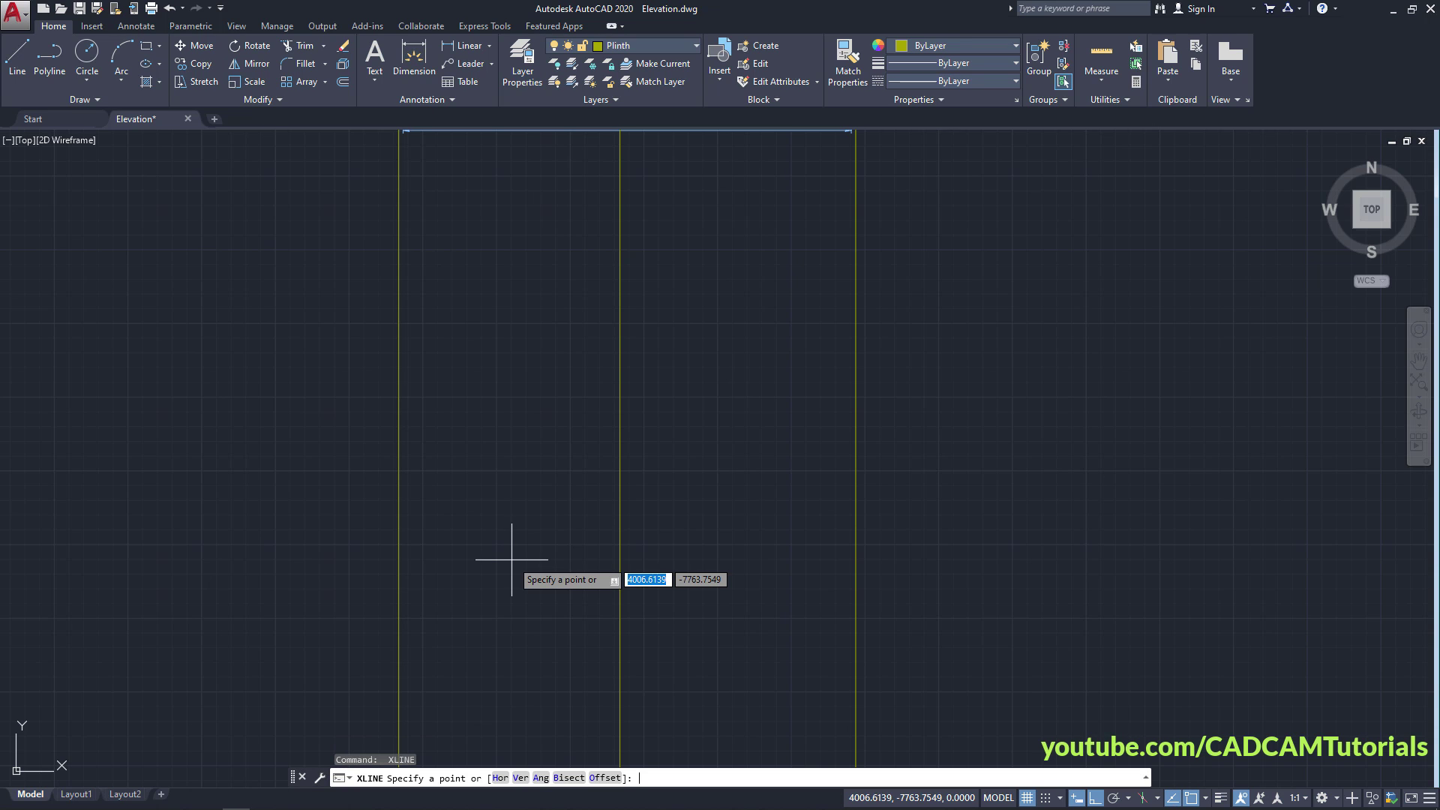
{"action": "left_click", "coordinate": [500, 779]}
{"action": "scroll", "coordinate": [606, 582], "scroll_direction": "down", "scroll_amount": 2}
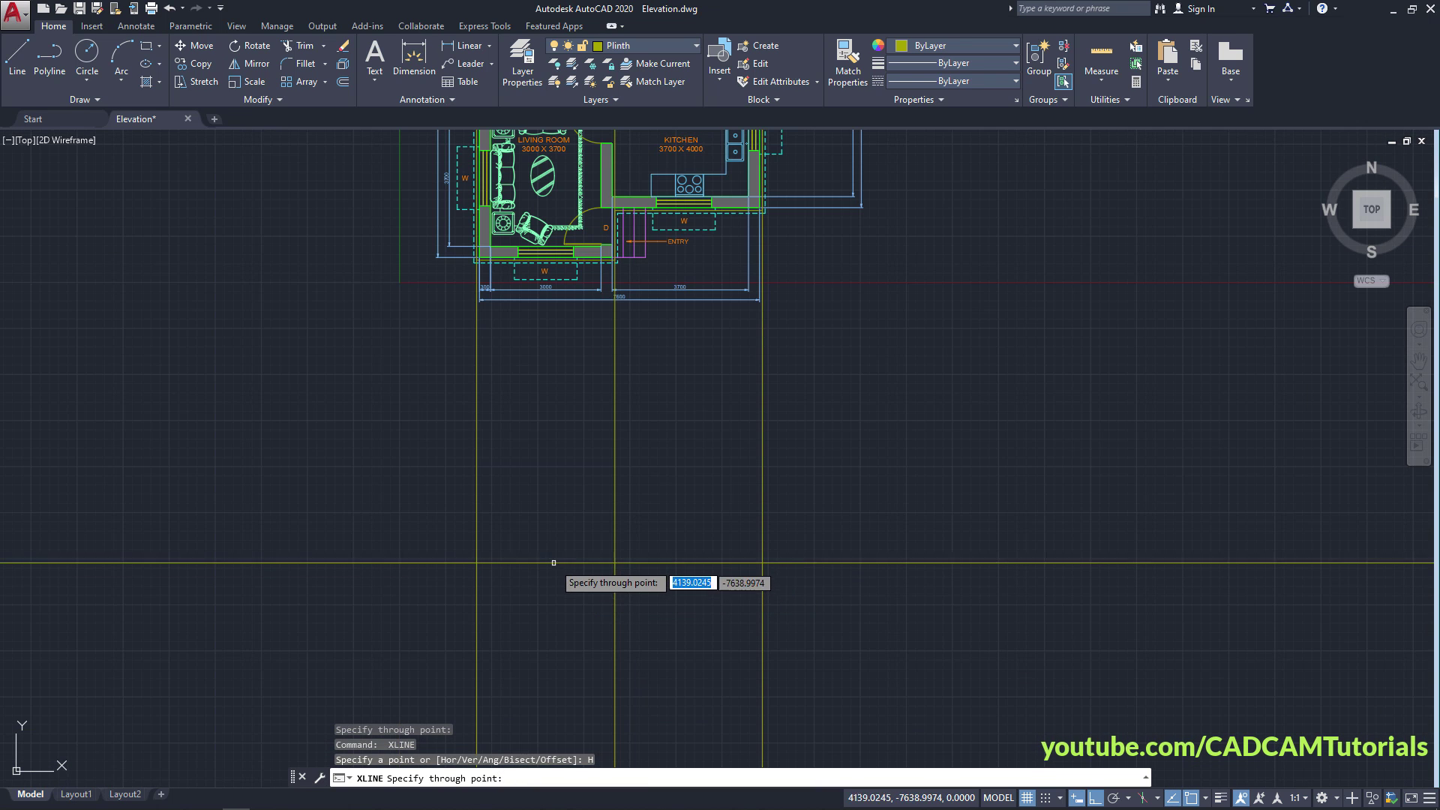
{"action": "left_click", "coordinate": [574, 534]}
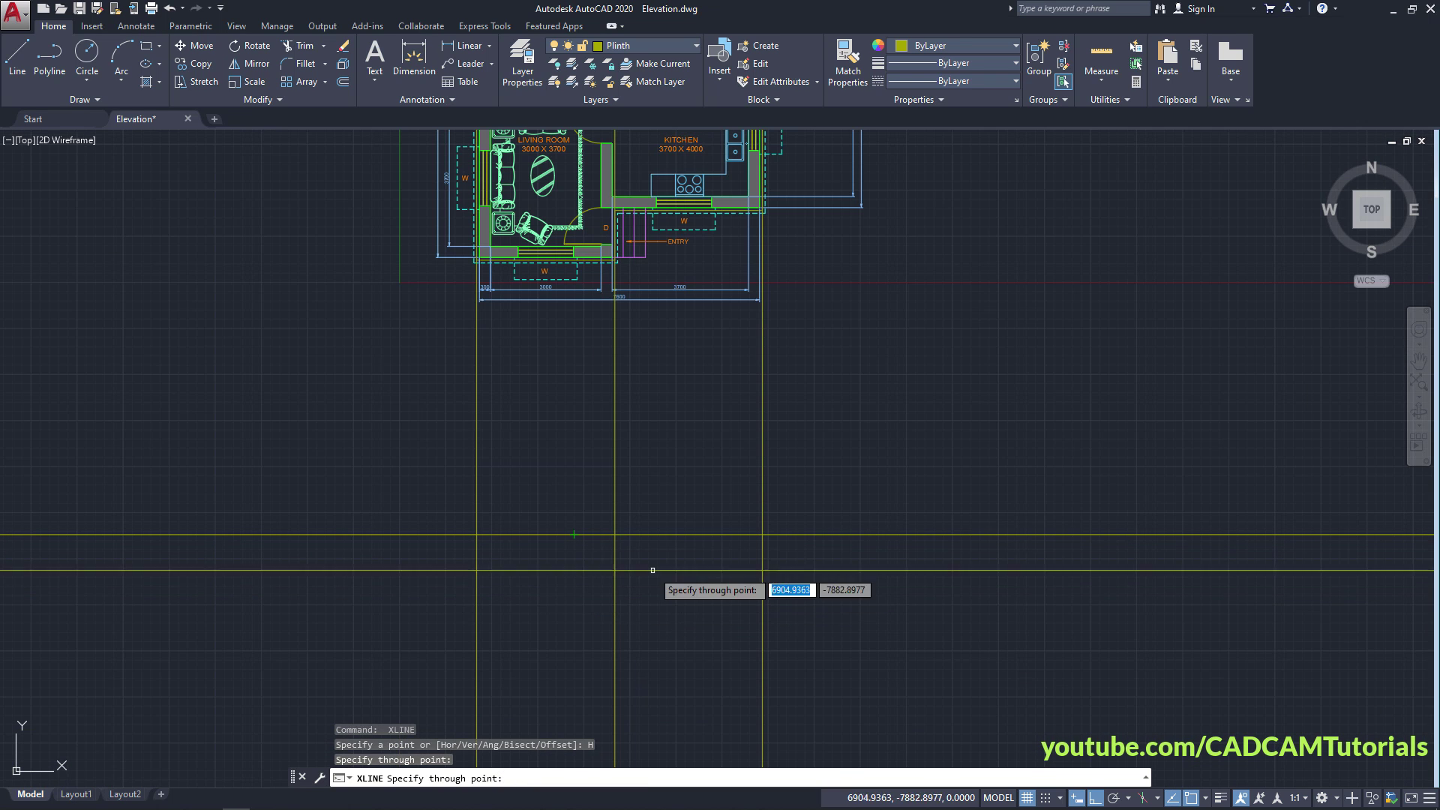
{"action": "scroll", "coordinate": [639, 485], "scroll_direction": "up", "scroll_amount": 2}
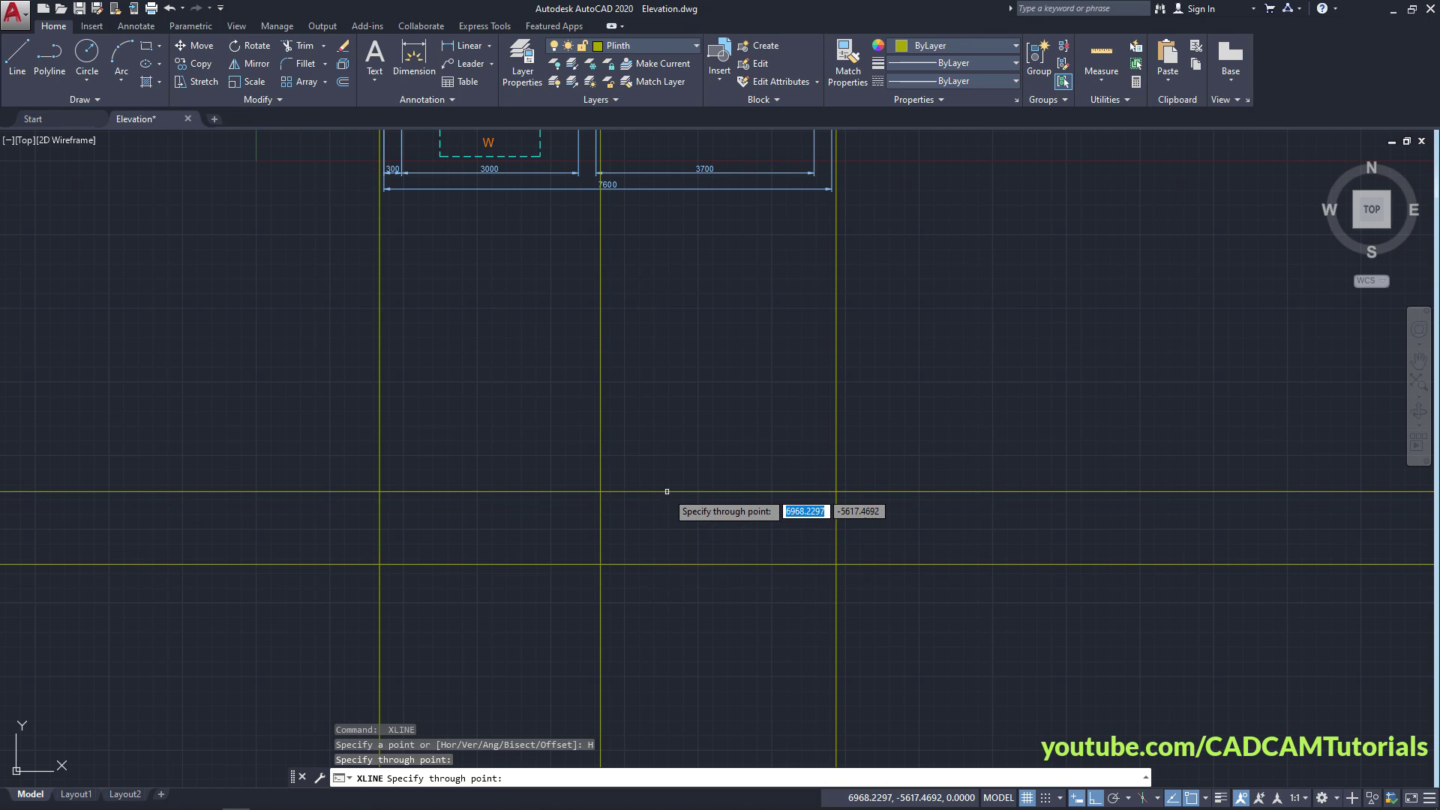
{"action": "key", "text": "Return"}
Add a construction line offset 600 above the horizontal construction line.
{"action": "key", "text": "Return"}
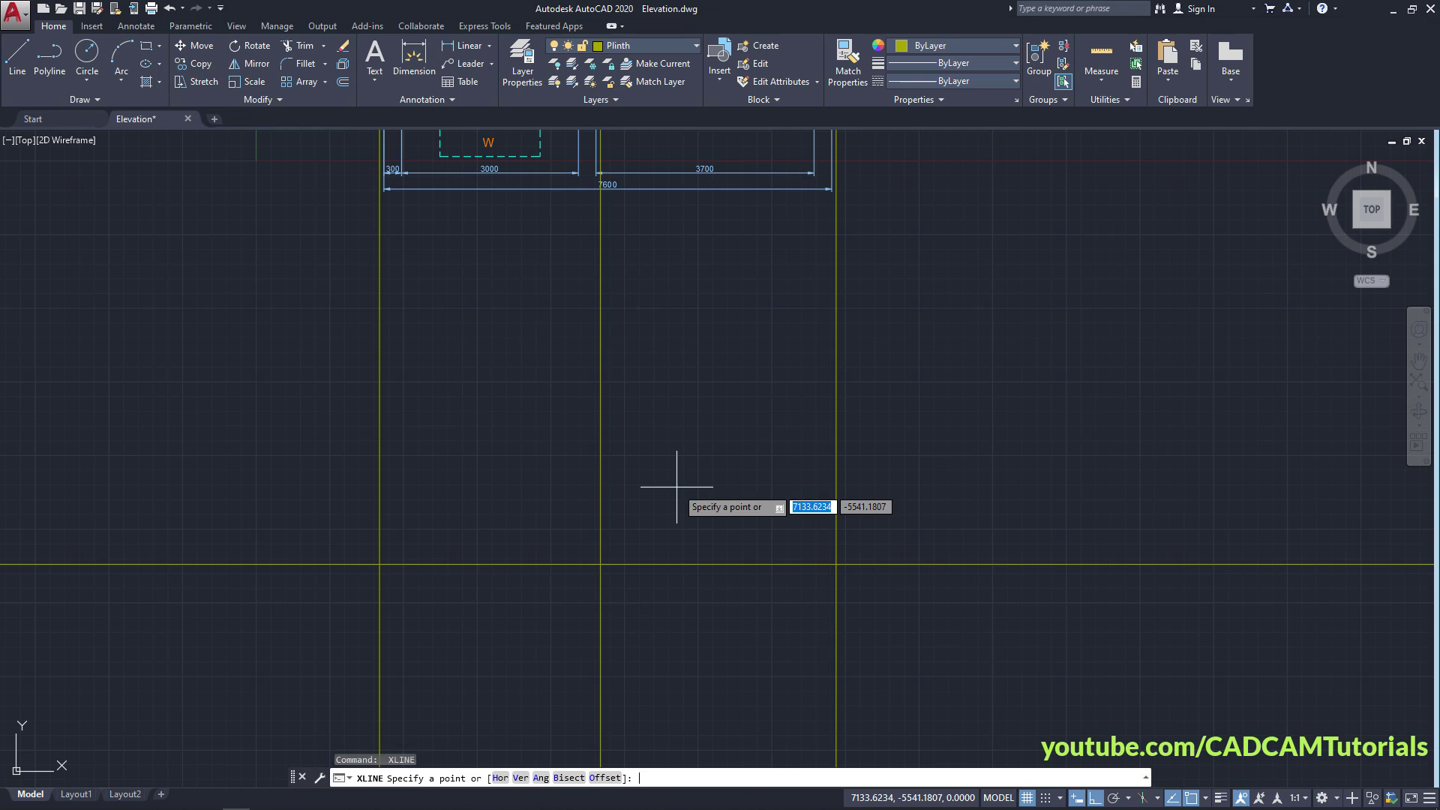
{"action": "left_click", "coordinate": [603, 778]}
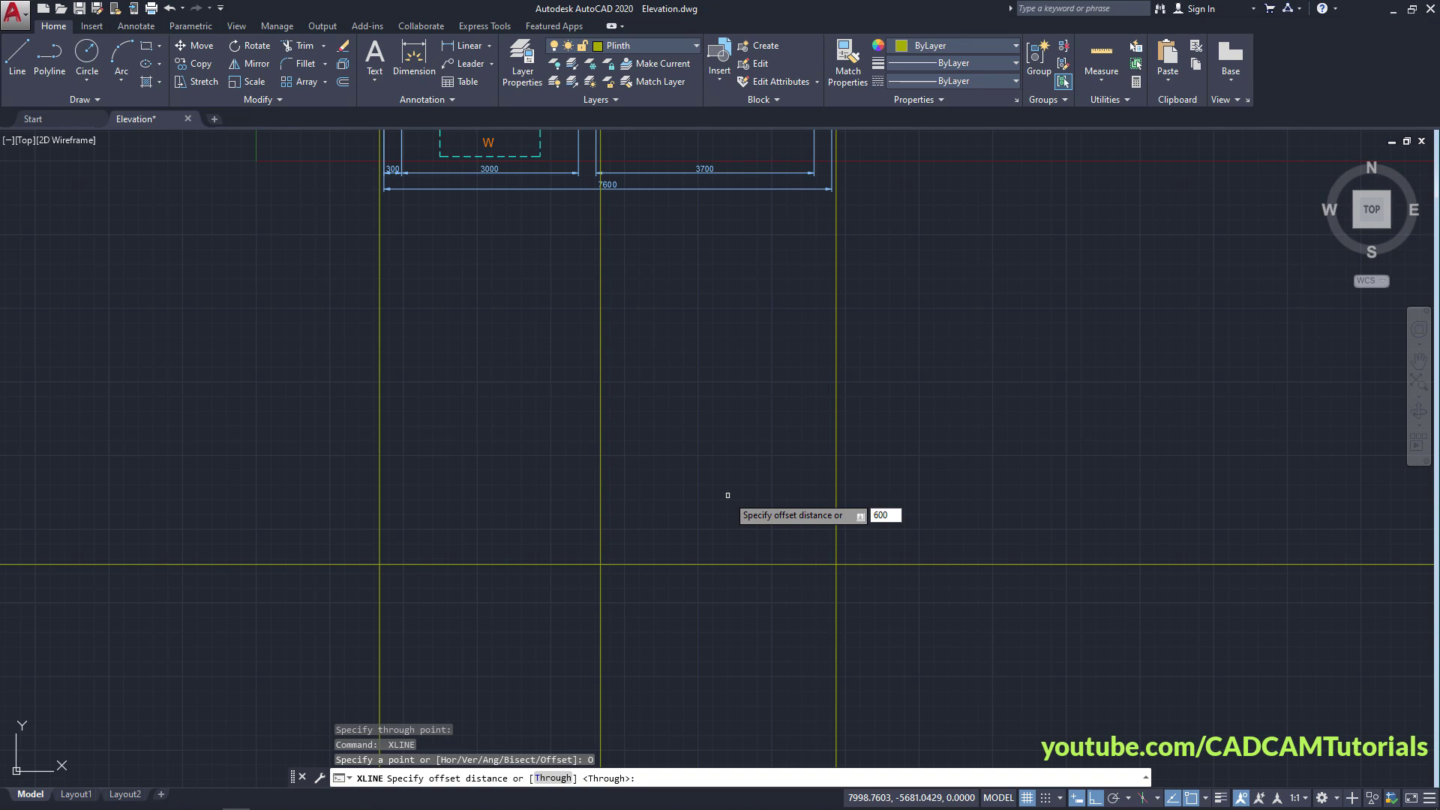
{"action": "key", "text": "Return"}
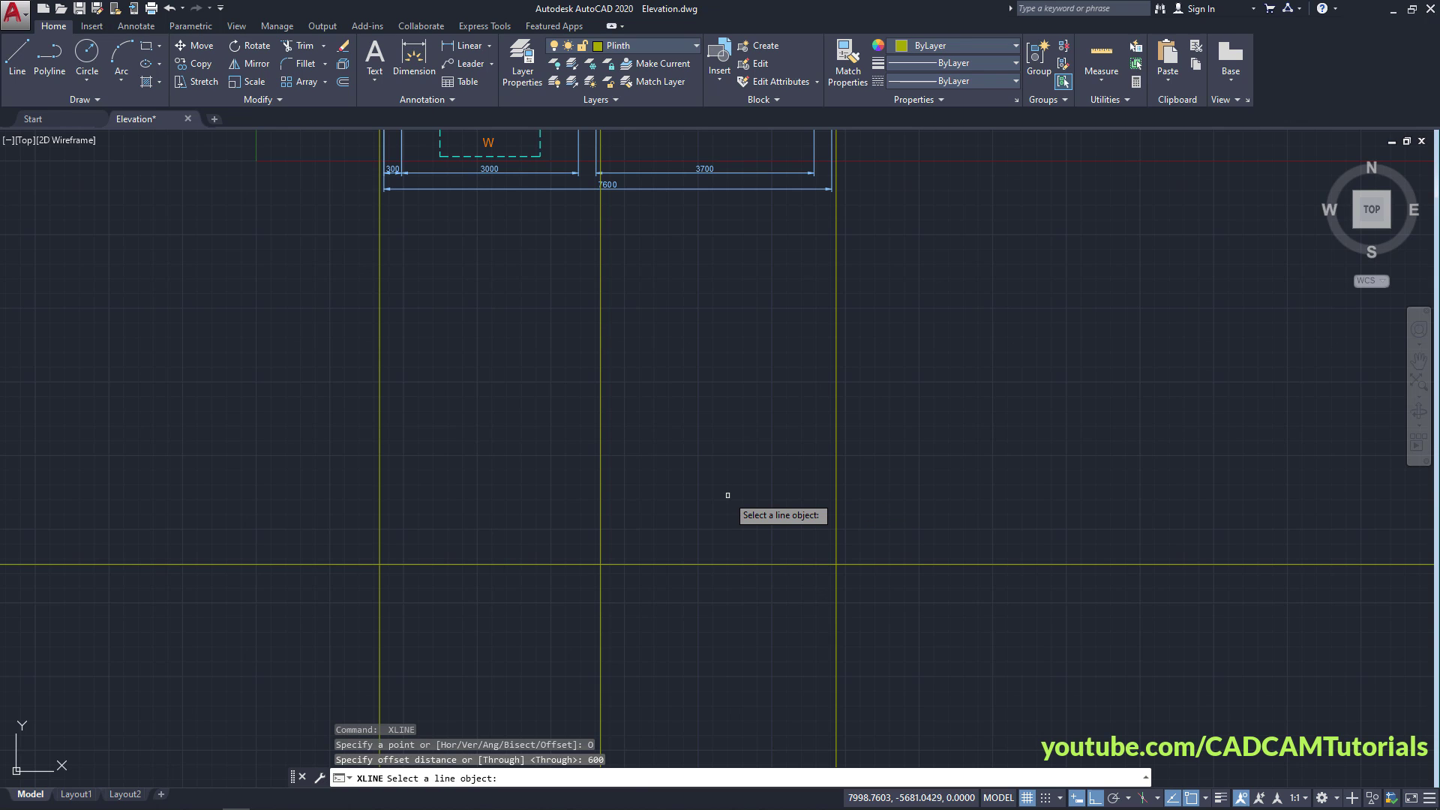
{"action": "left_click", "coordinate": [722, 563]}
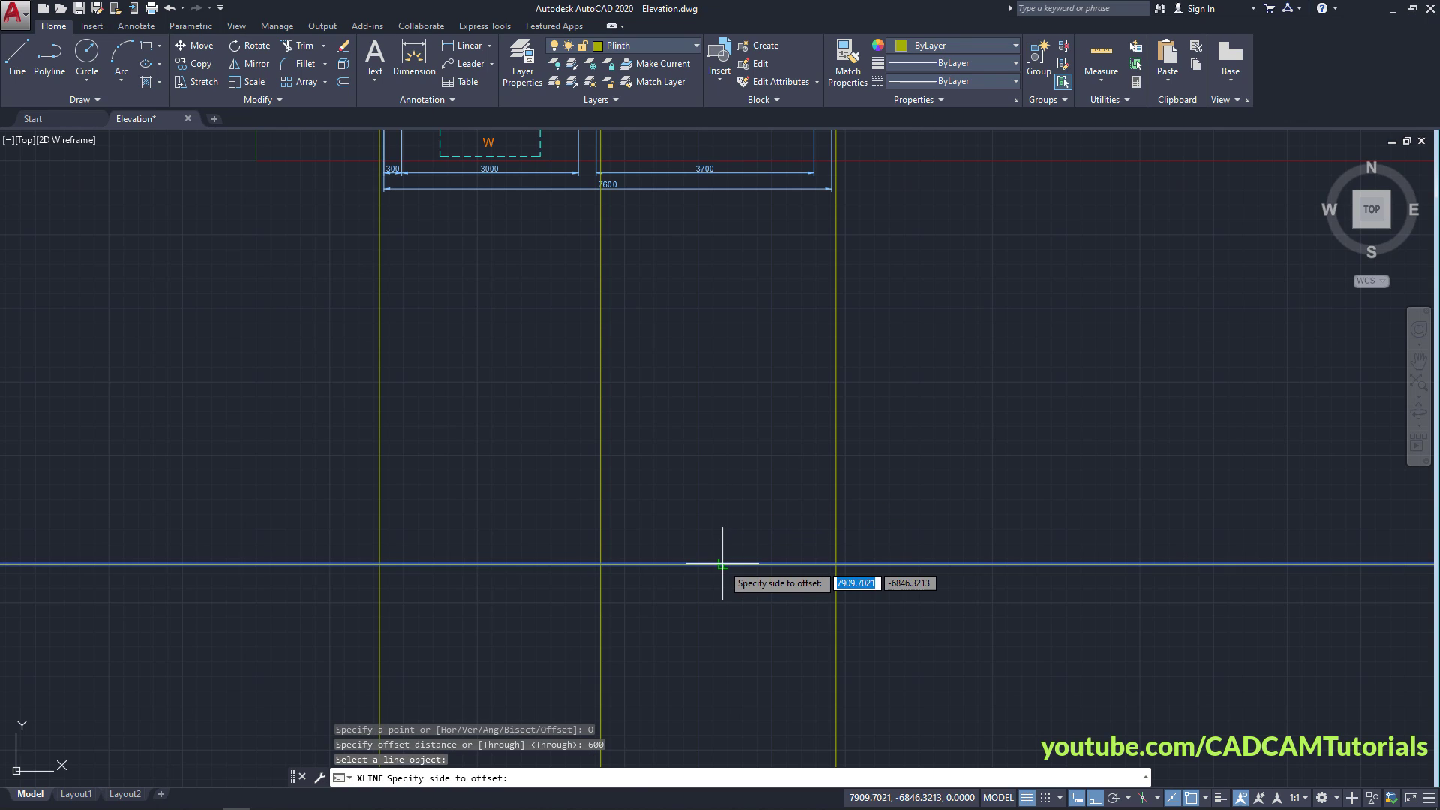
{"action": "left_click", "coordinate": [724, 499]}
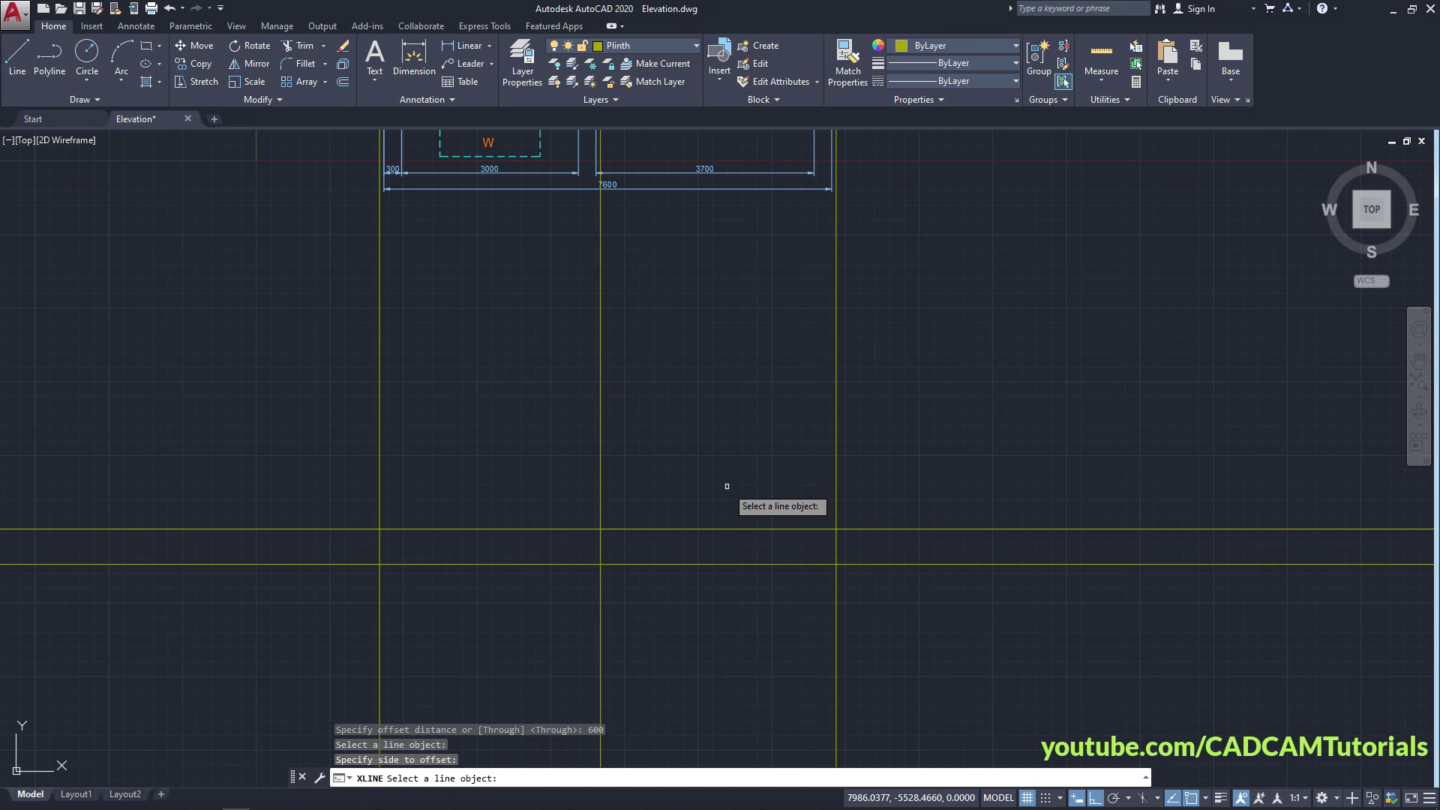
{"action": "key", "text": "Return"}
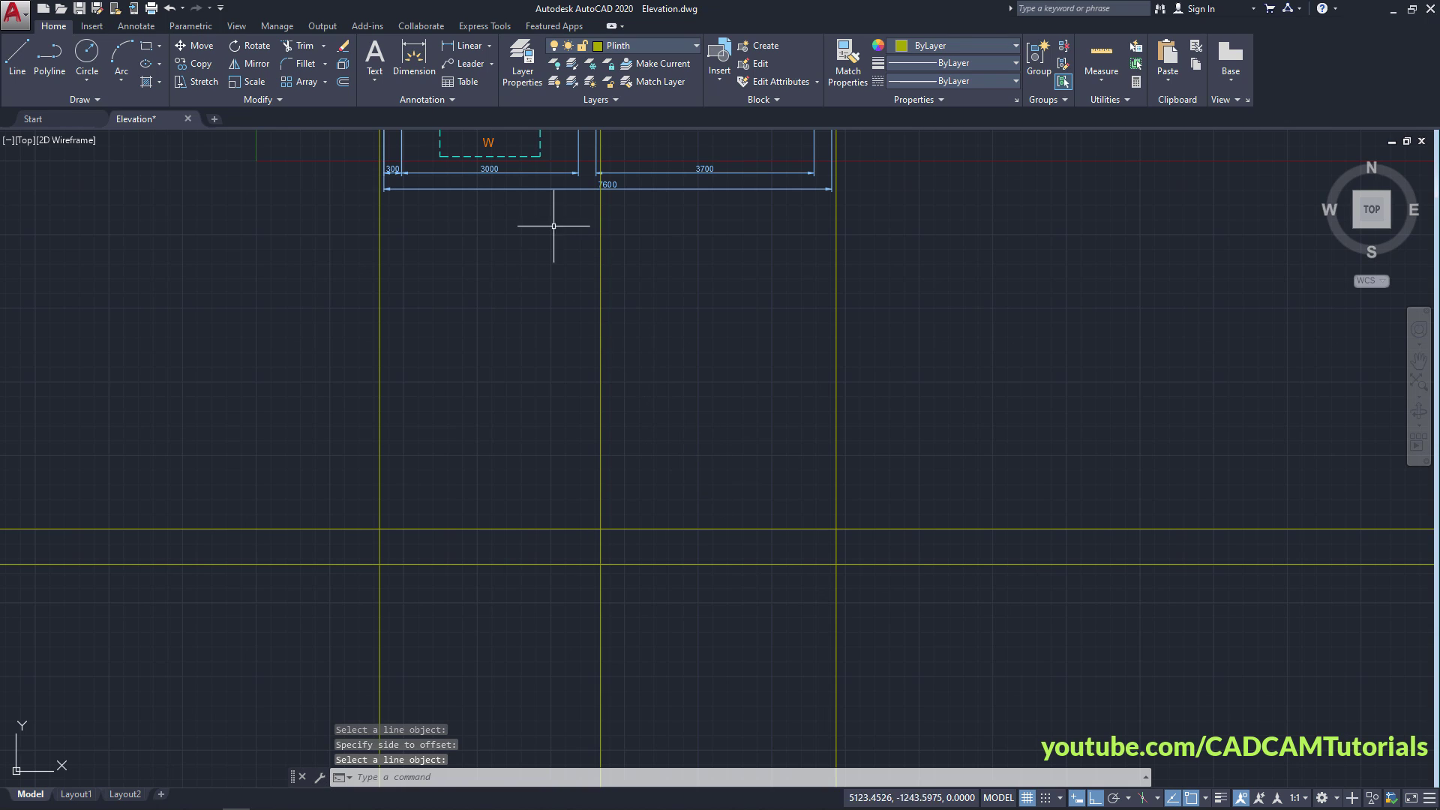
Fillet the upper horizontal plinth line with the far-left and far-right vertical lines at zero radius to form both upper plinth corners.
{"action": "left_click", "coordinate": [293, 66]}
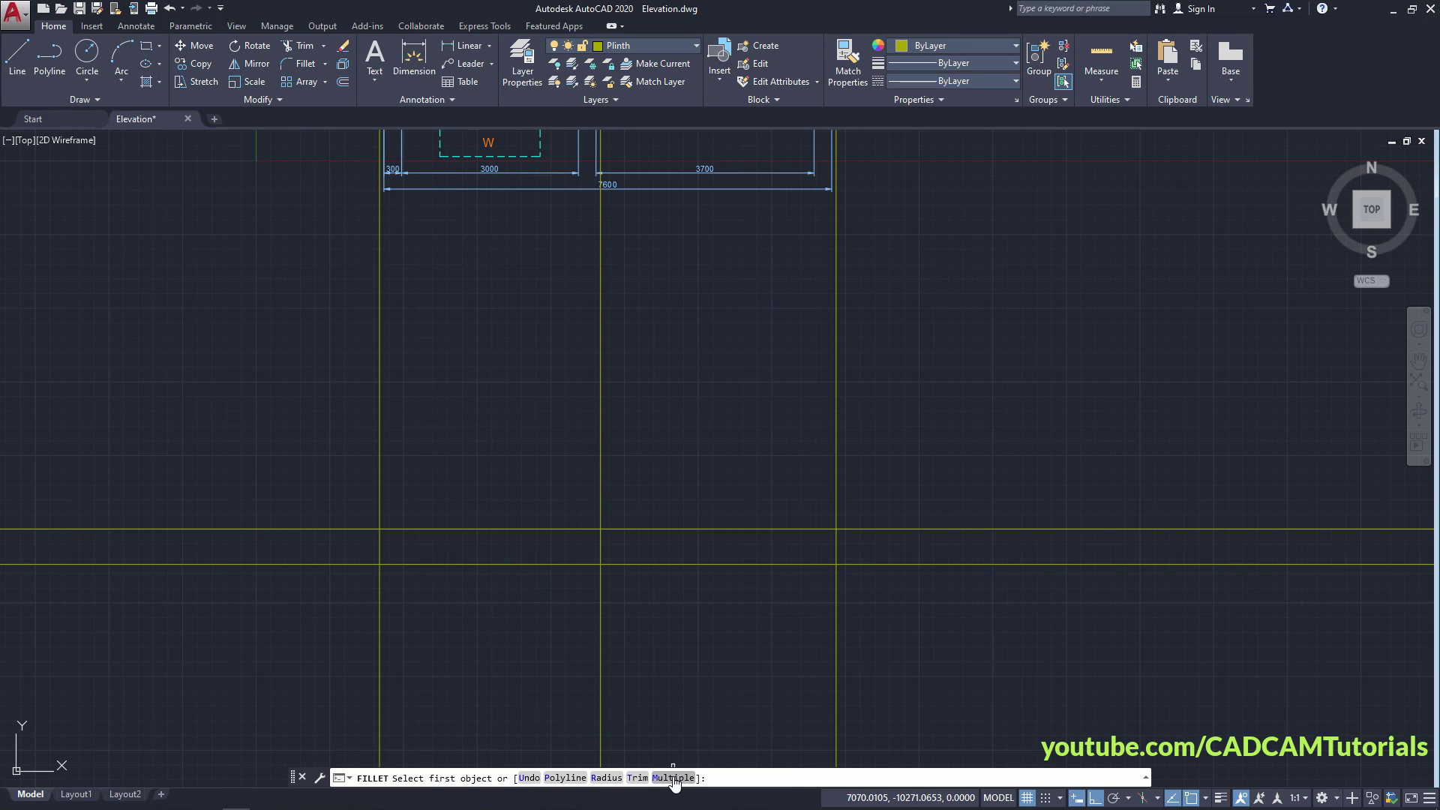
{"action": "type", "text": "m"}
{"action": "key", "text": "Return"}
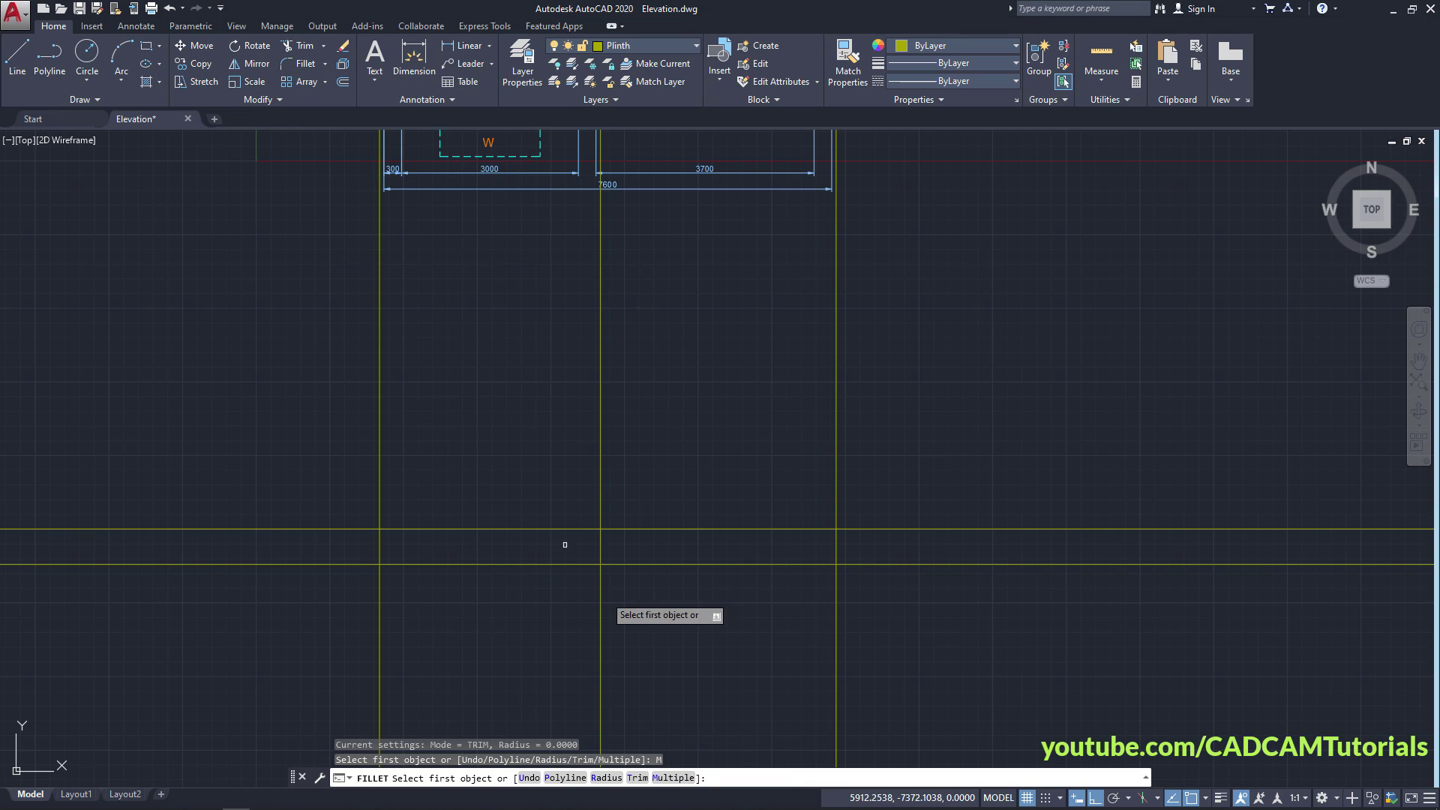
{"action": "left_click", "coordinate": [380, 552]}
{"action": "left_click", "coordinate": [420, 529]}
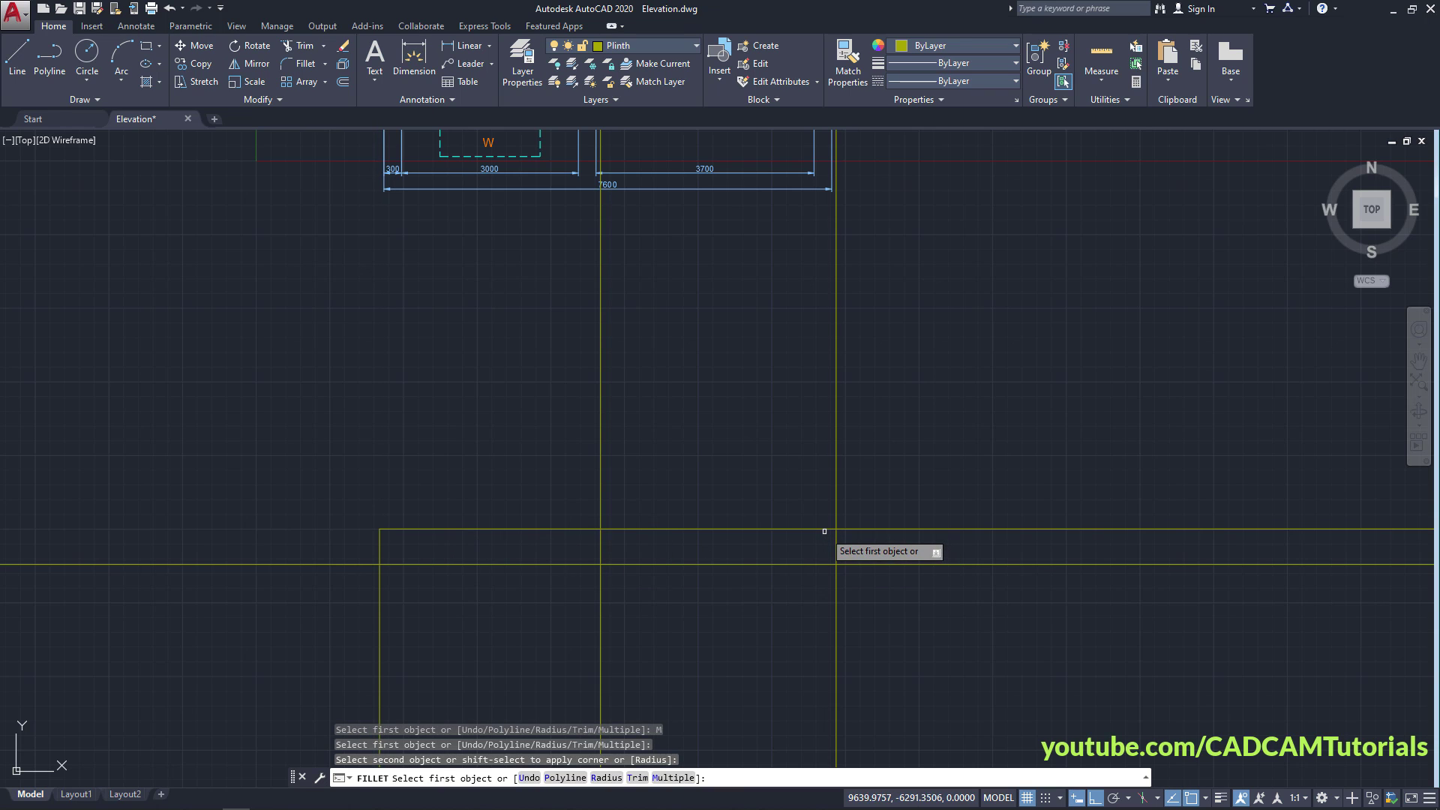
{"action": "left_click", "coordinate": [824, 530]}
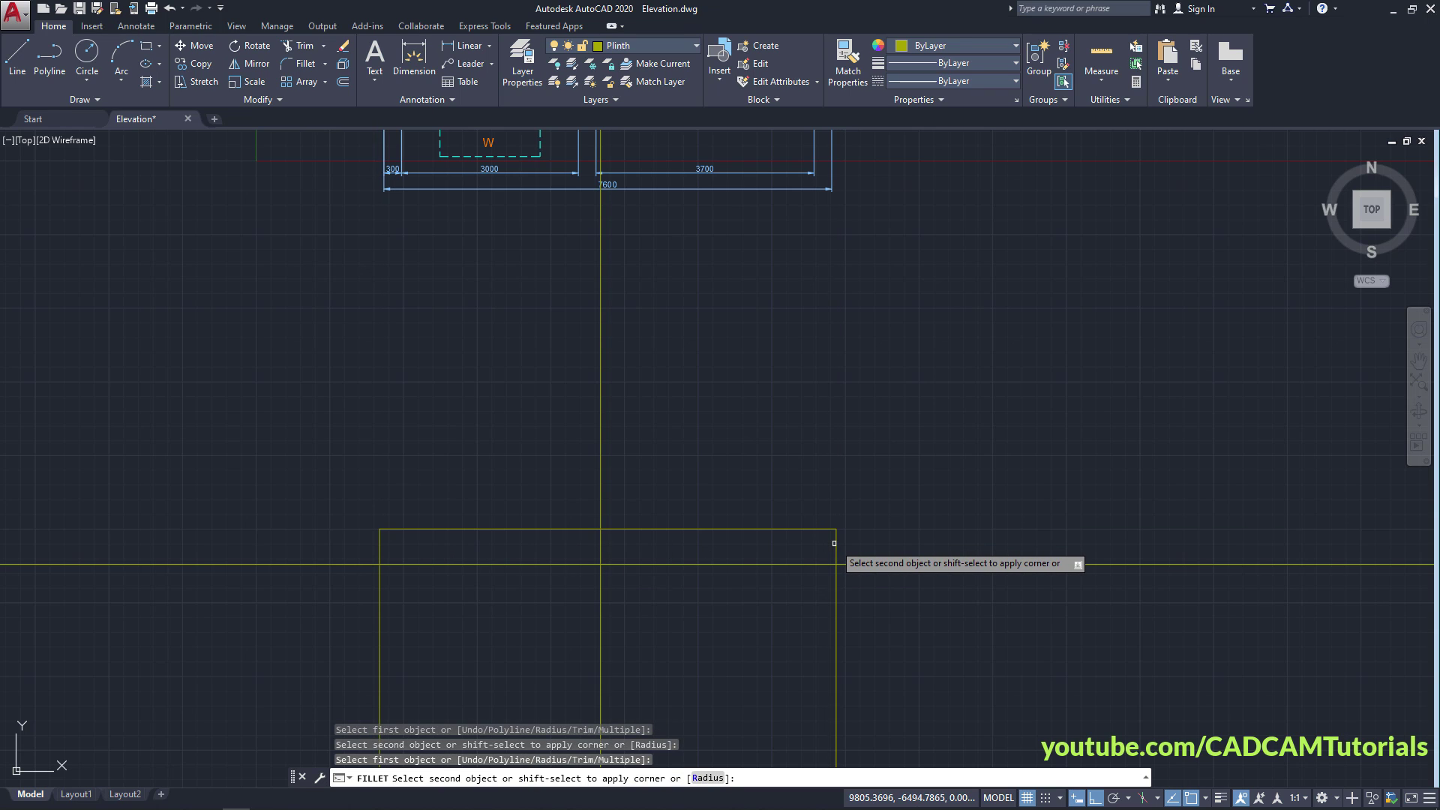
{"action": "left_click", "coordinate": [836, 540]}
{"action": "key", "text": "Return"}
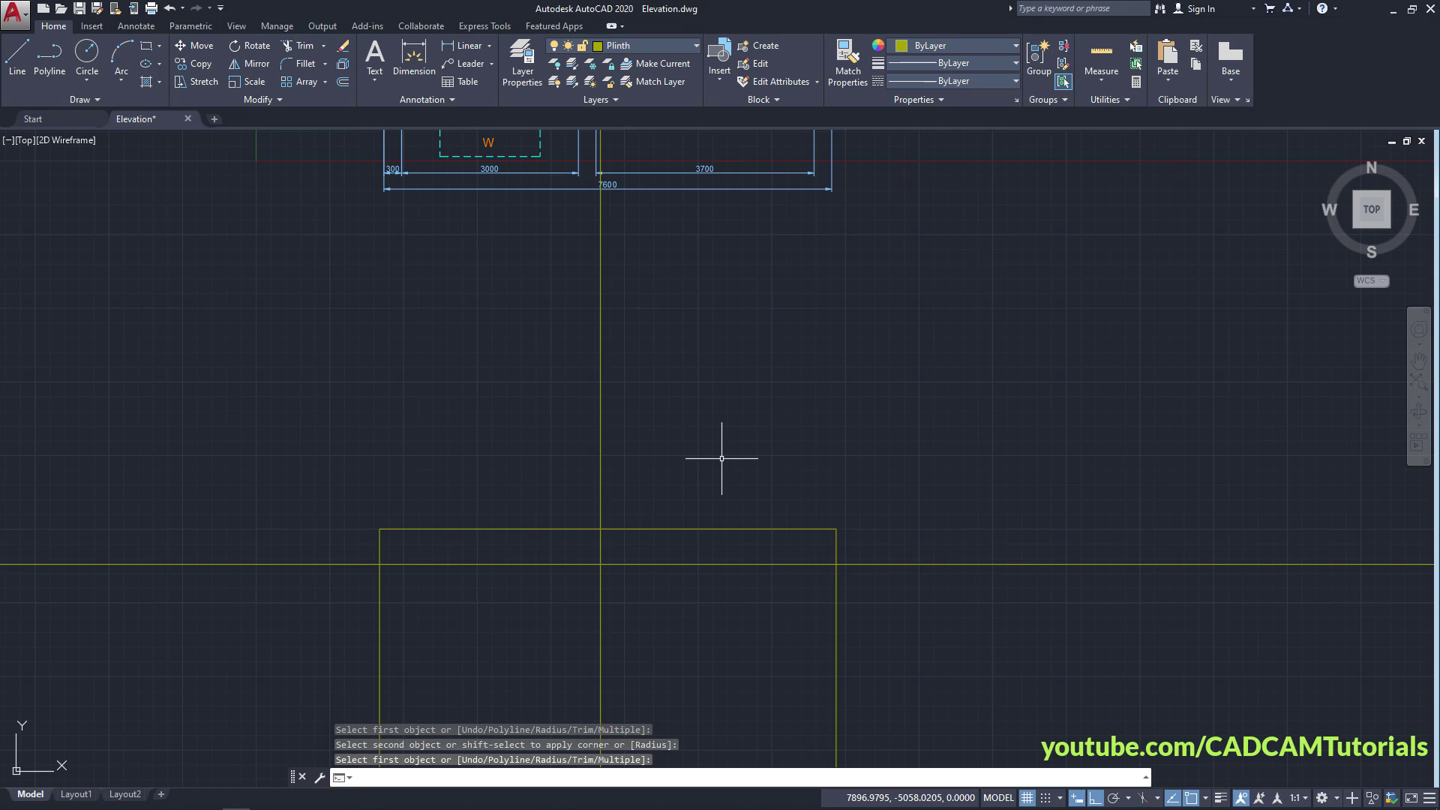
Trim the three vertical plinth lines below the ground line and the middle one above the plinth top.
{"action": "type", "text": "tr"}
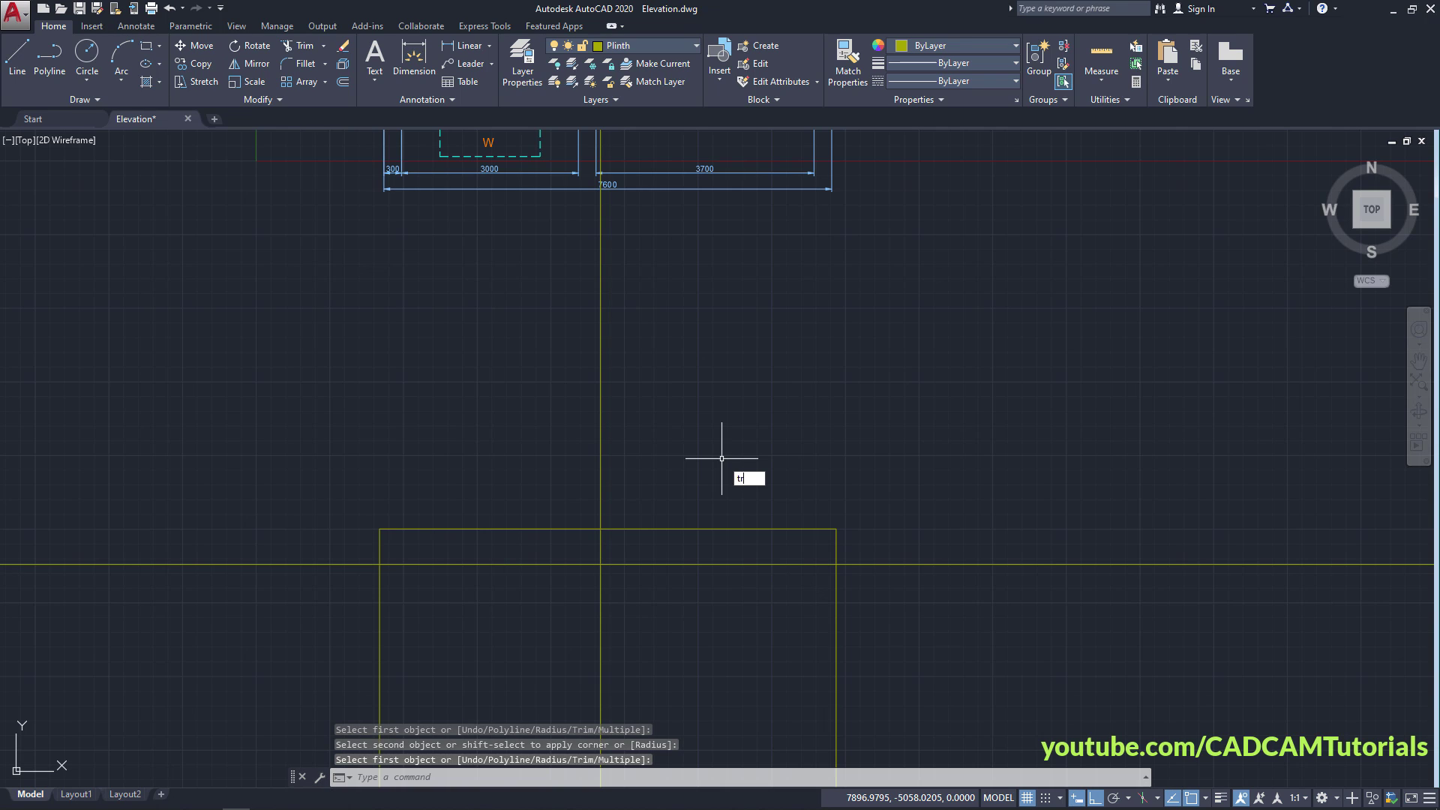
{"action": "key", "text": "Return"}
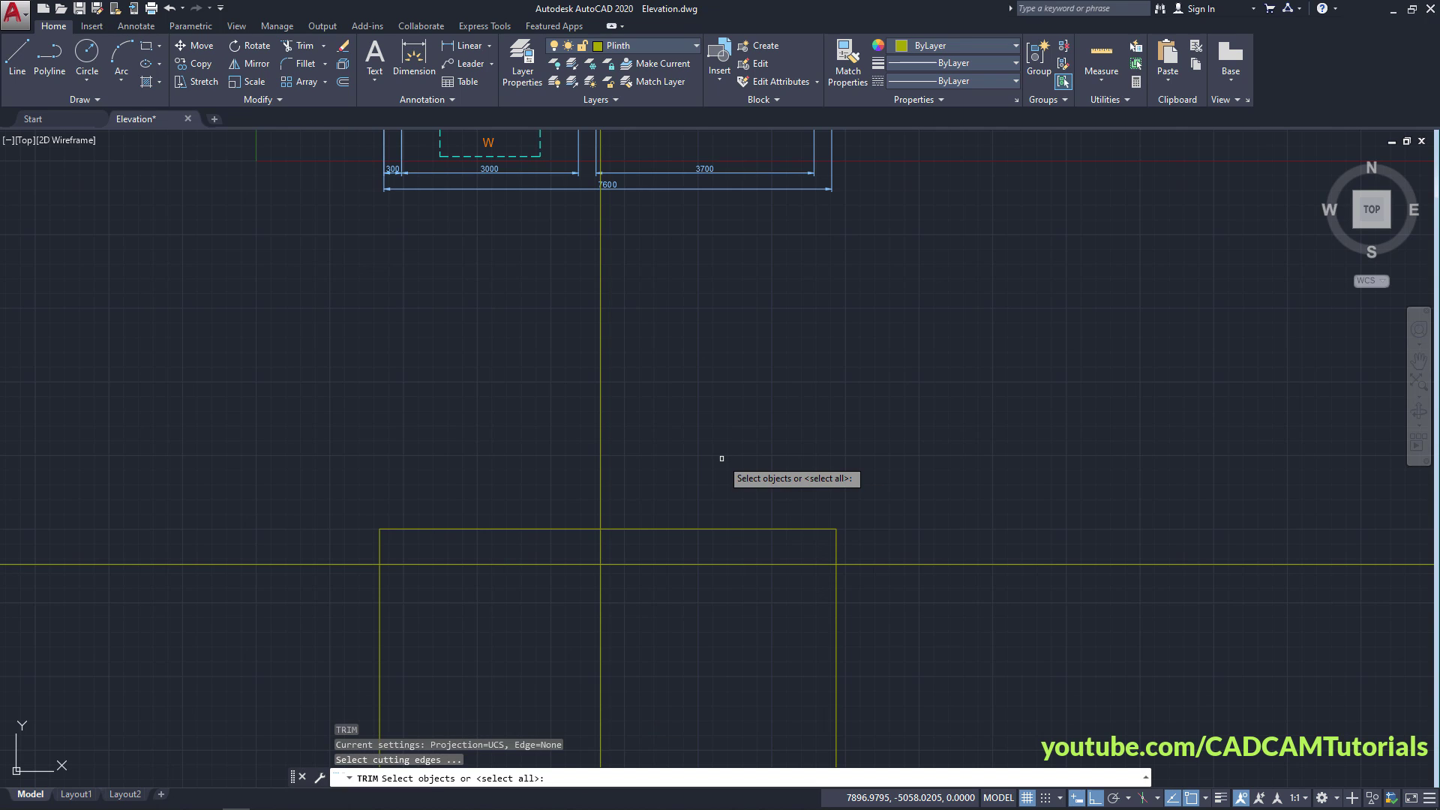
{"action": "key", "text": "Return"}
{"action": "left_click", "coordinate": [859, 633]}
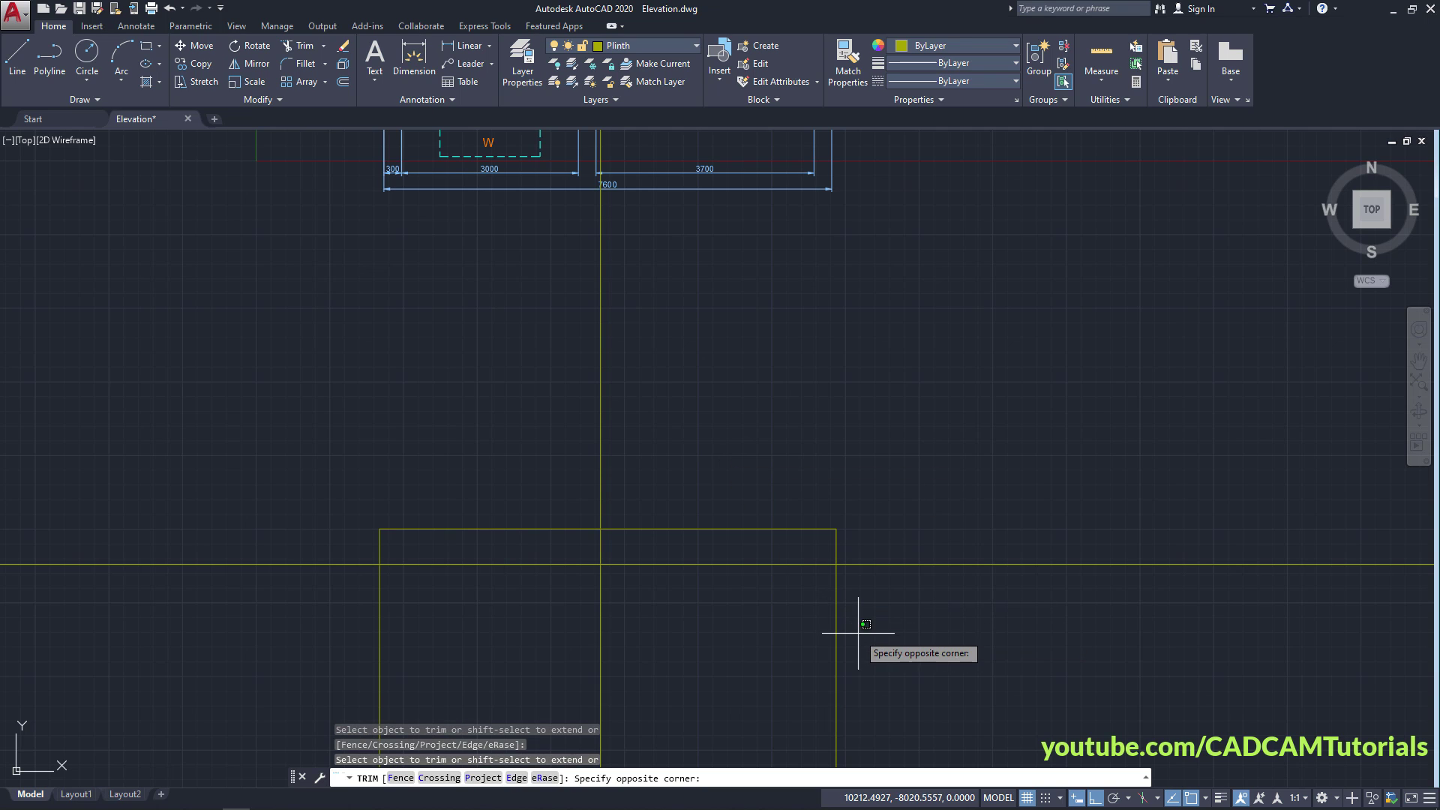
{"action": "left_click", "coordinate": [290, 667]}
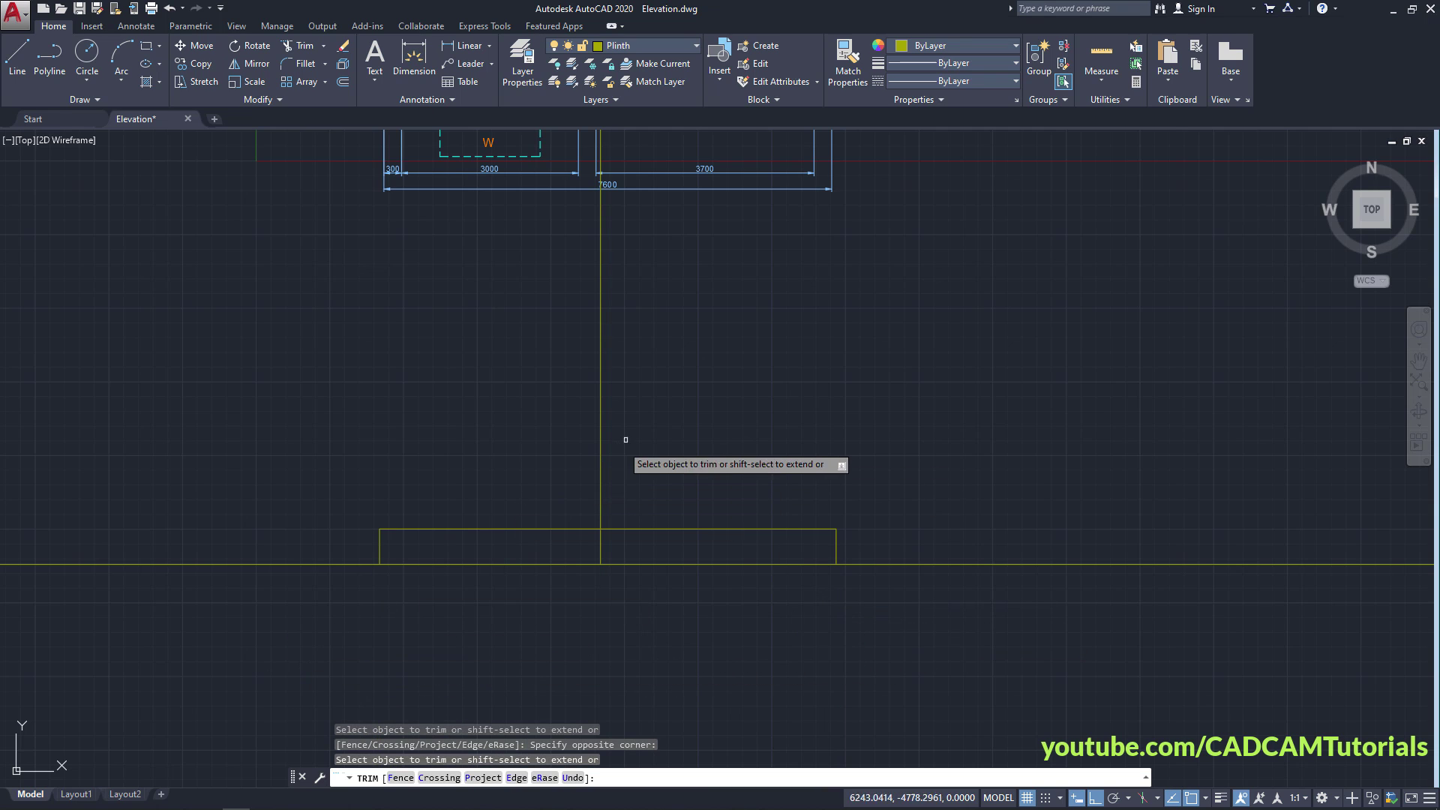
{"action": "left_click", "coordinate": [603, 425]}
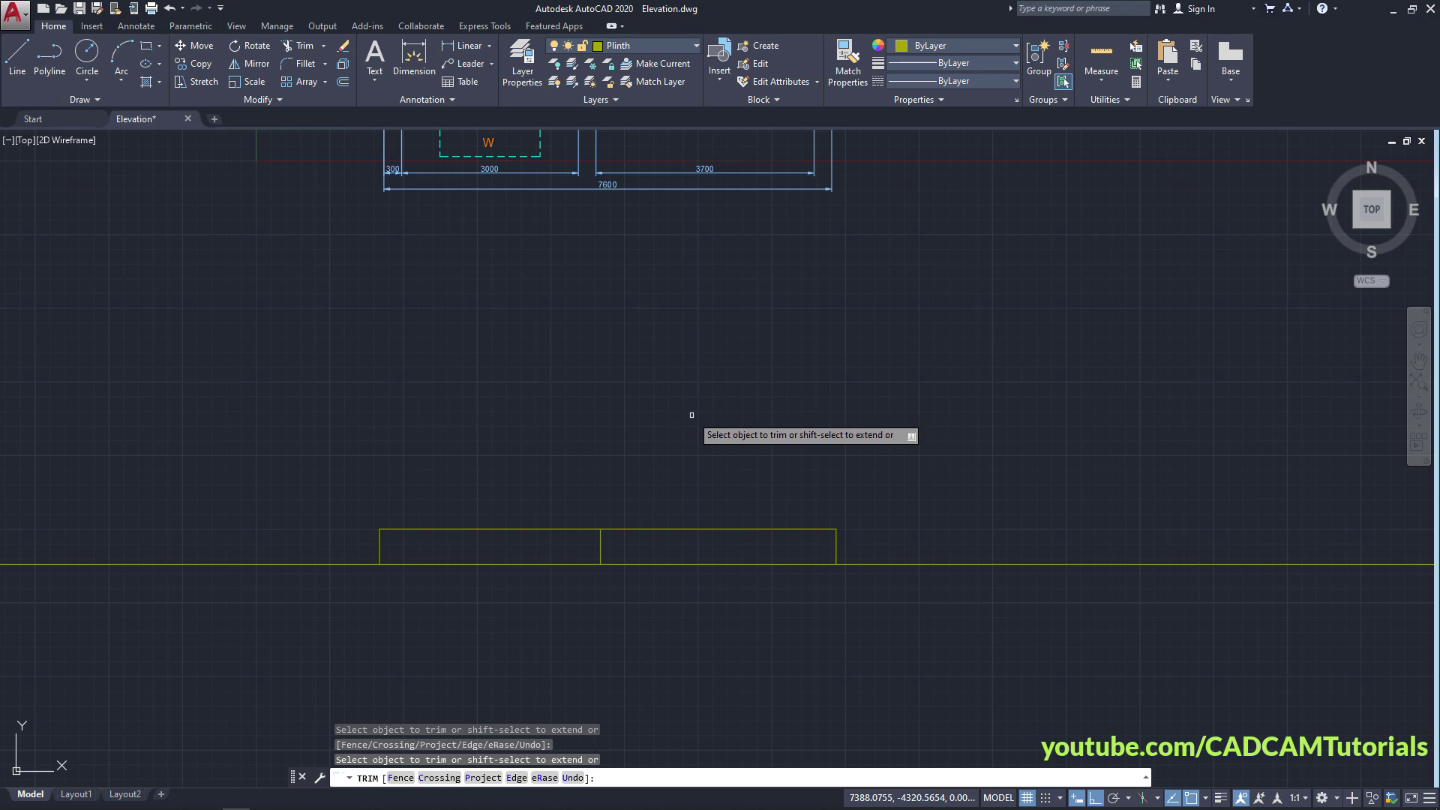
{"action": "key", "text": "Return"}
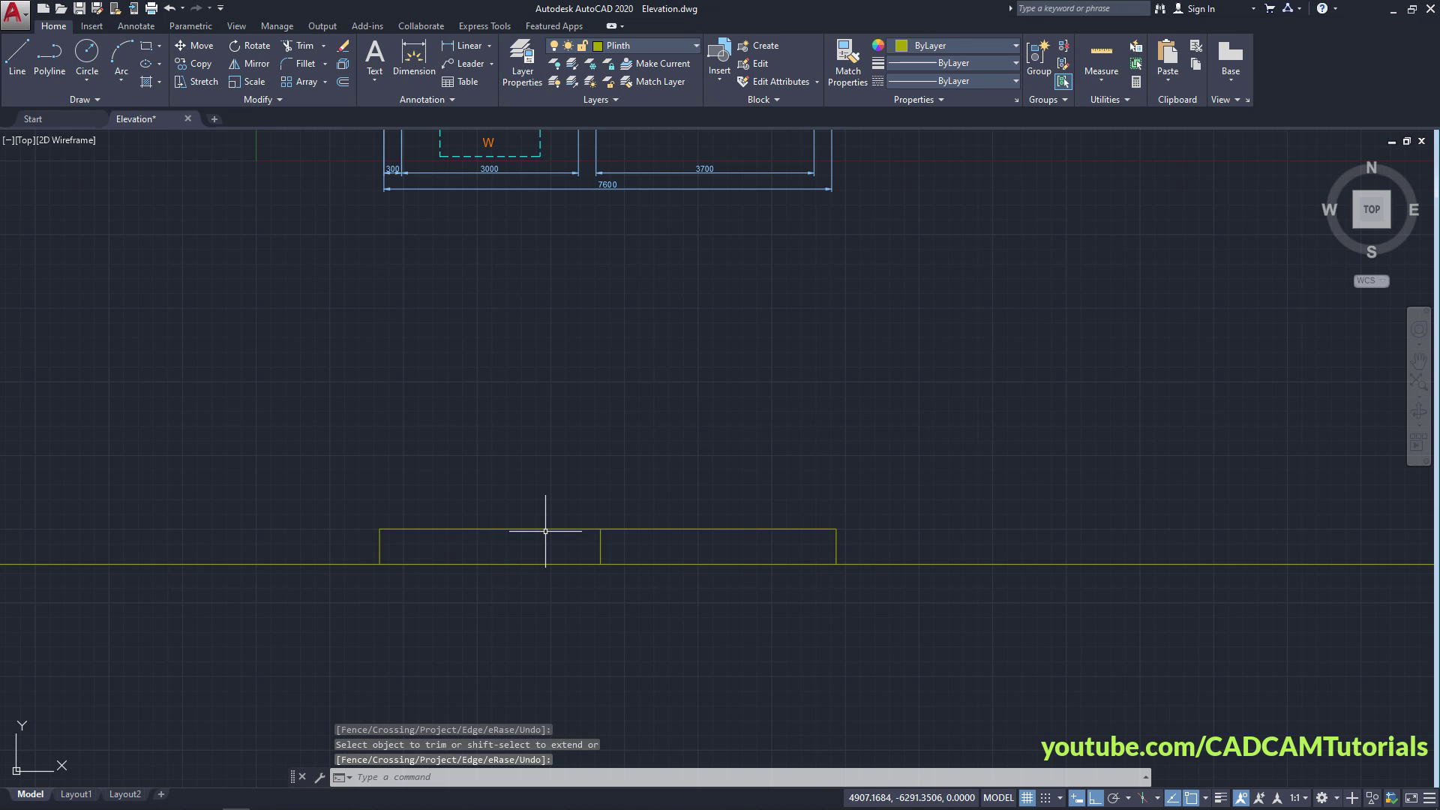
Make the Wall layer current by picking the living room's front wall line in the plan.
{"action": "scroll", "coordinate": [546, 531], "scroll_direction": "up", "scroll_amount": 2}
{"action": "scroll", "coordinate": [645, 394], "scroll_direction": "down", "scroll_amount": 2}
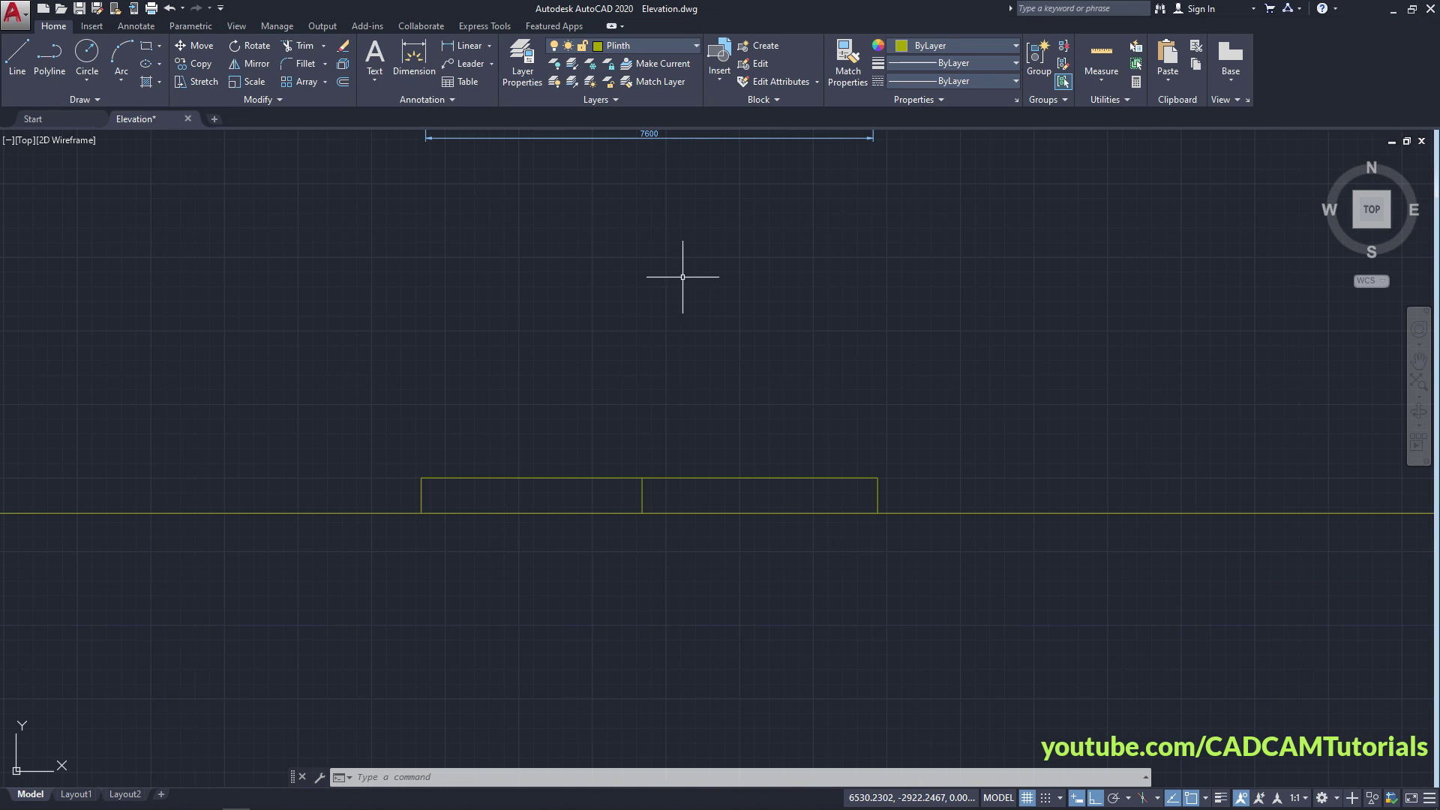
{"action": "mouse_move", "coordinate": [682, 276]}
{"action": "middle_mouse_down"}
{"action": "mouse_move", "coordinate": [675, 418]}
{"action": "mouse_move", "coordinate": [659, 441]}
{"action": "middle_mouse_up"}
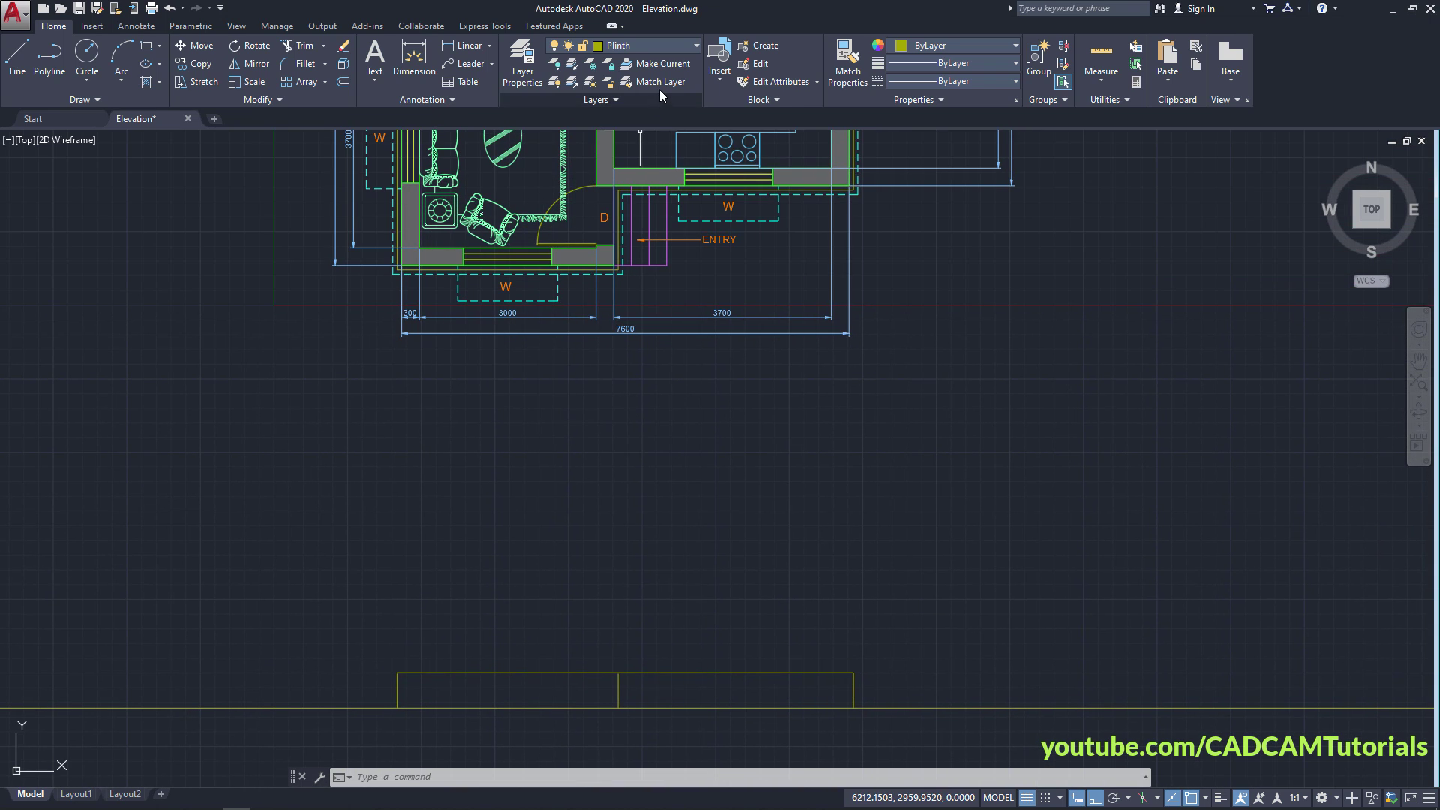
{"action": "left_click", "coordinate": [658, 63]}
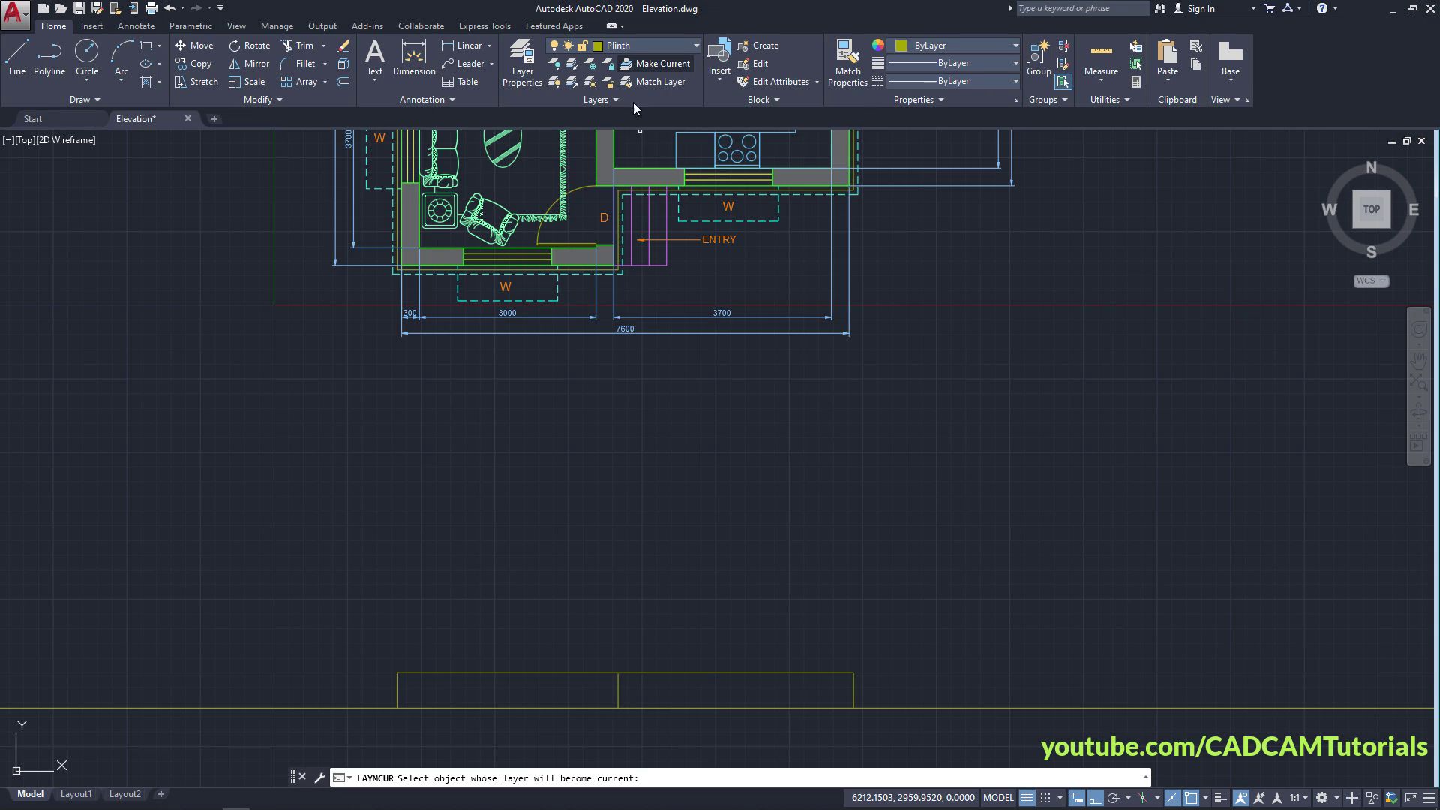
{"action": "left_click", "coordinate": [513, 248]}
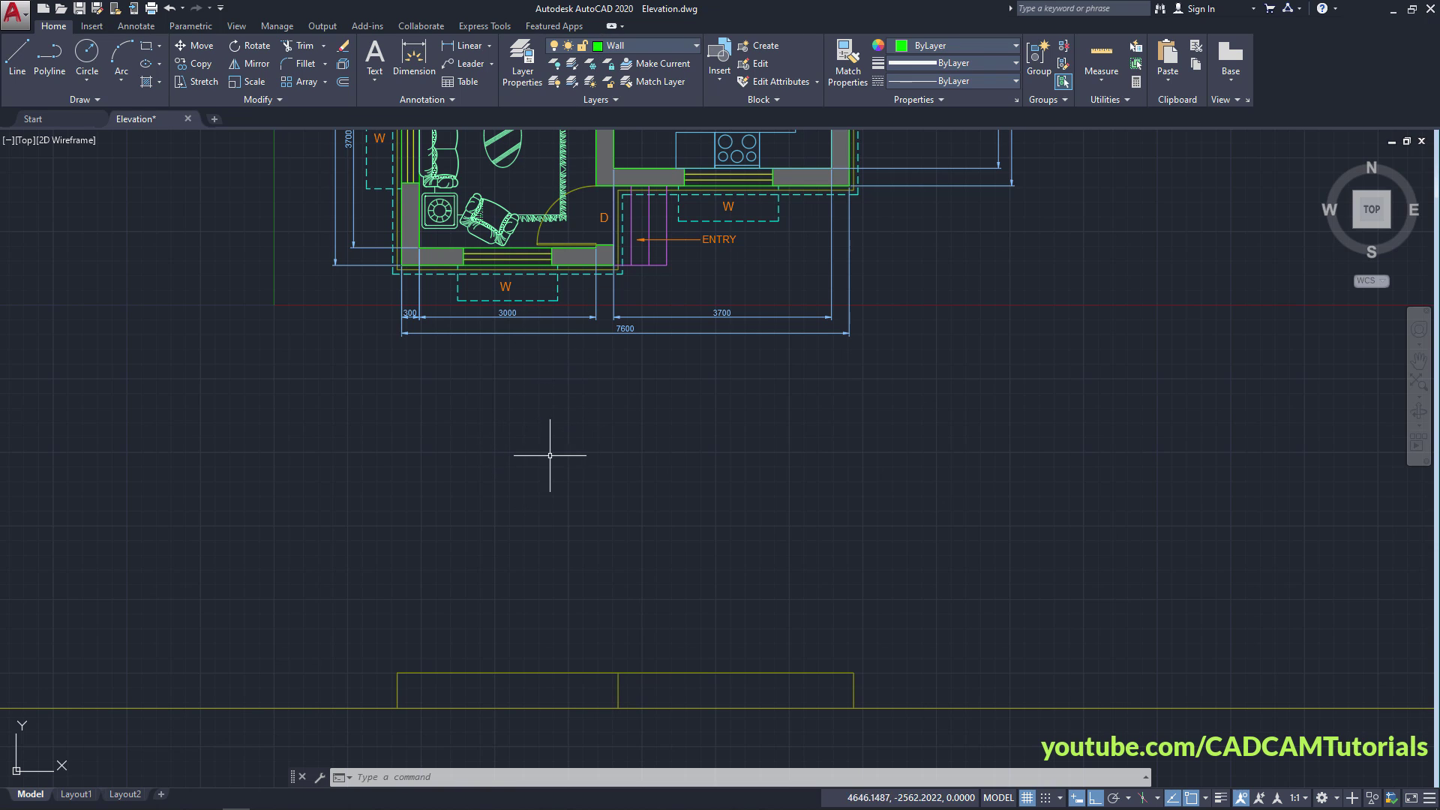
Draw three vertical construction lines through the plan's outer front wall corners: the far left, the corner by the entry, and the far right.
{"action": "type", "text": "XL"}
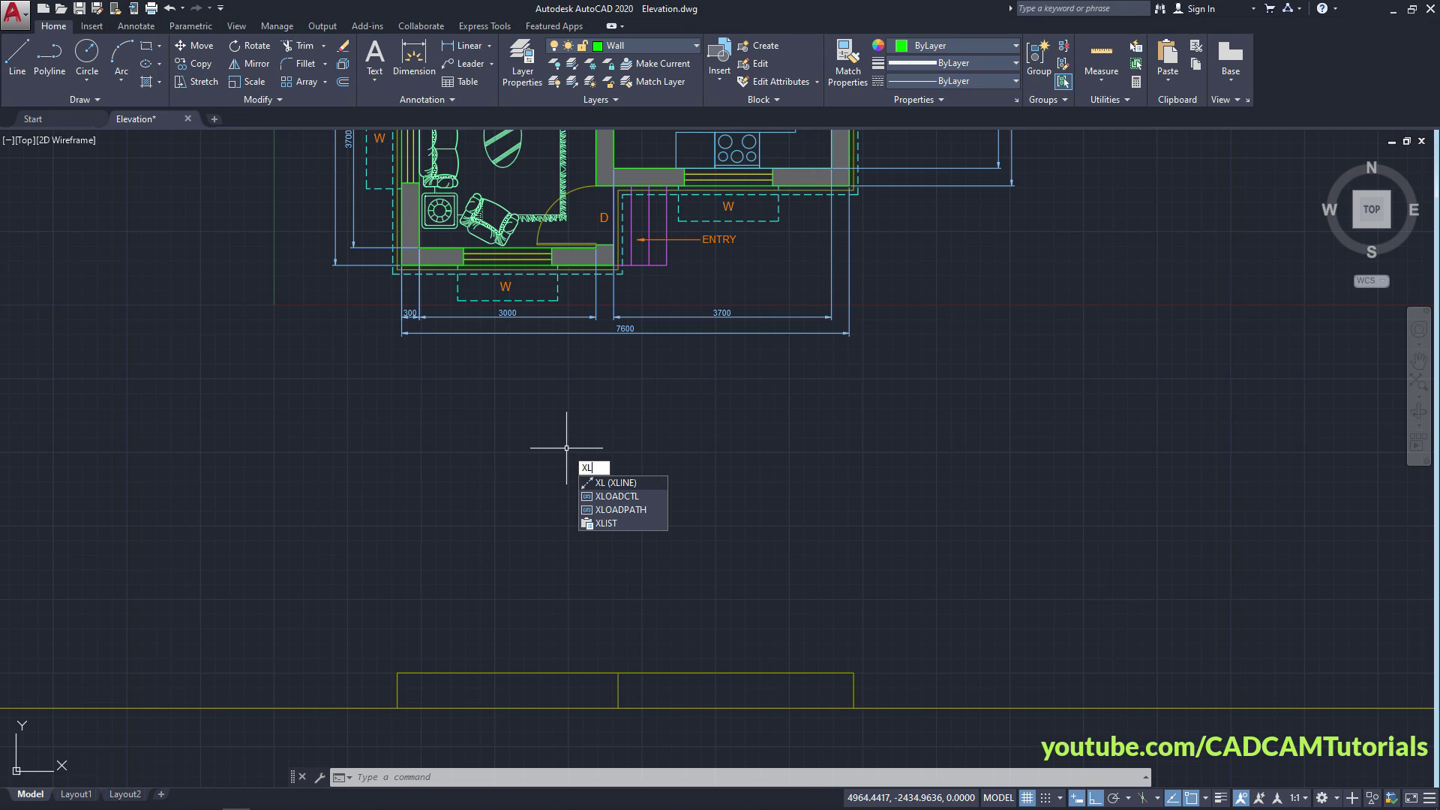
{"action": "key", "text": "Return"}
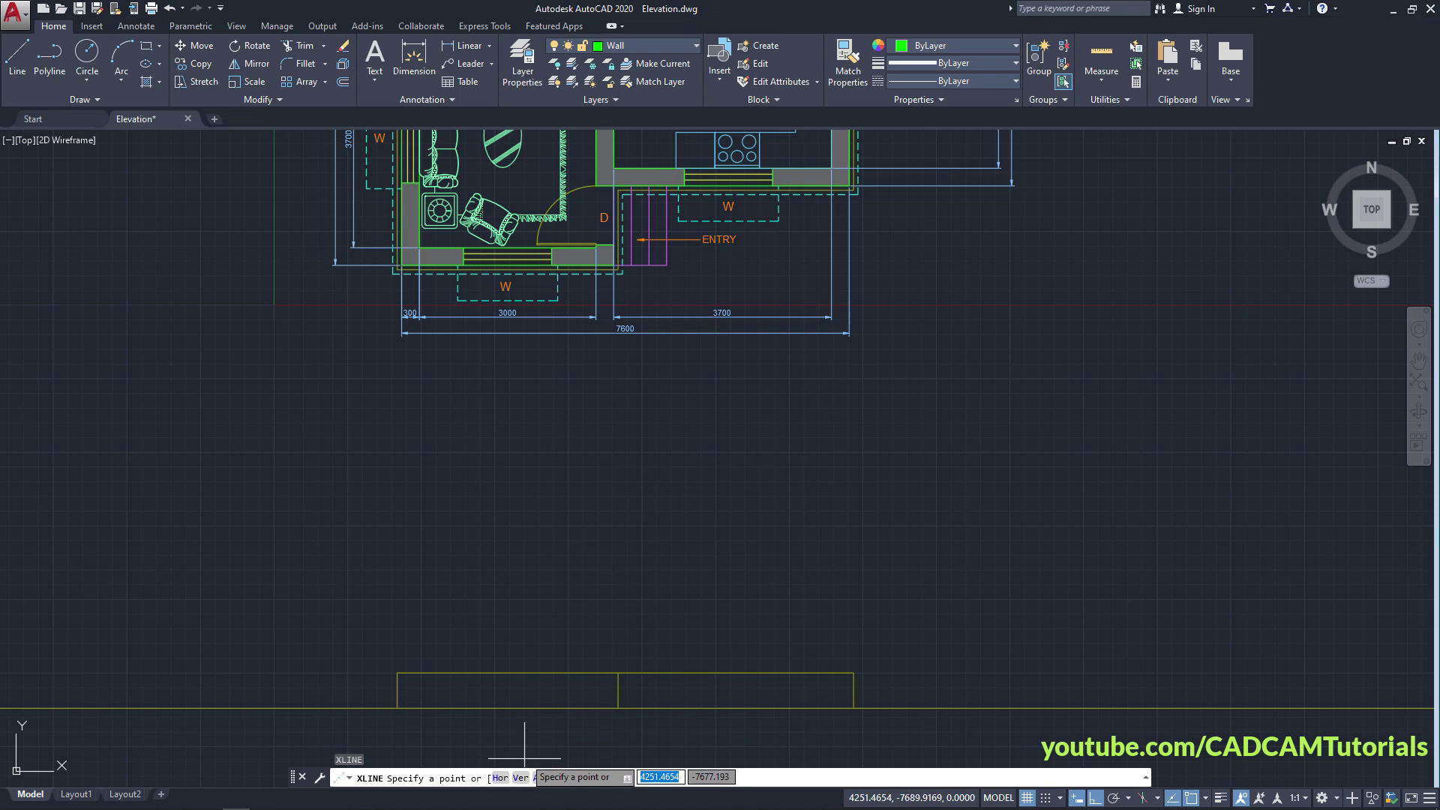
{"action": "left_click", "coordinate": [522, 780]}
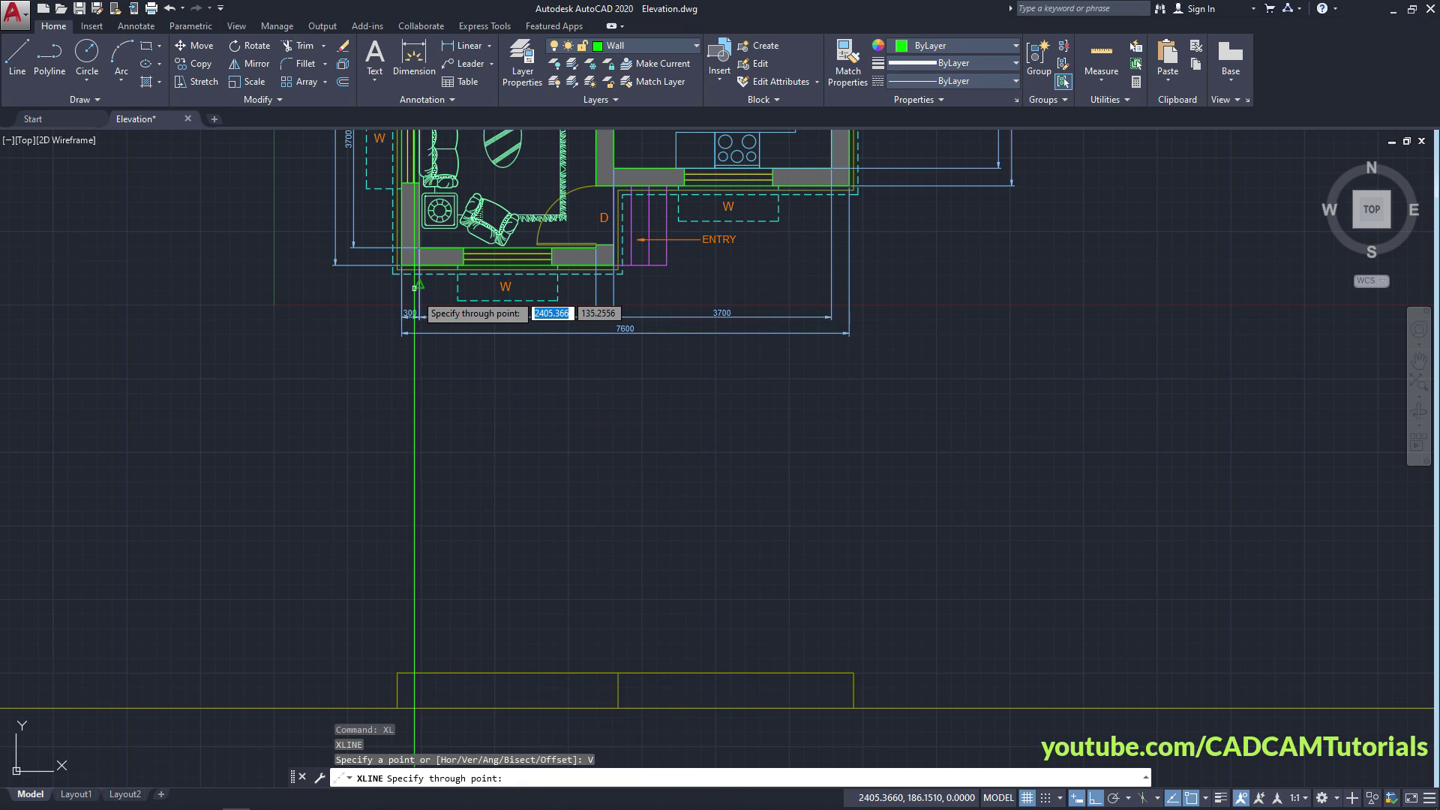
{"action": "scroll", "coordinate": [343, 293], "scroll_direction": "up", "scroll_amount": 2}
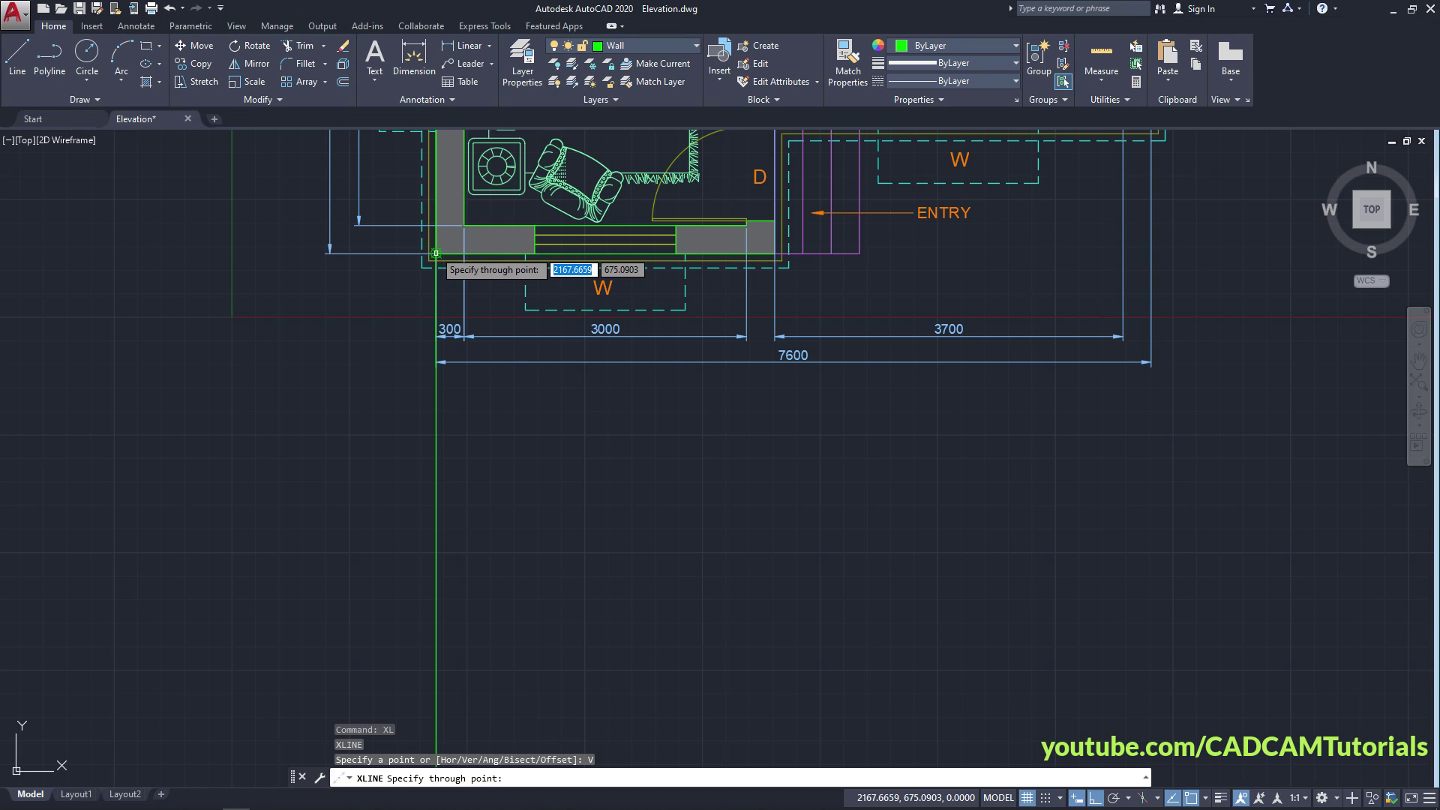
{"action": "left_click", "coordinate": [436, 263]}
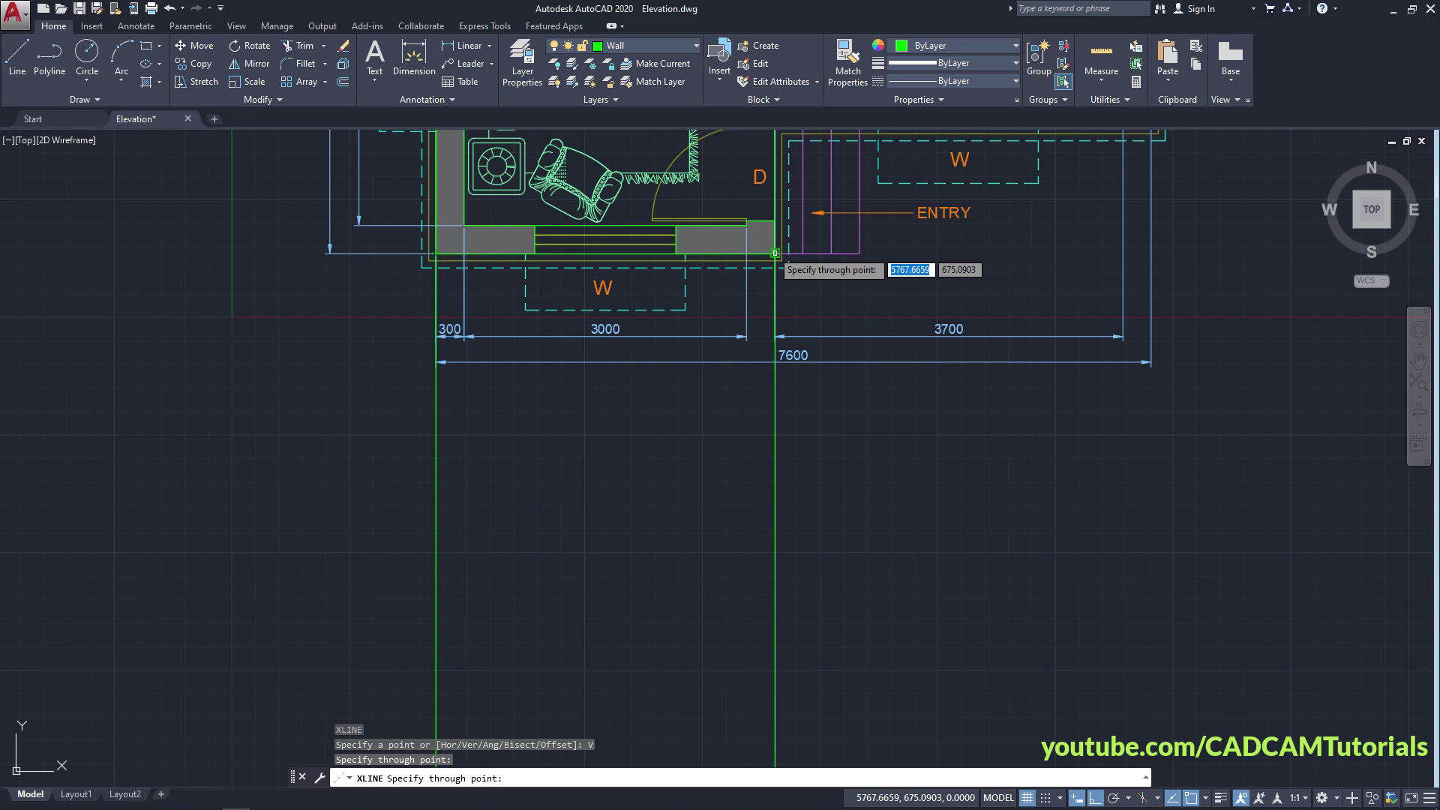
{"action": "left_click", "coordinate": [775, 256]}
{"action": "scroll", "coordinate": [806, 375], "scroll_direction": "down", "scroll_amount": 2}
{"action": "left_click", "coordinate": [840, 309]}
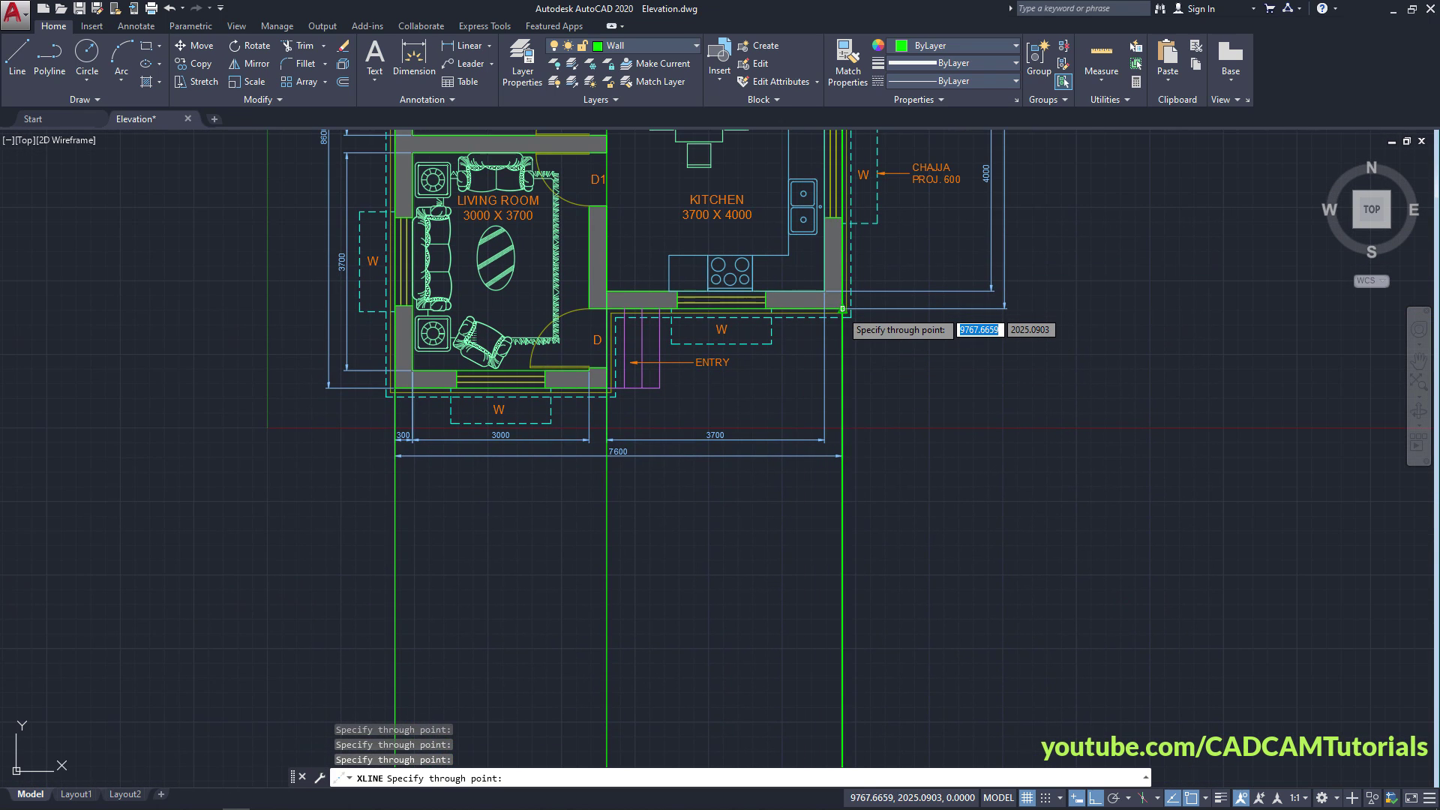
{"action": "middle_click_drag", "start_coordinate": [895, 436], "coordinate": [931, 225]}
{"action": "middle_click_drag", "start_coordinate": [724, 505], "coordinate": [744, 564]}
Check the heights on the front elevation reference in Adobe Reader, and add a construction line offset 3000 above the plinth's top line.
{"action": "key", "text": "alt+Tab"}
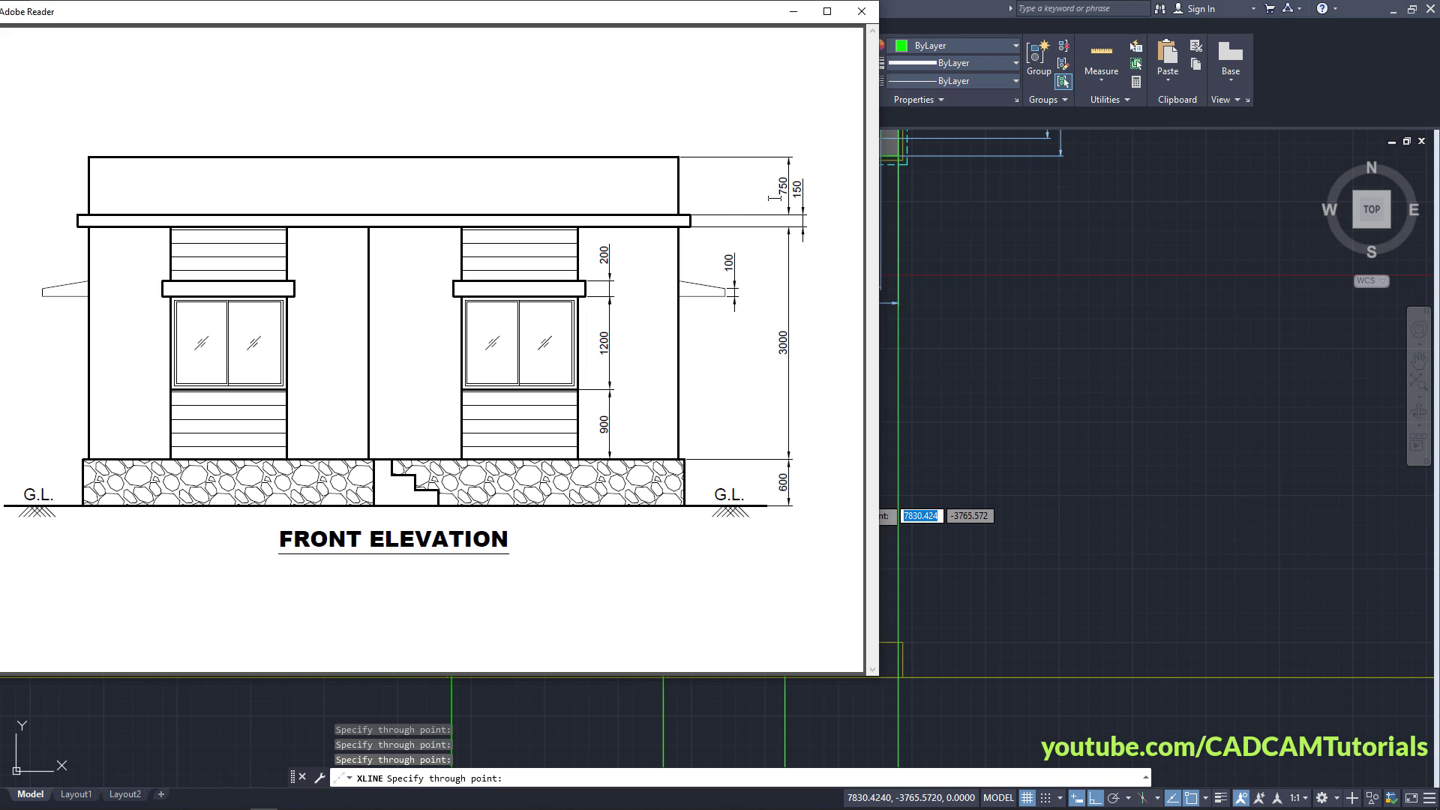
{"action": "left_click", "coordinate": [1114, 419]}
{"action": "key", "text": "Escape"}
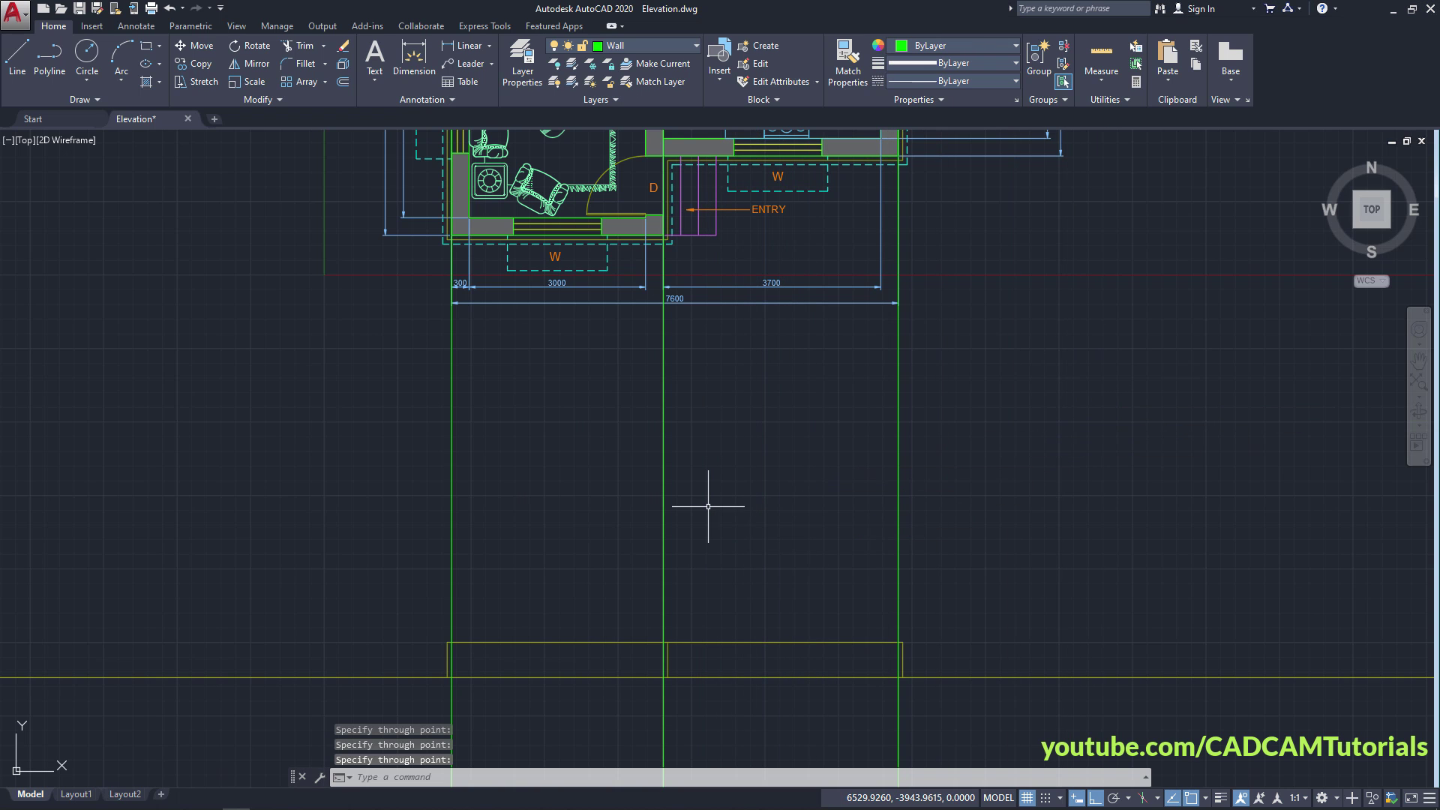
{"action": "key", "text": "Return"}
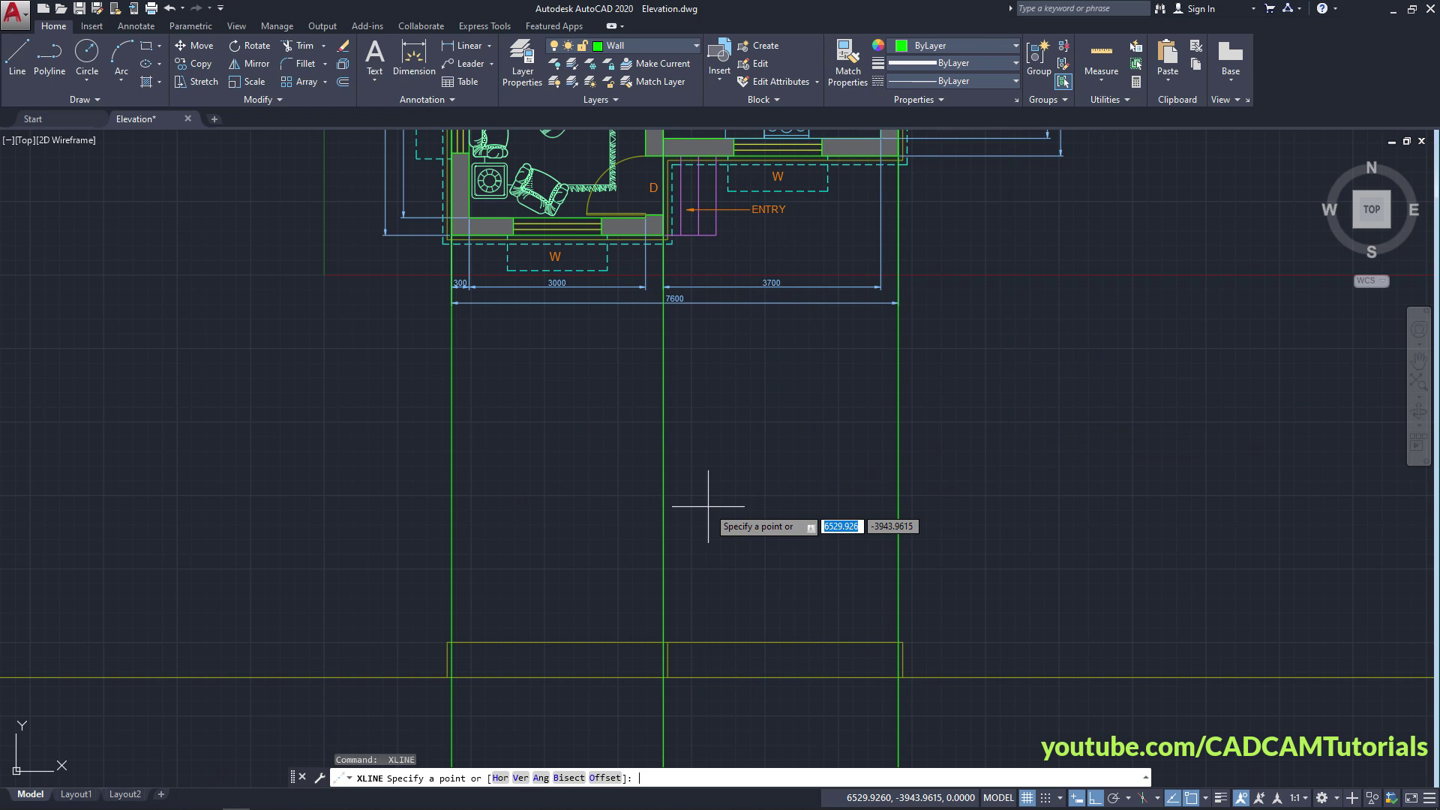
{"action": "left_click", "coordinate": [600, 779]}
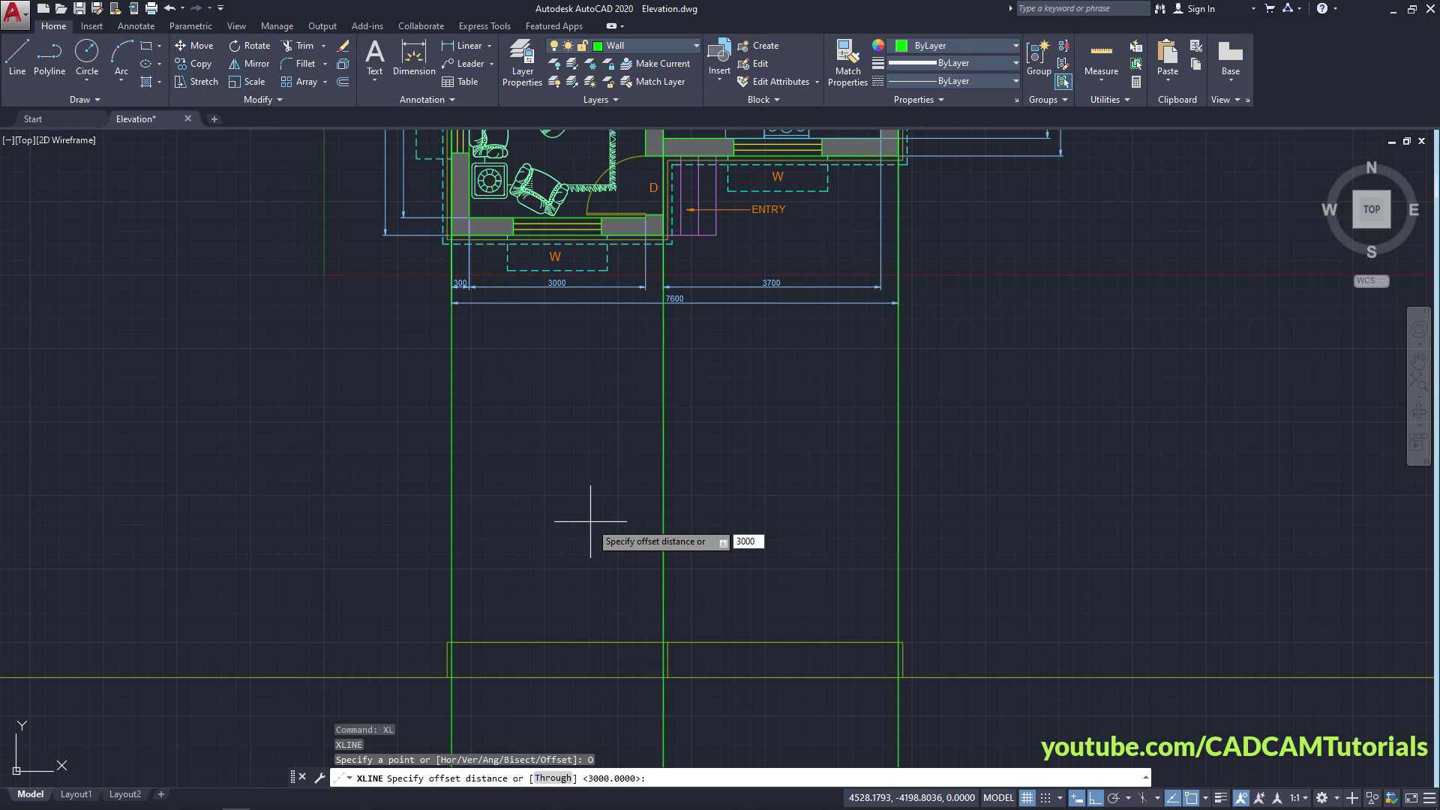
{"action": "key", "text": "Return"}
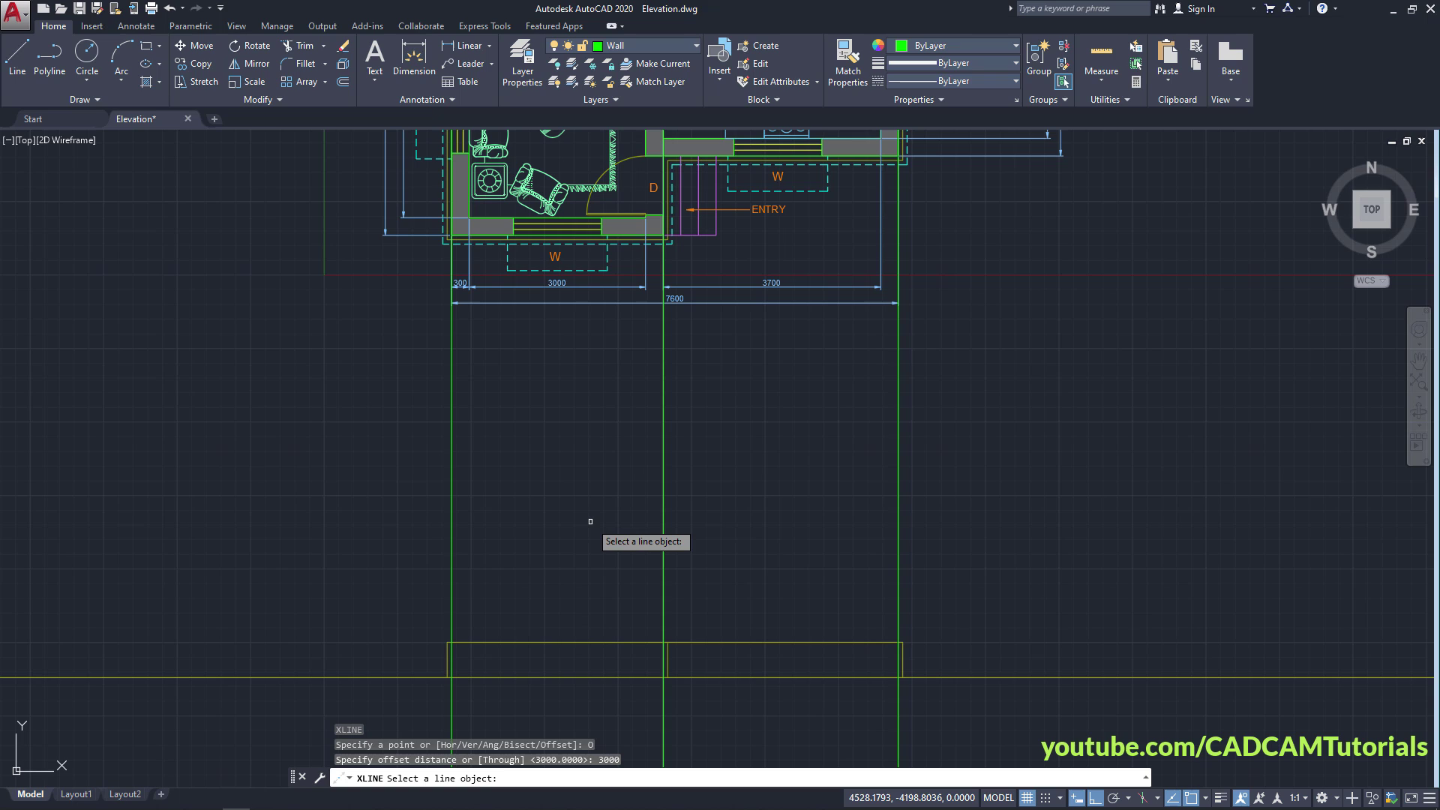
{"action": "left_click", "coordinate": [594, 641]}
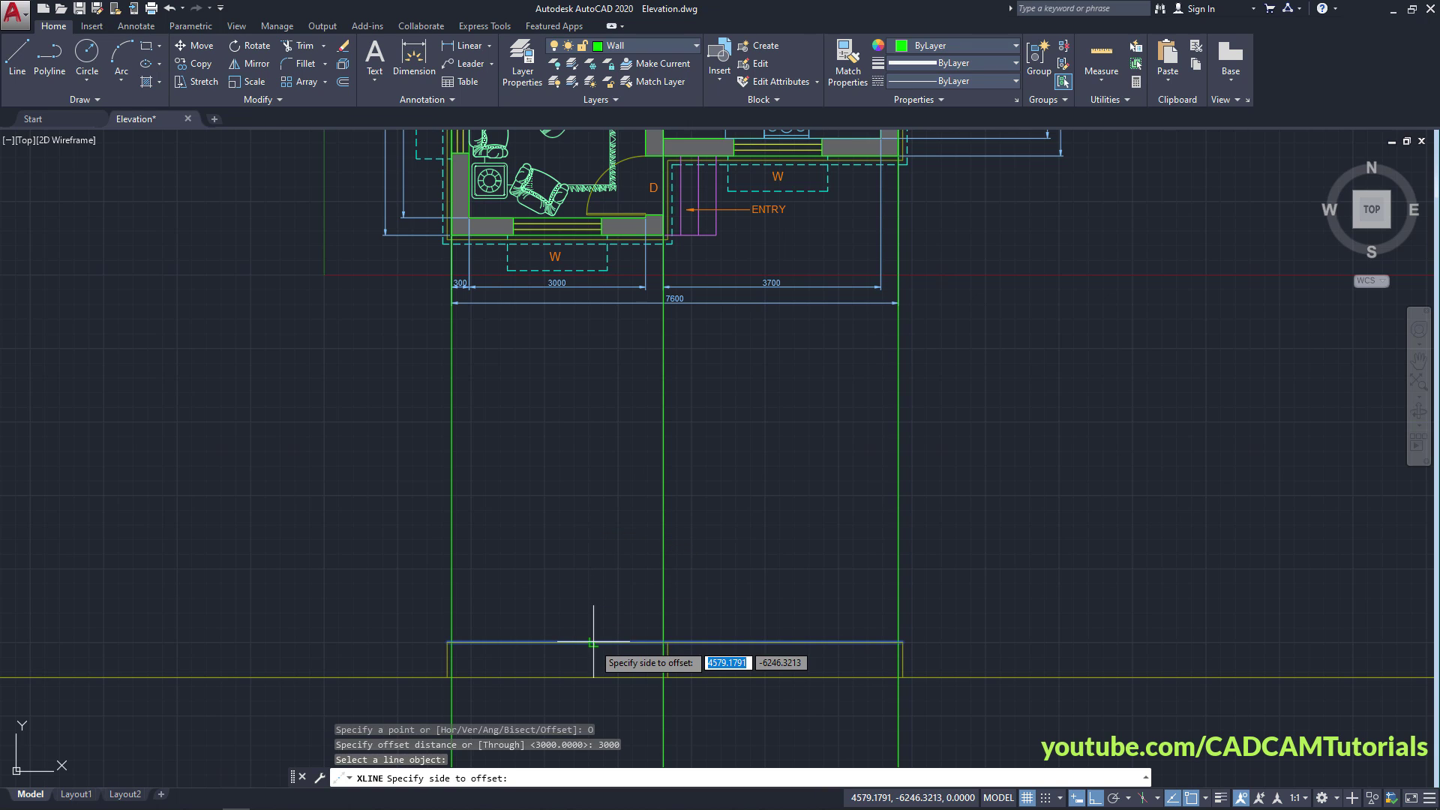
{"action": "left_click", "coordinate": [598, 487]}
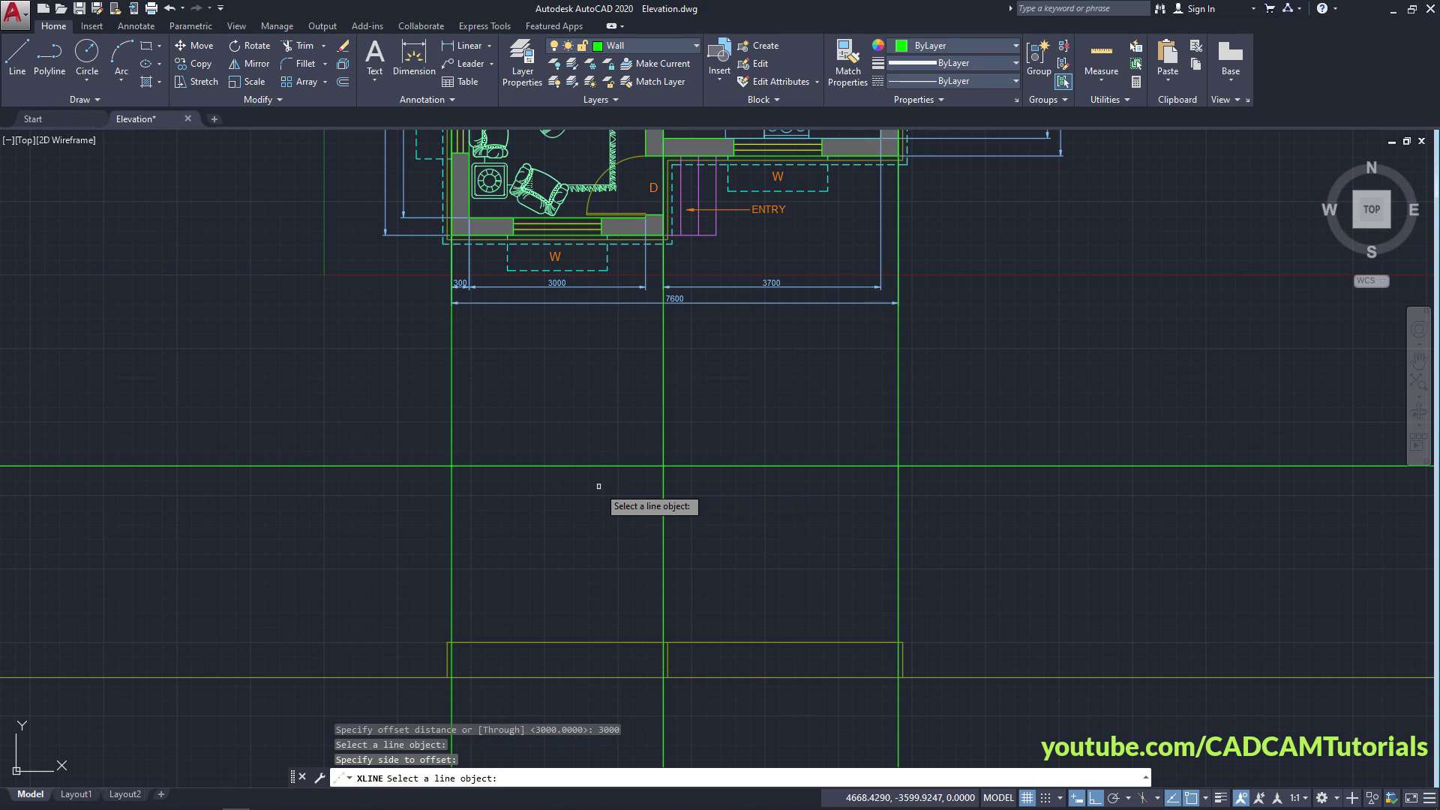
{"action": "key", "text": "Return"}
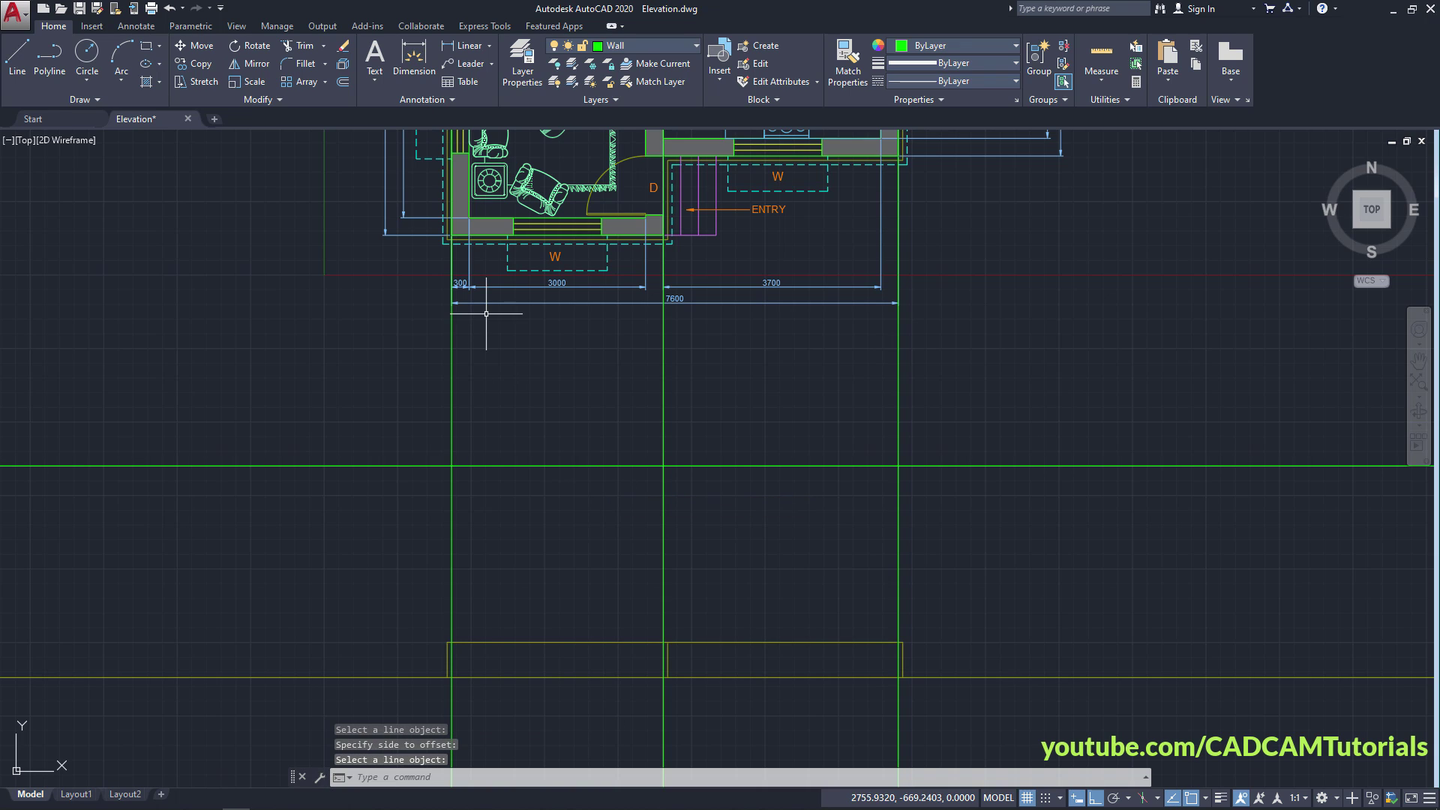
Offset the horizontal wall-top construction line 150 upward, and offset the resulting line another 750 upward.
{"action": "left_click", "coordinate": [347, 84]}
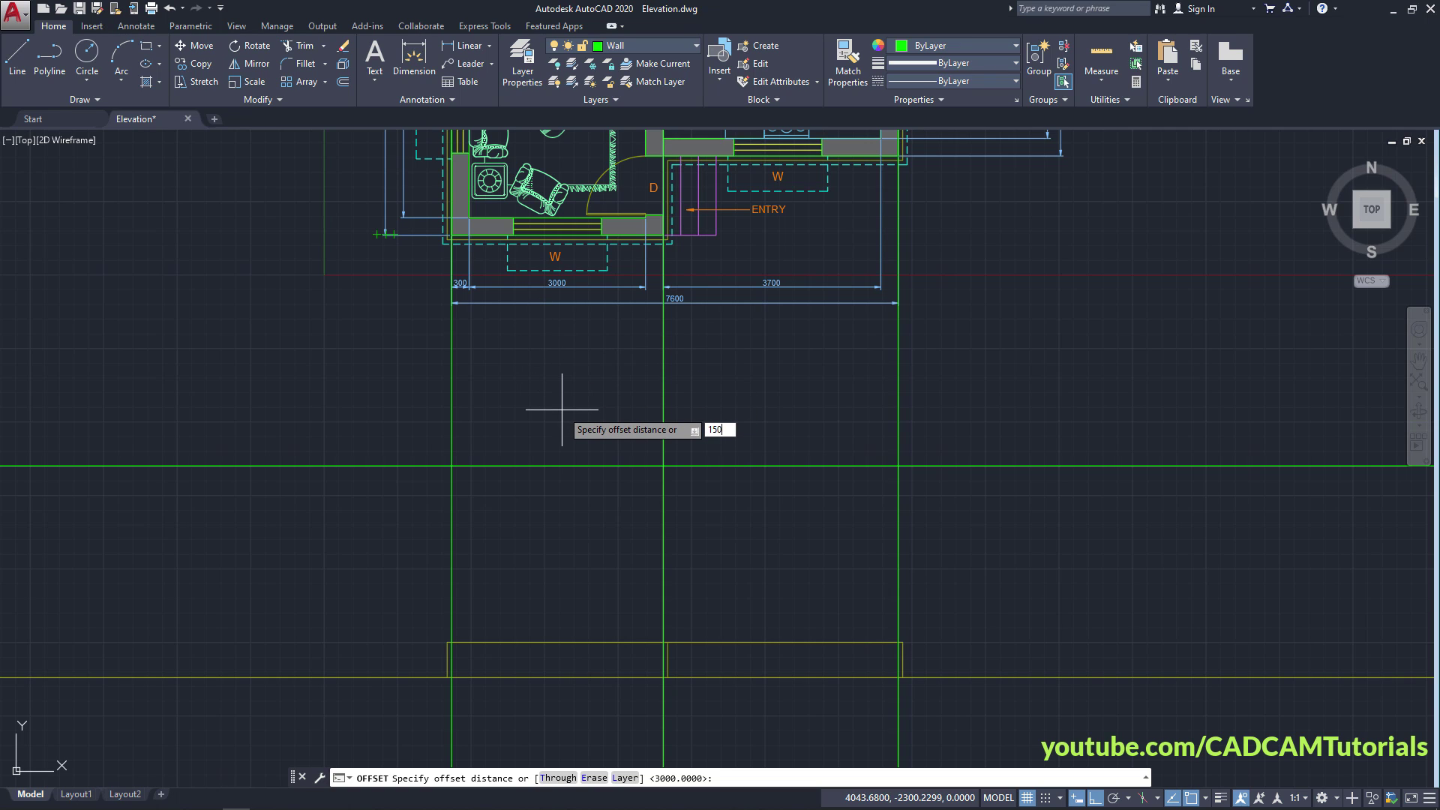
{"action": "type", "text": "150"}
{"action": "key", "text": "Return"}
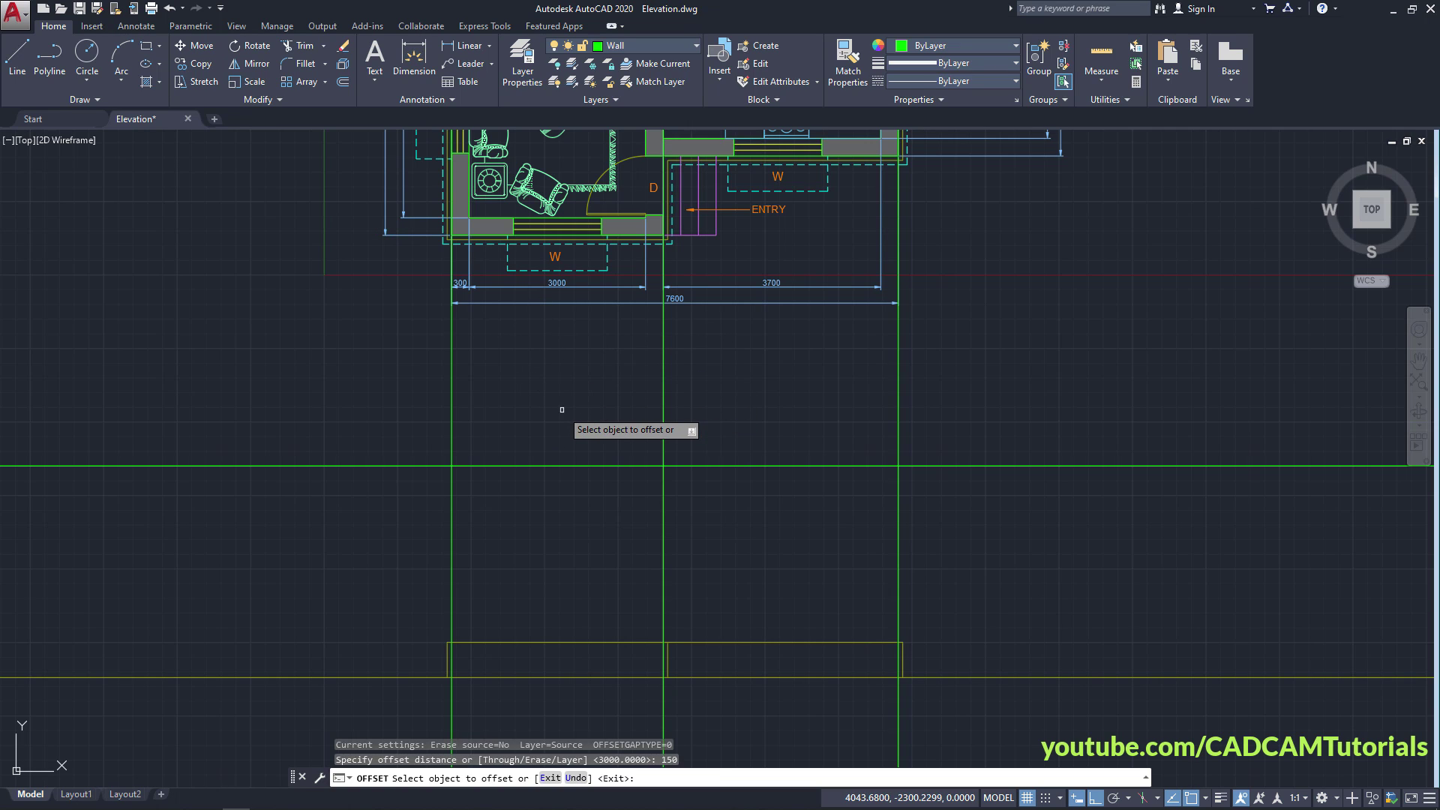
{"action": "left_click", "coordinate": [568, 466]}
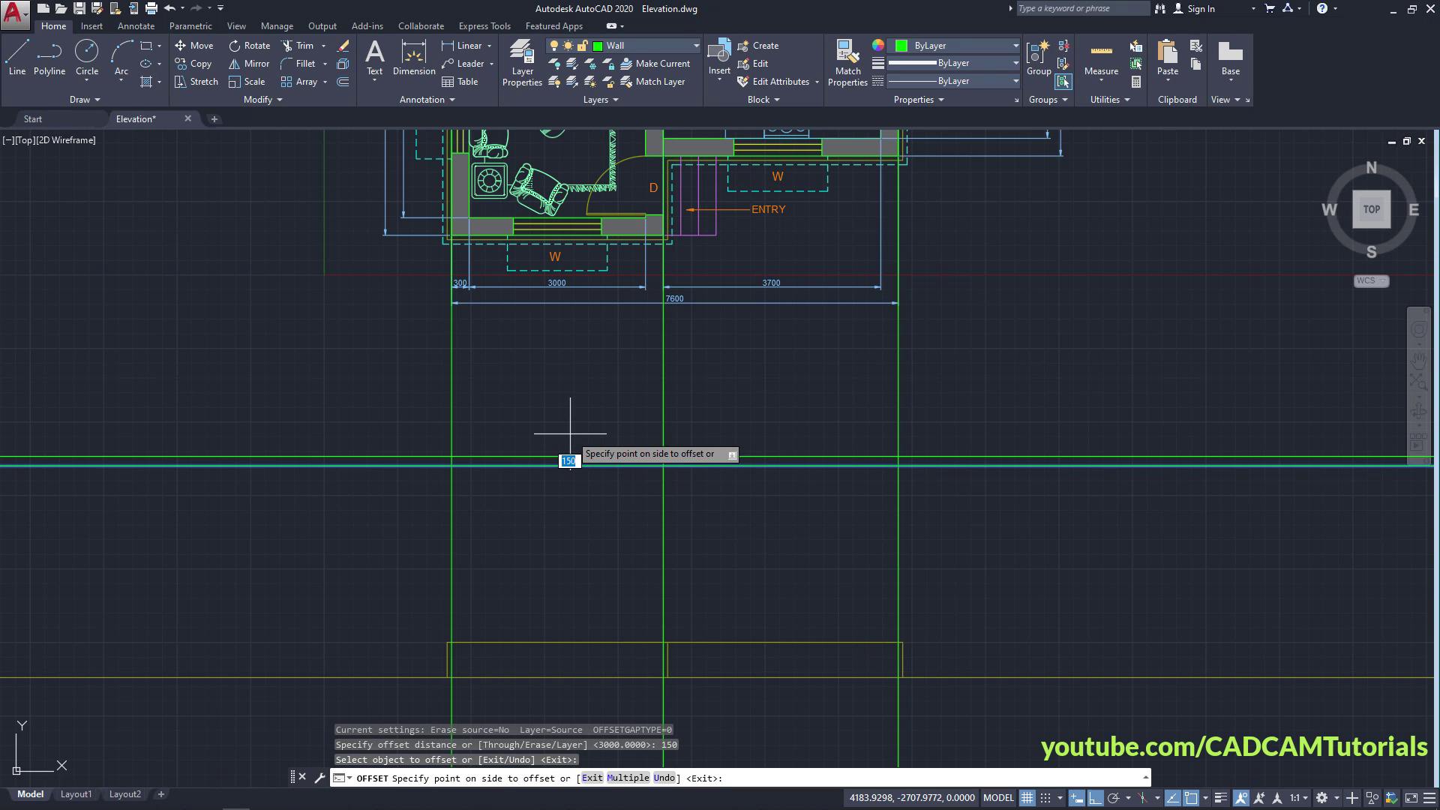
{"action": "left_click", "coordinate": [570, 434]}
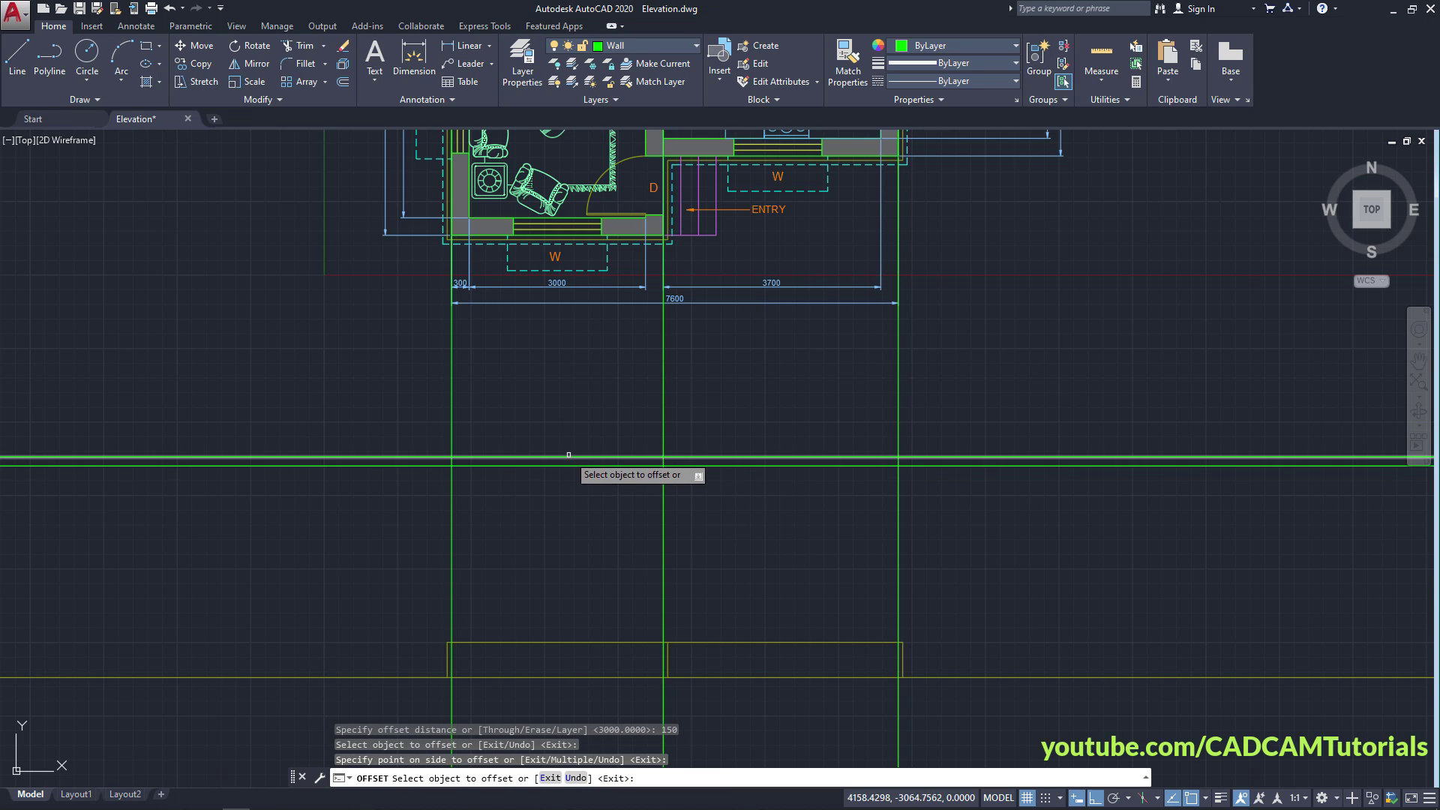
{"action": "left_click", "coordinate": [568, 455]}
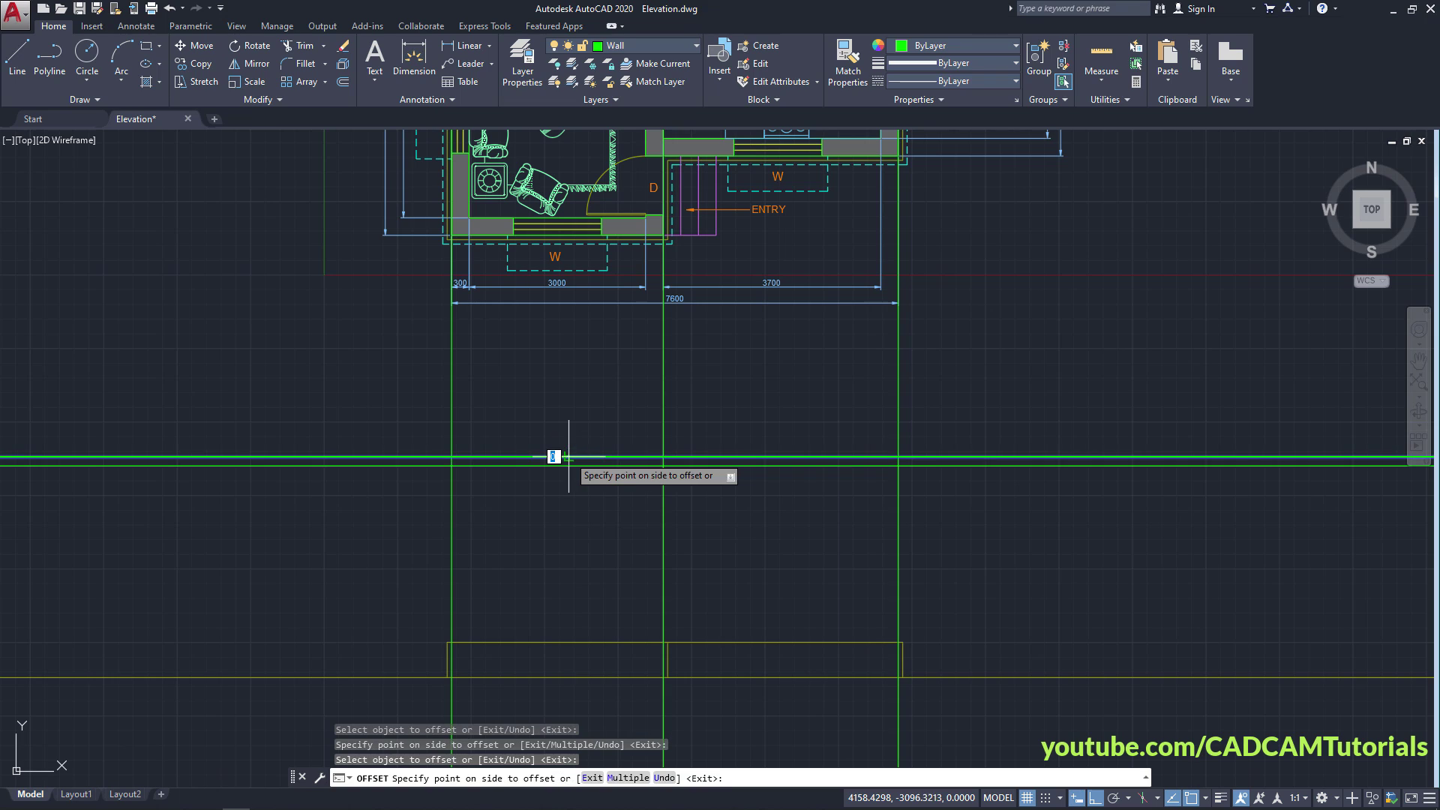
{"action": "left_click", "coordinate": [578, 389]}
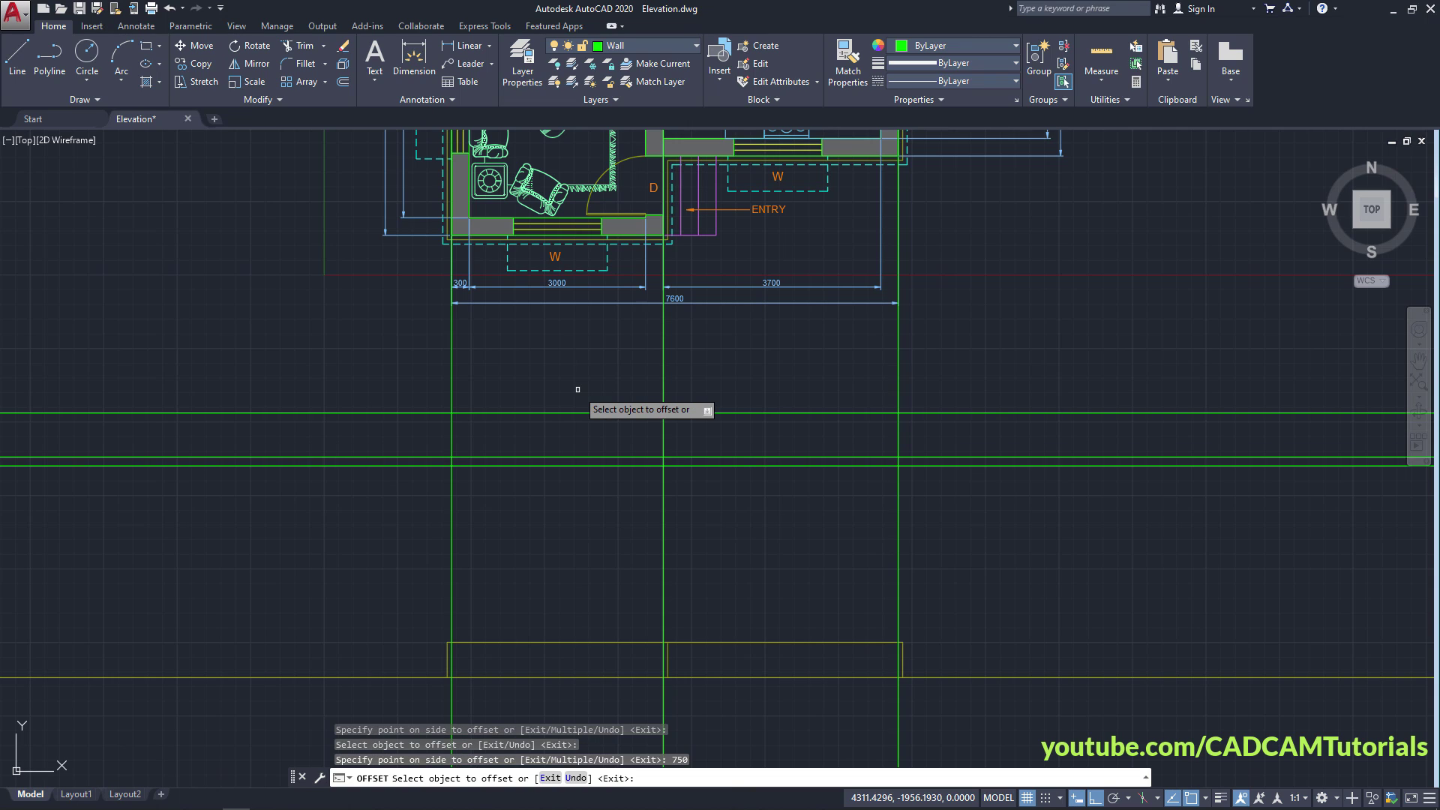
Draw two vertical construction lines through the far-left and far-right front corners of the dashed roof slab outline in the plan.
{"action": "key", "text": "Return"}
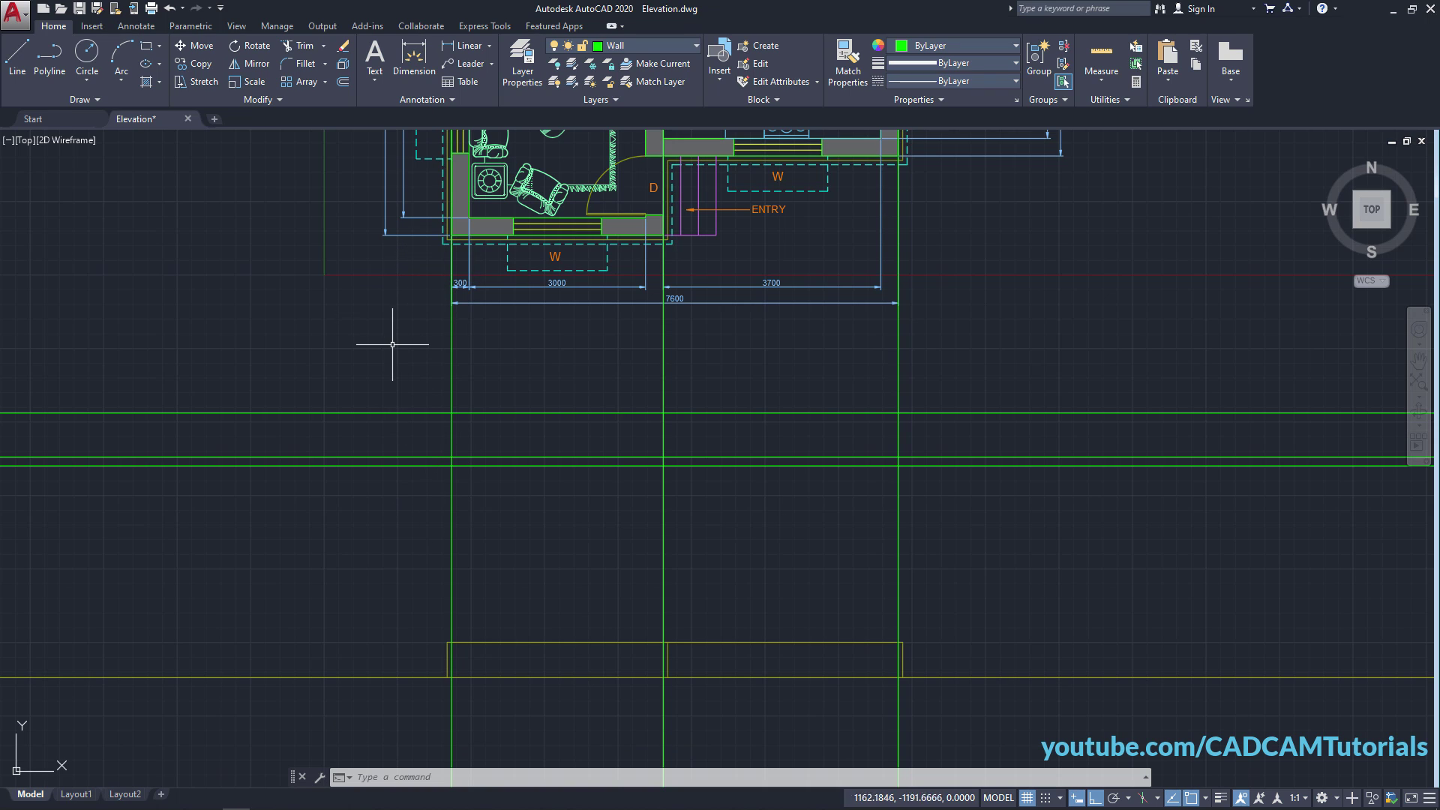
{"action": "type", "text": "xl"}
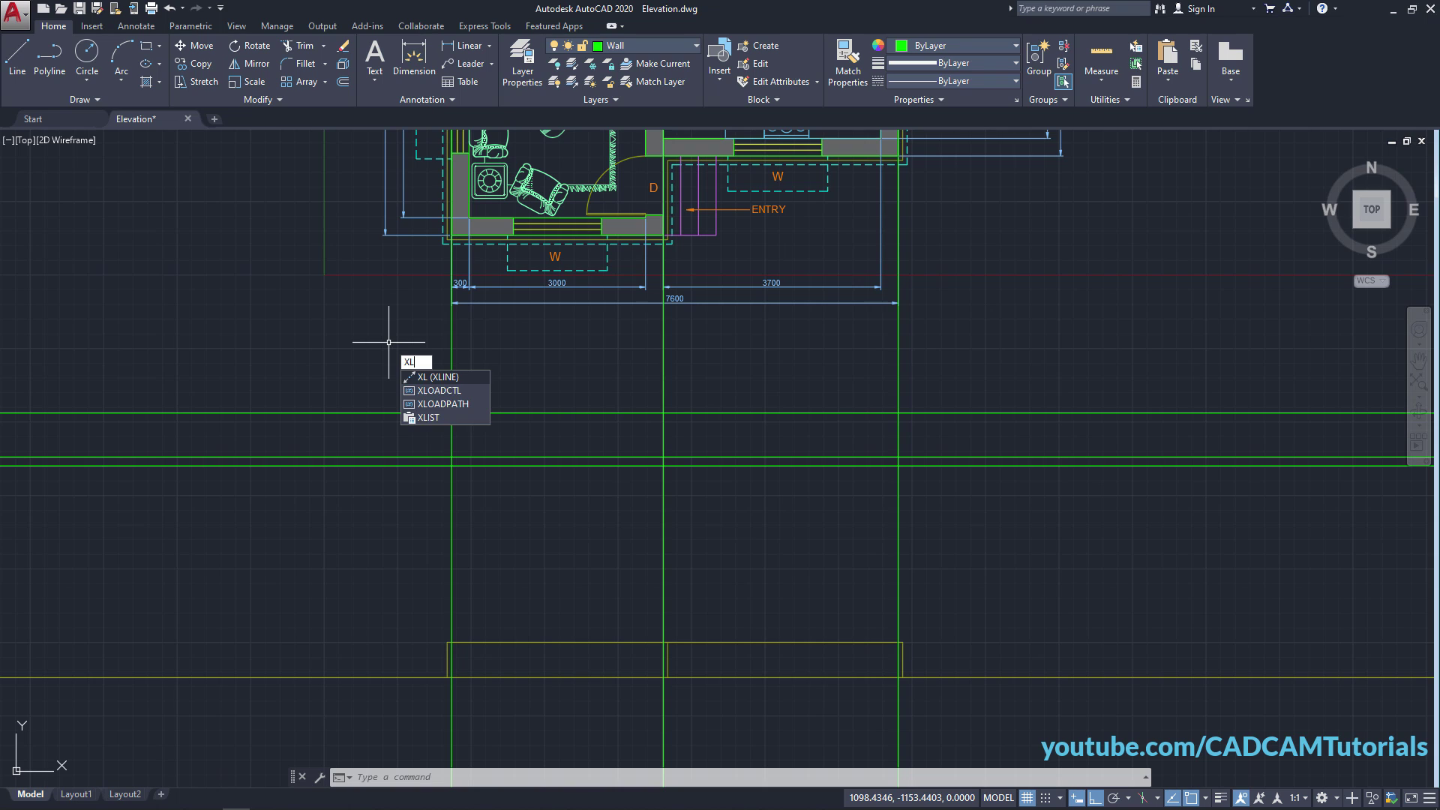
{"action": "key", "text": "Return"}
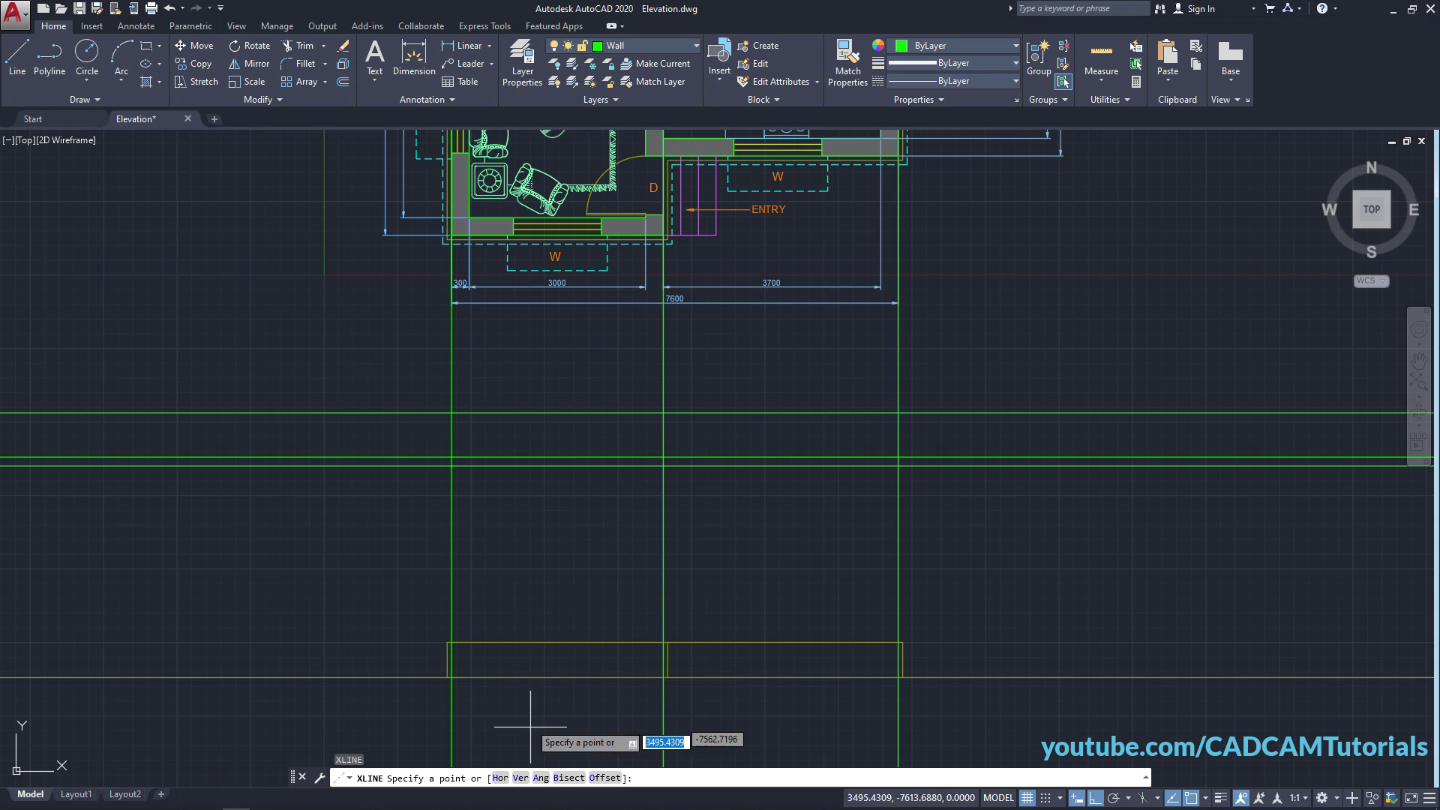
{"action": "left_click", "coordinate": [525, 779]}
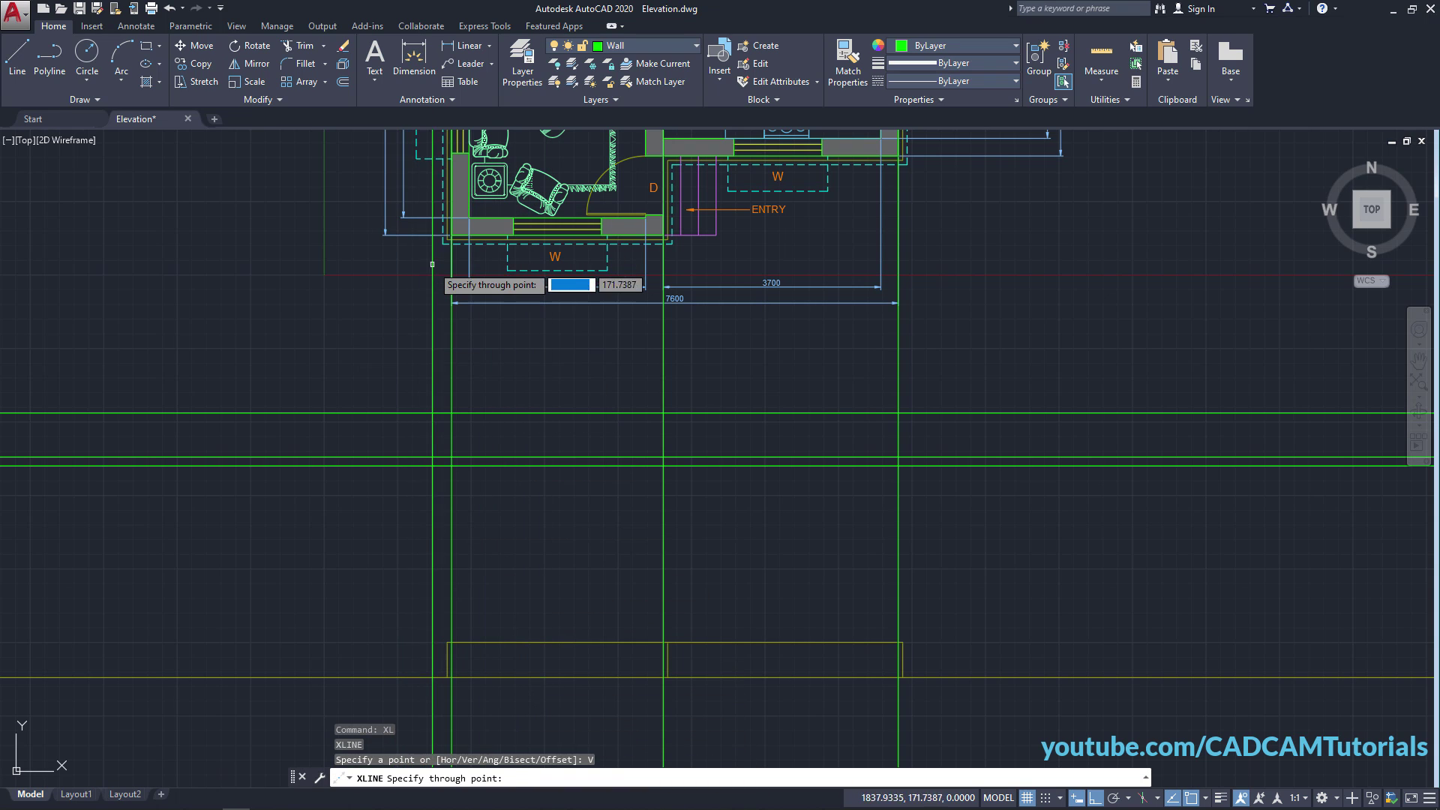
{"action": "left_click", "coordinate": [443, 243]}
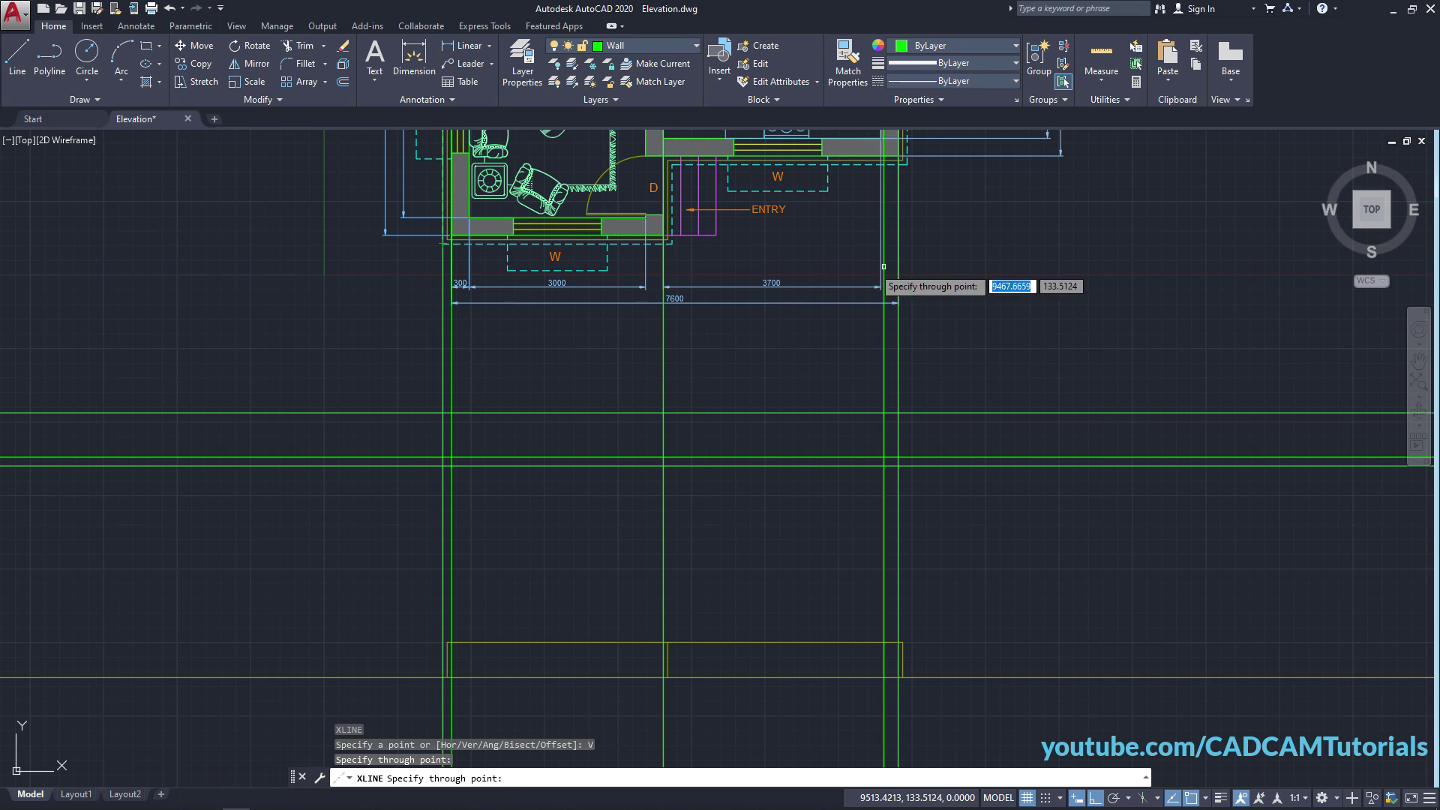
{"action": "left_click", "coordinate": [907, 164]}
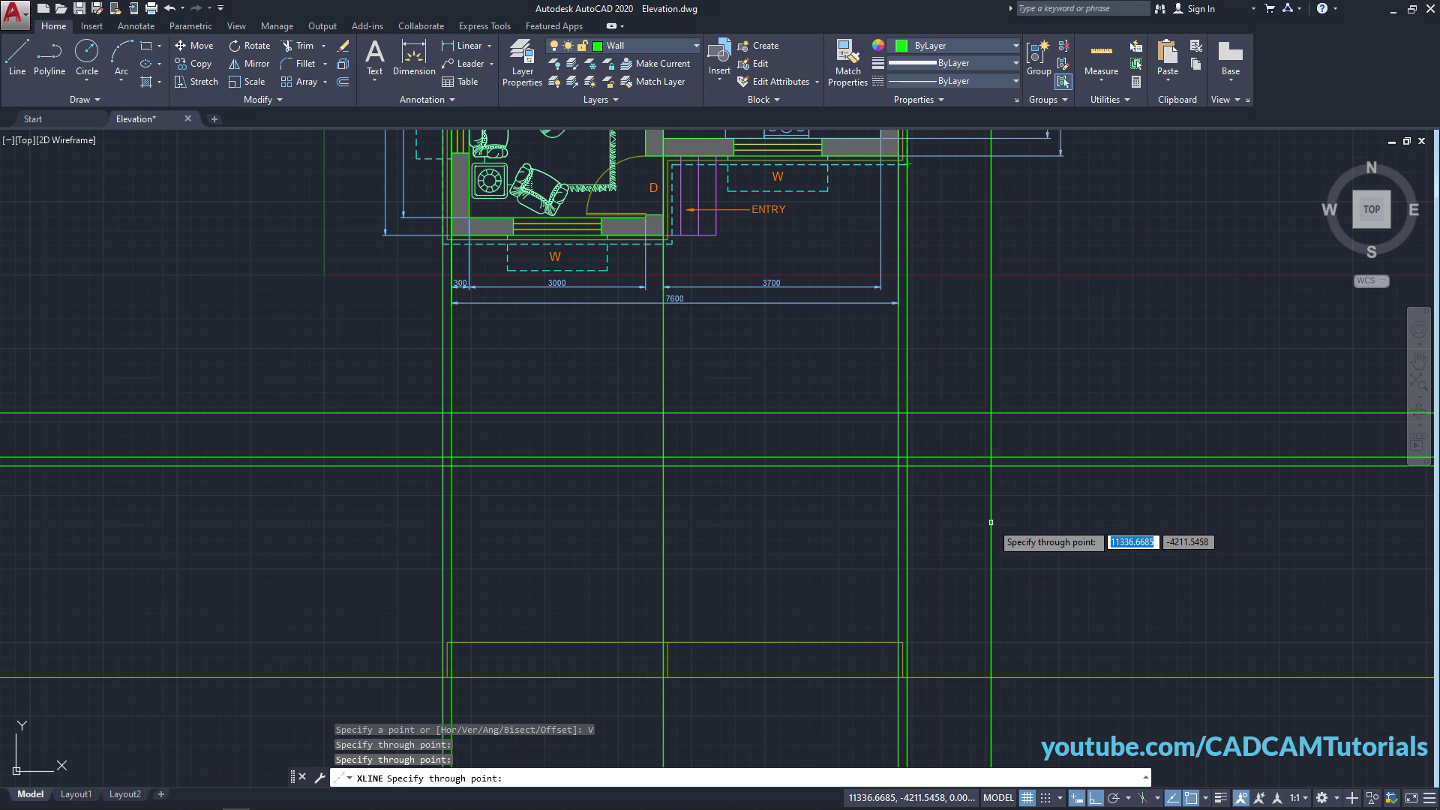
{"action": "key", "text": "Return"}
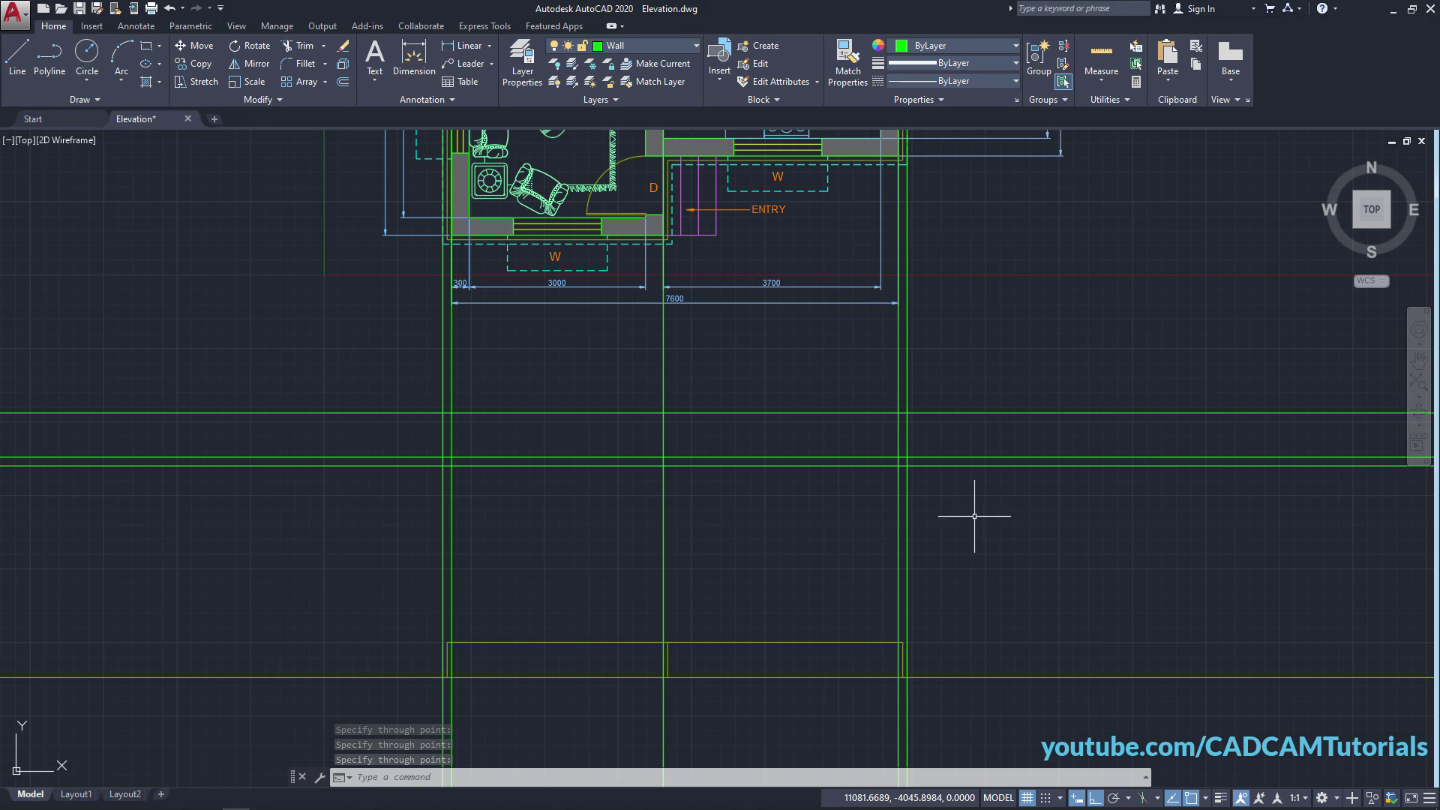
Trim the construction lines extending above the parapet top, below the ground line and beyond both outer slab edges.
{"action": "type", "text": "tr"}
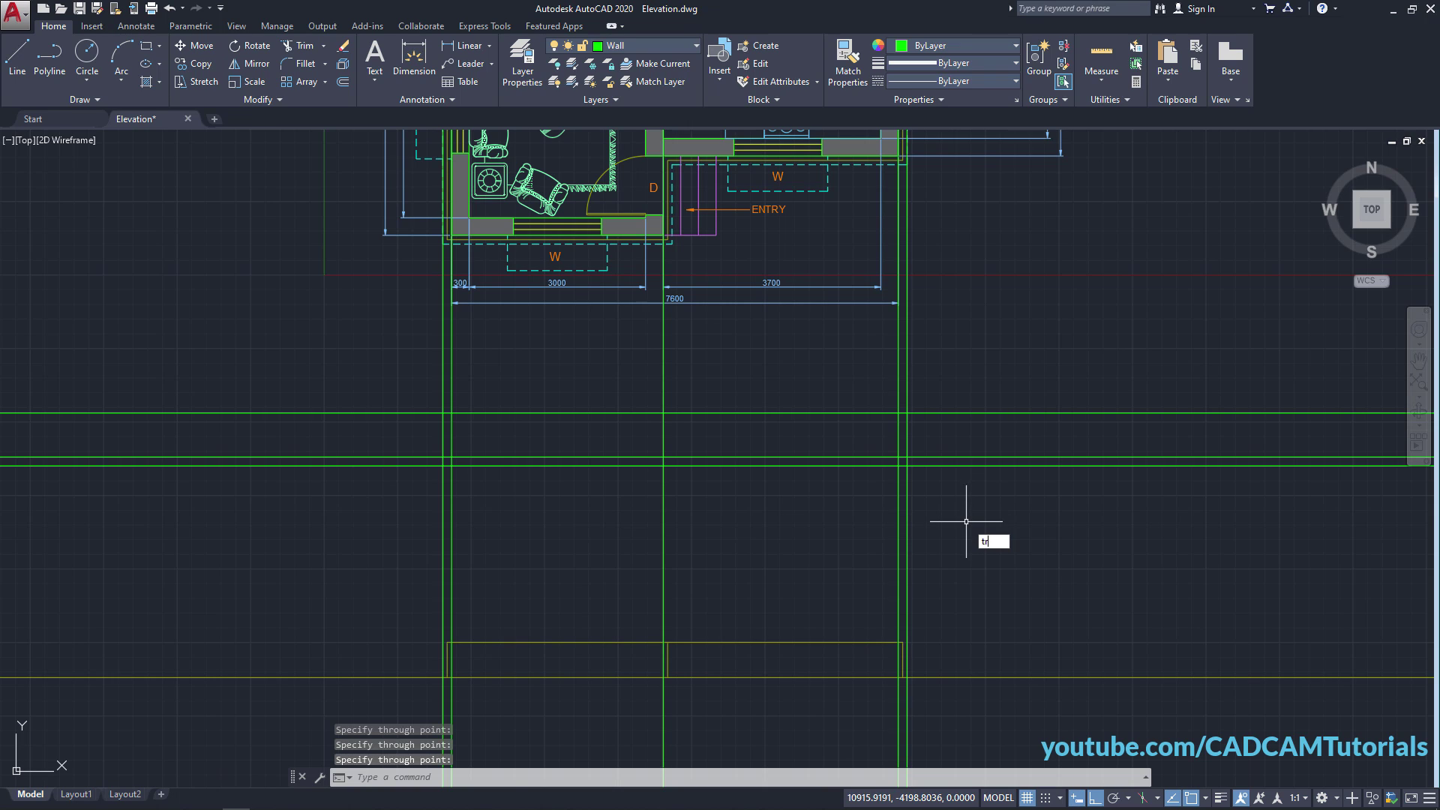
{"action": "key", "text": "Return"}
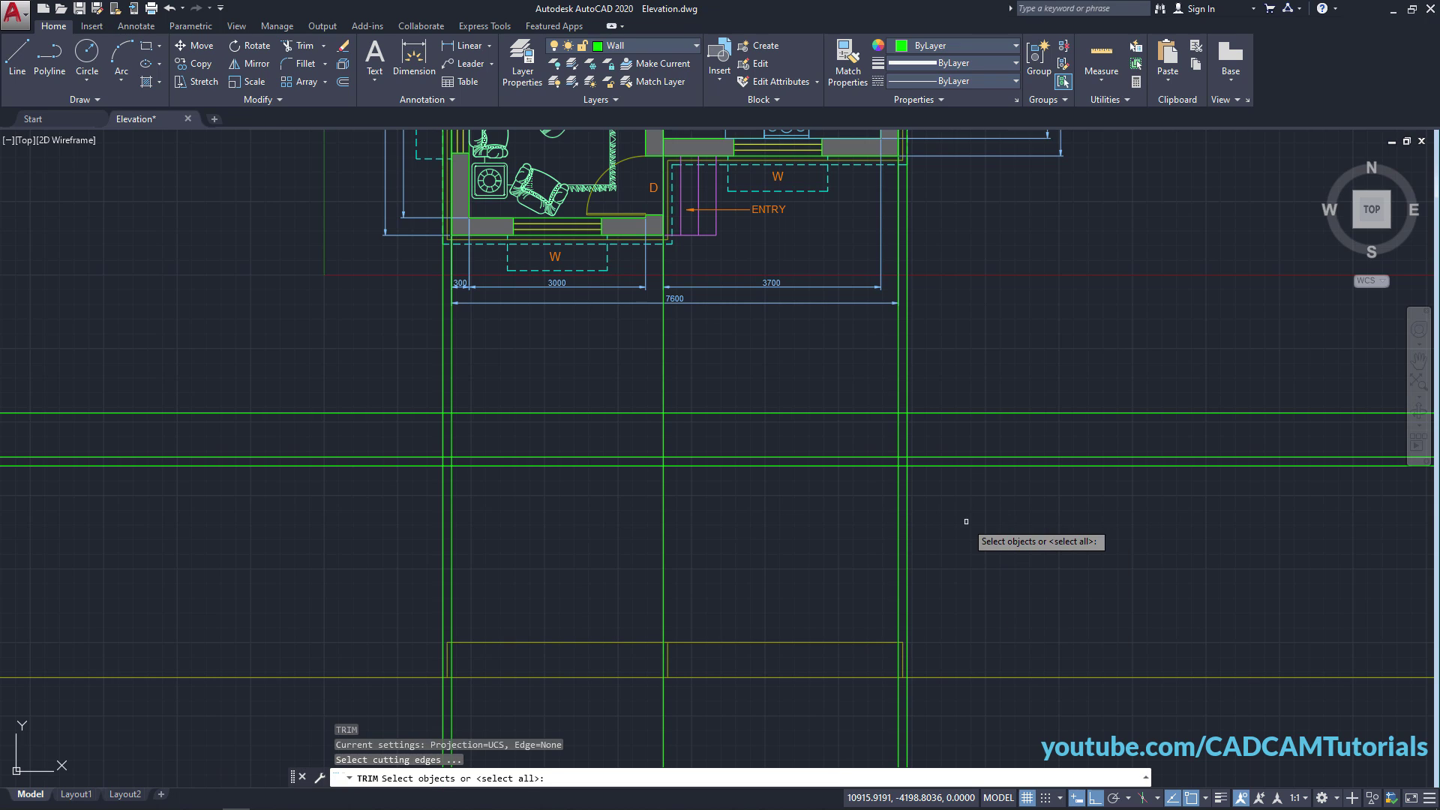
{"action": "key", "text": "Return"}
{"action": "left_click", "coordinate": [948, 353]}
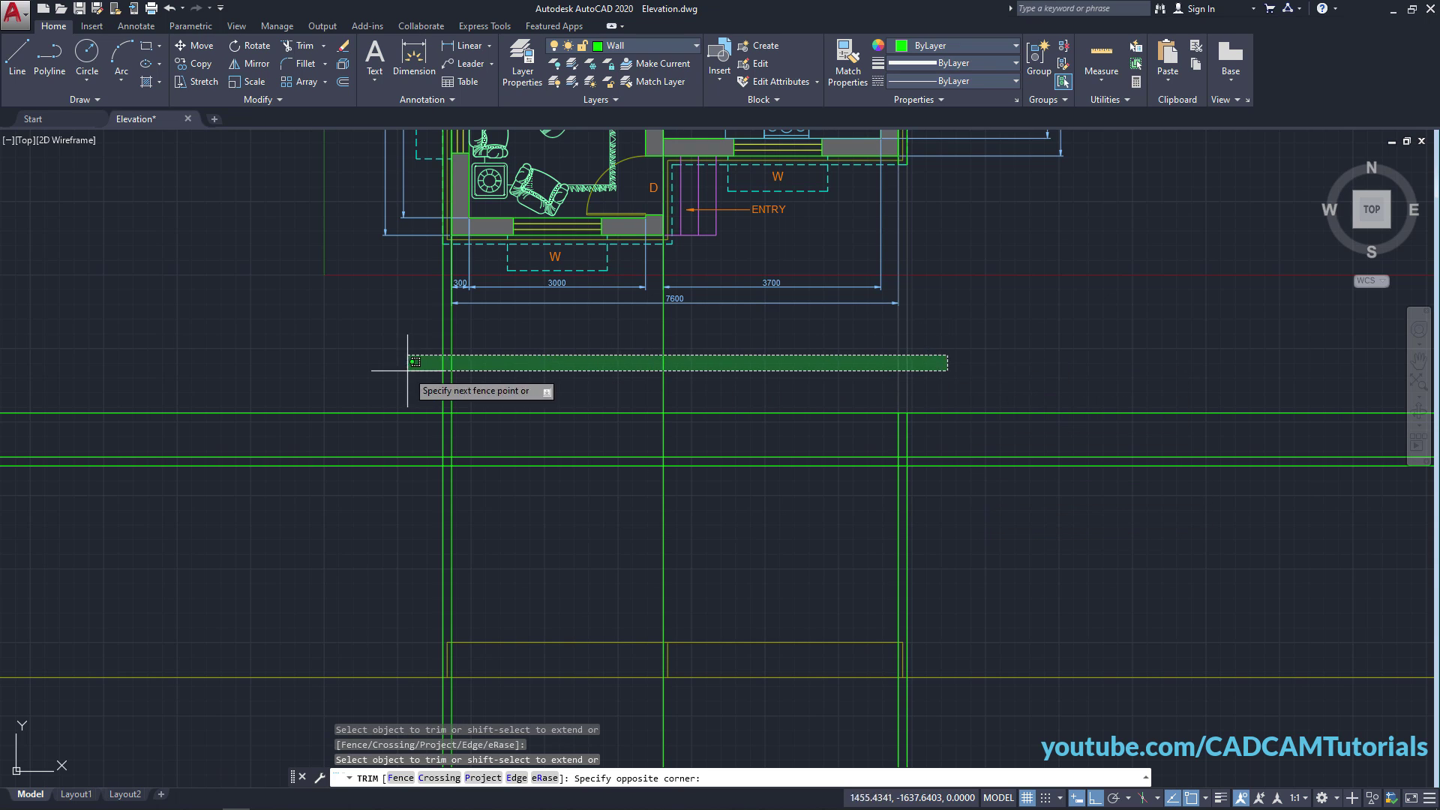
{"action": "left_click", "coordinate": [330, 364]}
{"action": "left_click", "coordinate": [328, 355]}
{"action": "left_click", "coordinate": [284, 545]}
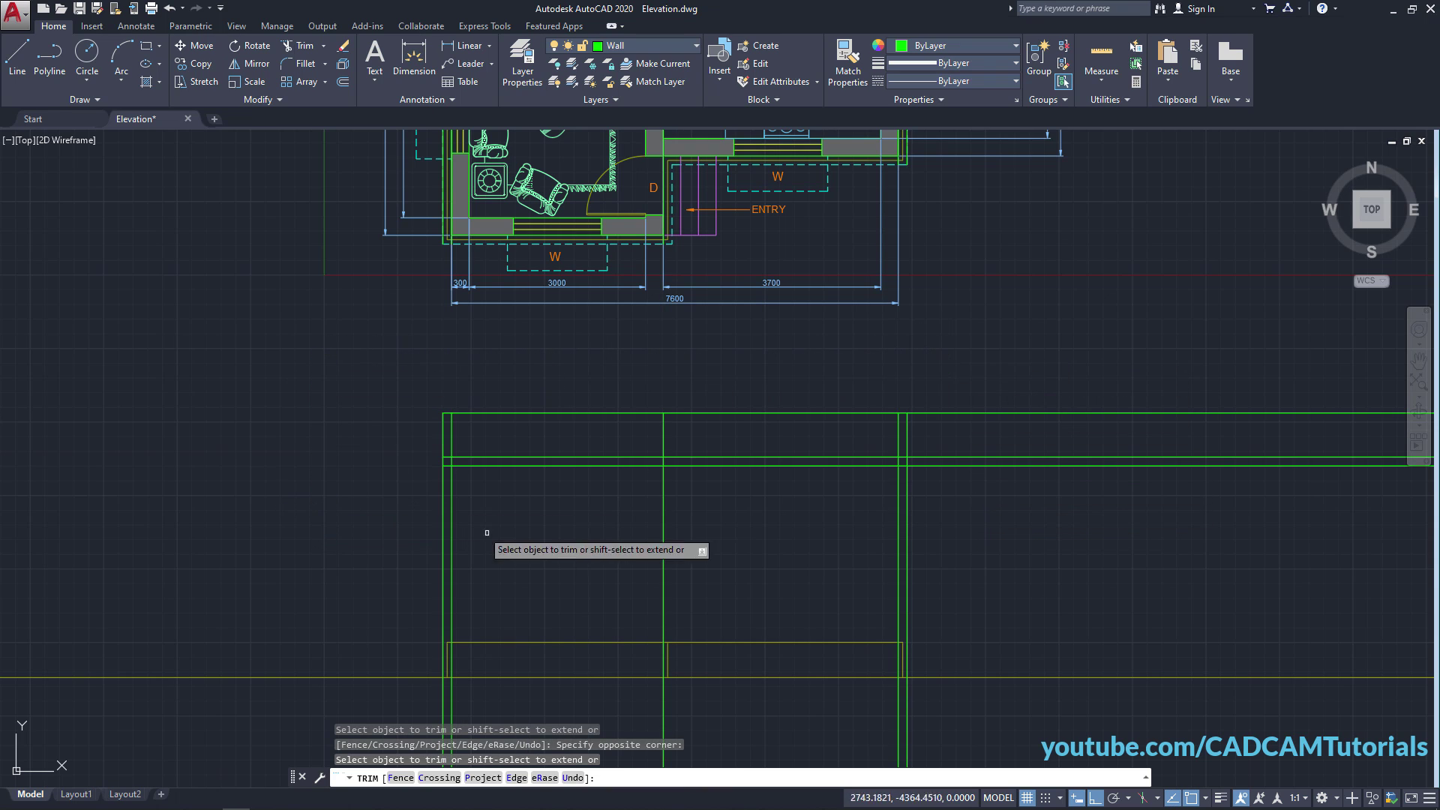
{"action": "left_click", "coordinate": [990, 744]}
{"action": "left_click", "coordinate": [315, 690]}
{"action": "left_click", "coordinate": [1034, 515]}
{"action": "left_click", "coordinate": [954, 357]}
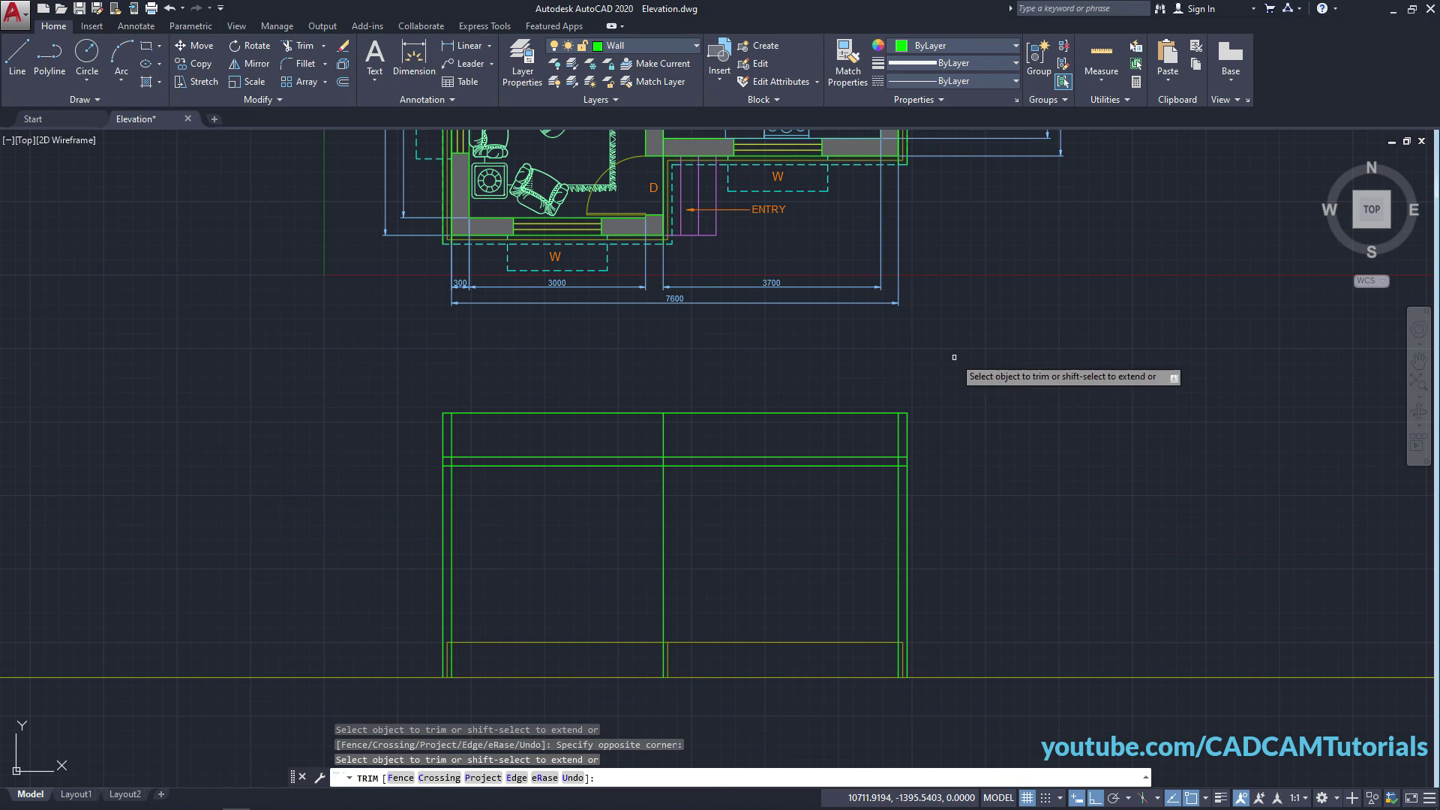
Trim the leftover segments around the parapet and slab, leaving a projecting slab band, an inset parapet and the middle wall line only below the slab.
{"action": "left_click", "coordinate": [907, 429]}
{"action": "left_click", "coordinate": [465, 386]}
{"action": "left_click", "coordinate": [398, 454]}
{"action": "scroll", "coordinate": [660, 412], "scroll_direction": "up", "scroll_amount": 2}
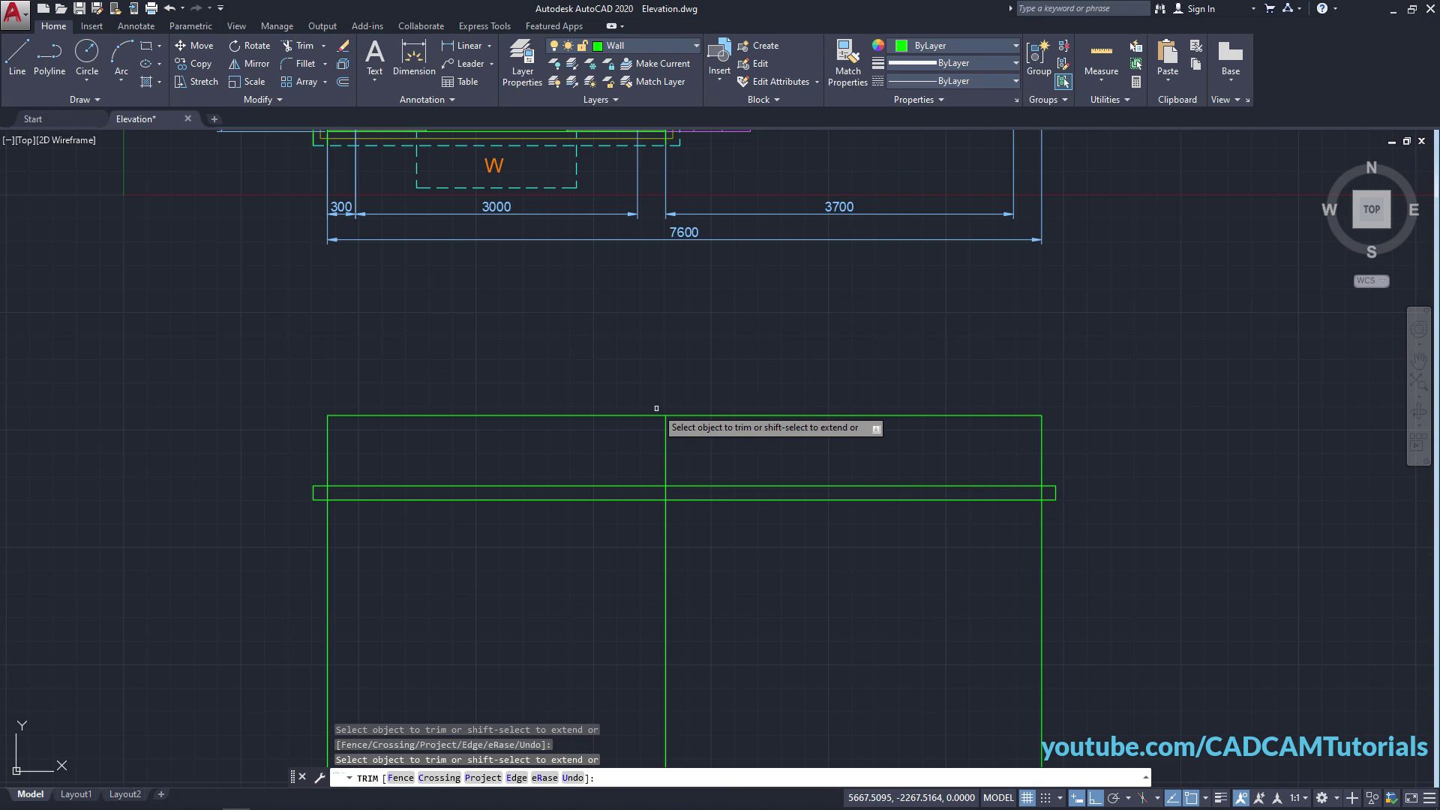
{"action": "left_click", "coordinate": [666, 450]}
{"action": "left_click", "coordinate": [663, 493]}
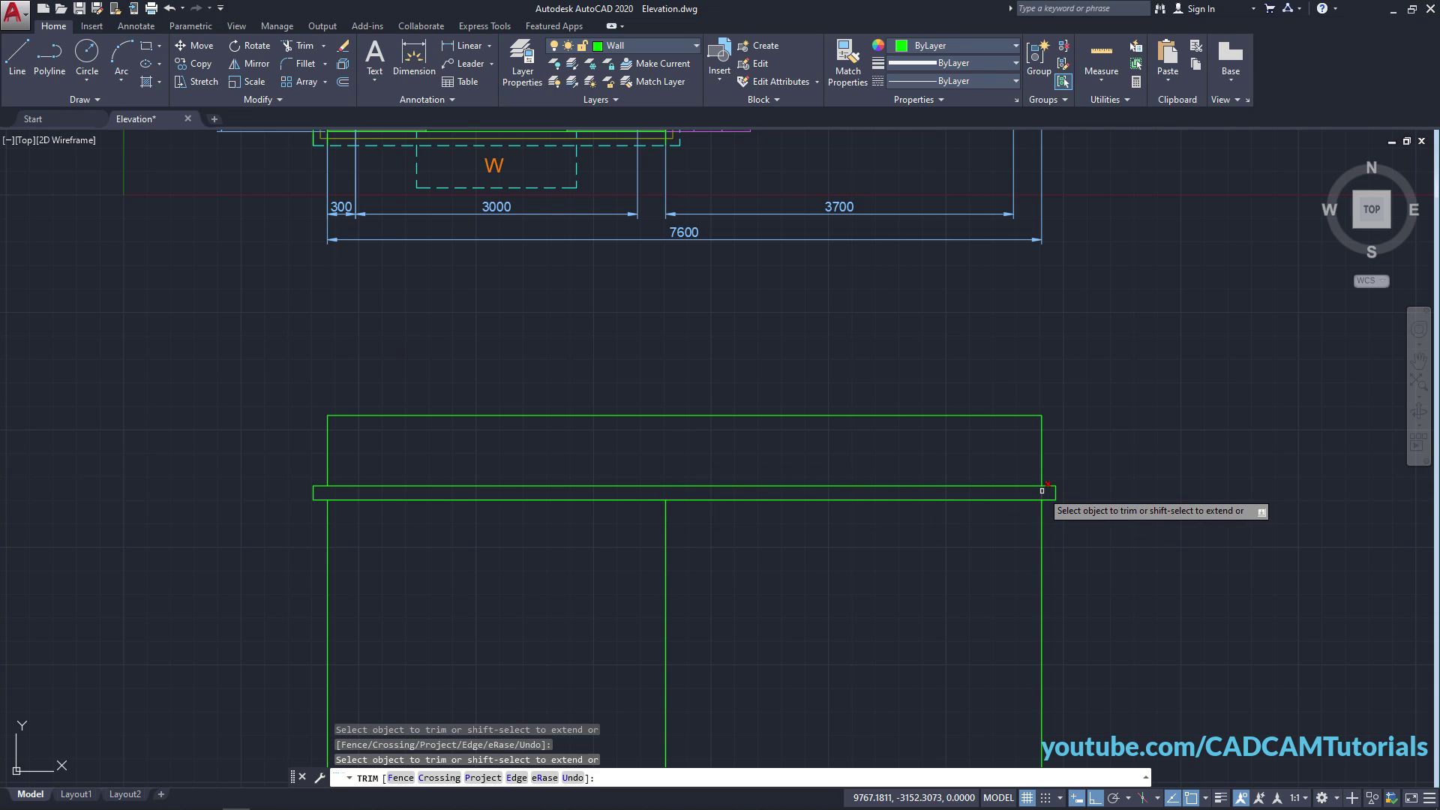
{"action": "key", "text": "Return"}
Trim the three vertical wall lines below the plinth's top line.
{"action": "scroll", "coordinate": [952, 487], "scroll_direction": "down", "scroll_amount": 2}
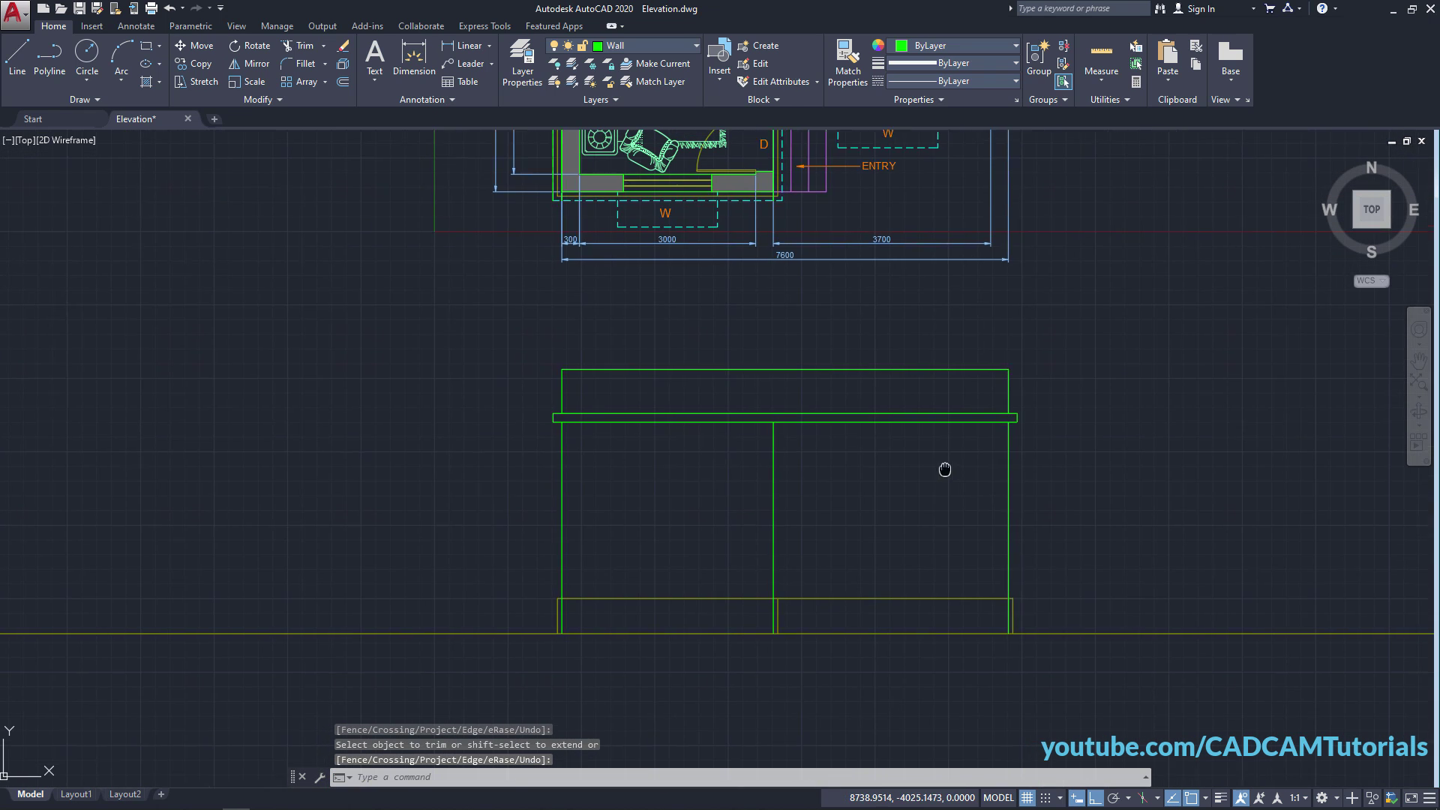
{"action": "scroll", "coordinate": [886, 750], "scroll_direction": "up", "scroll_amount": 2}
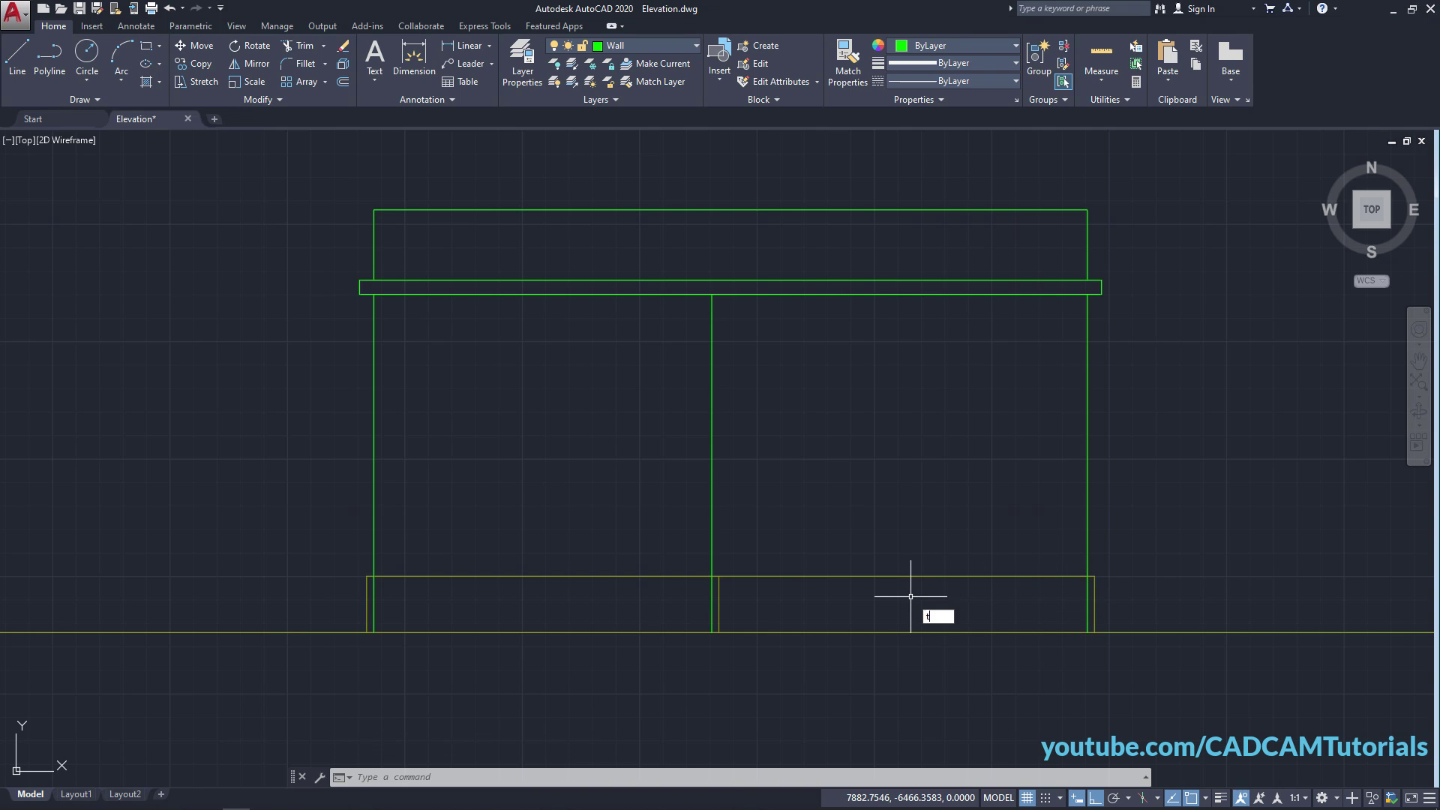
{"action": "type", "text": "tr"}
{"action": "key", "text": "Return"}
{"action": "key", "text": "Return"}
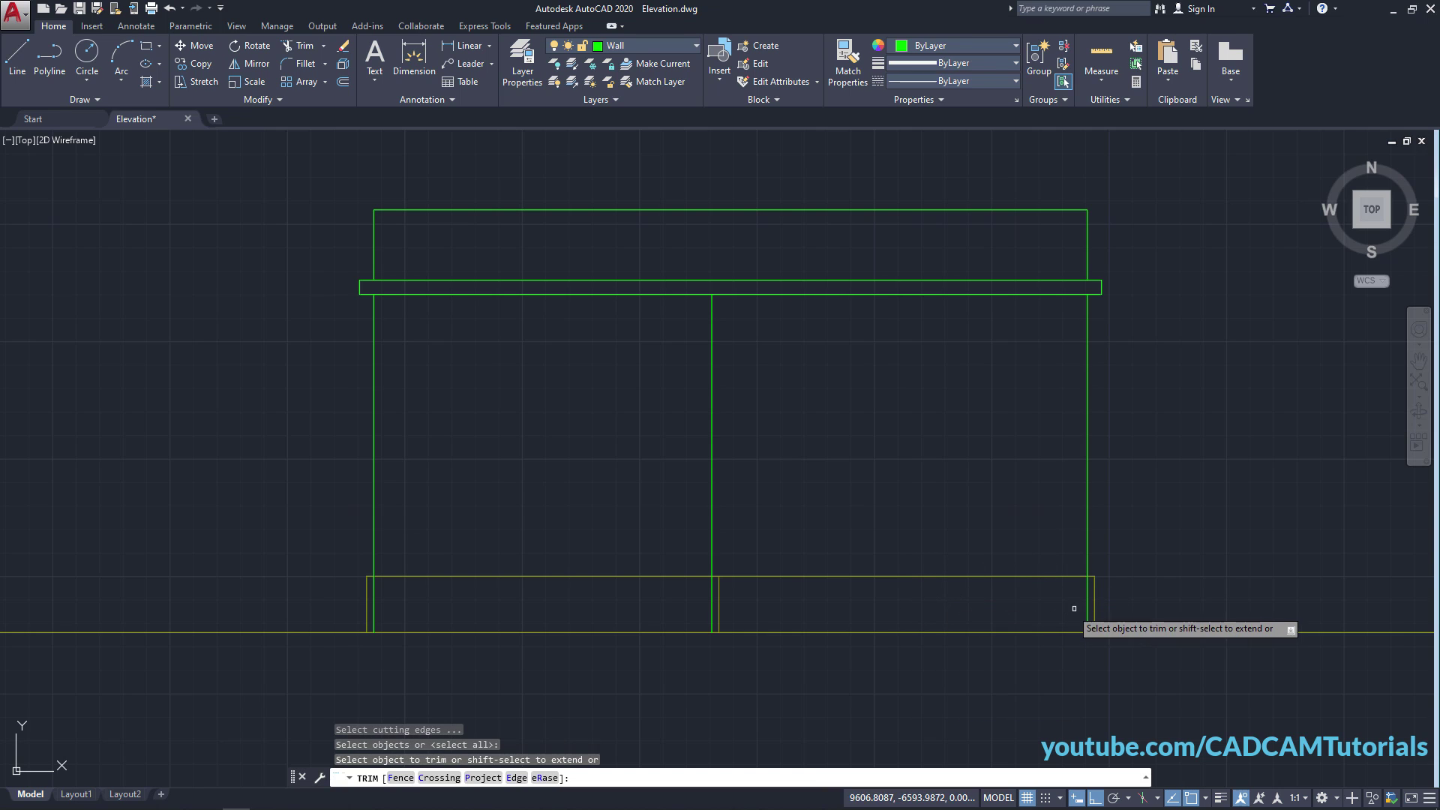
{"action": "left_click", "coordinate": [1089, 608]}
{"action": "left_click", "coordinate": [713, 604]}
{"action": "left_click", "coordinate": [374, 602]}
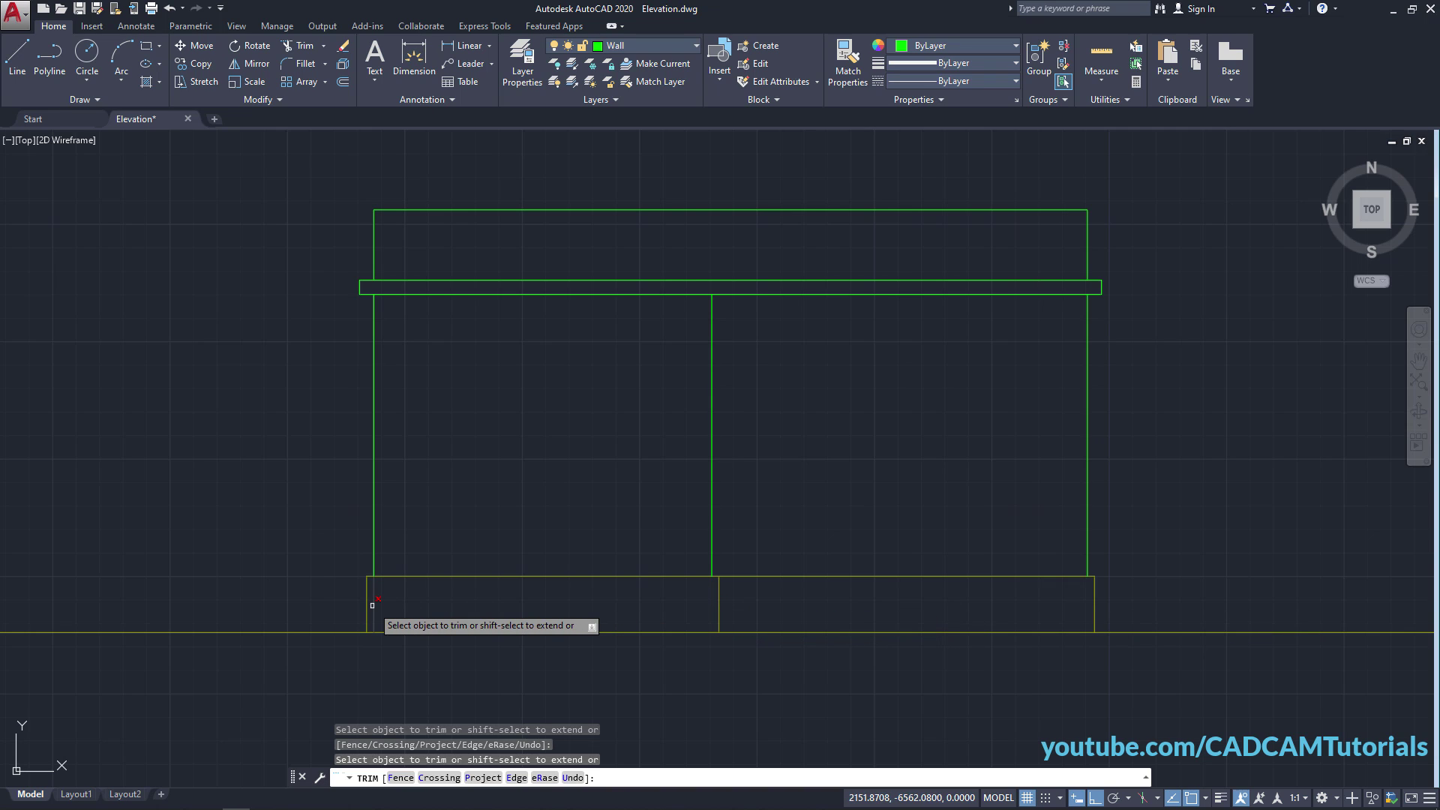
{"action": "key", "text": "Return"}
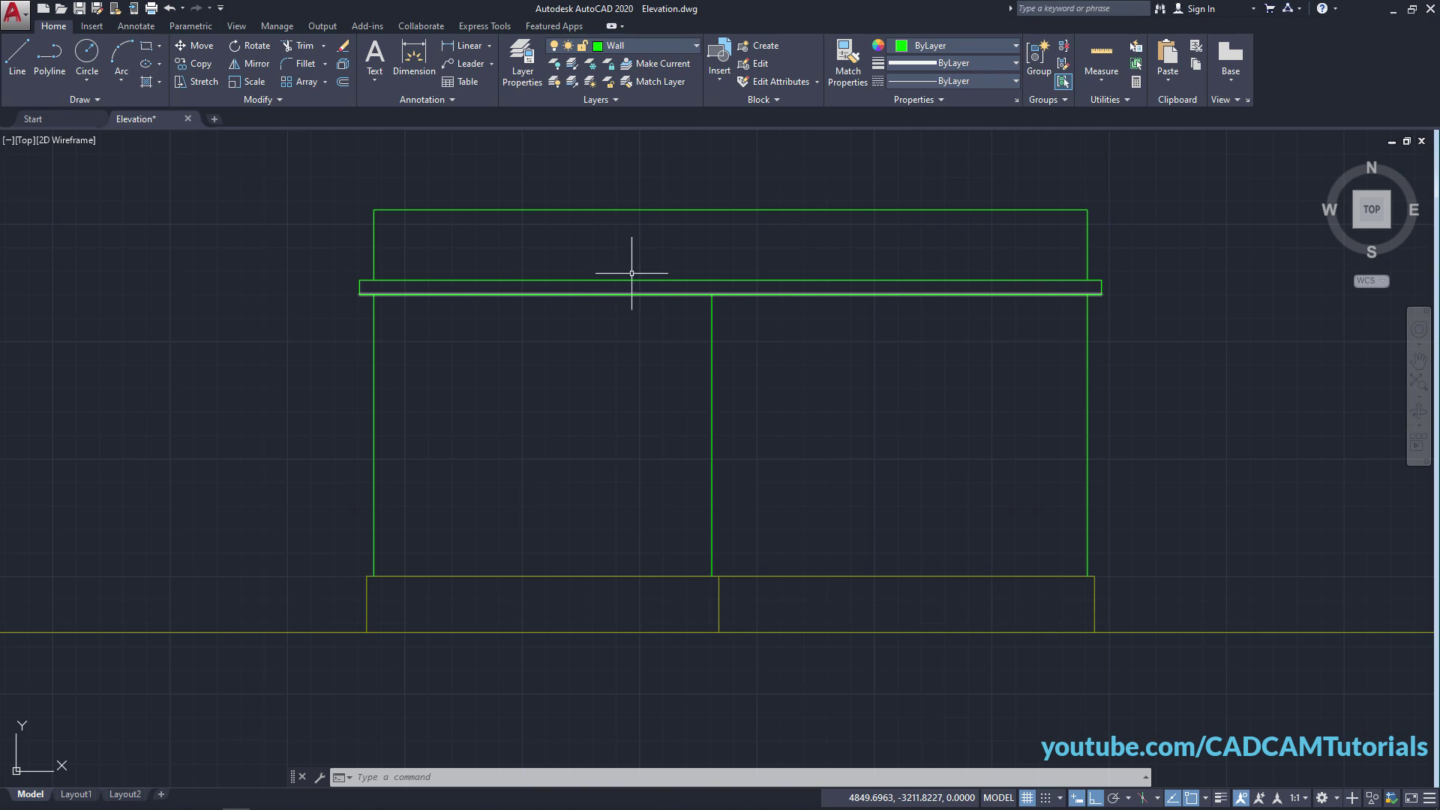
Check the windows on the front elevation reference in Adobe Reader, and make the Window layer current in AutoCAD.
{"action": "key", "text": "alt+Tab"}
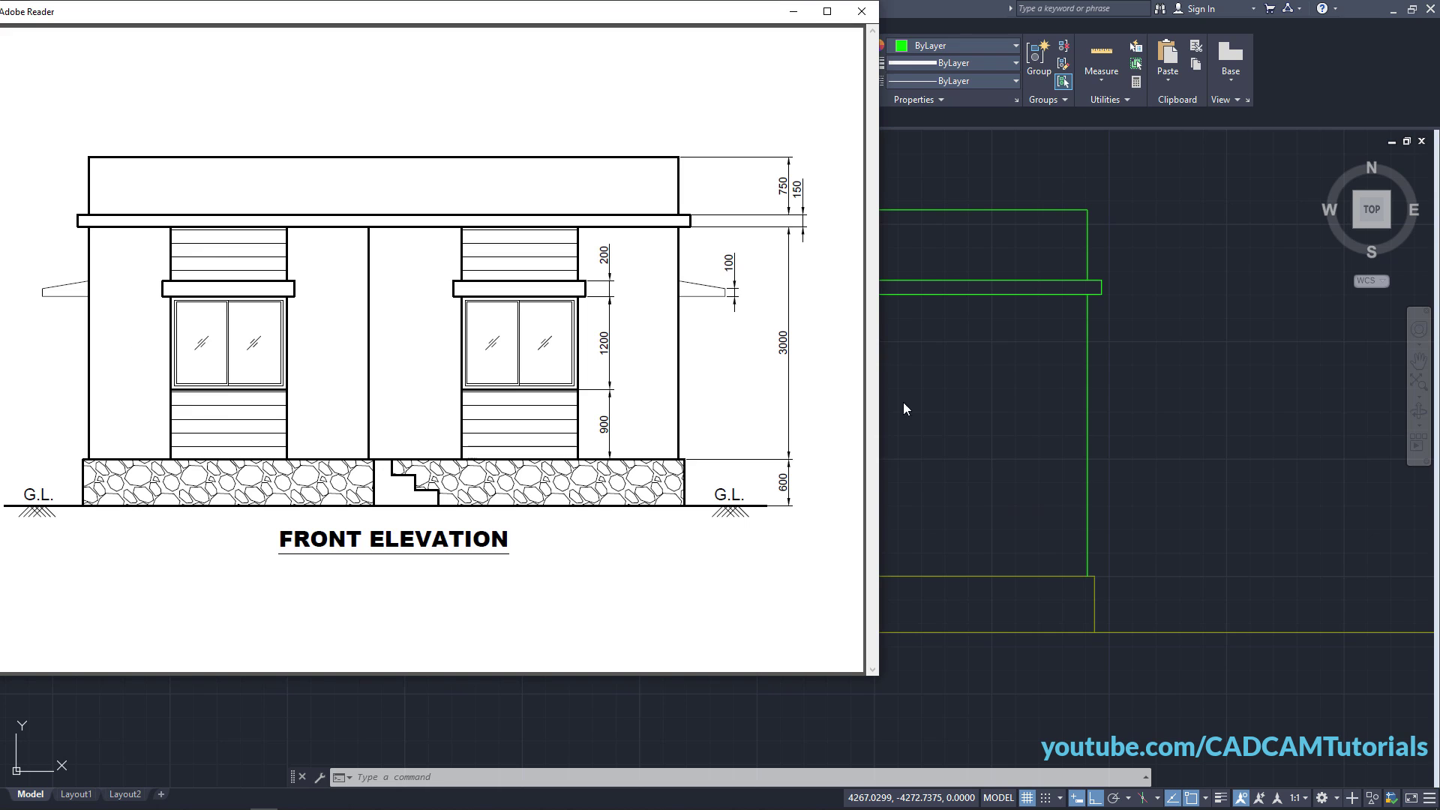
{"action": "key", "text": "alt+Tab"}
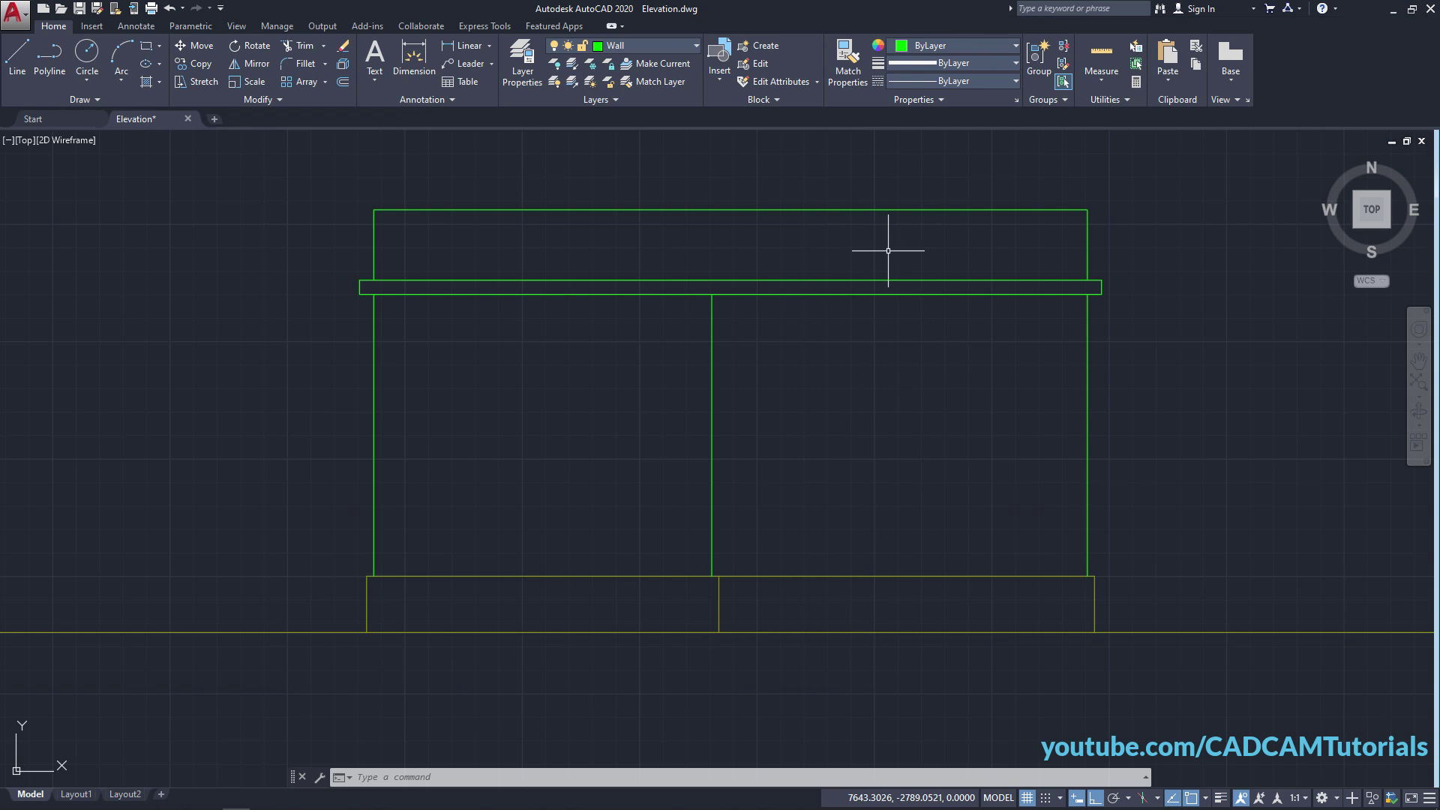
{"action": "left_click", "coordinate": [696, 45]}
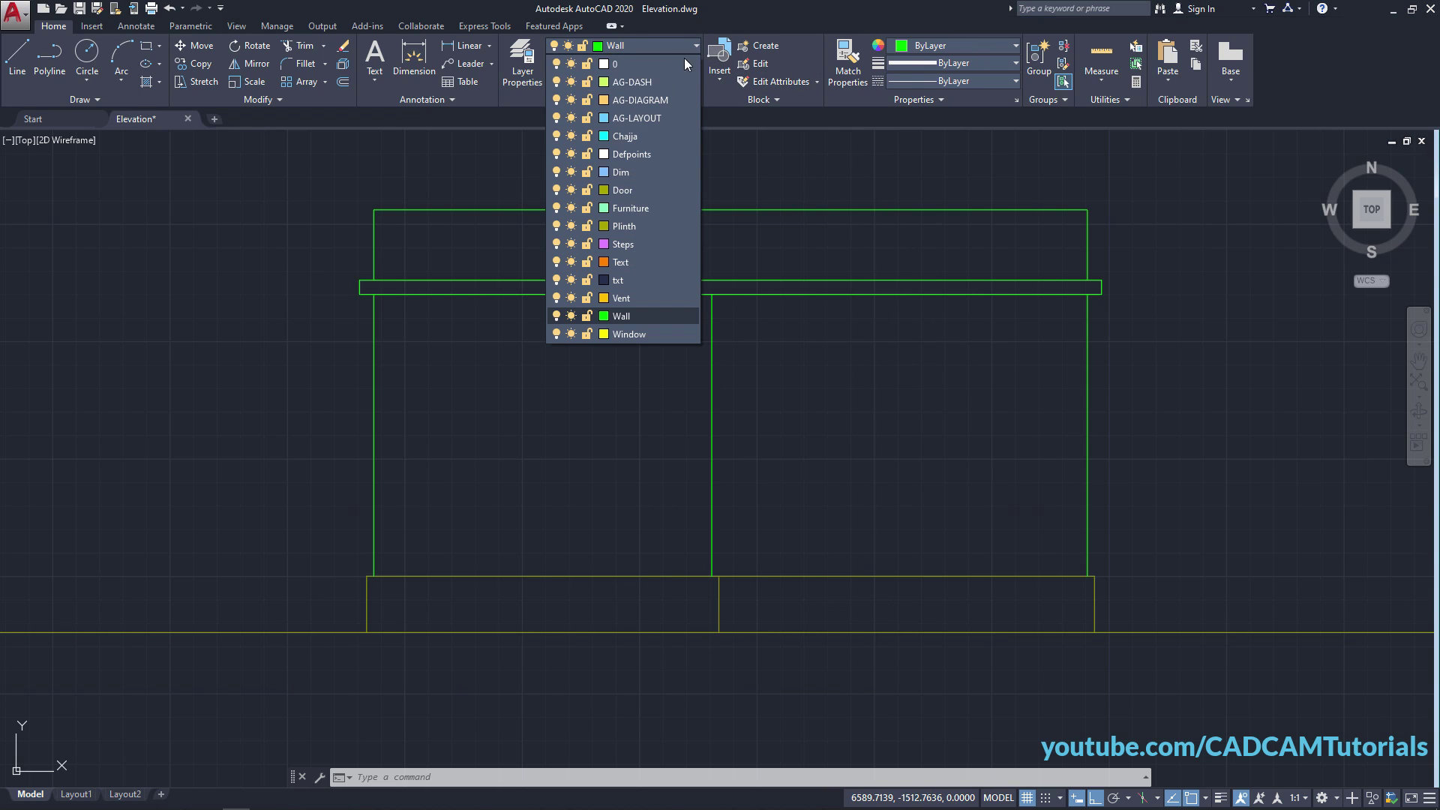
{"action": "left_click", "coordinate": [630, 335]}
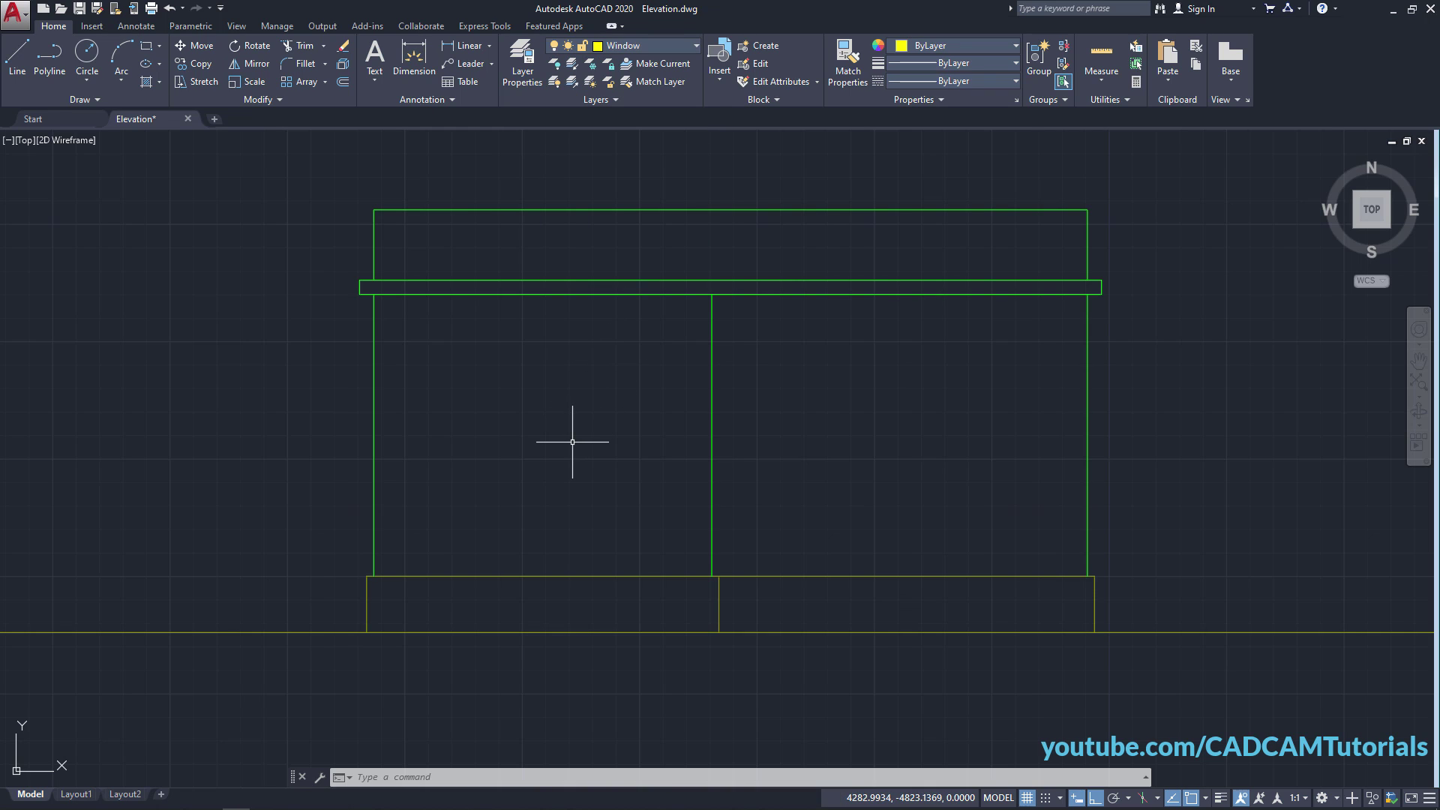
Draw four vertical construction lines through both edges of the living room's front window and both edges of its dashed chajja in the plan.
{"action": "type", "text": "xl"}
{"action": "key", "text": "Return"}
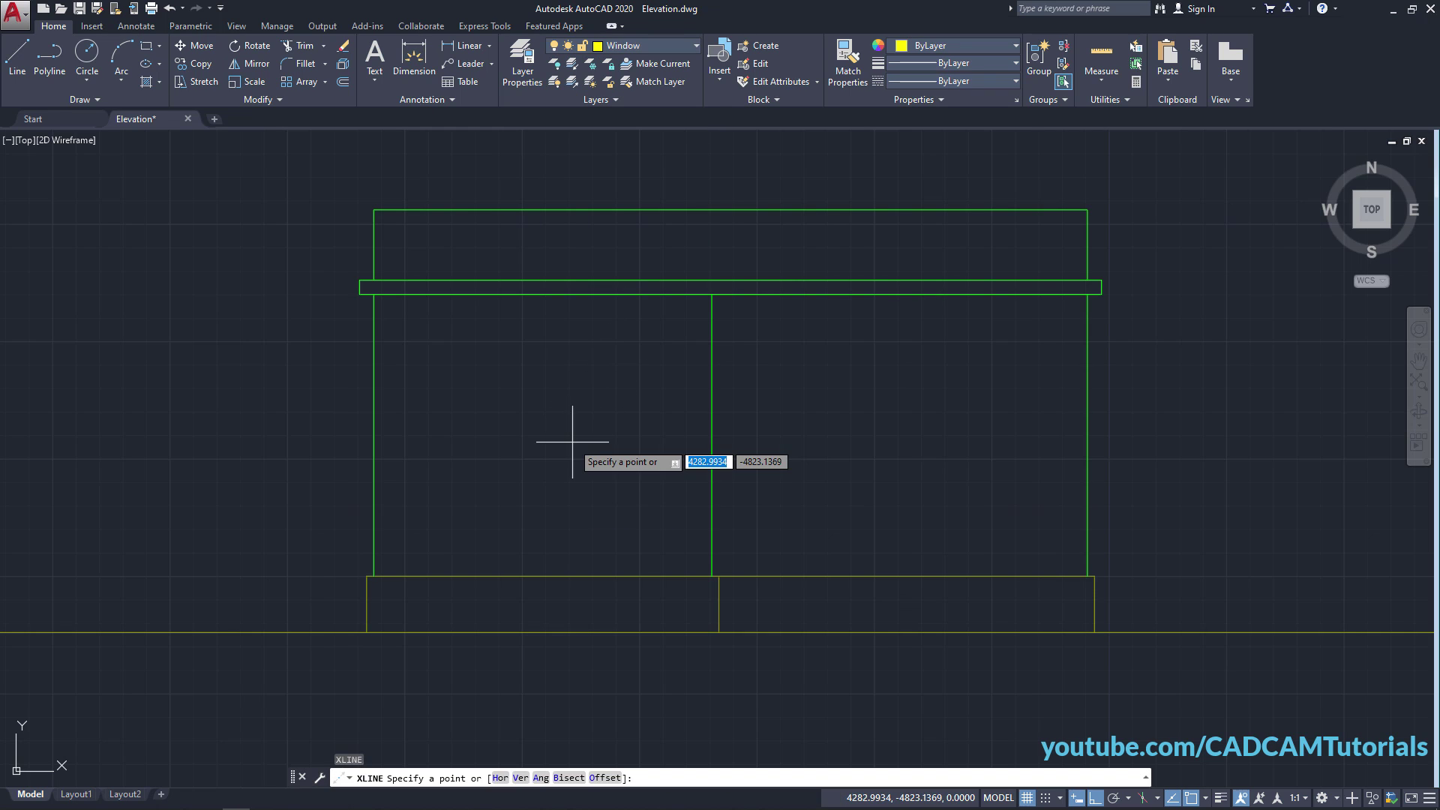
{"action": "left_click", "coordinate": [519, 777]}
{"action": "scroll", "coordinate": [517, 412], "scroll_direction": "down", "scroll_amount": 3}
{"action": "middle_click_drag", "start_coordinate": [570, 264], "coordinate": [572, 515]}
{"action": "scroll", "coordinate": [503, 452], "scroll_direction": "up", "scroll_amount": 3}
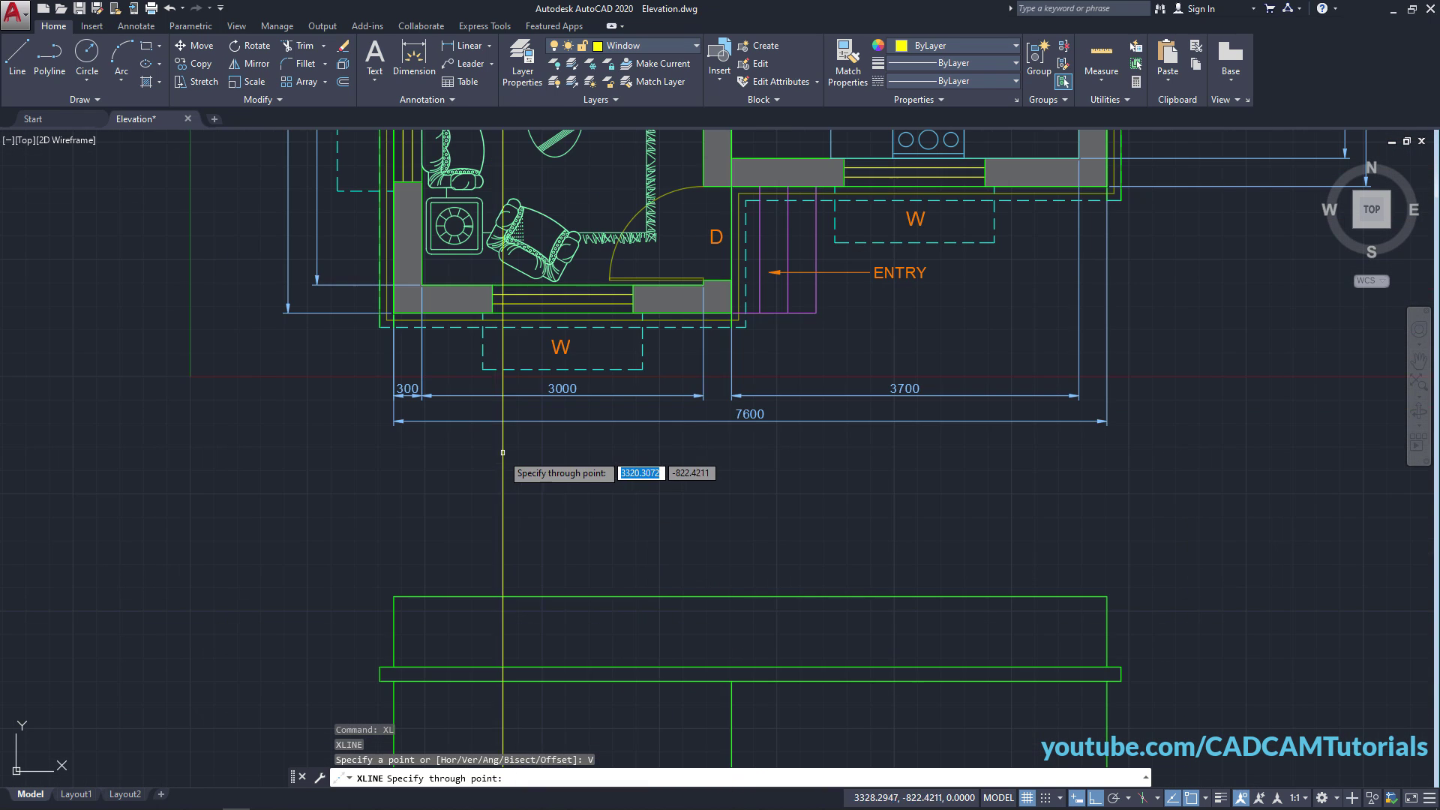
{"action": "left_click", "coordinate": [492, 313]}
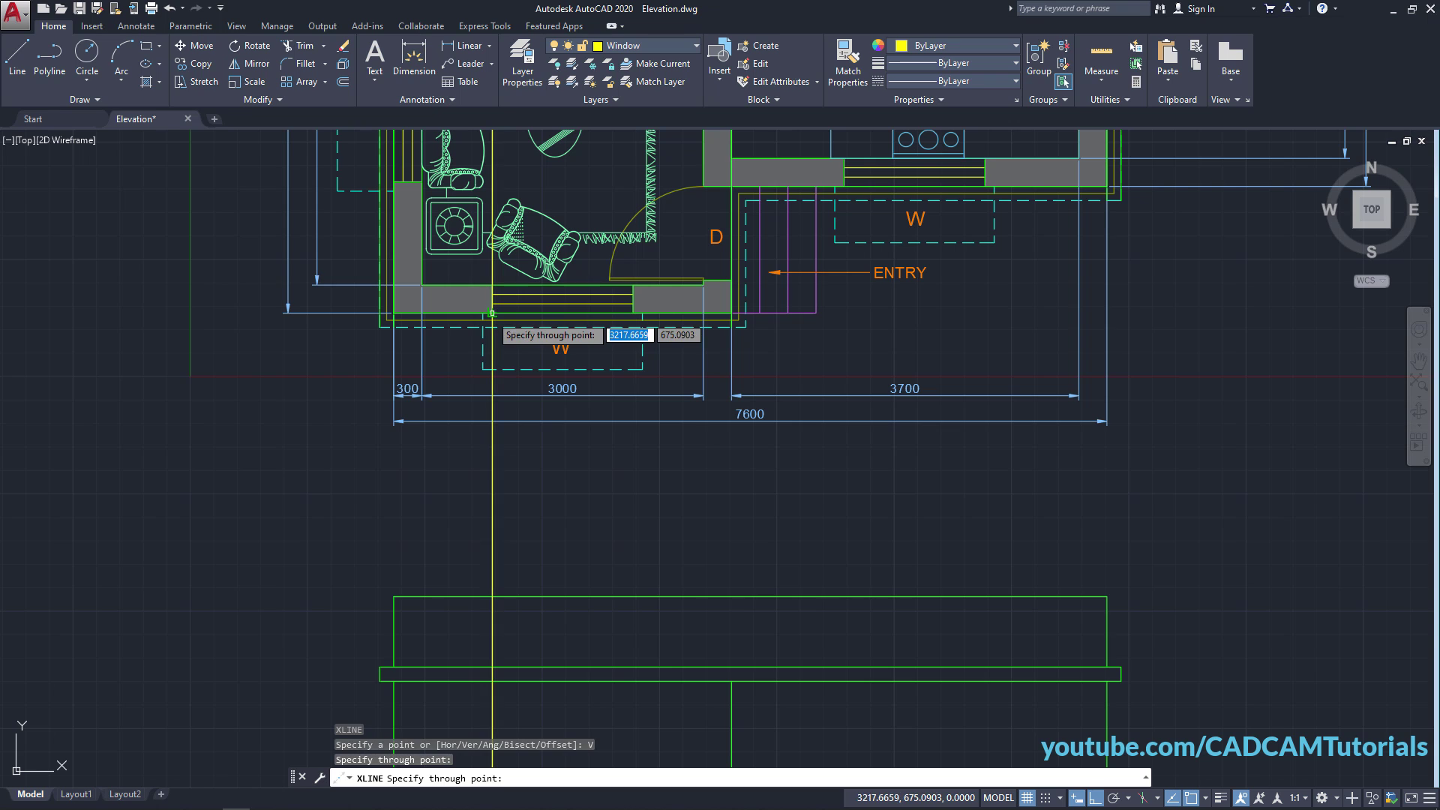
{"action": "left_click", "coordinate": [484, 313]}
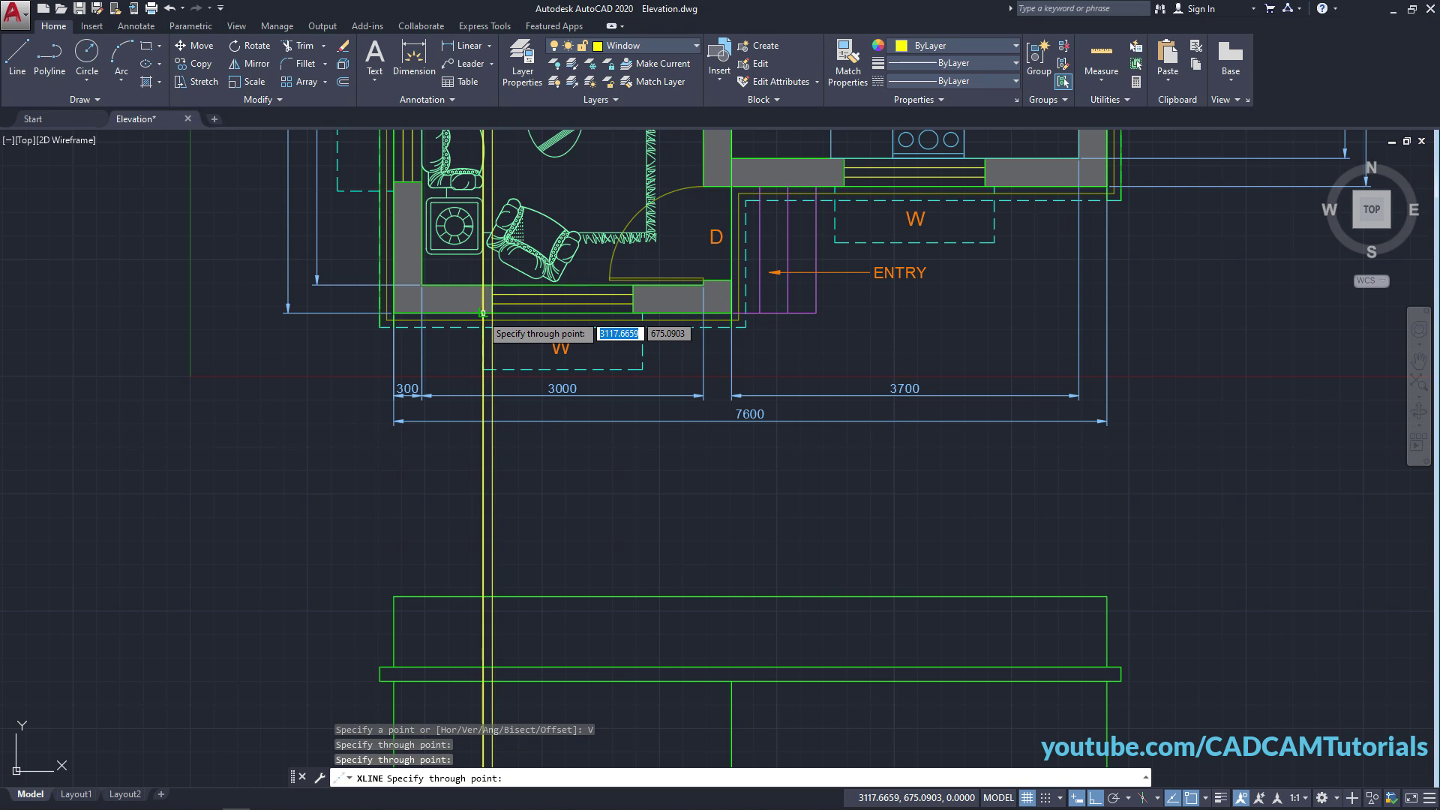
{"action": "left_click", "coordinate": [633, 313]}
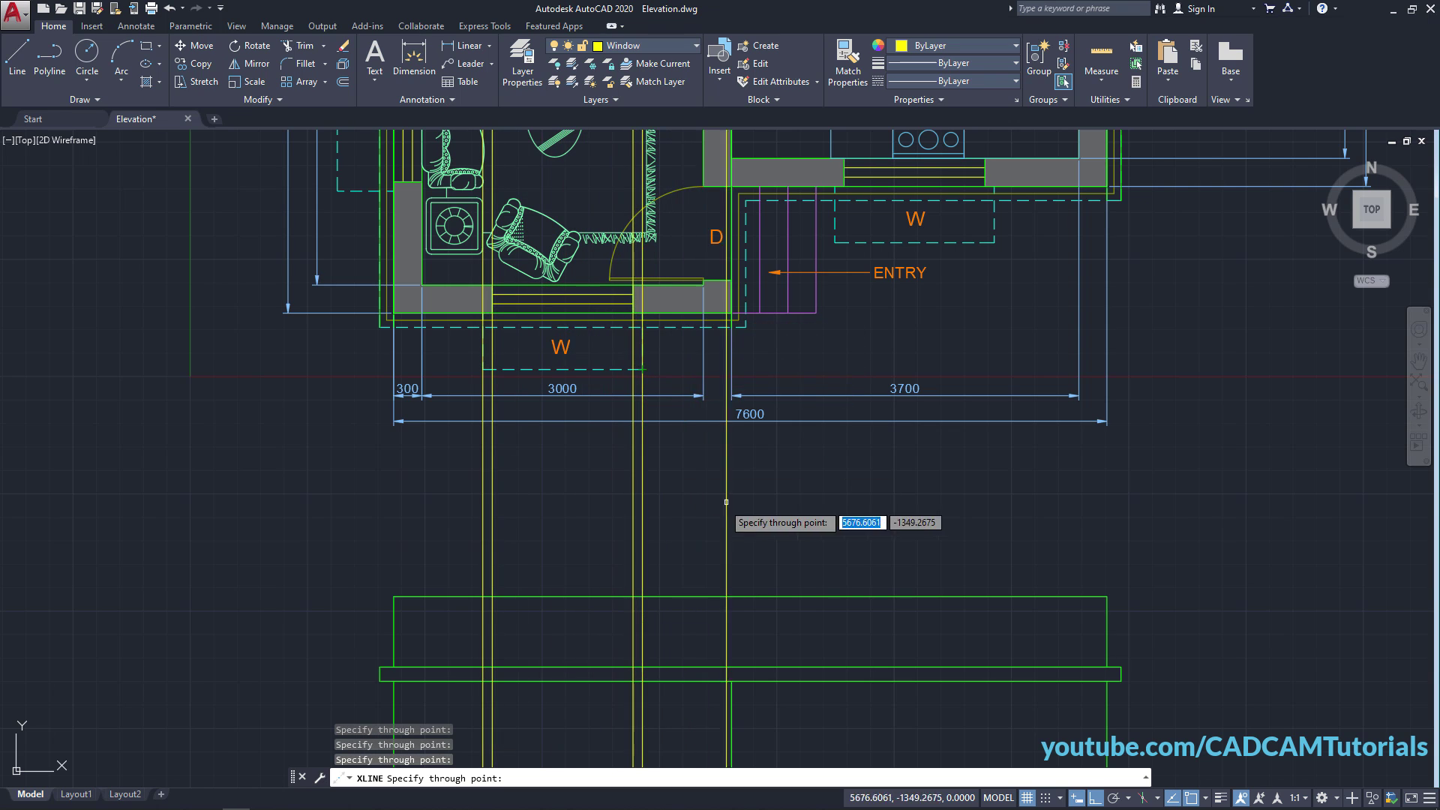
{"action": "scroll", "coordinate": [727, 506], "scroll_direction": "down", "scroll_amount": 2}
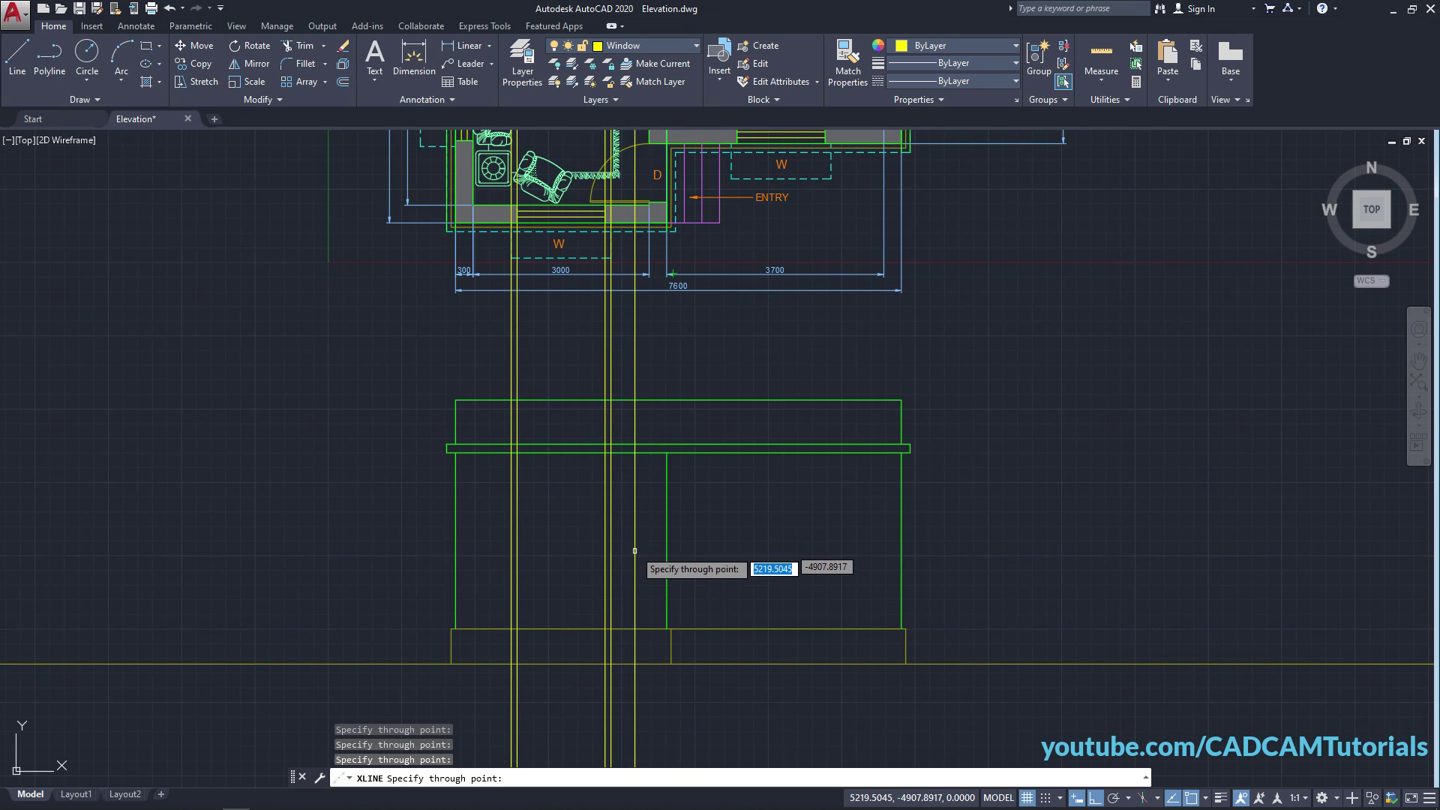
{"action": "key", "text": "Return"}
Trim the four window and chajja construction lines to the span between the slab's underside and the plinth's top line.
{"action": "middle_click_drag", "start_coordinate": [677, 677], "coordinate": [672, 660]}
{"action": "type", "text": "tr"}
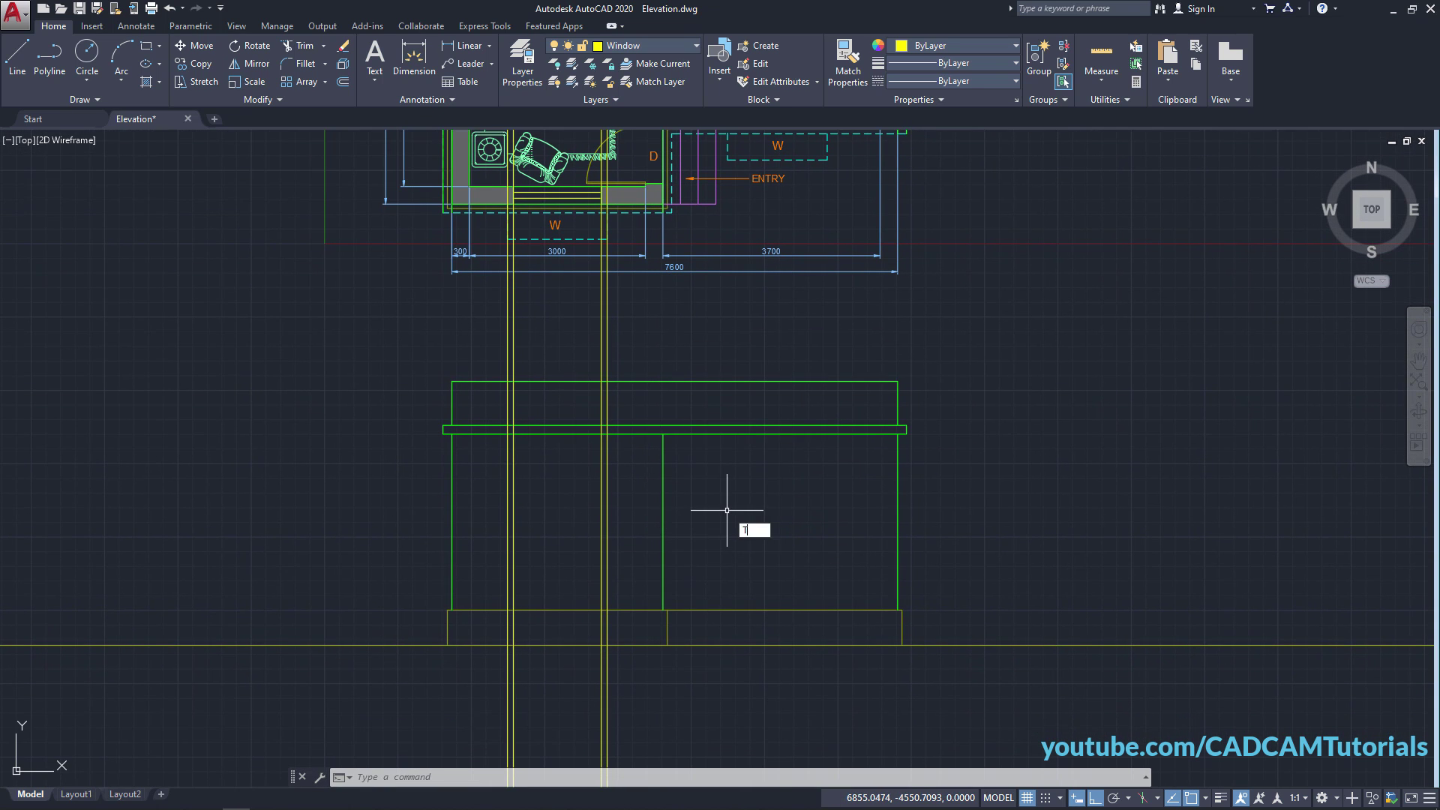
{"action": "key", "text": "Return"}
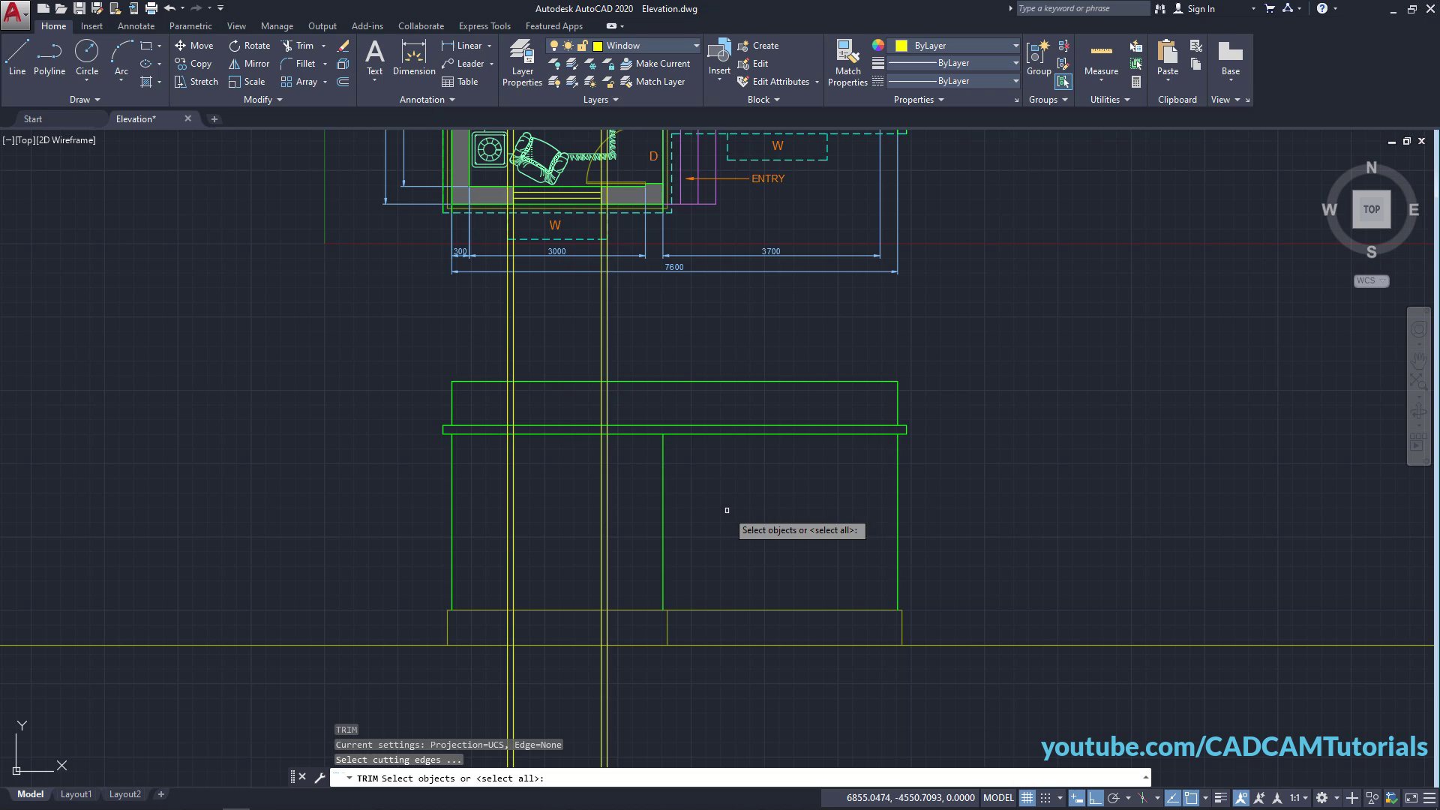
{"action": "left_click", "coordinate": [563, 433]}
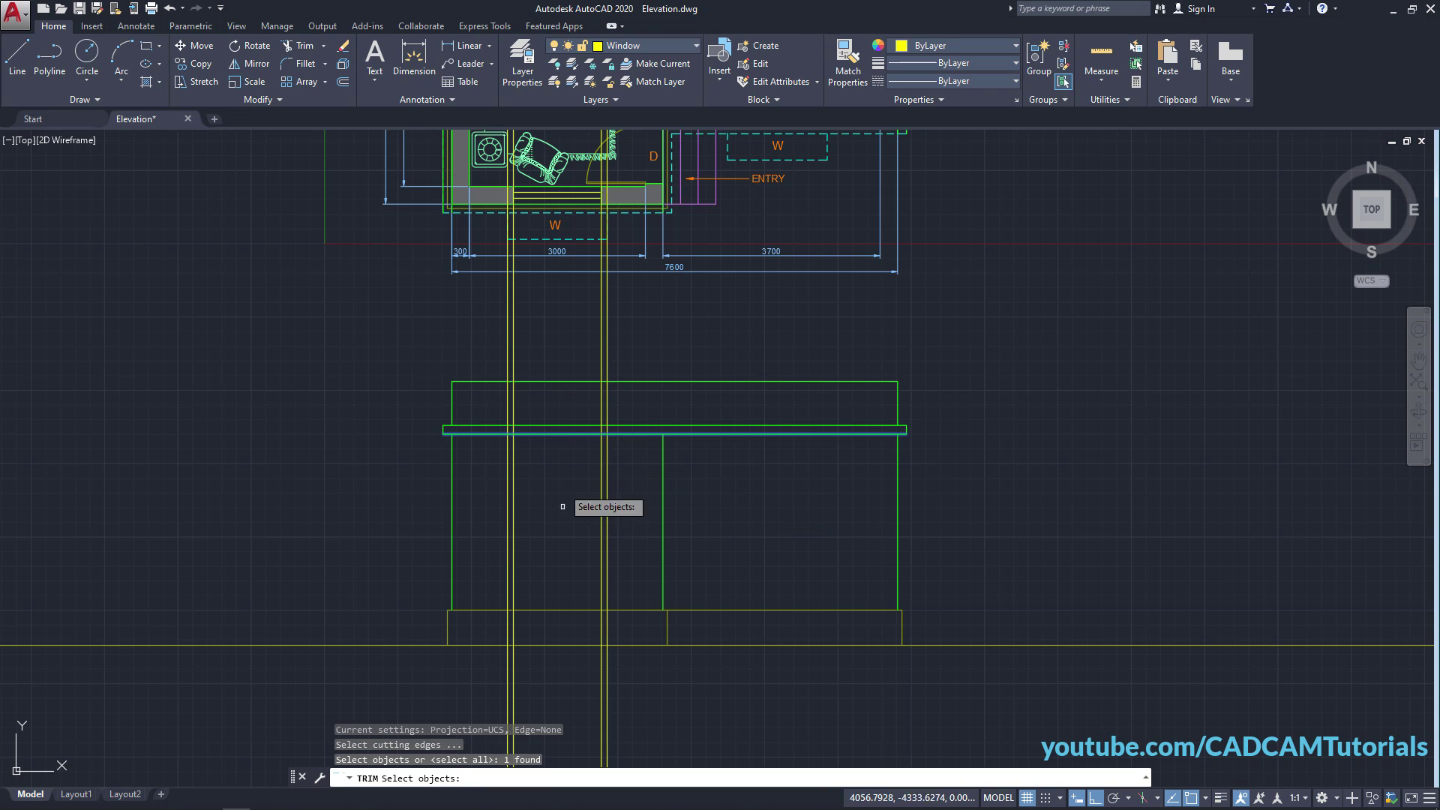
{"action": "left_click", "coordinate": [557, 610]}
{"action": "key", "text": "Return"}
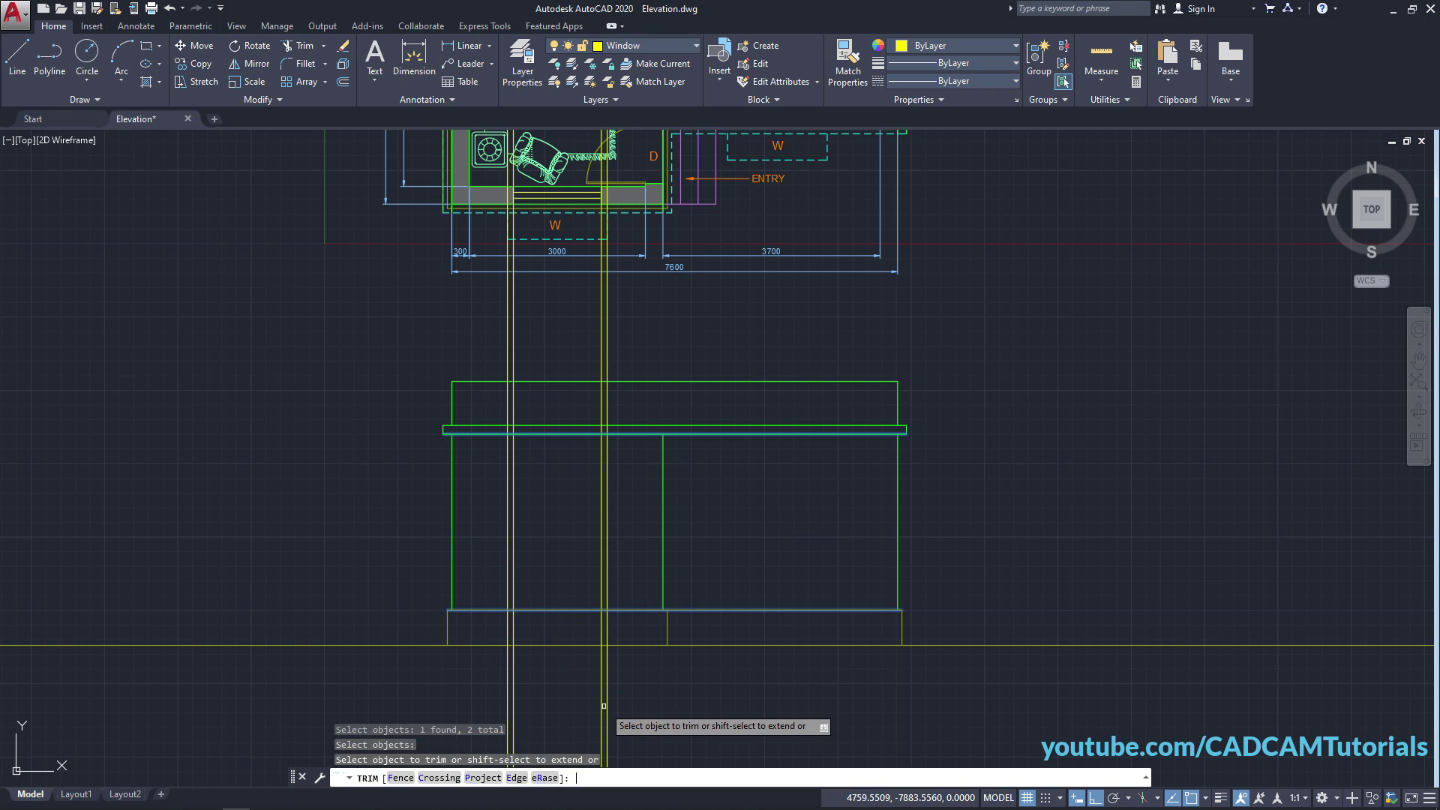
{"action": "left_click", "coordinate": [631, 680]}
{"action": "left_click", "coordinate": [471, 698]}
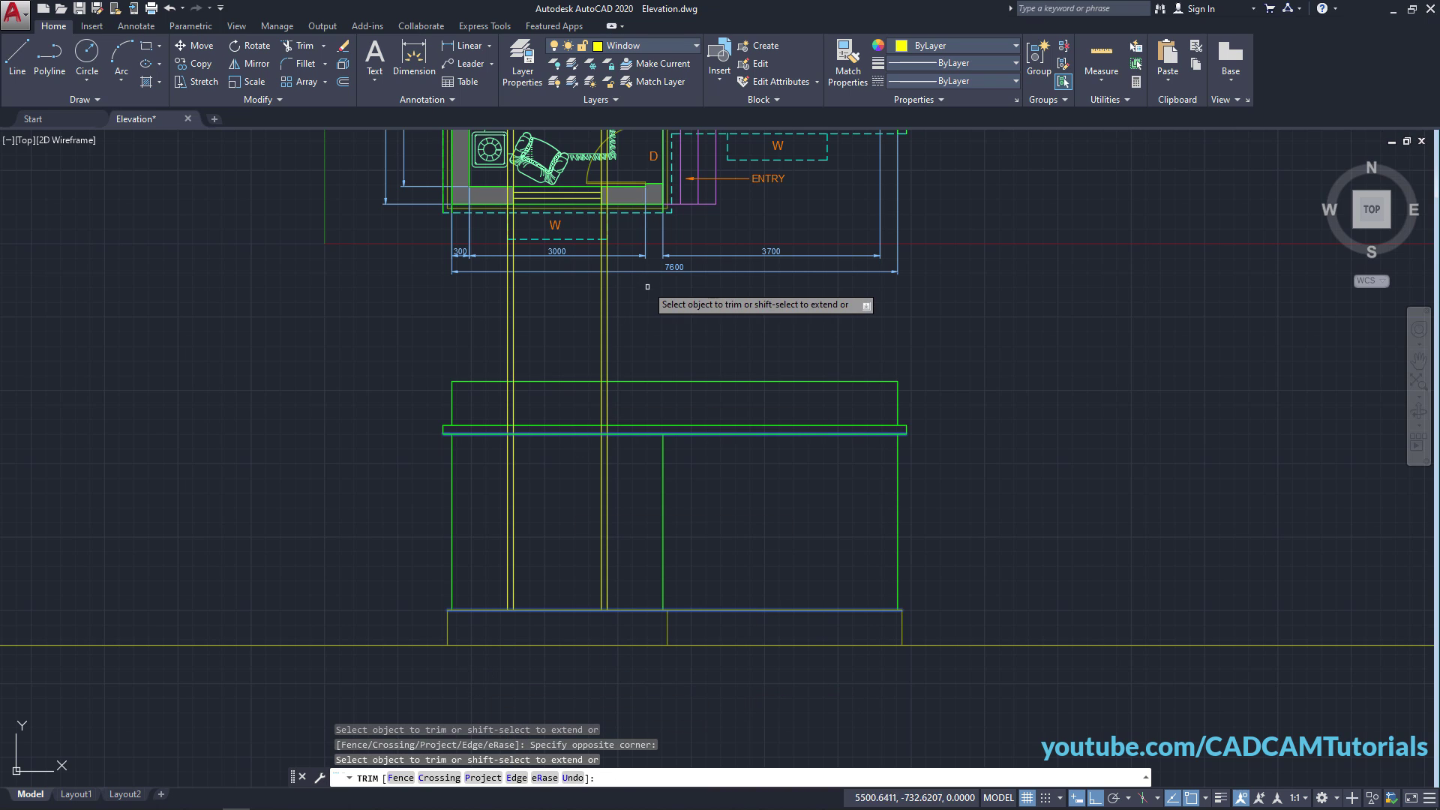
{"action": "left_click", "coordinate": [647, 289]}
{"action": "left_click", "coordinate": [511, 307]}
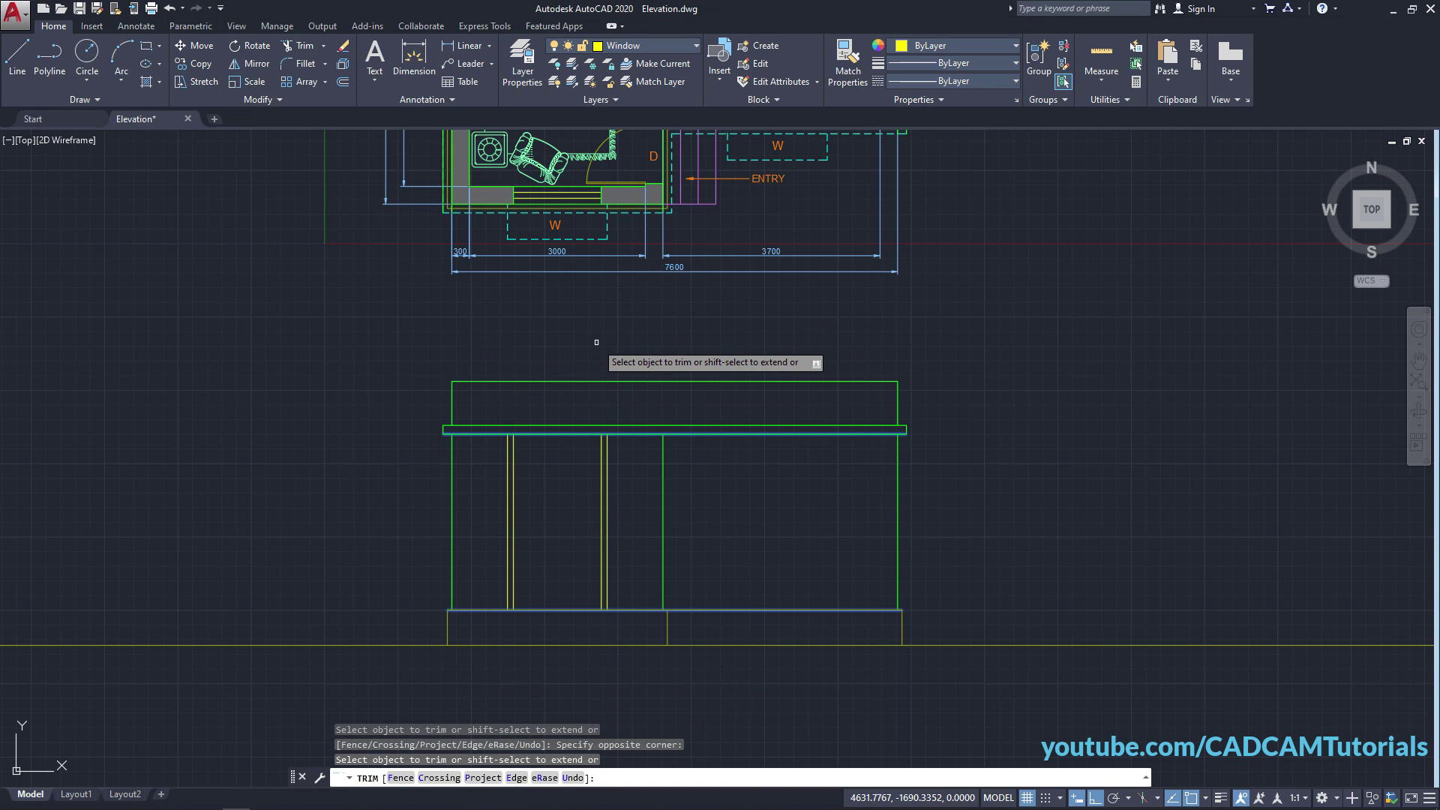
Check the sill, window and chajja heights on the front elevation reference in Adobe Reader, and return to AutoCAD.
{"action": "key", "text": "Return"}
{"action": "scroll", "coordinate": [563, 472], "scroll_direction": "up", "scroll_amount": 2}
{"action": "middle_click_drag", "start_coordinate": [564, 551], "coordinate": [573, 460]}
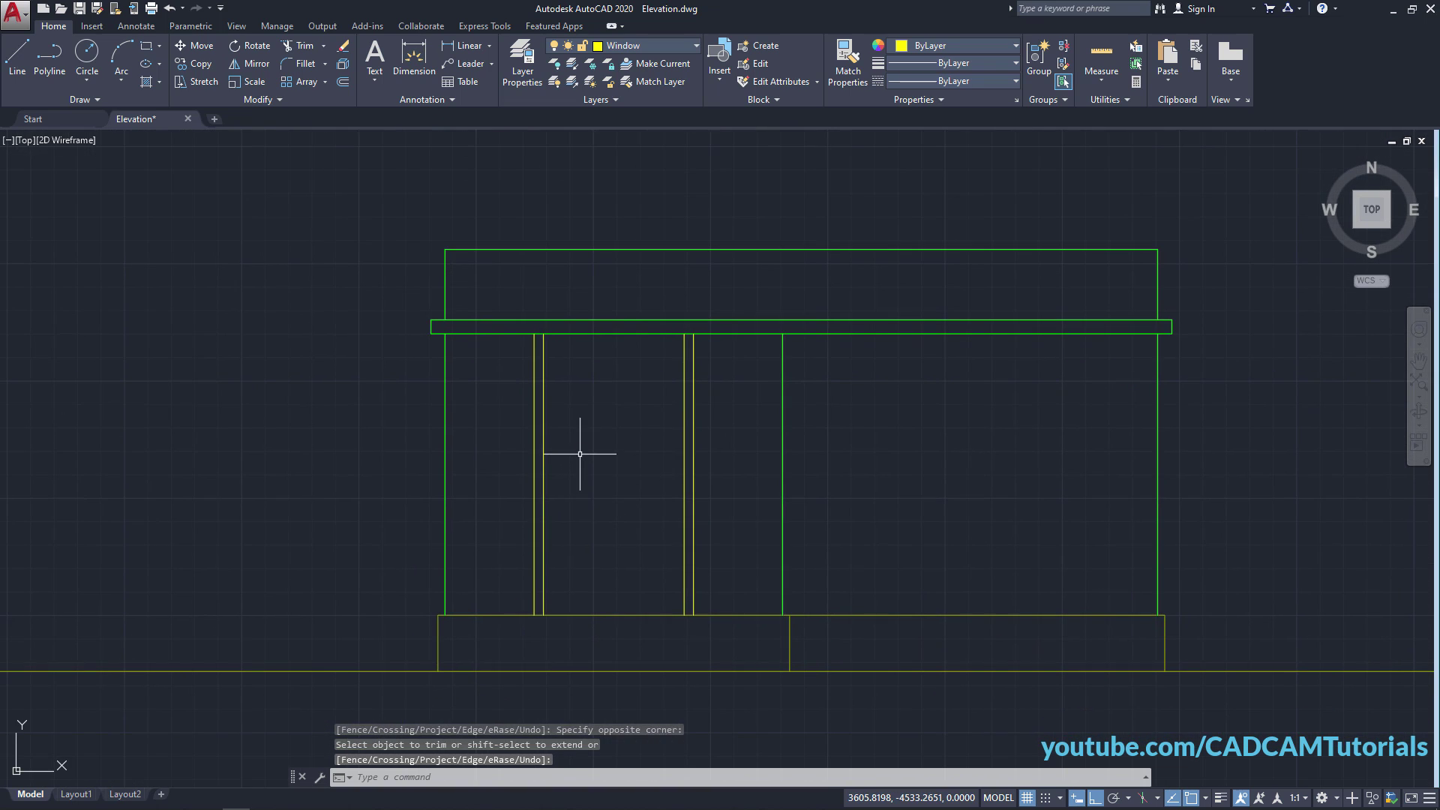
{"action": "key", "text": "alt+Tab"}
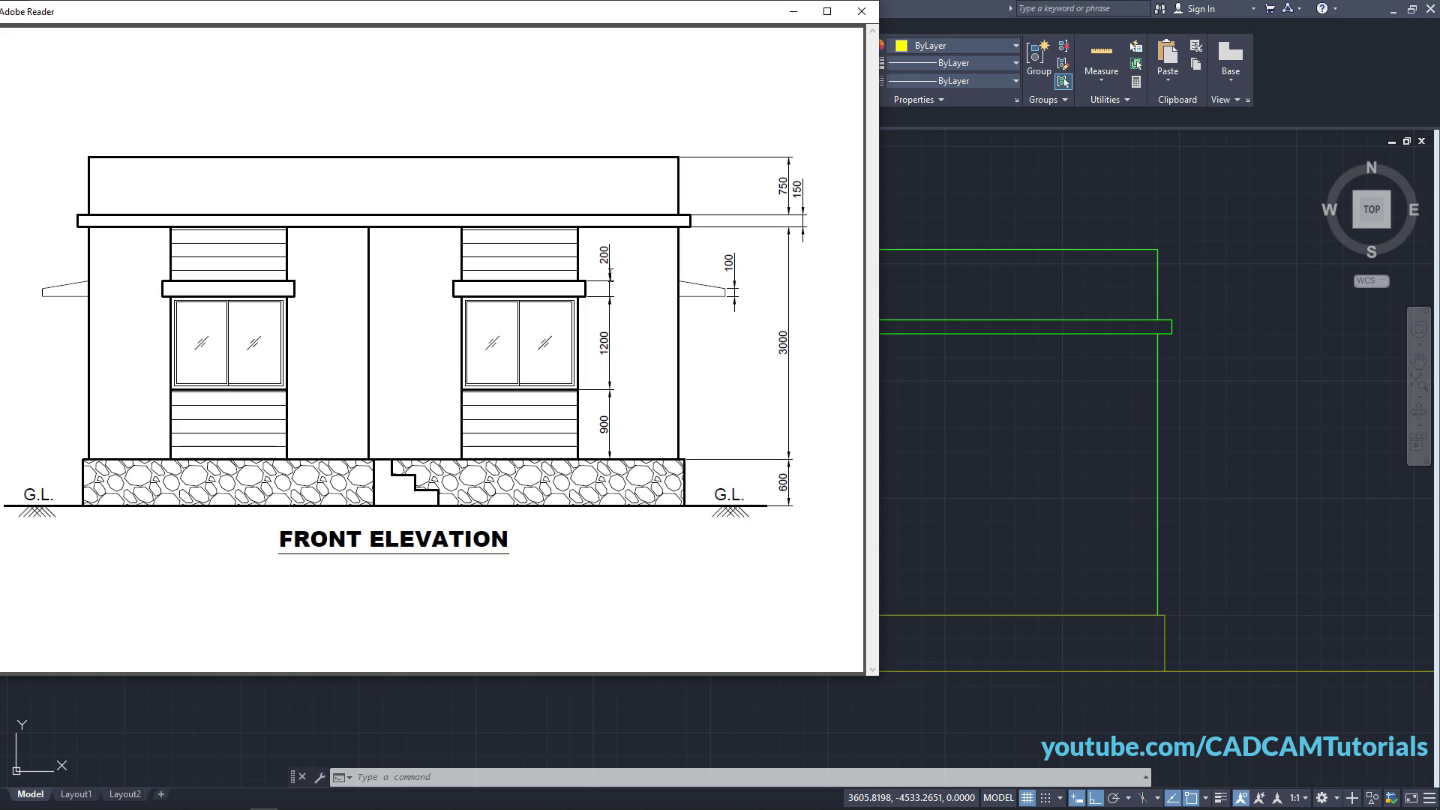
{"action": "left_click", "coordinate": [972, 426]}
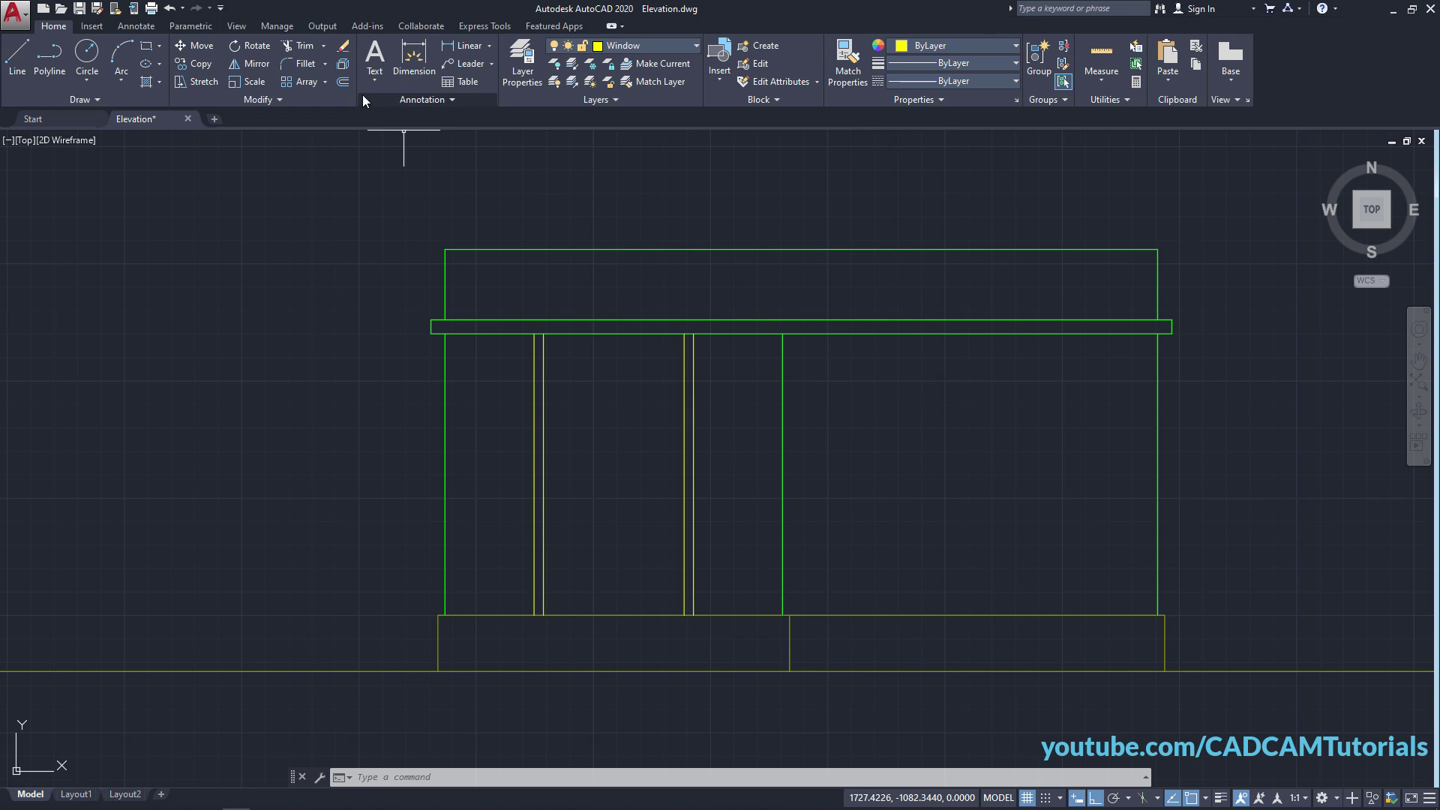
Offset the plinth's top line 900 upward to mark the window sill.
{"action": "left_click", "coordinate": [344, 80]}
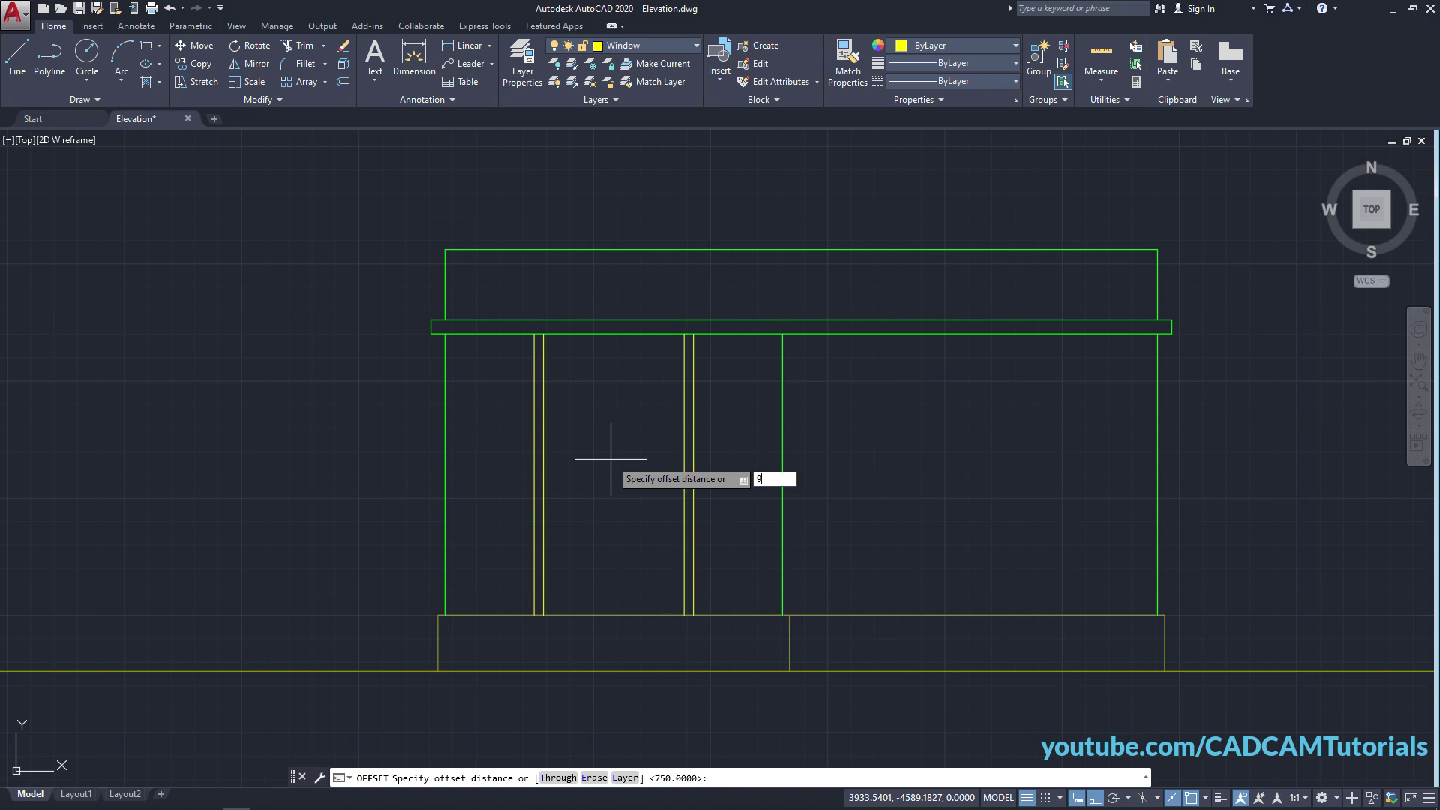
{"action": "key", "text": "Return"}
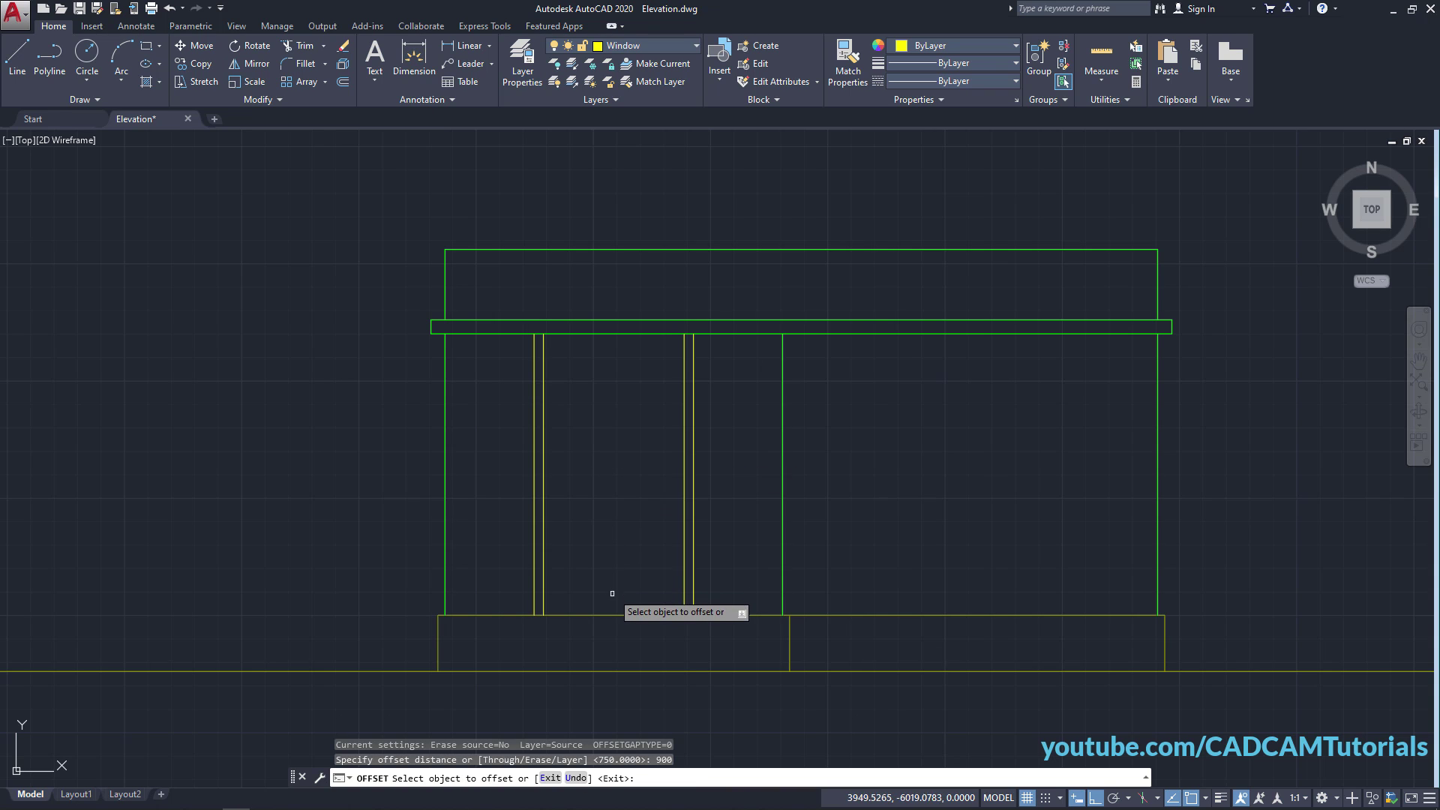
{"action": "left_click", "coordinate": [611, 615]}
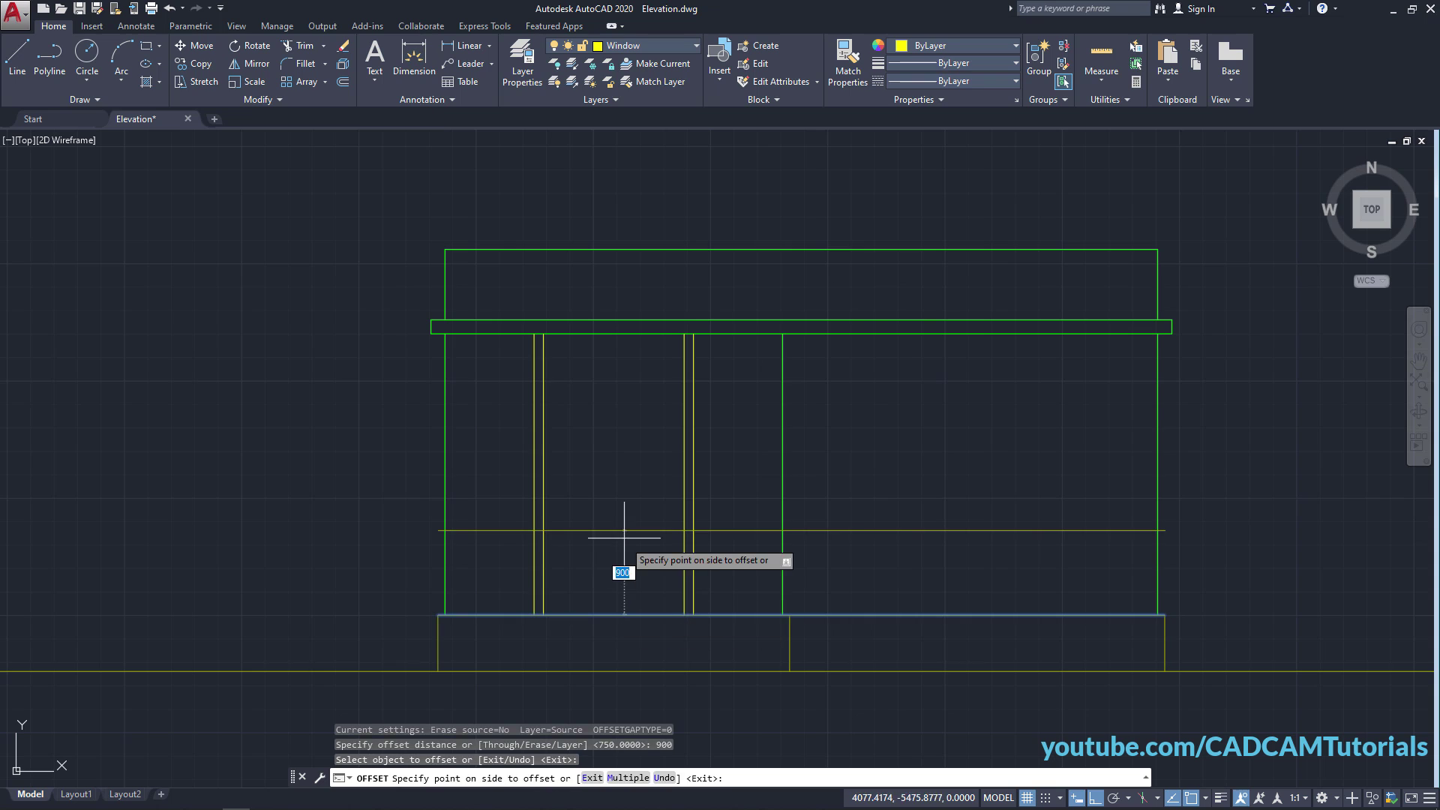
{"action": "left_click", "coordinate": [629, 494]}
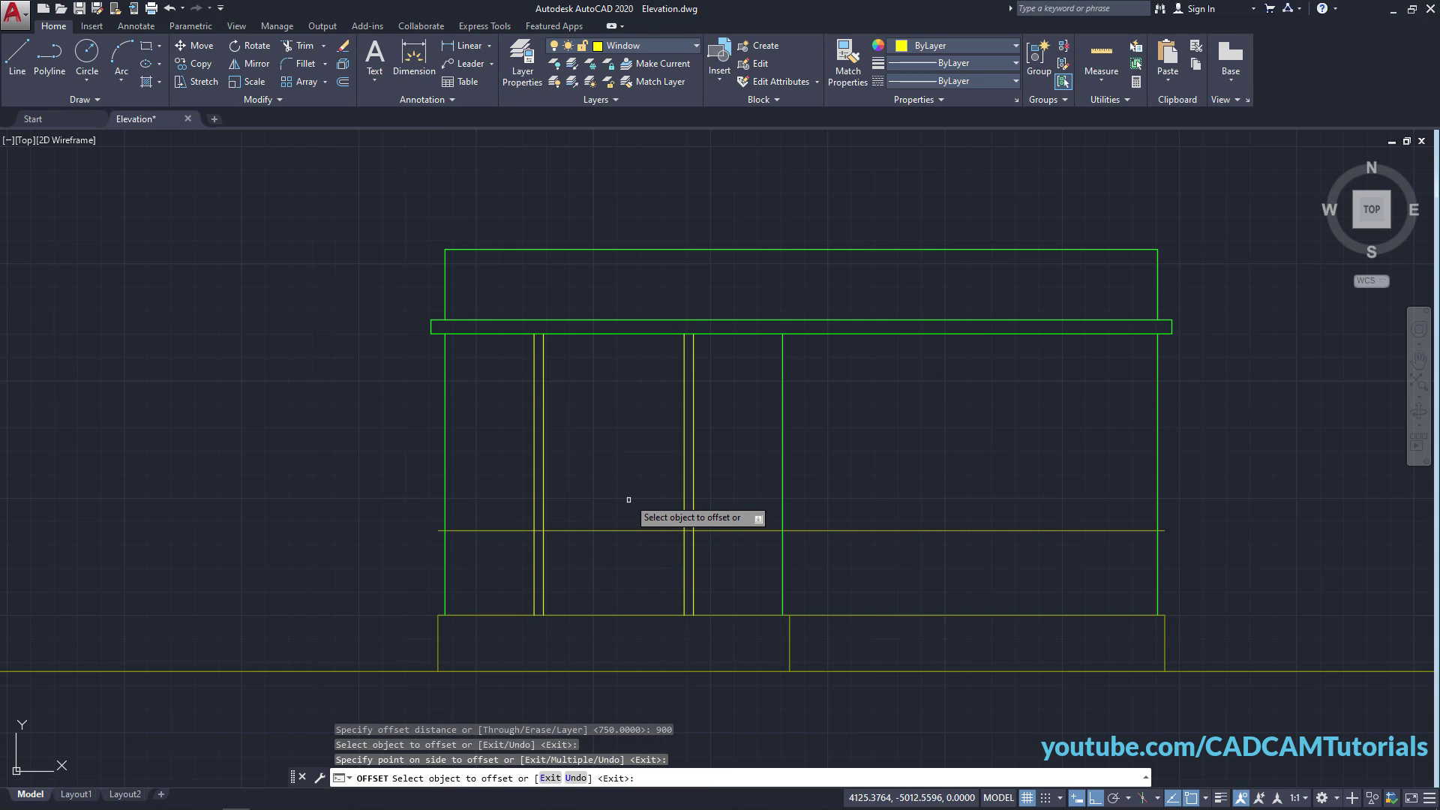
Offset the sill line 1200 upward for the window head, and offset that head line 200 upward for the chajja's top.
{"action": "left_click", "coordinate": [628, 531]}
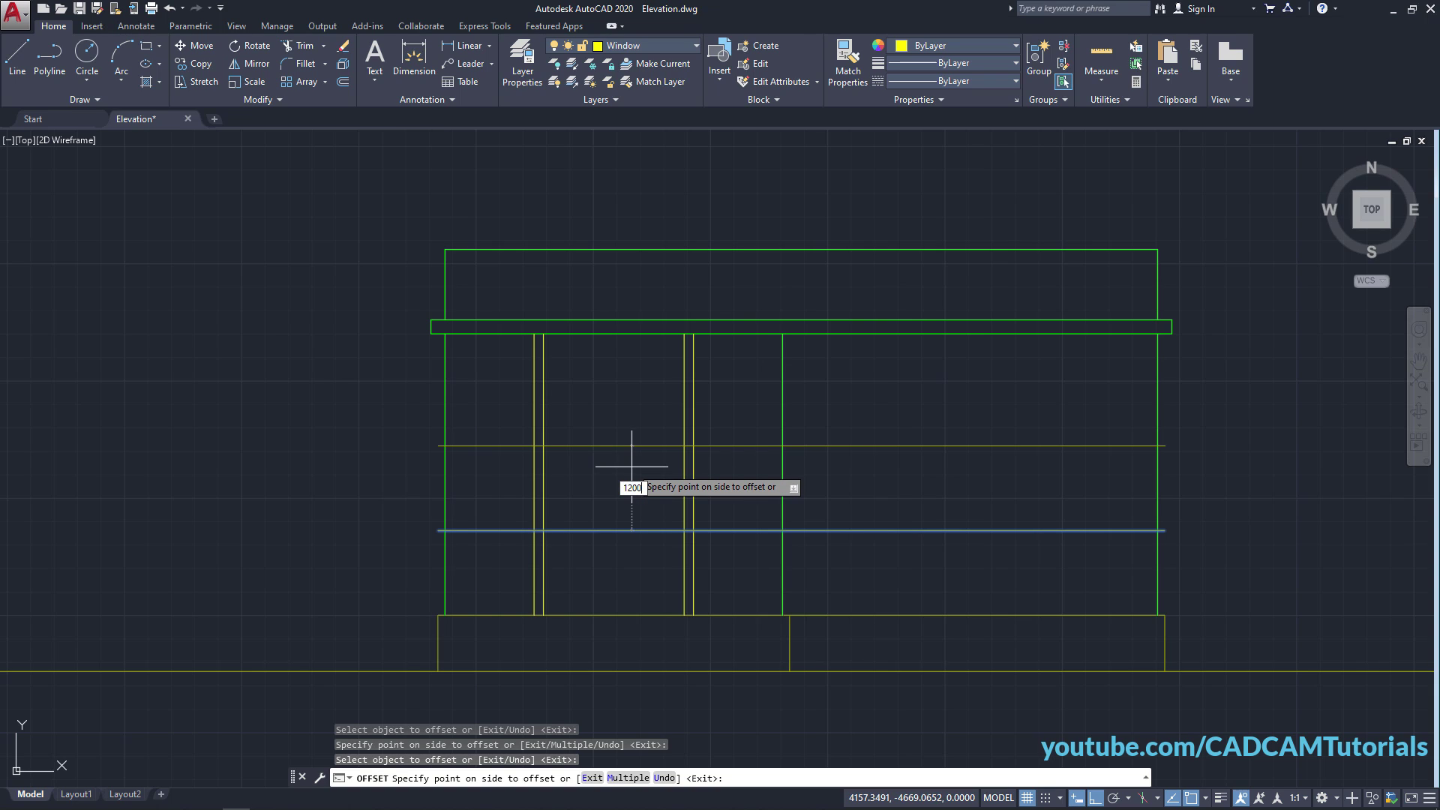
{"action": "key", "text": "Return"}
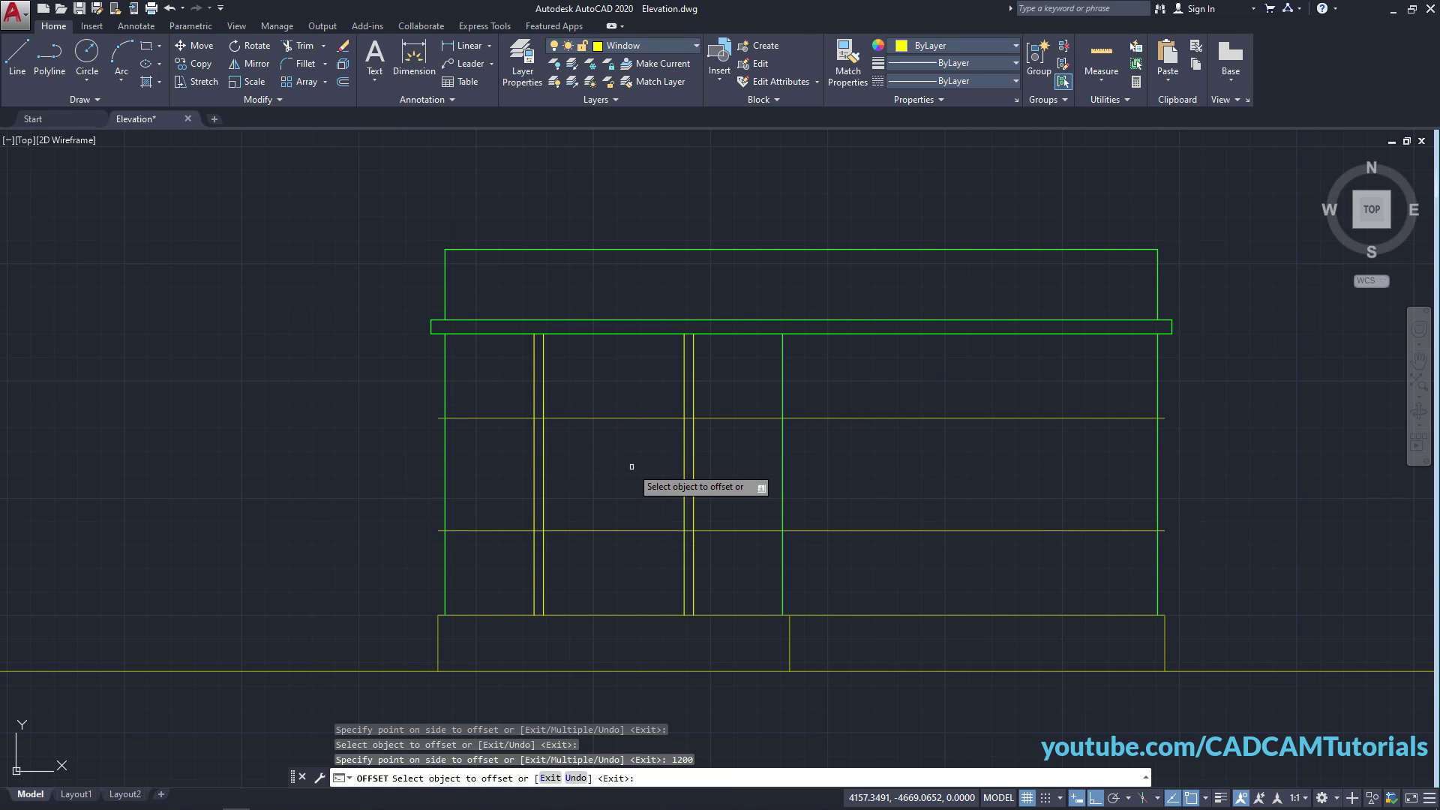
{"action": "left_click", "coordinate": [634, 417]}
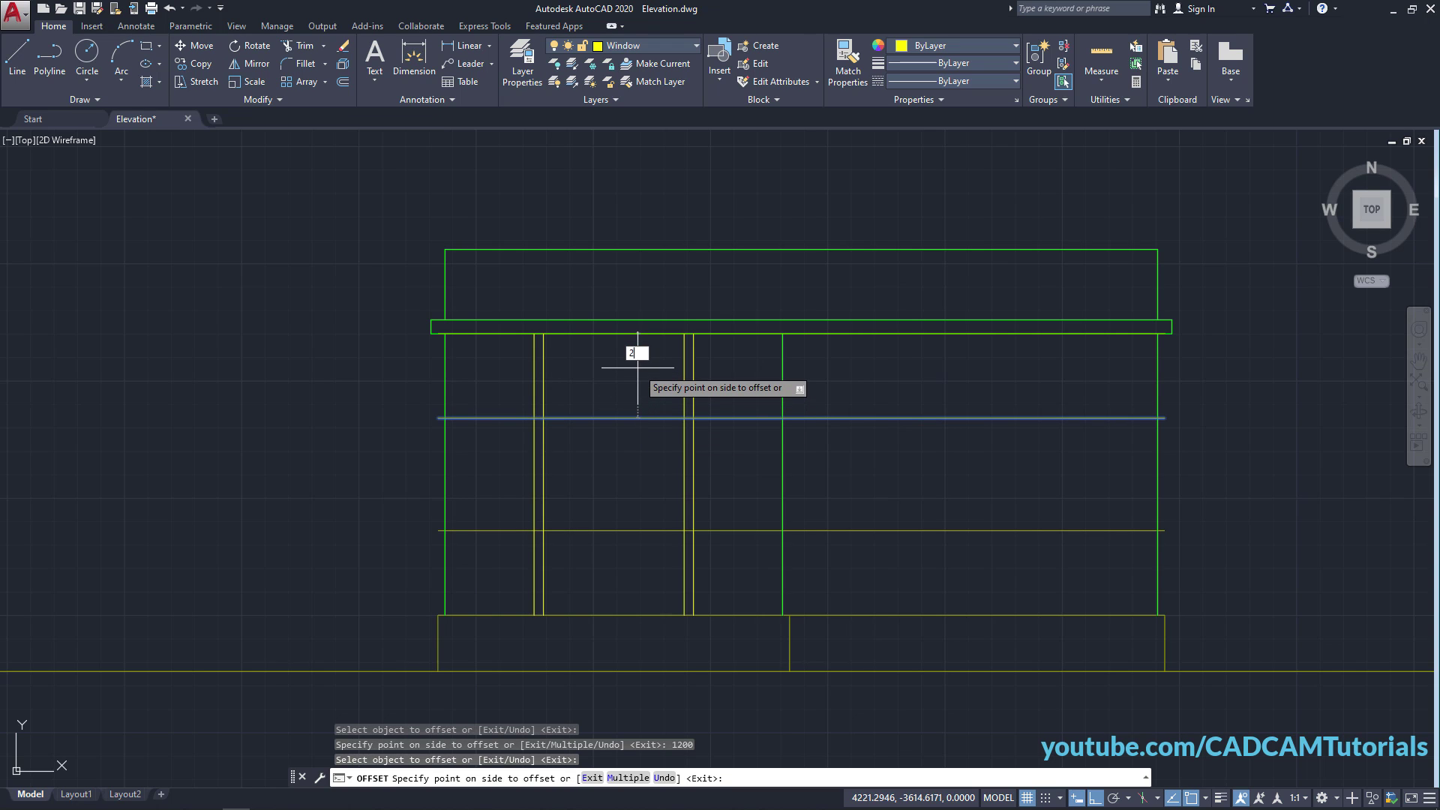
{"action": "key", "text": "Return"}
{"action": "key", "text": "Return"}
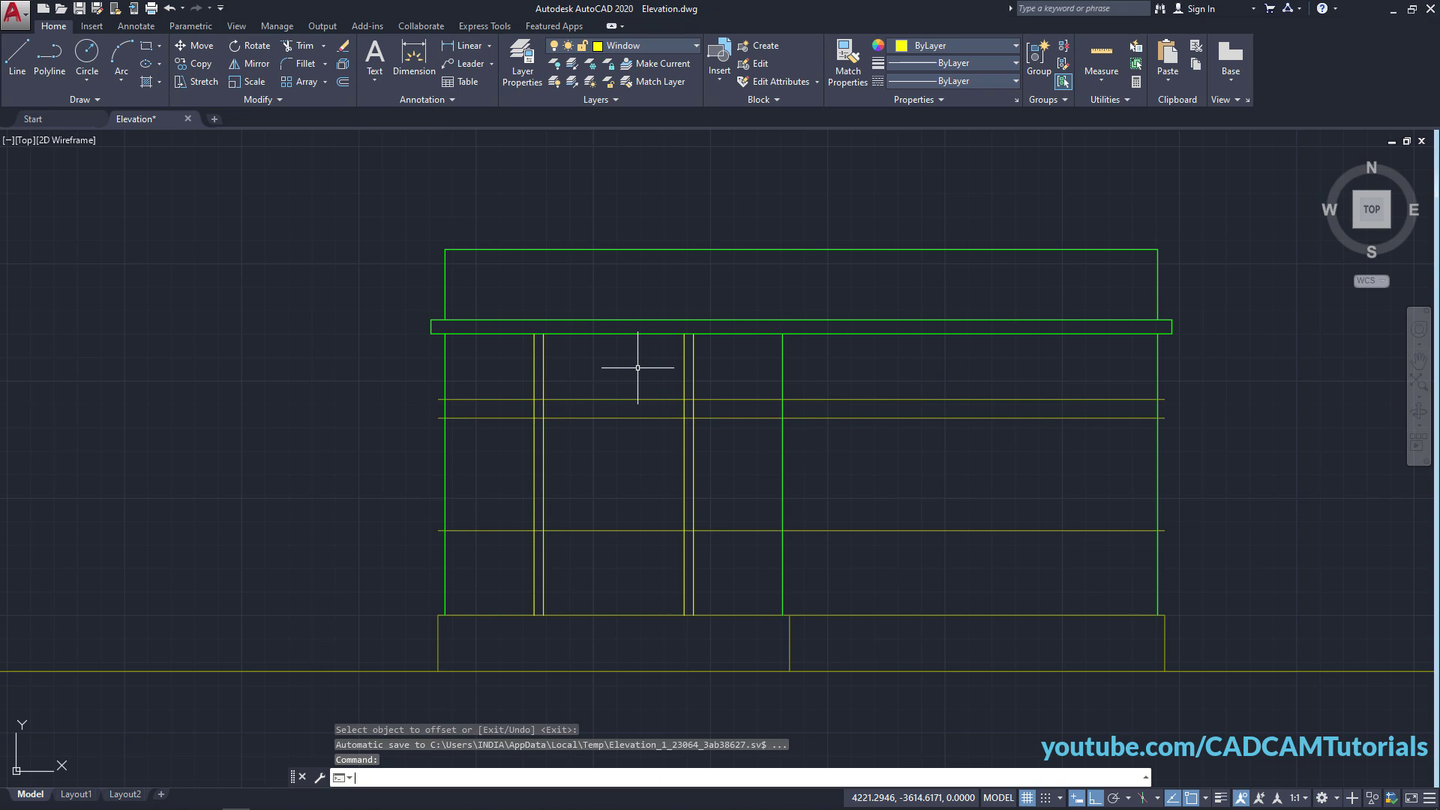
Fillet the chajja's left edge line with its lower and upper lines into sharp corners, using the Multiple option.
{"action": "left_click", "coordinate": [306, 64]}
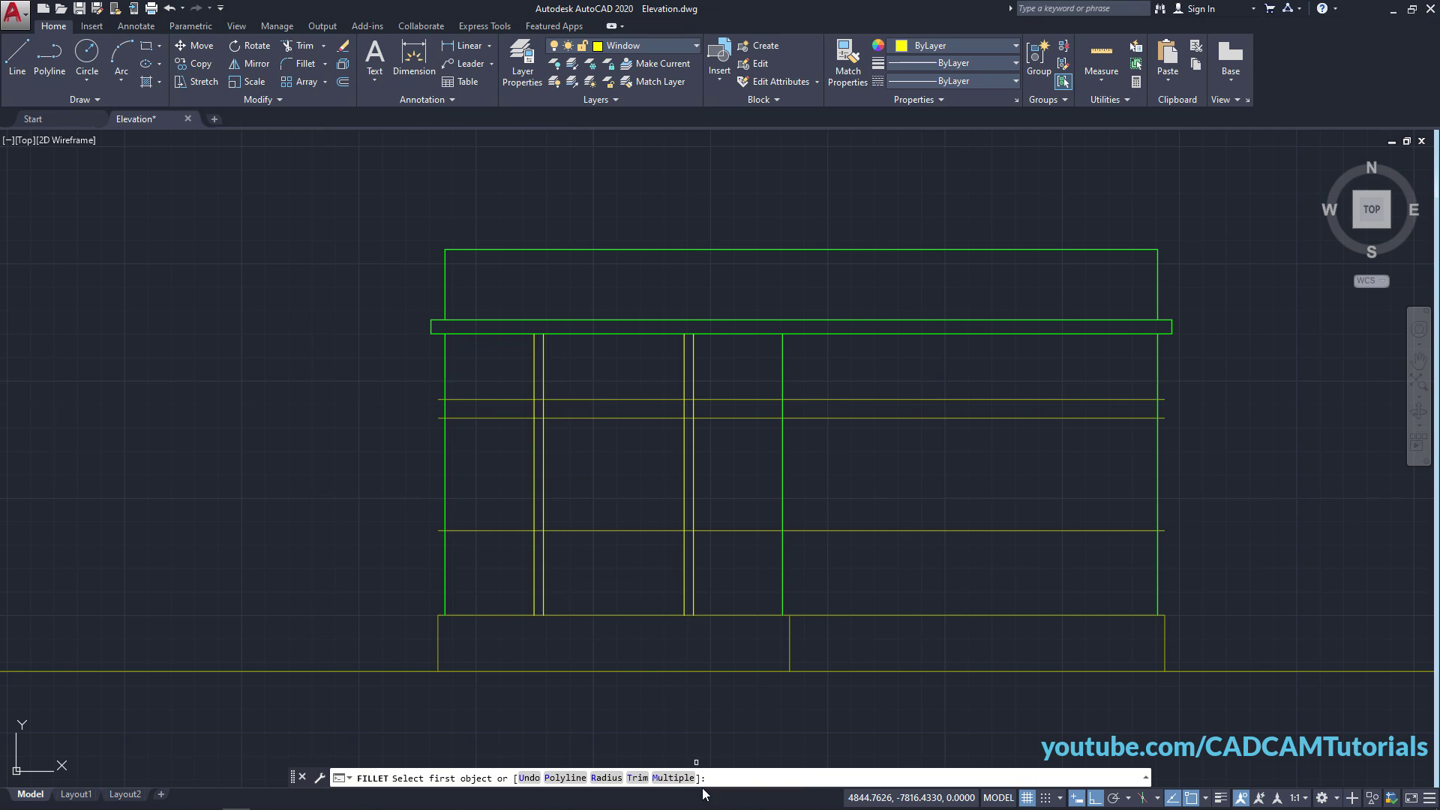
{"action": "left_click", "coordinate": [670, 778]}
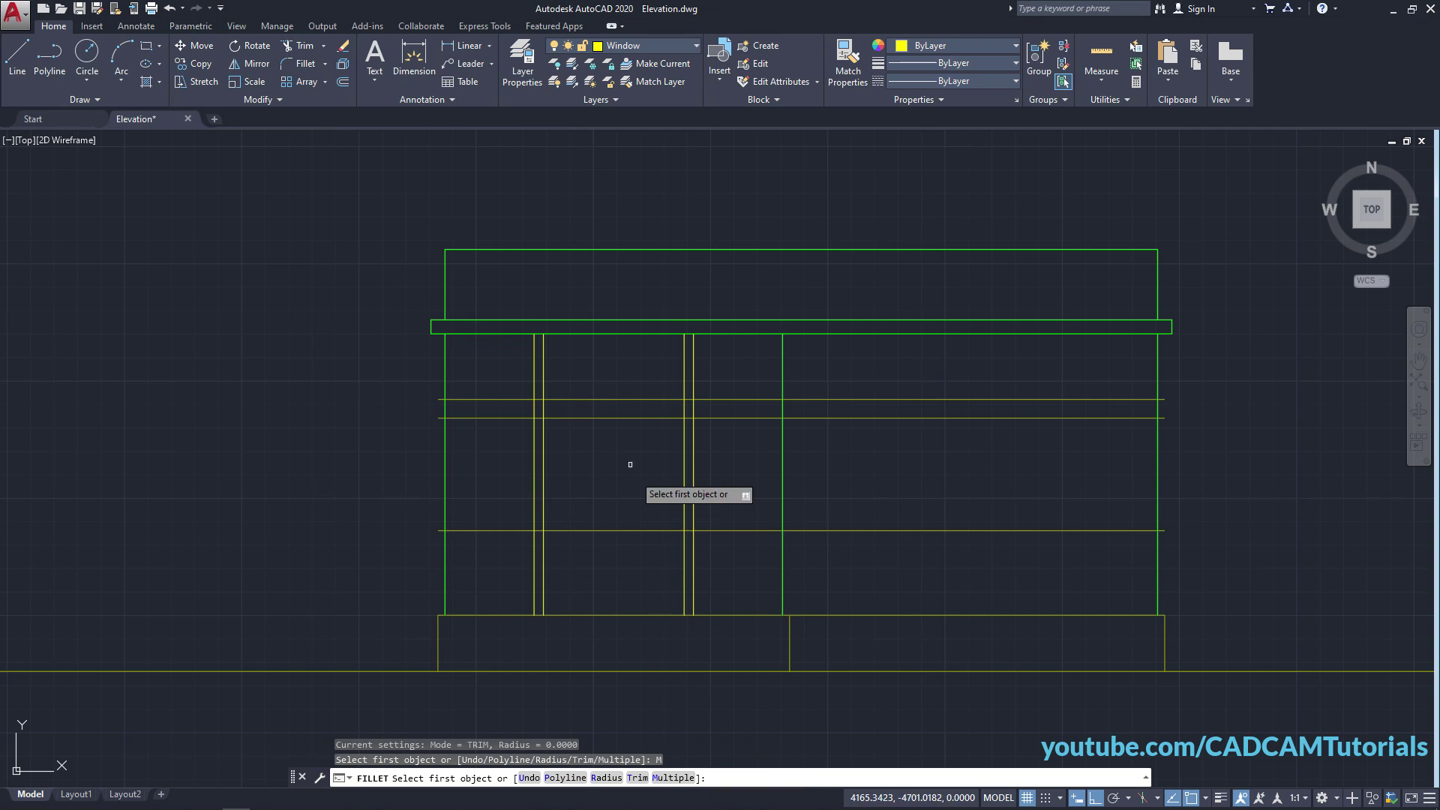
{"action": "scroll", "coordinate": [562, 384], "scroll_direction": "up", "scroll_amount": 2}
{"action": "scroll", "coordinate": [562, 379], "scroll_direction": "up", "scroll_amount": 2}
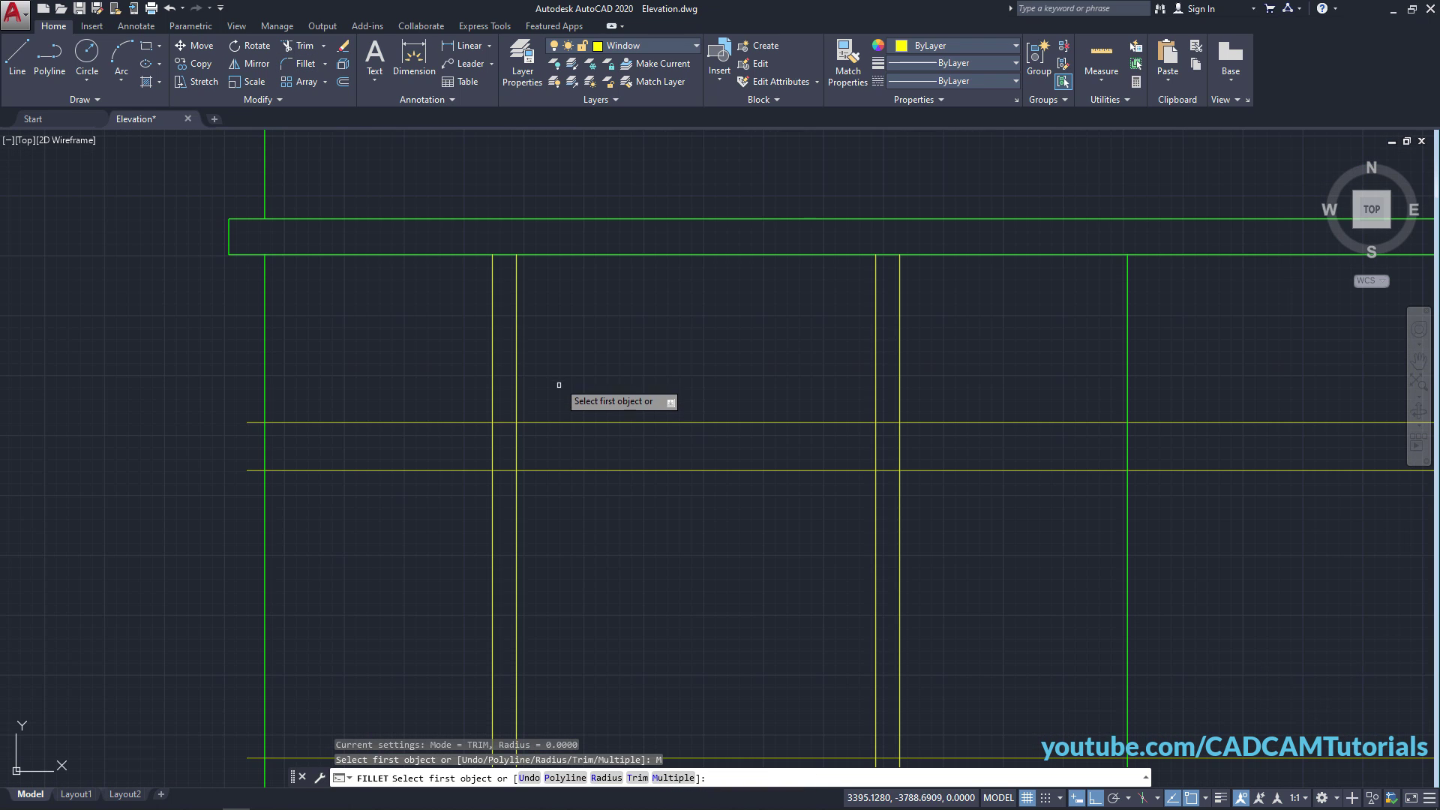
{"action": "left_click", "coordinate": [502, 471]}
{"action": "left_click", "coordinate": [492, 455]}
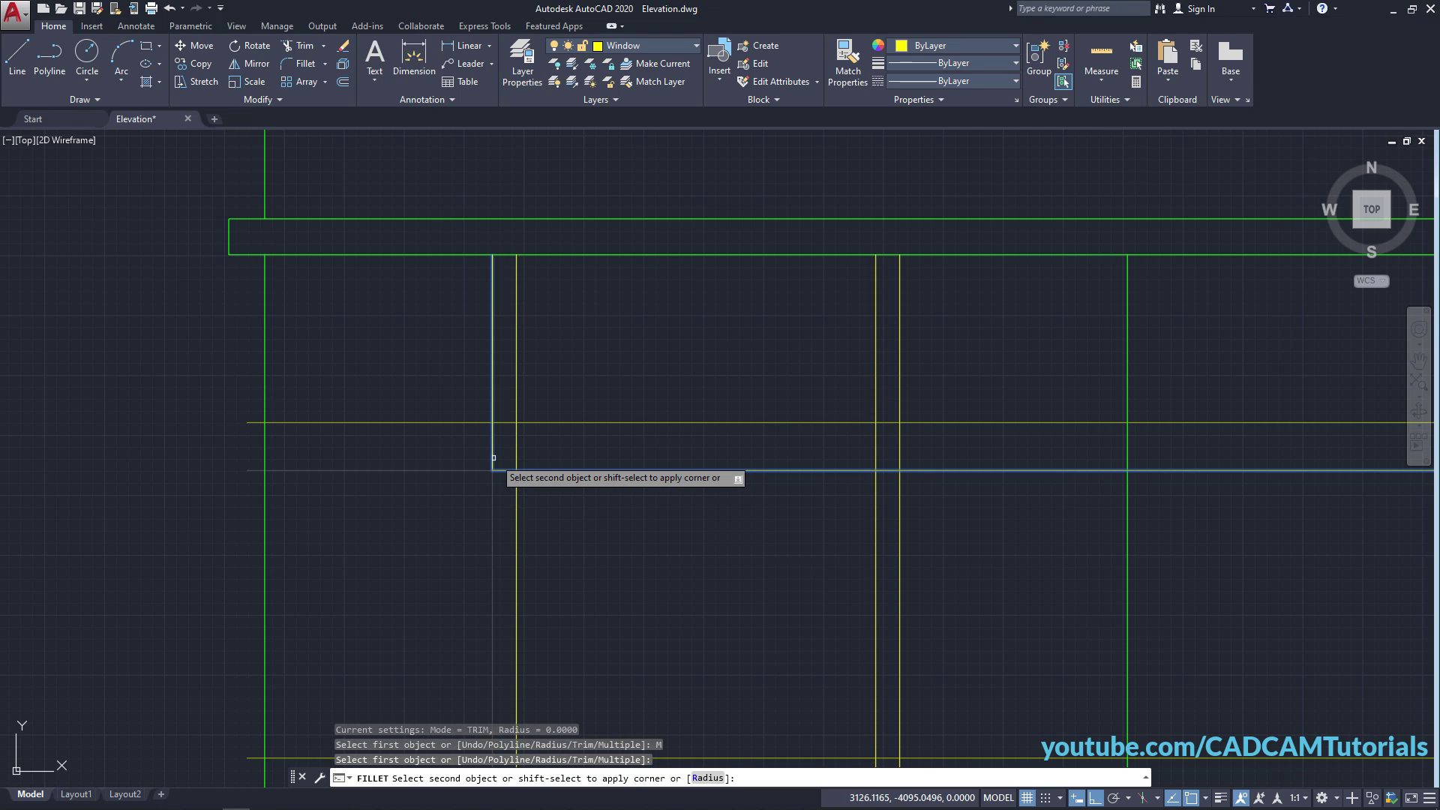
{"action": "left_click", "coordinate": [504, 423]}
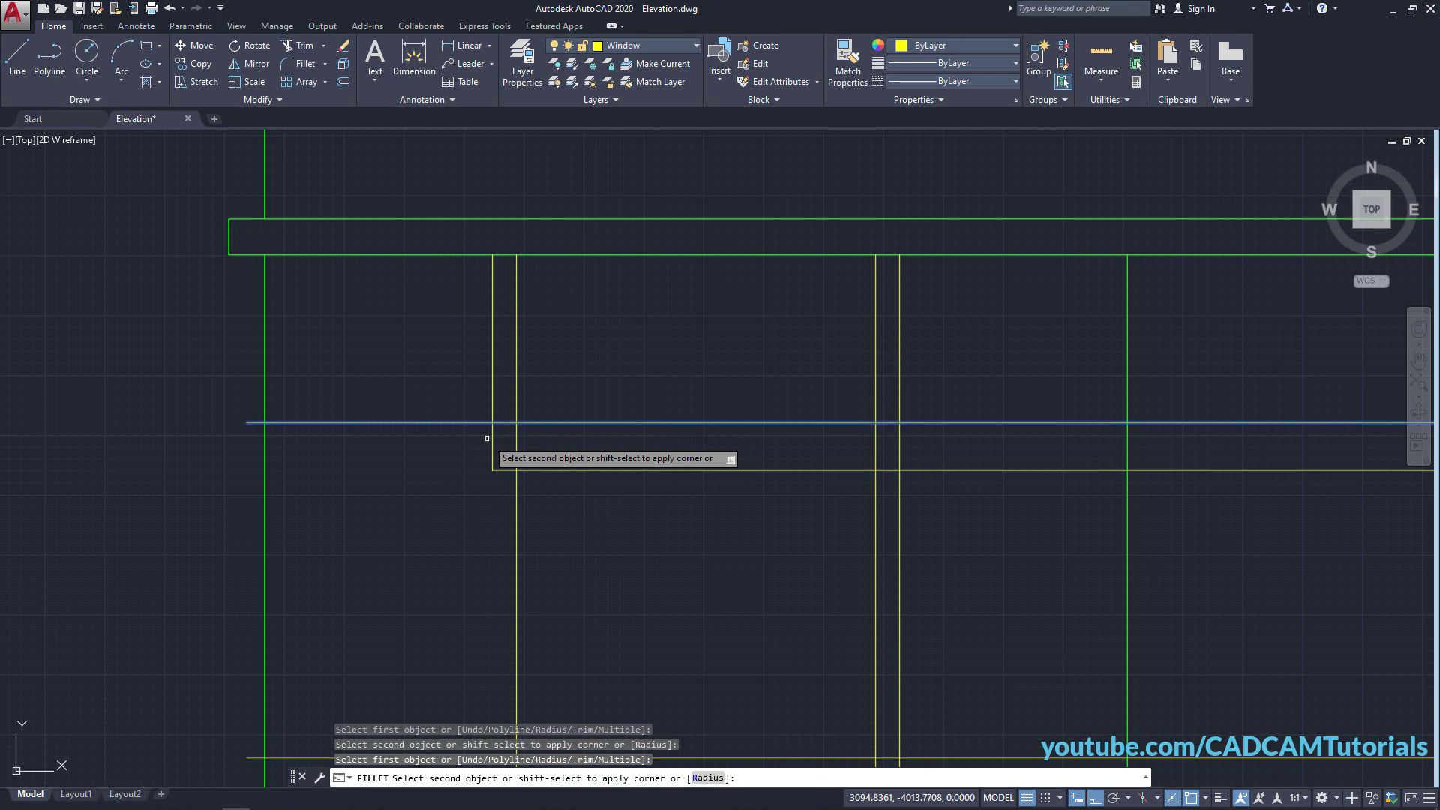
{"action": "left_click", "coordinate": [491, 438]}
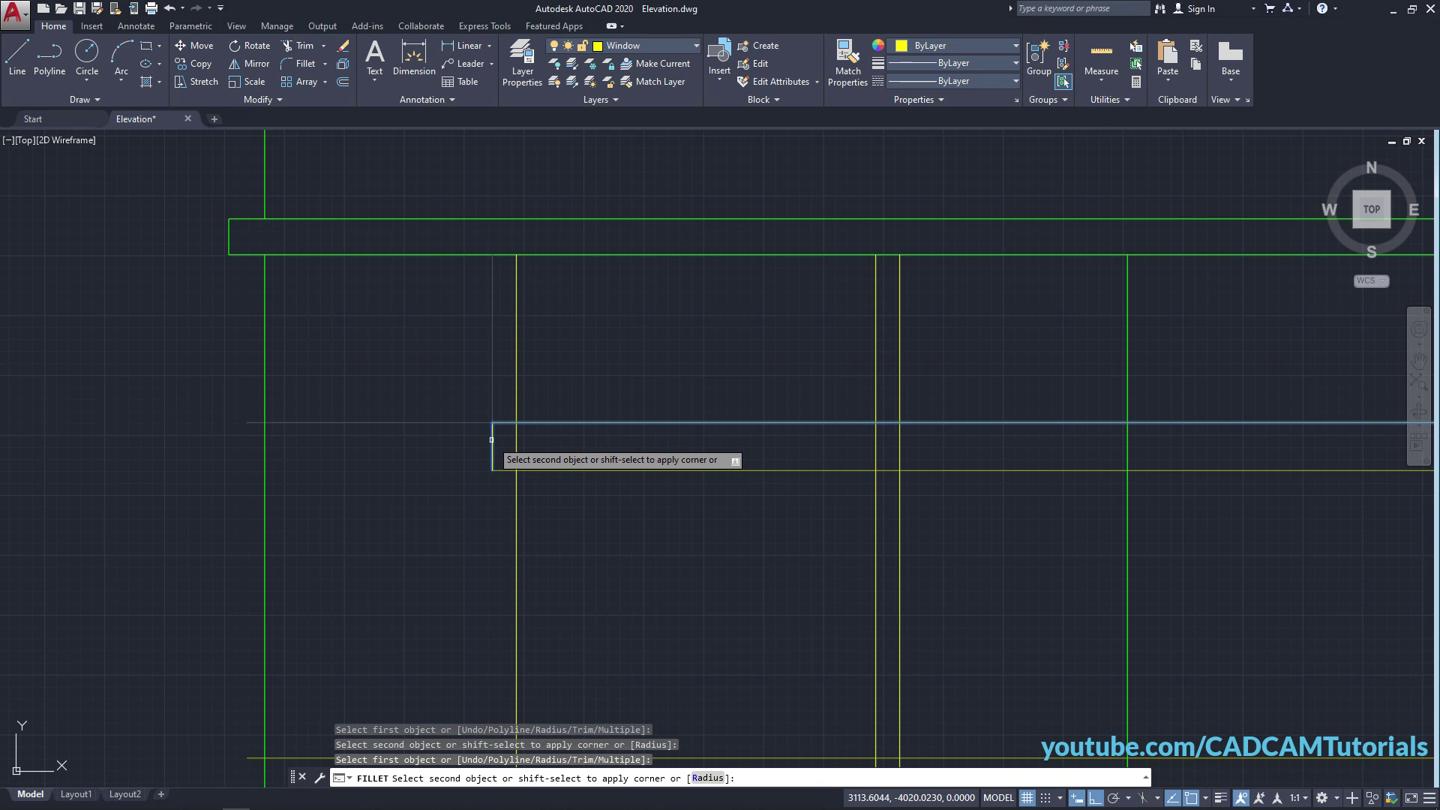
Fillet the chajja's upper and lower lines with its right edge line to close the chajja rectangle.
{"action": "left_click", "coordinate": [889, 423]}
{"action": "left_click", "coordinate": [900, 449]}
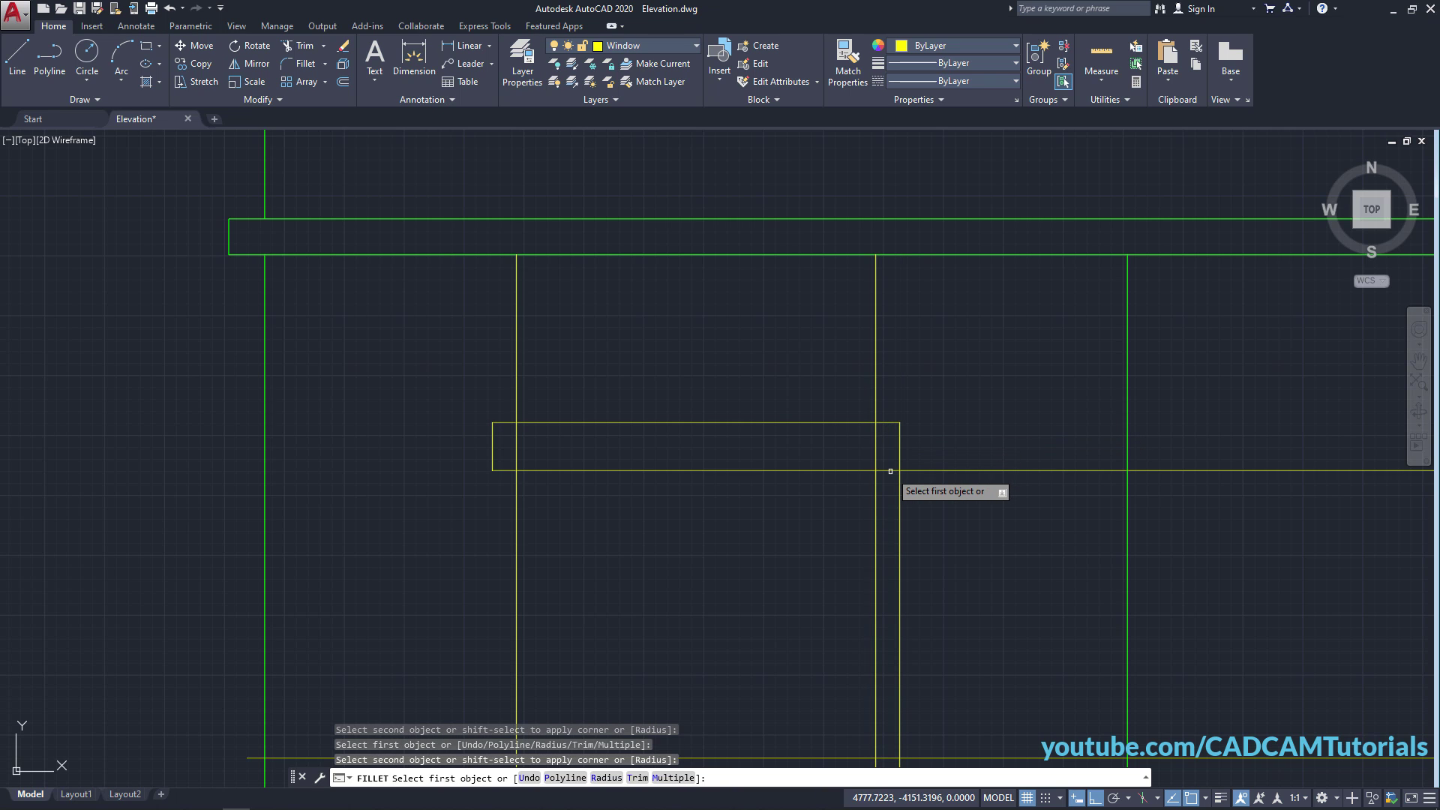
{"action": "left_click", "coordinate": [897, 469]}
{"action": "left_click", "coordinate": [898, 448]}
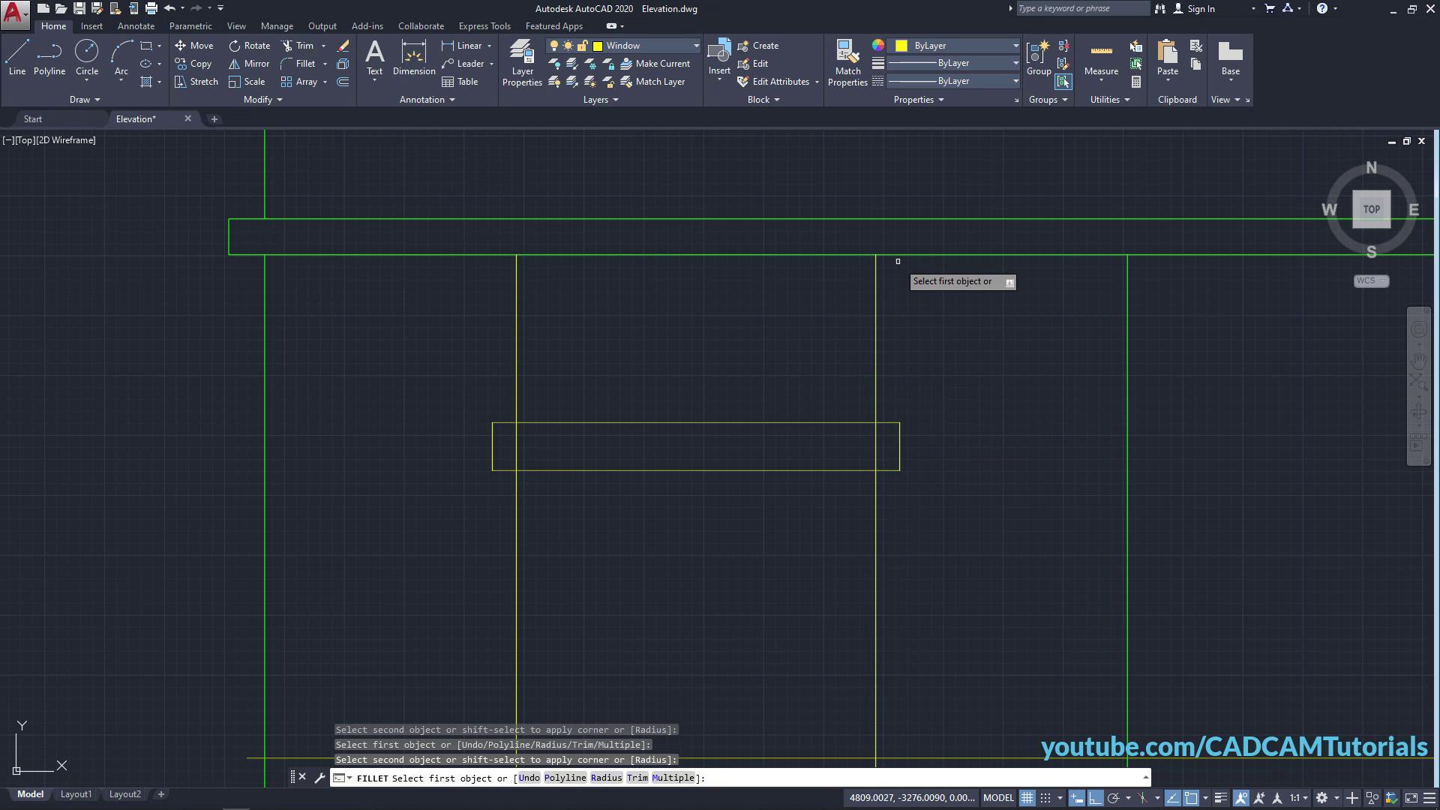
{"action": "scroll", "coordinate": [894, 260], "scroll_direction": "down", "scroll_amount": 2}
{"action": "middle_click_drag", "start_coordinate": [951, 463], "coordinate": [890, 439]}
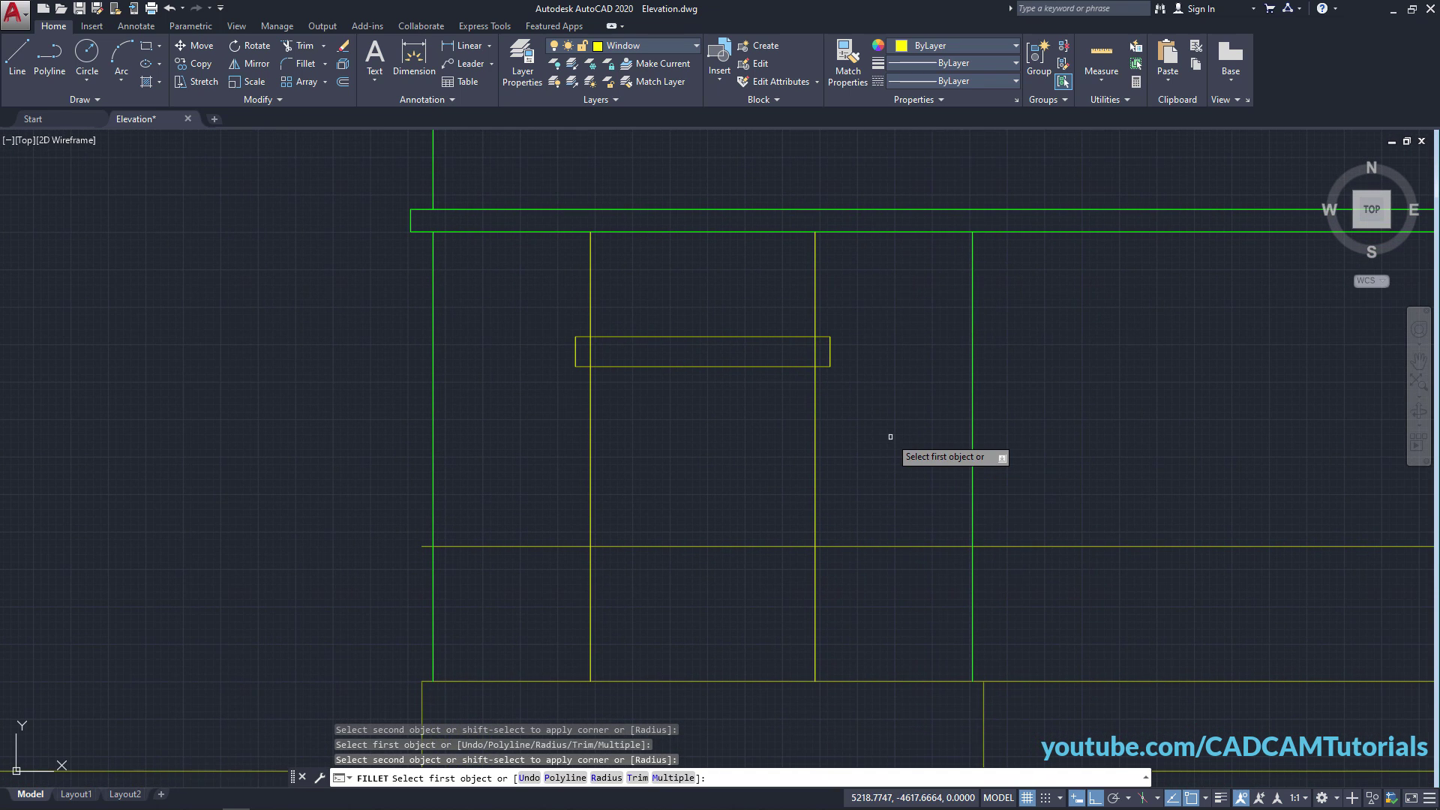
{"action": "key", "text": "Return"}
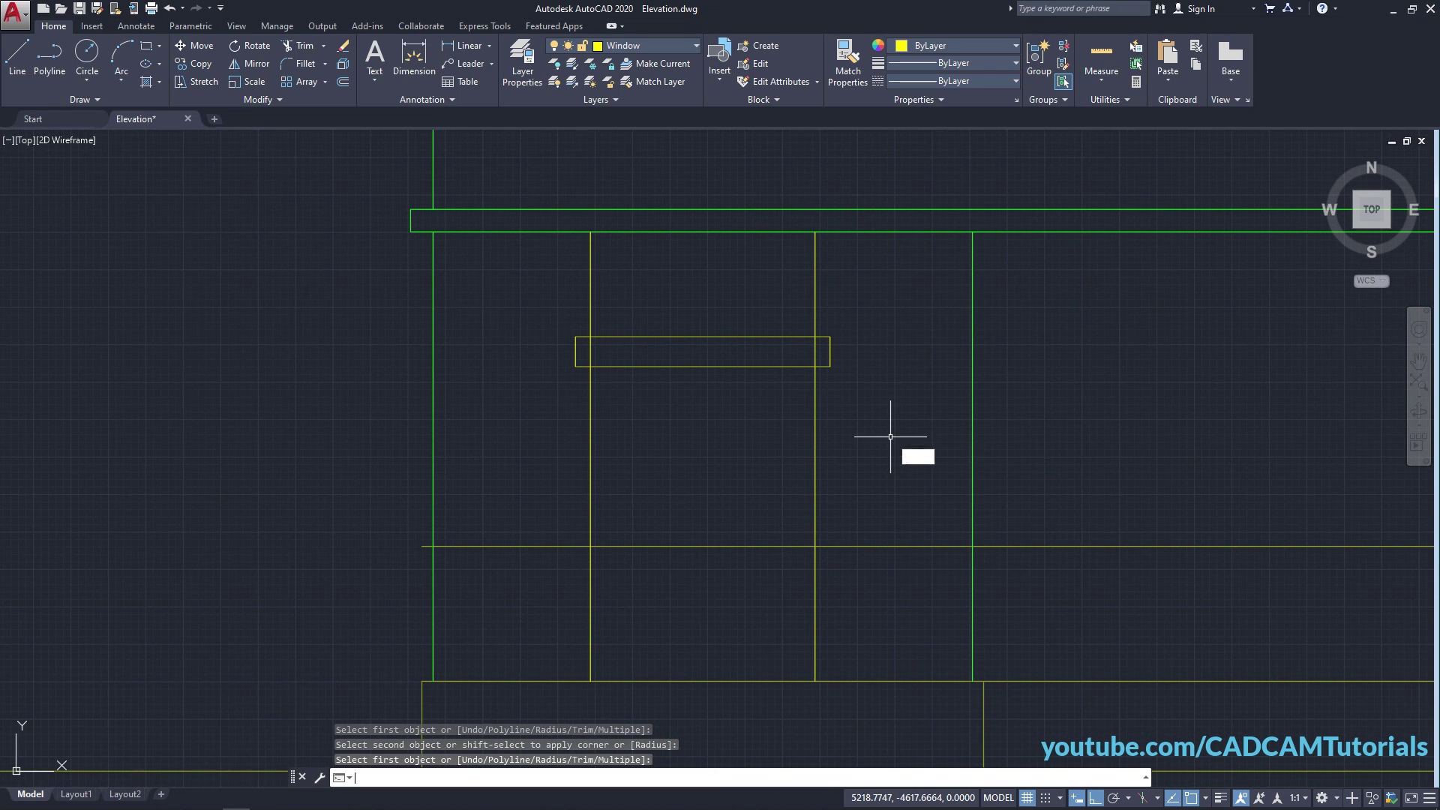
Trim the sill line outside the two window edge lines, and trim those edge lines inside the chajja rectangle.
{"action": "type", "text": "tr"}
{"action": "key", "text": "Return"}
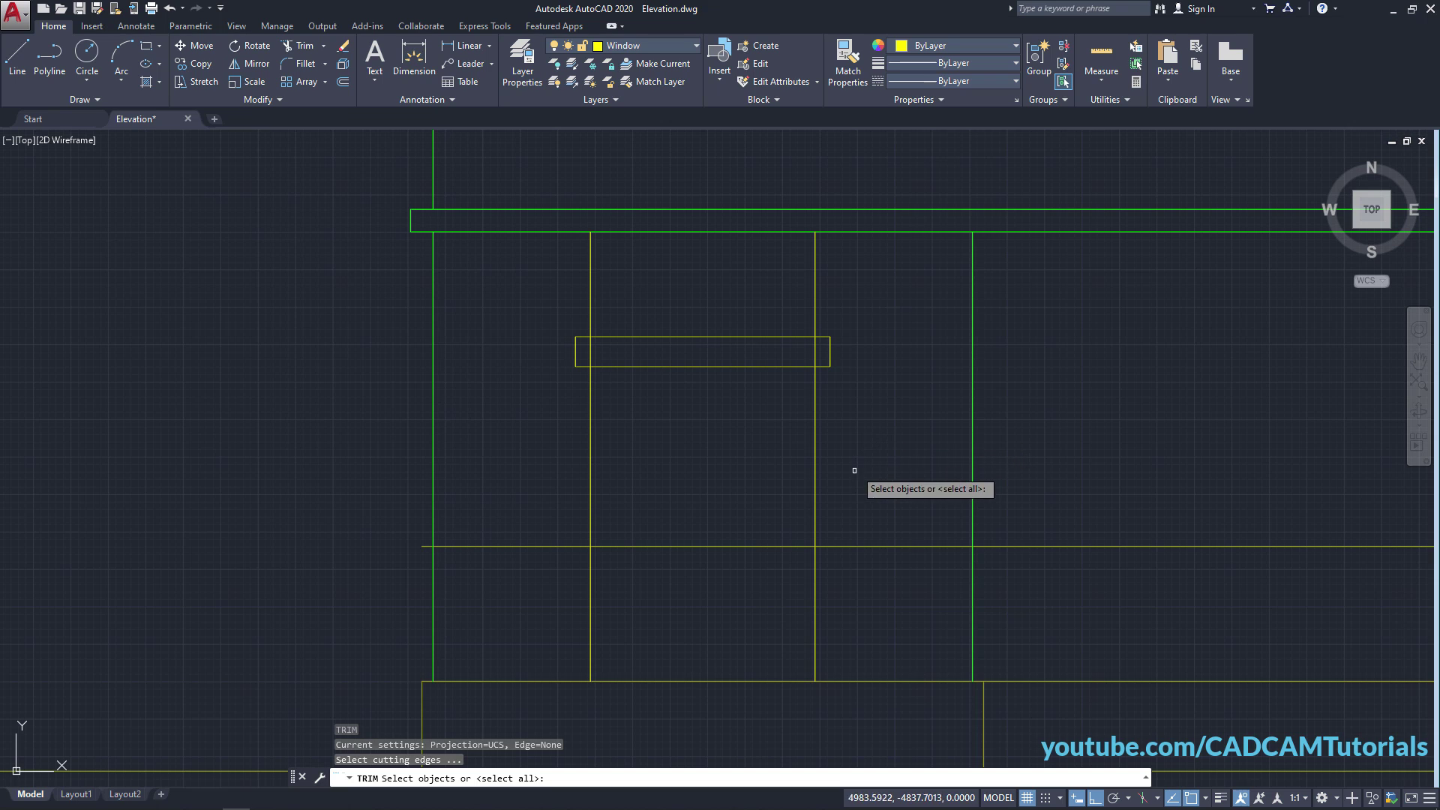
{"action": "left_click", "coordinate": [816, 498]}
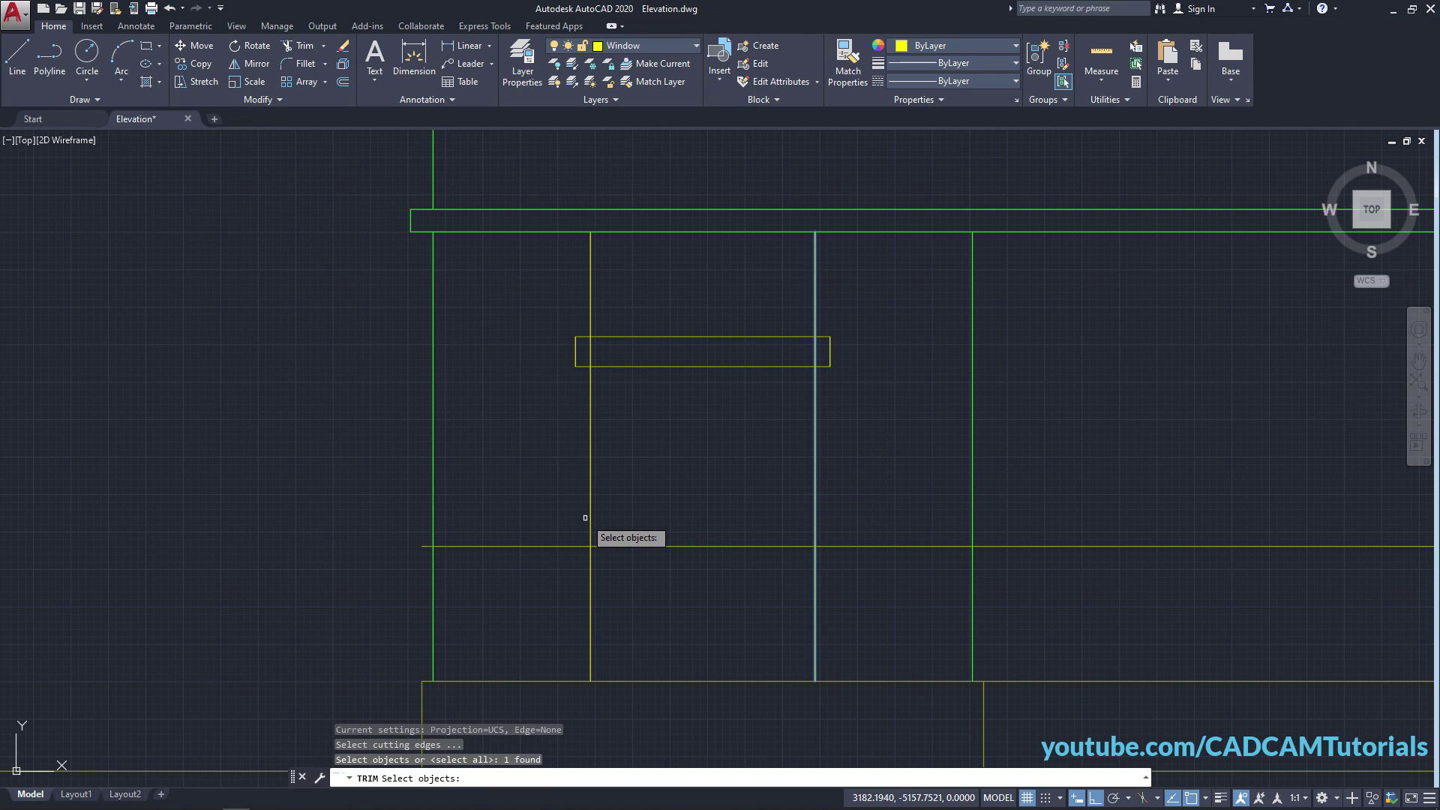
{"action": "left_click", "coordinate": [588, 519]}
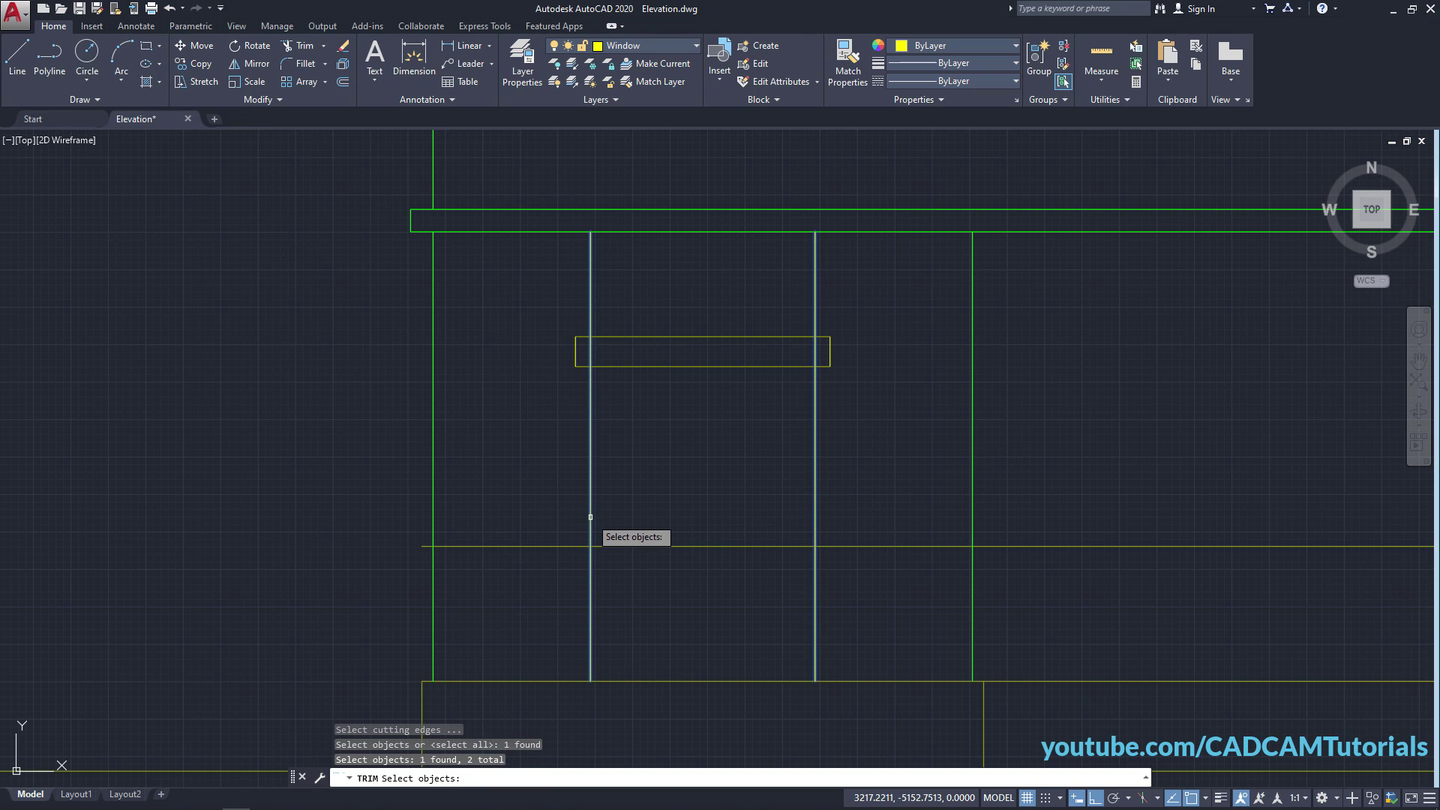
{"action": "left_click", "coordinate": [731, 367]}
{"action": "left_click", "coordinate": [735, 337]}
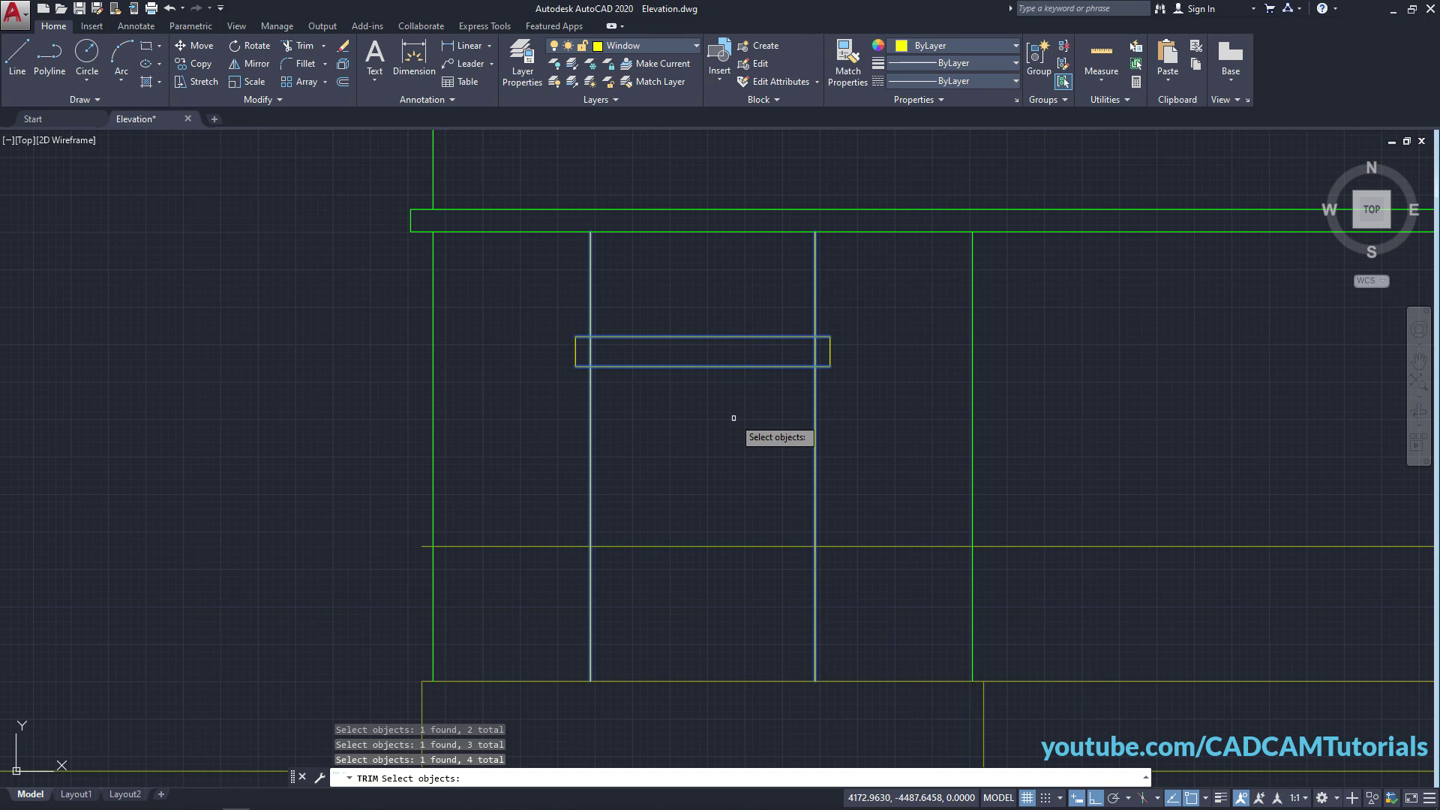
{"action": "key", "text": "Return"}
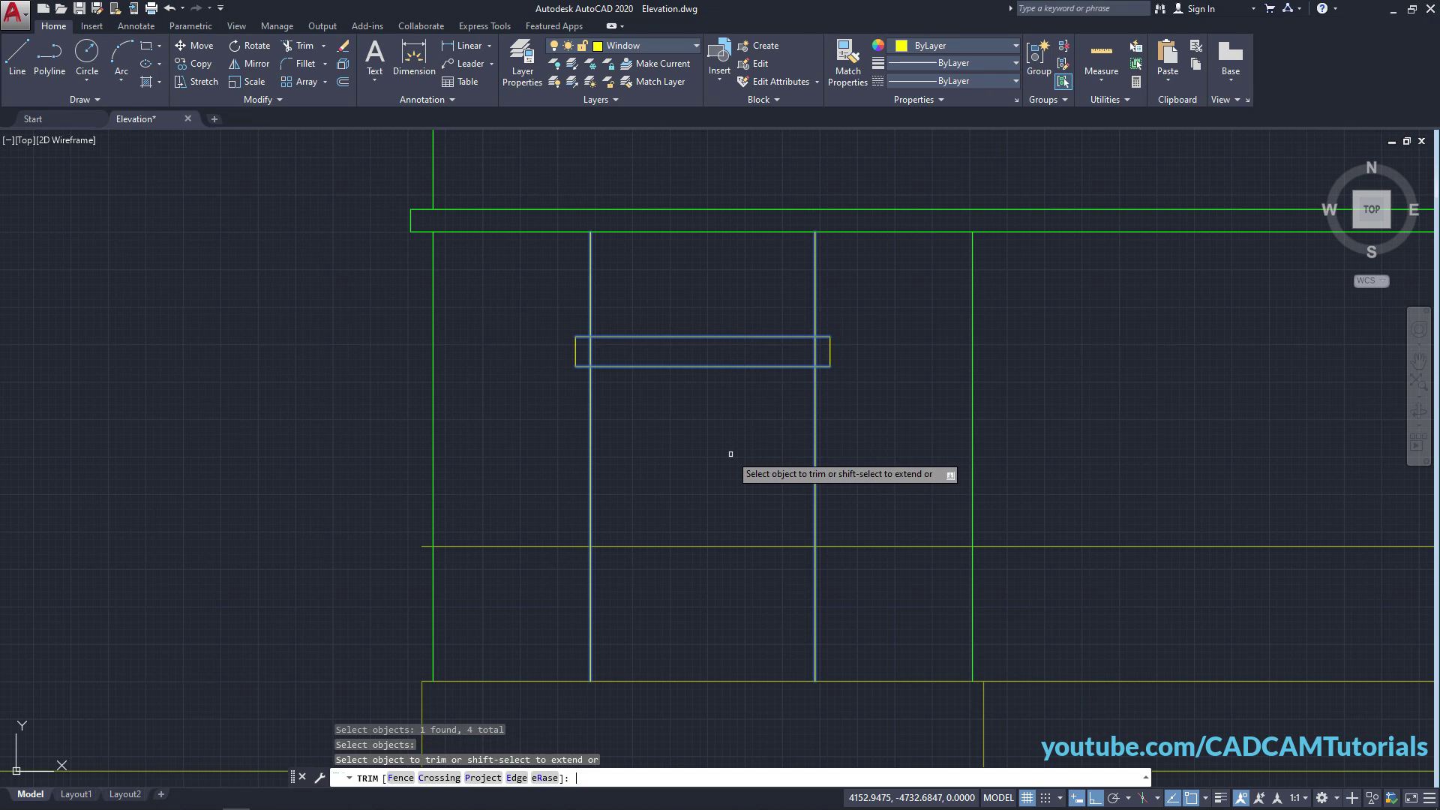
{"action": "left_click", "coordinate": [868, 546]}
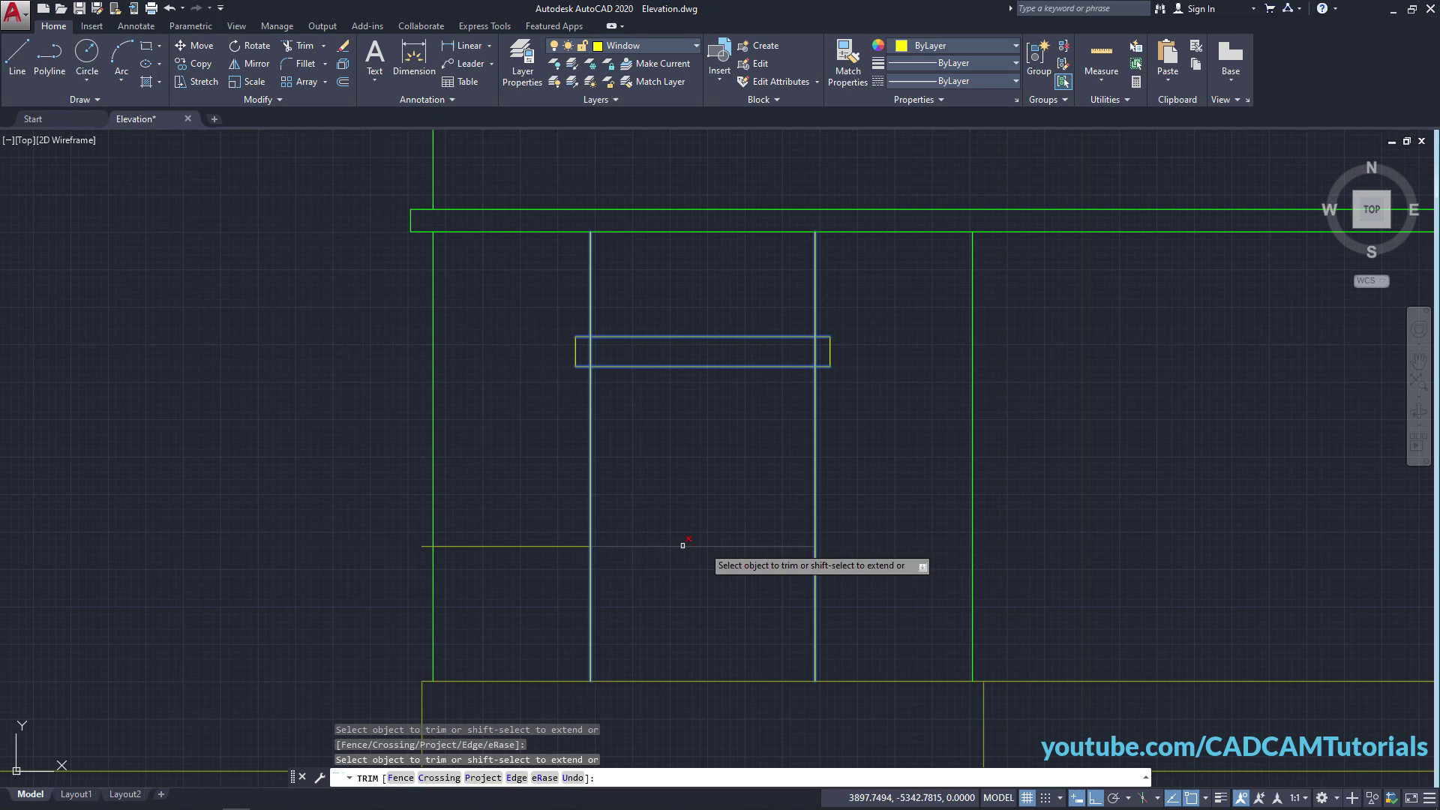
{"action": "left_click", "coordinate": [563, 546]}
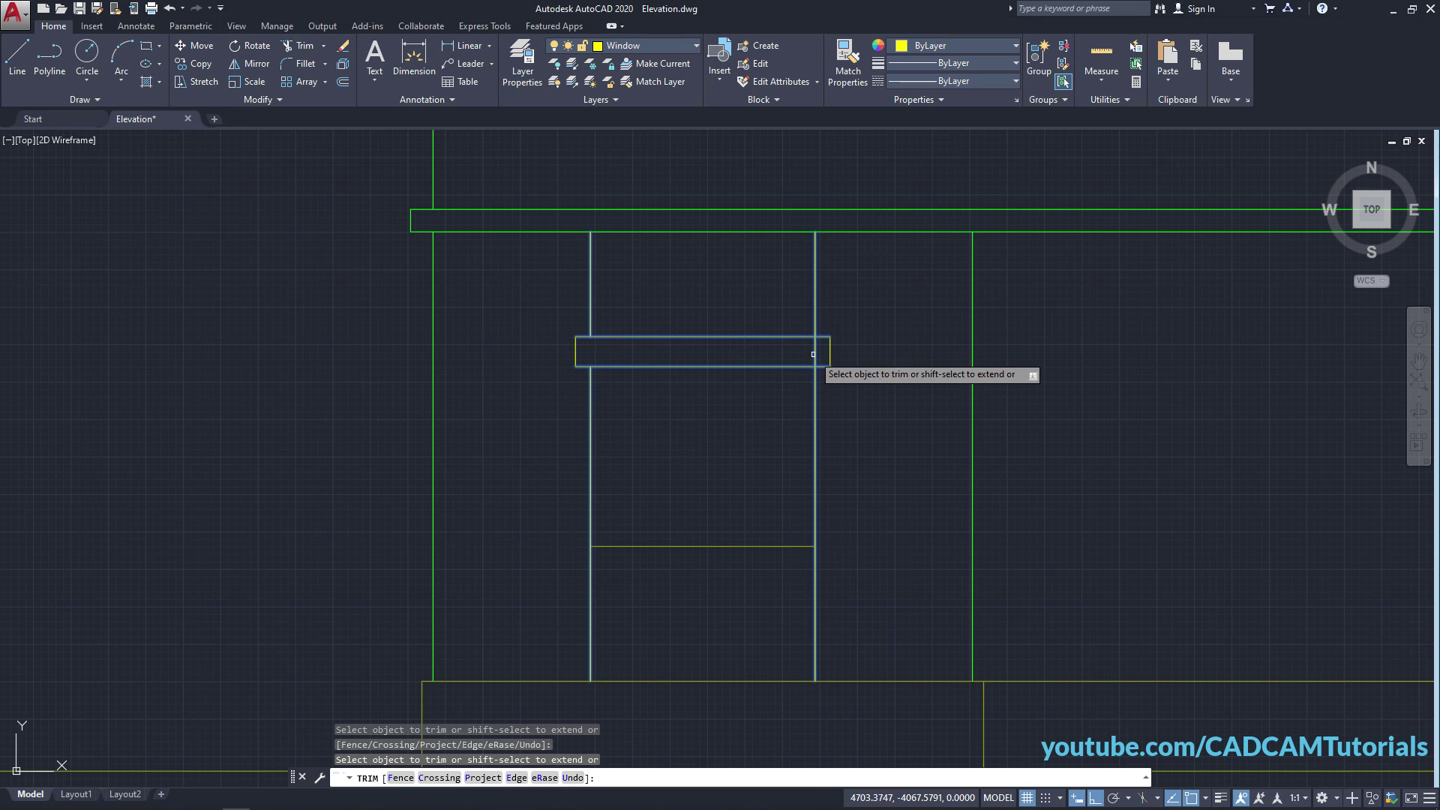
{"action": "key", "text": "Return"}
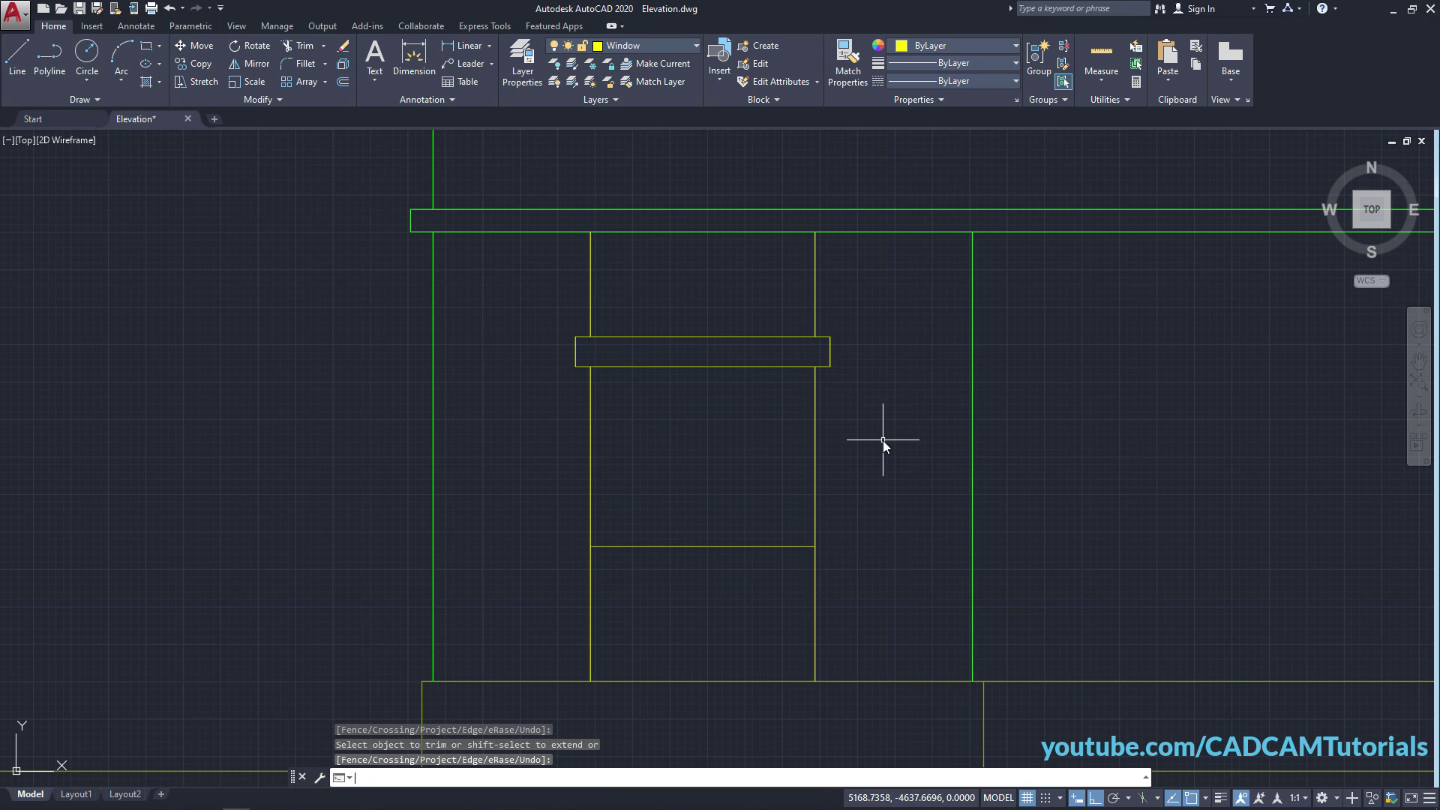
Draw a rectangle over the window opening, from the left window edge at the chajja's underside to the sill's right end.
{"action": "scroll", "coordinate": [855, 480], "scroll_direction": "up", "scroll_amount": 3}
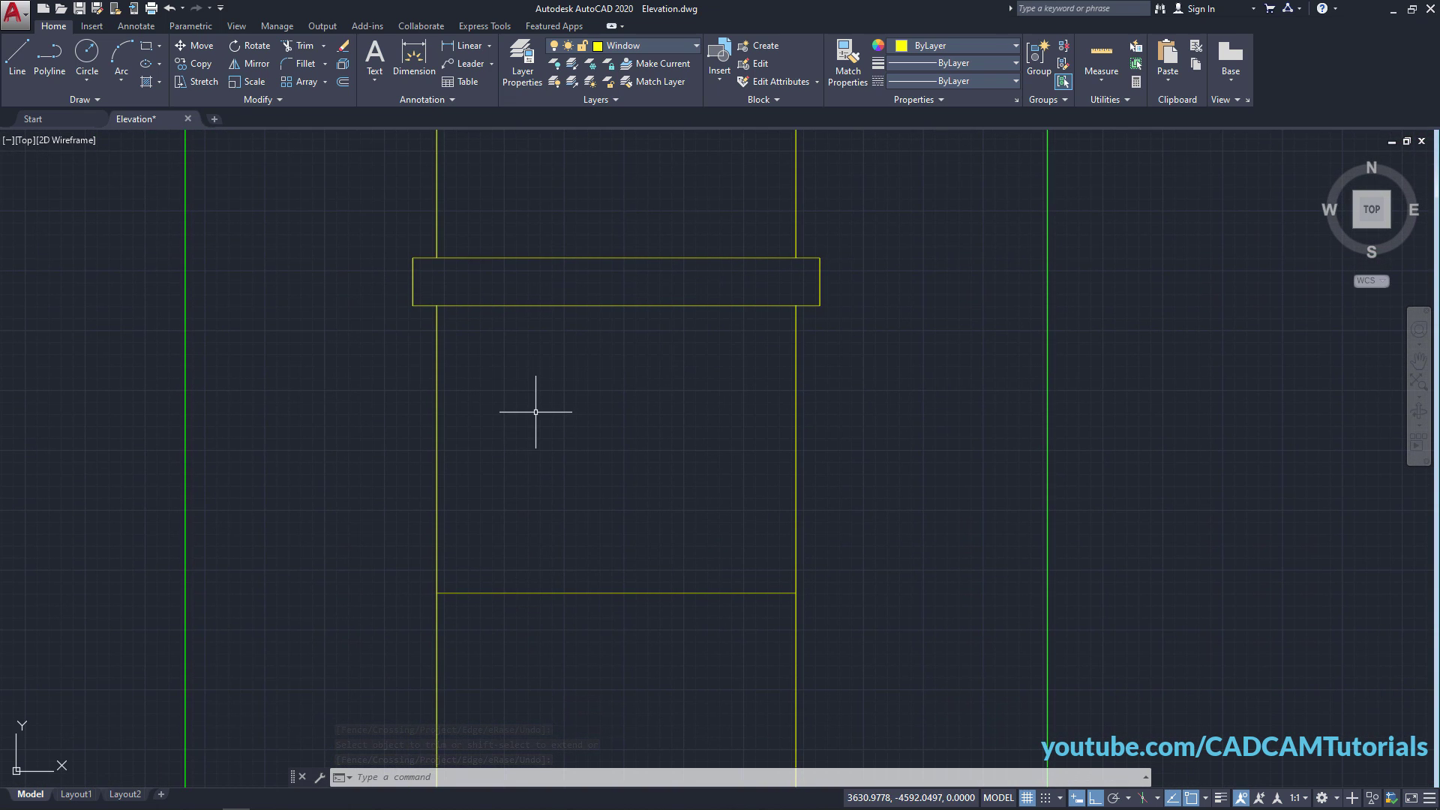
{"action": "left_click", "coordinate": [148, 48]}
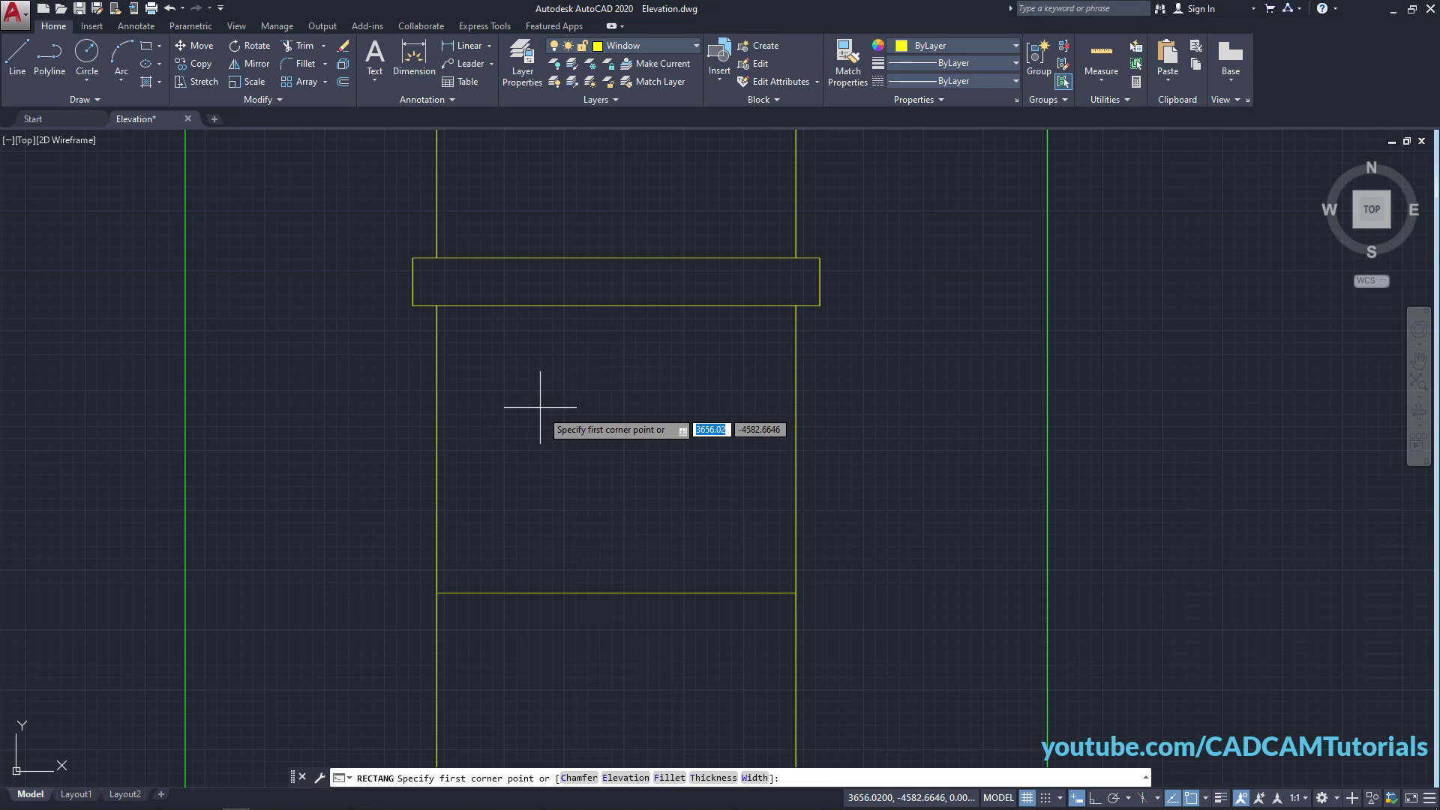
{"action": "left_click", "coordinate": [437, 305]}
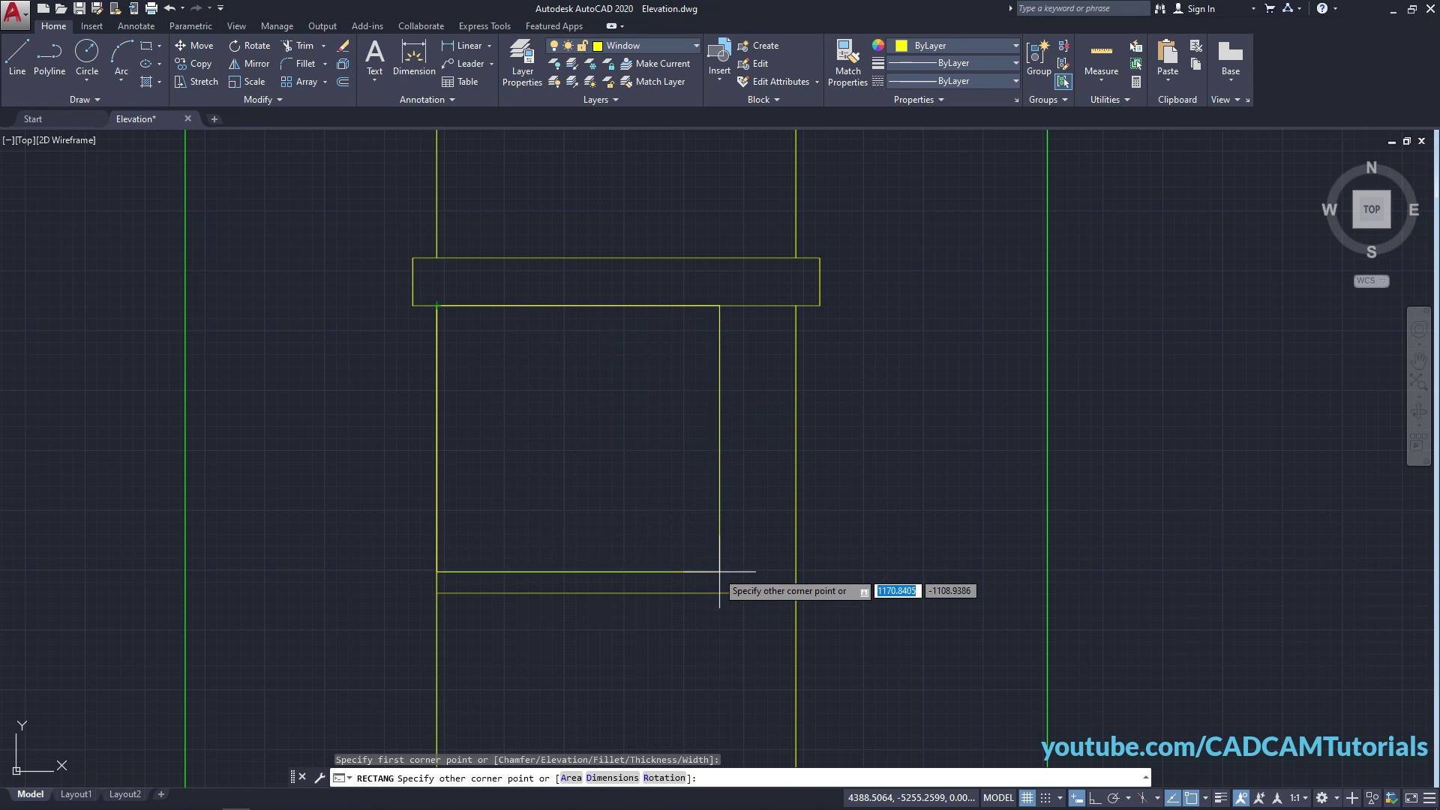
{"action": "left_click", "coordinate": [799, 595]}
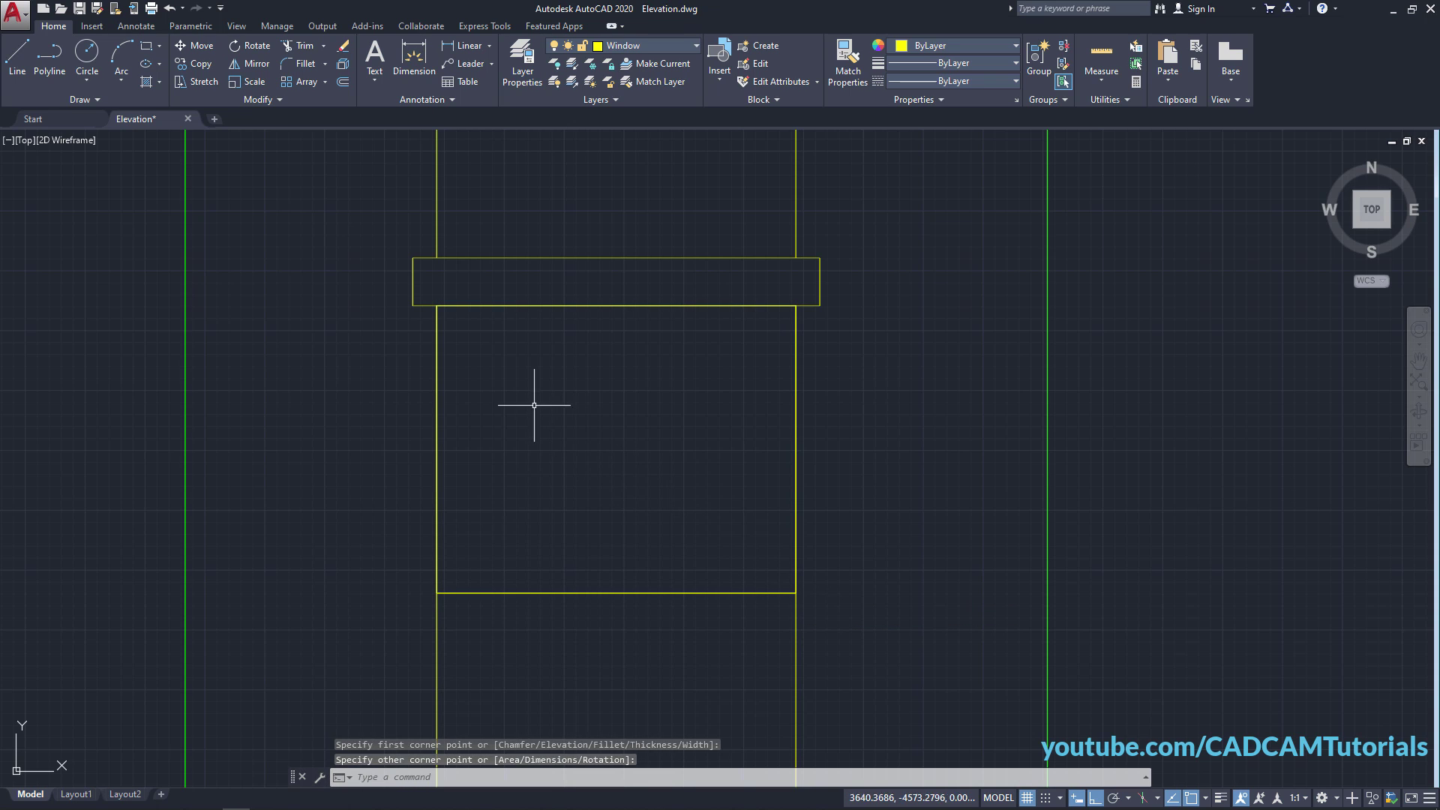
Offset the window rectangle inward by 50, and offset the resulting rectangle inward by a further 25.
{"action": "left_click", "coordinate": [343, 82]}
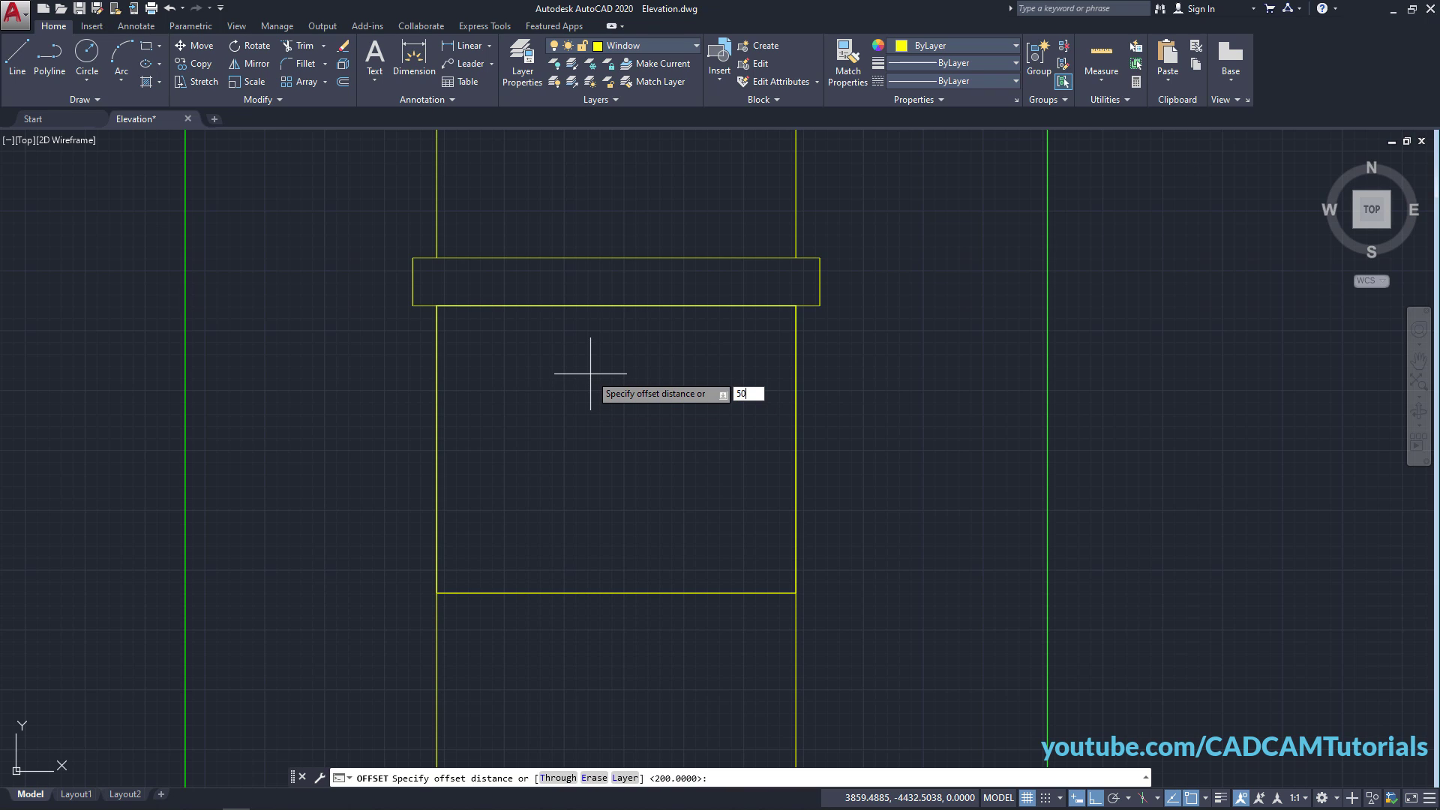
{"action": "key", "text": "Return"}
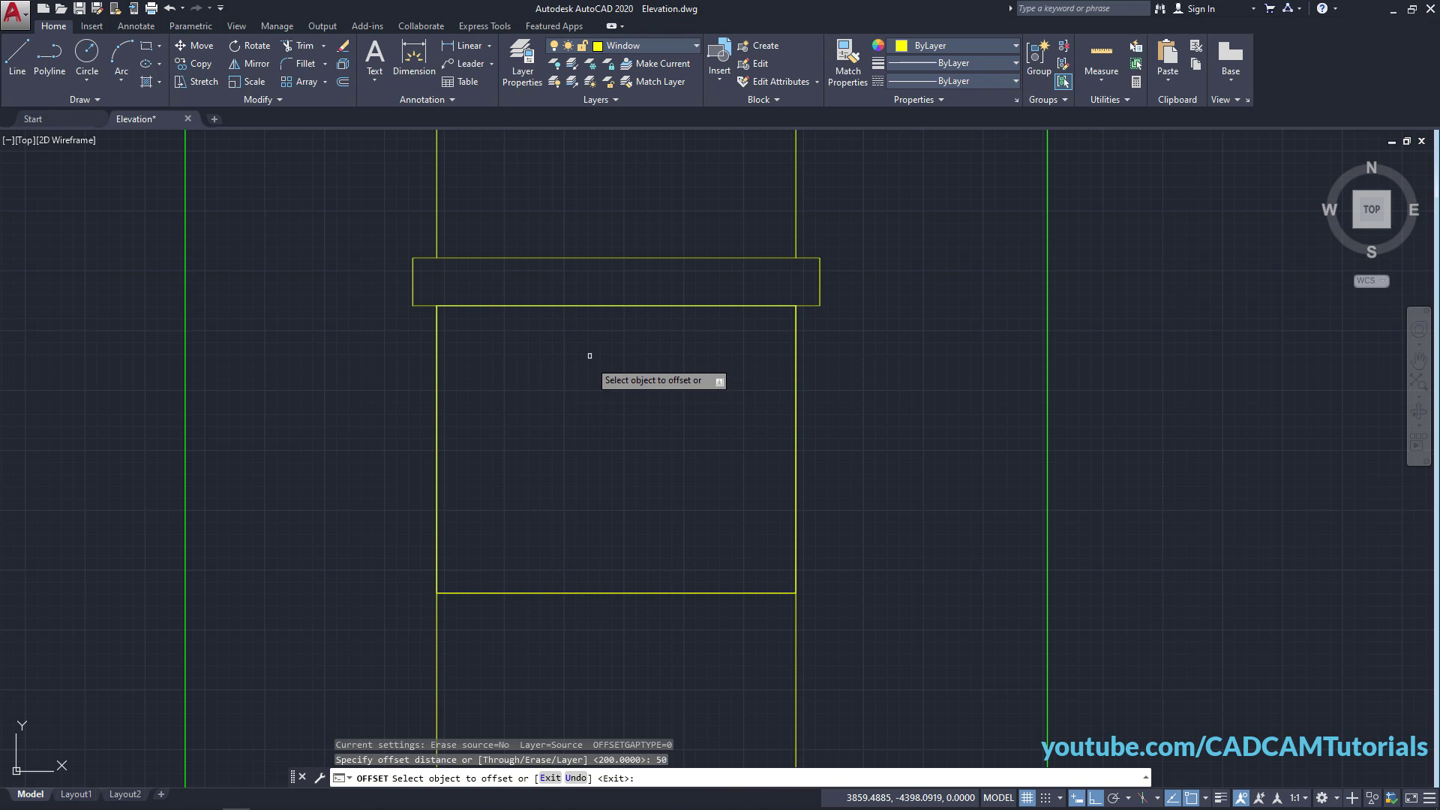
{"action": "left_click", "coordinate": [589, 305]}
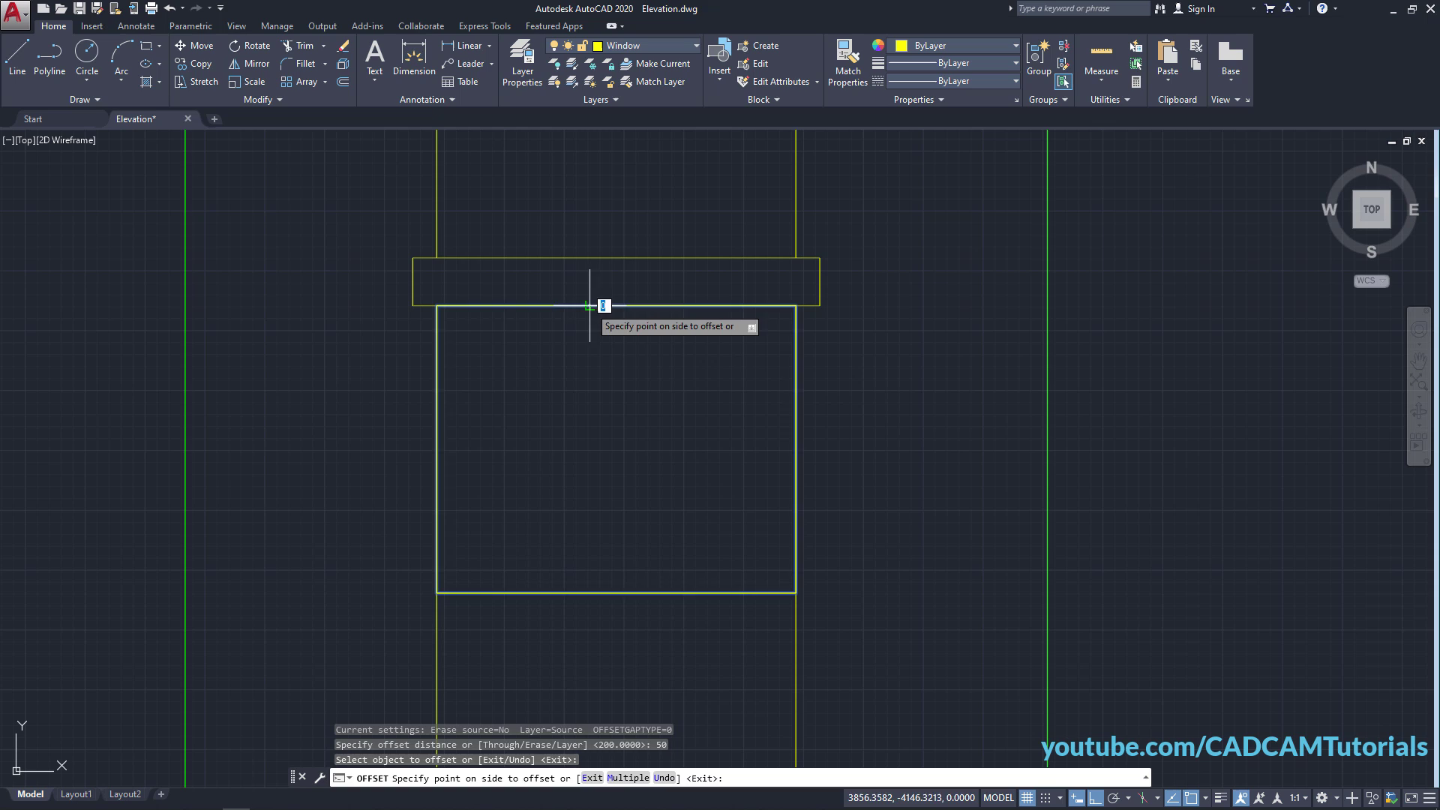
{"action": "left_click", "coordinate": [592, 369]}
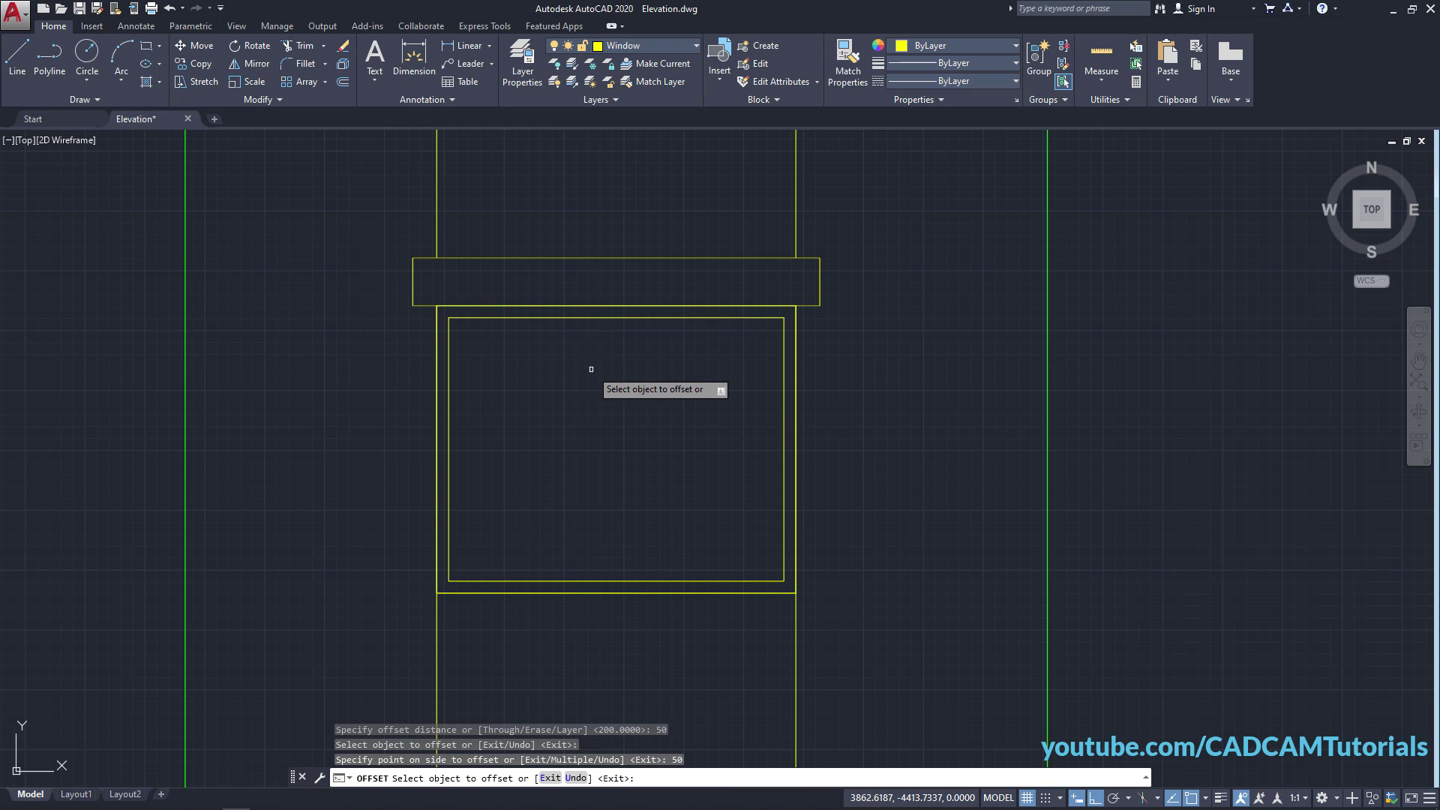
{"action": "left_click", "coordinate": [590, 319]}
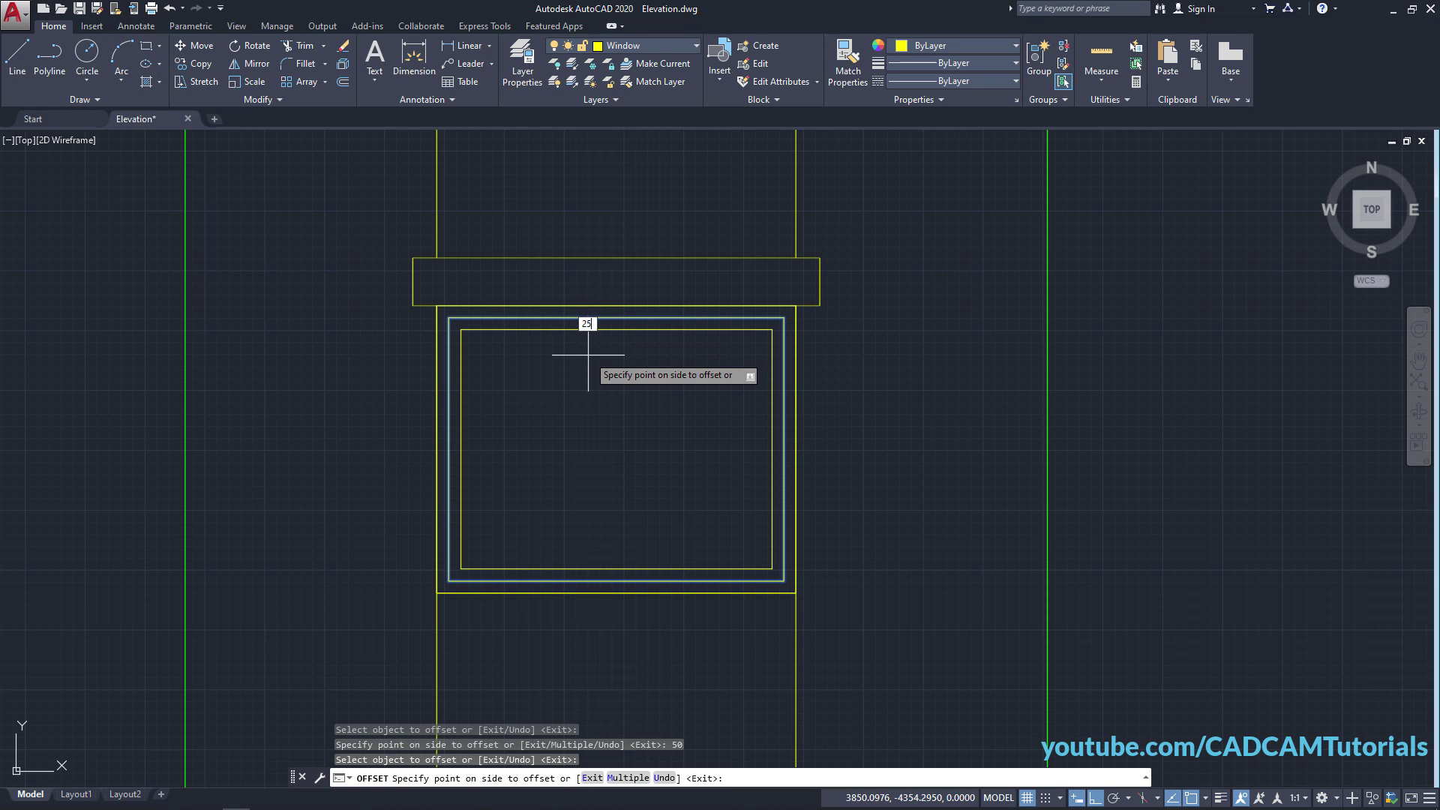
{"action": "key", "text": "Return"}
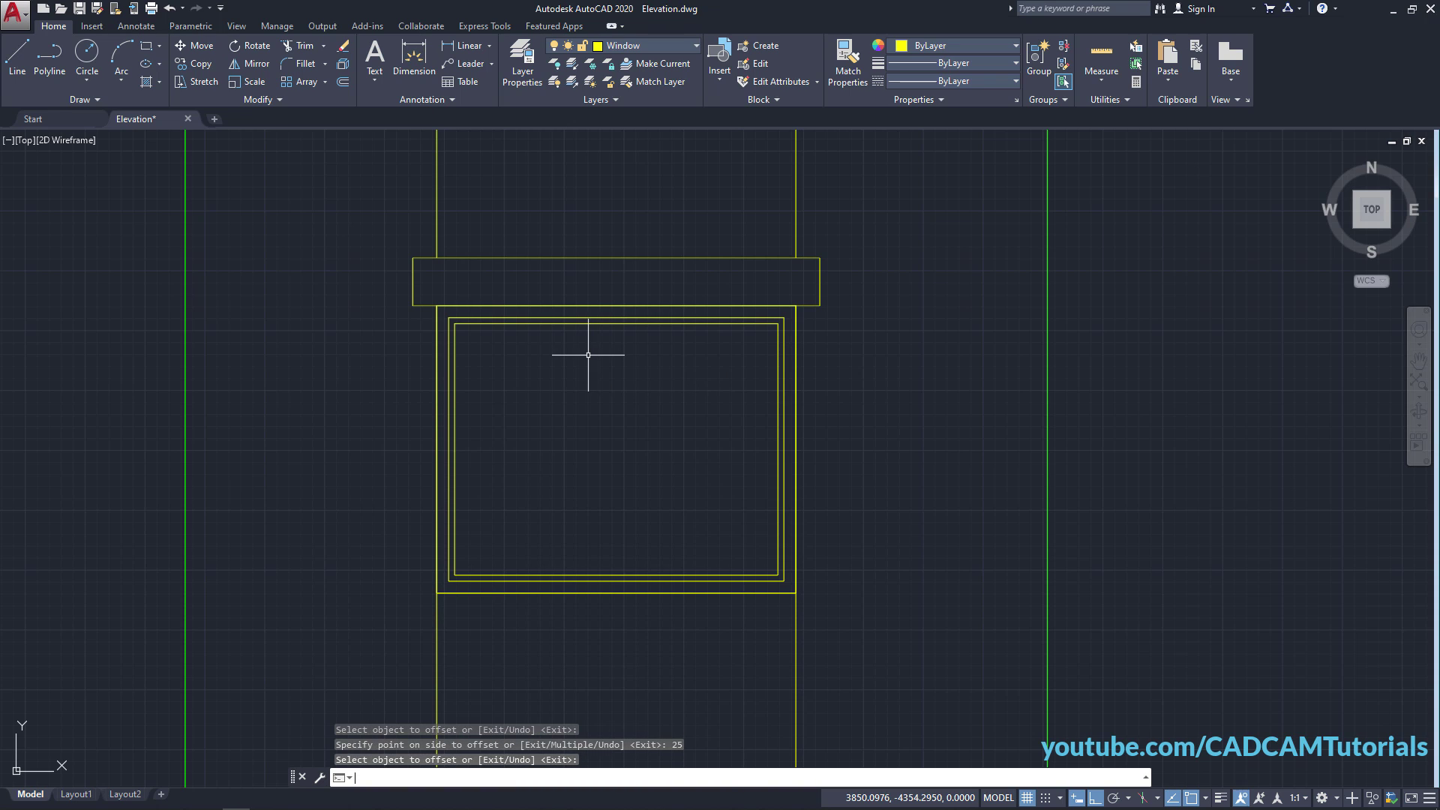
{"action": "key", "text": "Return"}
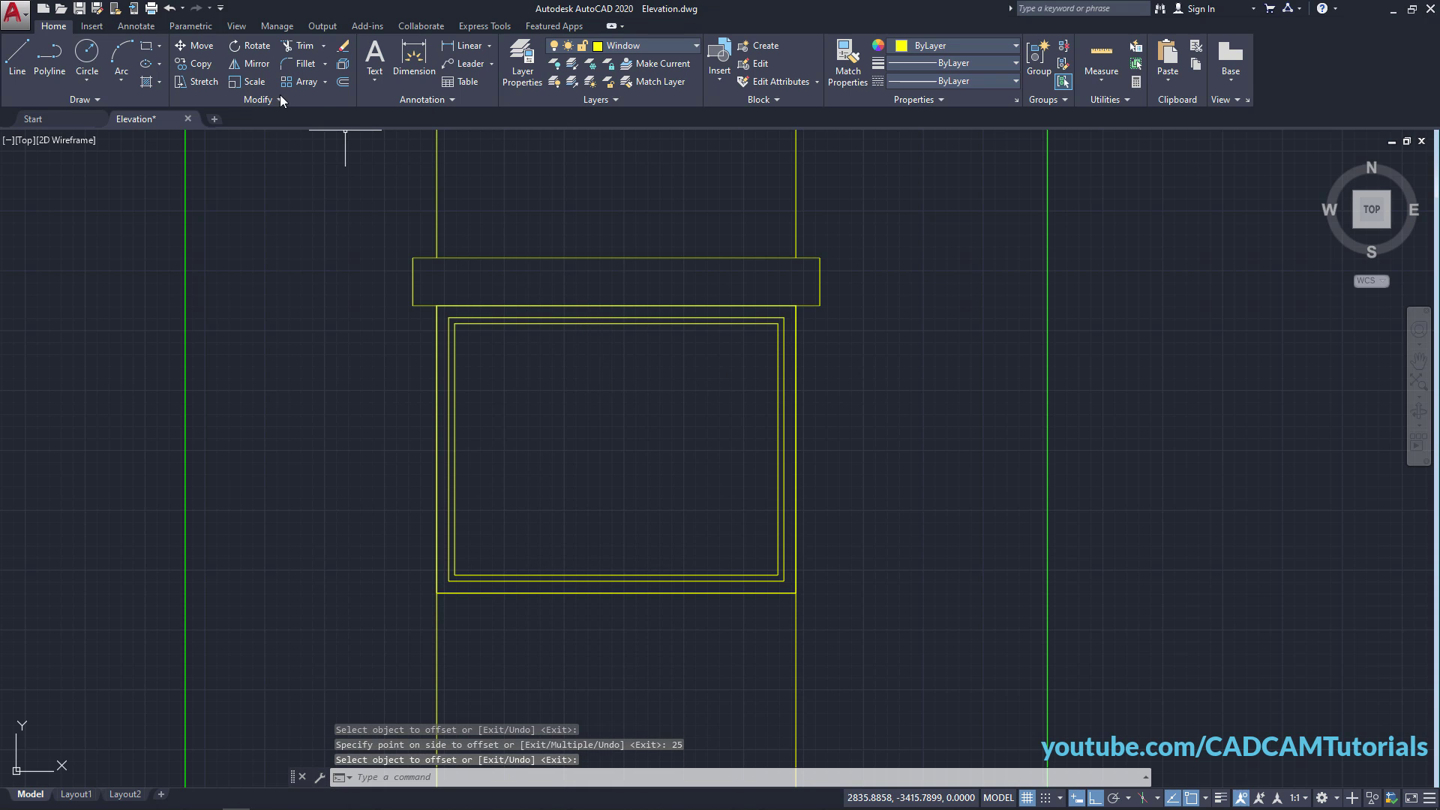
Draw a vertical line between the midpoints of the middle window rectangle's upper and lower edges.
{"action": "left_click", "coordinate": [17, 60]}
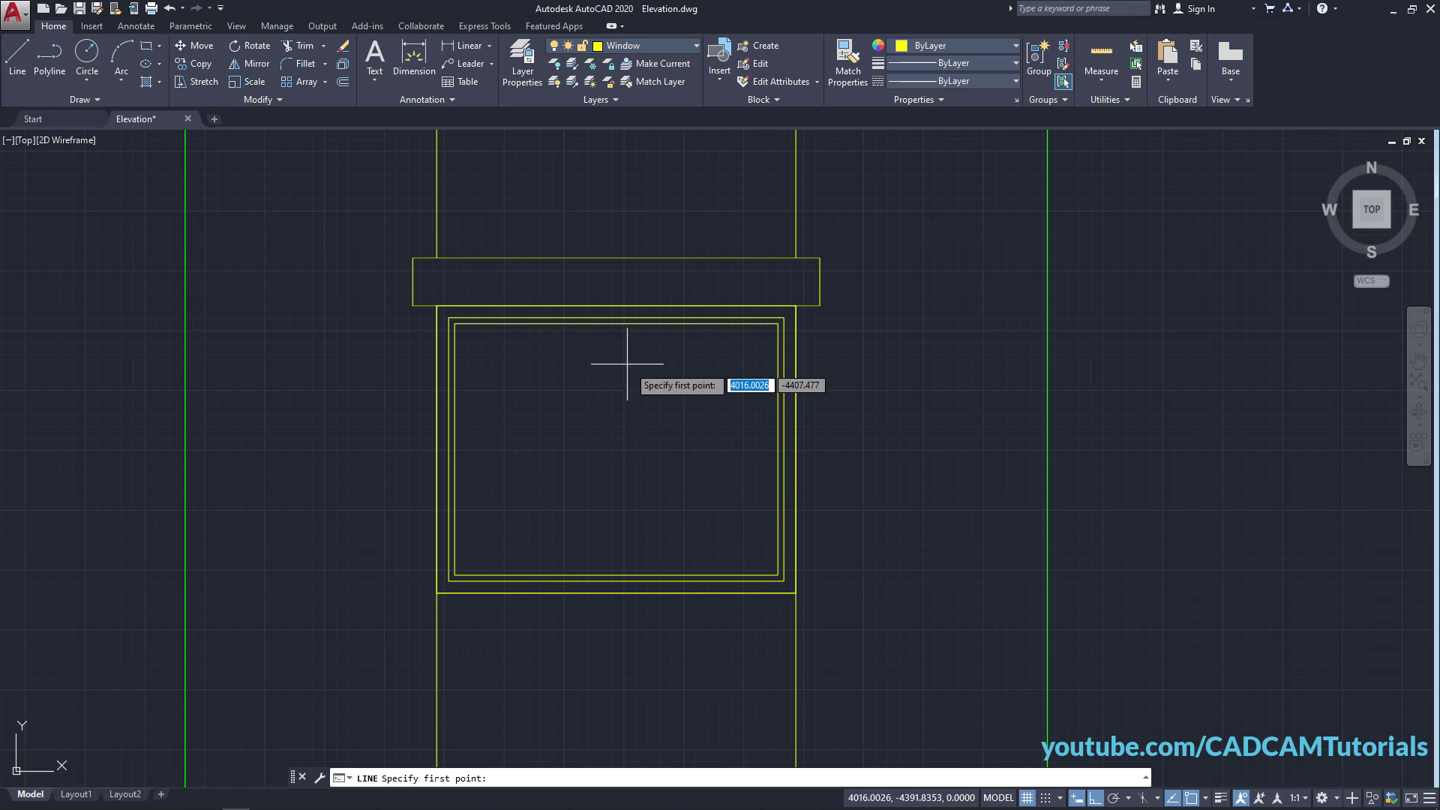
{"action": "left_click", "coordinate": [616, 318]}
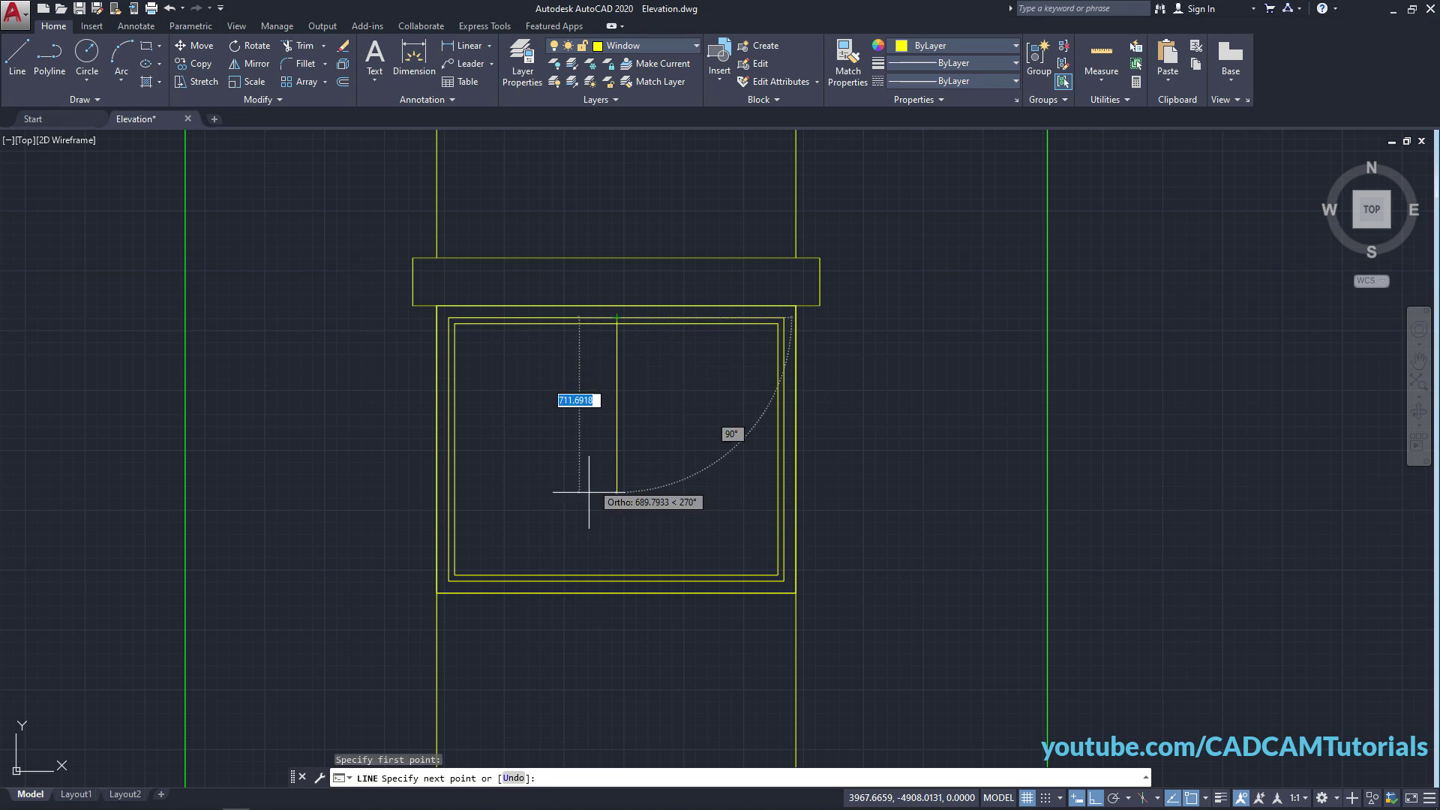
{"action": "left_click", "coordinate": [616, 581]}
{"action": "key", "text": "Return"}
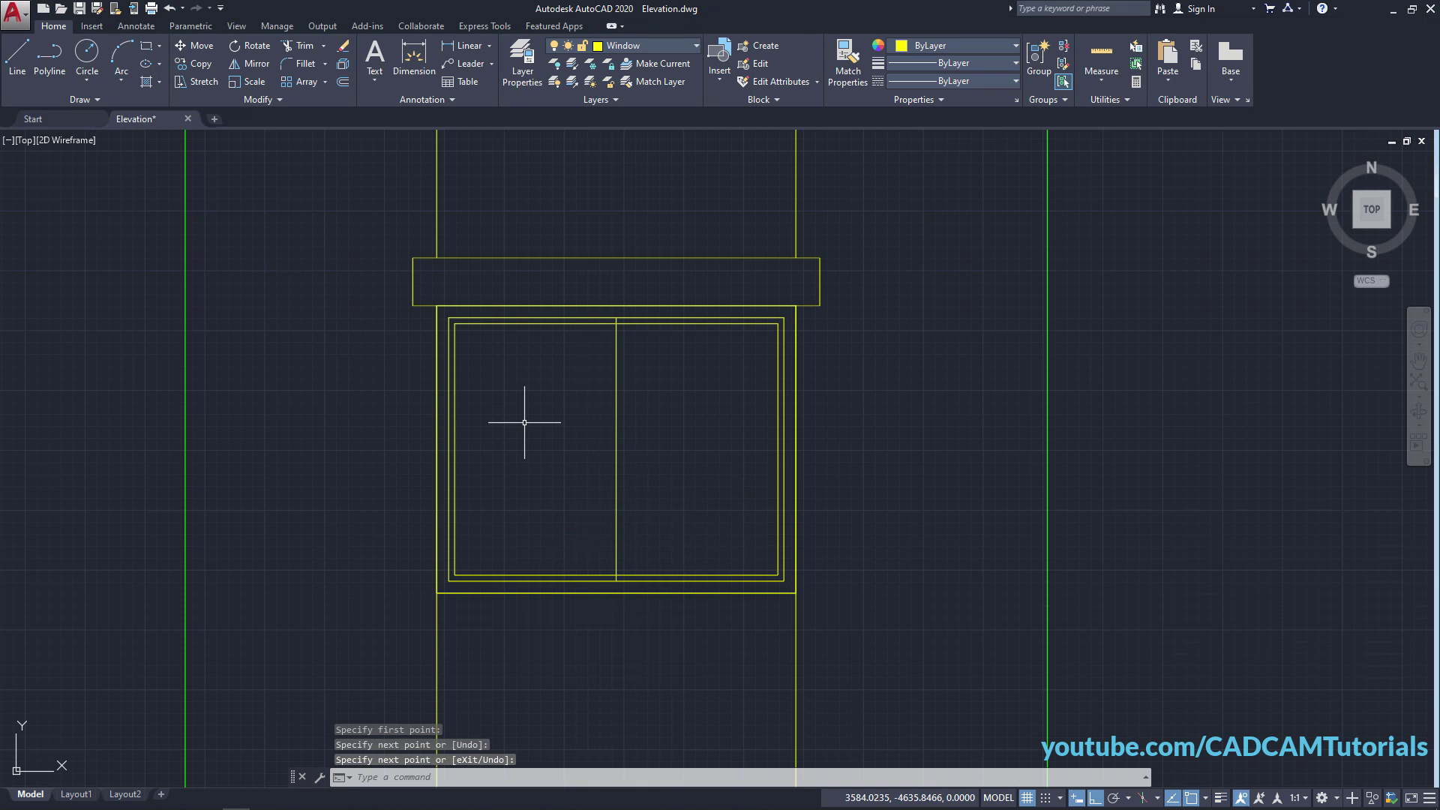
Offset the window's vertical centre line 25 to the left.
{"action": "key", "text": "Return"}
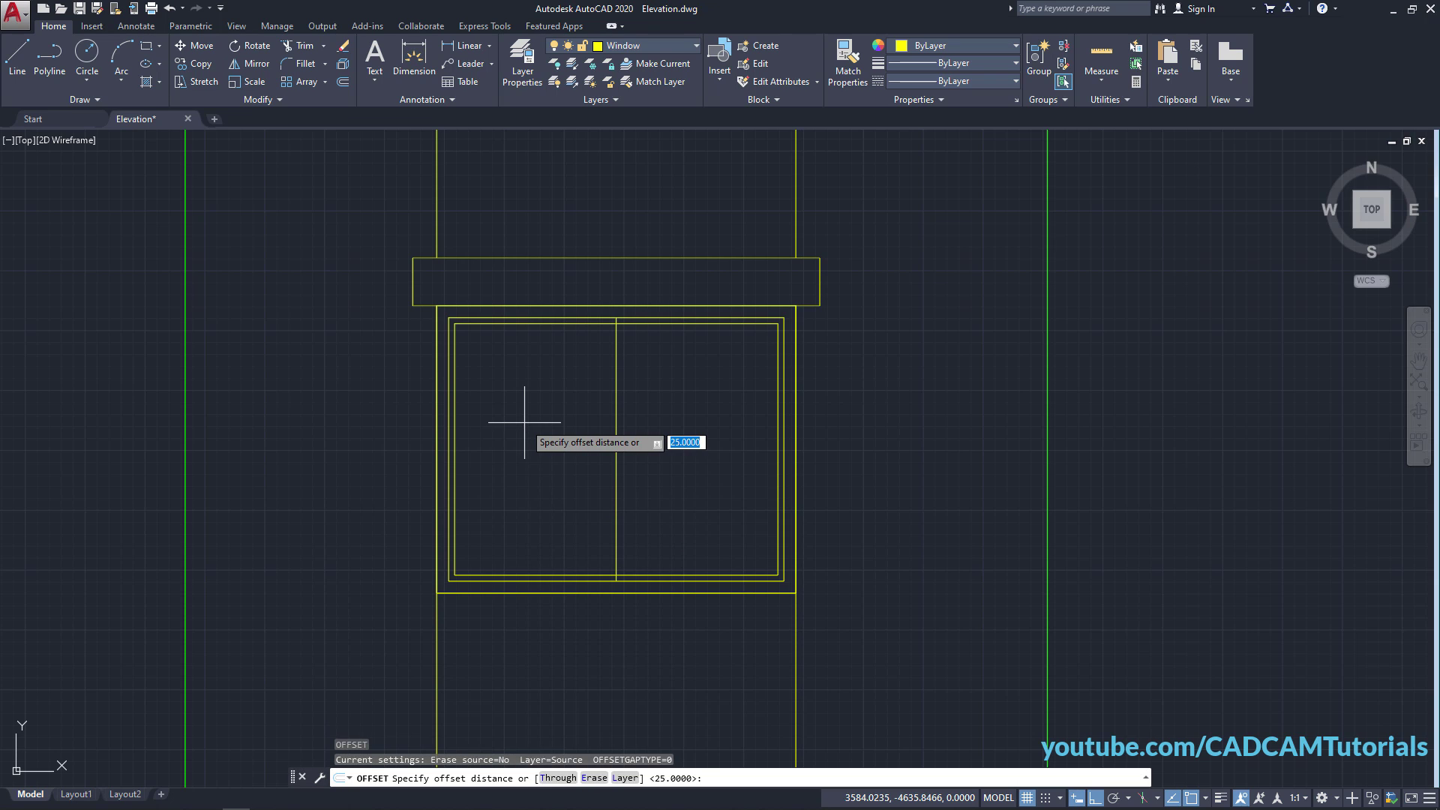
{"action": "key", "text": "Return"}
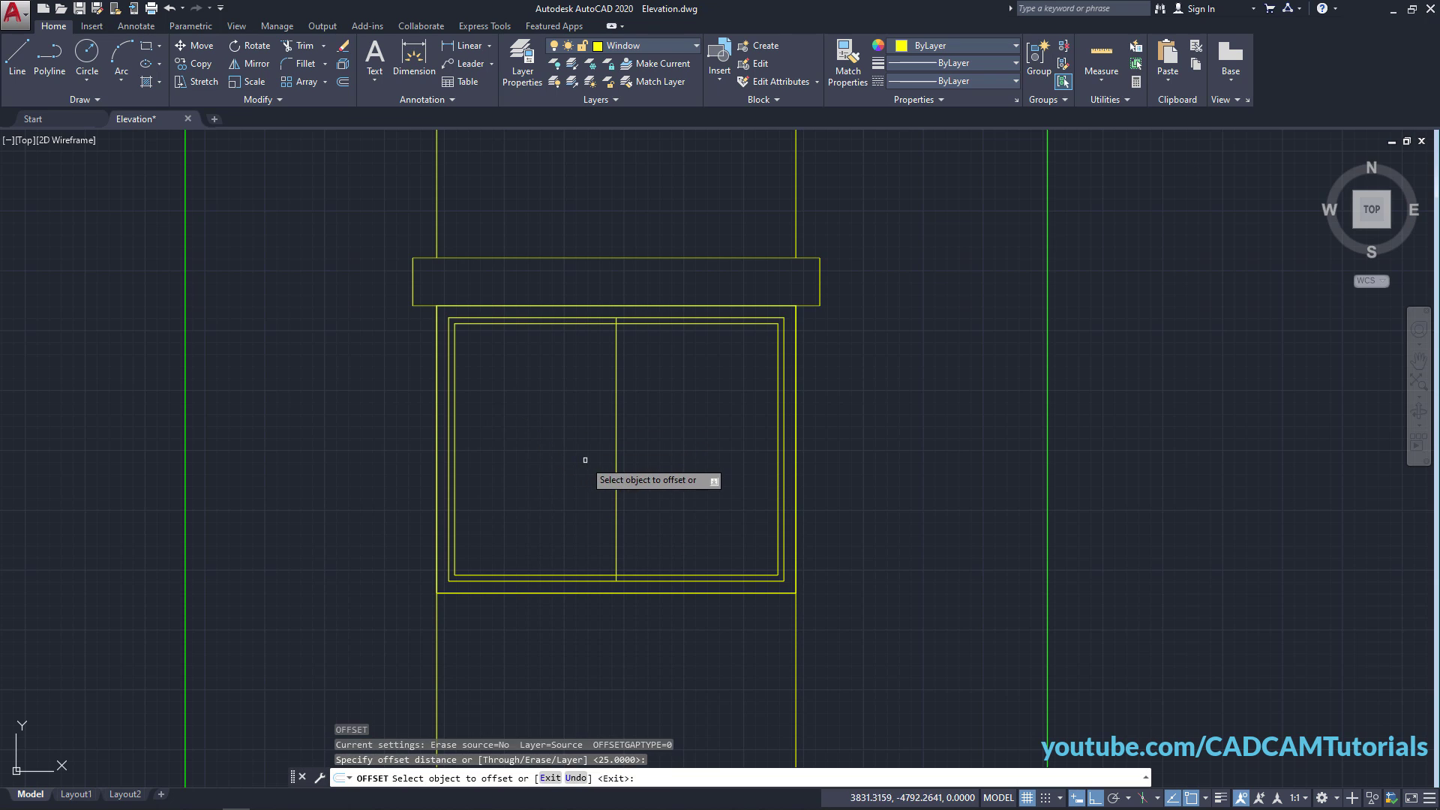
{"action": "left_click", "coordinate": [615, 458]}
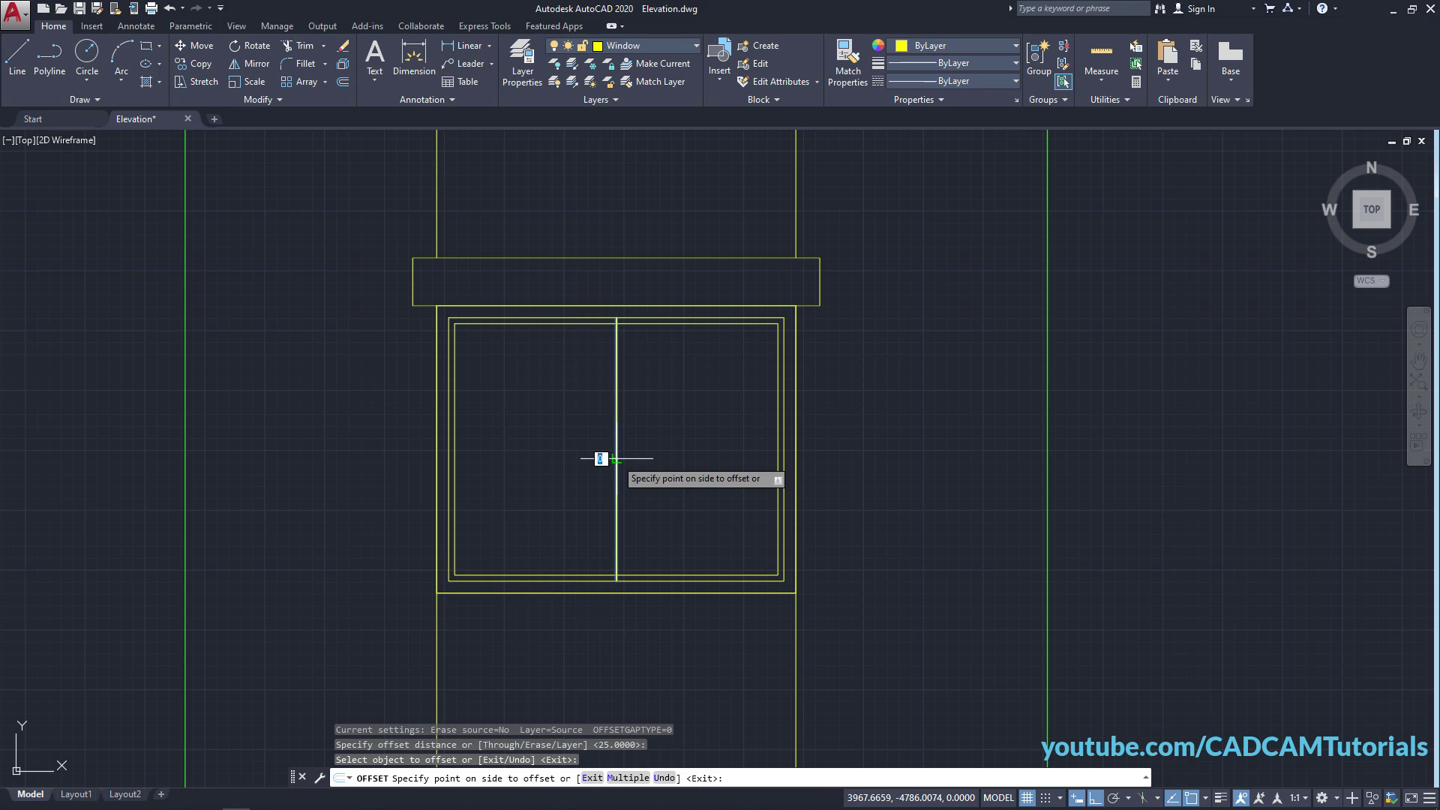
{"action": "left_click", "coordinate": [555, 464]}
{"action": "scroll", "coordinate": [624, 390], "scroll_direction": "up", "scroll_amount": 2}
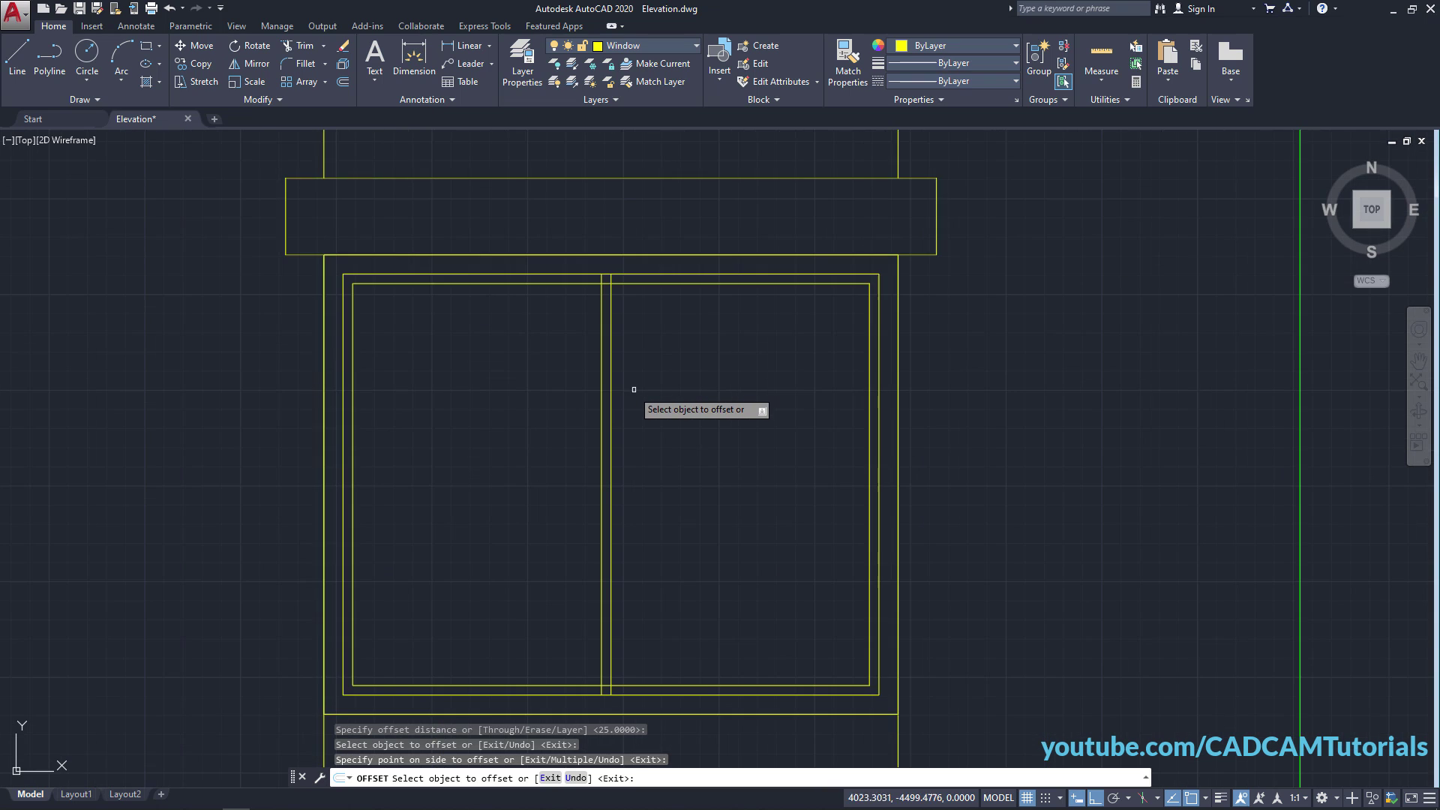
{"action": "key", "text": "Return"}
Trim the innermost rectangle between the two central vertical lines, and trim the left central line's ends beyond that rectangle.
{"action": "type", "text": "T"}
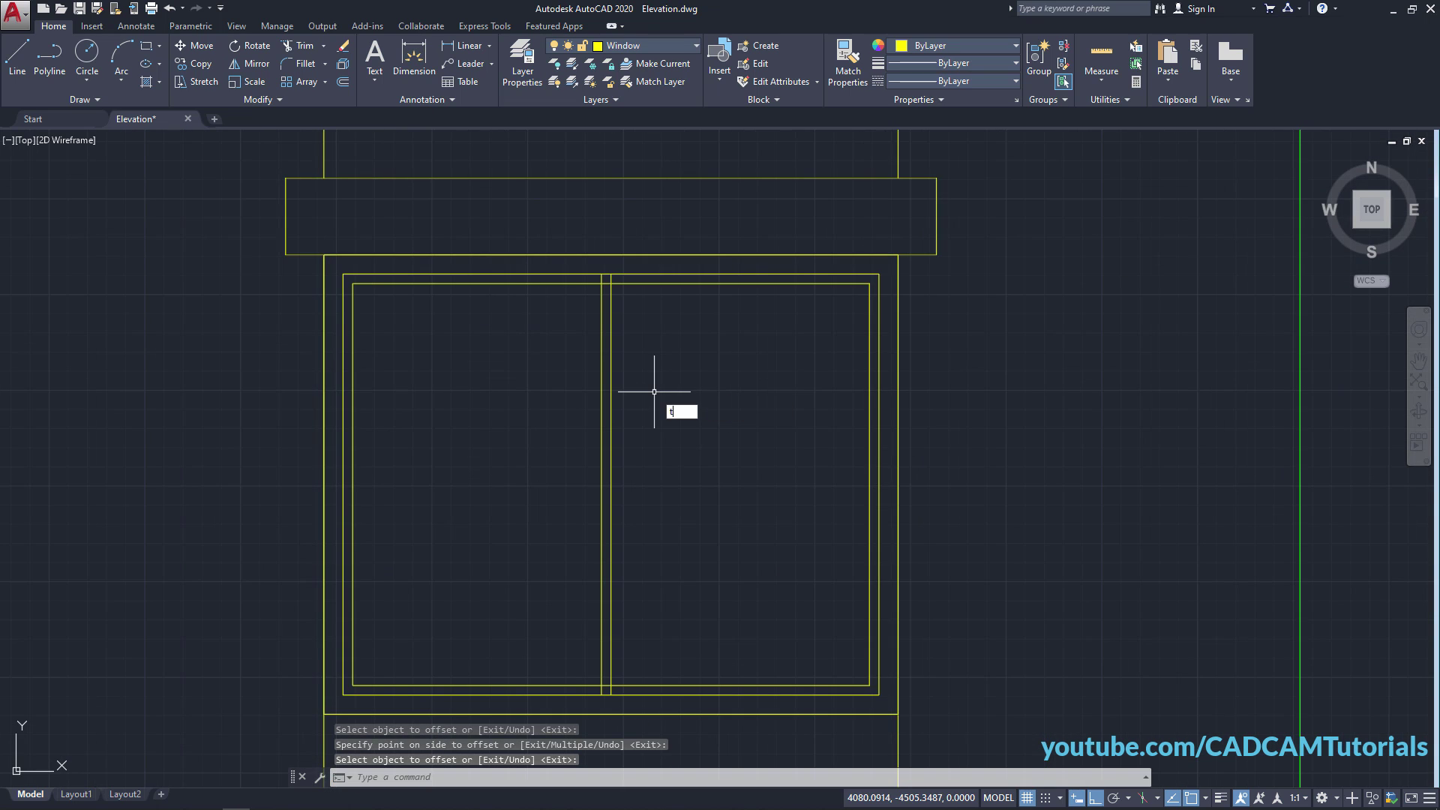
{"action": "type", "text": "r"}
{"action": "key", "text": "Return"}
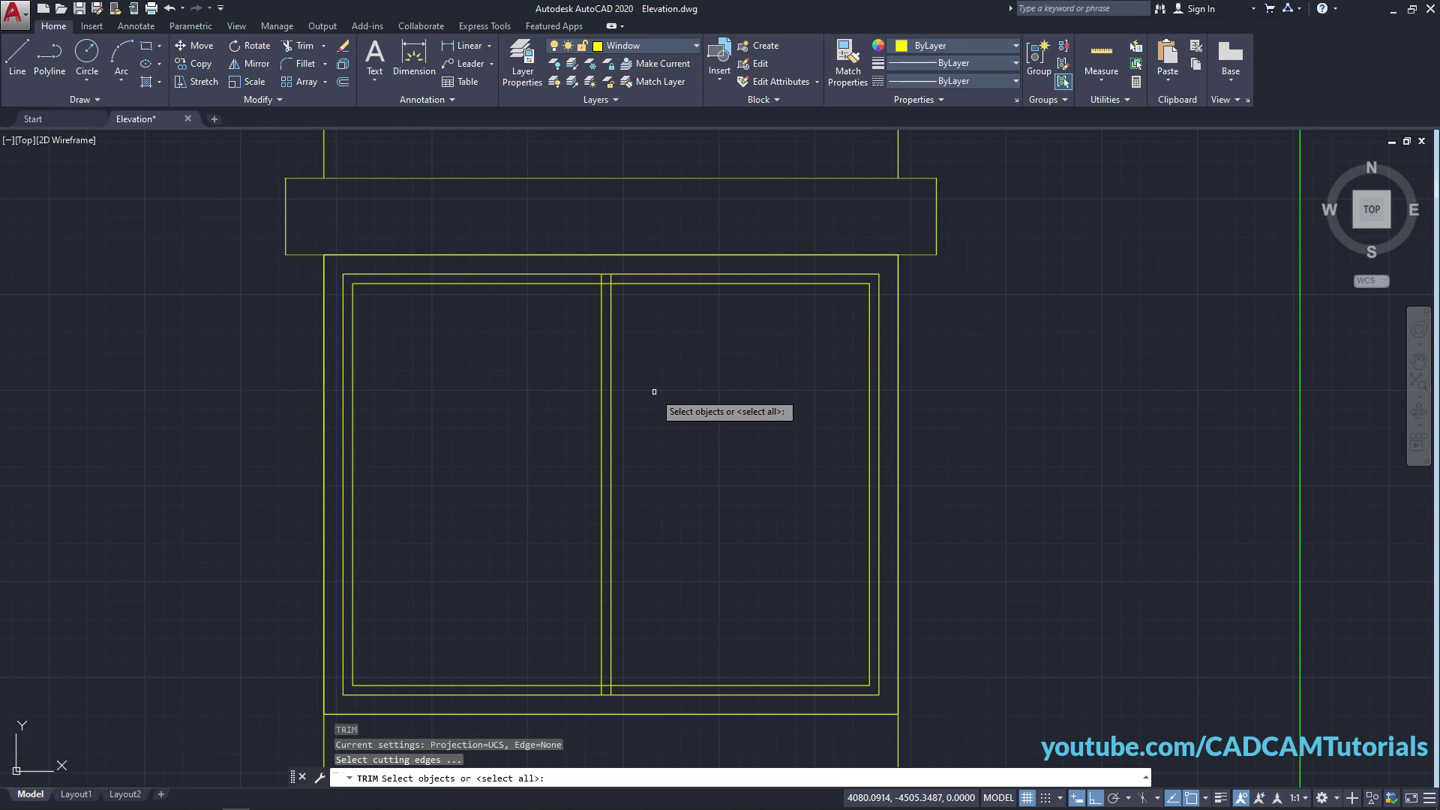
{"action": "key", "text": "Return"}
{"action": "left_click", "coordinate": [605, 283]}
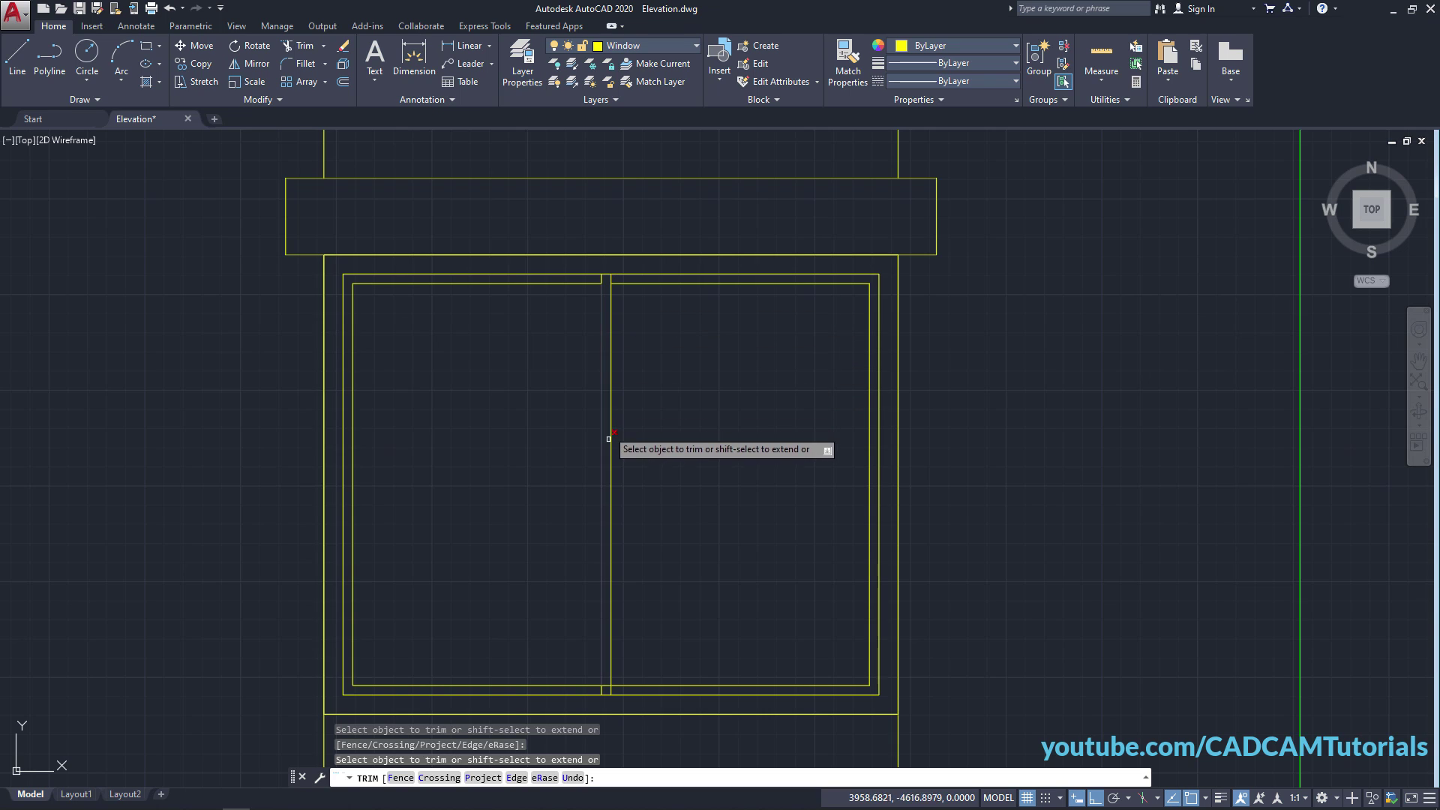
{"action": "left_click", "coordinate": [606, 684]}
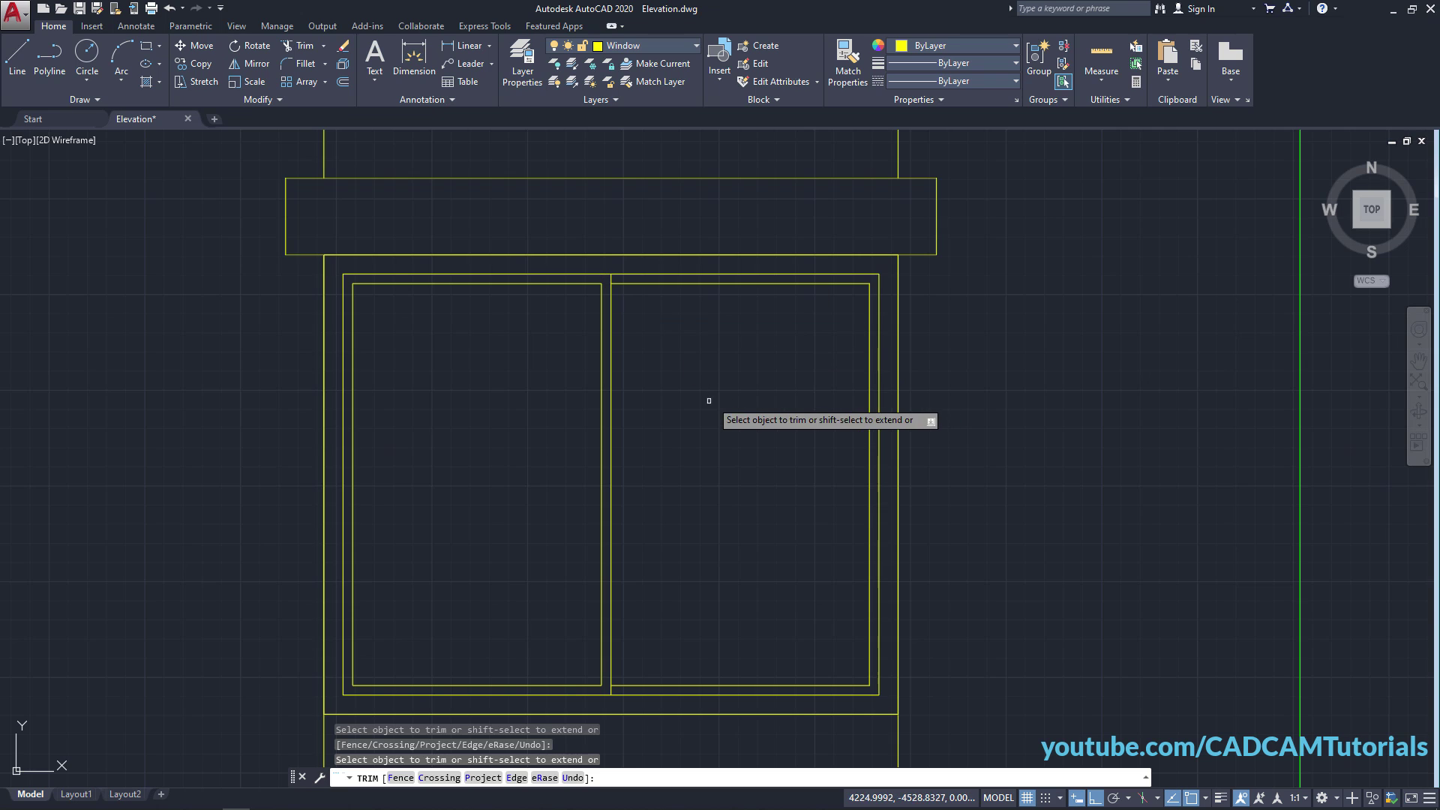
{"action": "key", "text": "Return"}
Switch to the front elevation PDF in Adobe Reader, examine the glass marks in the window panes, and return to the AutoCAD window.
{"action": "scroll", "coordinate": [708, 342], "scroll_direction": "down", "scroll_amount": 3}
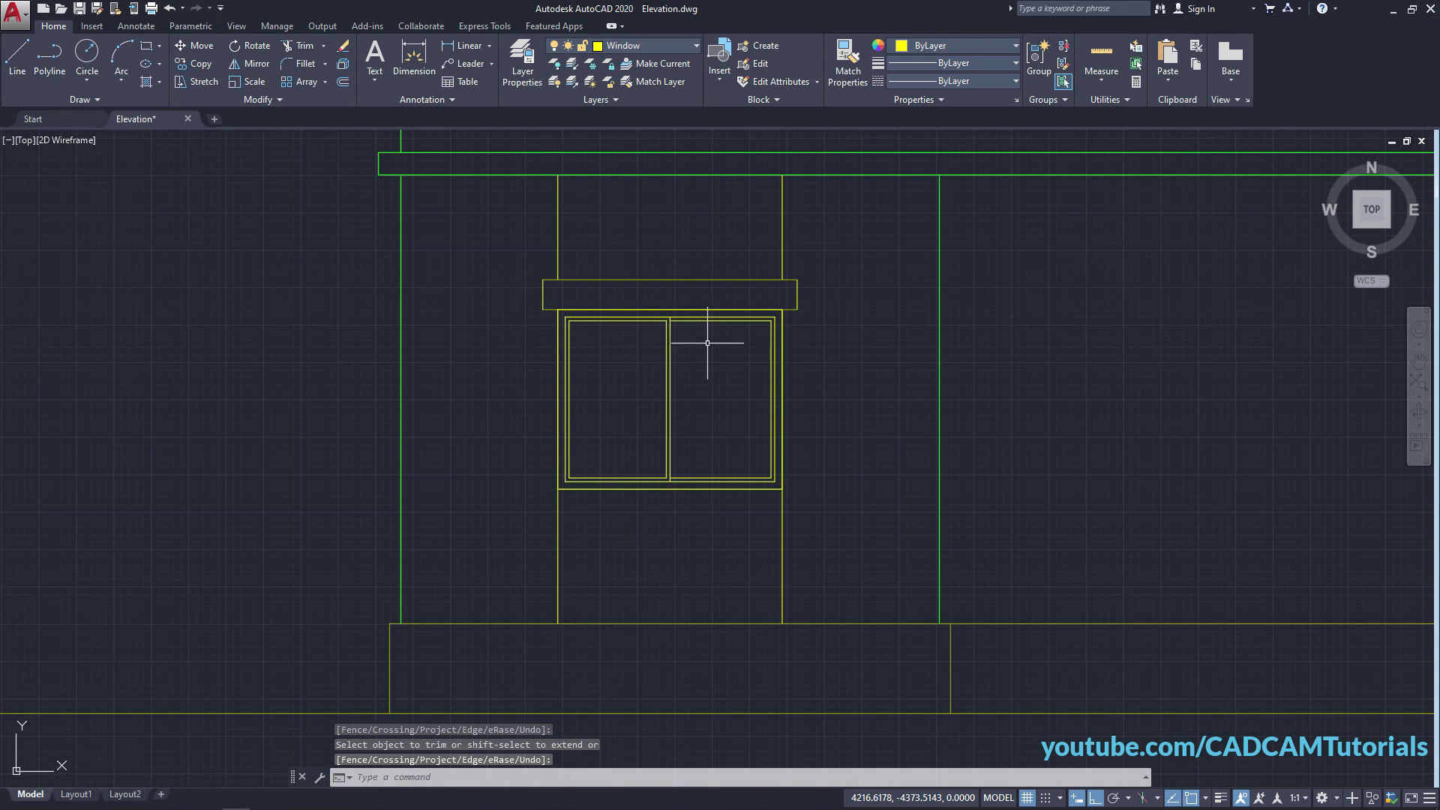
{"action": "middle_click_drag", "start_coordinate": [810, 397], "coordinate": [781, 398]}
{"action": "key", "text": "alt+Tab"}
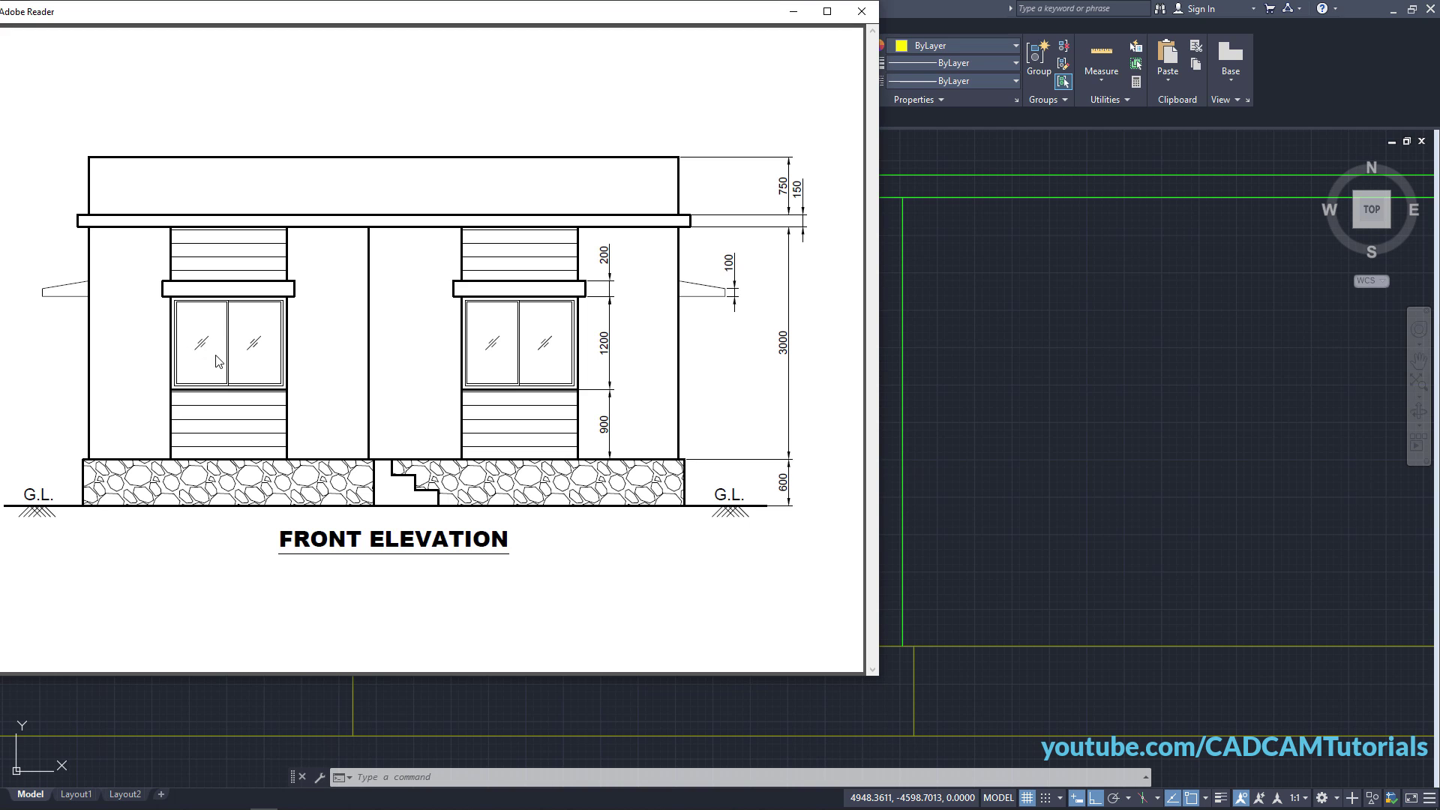
{"action": "key", "text": "alt+Tab"}
{"action": "scroll", "coordinate": [572, 408], "scroll_direction": "up", "scroll_amount": 5}
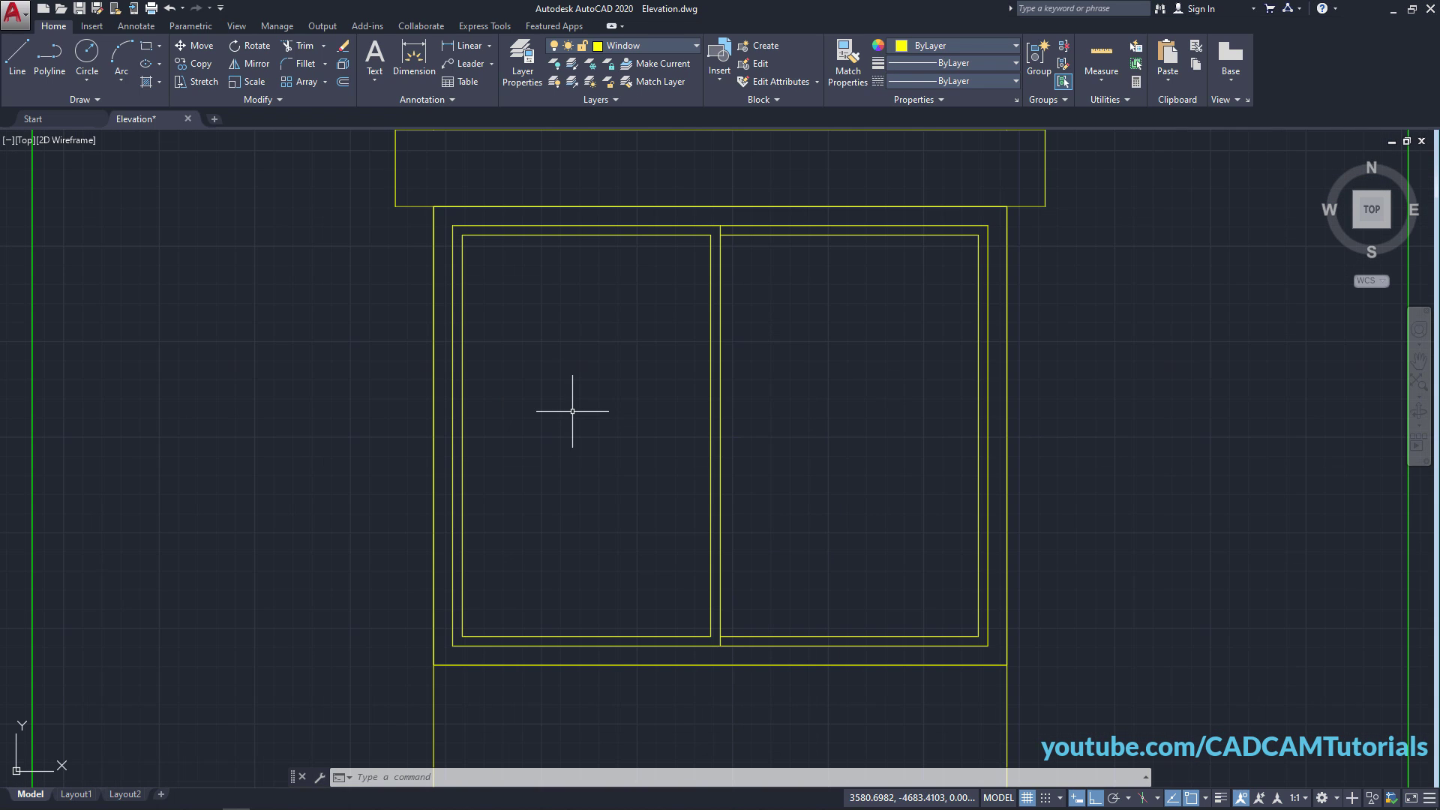
{"action": "middle_click_drag", "start_coordinate": [687, 367], "coordinate": [742, 412]}
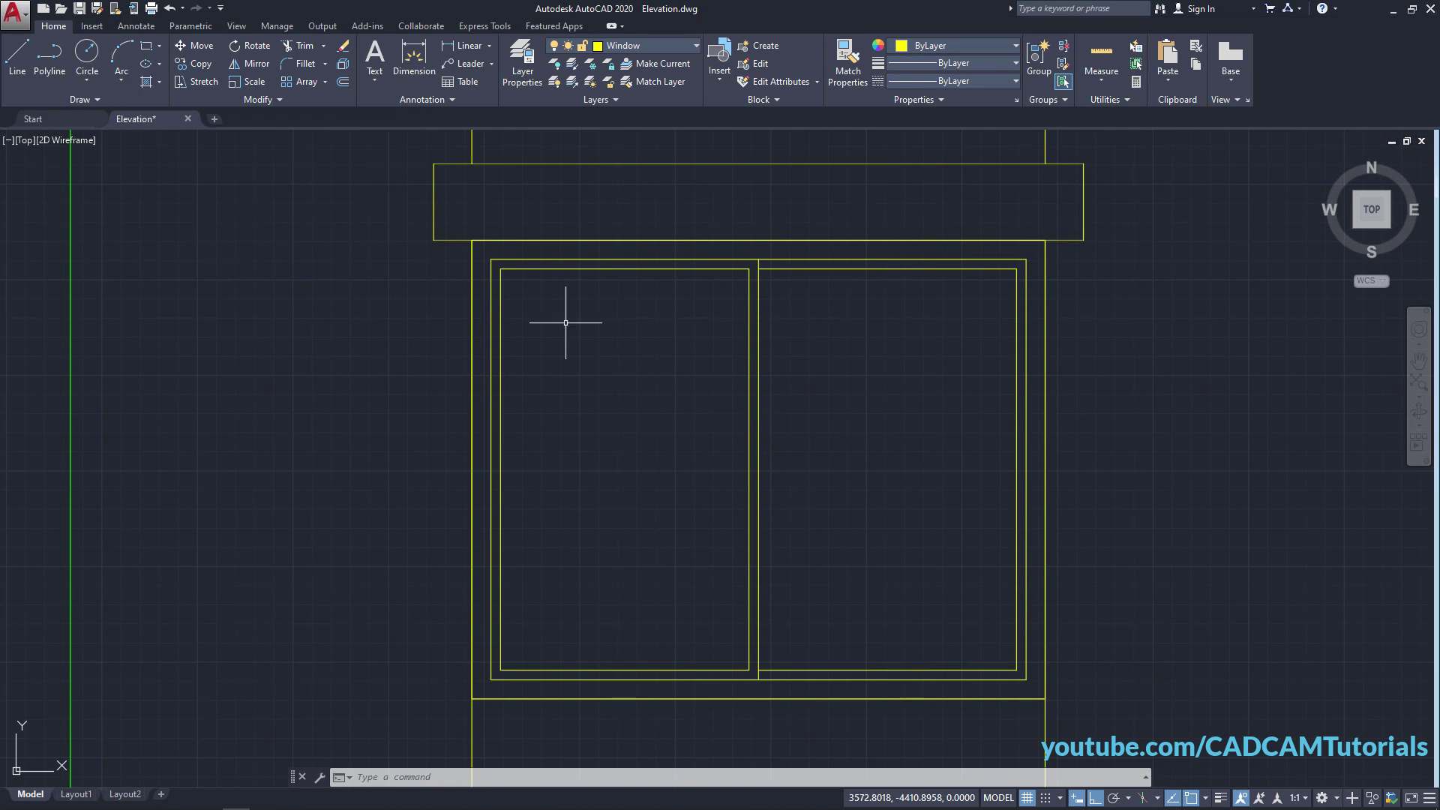
Draw a glass mark line 200 long at 45° inside the left window pane, with Ortho turned off.
{"action": "left_click", "coordinate": [17, 58]}
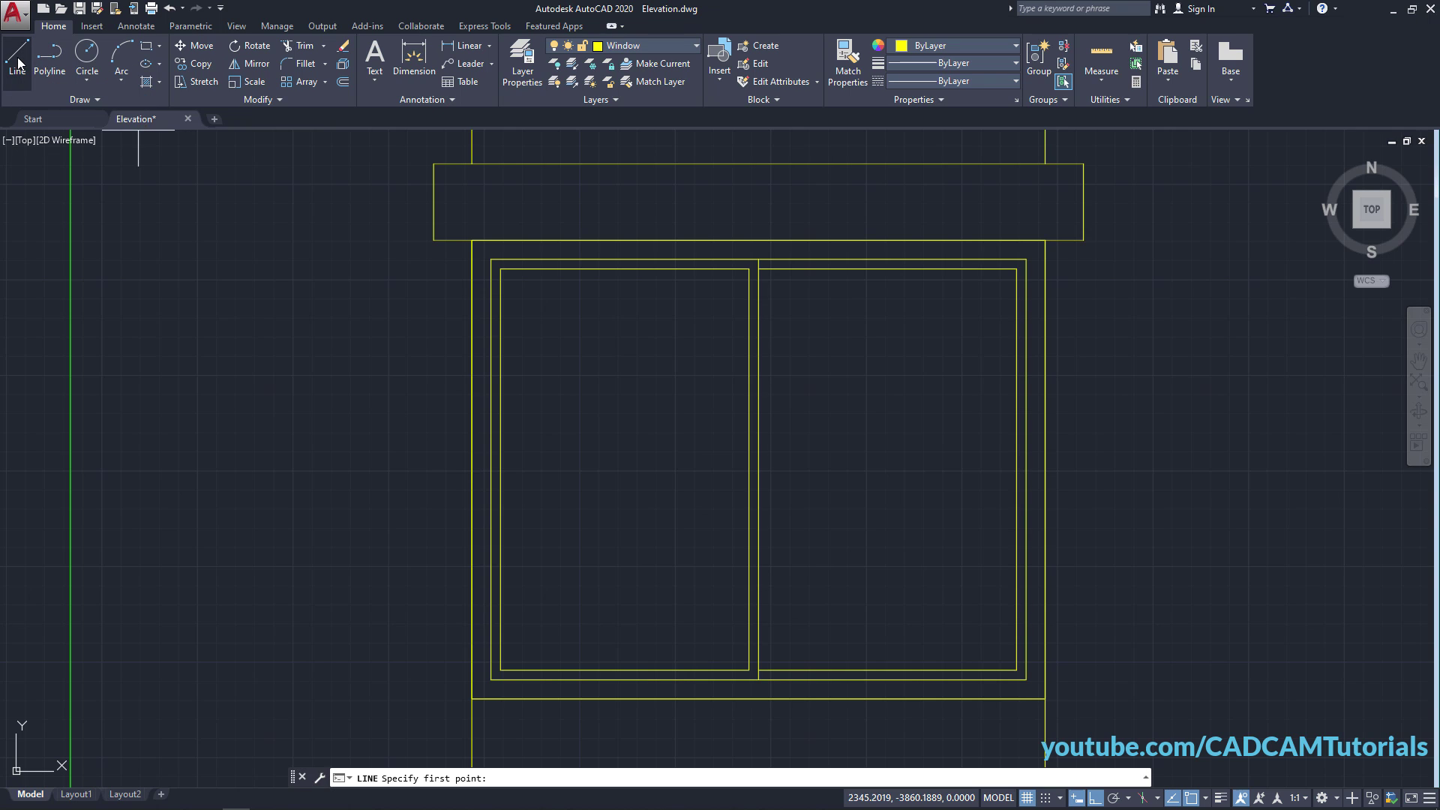
{"action": "left_click", "coordinate": [599, 513]}
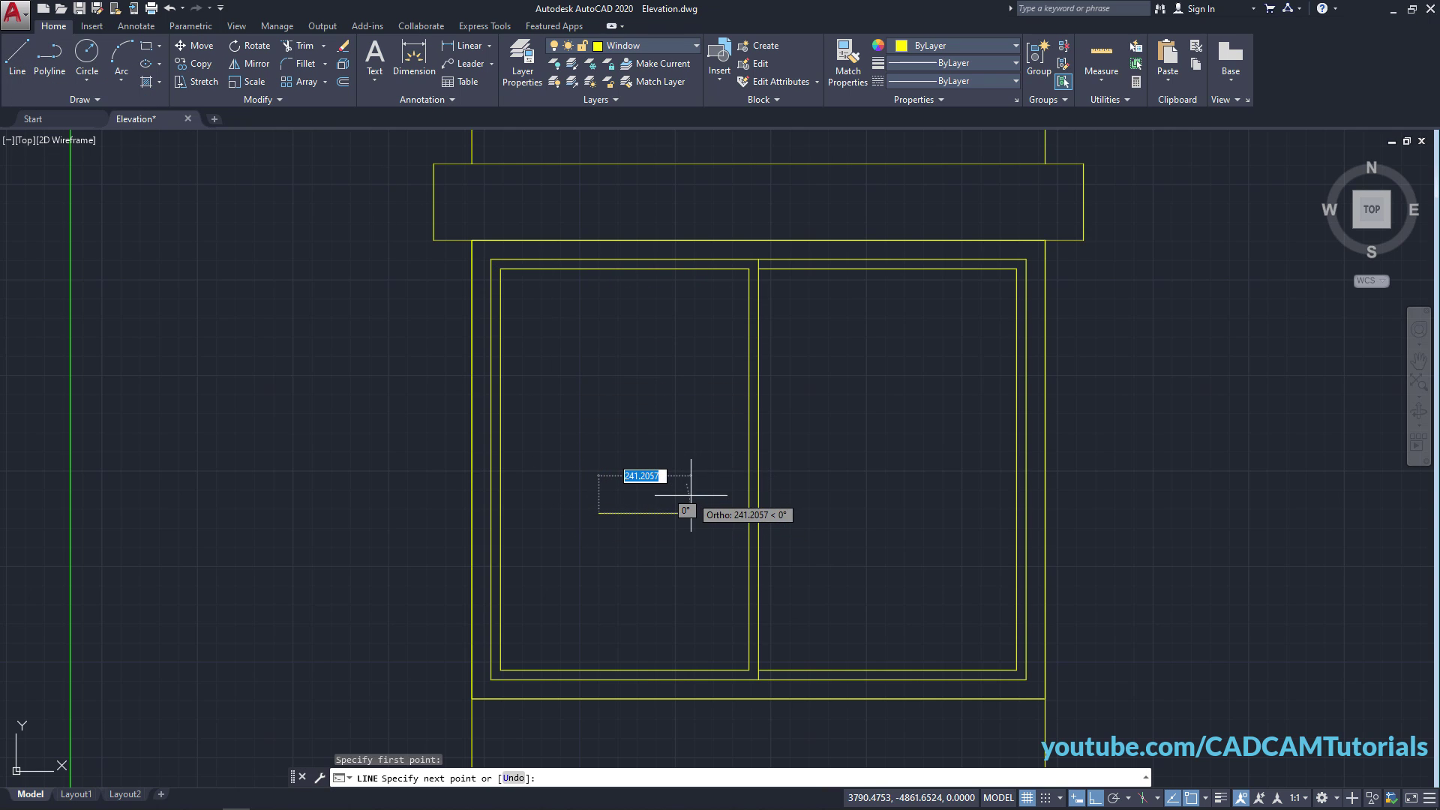
{"action": "left_click", "coordinate": [1096, 798]}
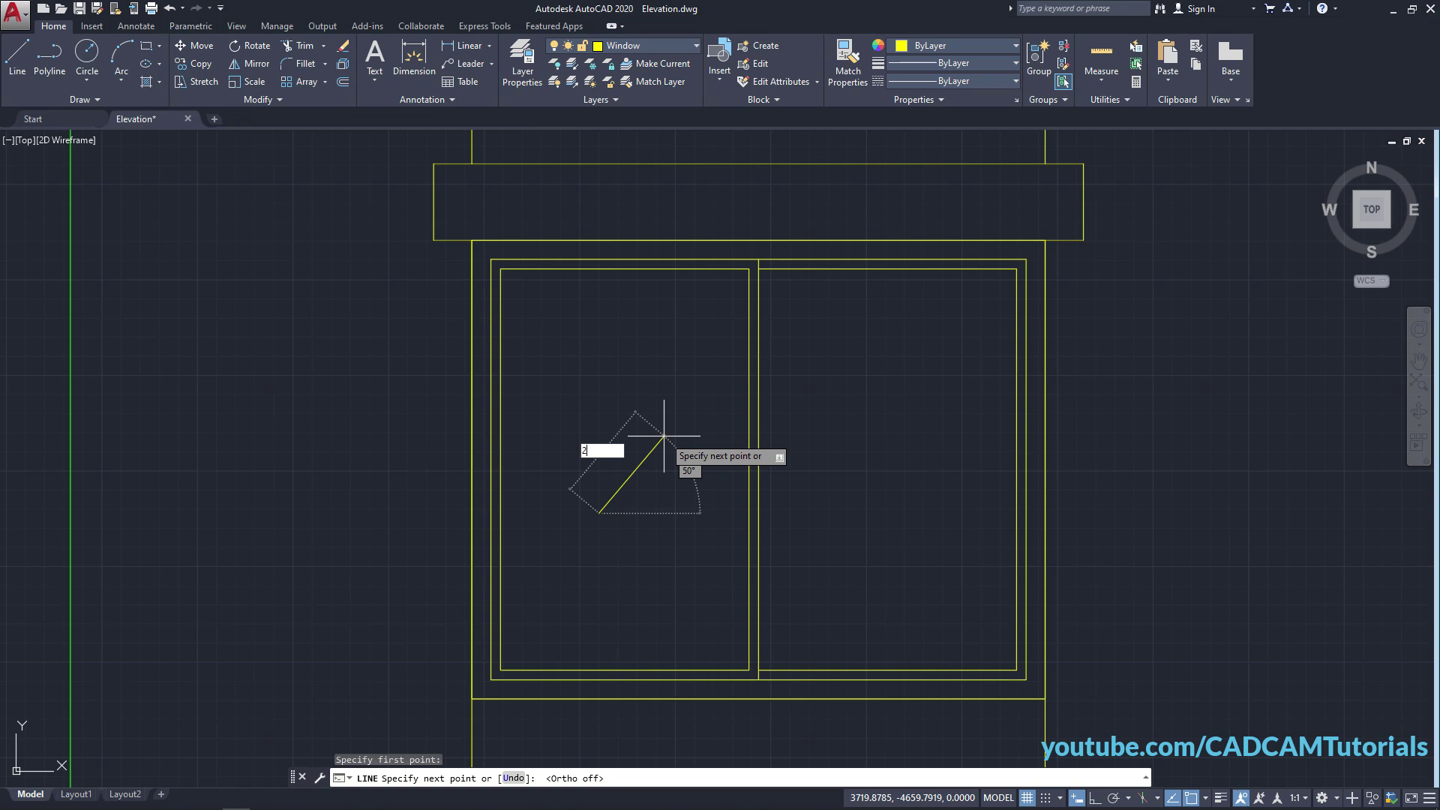
{"action": "type", "text": "0"}
{"action": "key", "text": "Tab"}
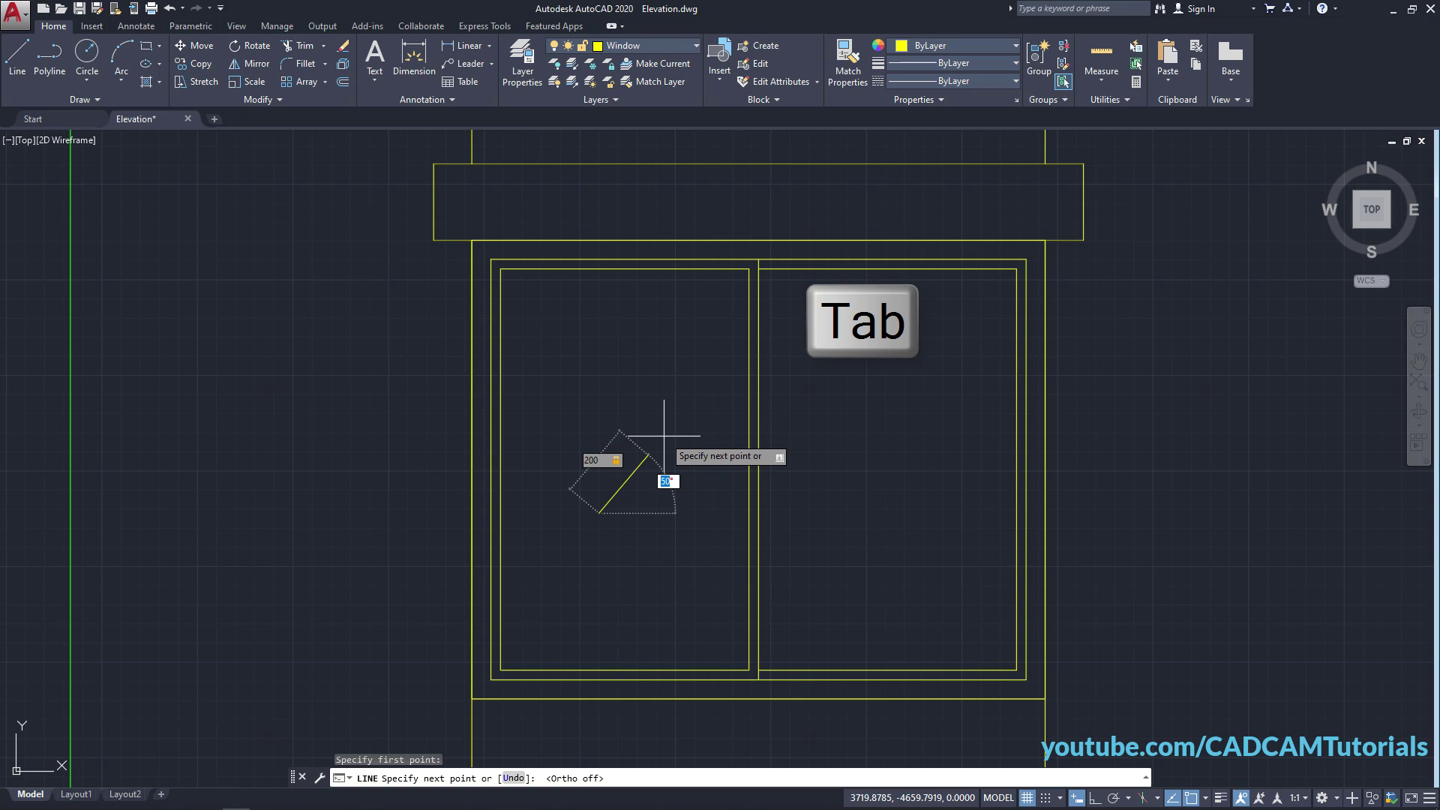
{"action": "type", "text": "4"}
{"action": "key", "text": "Return"}
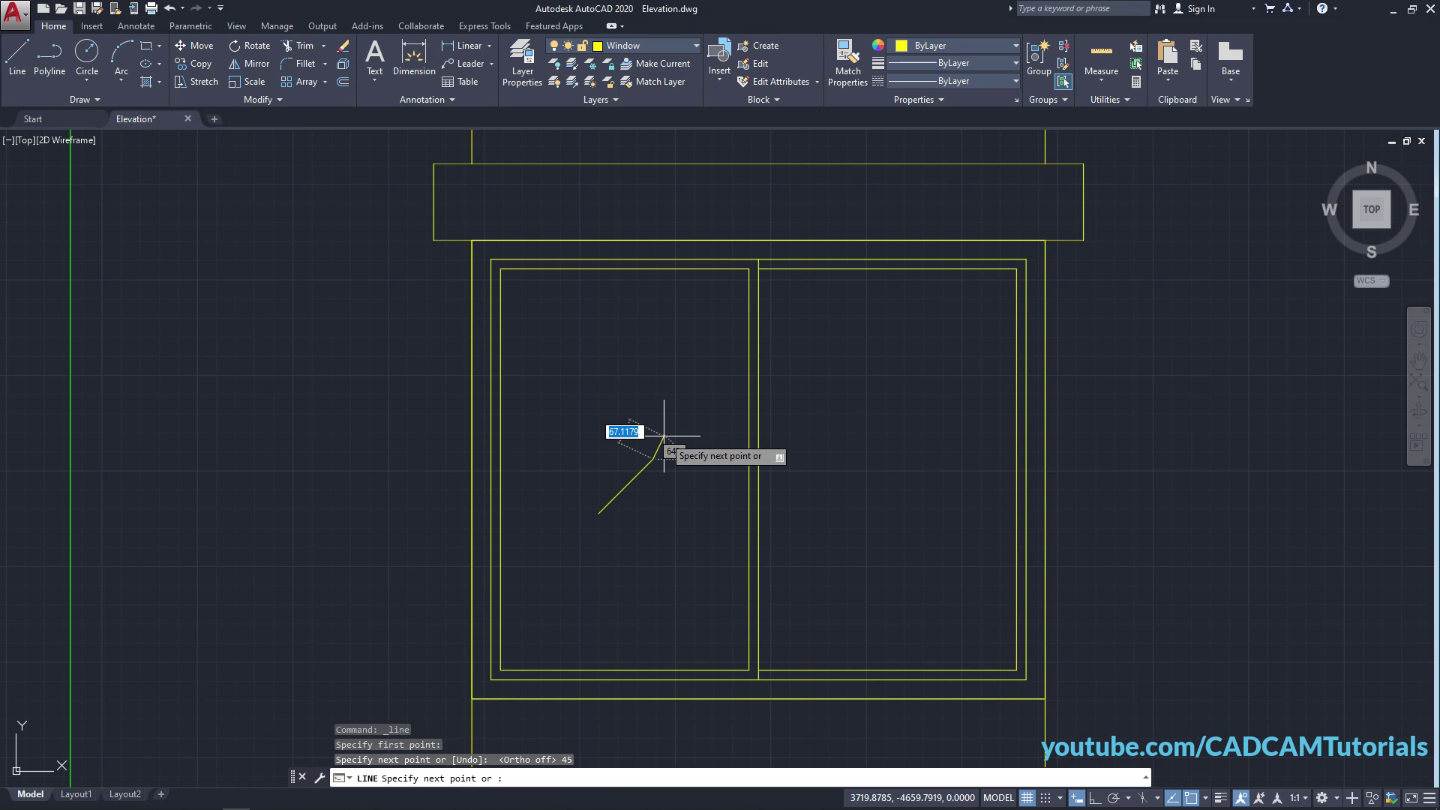
{"action": "key", "text": "Return"}
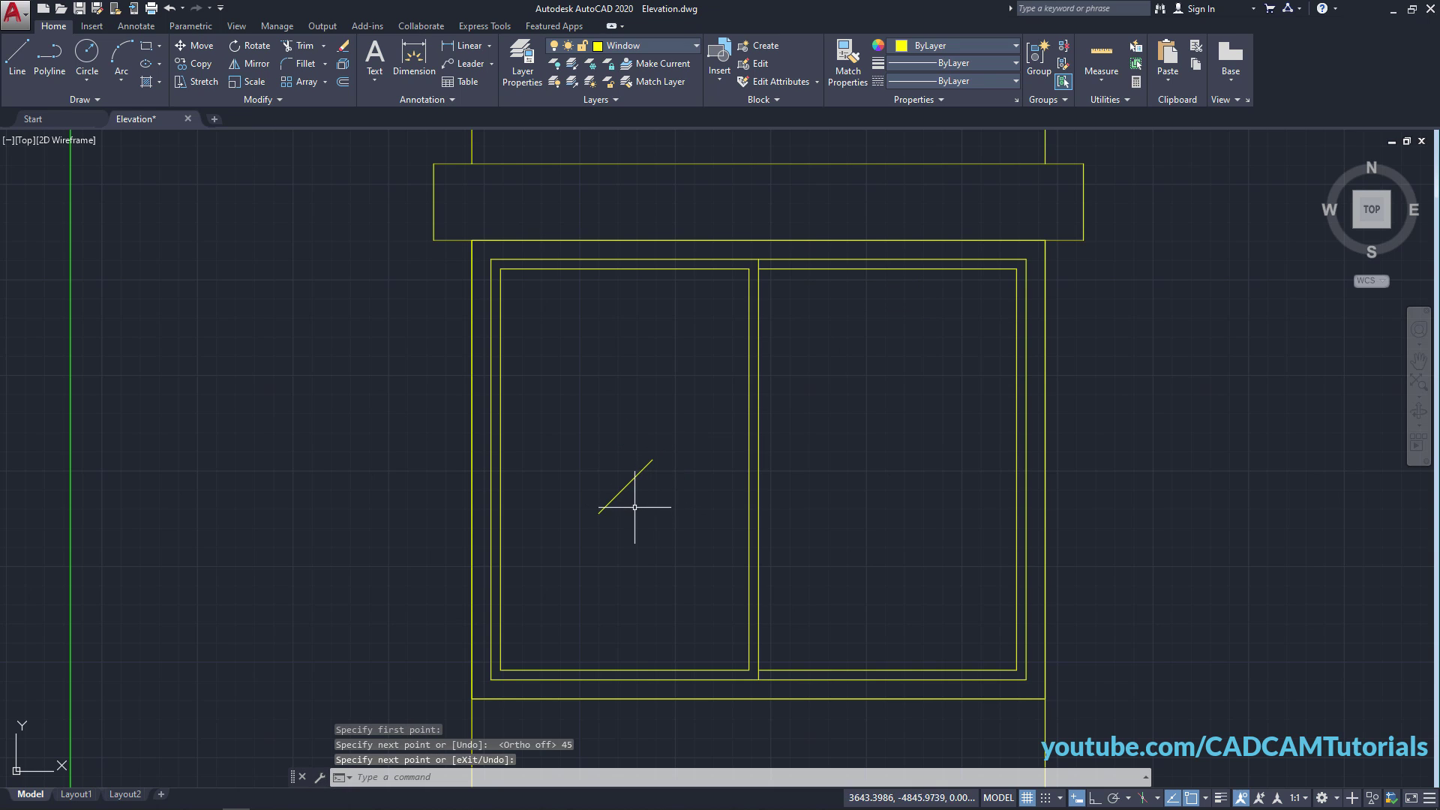
Offset the diagonal glass line by 25 to each side, using the Through option.
{"action": "scroll", "coordinate": [635, 507], "scroll_direction": "up", "scroll_amount": 2}
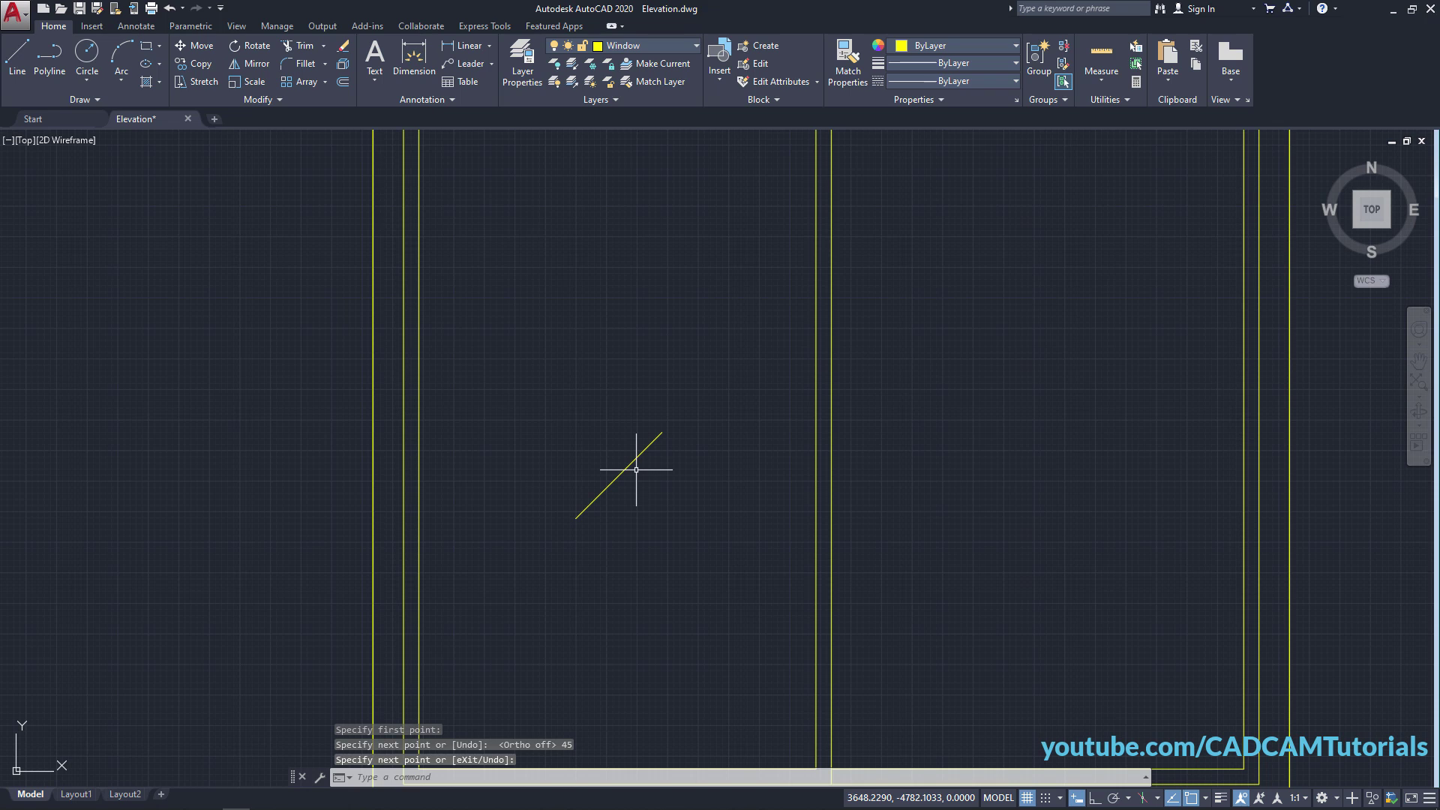
{"action": "left_click", "coordinate": [343, 84]}
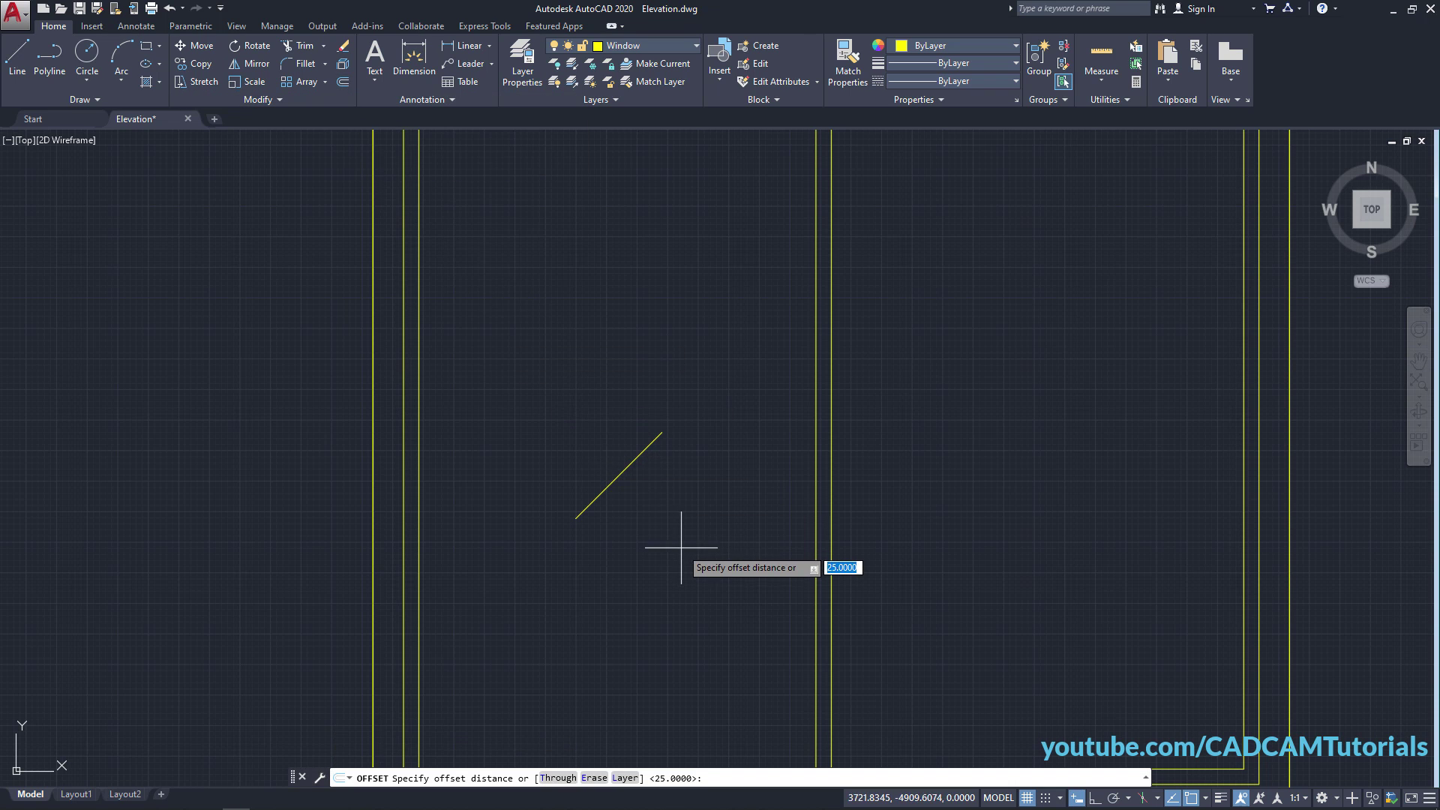
{"action": "type", "text": "T"}
{"action": "key", "text": "Return"}
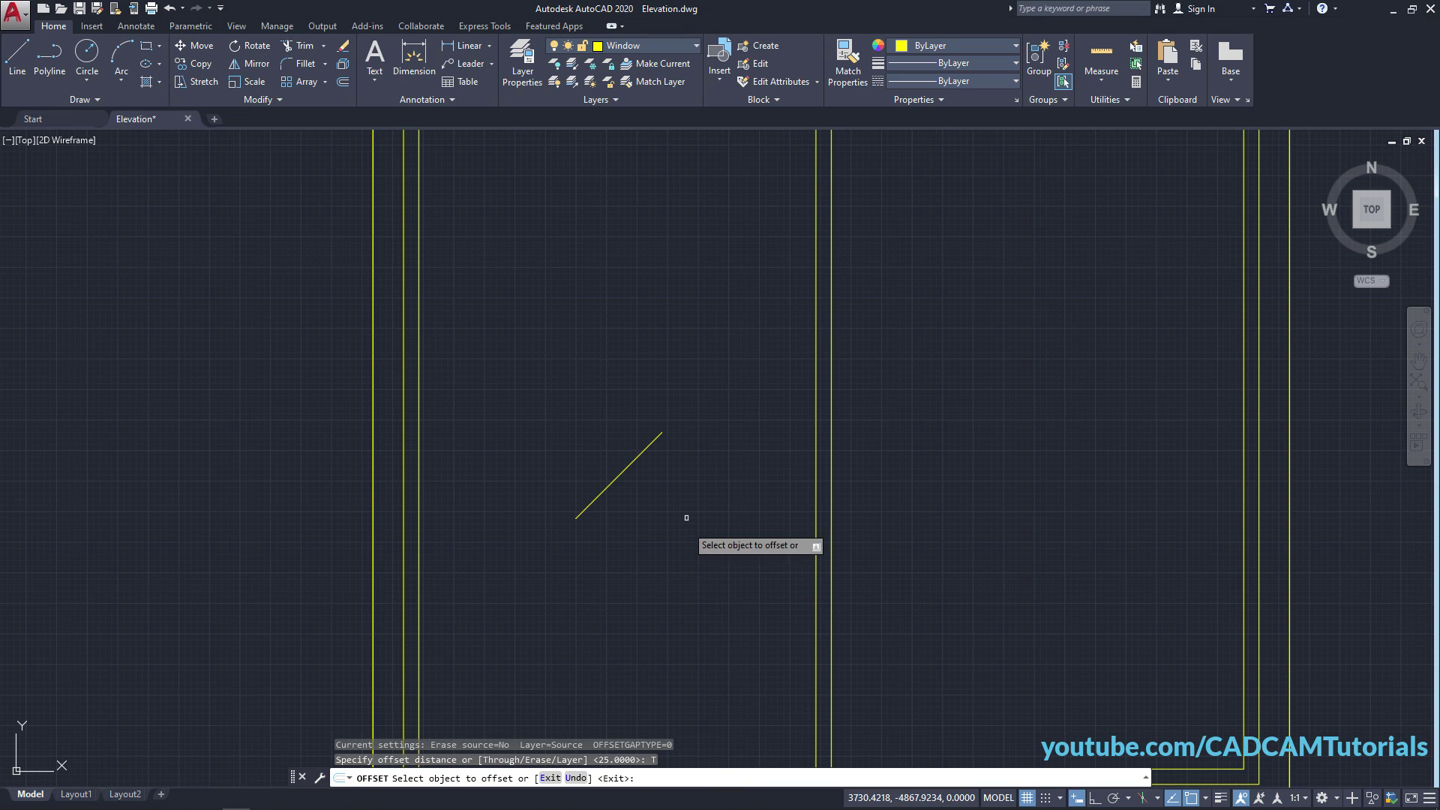
{"action": "left_click", "coordinate": [620, 485]}
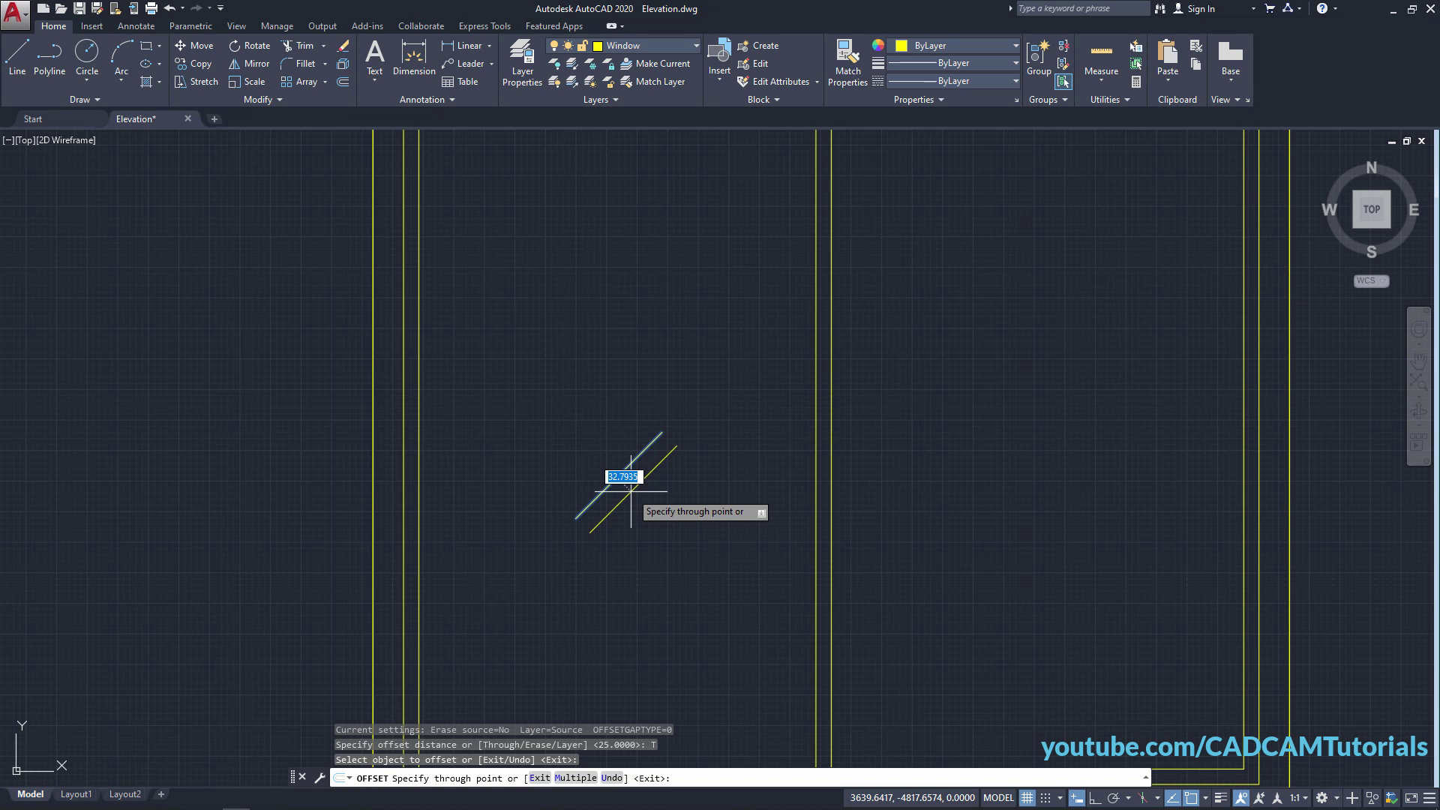
{"action": "key", "text": "Return"}
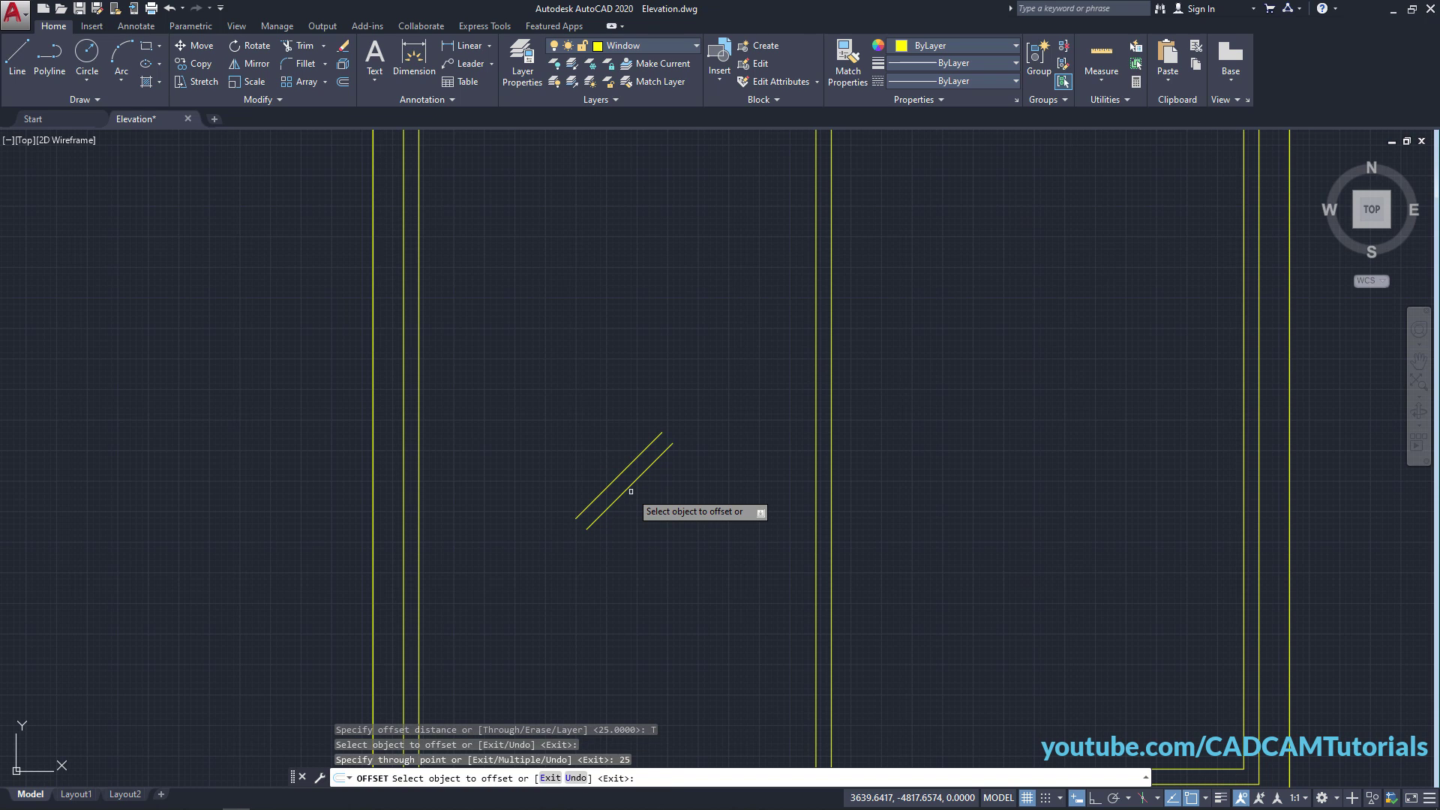
{"action": "left_click", "coordinate": [617, 477]}
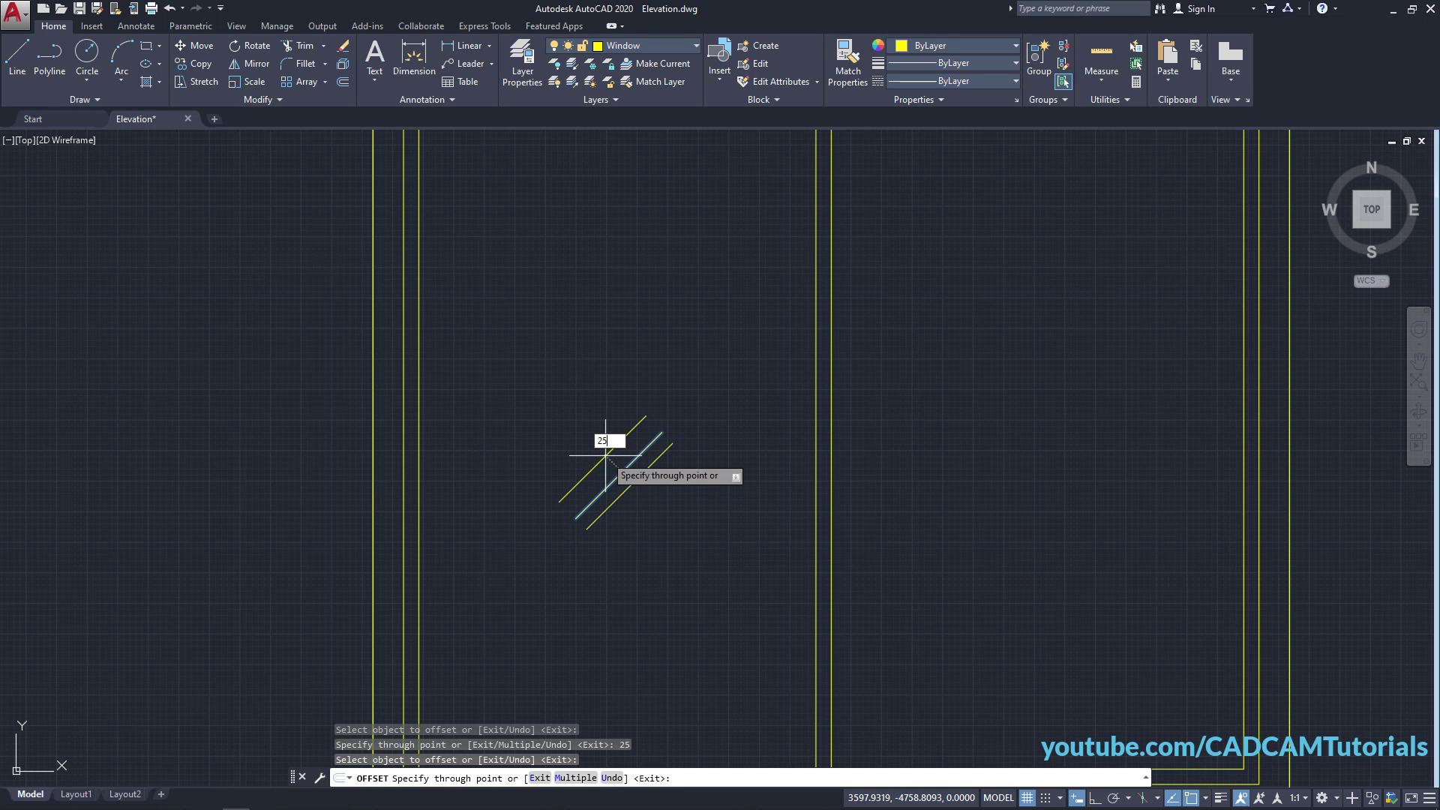
{"action": "type", "text": "25"}
{"action": "key", "text": "Return"}
{"action": "key", "text": "Return"}
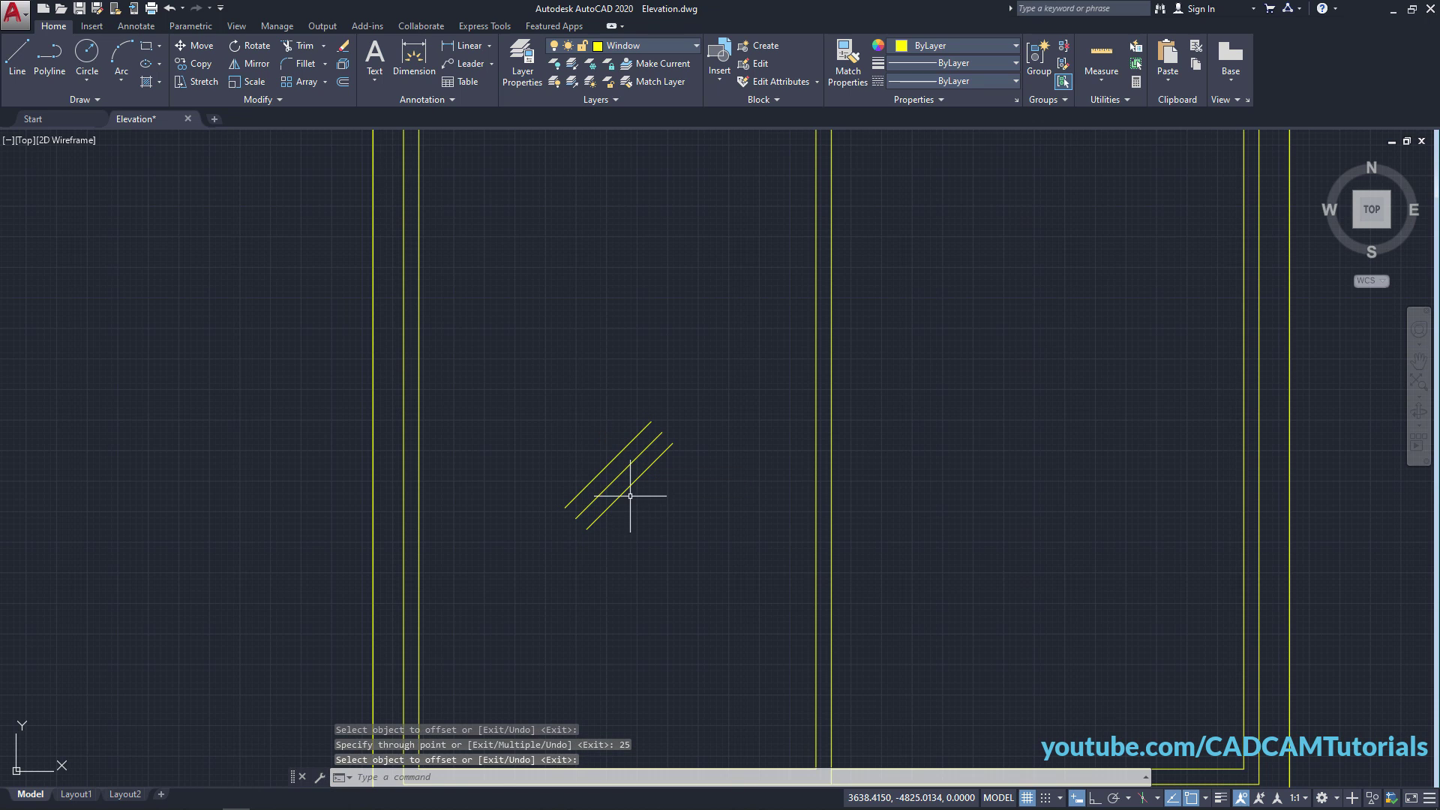
Break both ends off the lower offset line of the glass mark, keeping only its middle portion.
{"action": "scroll", "coordinate": [636, 492], "scroll_direction": "up", "scroll_amount": 2}
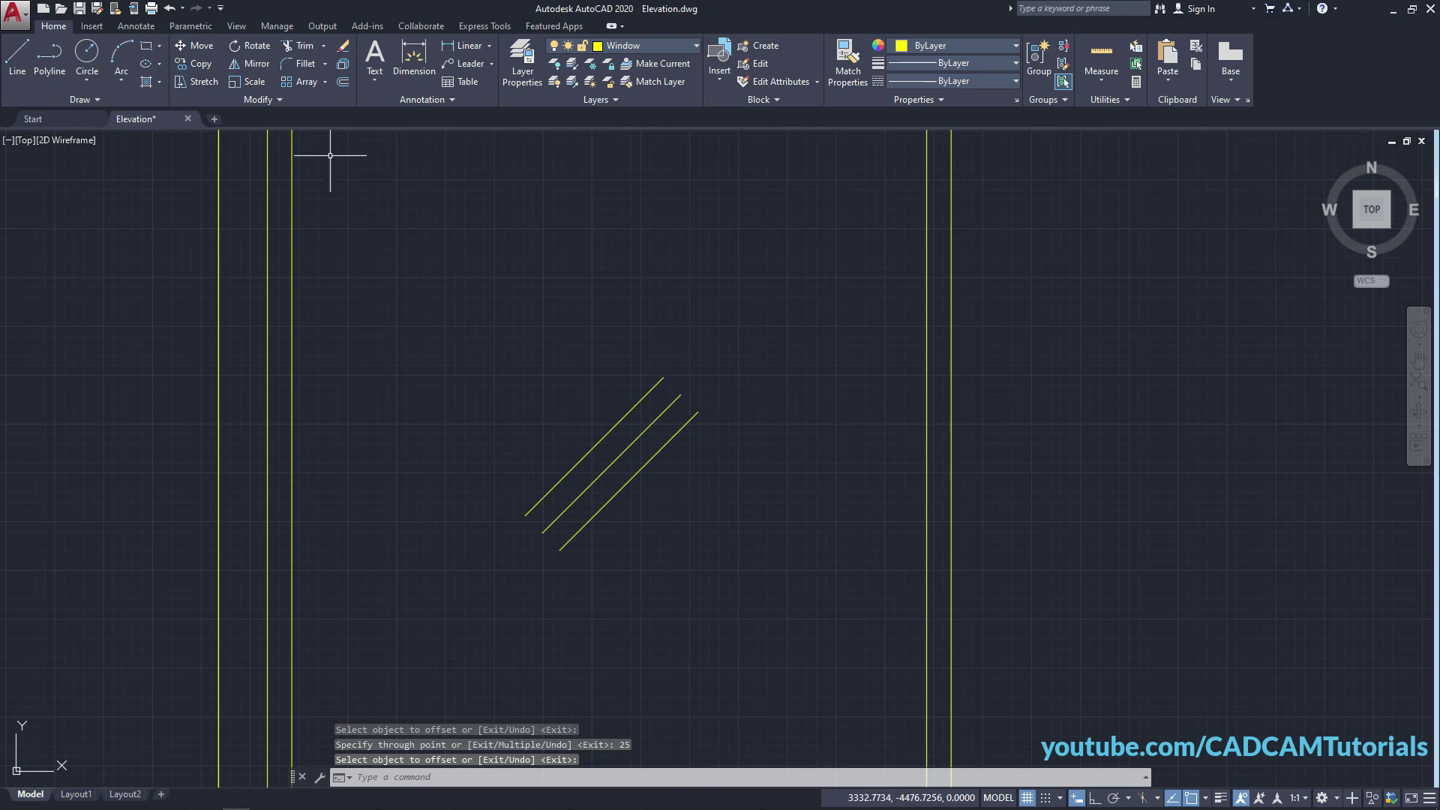
{"action": "left_click", "coordinate": [276, 101]}
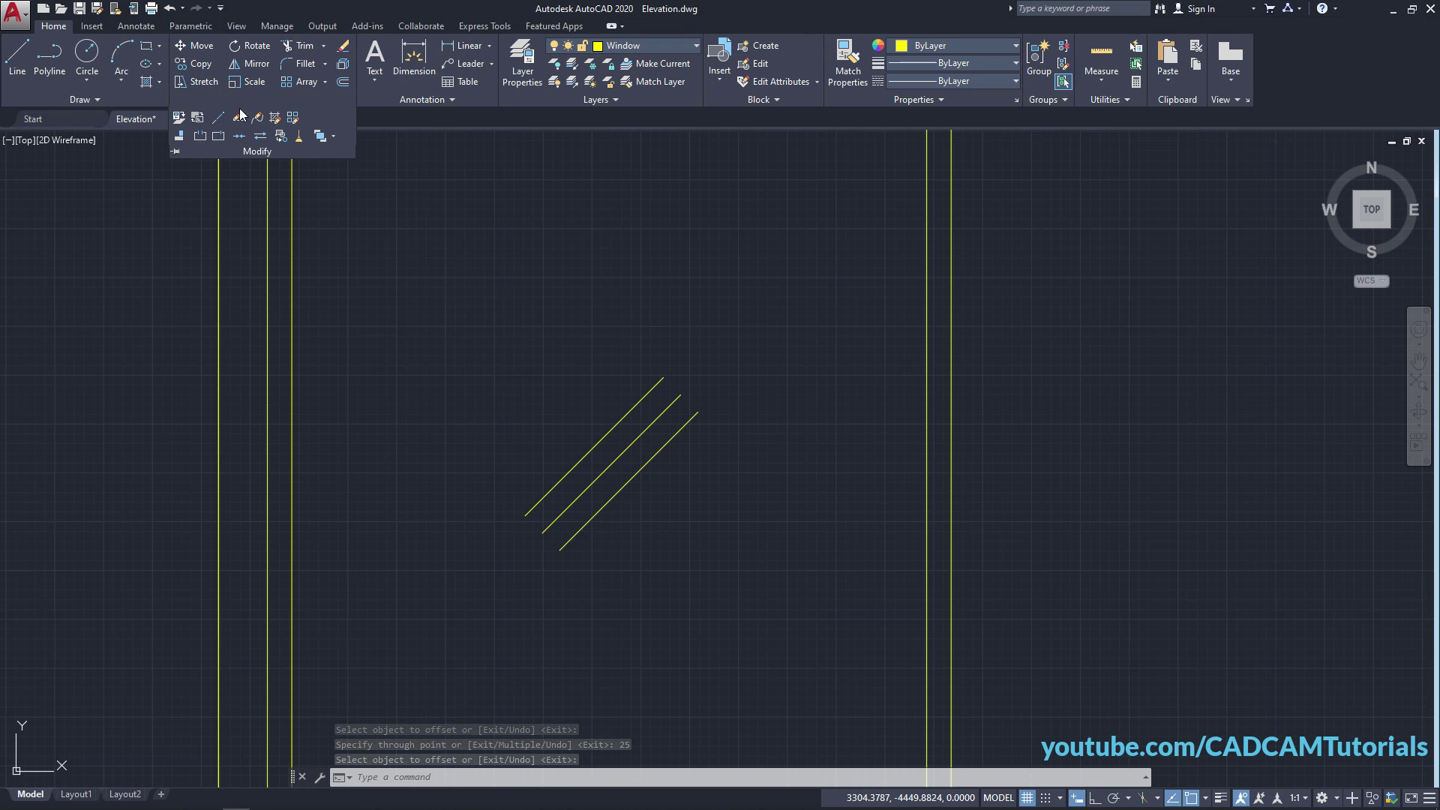
{"action": "left_click", "coordinate": [199, 138]}
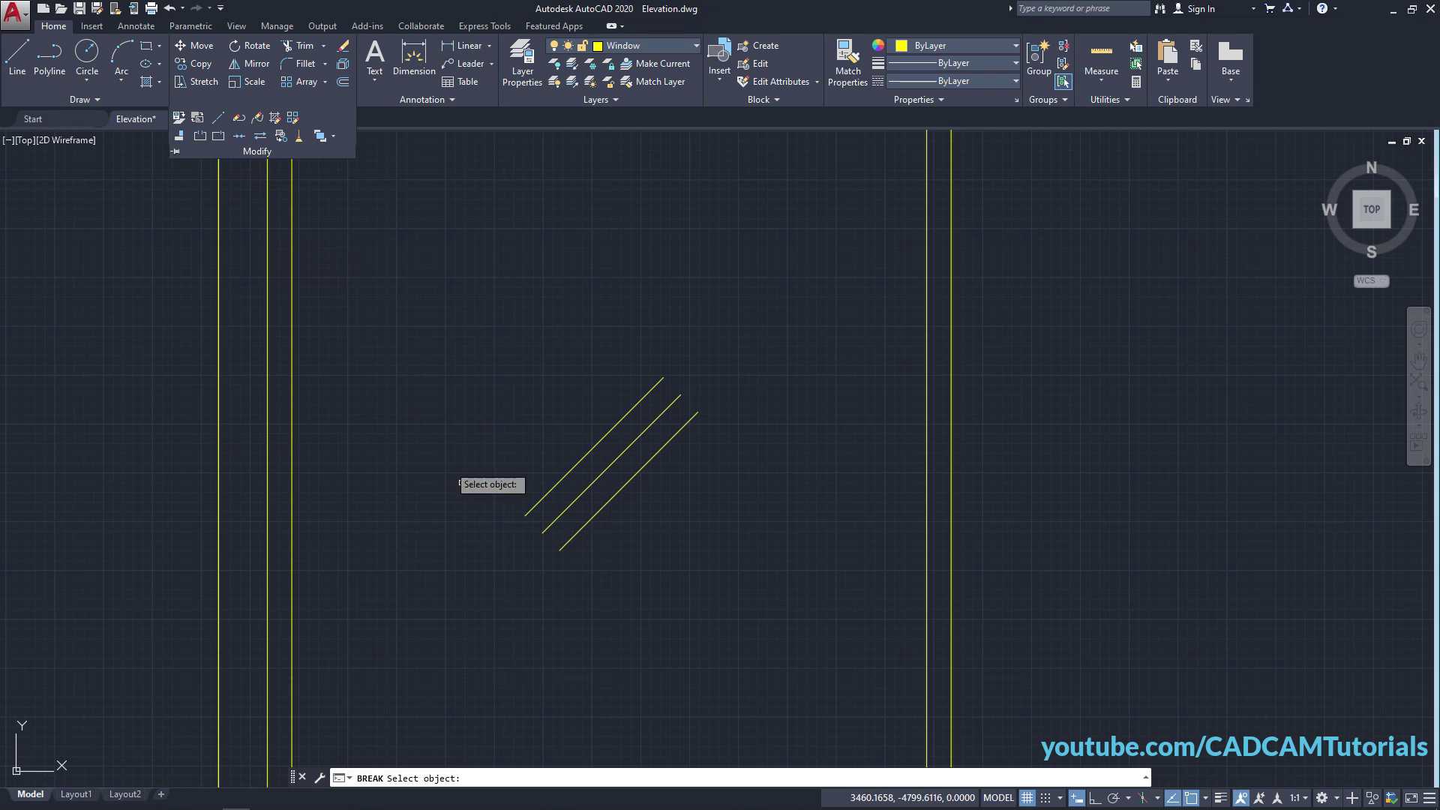
{"action": "left_click", "coordinate": [607, 502]}
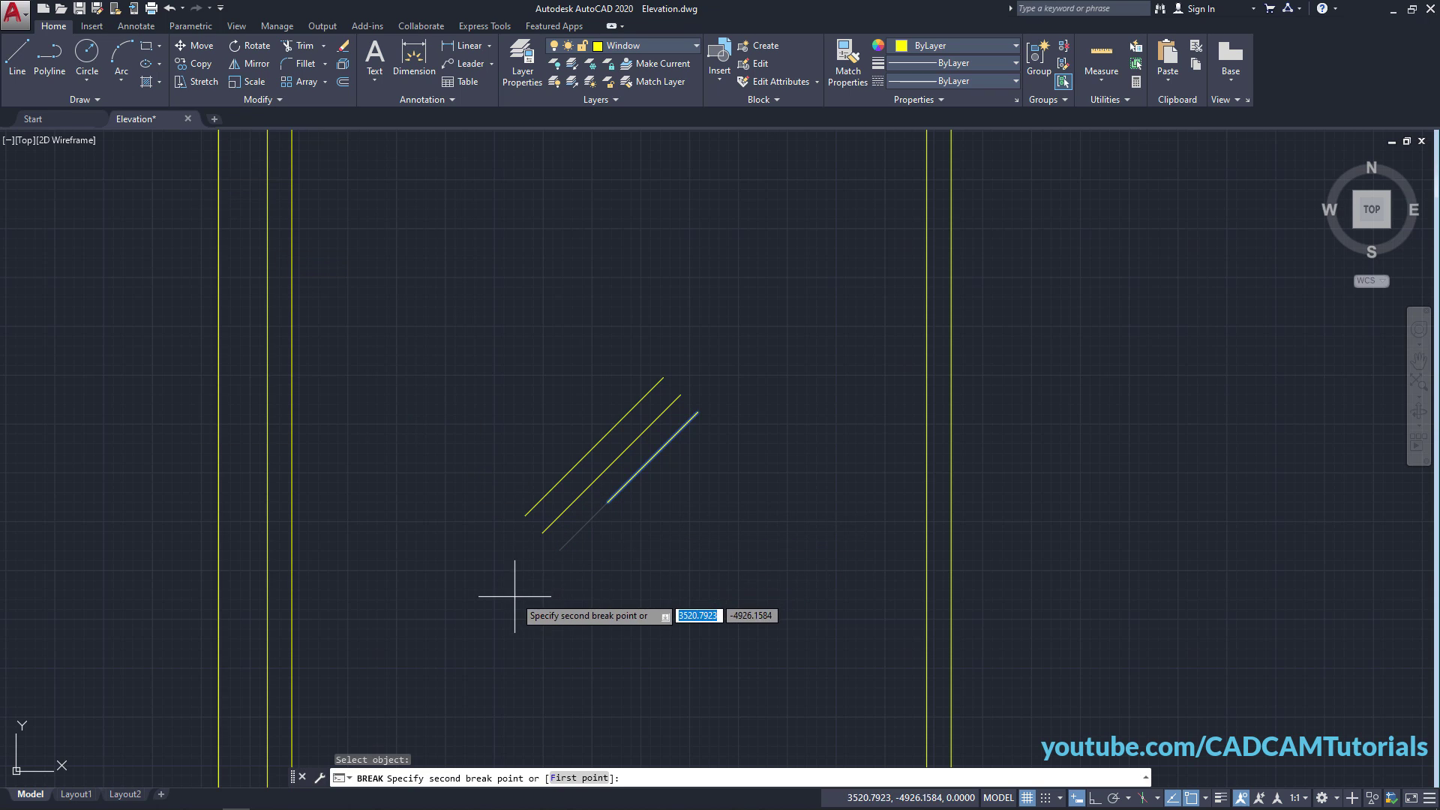
{"action": "left_click", "coordinate": [504, 601]}
{"action": "key", "text": "space"}
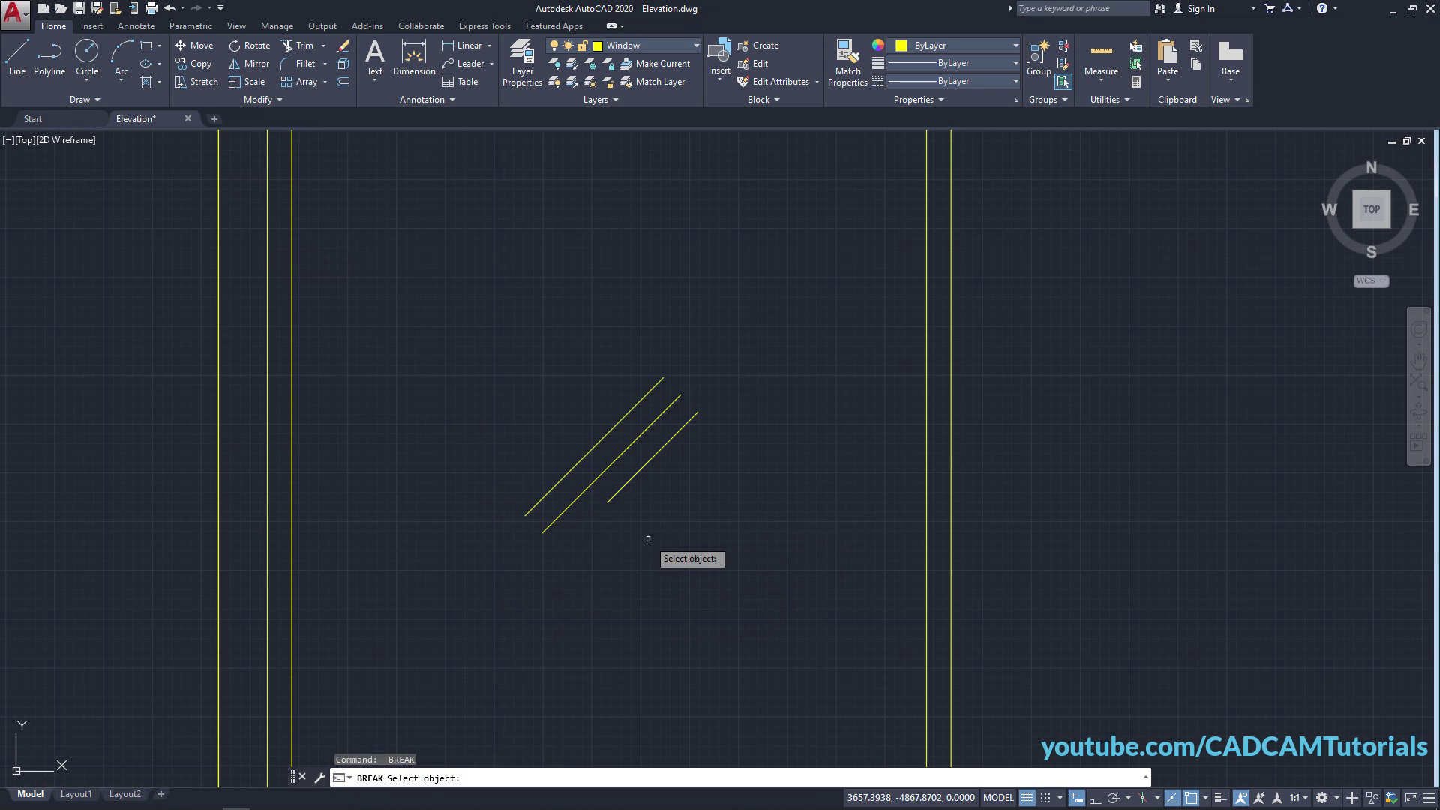
{"action": "left_click", "coordinate": [654, 457]}
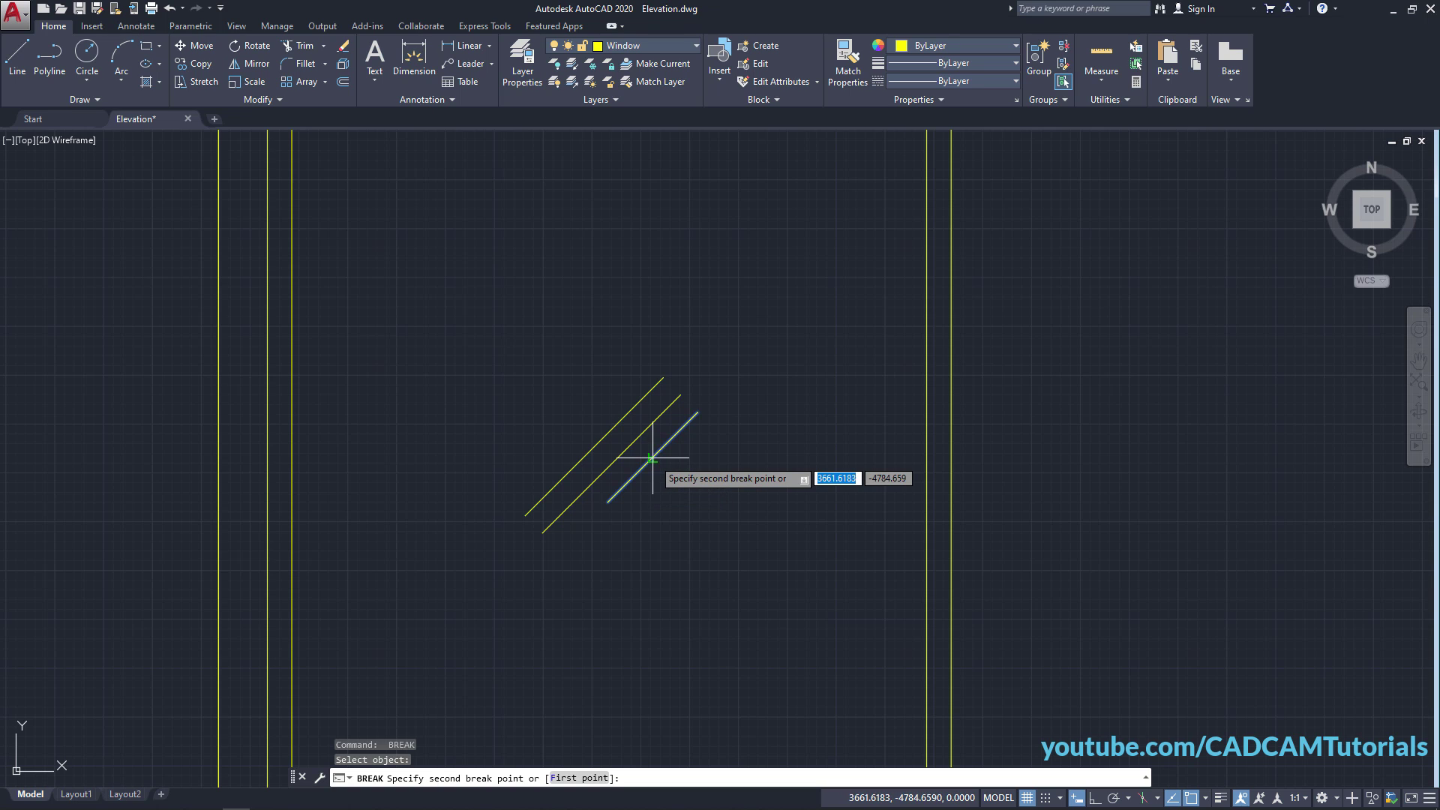
{"action": "left_click", "coordinate": [737, 382]}
Break both ends off the upper offset line of the glass mark, keeping only its middle portion.
{"action": "key", "text": "space"}
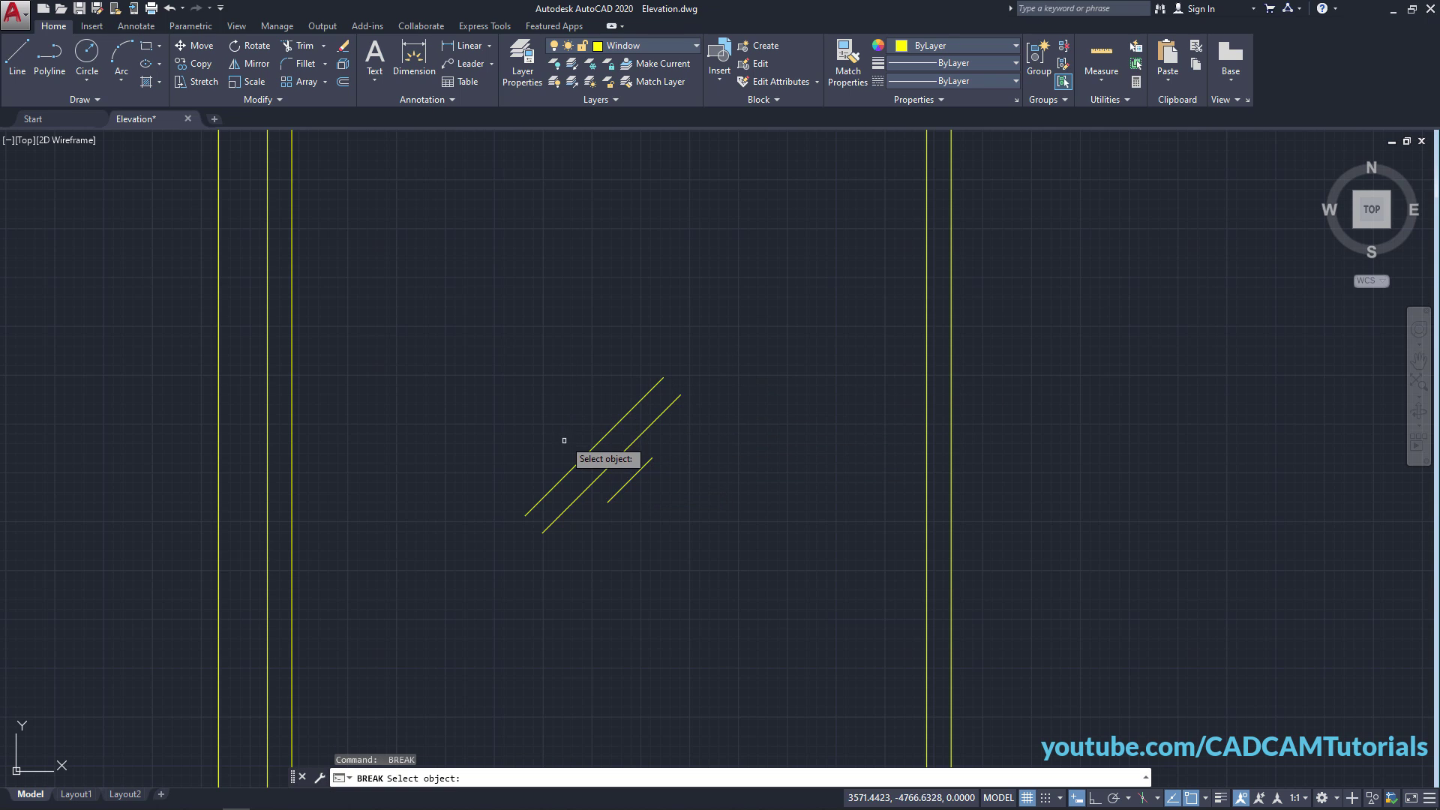
{"action": "left_click", "coordinate": [575, 470]}
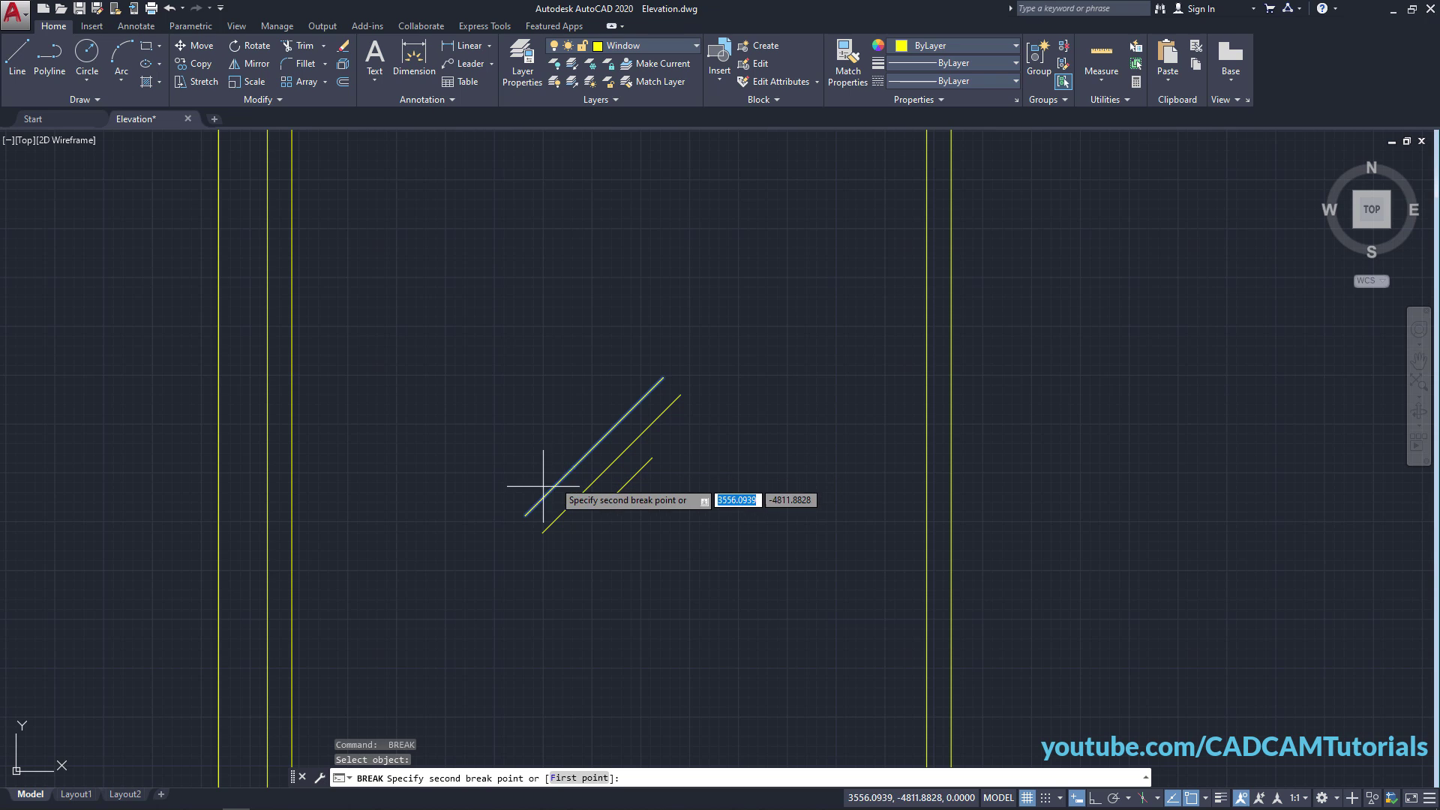
{"action": "left_click", "coordinate": [428, 579]}
{"action": "key", "text": "space"}
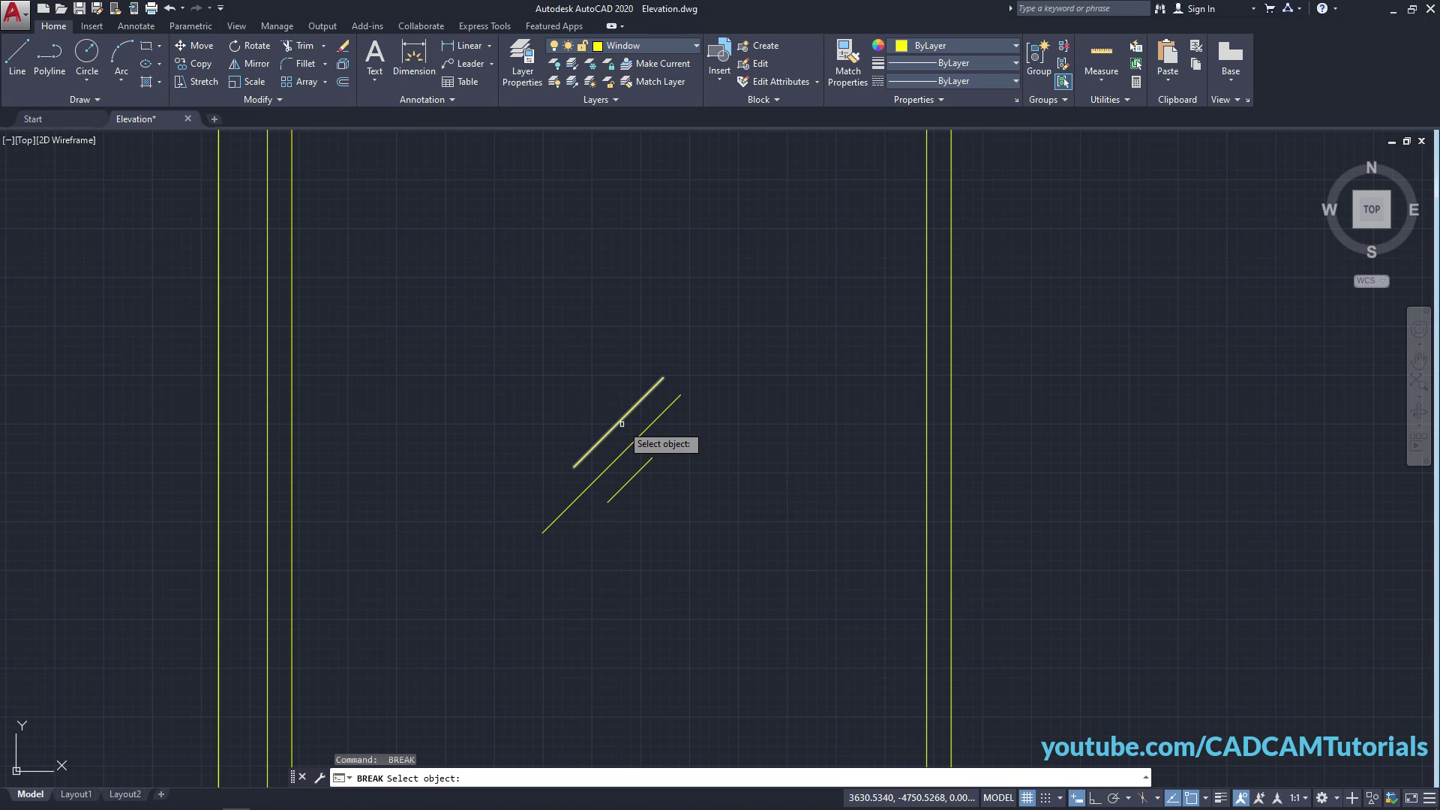
{"action": "left_click", "coordinate": [620, 420]}
{"action": "left_click", "coordinate": [756, 385]}
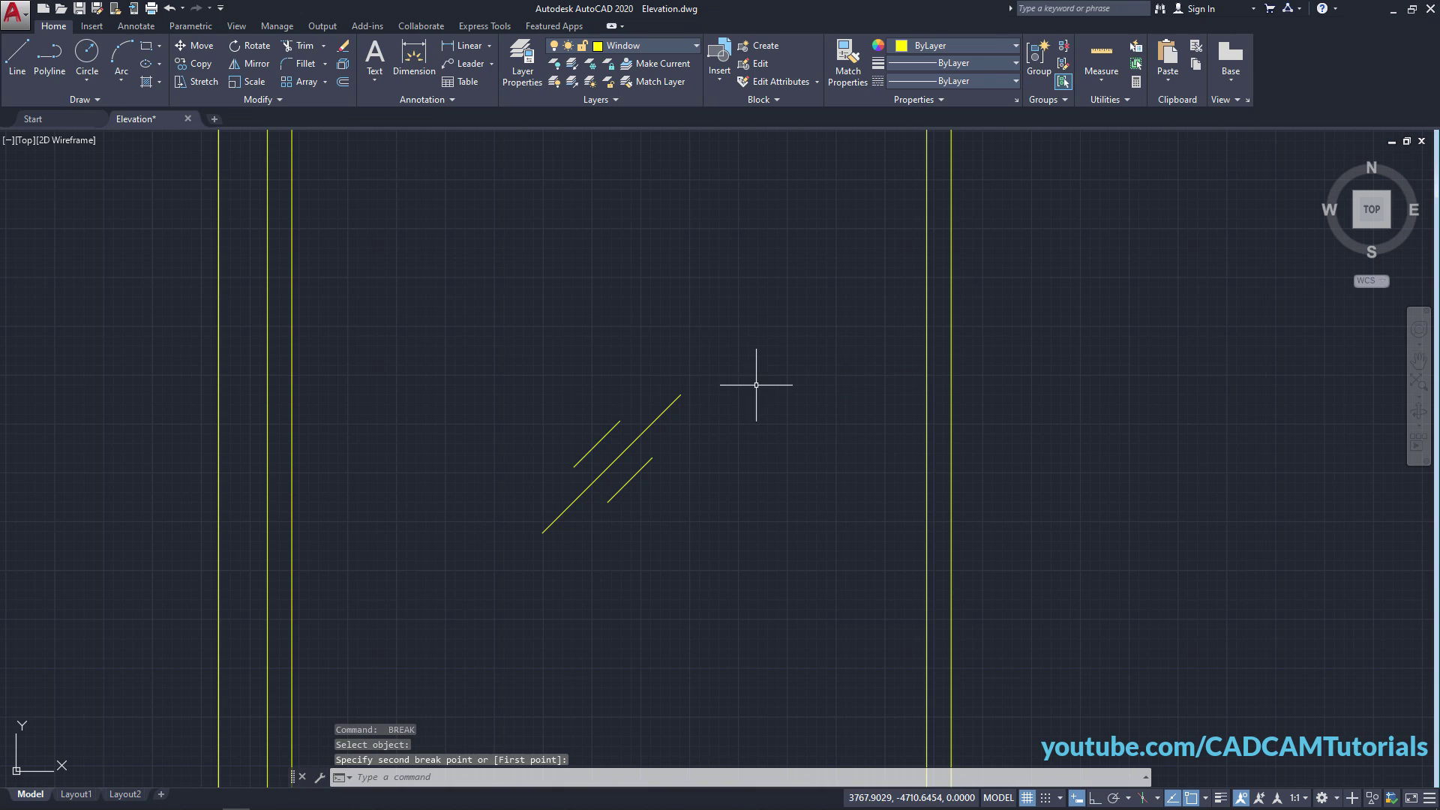
Copy the three glass mark lines into the right window pane, using the panes' upper-left inner corners as base and second points.
{"action": "scroll", "coordinate": [752, 361], "scroll_direction": "down", "scroll_amount": 5}
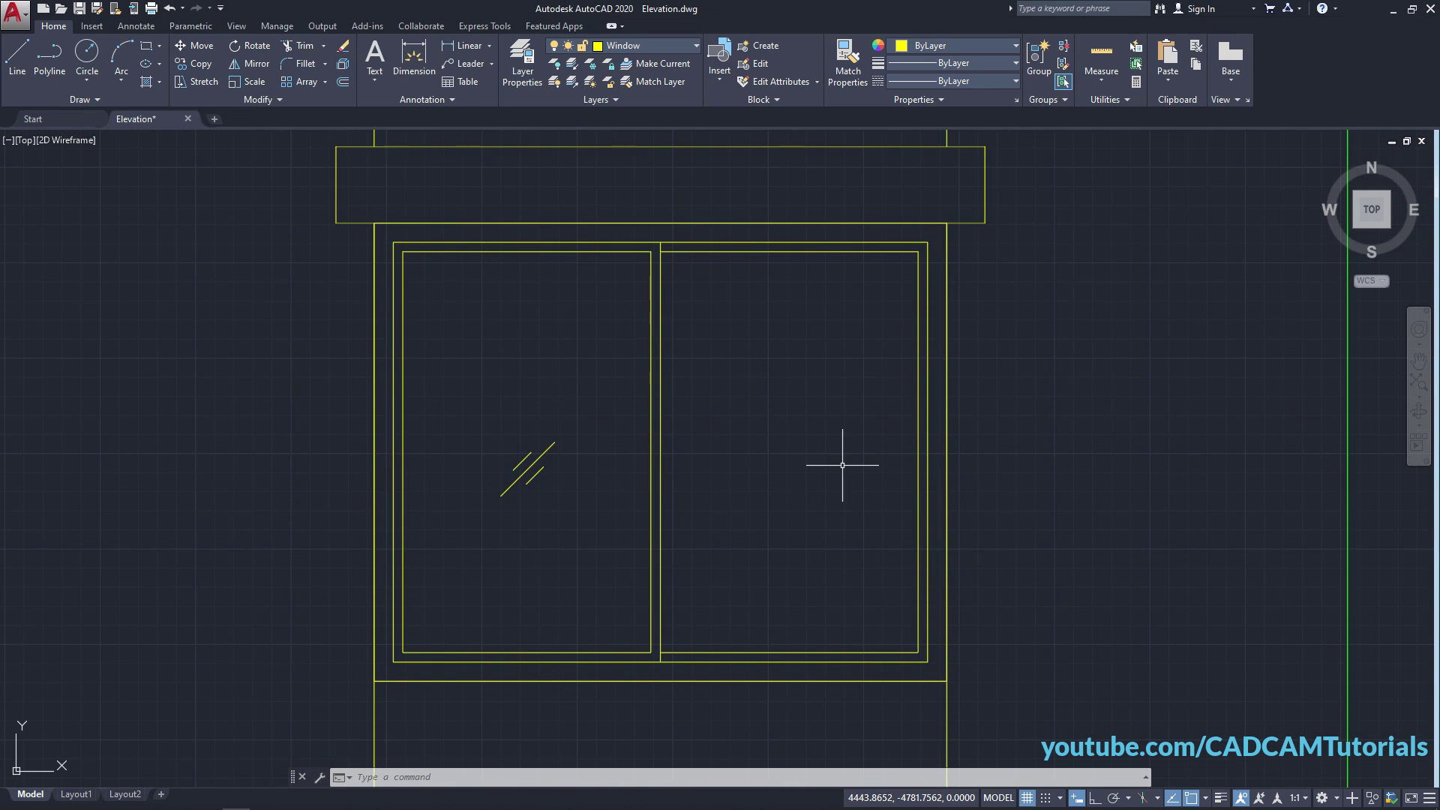
{"action": "type", "text": "o"}
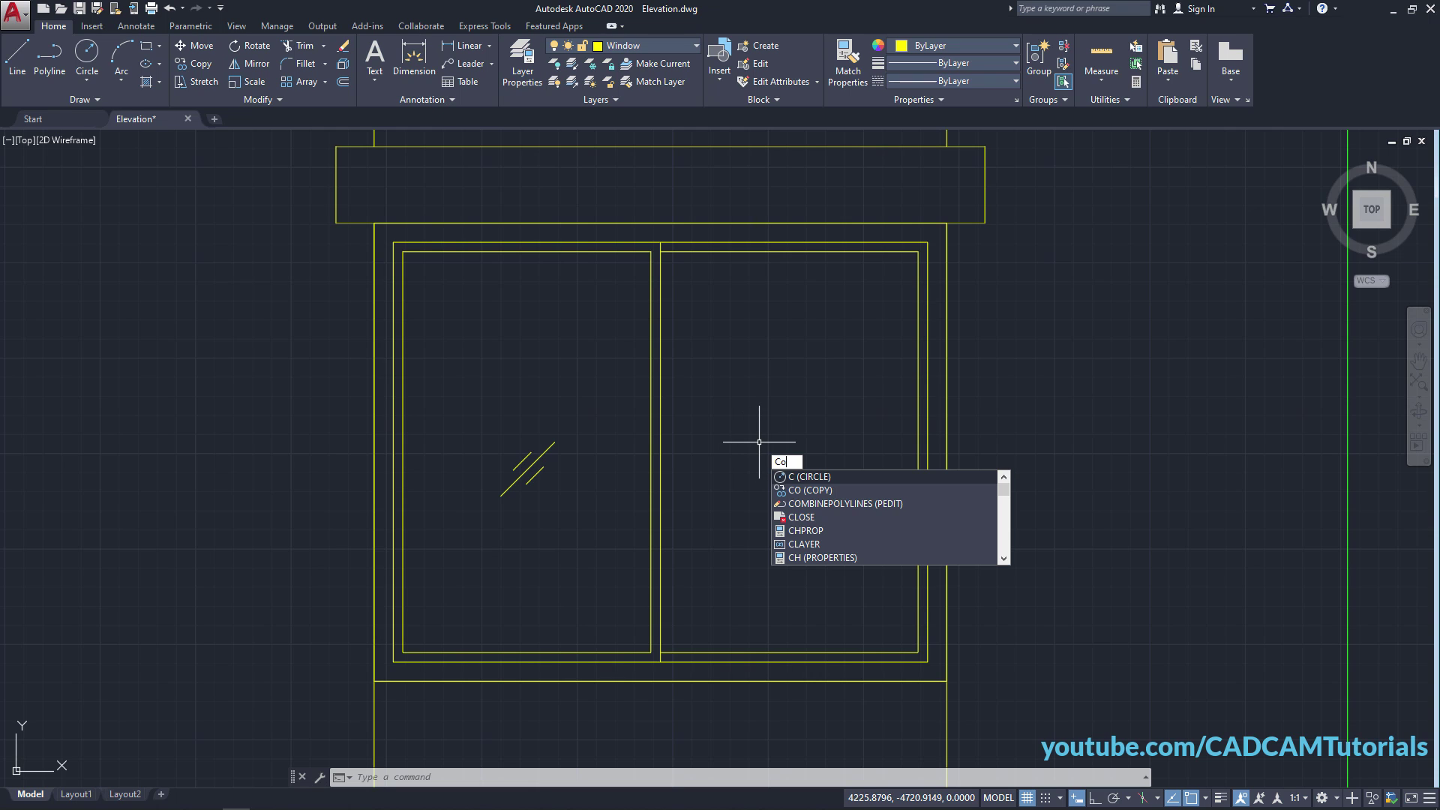
{"action": "key", "text": "Return"}
{"action": "left_click", "coordinate": [589, 418]}
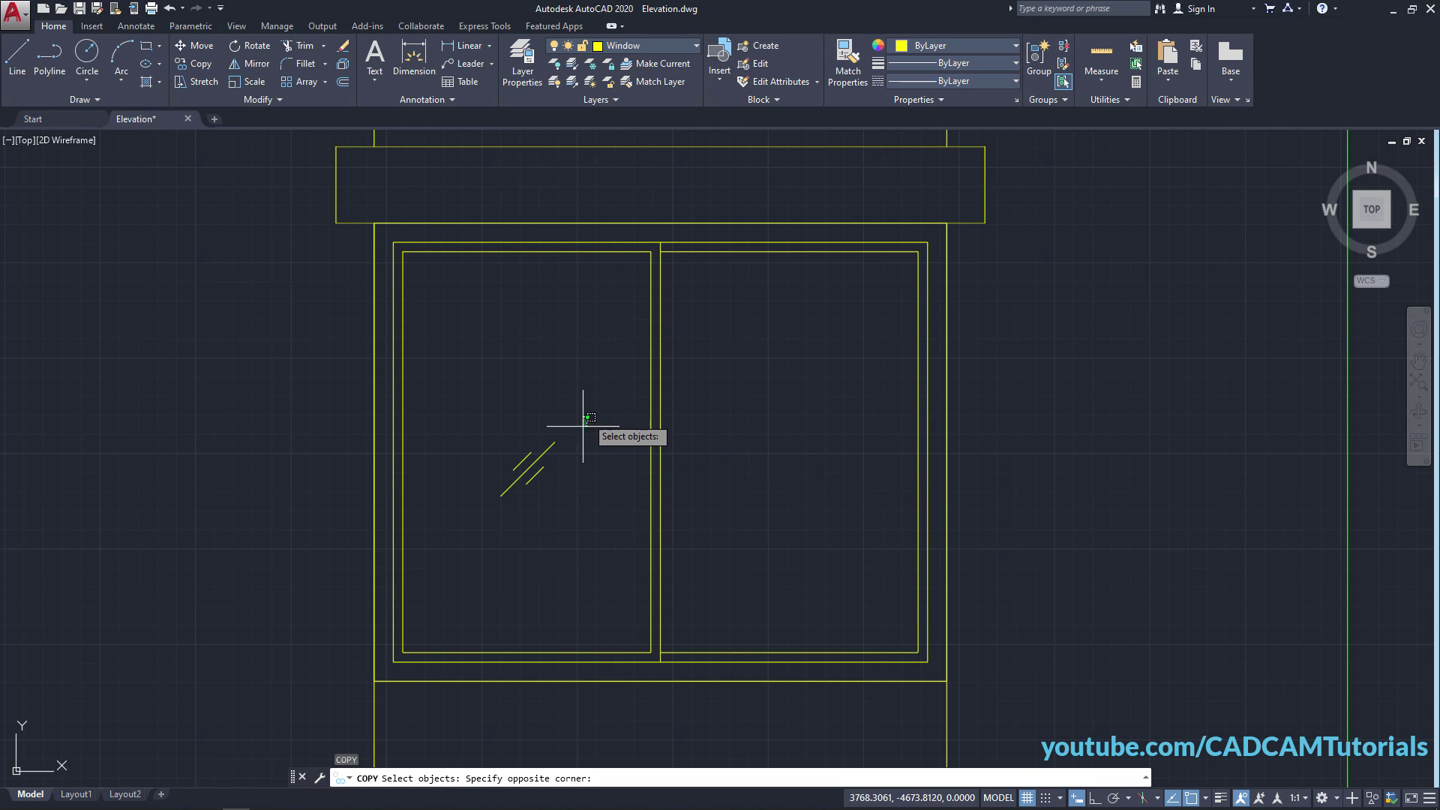
{"action": "left_click", "coordinate": [503, 488]}
{"action": "key", "text": "Return"}
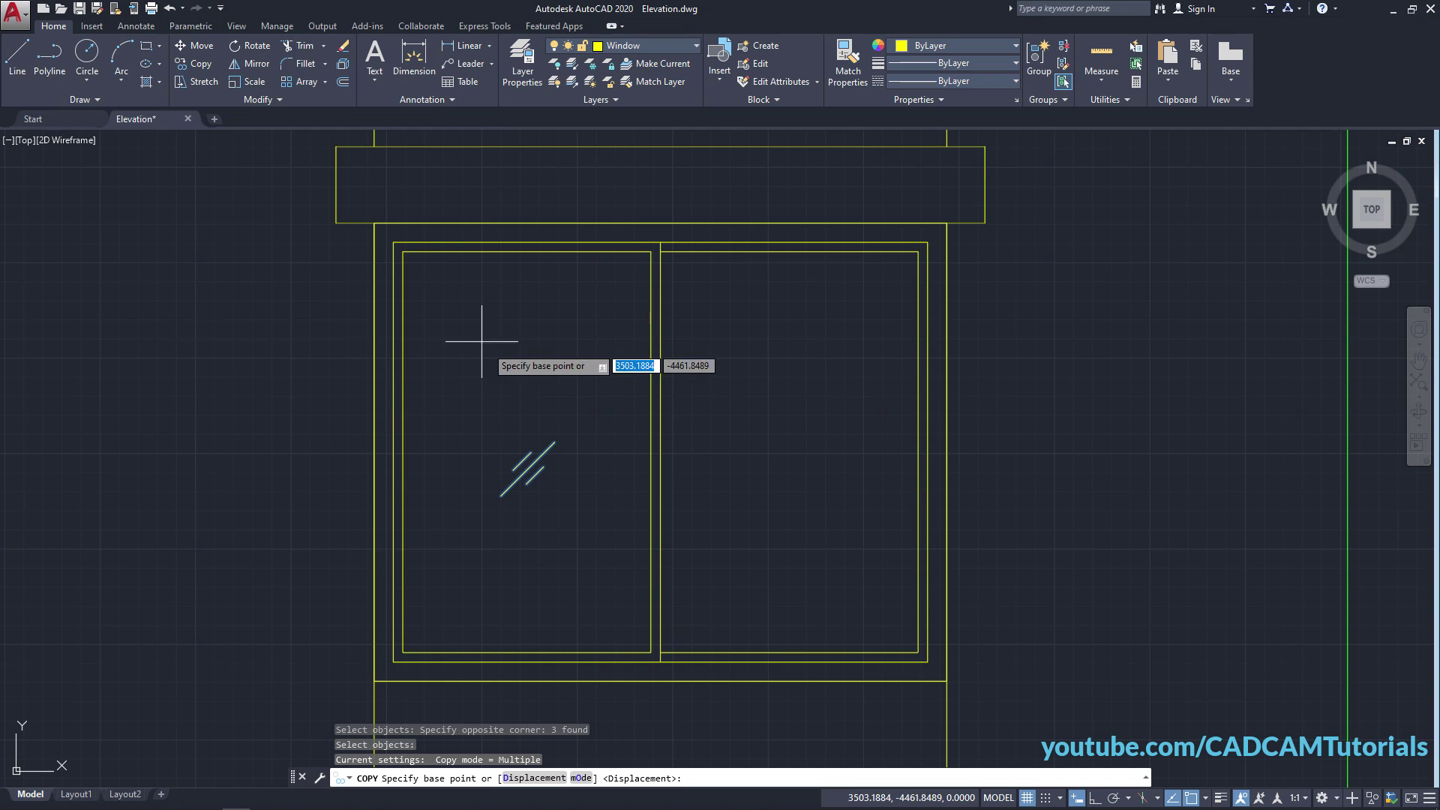
{"action": "left_click", "coordinate": [403, 250]}
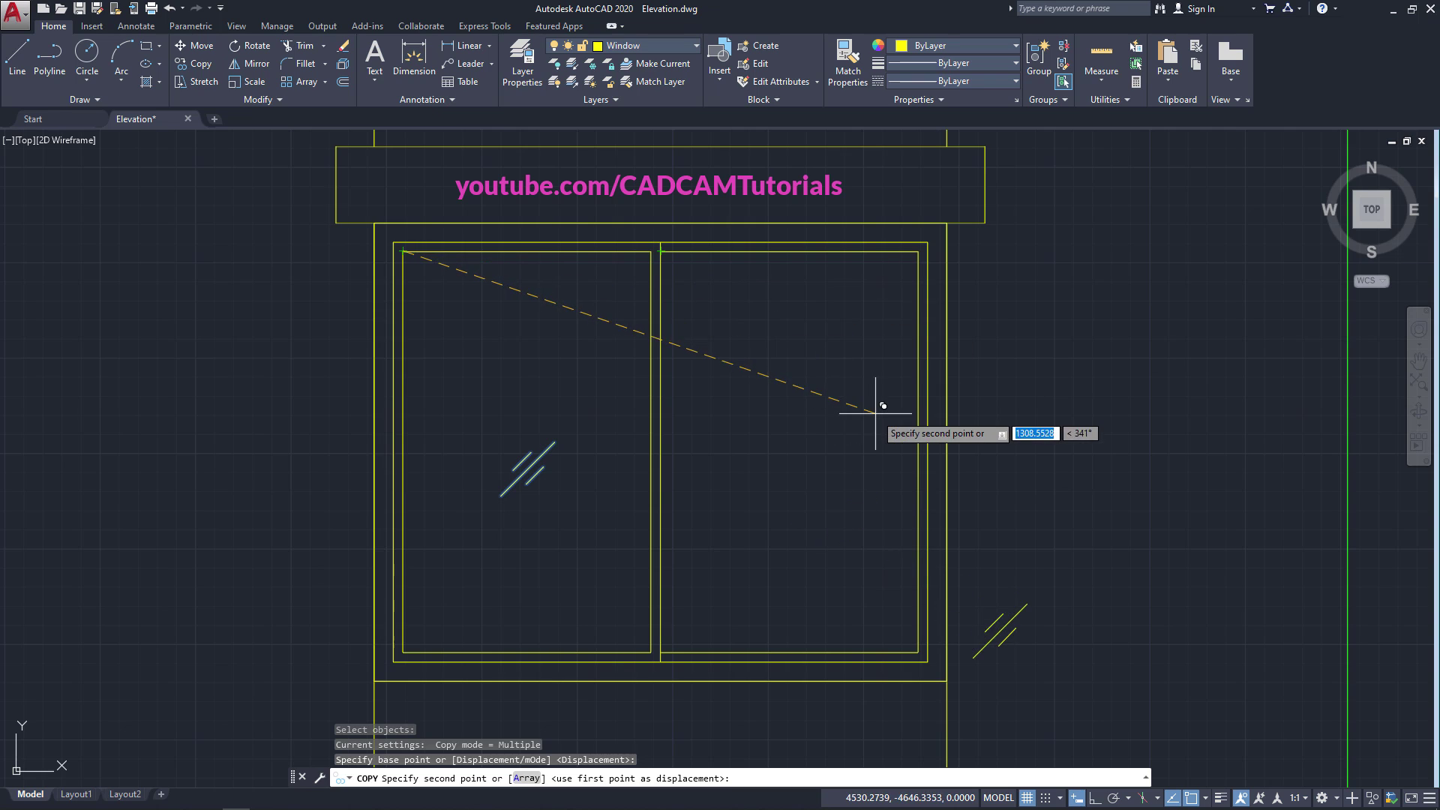
{"action": "left_click", "coordinate": [1207, 799]}
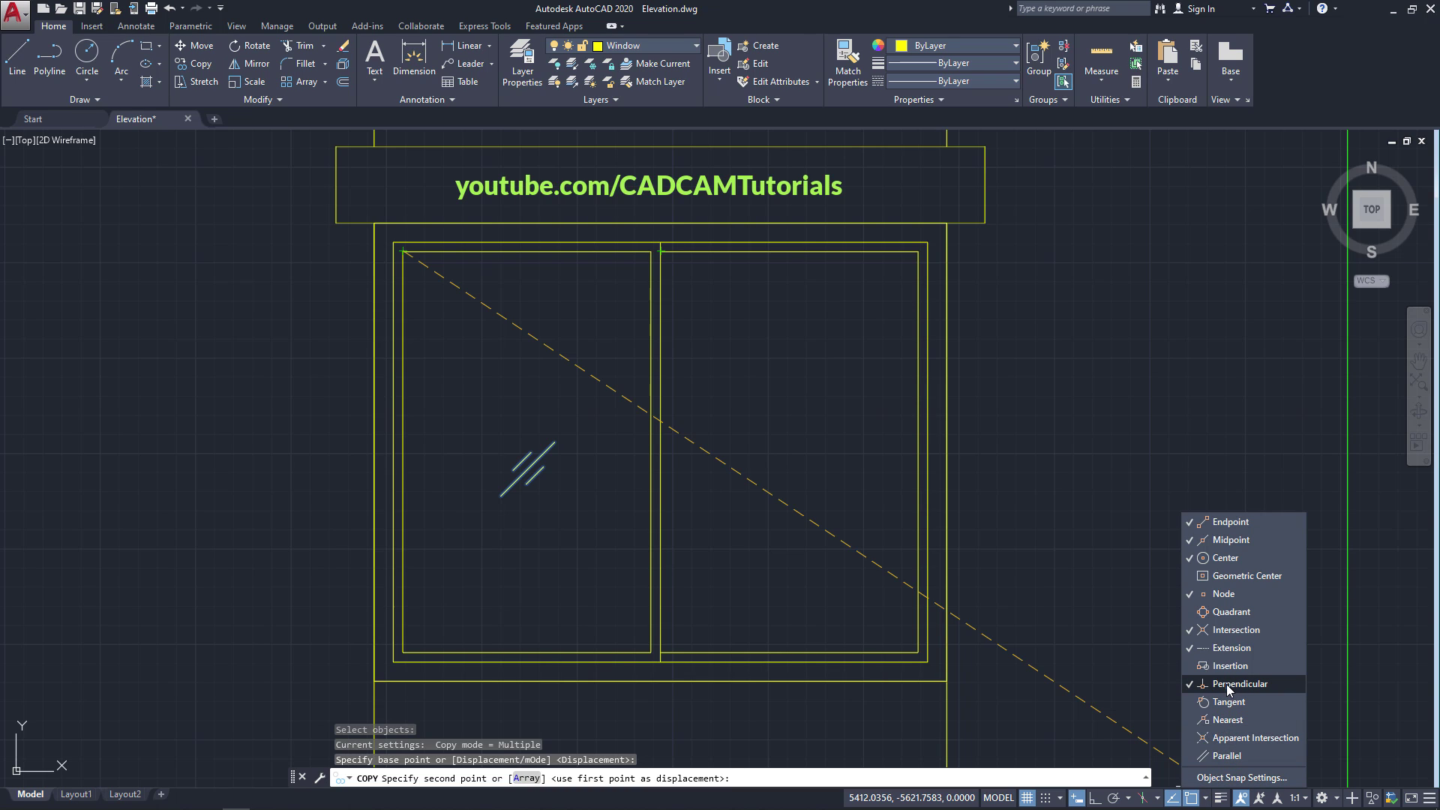
{"action": "left_click", "coordinate": [1032, 385]}
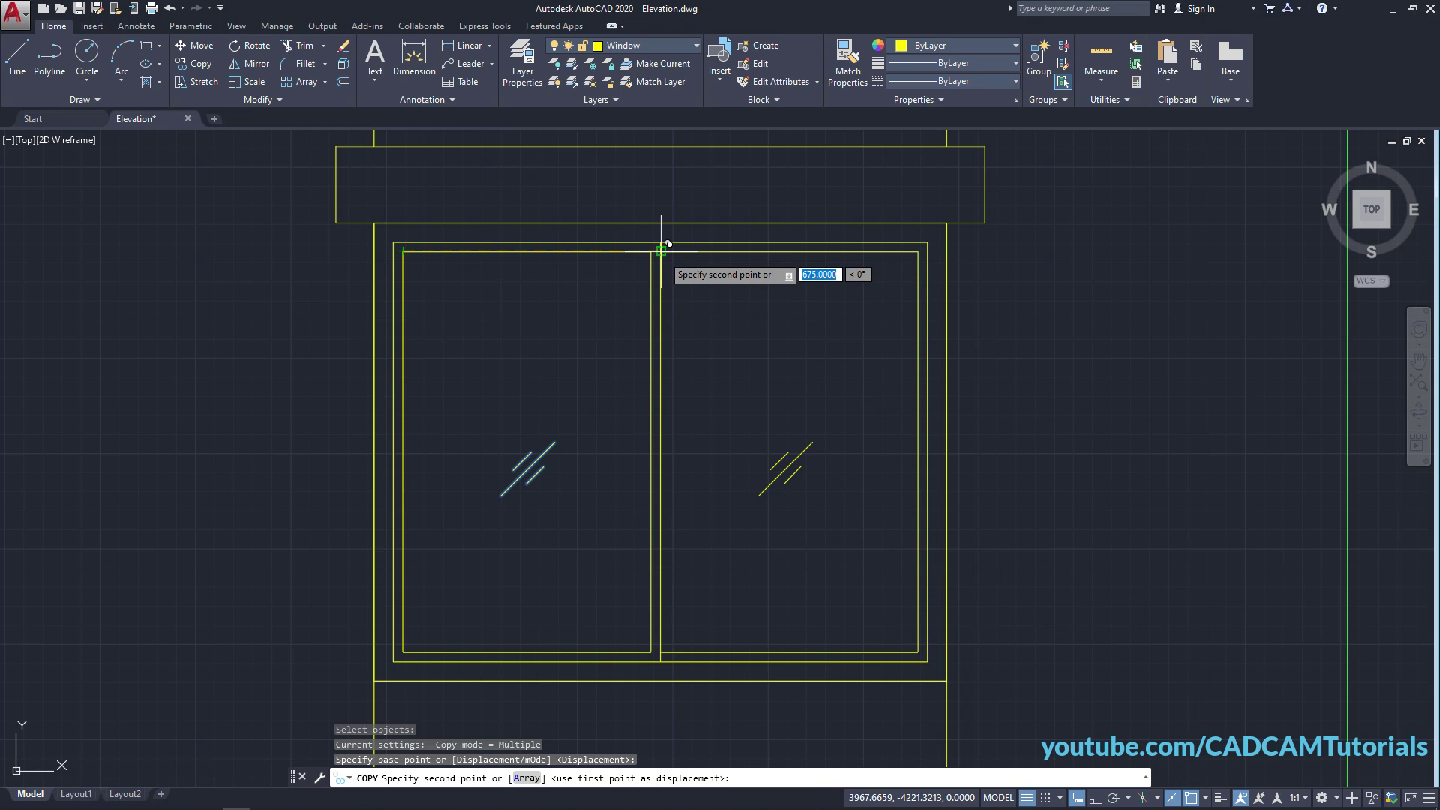
{"action": "left_click", "coordinate": [661, 249]}
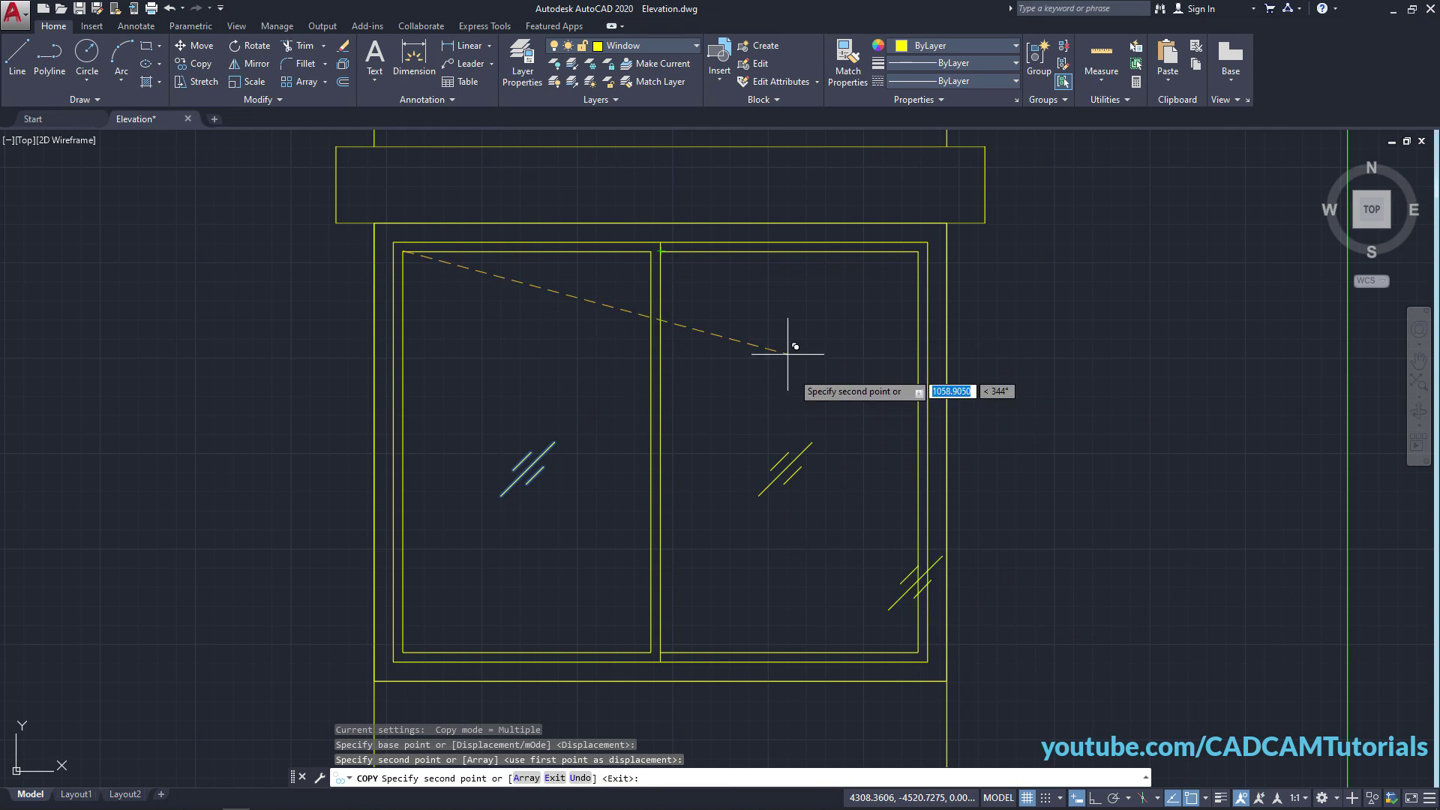
{"action": "key", "text": "Return"}
Switch to the front elevation PDF in Adobe Reader, examine the horizontal lines above and below the windows, and return to the AutoCAD window.
{"action": "scroll", "coordinate": [750, 300], "scroll_direction": "down", "scroll_amount": 7}
{"action": "scroll", "coordinate": [926, 312], "scroll_direction": "up", "scroll_amount": 3}
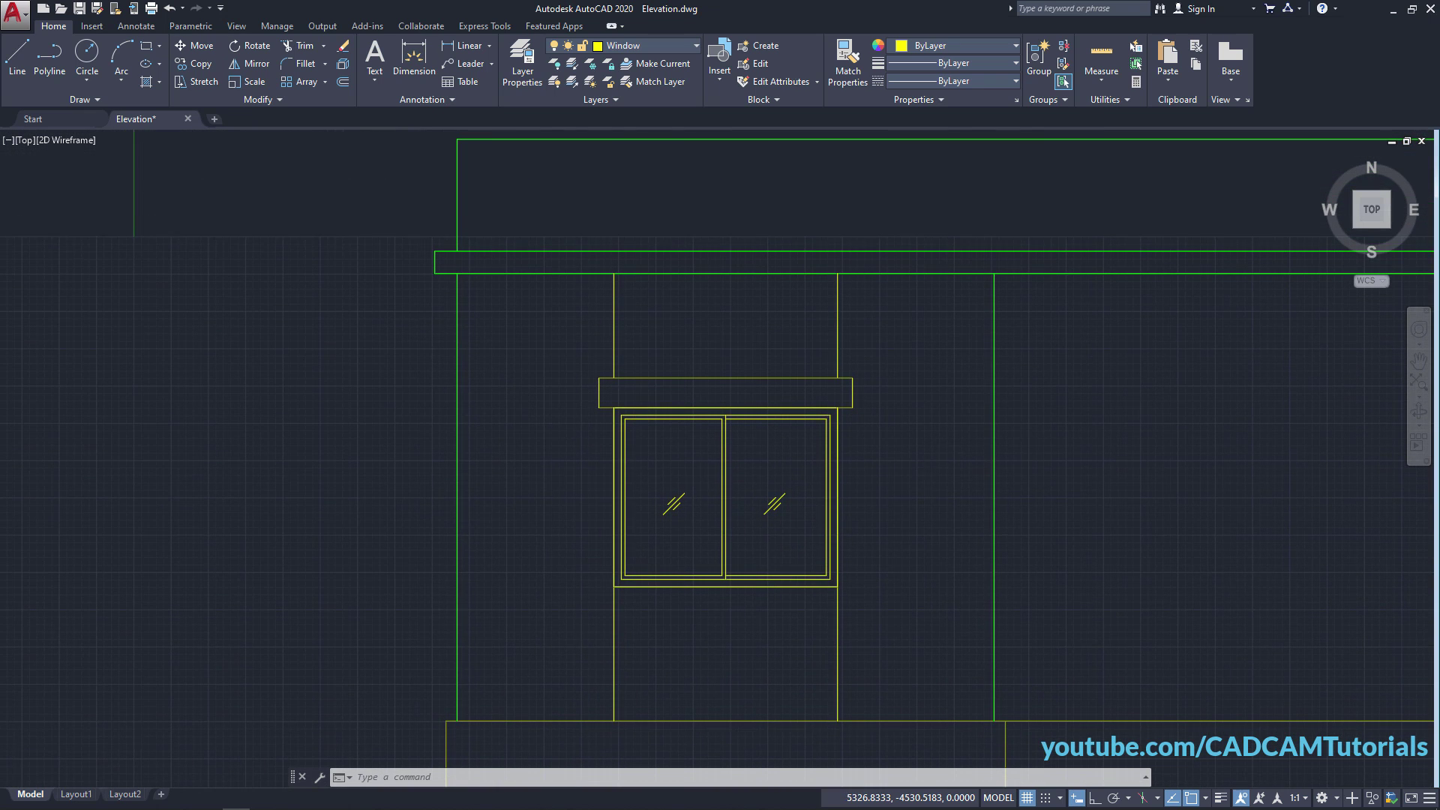
{"action": "key", "text": "alt+Tab"}
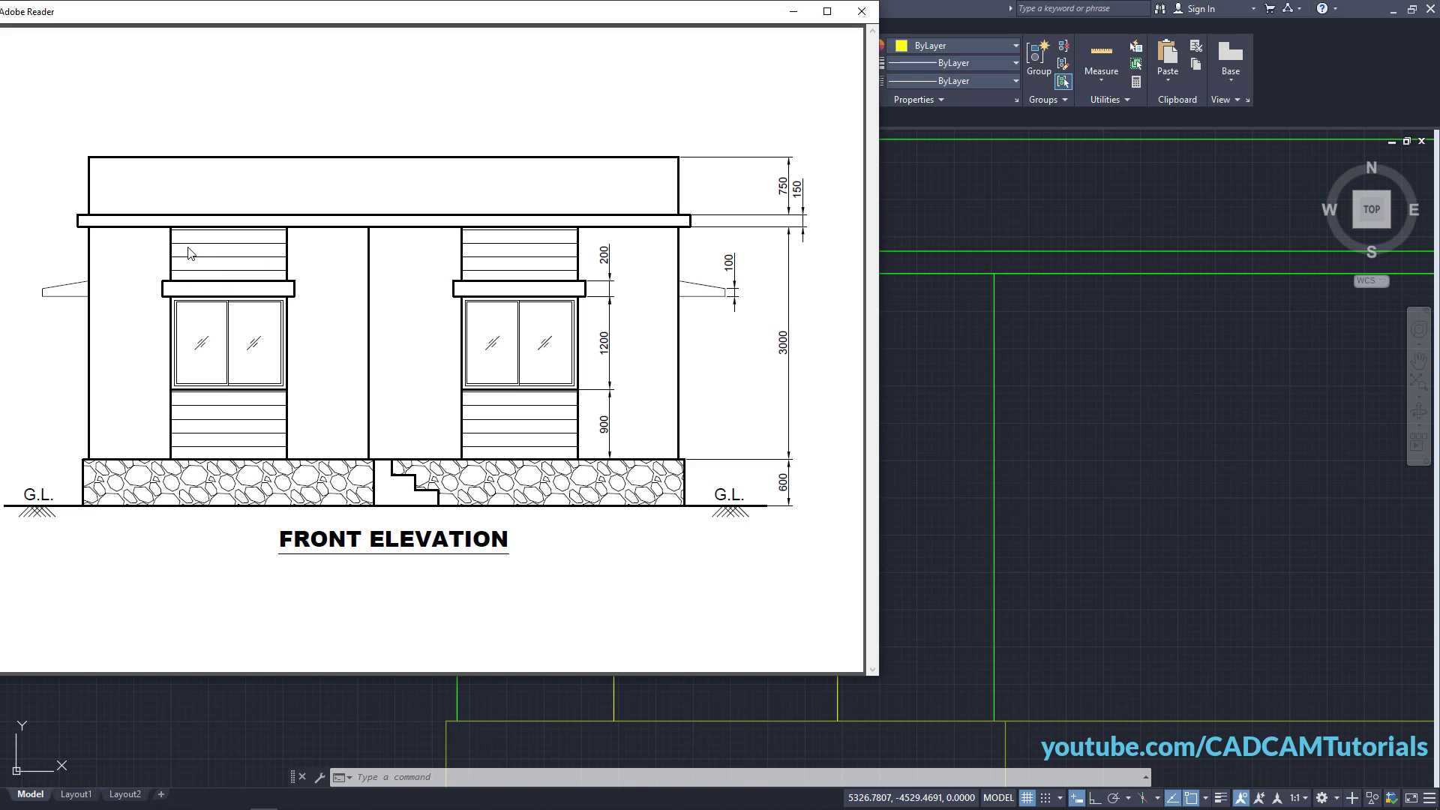
{"action": "left_click", "coordinate": [915, 451]}
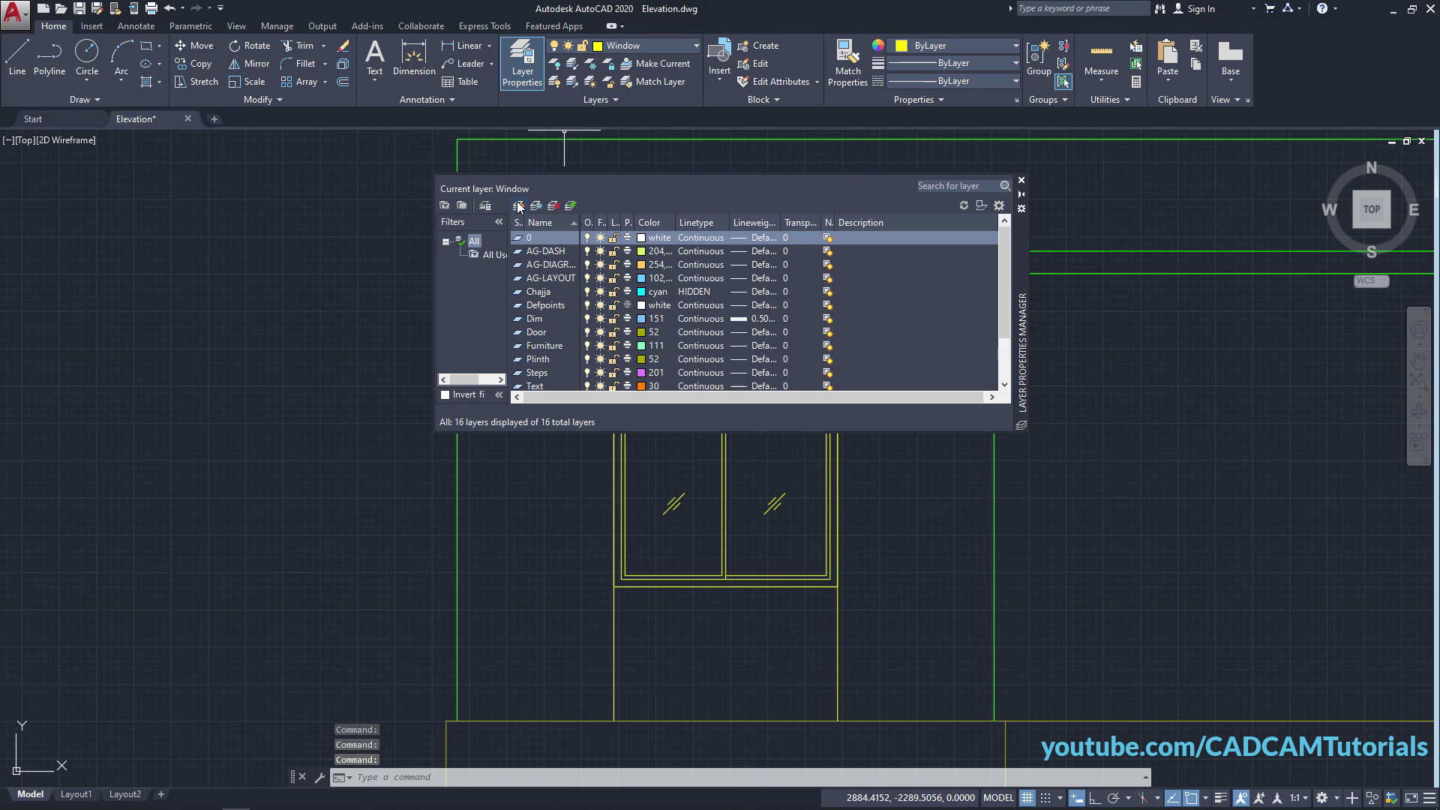
Create a layer named Elevation with index color 82 and make it the current layer.
{"action": "left_click", "coordinate": [518, 207]}
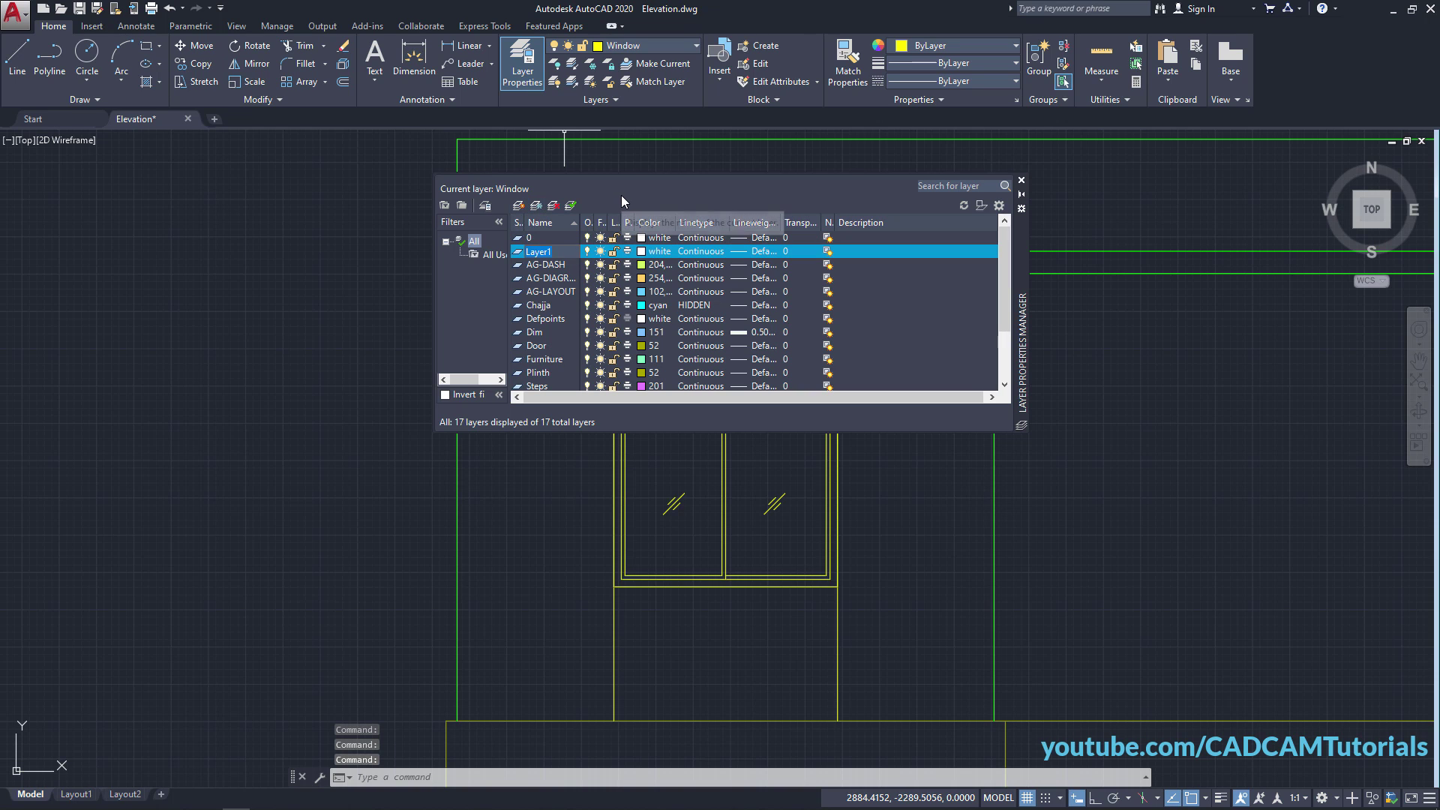
{"action": "type", "text": "Elevation"}
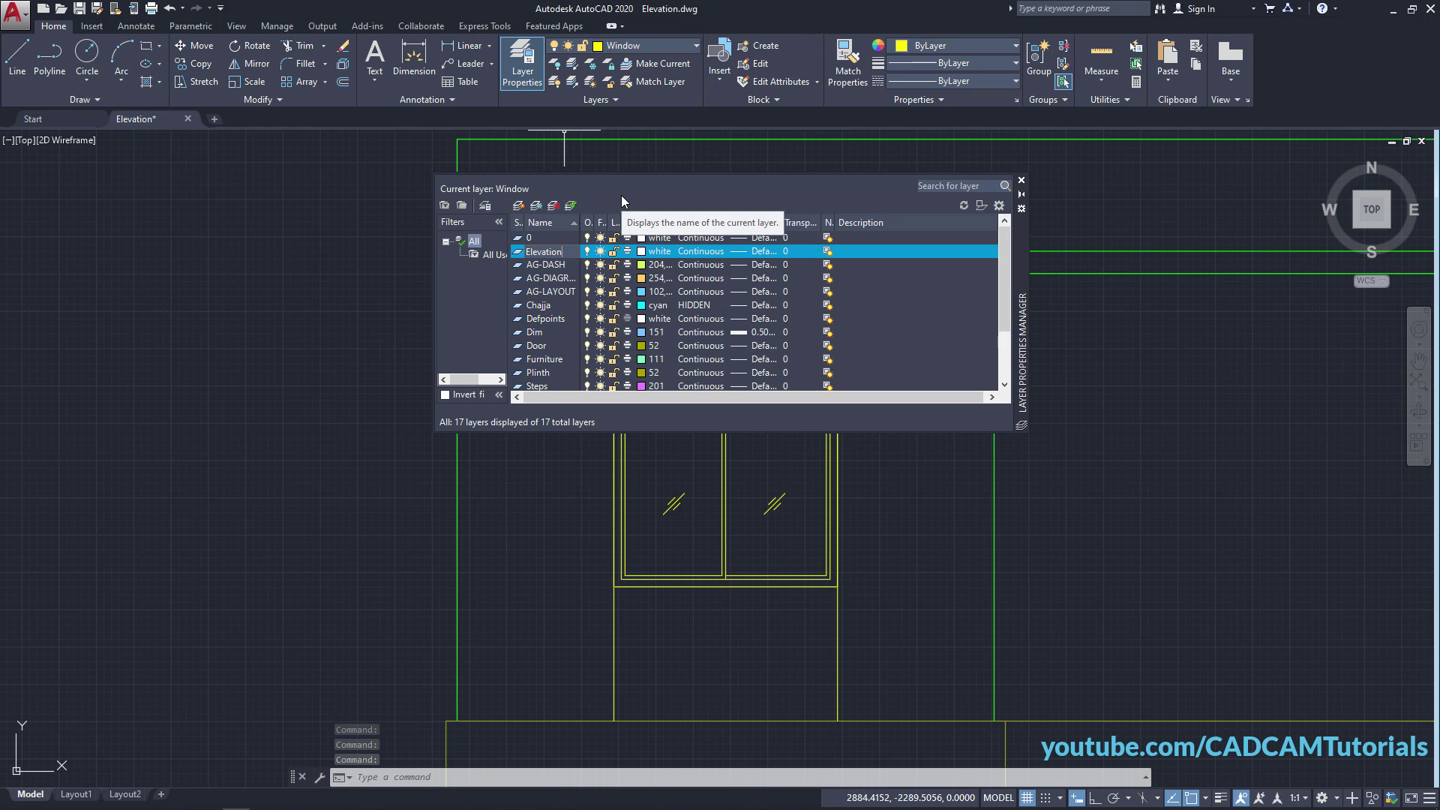
{"action": "key", "text": "Return"}
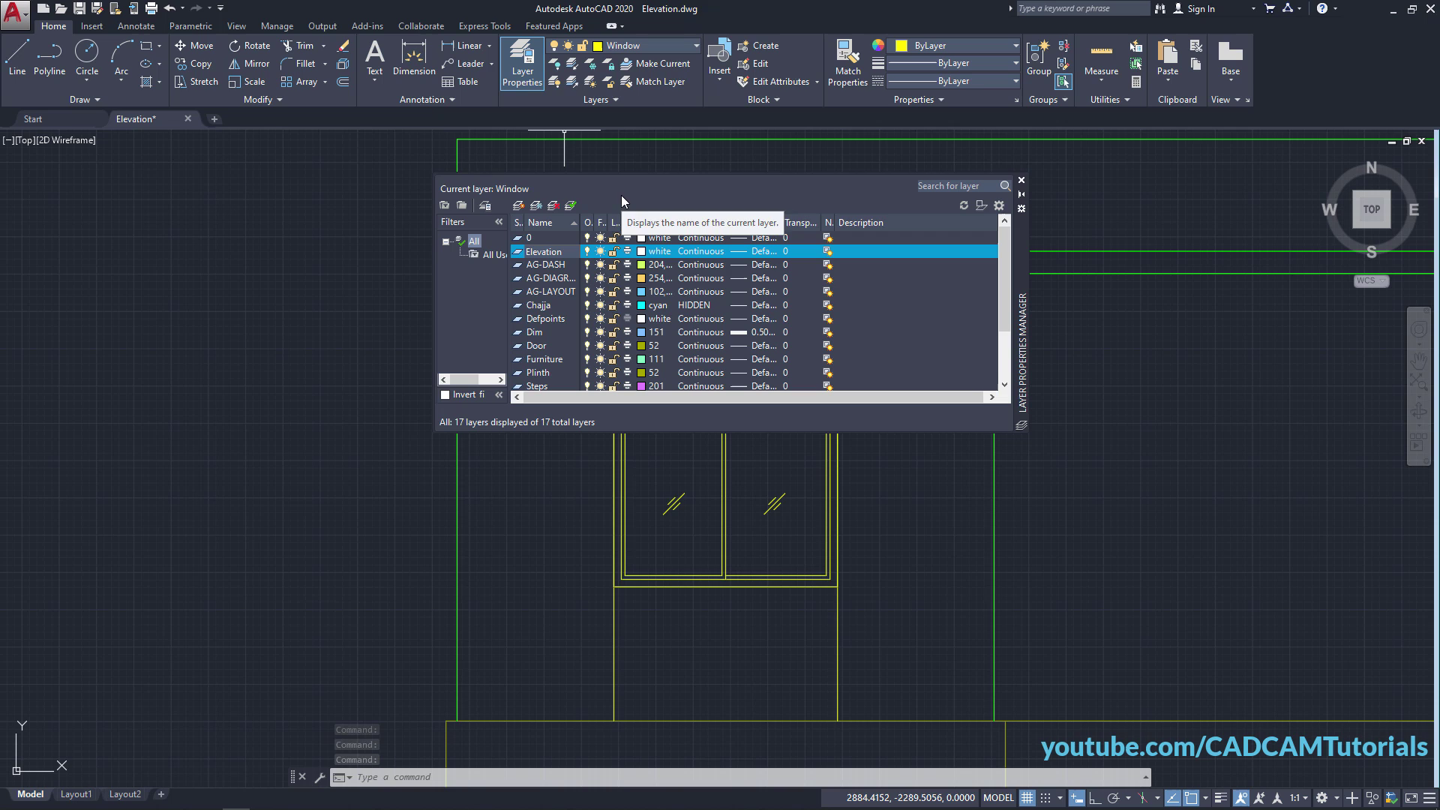
{"action": "left_click", "coordinate": [652, 256]}
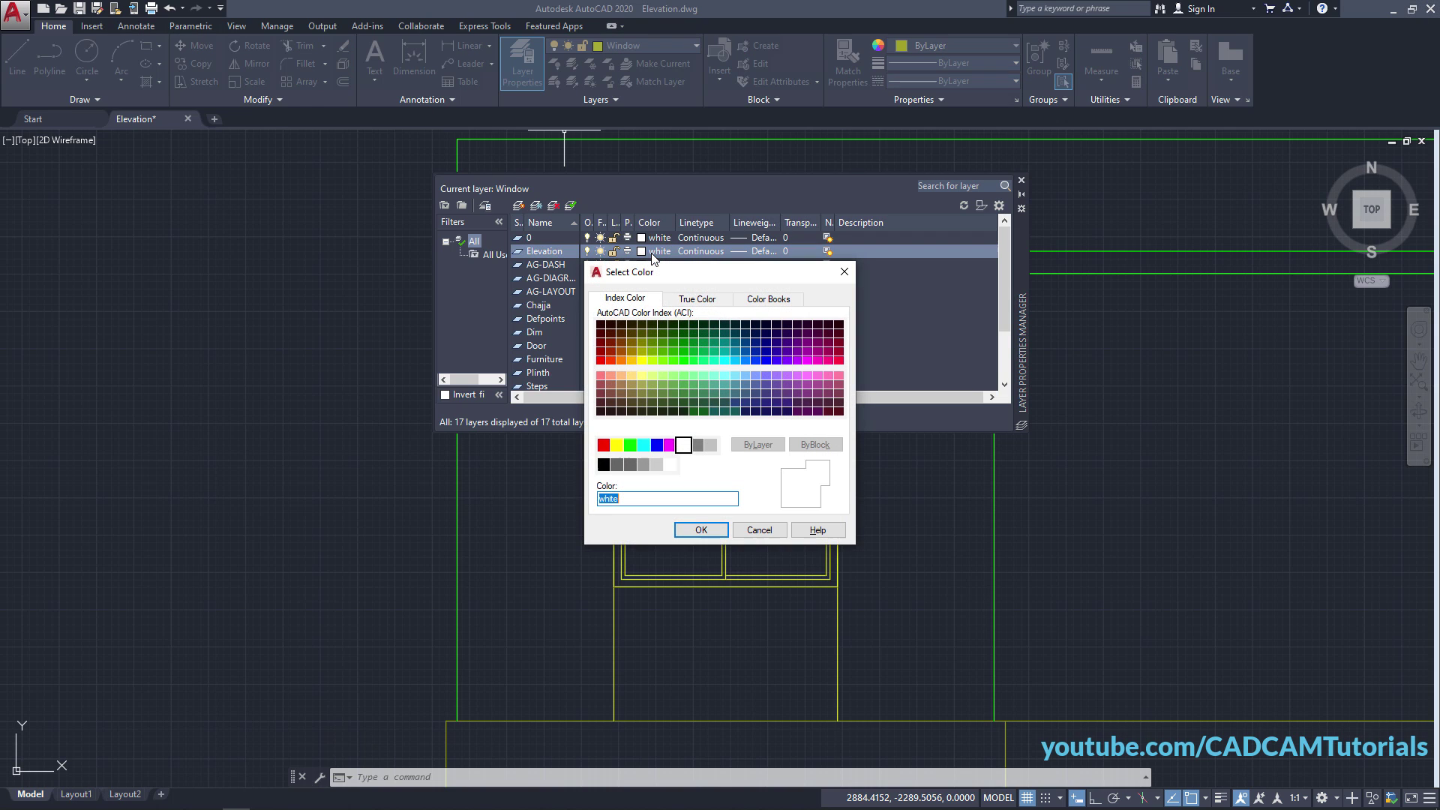
{"action": "left_click", "coordinate": [673, 351]}
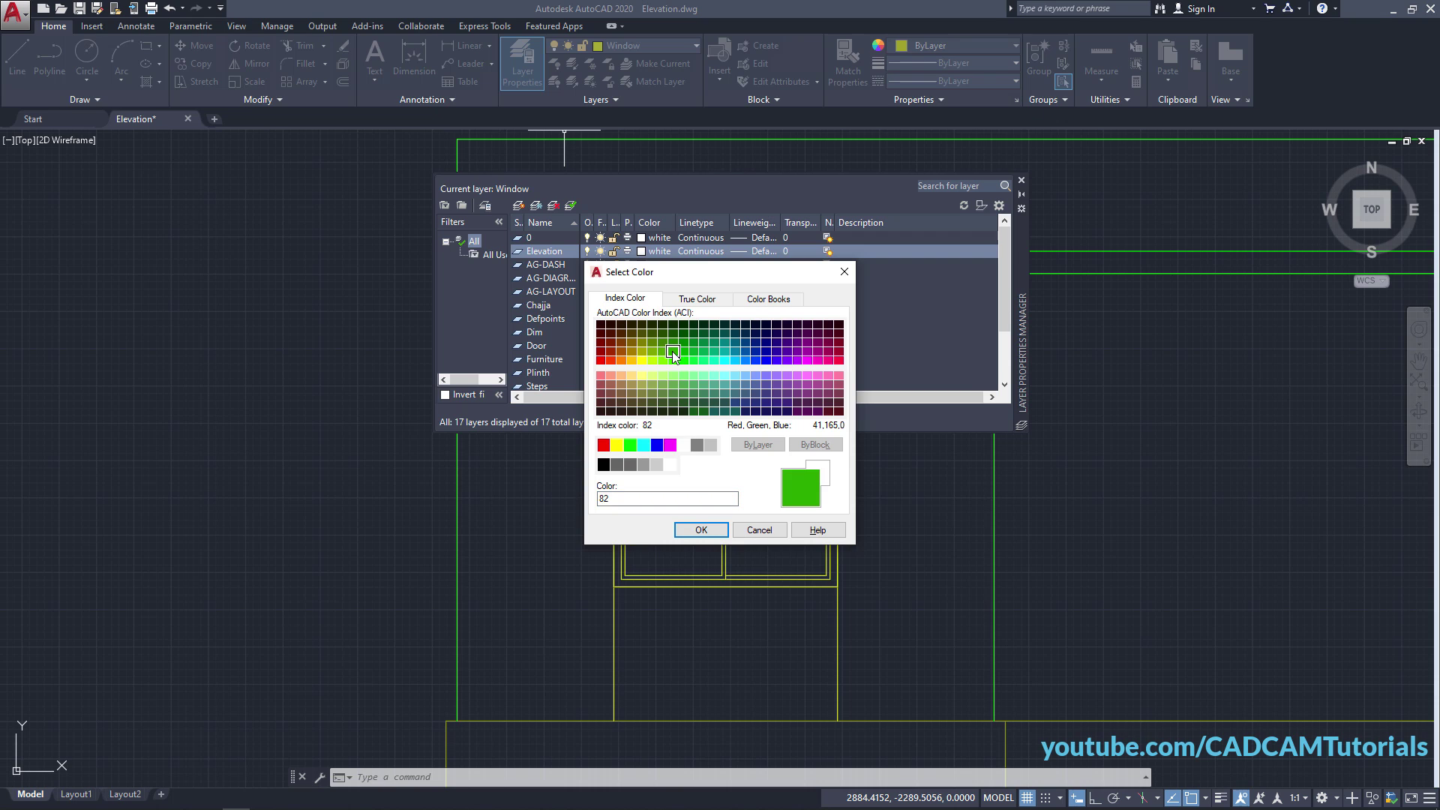
{"action": "left_click", "coordinate": [700, 530]}
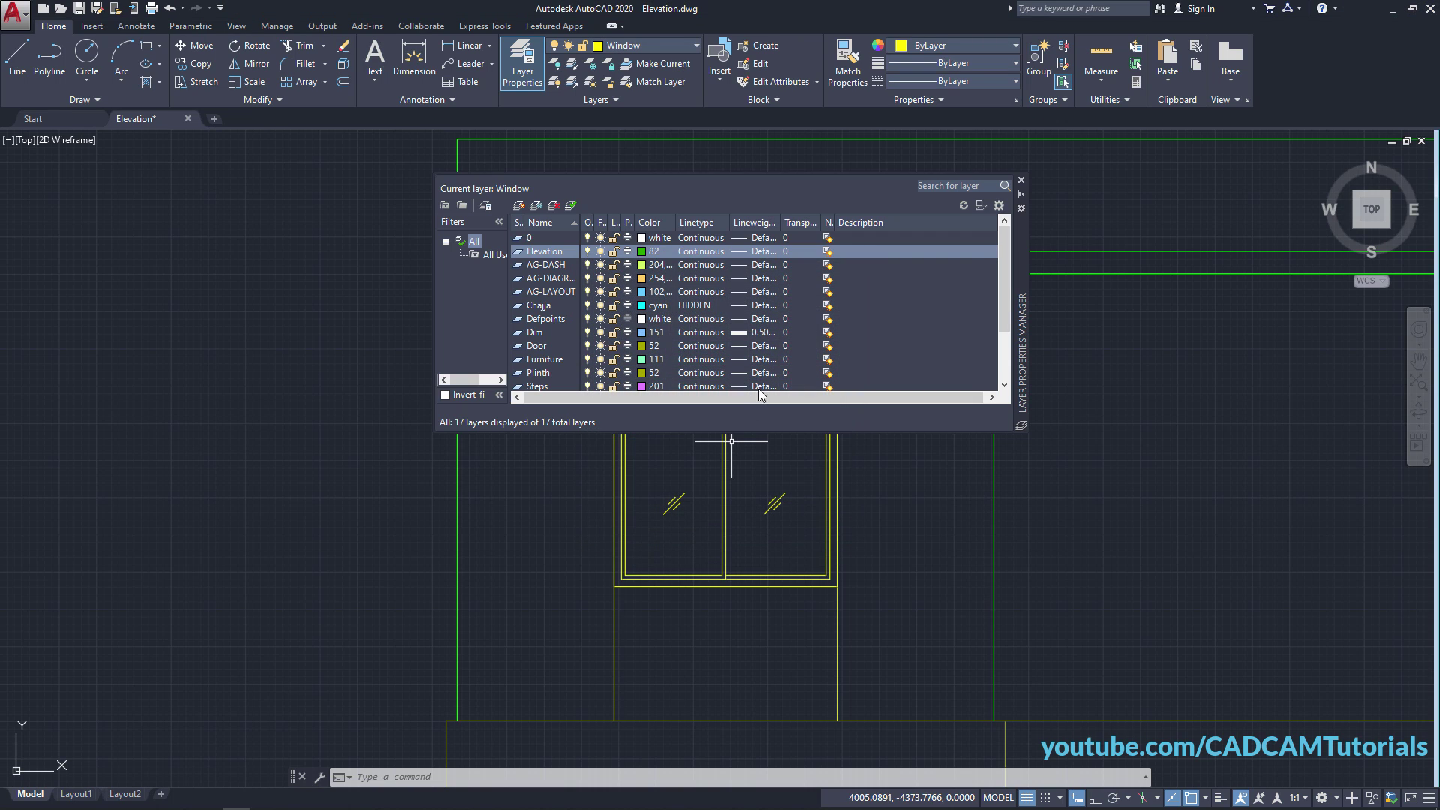
{"action": "left_click", "coordinate": [1022, 181]}
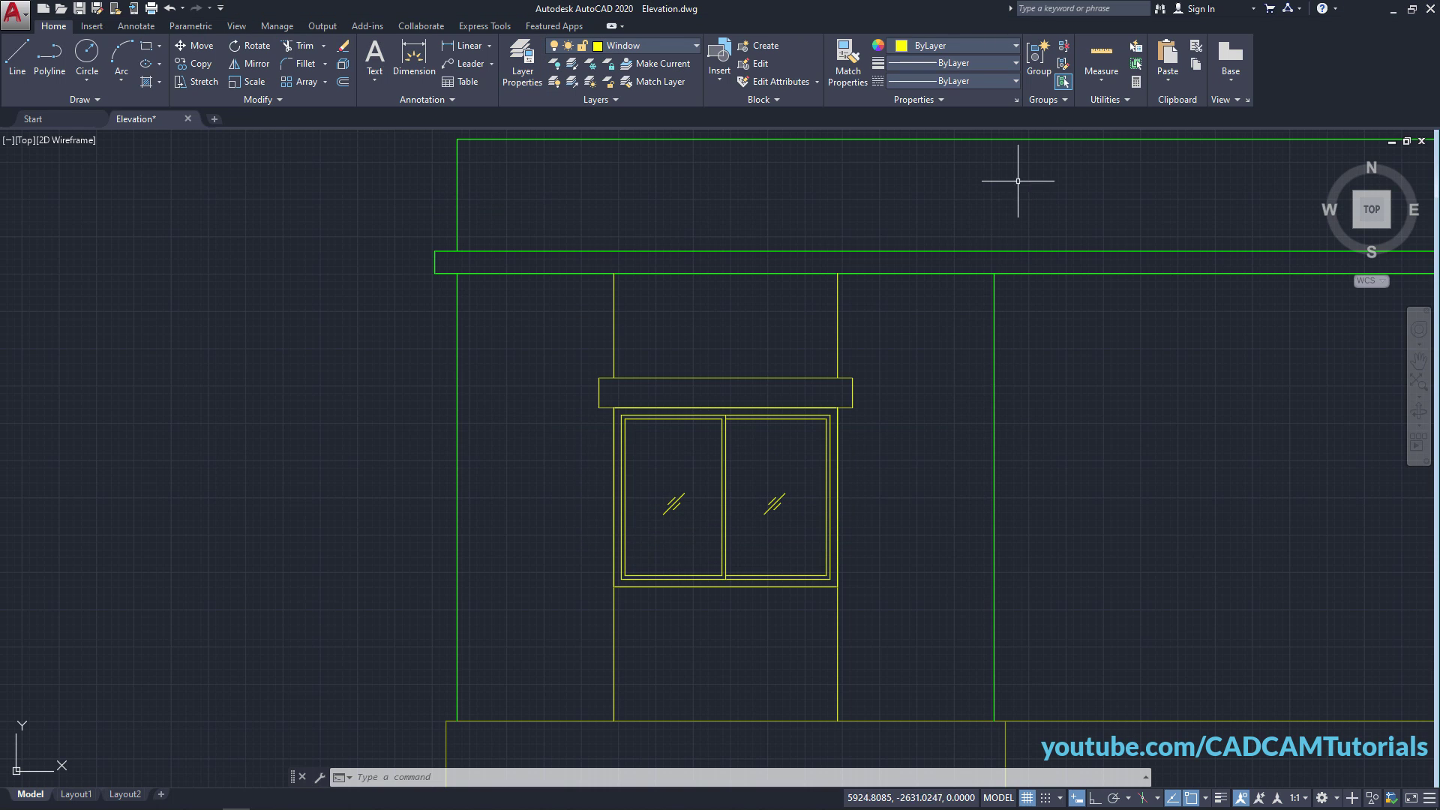
{"action": "left_click", "coordinate": [695, 47]}
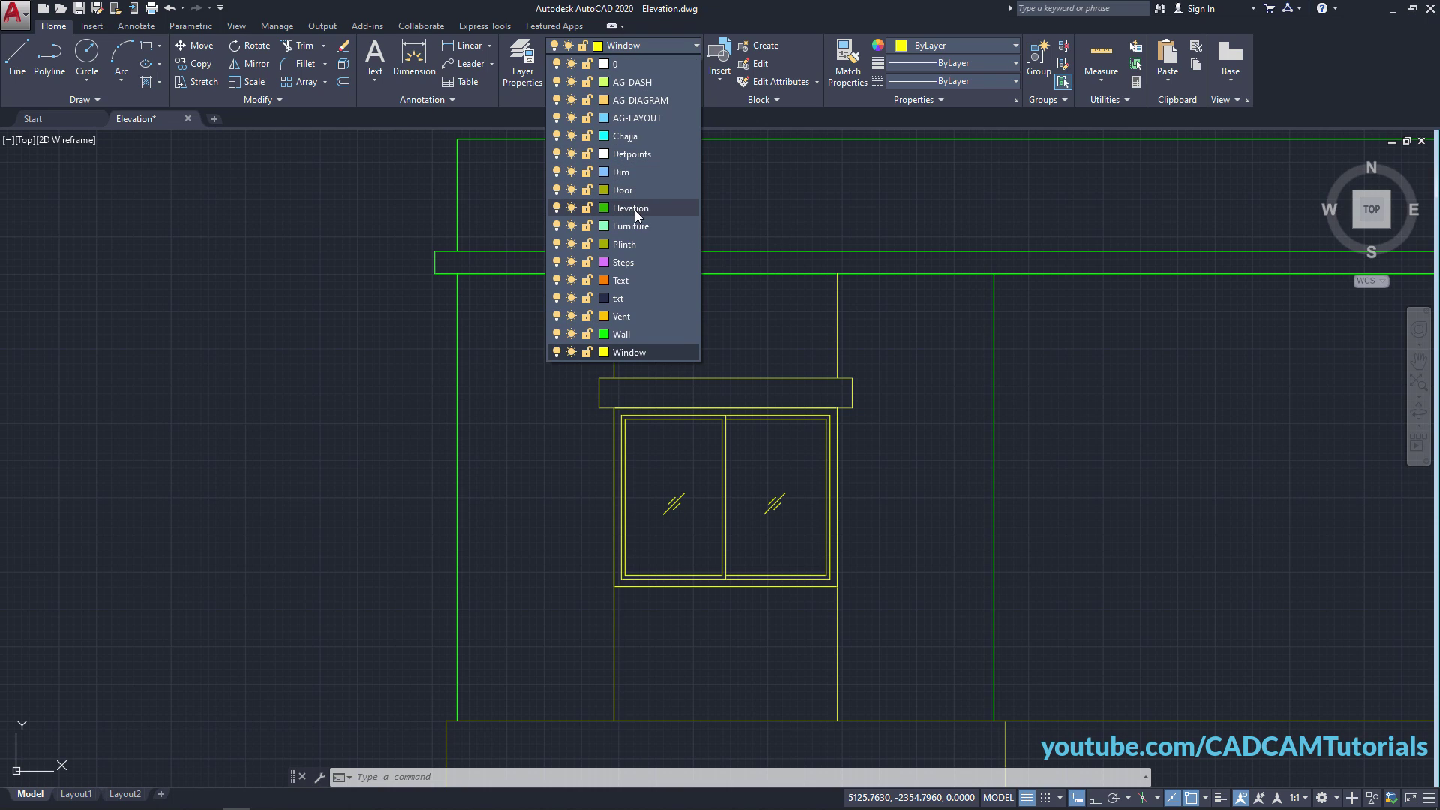
{"action": "left_click", "coordinate": [636, 210]}
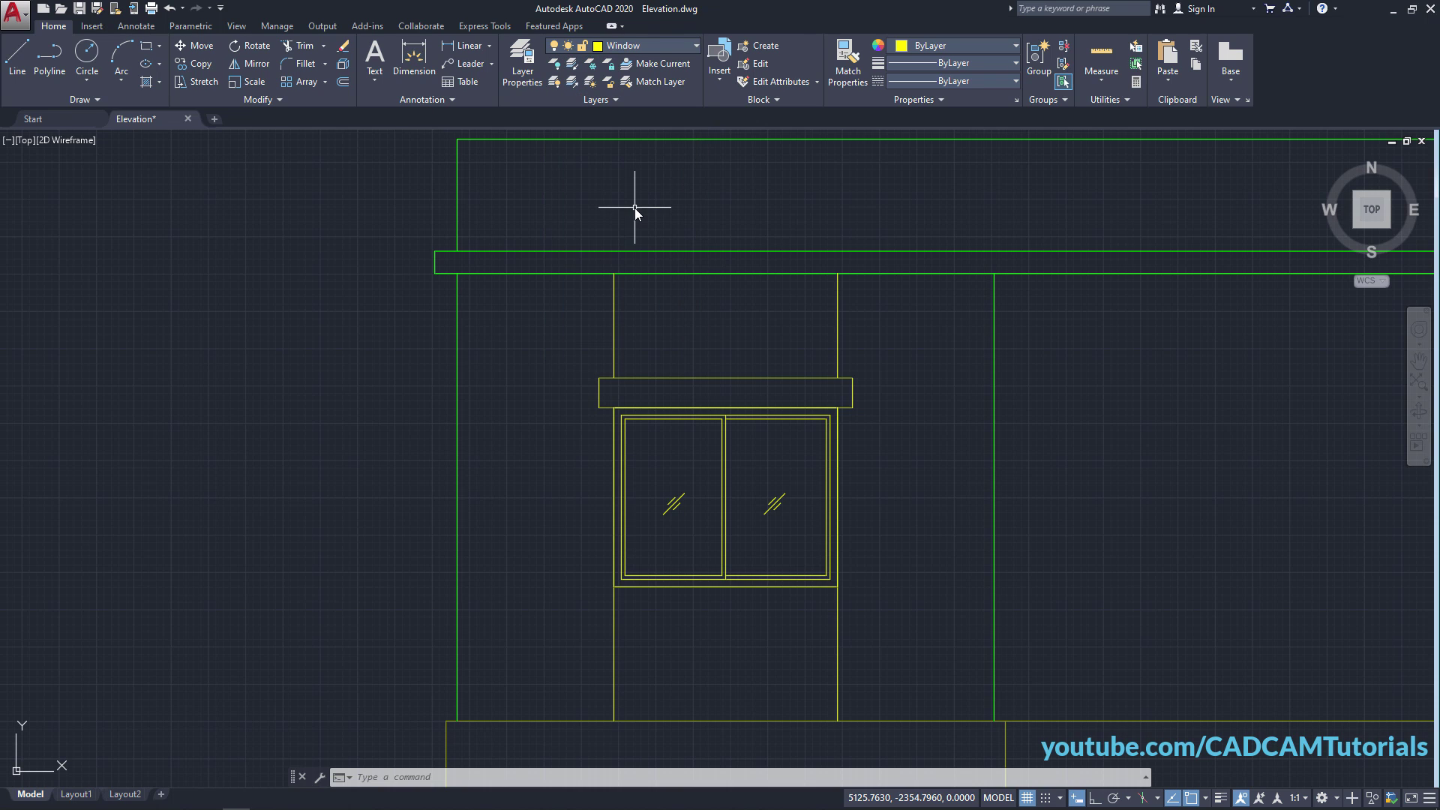
Start a hatch in the wall areas above and below the left window and set the hatch color to ByLayer.
{"action": "left_click", "coordinate": [146, 82]}
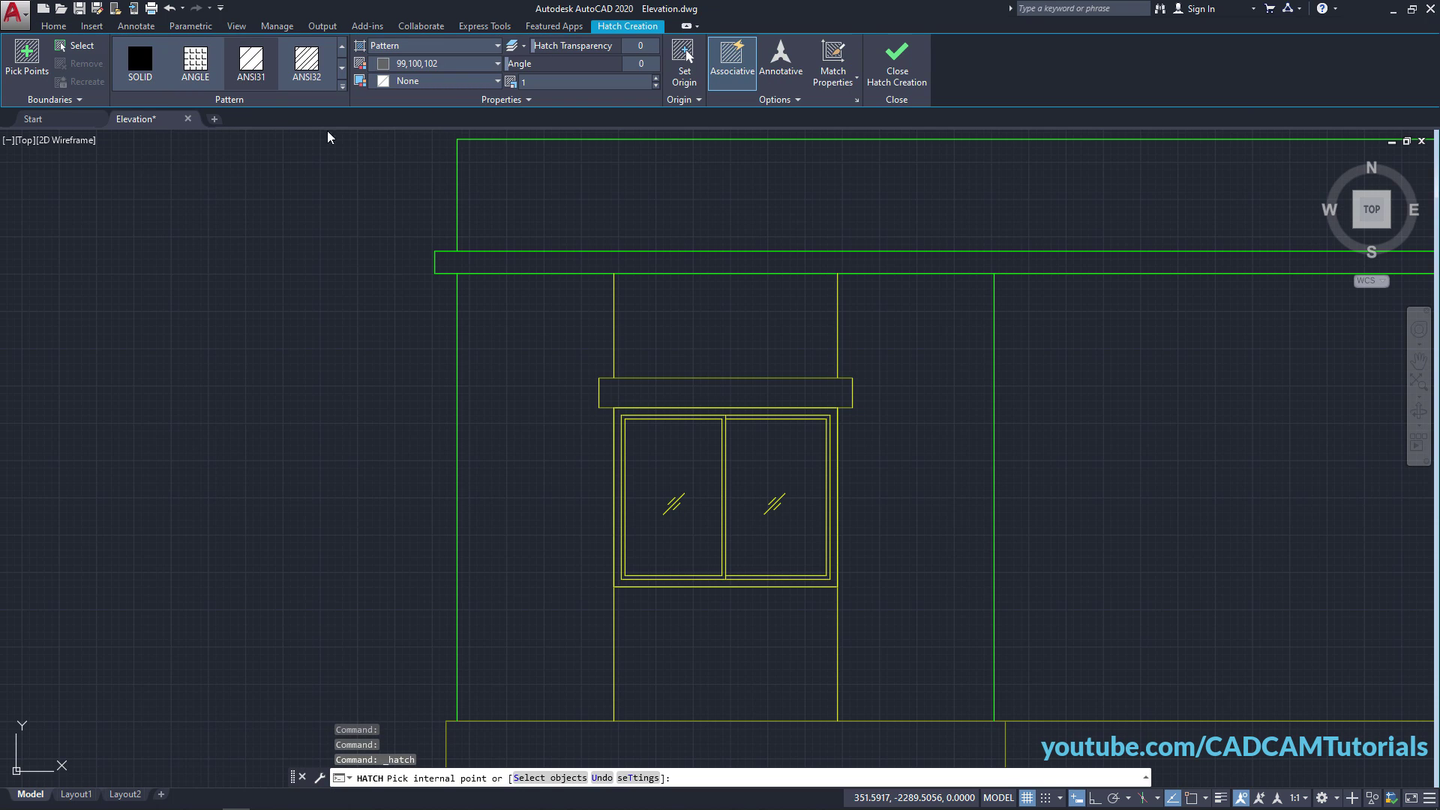
{"action": "left_click", "coordinate": [728, 312]}
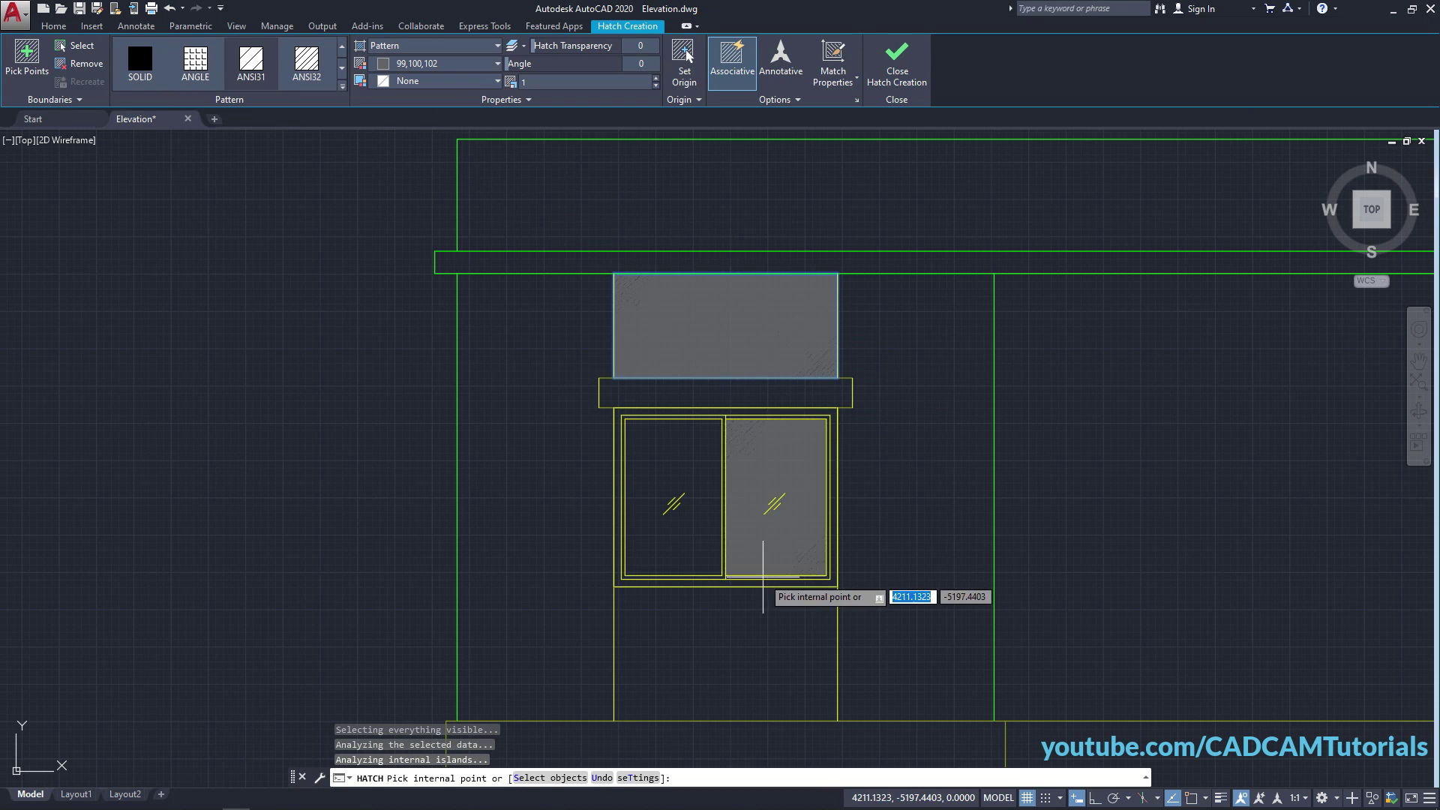
{"action": "left_click", "coordinate": [733, 670]}
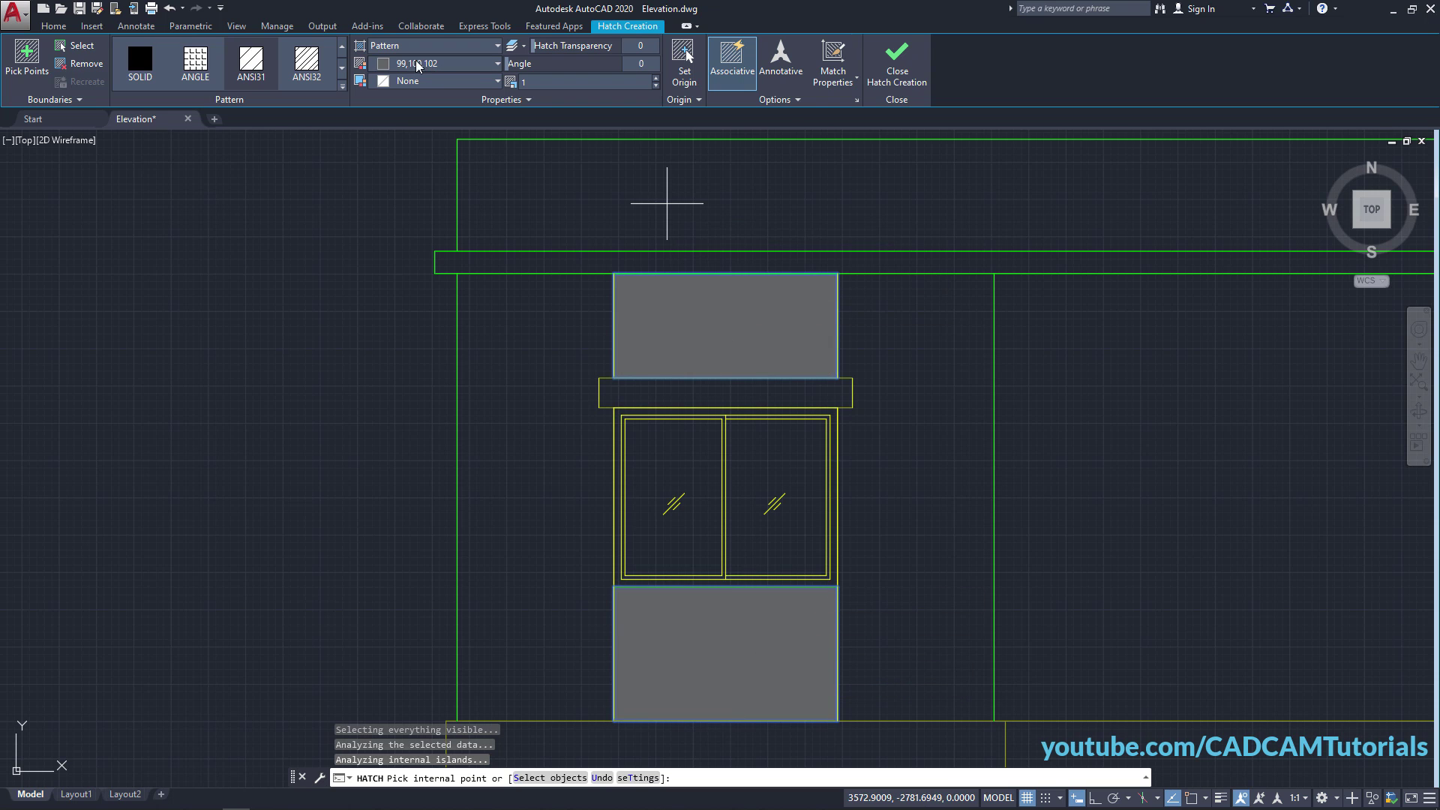
{"action": "left_click", "coordinate": [497, 64]}
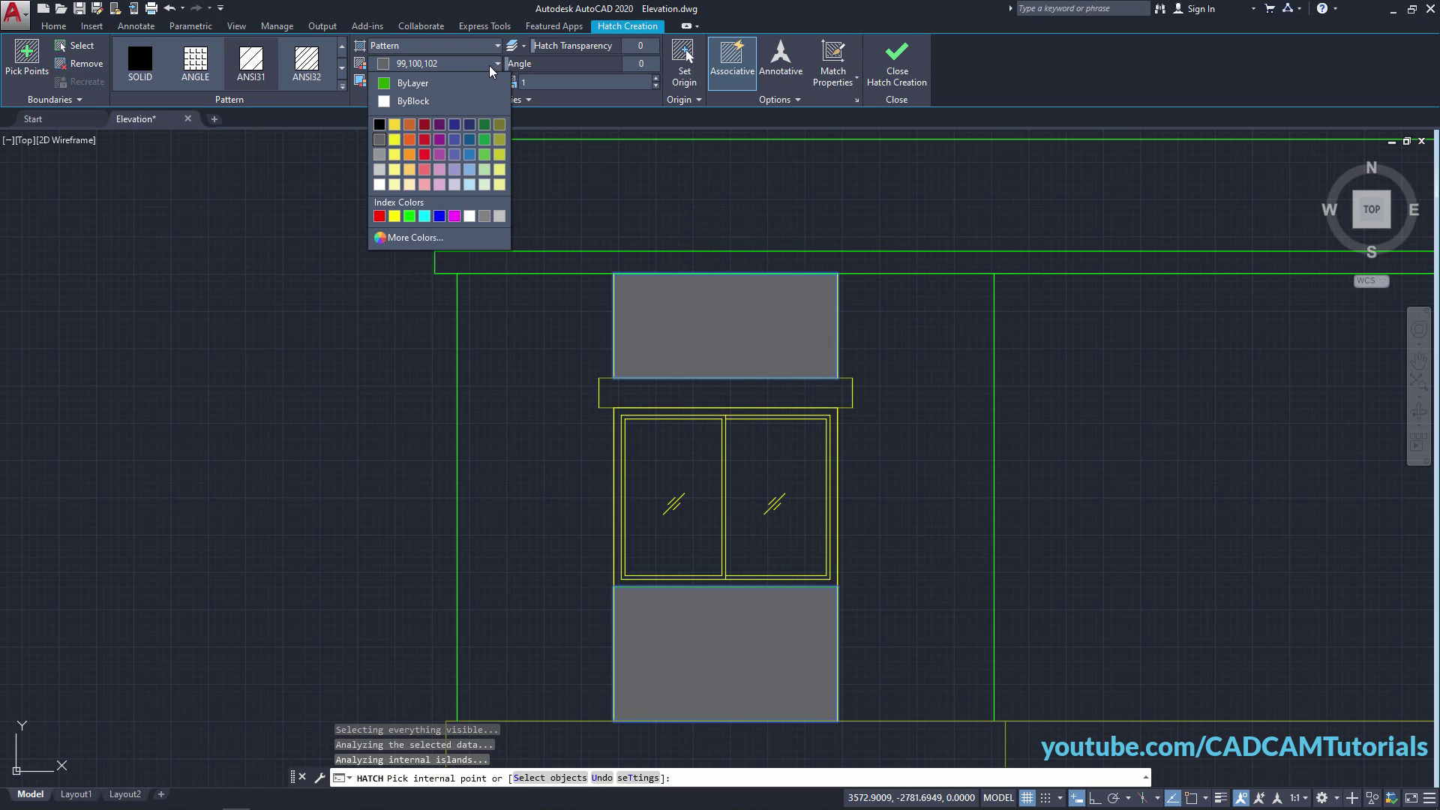
{"action": "left_click", "coordinate": [432, 88]}
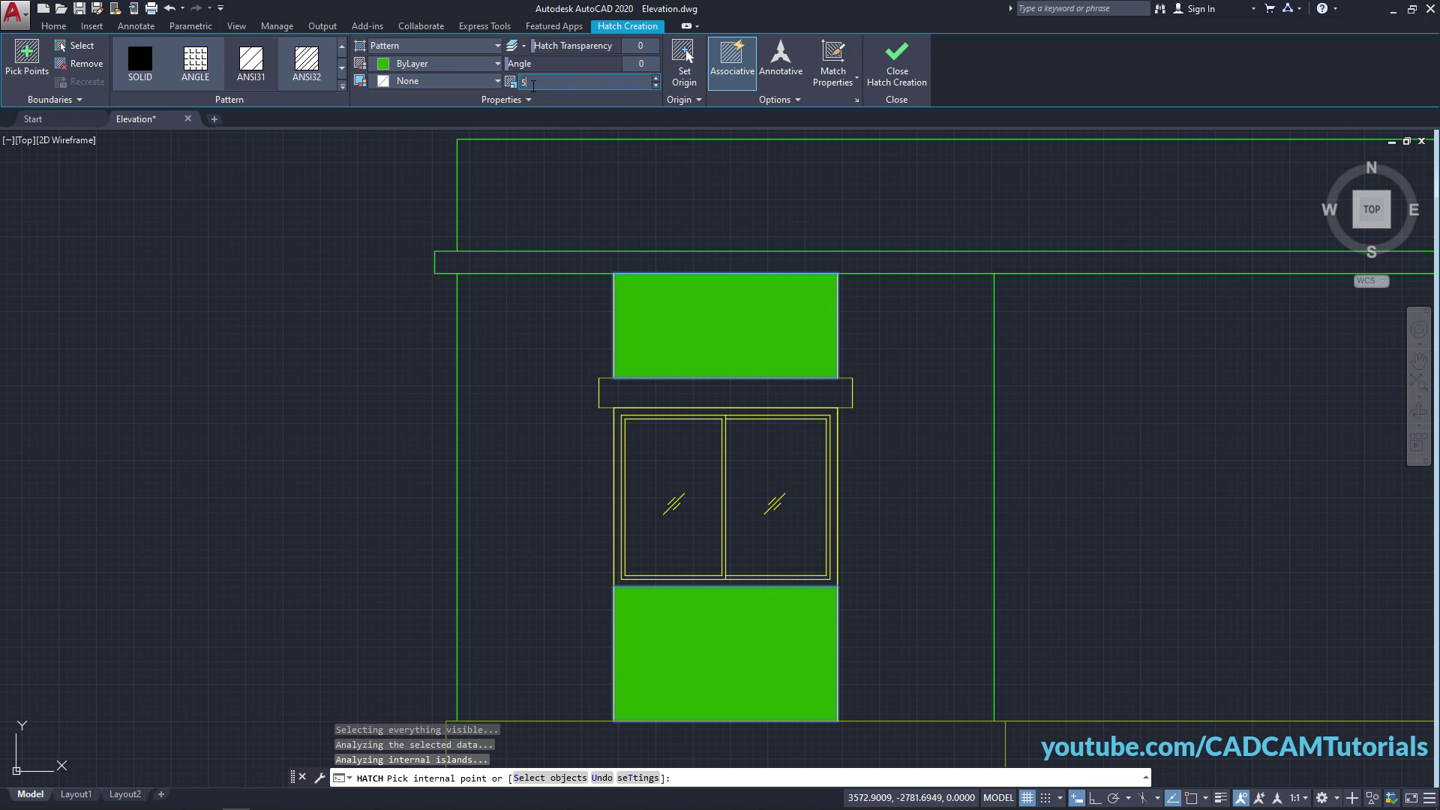
Set the hatch pattern scale to 50 and its angle to -45, and finish the hatch.
{"action": "left_click", "coordinate": [533, 85]}
{"action": "type", "text": "50"}
{"action": "key", "text": "Return"}
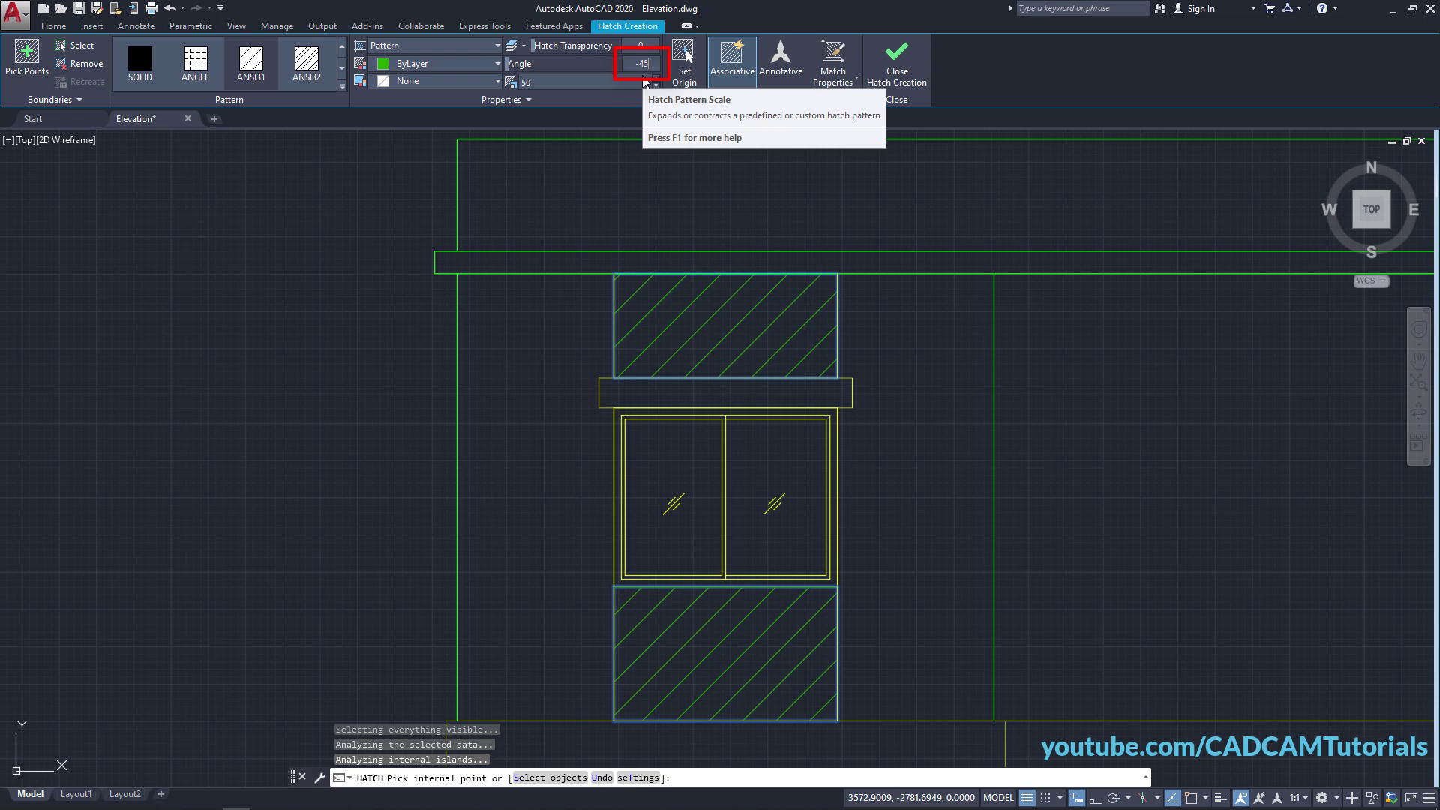
{"action": "type", "text": "-45"}
{"action": "key", "text": "Return"}
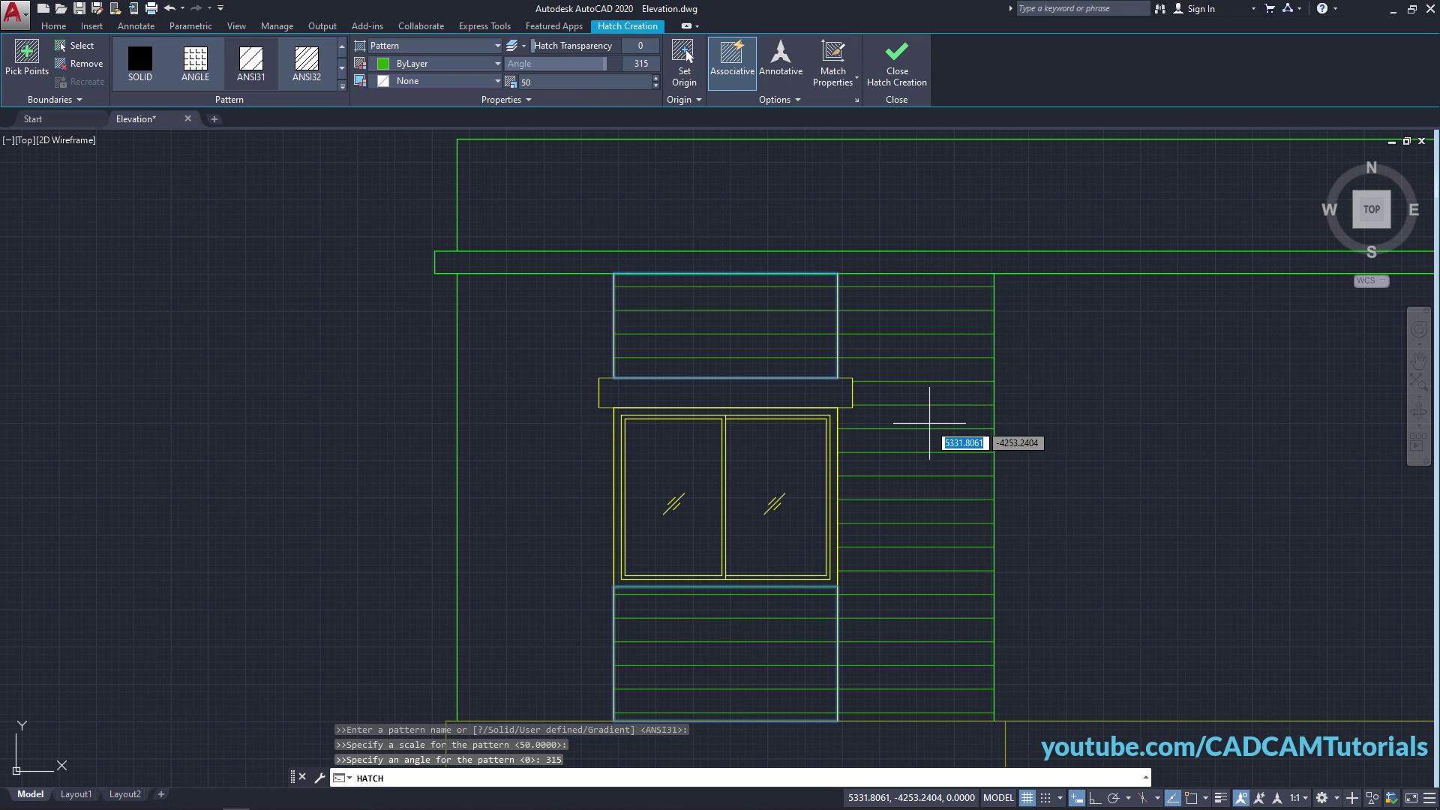
{"action": "key", "text": "Return"}
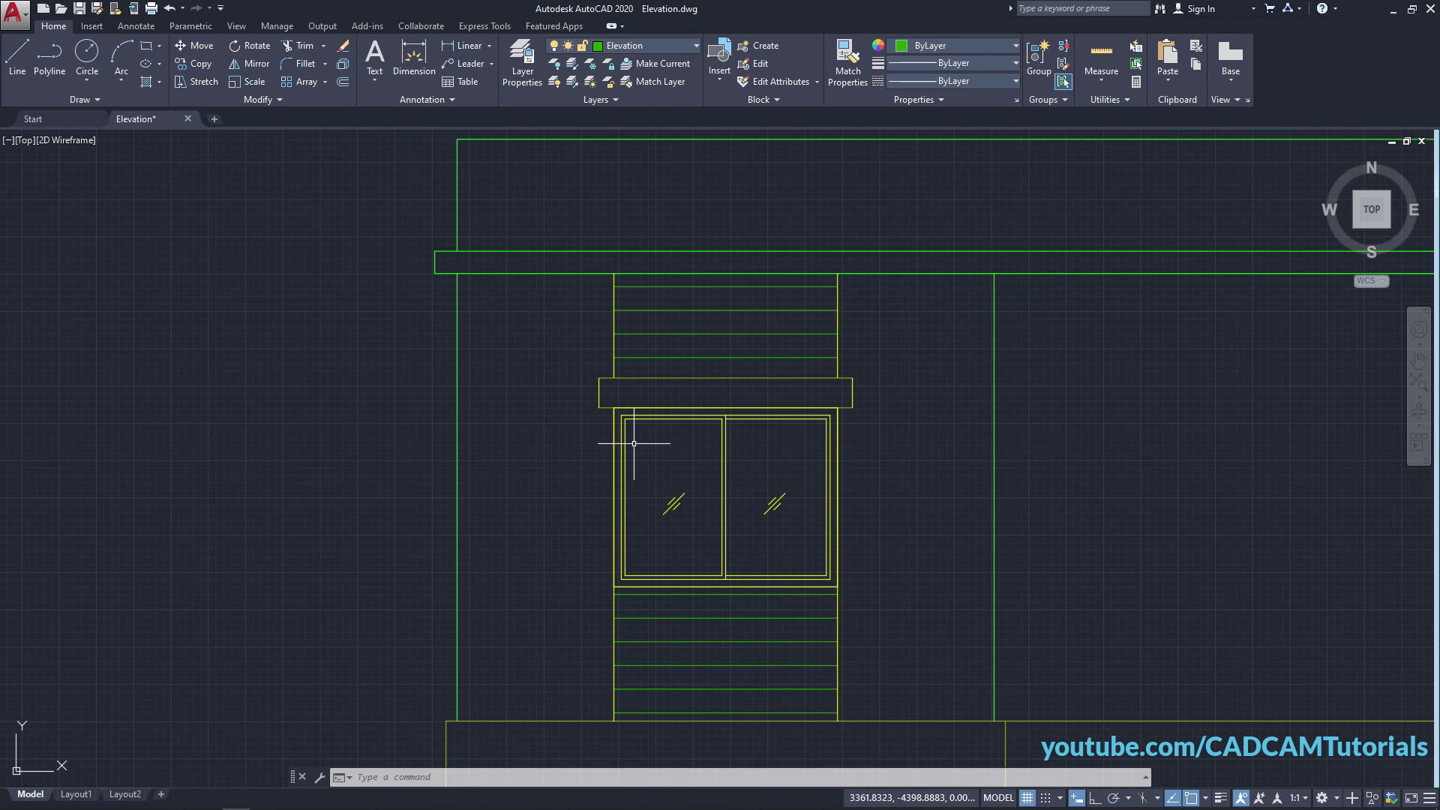
Copy the left window with its chajja and hatched areas horizontally to align with the kitchen window, using the plan chajjas' lower-edge midpoints with Ortho on.
{"action": "scroll", "coordinate": [634, 443], "scroll_direction": "down", "scroll_amount": 2}
{"action": "scroll", "coordinate": [675, 427], "scroll_direction": "down", "scroll_amount": 4}
{"action": "scroll", "coordinate": [820, 454], "scroll_direction": "up", "scroll_amount": 2}
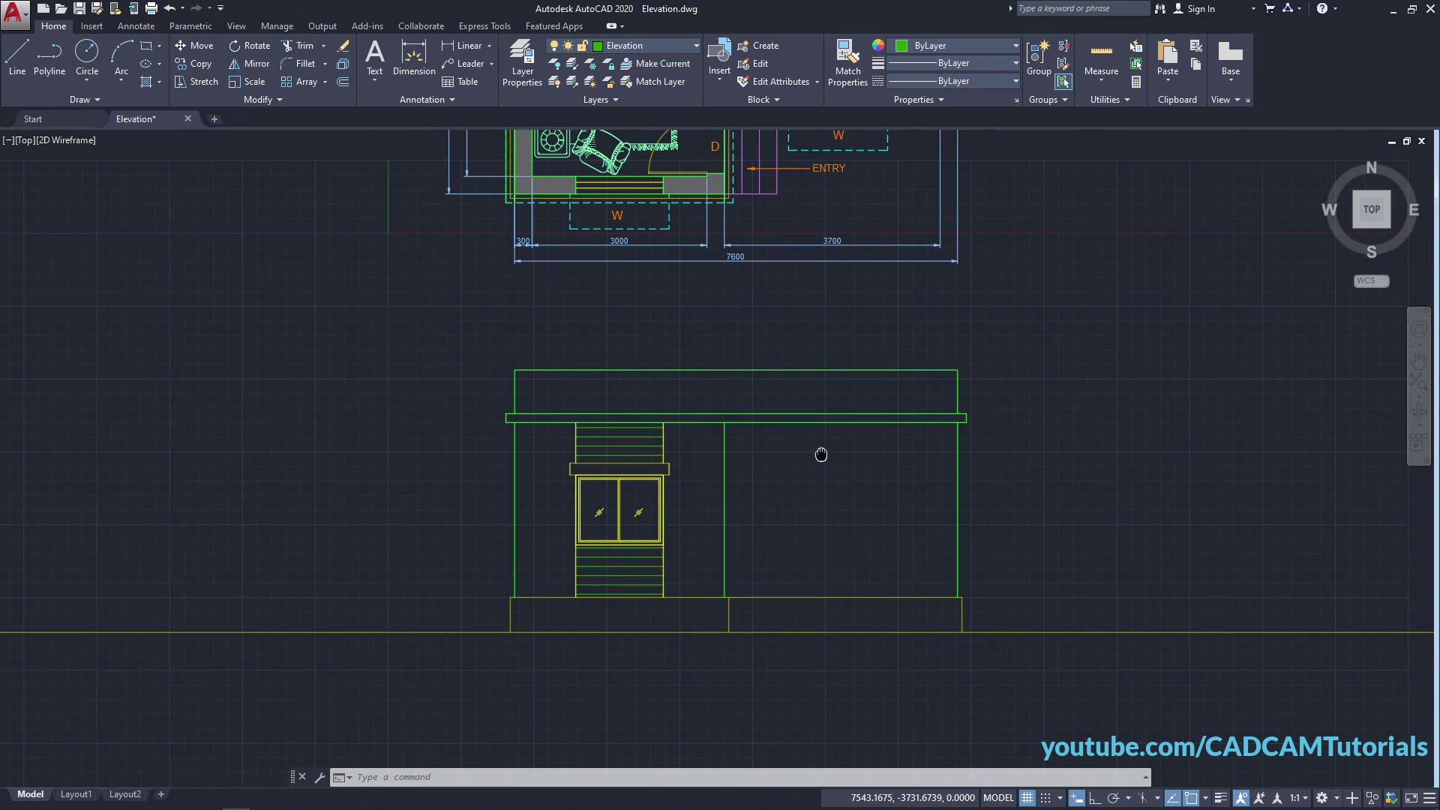
{"action": "middle_click_drag", "start_coordinate": [791, 523], "coordinate": [828, 546]}
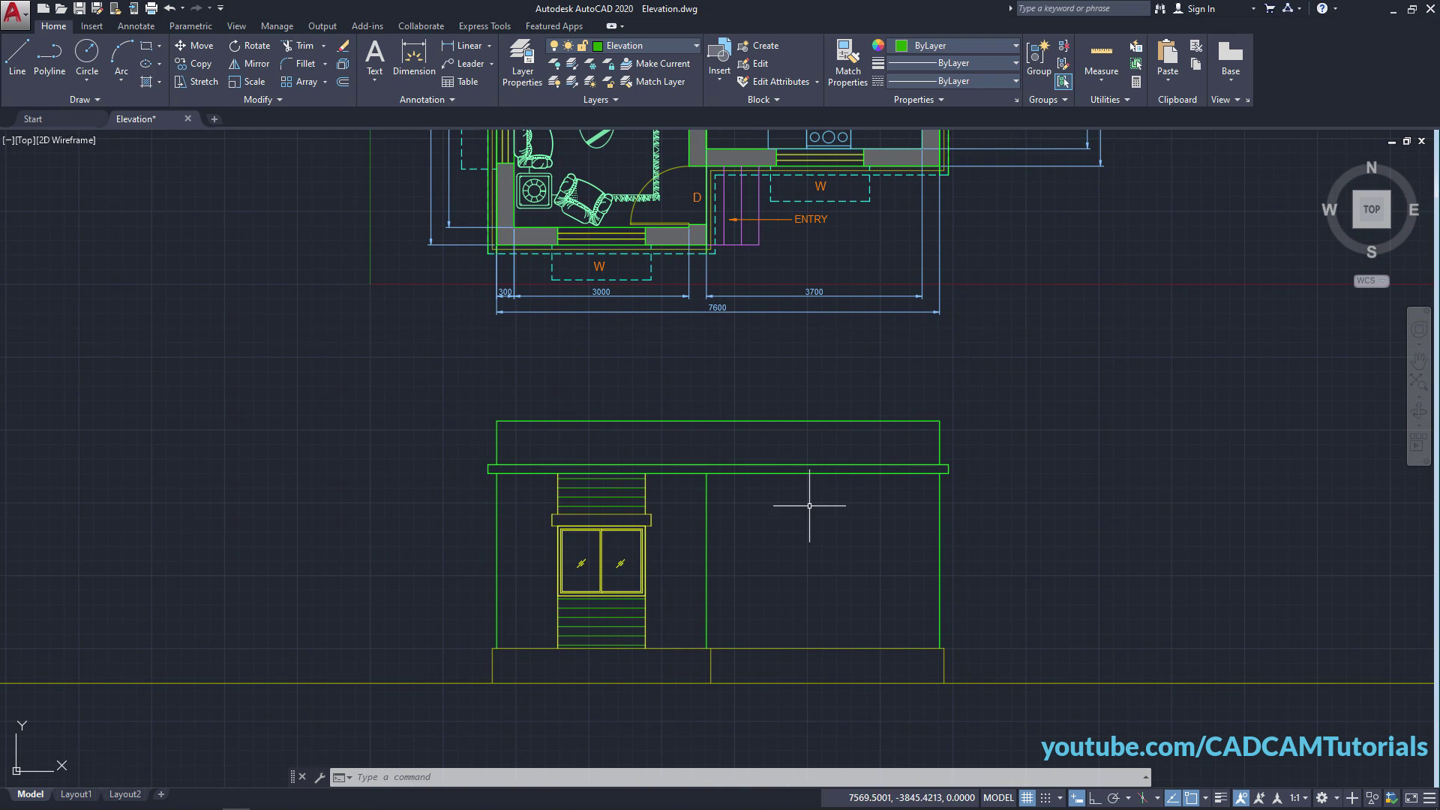
{"action": "left_click", "coordinate": [201, 66]}
{"action": "left_click", "coordinate": [546, 455]}
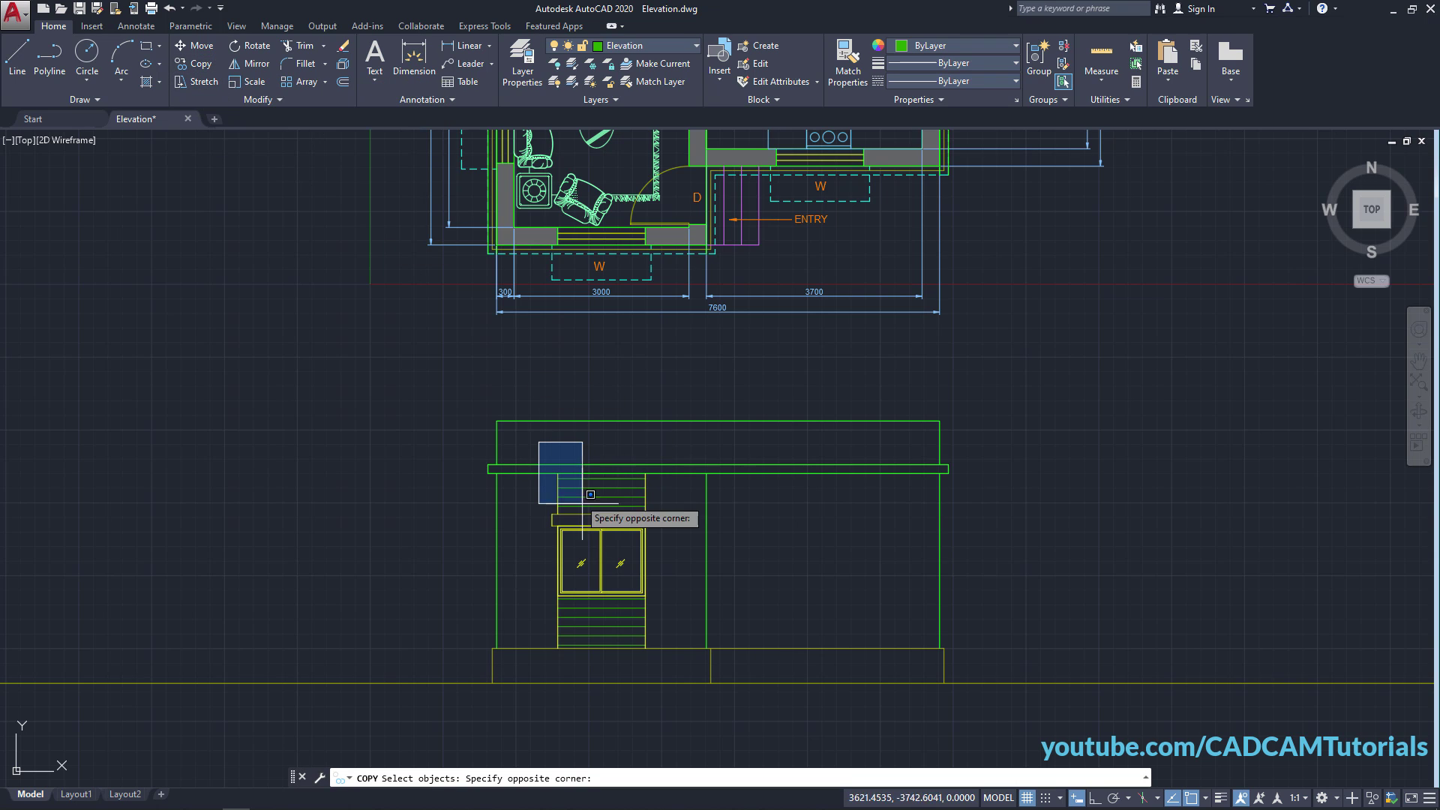
{"action": "left_click", "coordinate": [666, 678]}
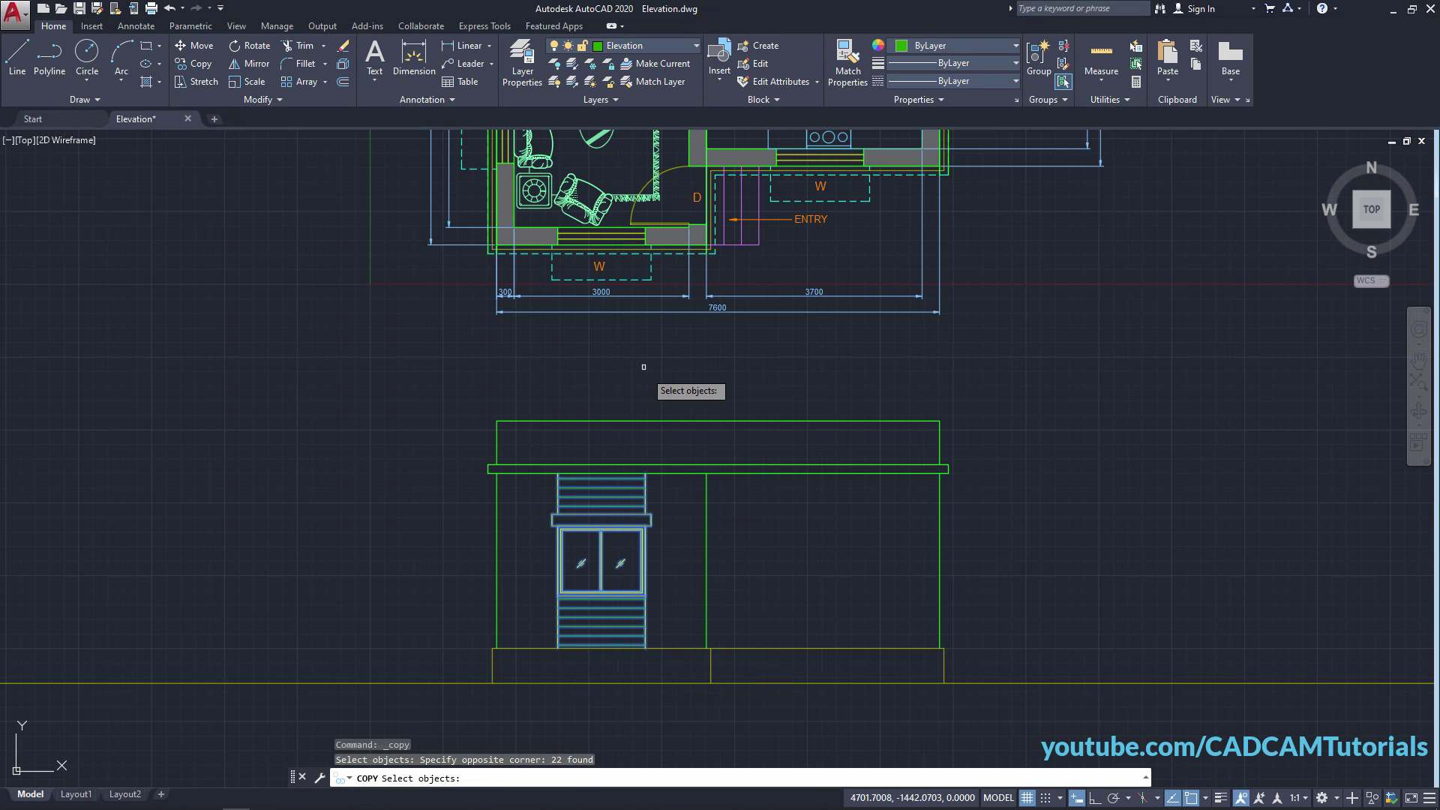
{"action": "key", "text": "Return"}
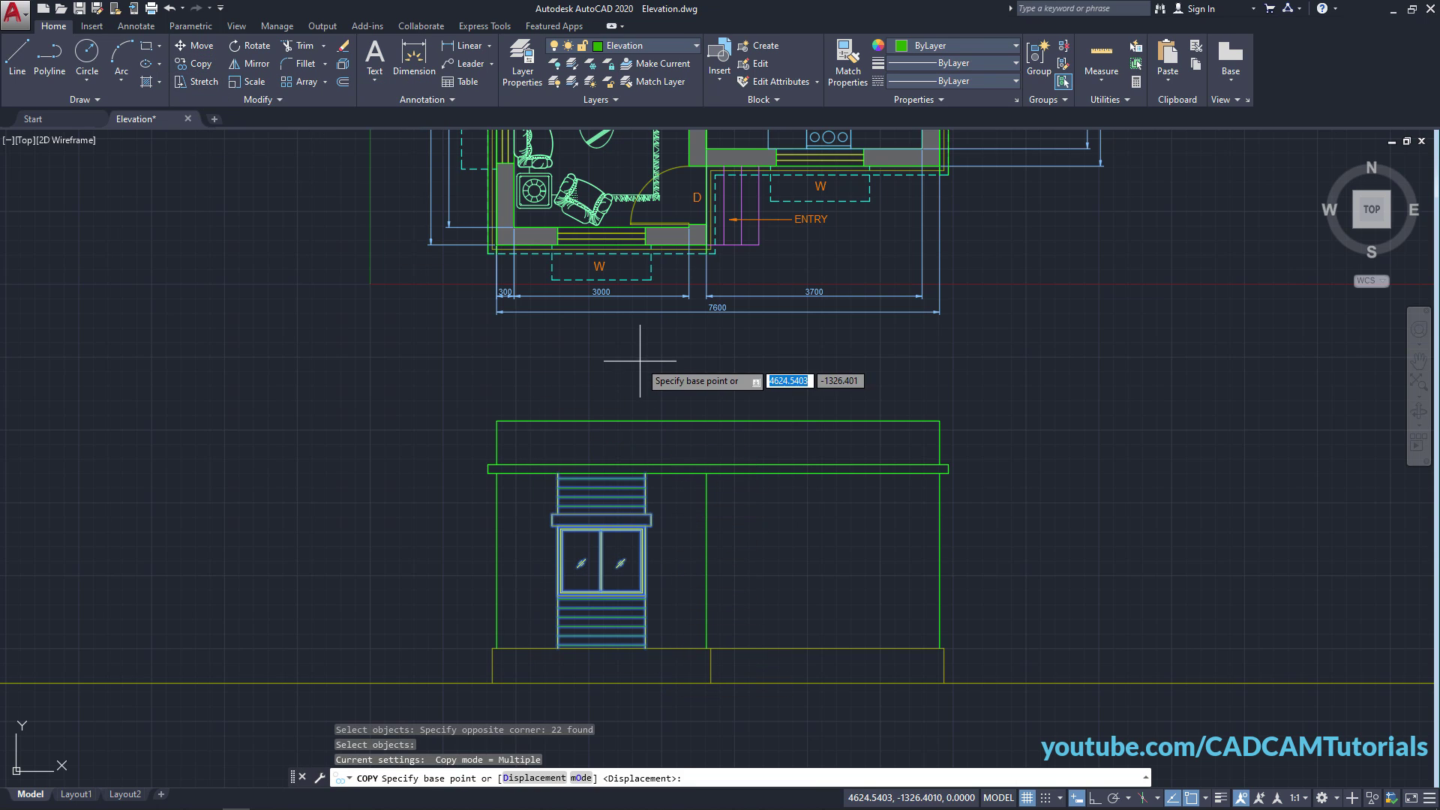
{"action": "left_click", "coordinate": [602, 279]}
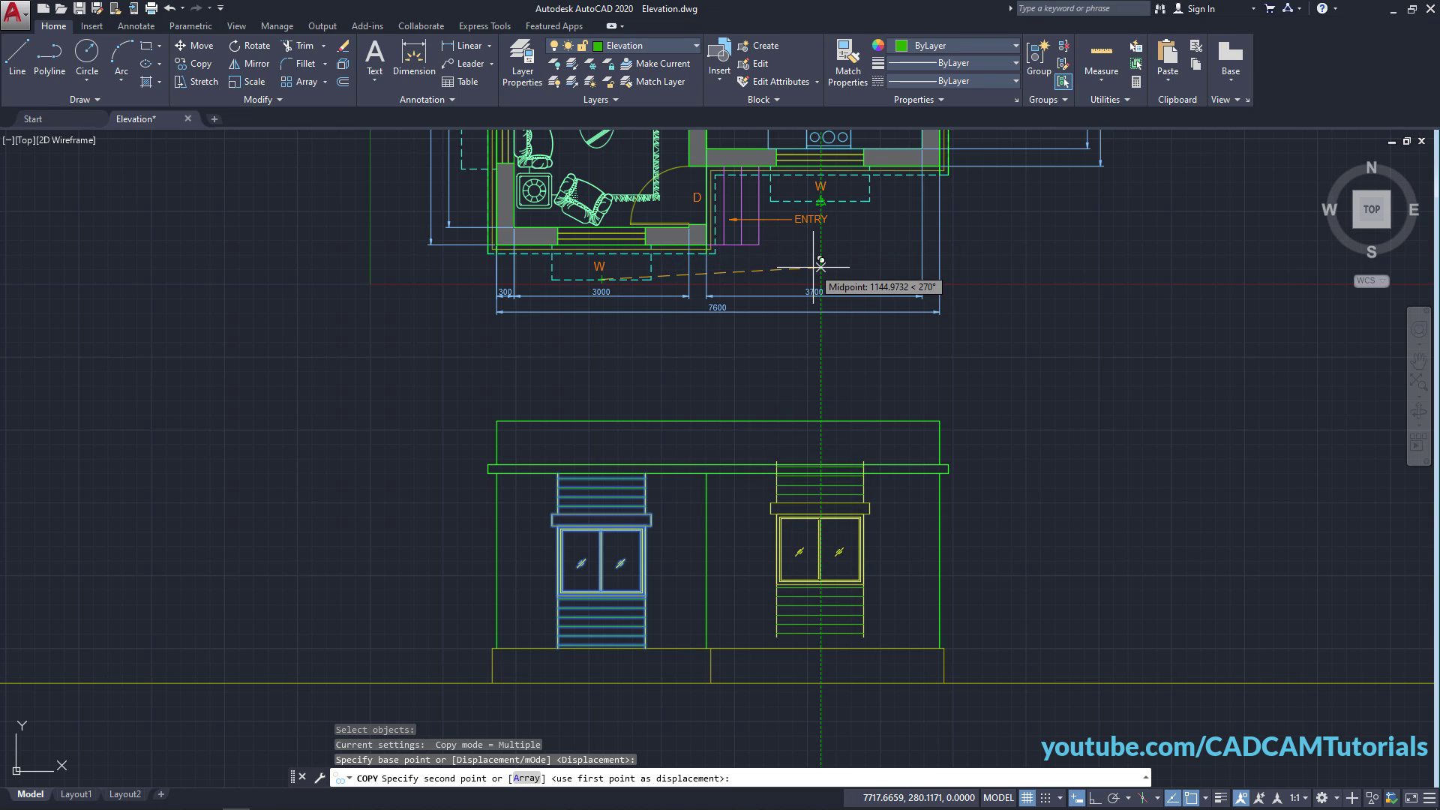
{"action": "left_click", "coordinate": [1096, 799]}
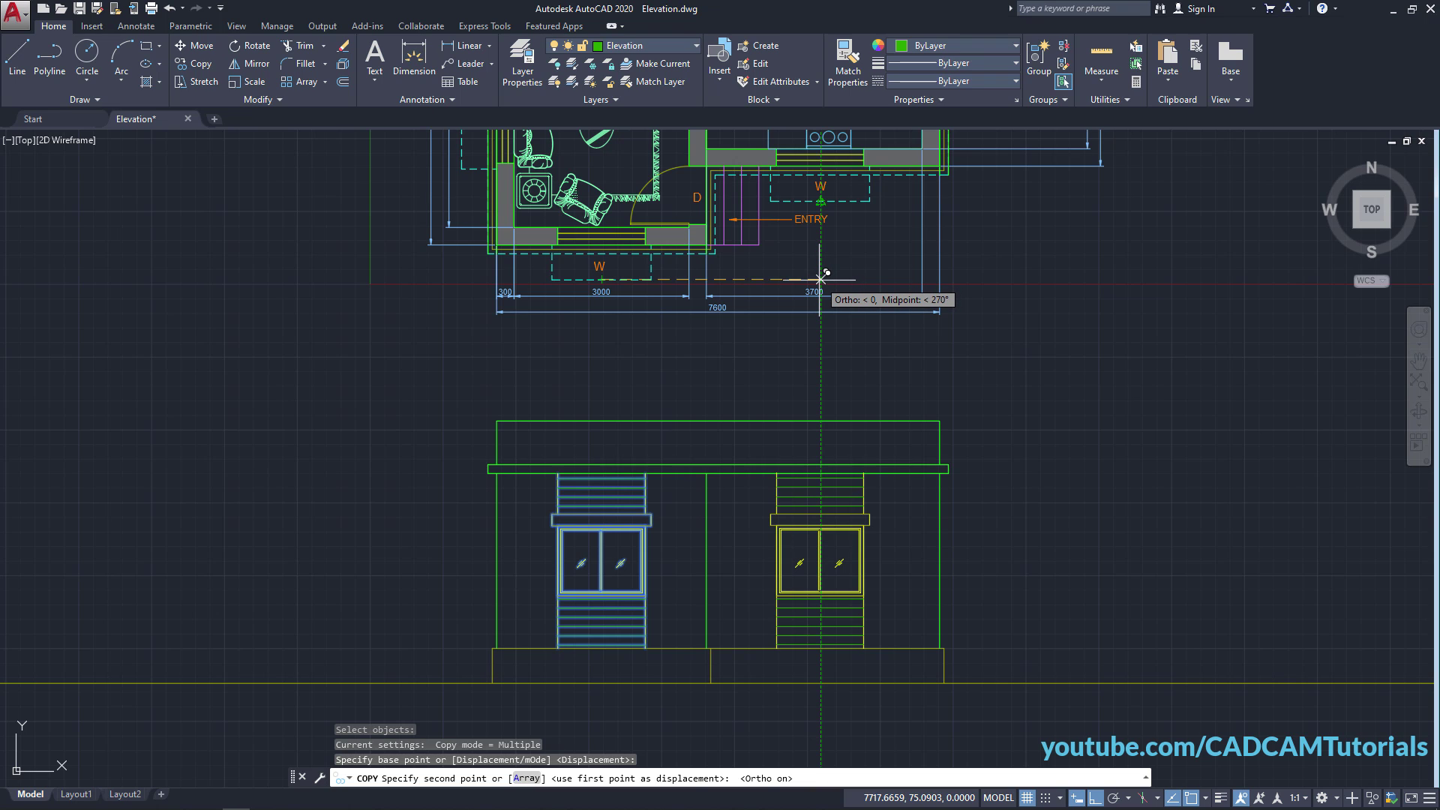
{"action": "left_click", "coordinate": [820, 279]}
{"action": "key", "text": "Return"}
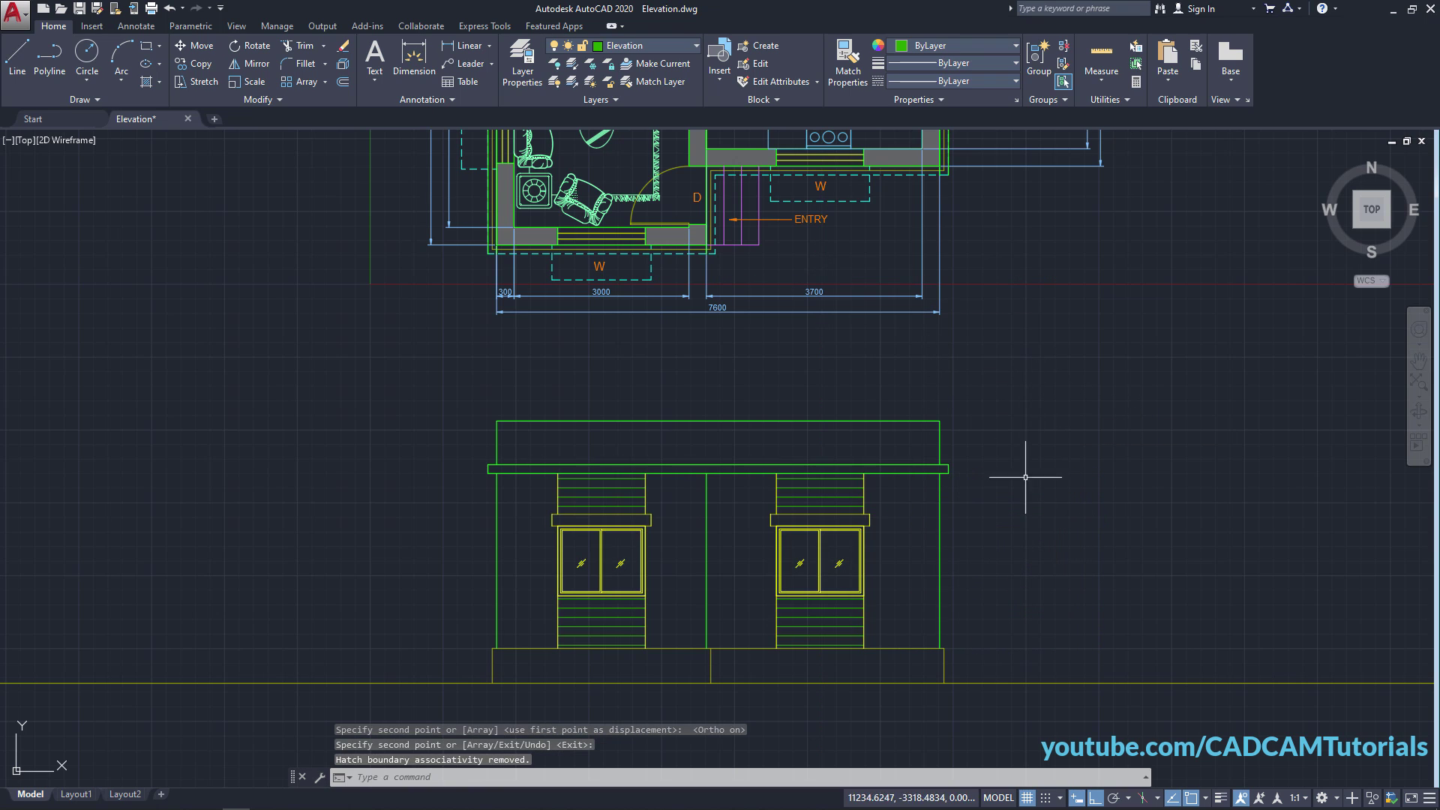
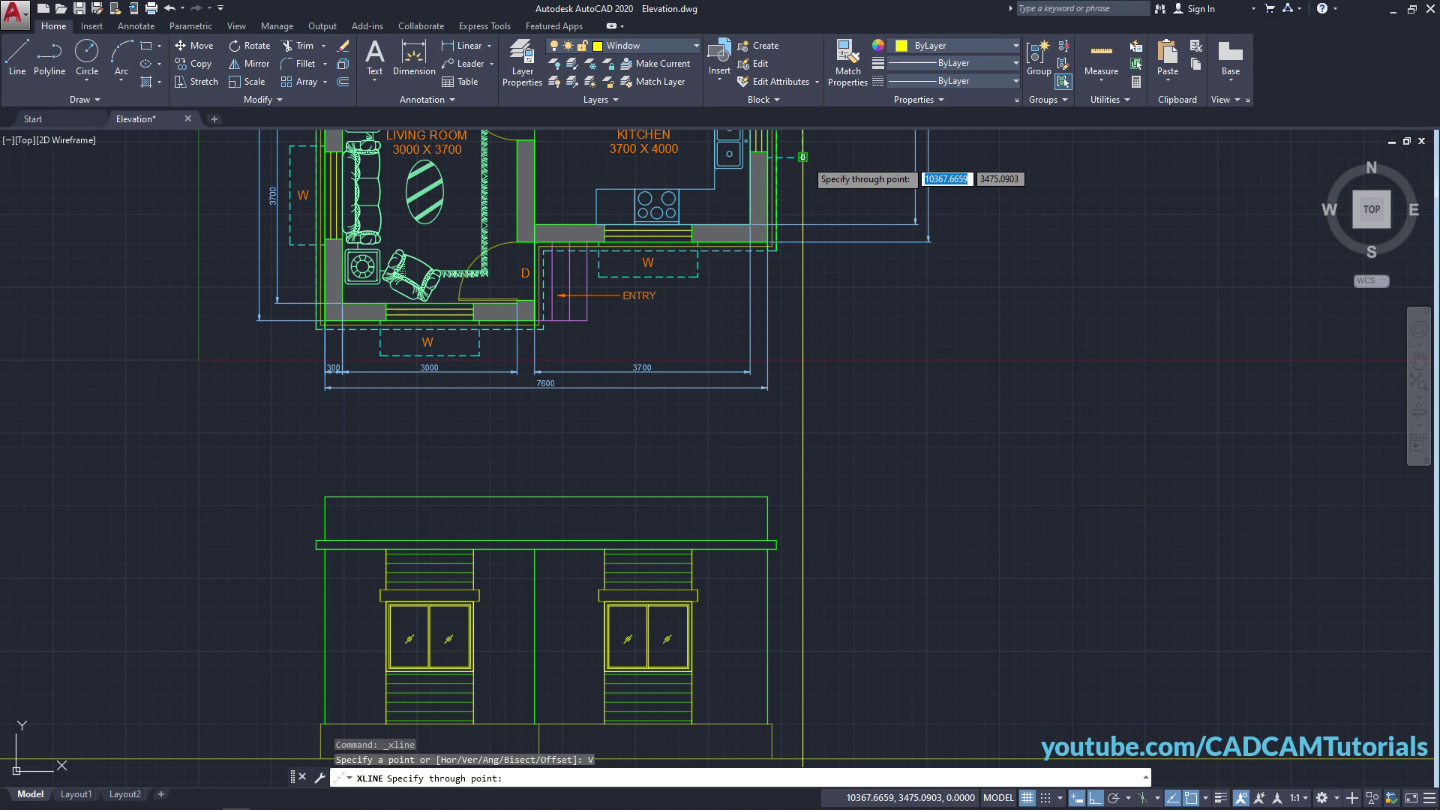
Place a vertical construction line through the outer edge of the kitchen's side-window chajja in the floor plan.
{"action": "left_click", "coordinate": [803, 157]}
{"action": "middle_click_drag", "start_coordinate": [860, 589], "coordinate": [838, 416]}
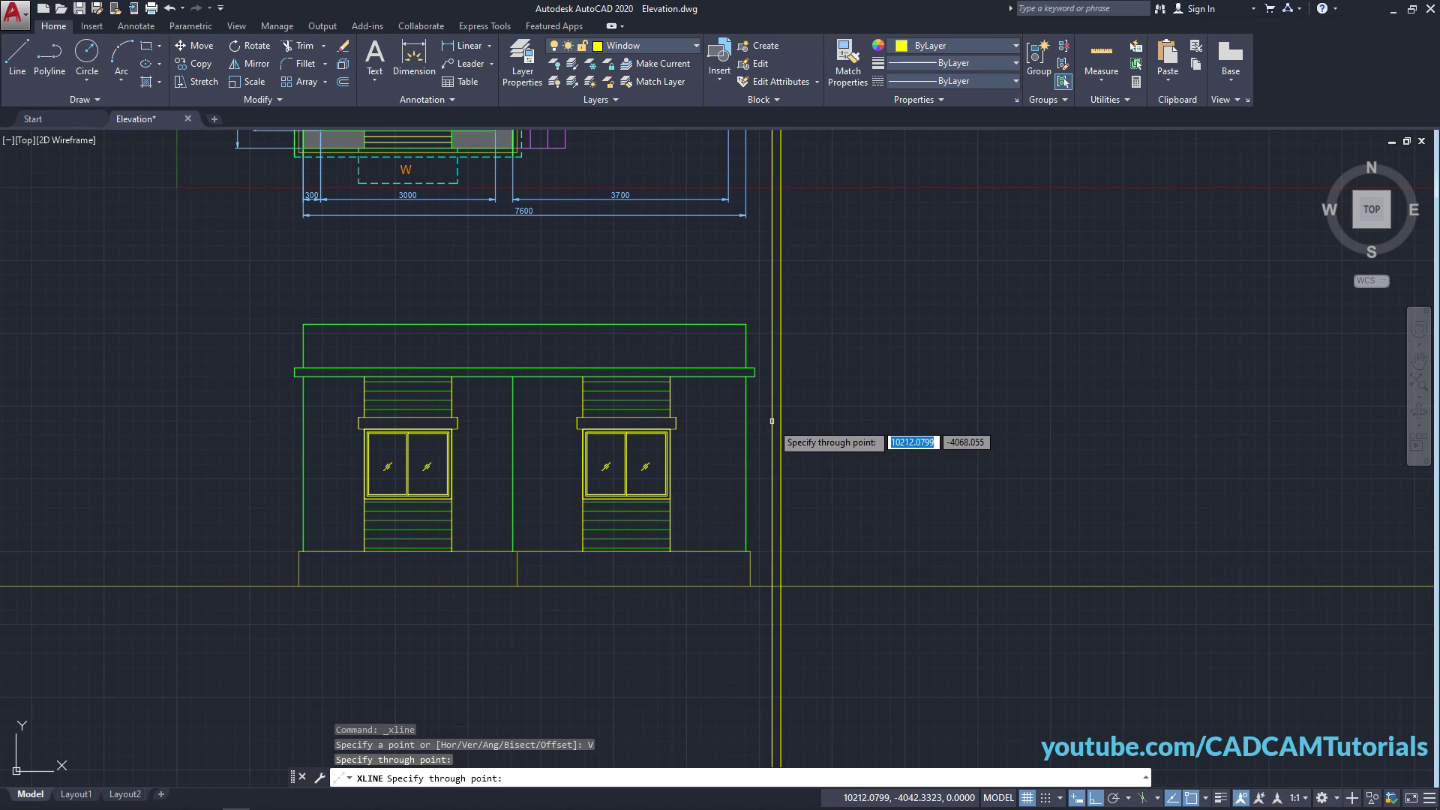
{"action": "scroll", "coordinate": [772, 421], "scroll_direction": "up", "scroll_amount": 6}
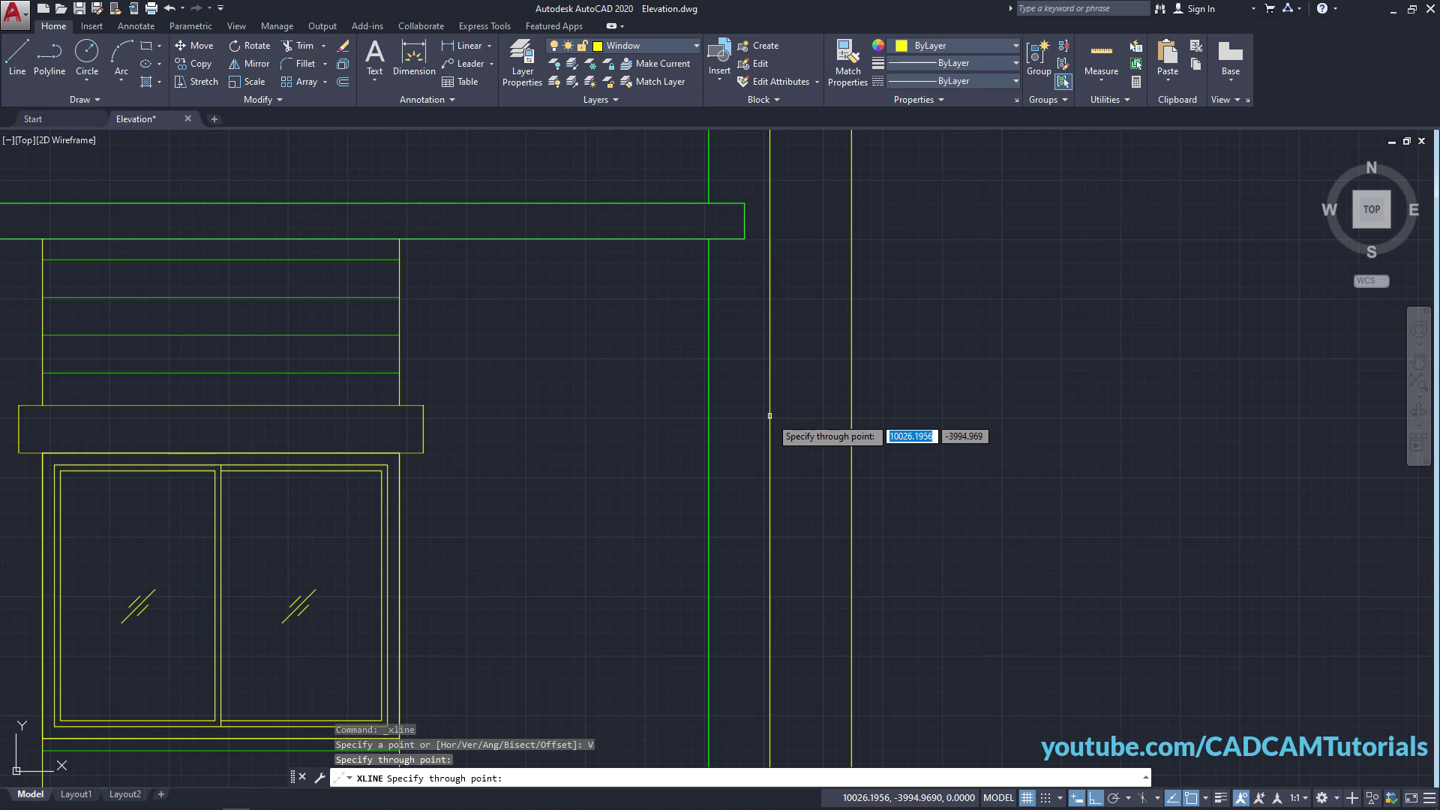
{"action": "key", "text": "Return"}
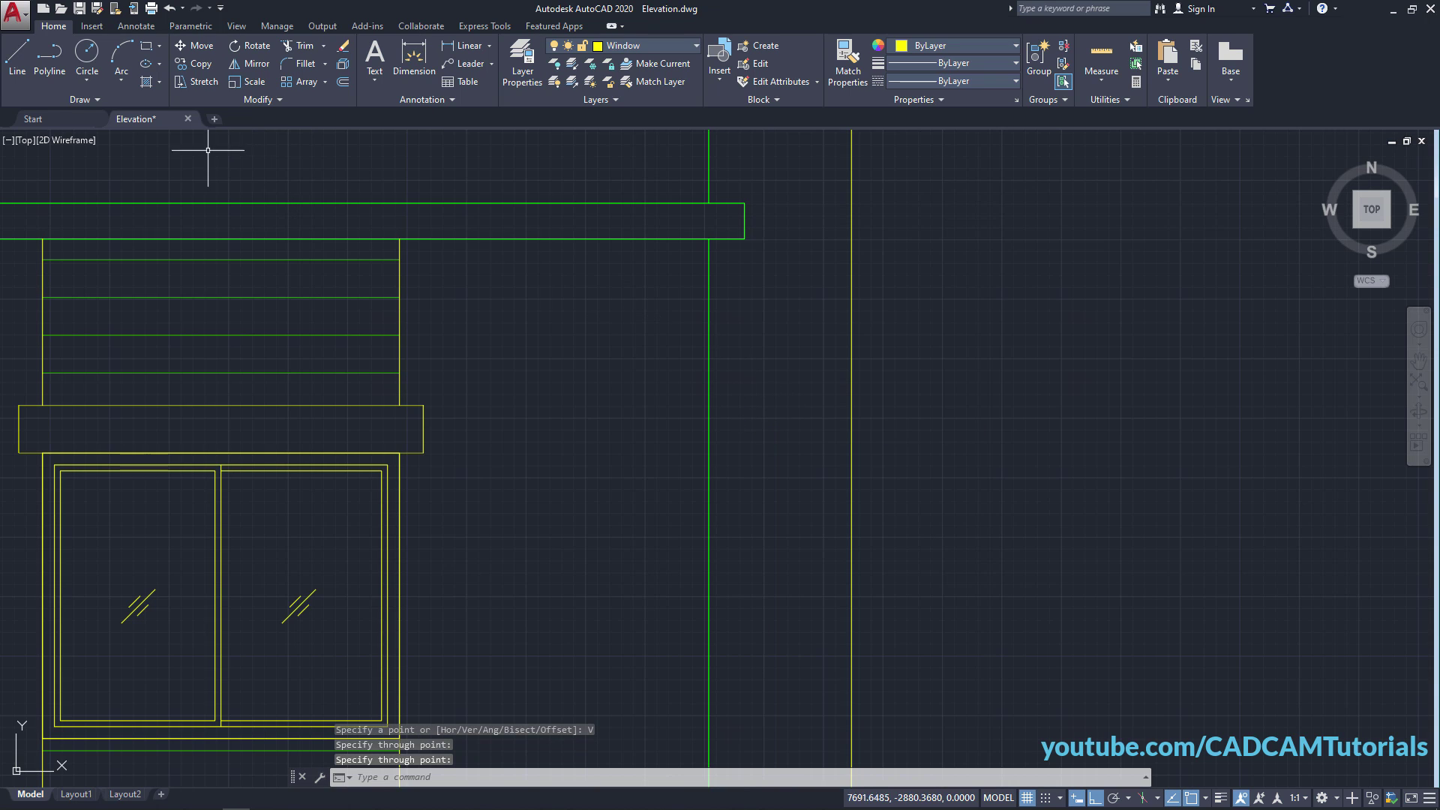
Draw the sloped side chajja on the right wall, level with the window chajja's underside: 600 long, 200 high at the wall and 100 at the outer end.
{"action": "left_click", "coordinate": [13, 63]}
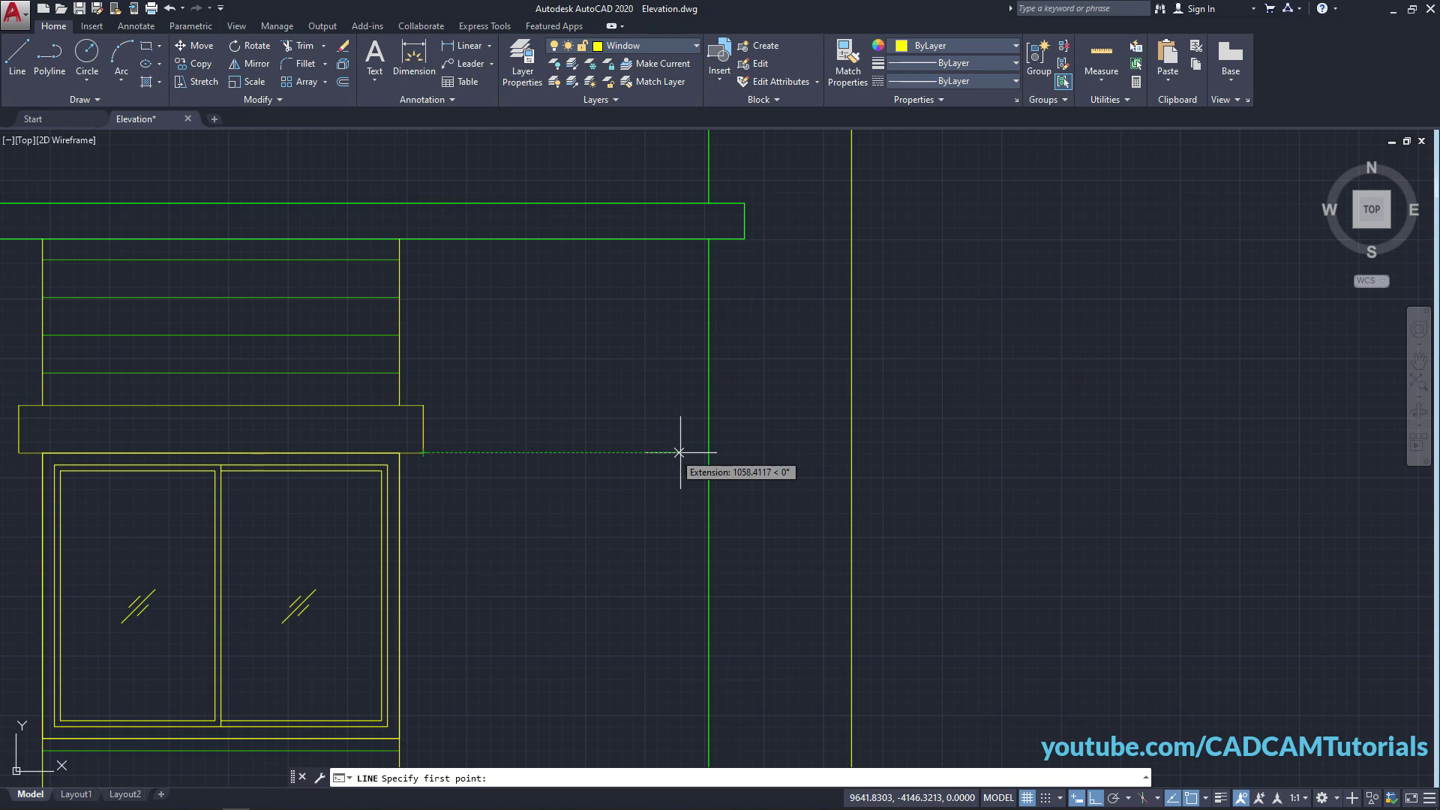
{"action": "left_click", "coordinate": [852, 452]}
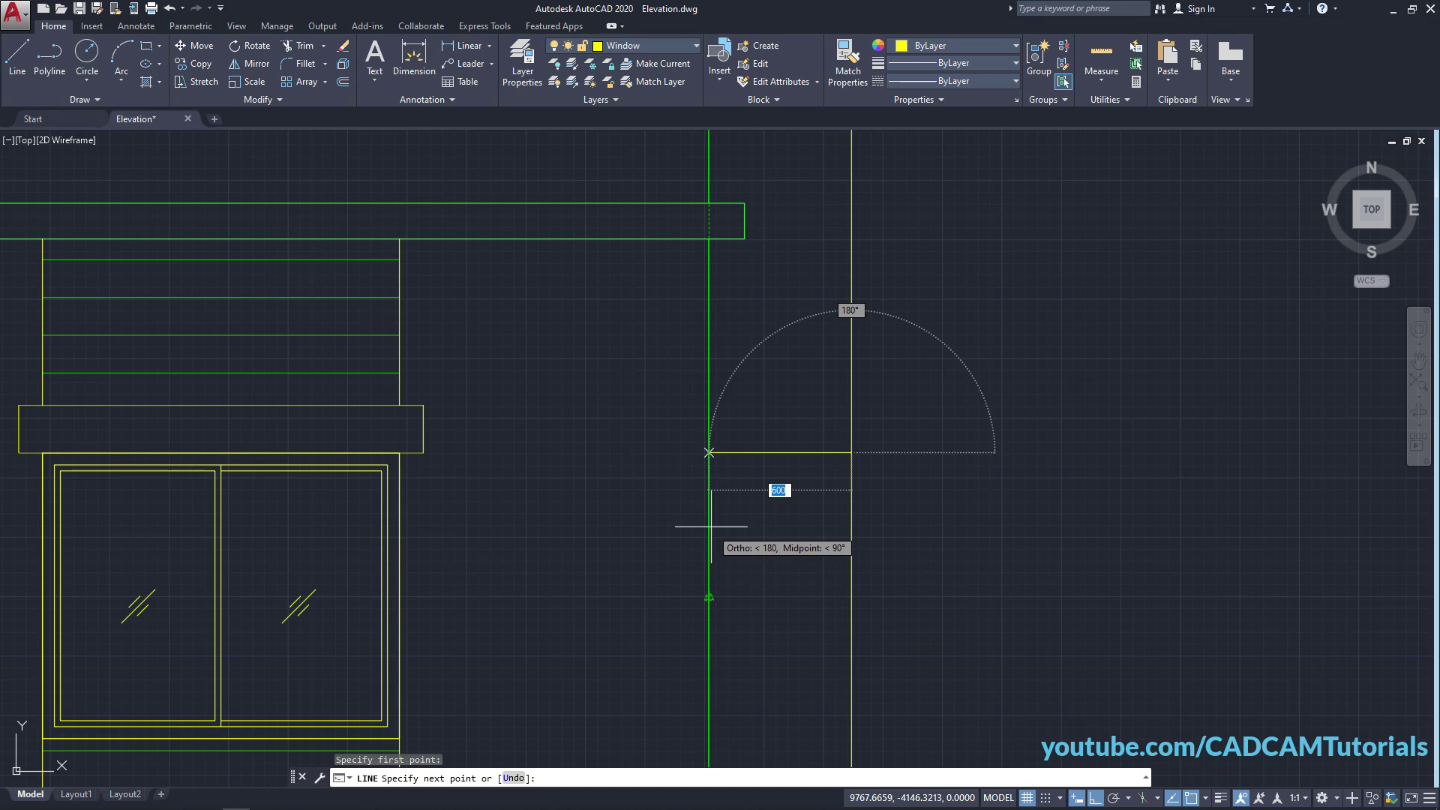
{"action": "left_click", "coordinate": [709, 452]}
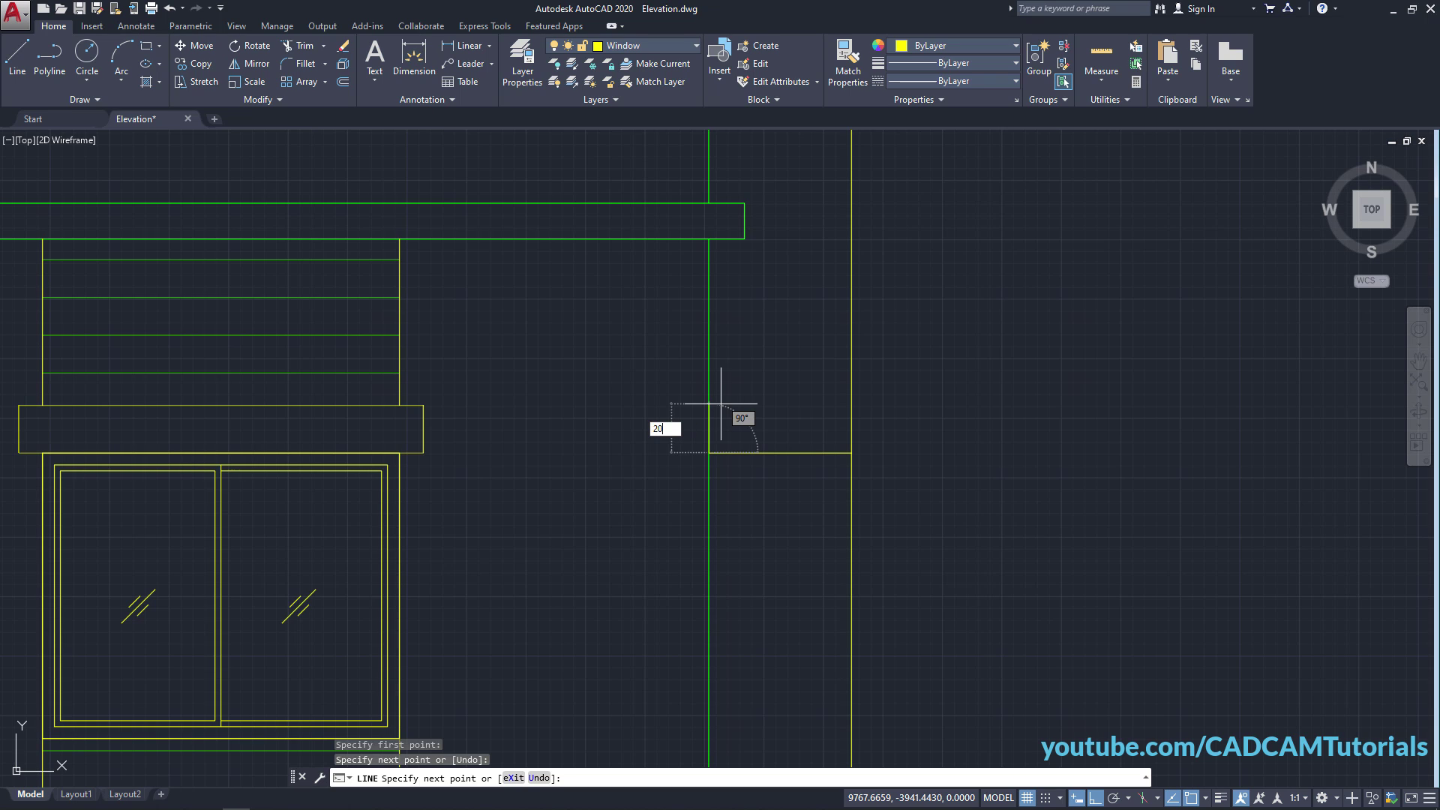
{"action": "key", "text": "Return"}
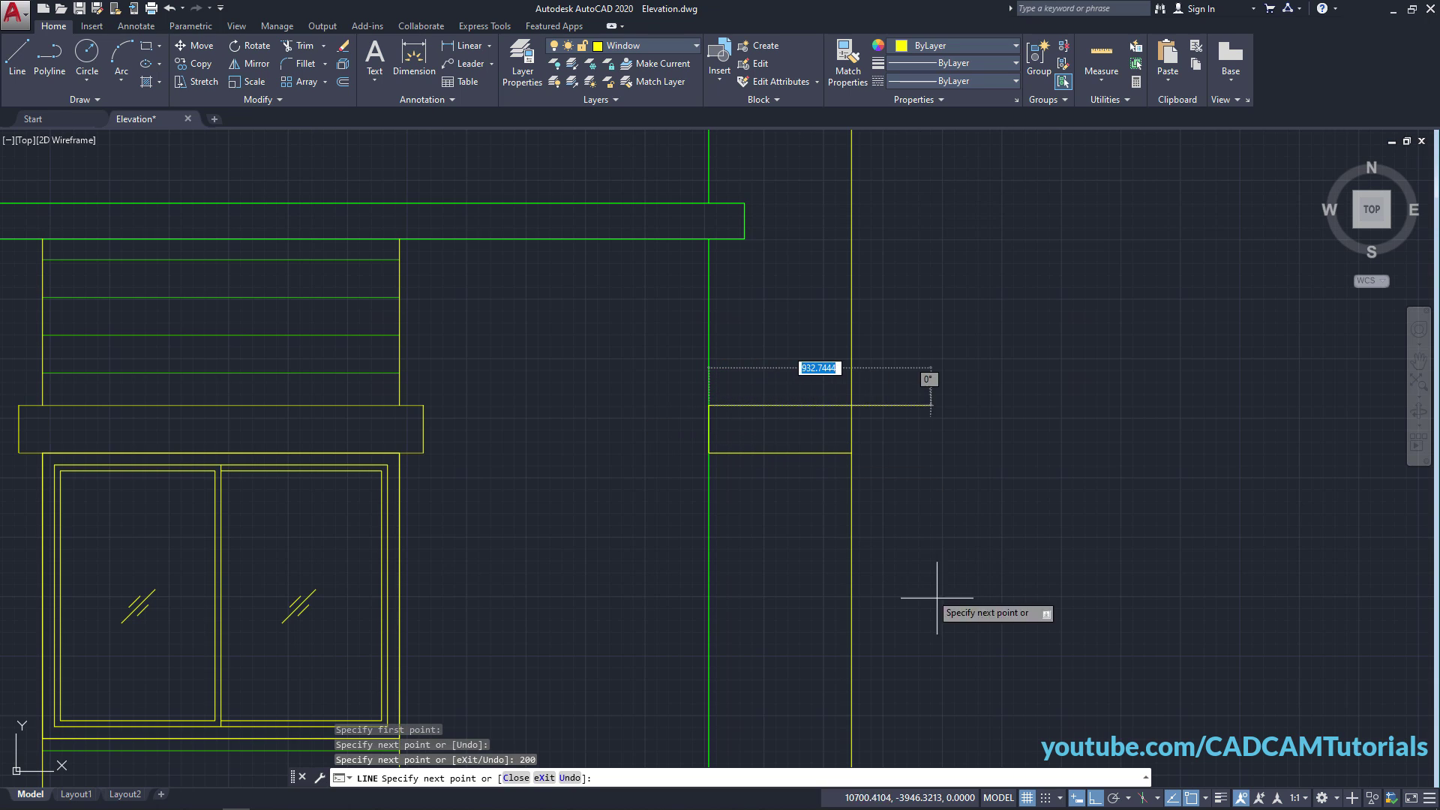
{"action": "left_click", "coordinate": [1096, 798]}
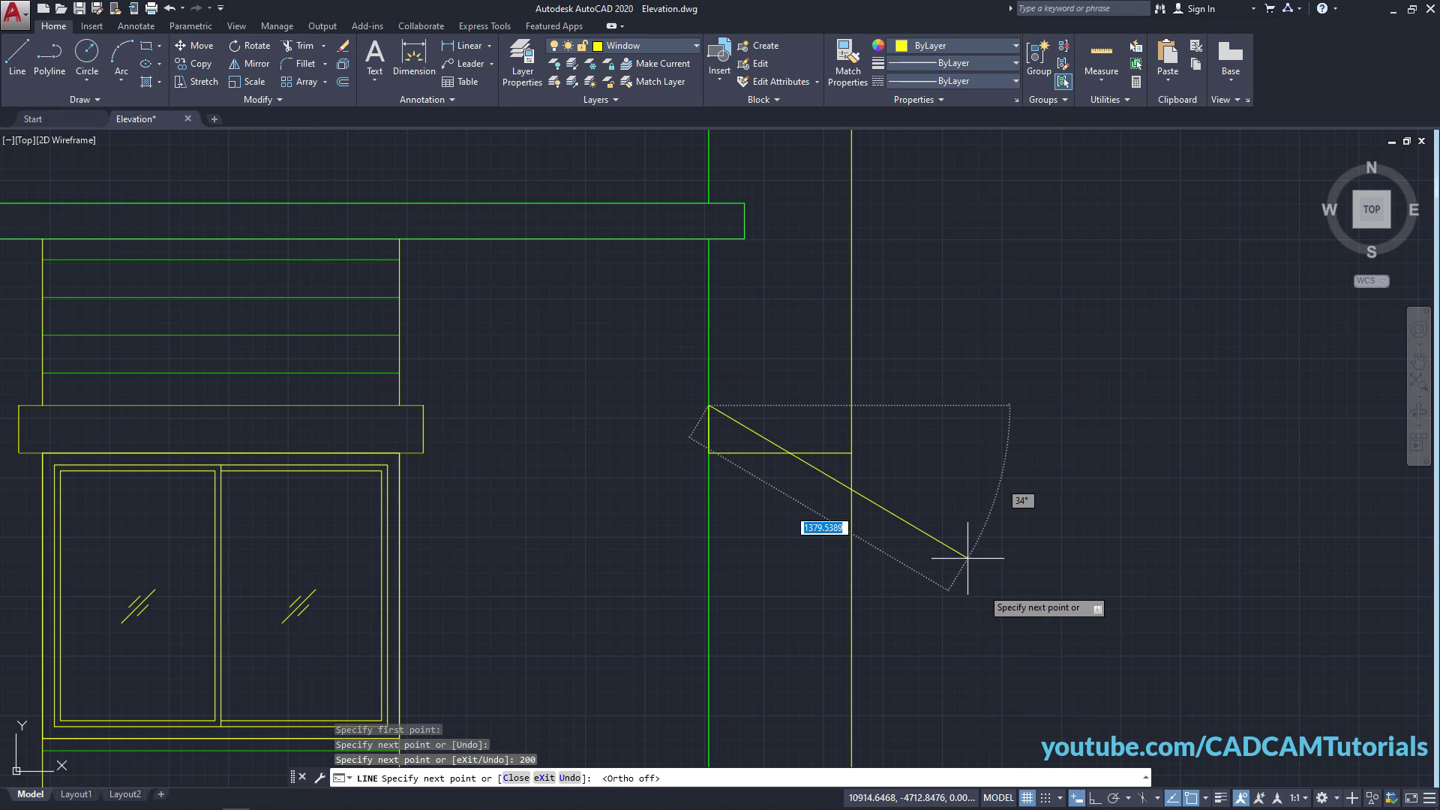
{"action": "left_click", "coordinate": [852, 429]}
{"action": "left_click", "coordinate": [851, 453]}
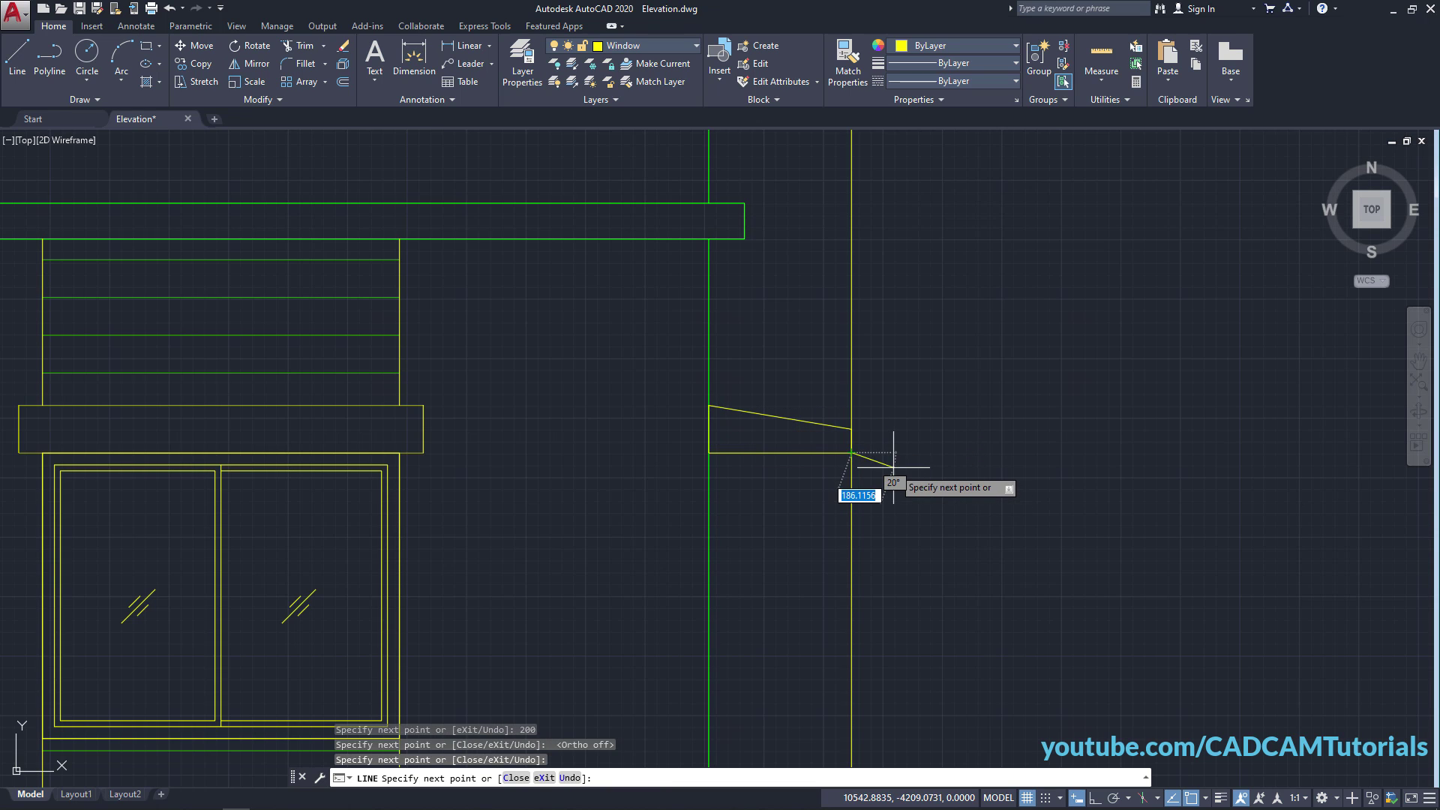
{"action": "key", "text": "Return"}
Erase the vertical construction line at the side chajja's outer end.
{"action": "type", "text": "e"}
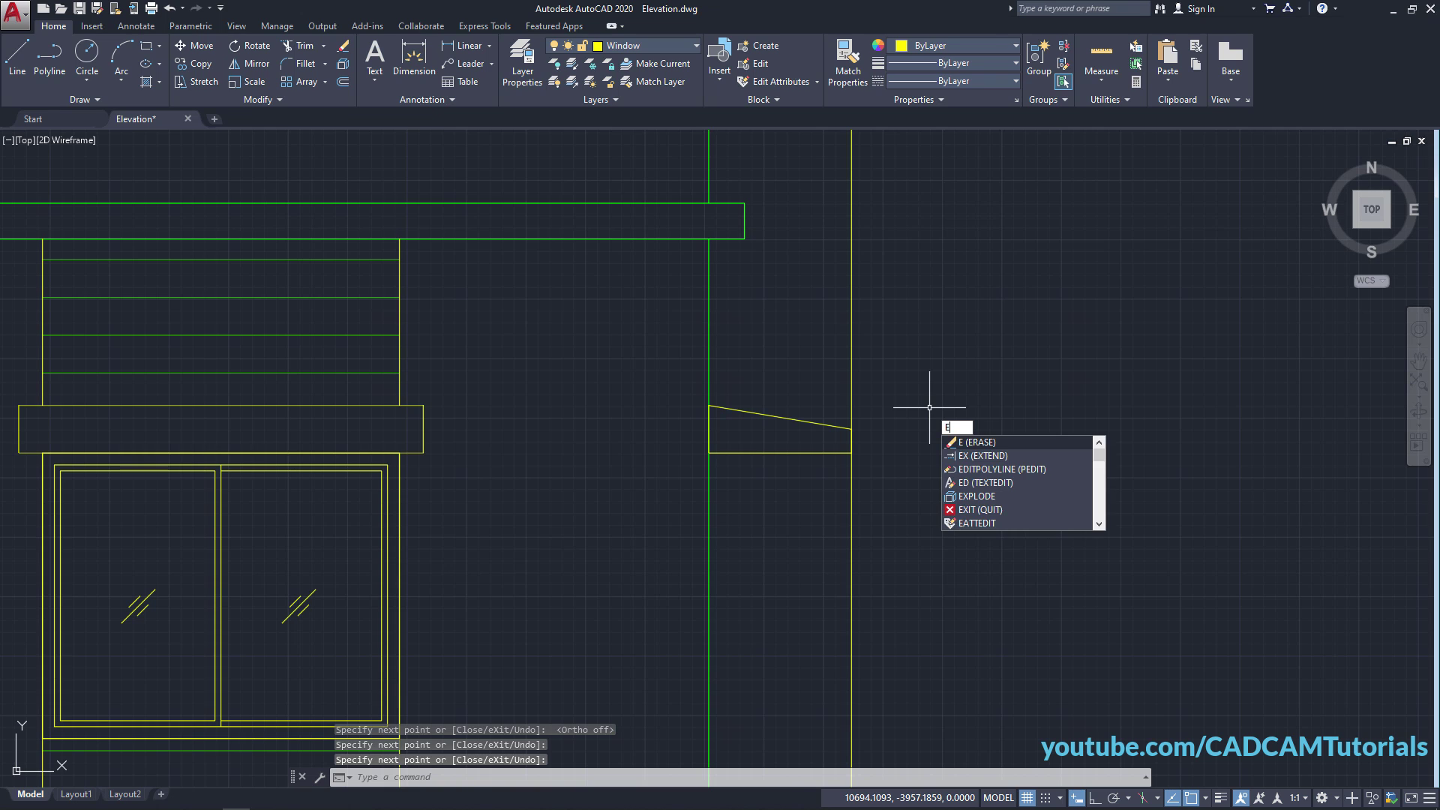
{"action": "key", "text": "Return"}
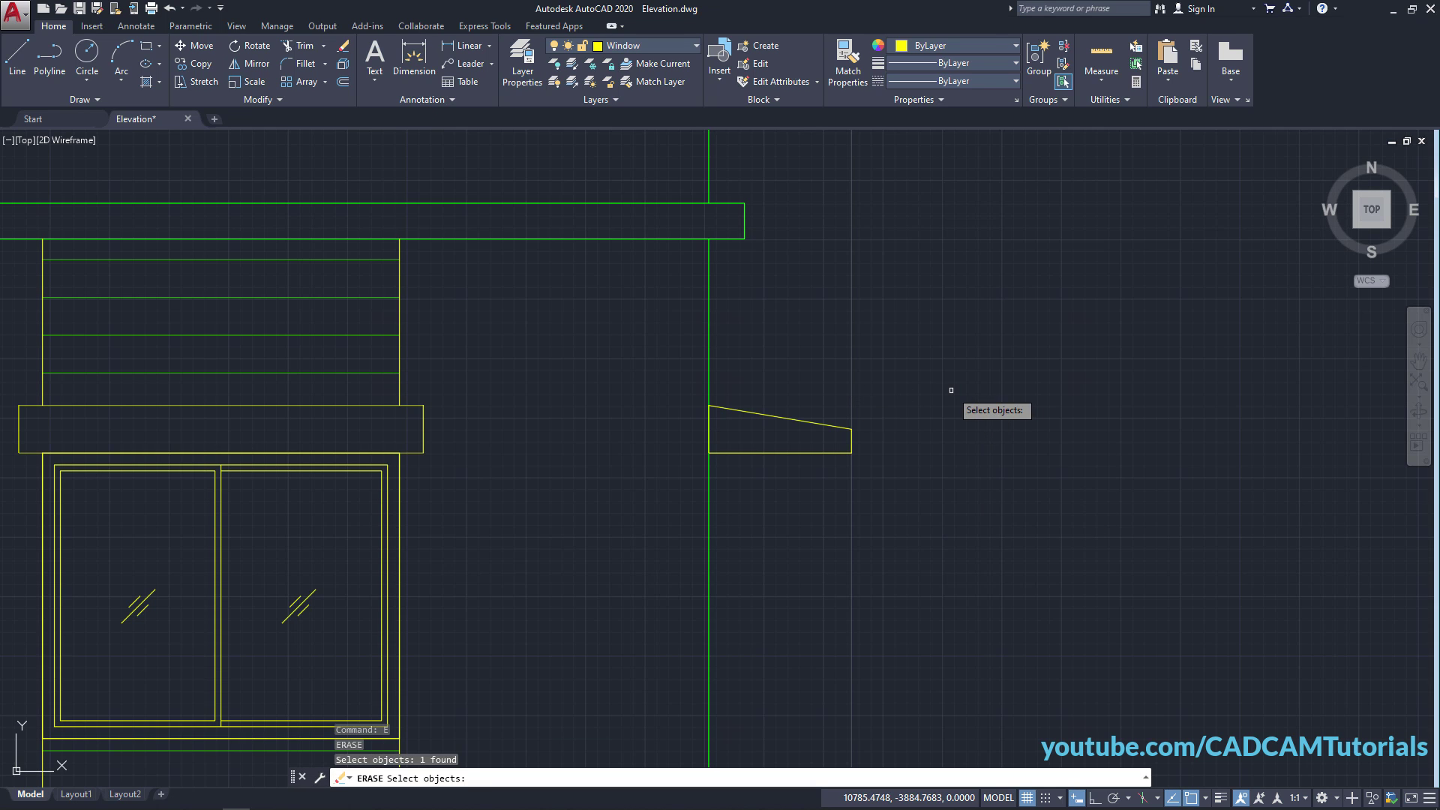
{"action": "key", "text": "Return"}
Mirror the side chajja to the left wall about the vertical axis through the parapet top's midpoint, keeping the source objects.
{"action": "scroll", "coordinate": [946, 330], "scroll_direction": "down", "scroll_amount": 4}
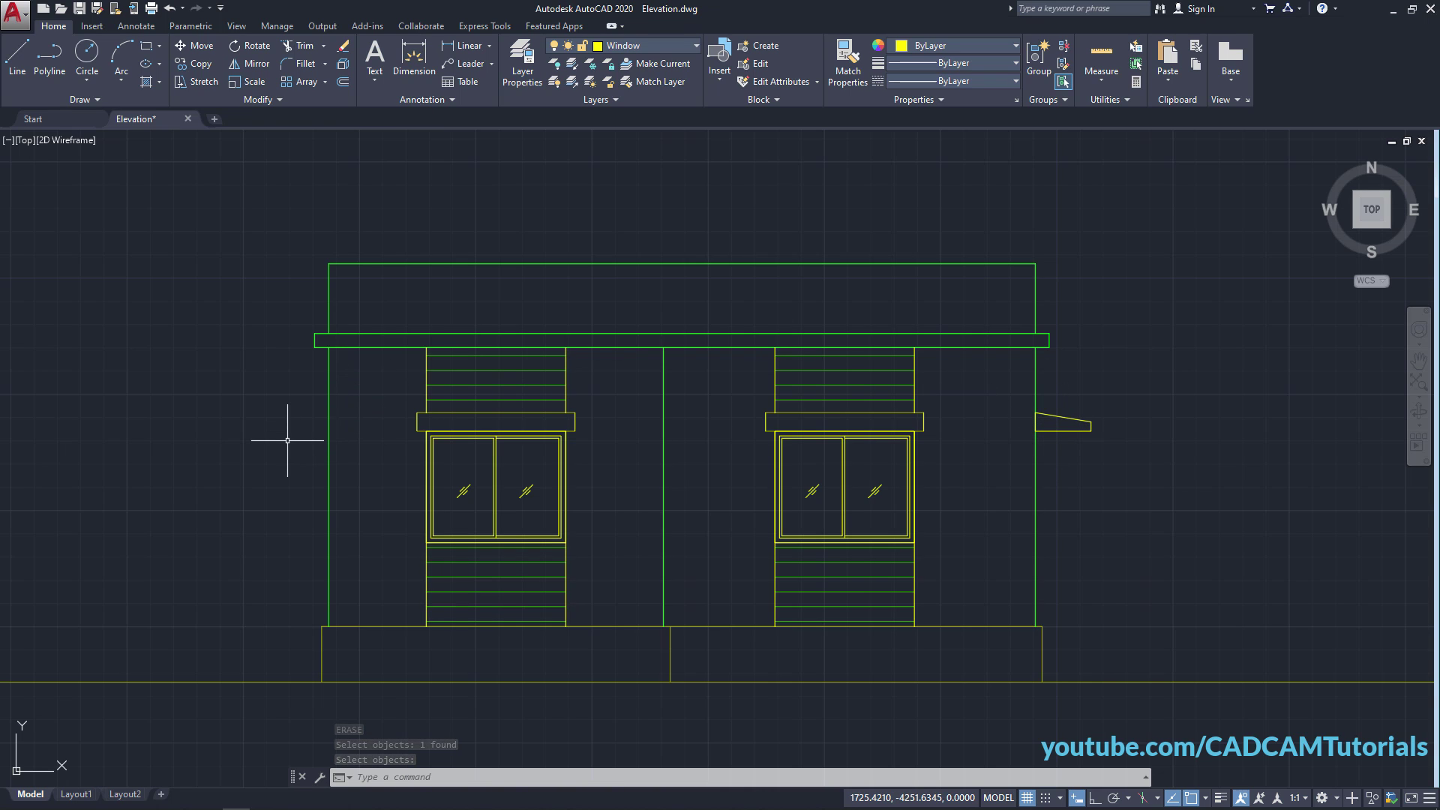
{"action": "left_click", "coordinate": [254, 67]}
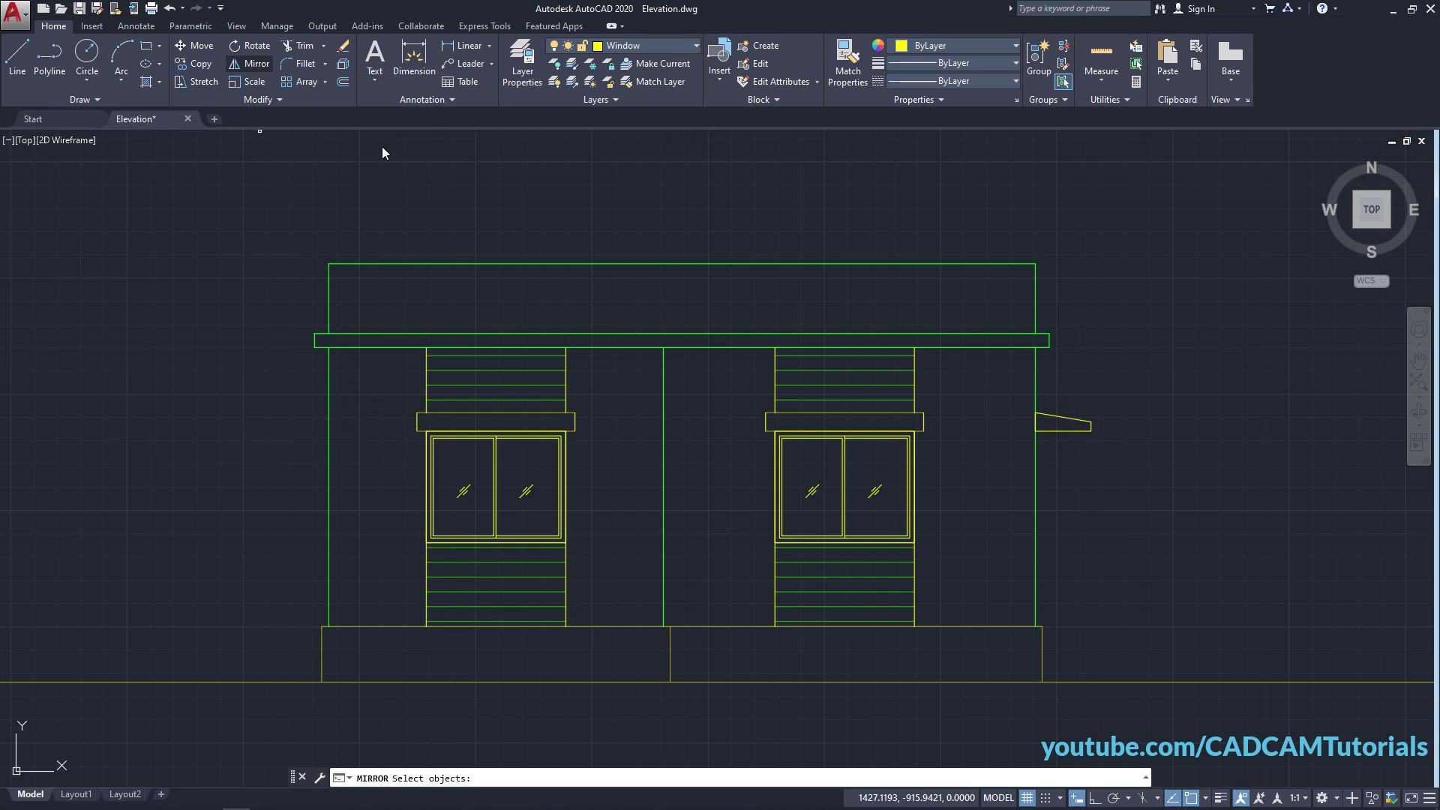
{"action": "left_click", "coordinate": [1008, 391]}
{"action": "left_click", "coordinate": [1118, 460]}
{"action": "key", "text": "Return"}
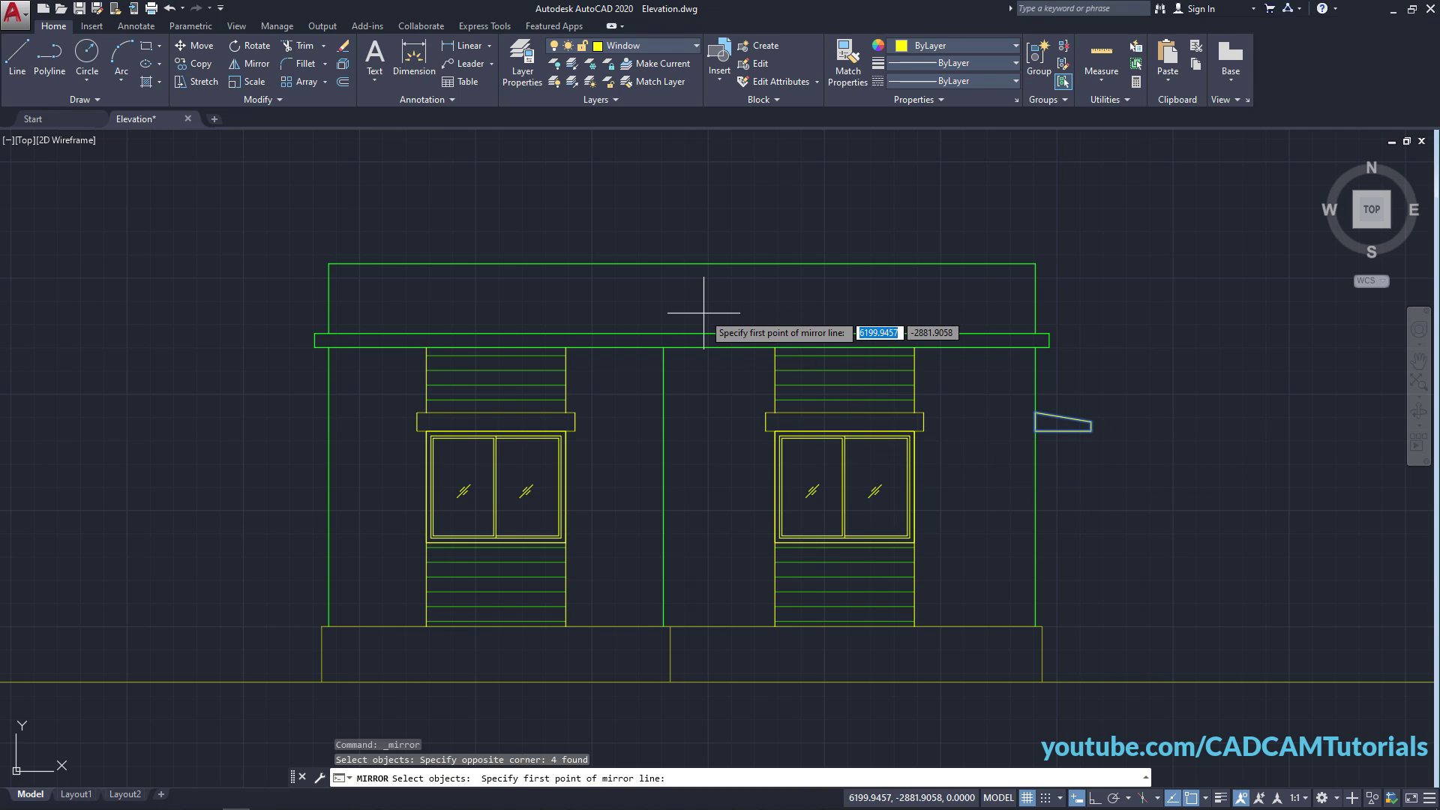
{"action": "left_click", "coordinate": [682, 264]}
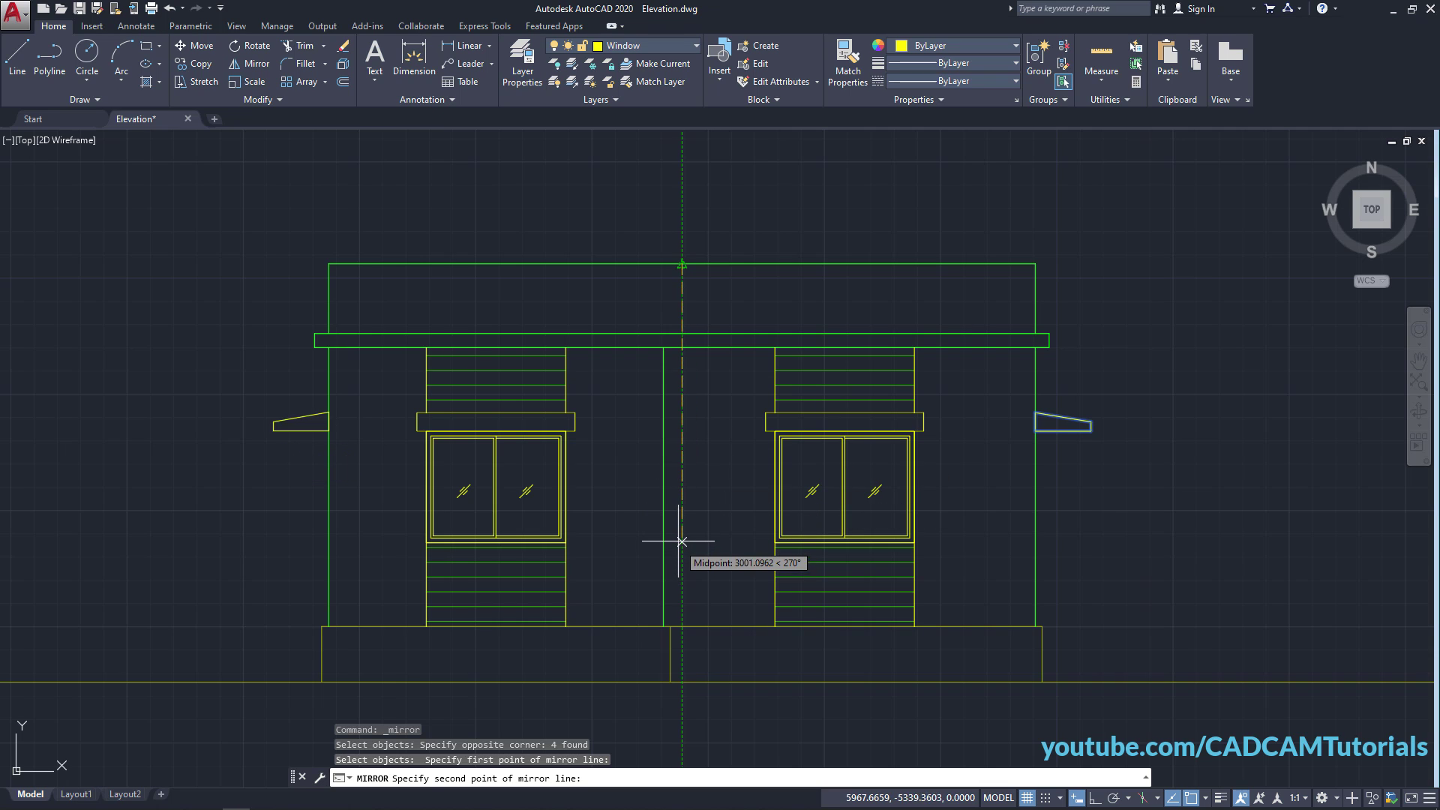
{"action": "left_click", "coordinate": [681, 552]}
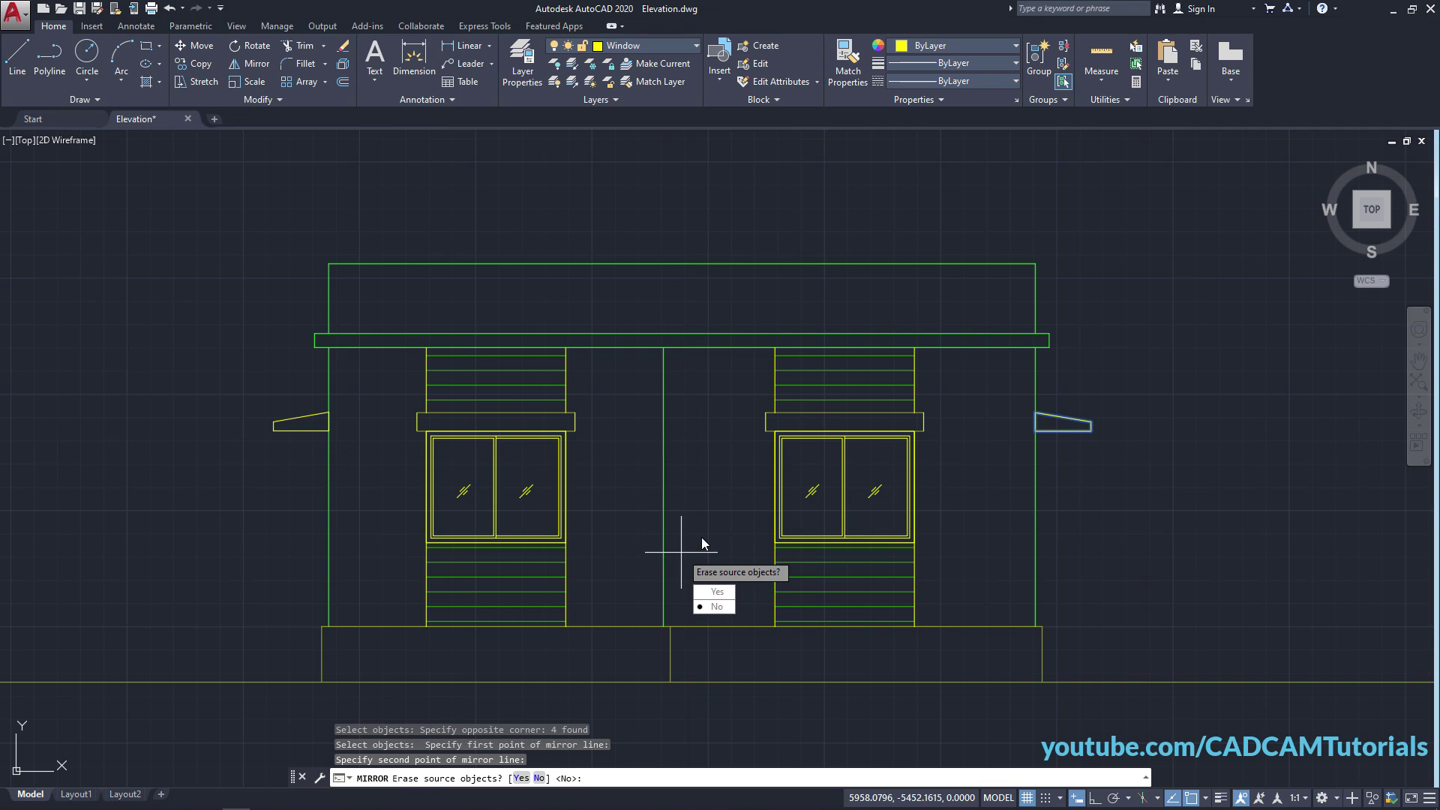
{"action": "left_click", "coordinate": [727, 611]}
Switch to the front elevation PDF in Adobe Reader, examine the remaining plinth and entry step details, and return to the AutoCAD window.
{"action": "key", "text": "alt+Tab"}
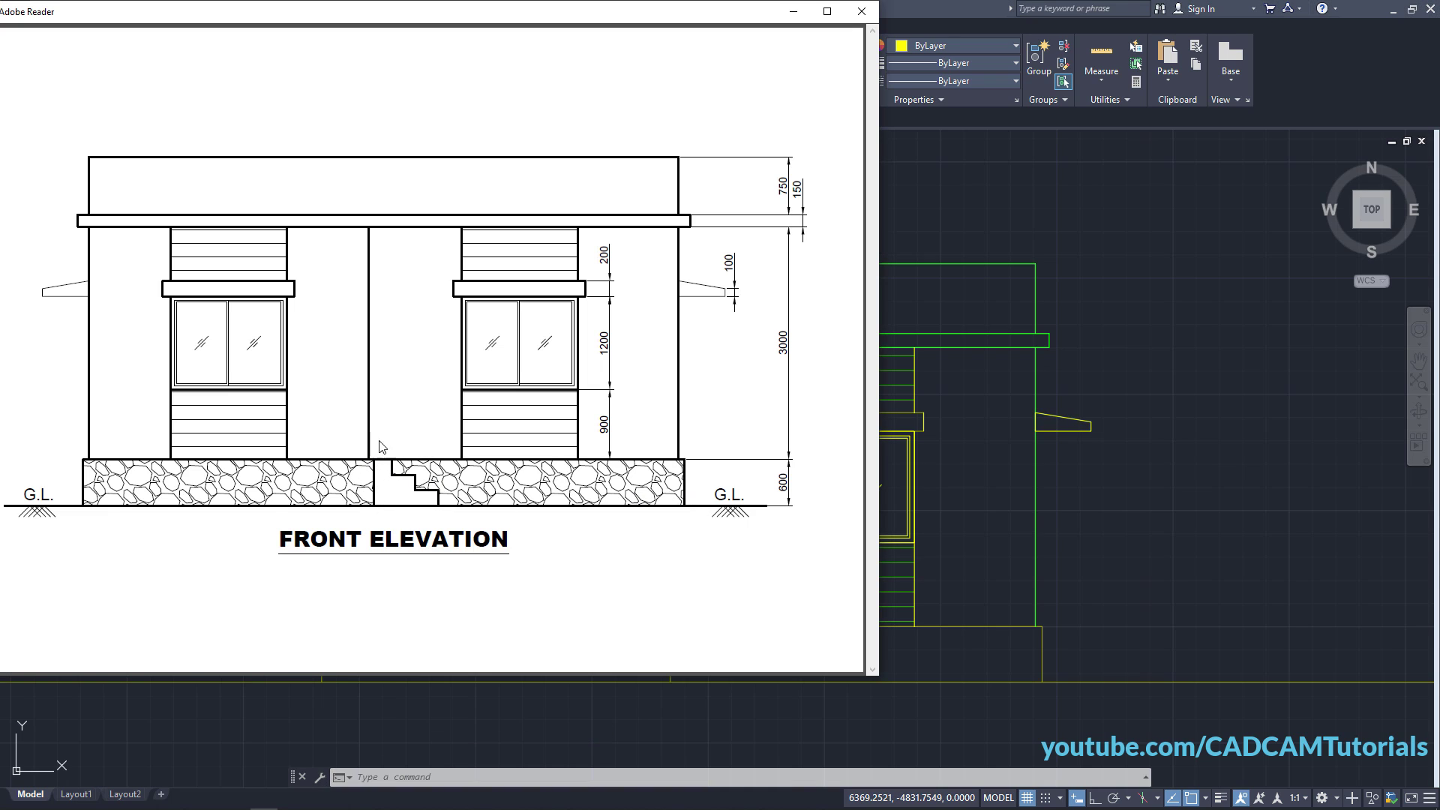
{"action": "key", "text": "alt+Tab"}
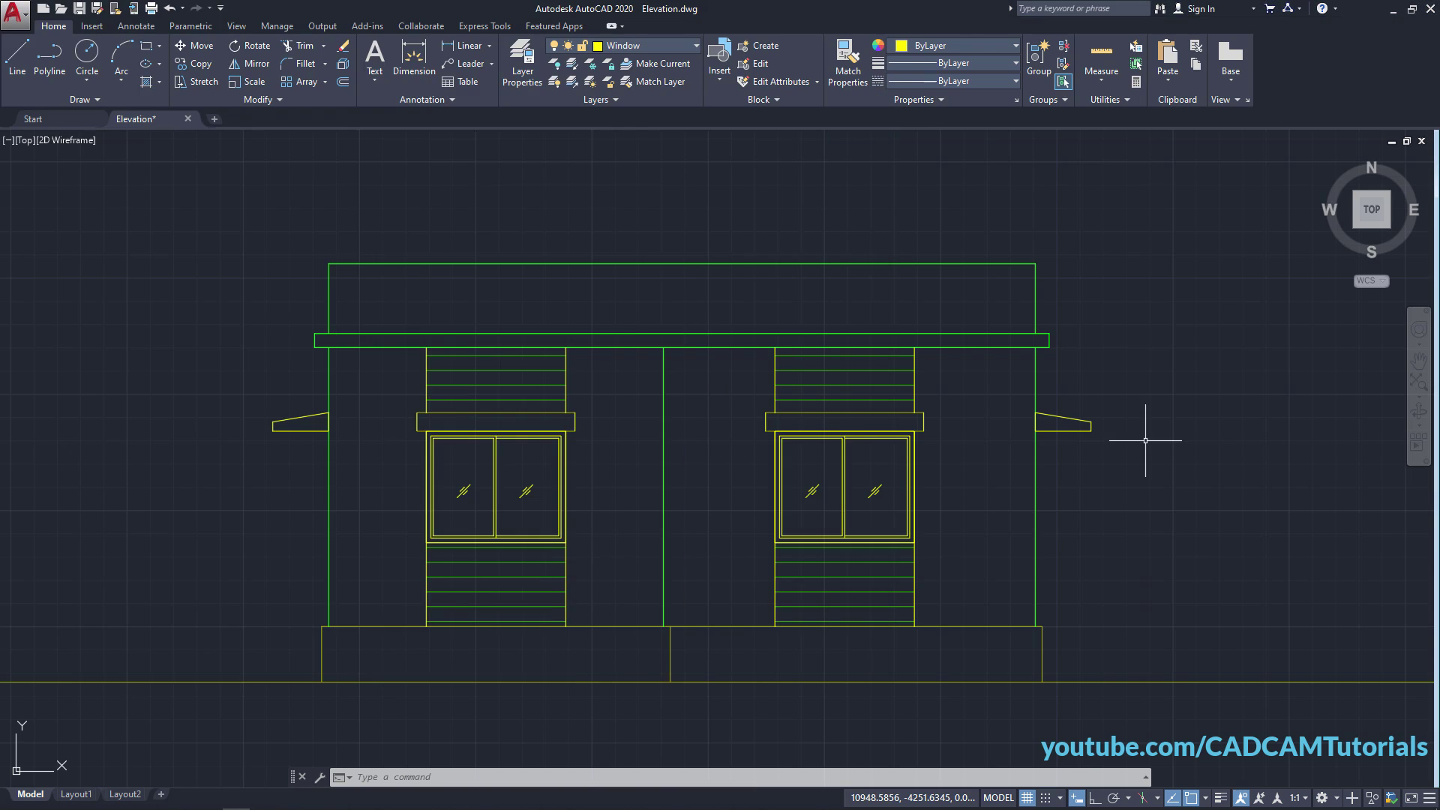
Make the Steps layer current and draw vertical construction lines through the three entry step edges in the floor plan.
{"action": "left_click", "coordinate": [673, 45]}
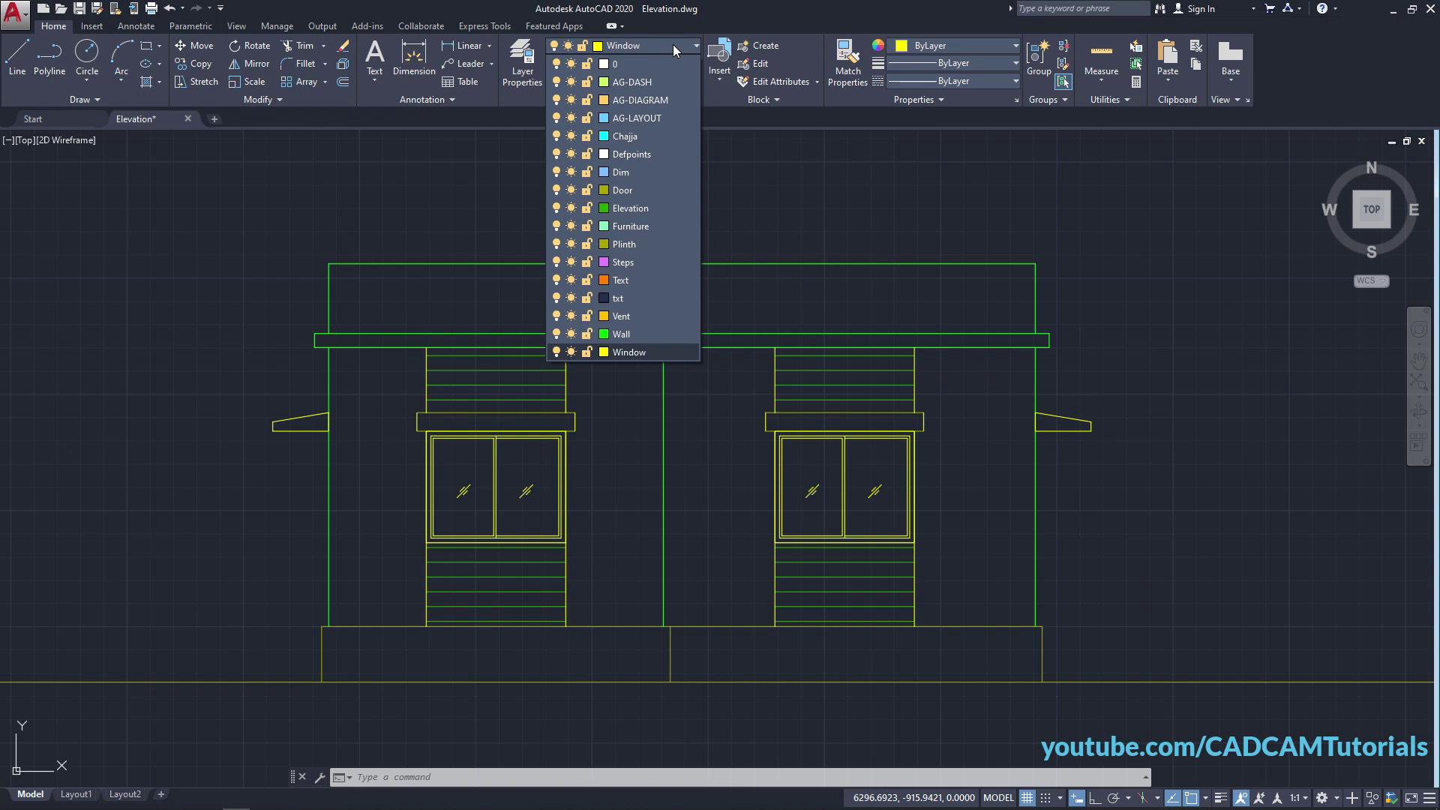
{"action": "left_click", "coordinate": [630, 262]}
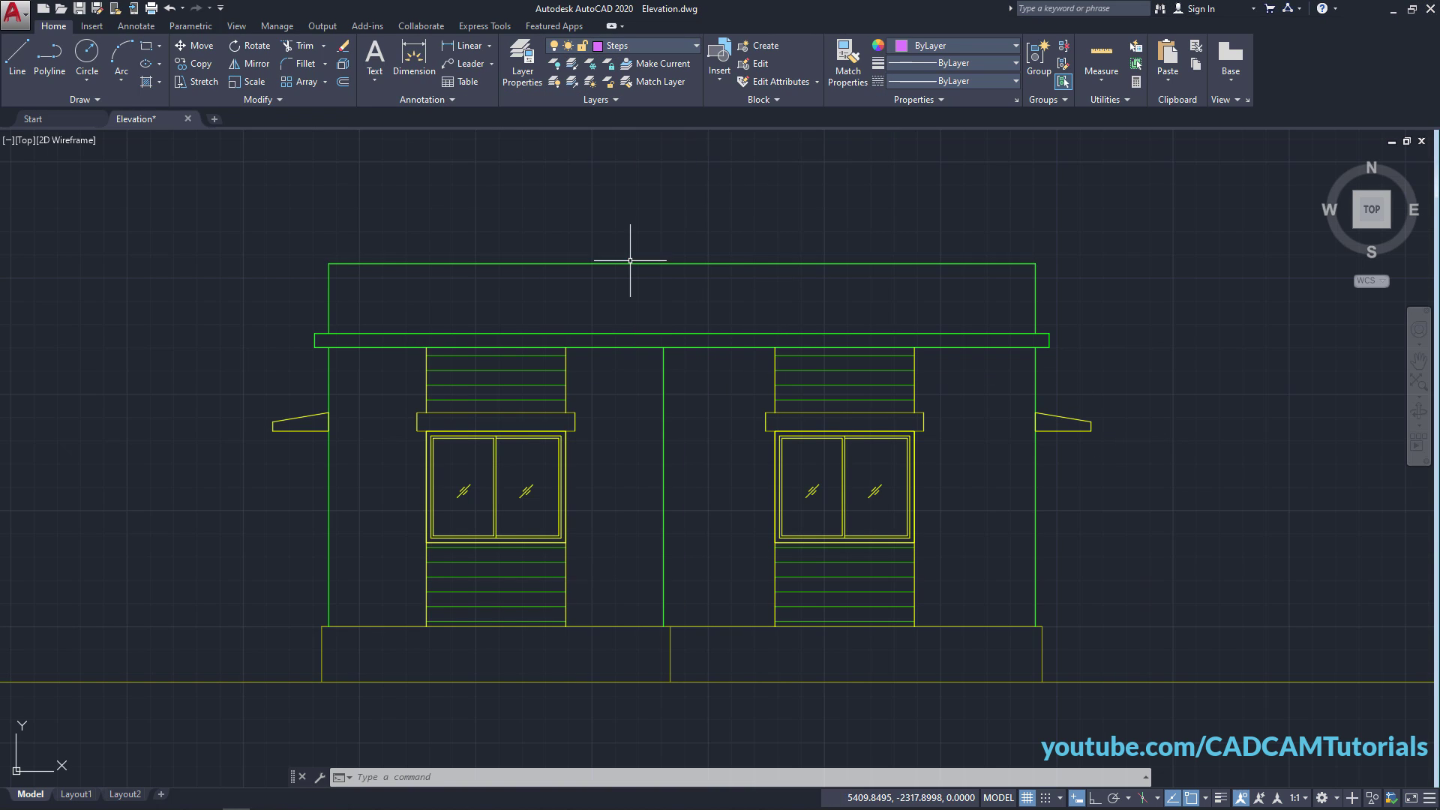
{"action": "scroll", "coordinate": [759, 338], "scroll_direction": "down", "scroll_amount": 2}
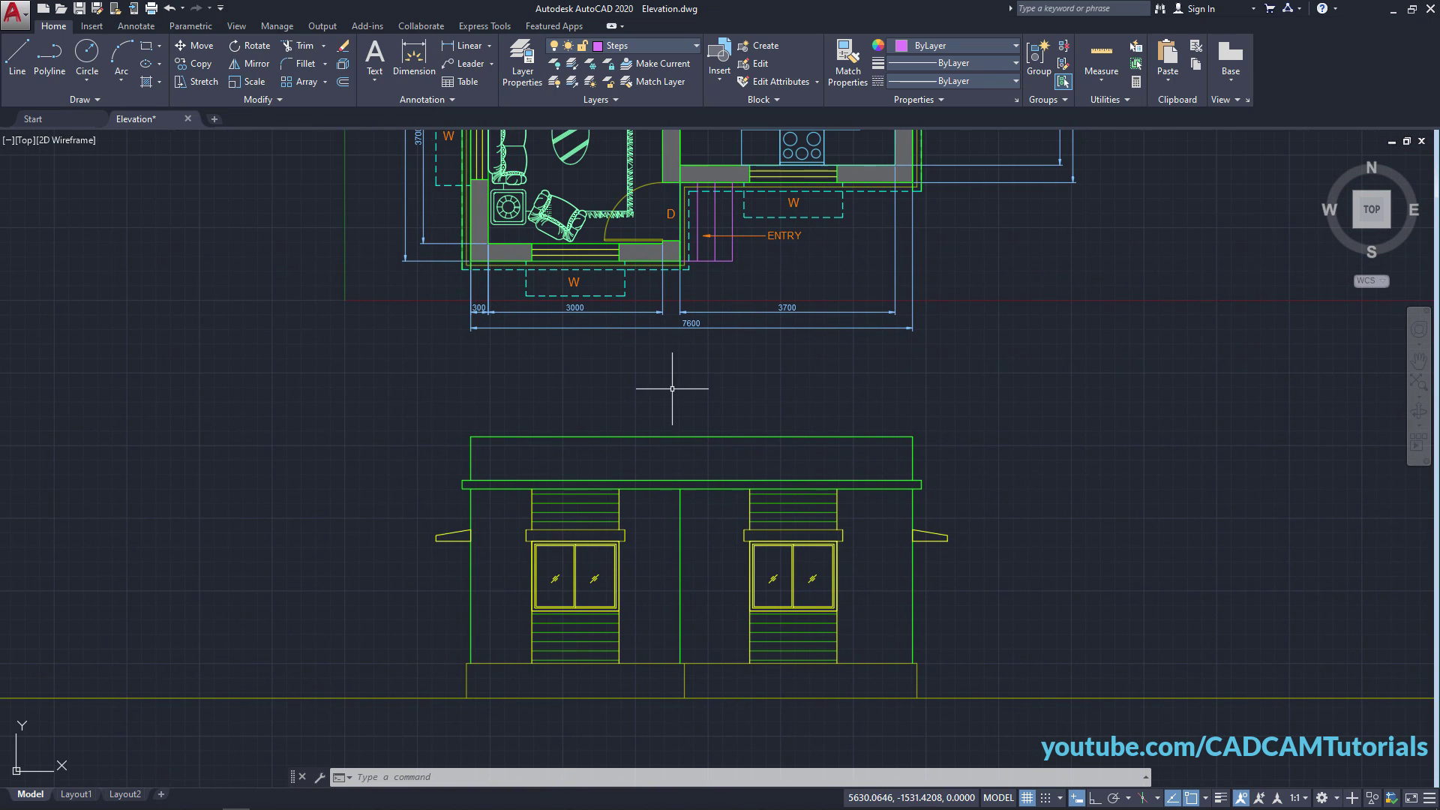
{"action": "type", "text": "xl"}
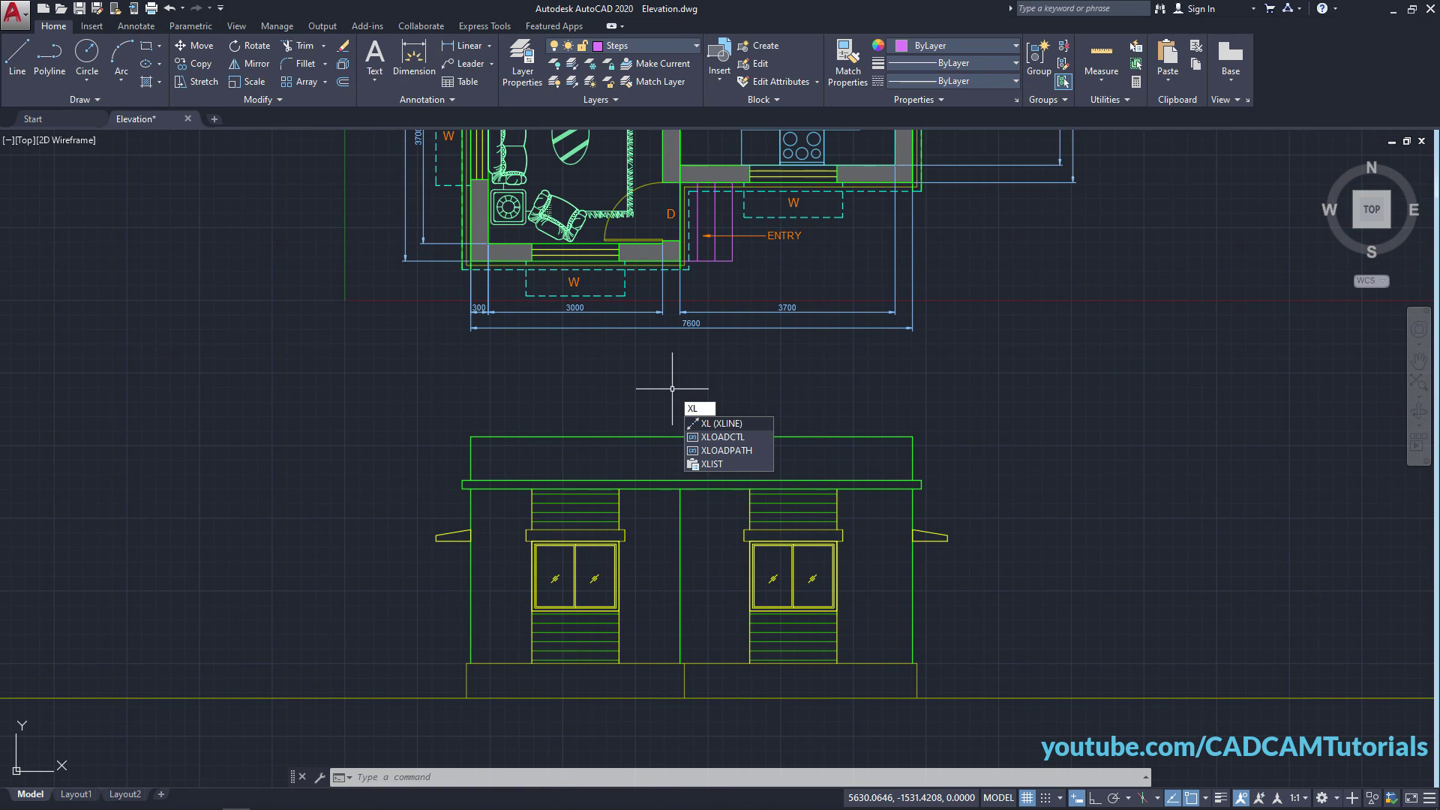
{"action": "key", "text": "Return"}
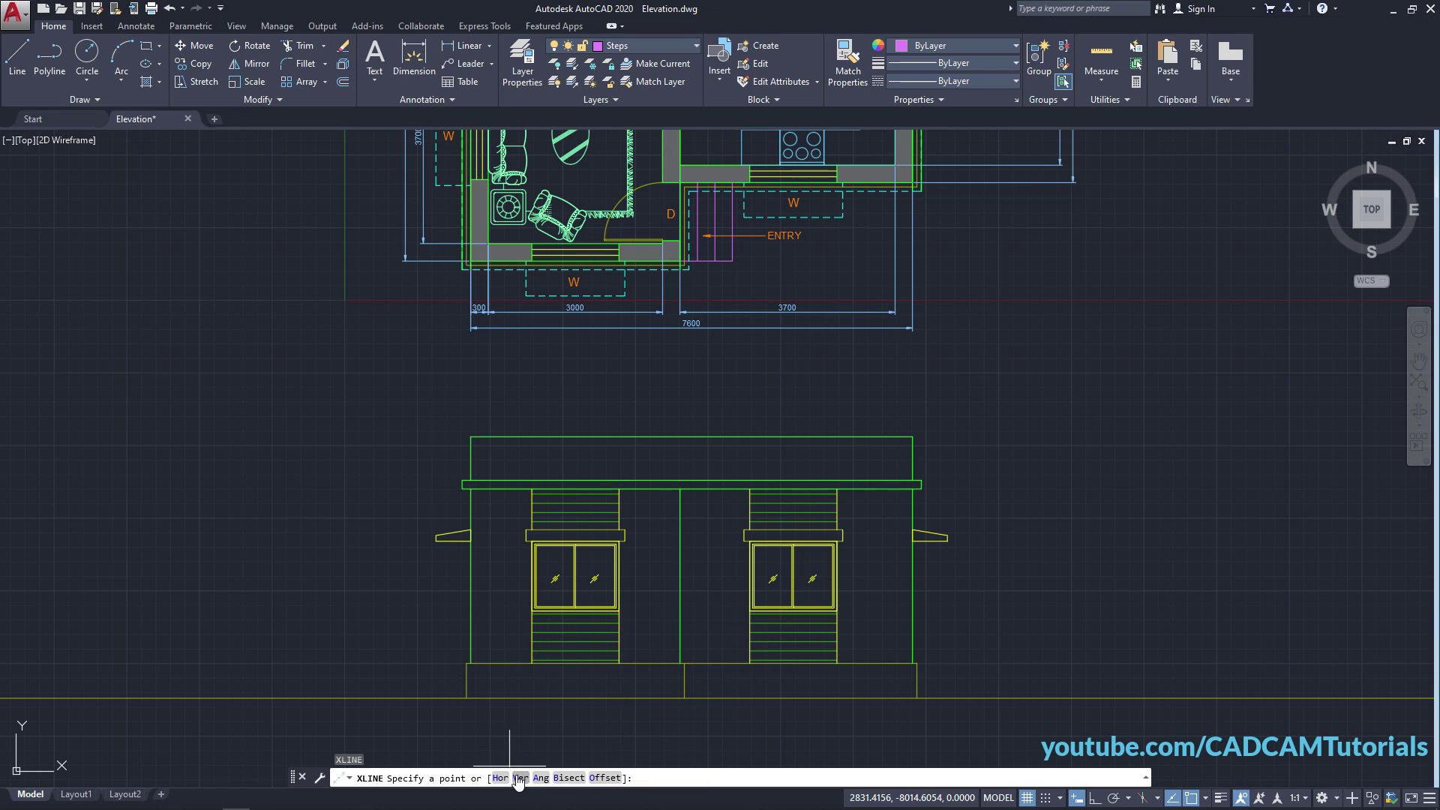
{"action": "left_click", "coordinate": [521, 779]}
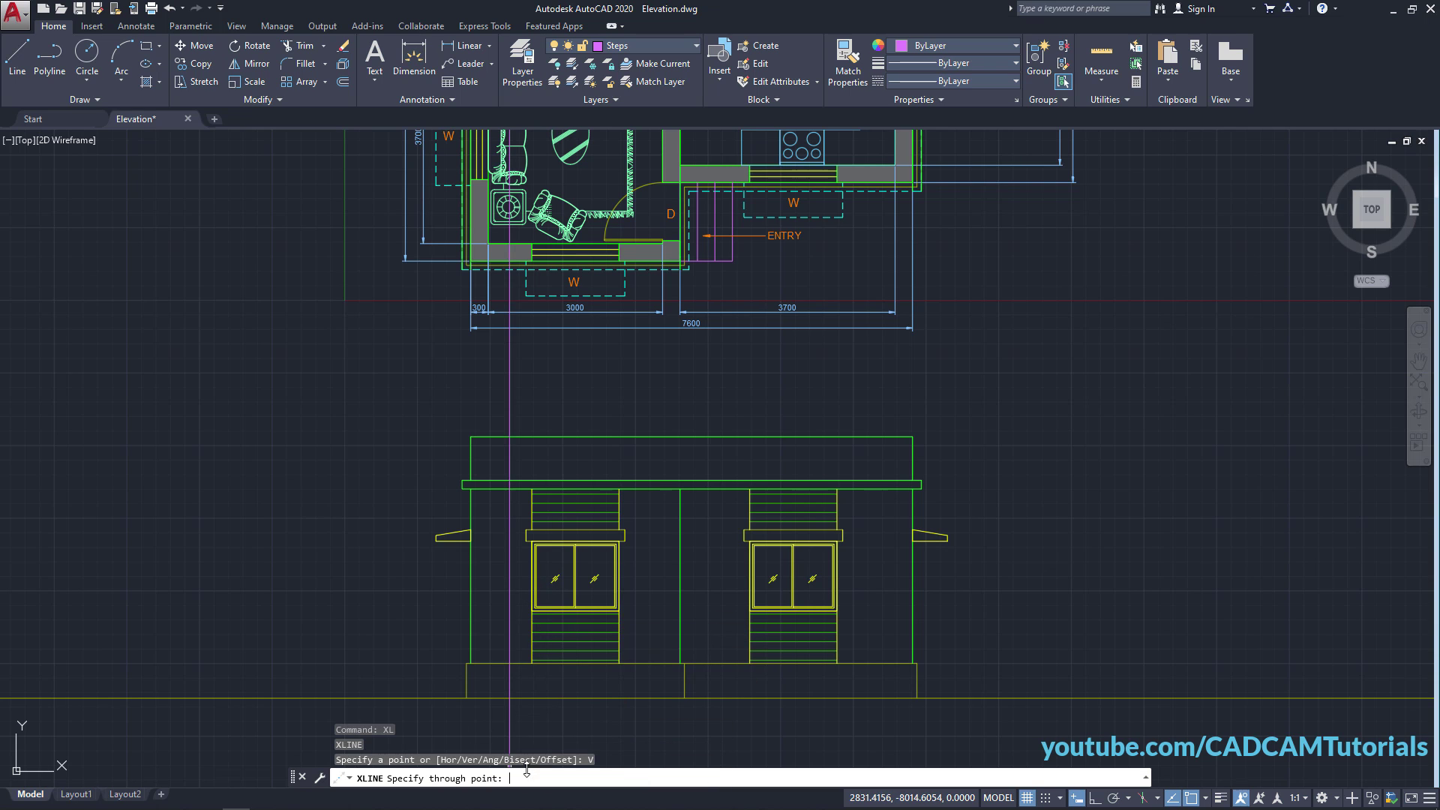
{"action": "left_click", "coordinate": [732, 261]}
{"action": "left_click", "coordinate": [715, 262]}
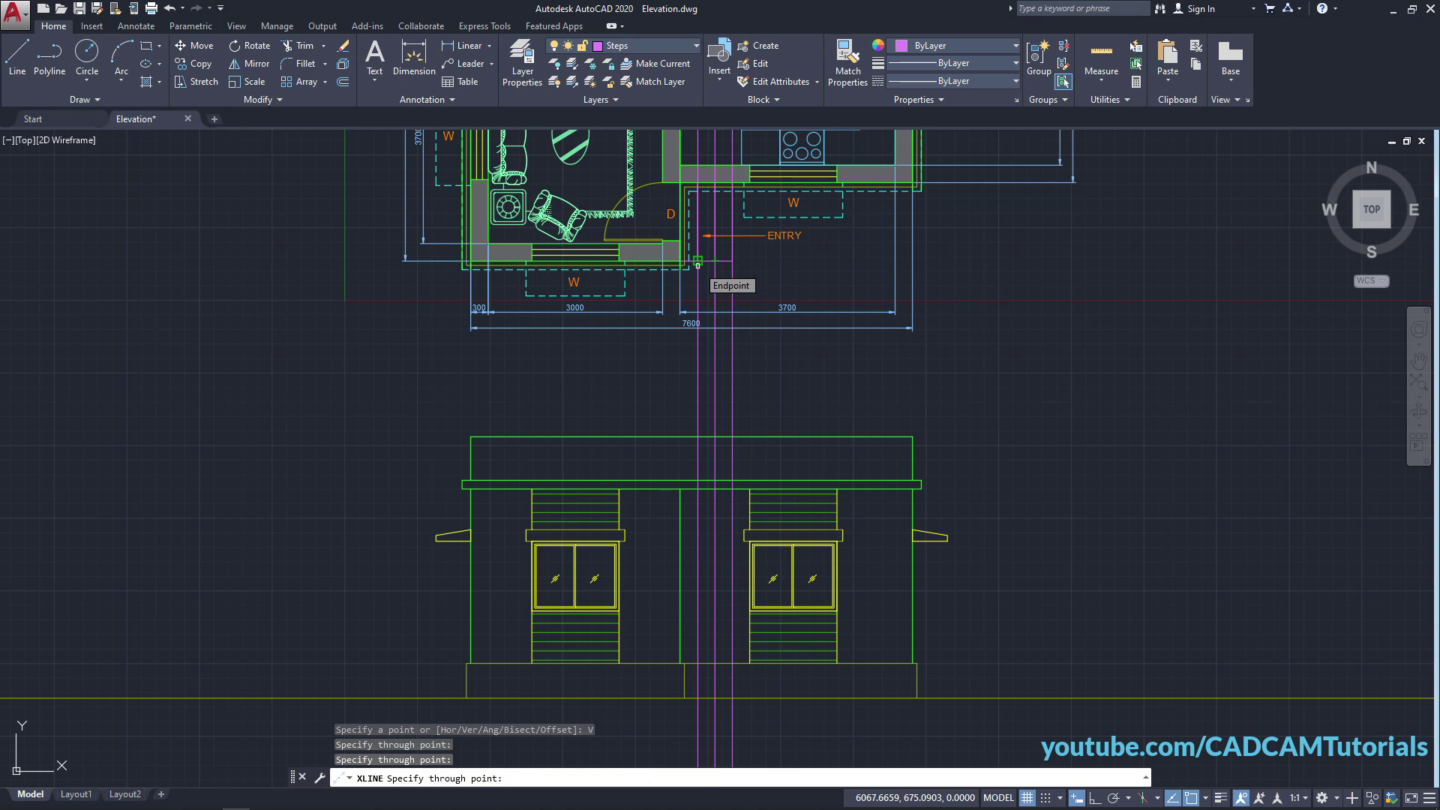
{"action": "left_click", "coordinate": [698, 262]}
{"action": "key", "text": "Return"}
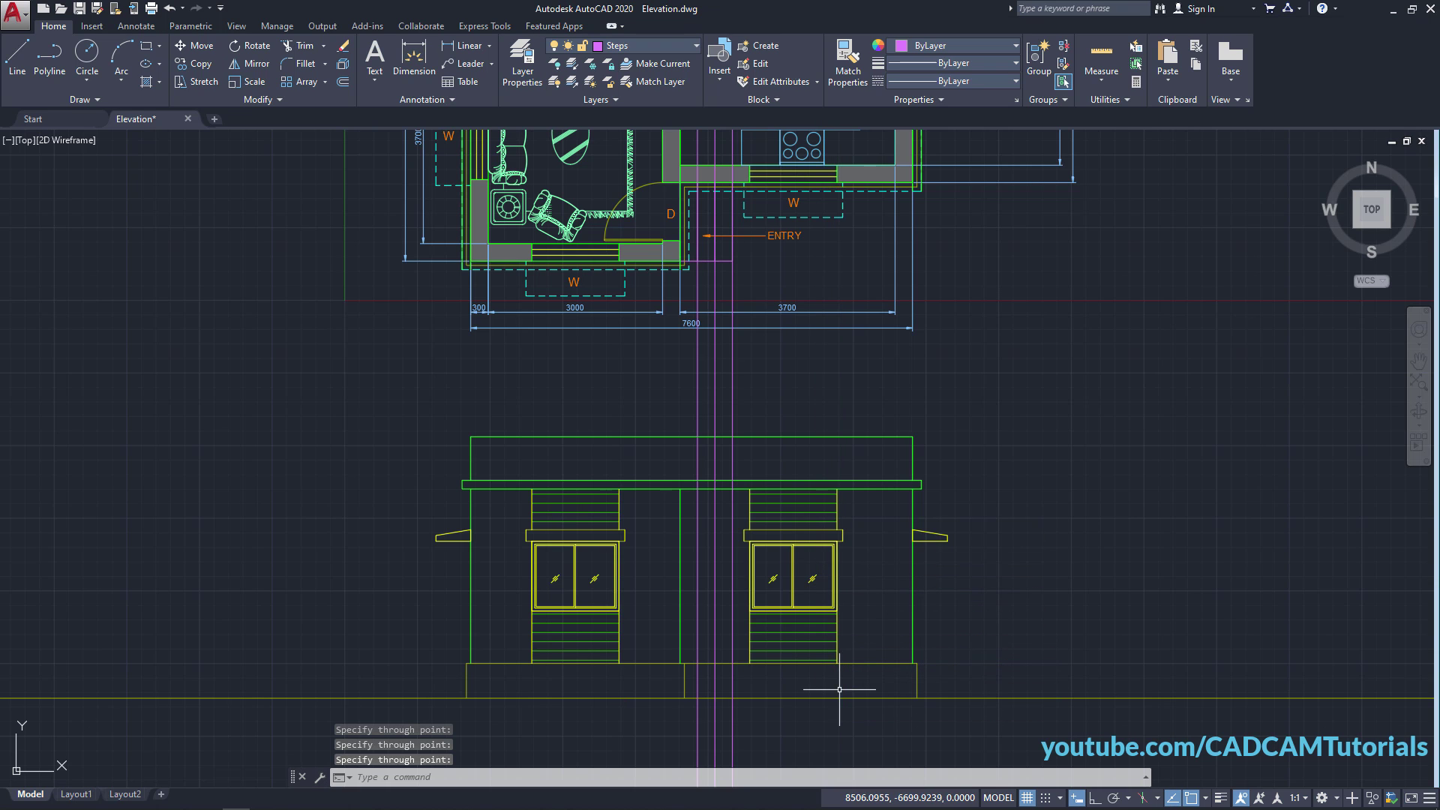
Offset the ground line upward twice at 200 spacing, placing the copies on the current layer.
{"action": "scroll", "coordinate": [744, 737], "scroll_direction": "up", "scroll_amount": 2}
{"action": "scroll", "coordinate": [744, 736], "scroll_direction": "up", "scroll_amount": 2}
{"action": "scroll", "coordinate": [827, 475], "scroll_direction": "up", "scroll_amount": 2}
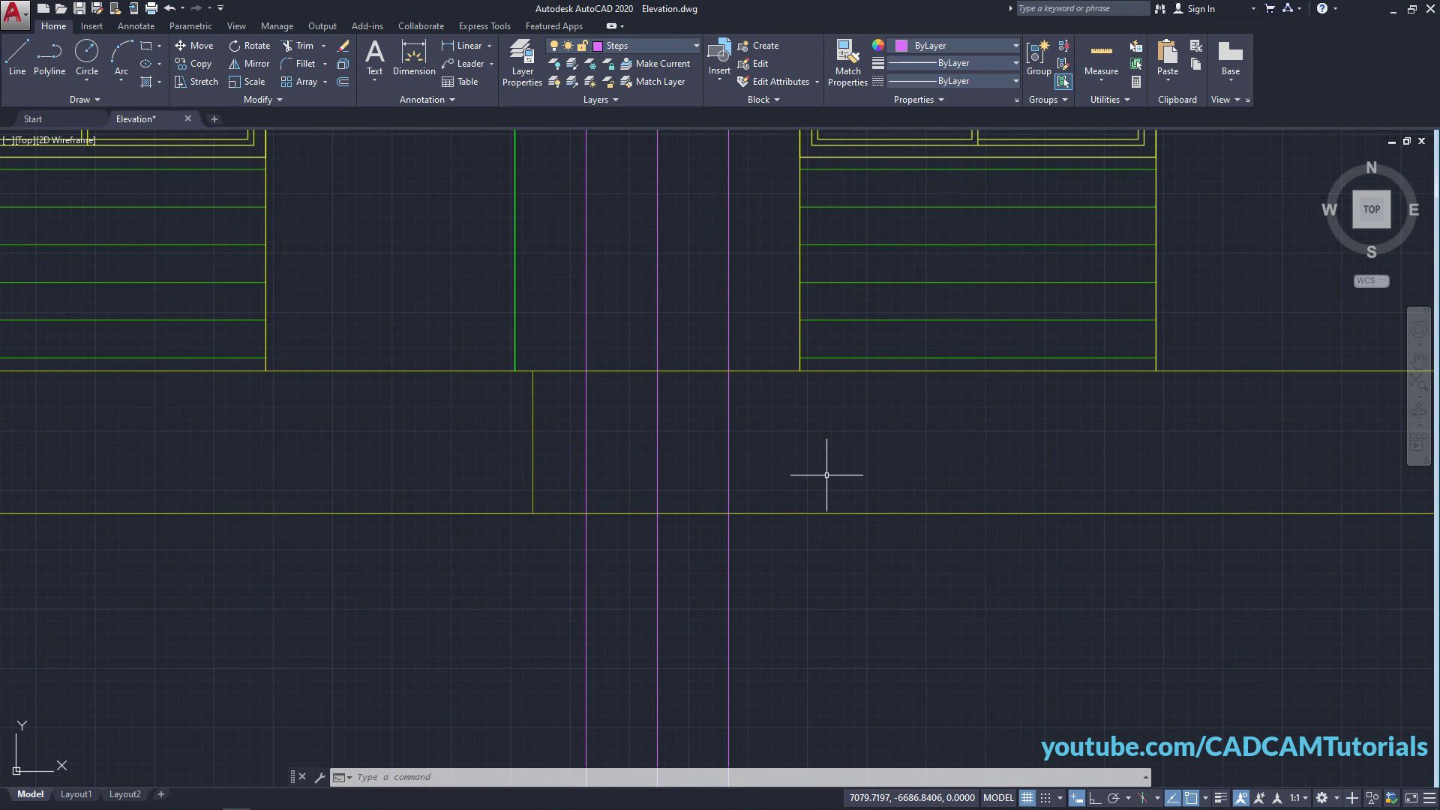
{"action": "left_click", "coordinate": [347, 83]}
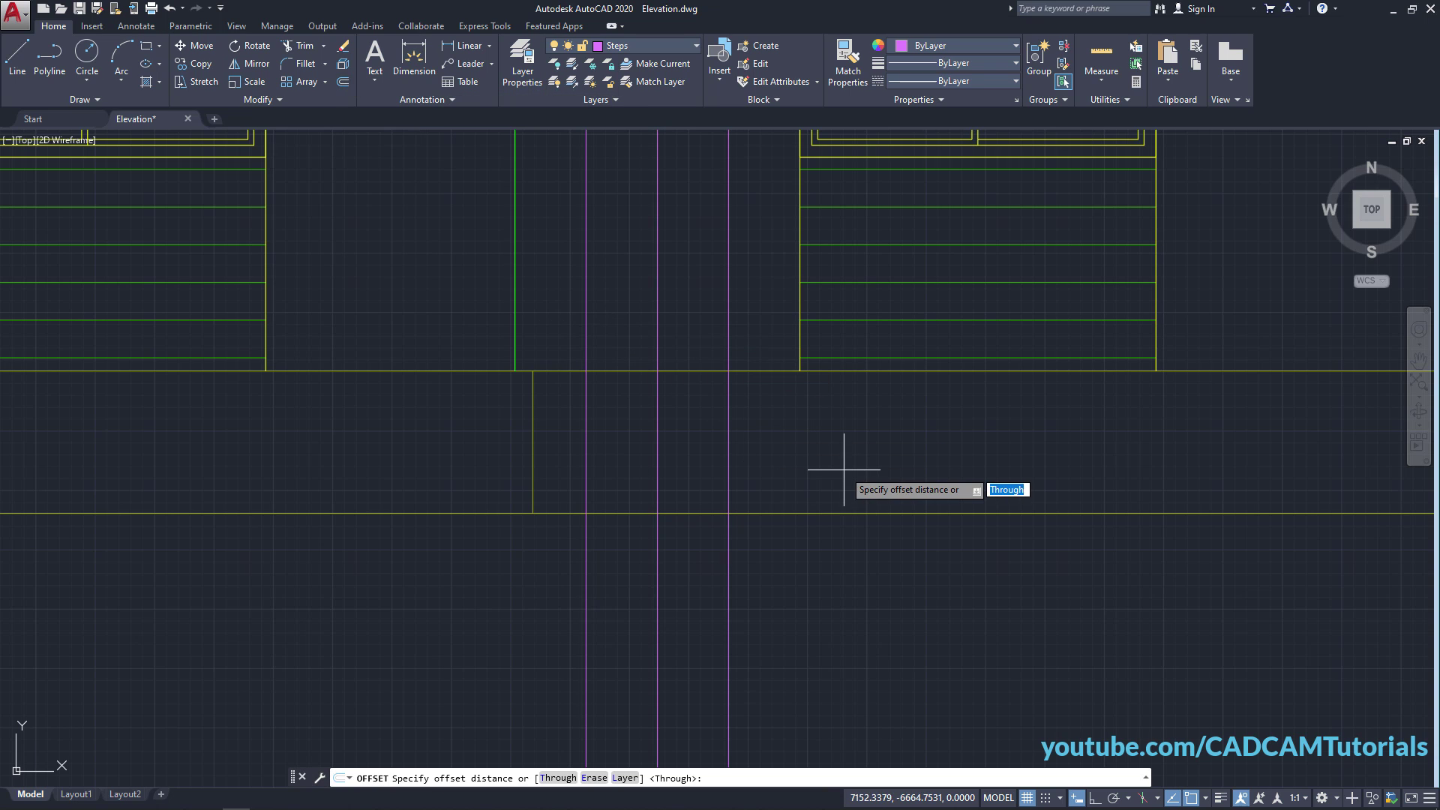
{"action": "left_click", "coordinate": [624, 778]}
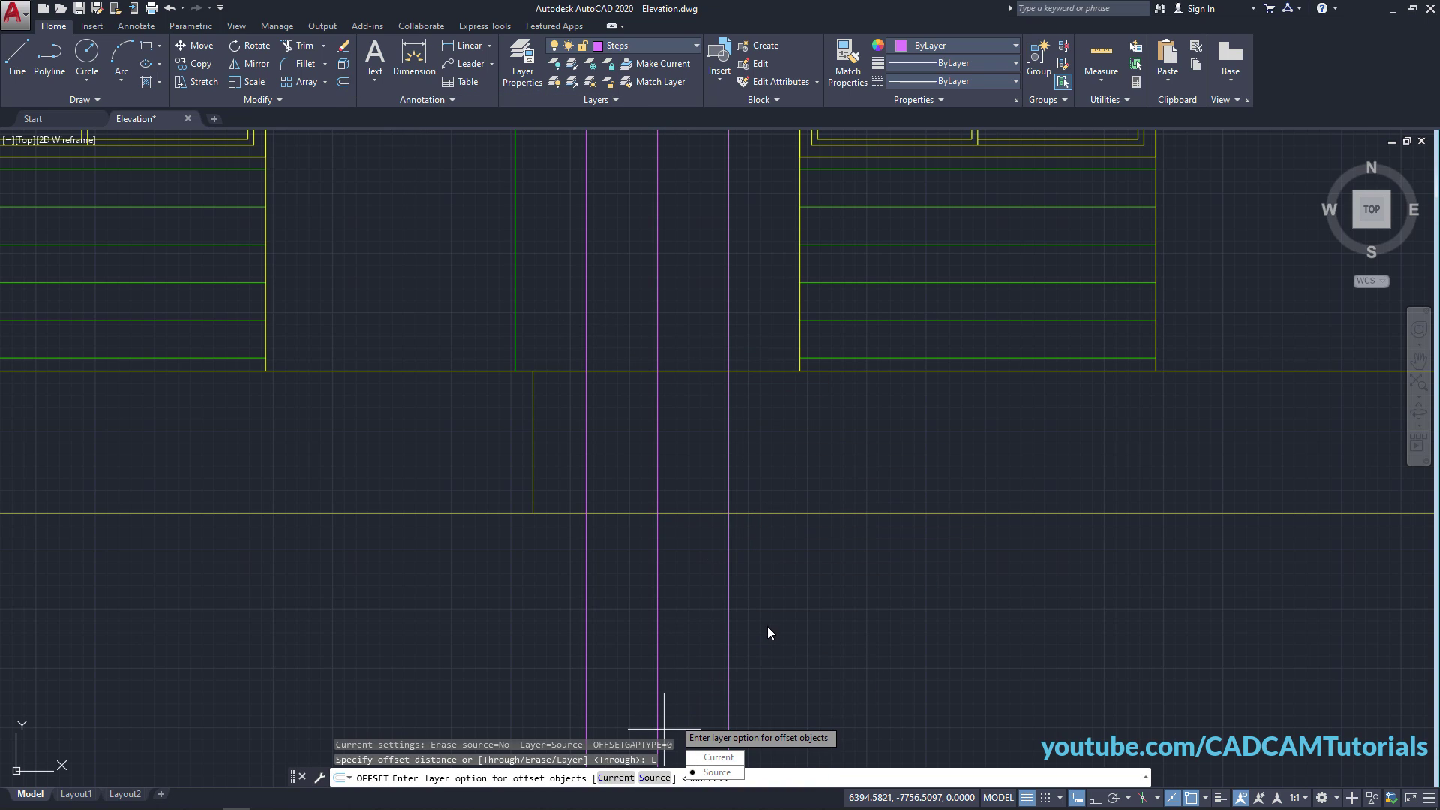
{"action": "left_click", "coordinate": [717, 759]}
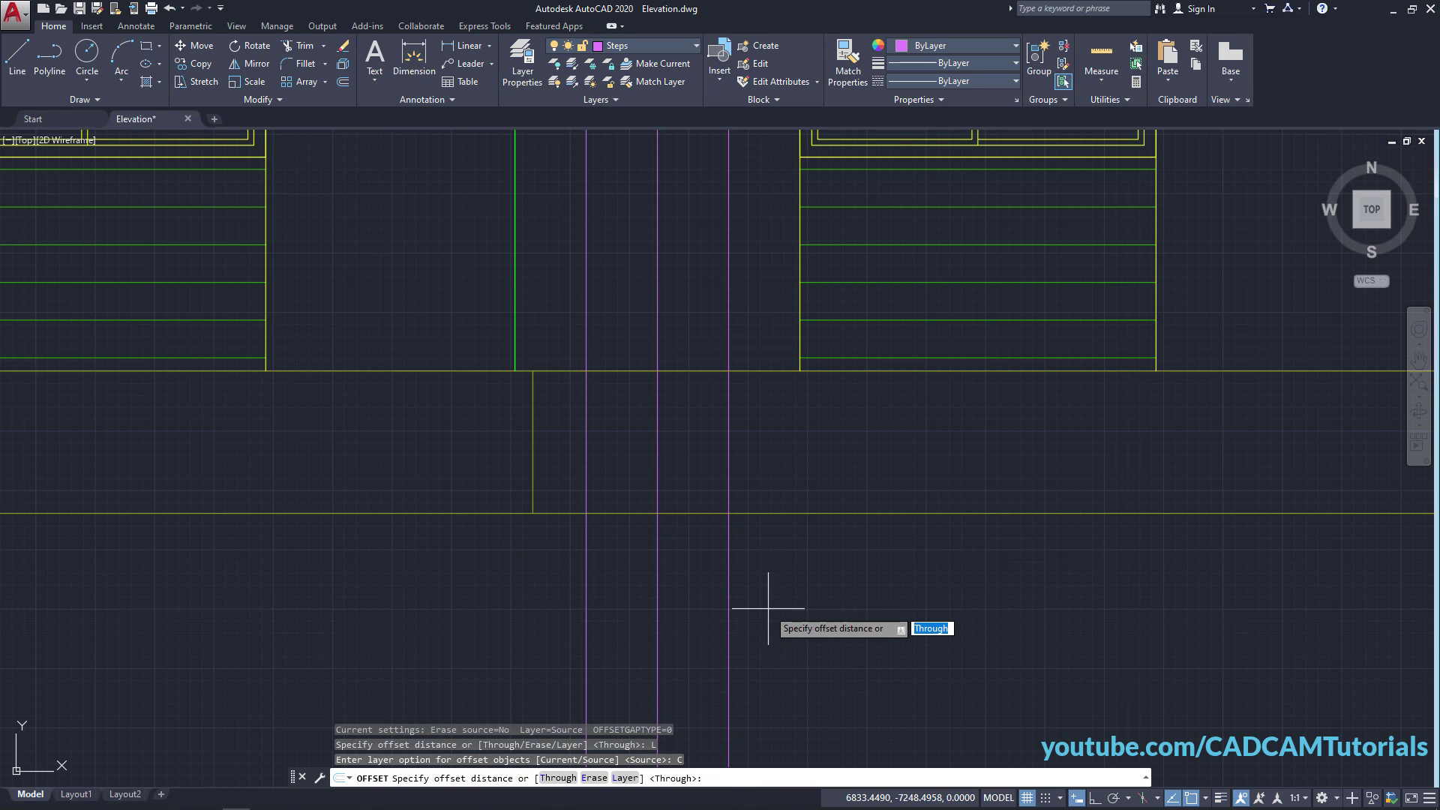
{"action": "key", "text": "Return"}
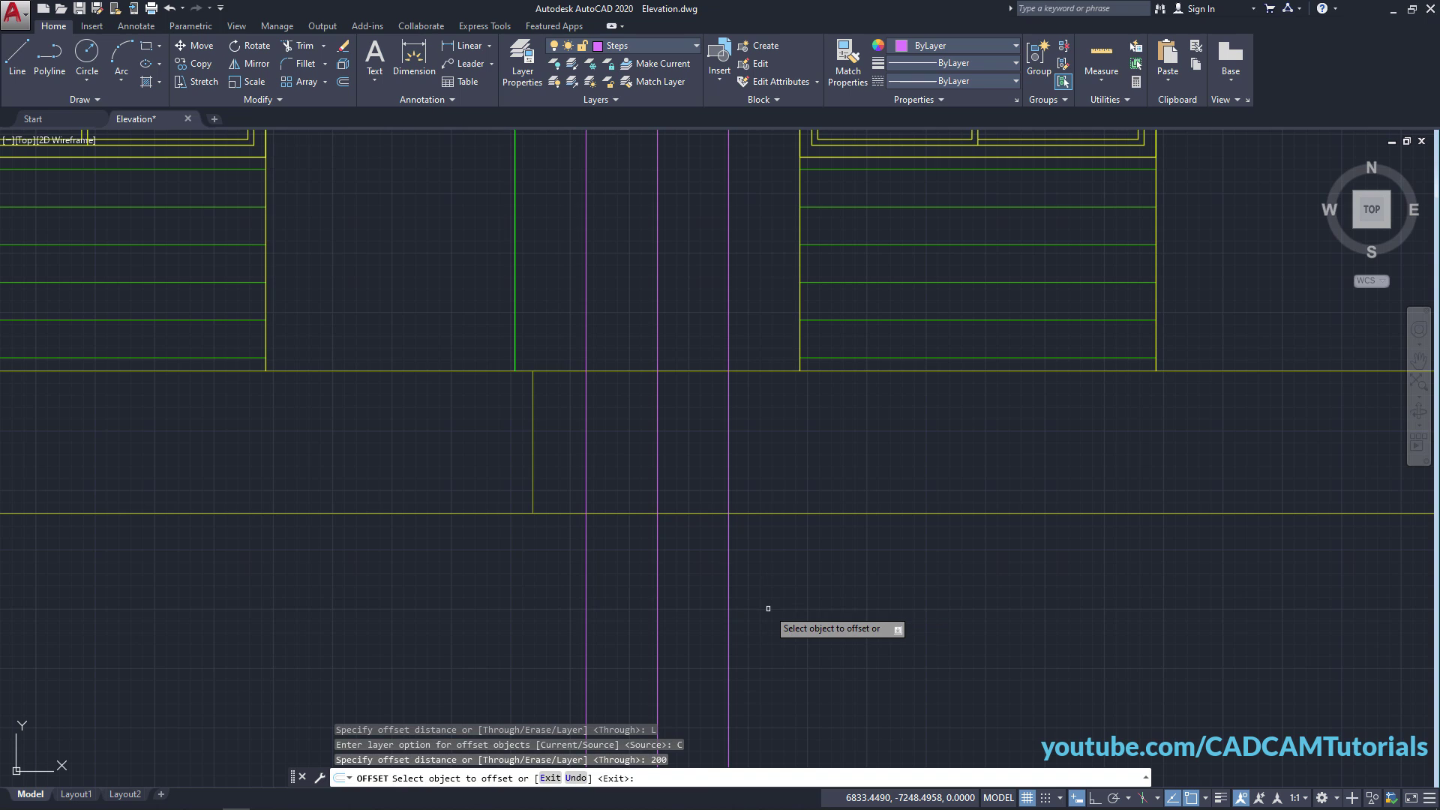
{"action": "left_click", "coordinate": [697, 513]}
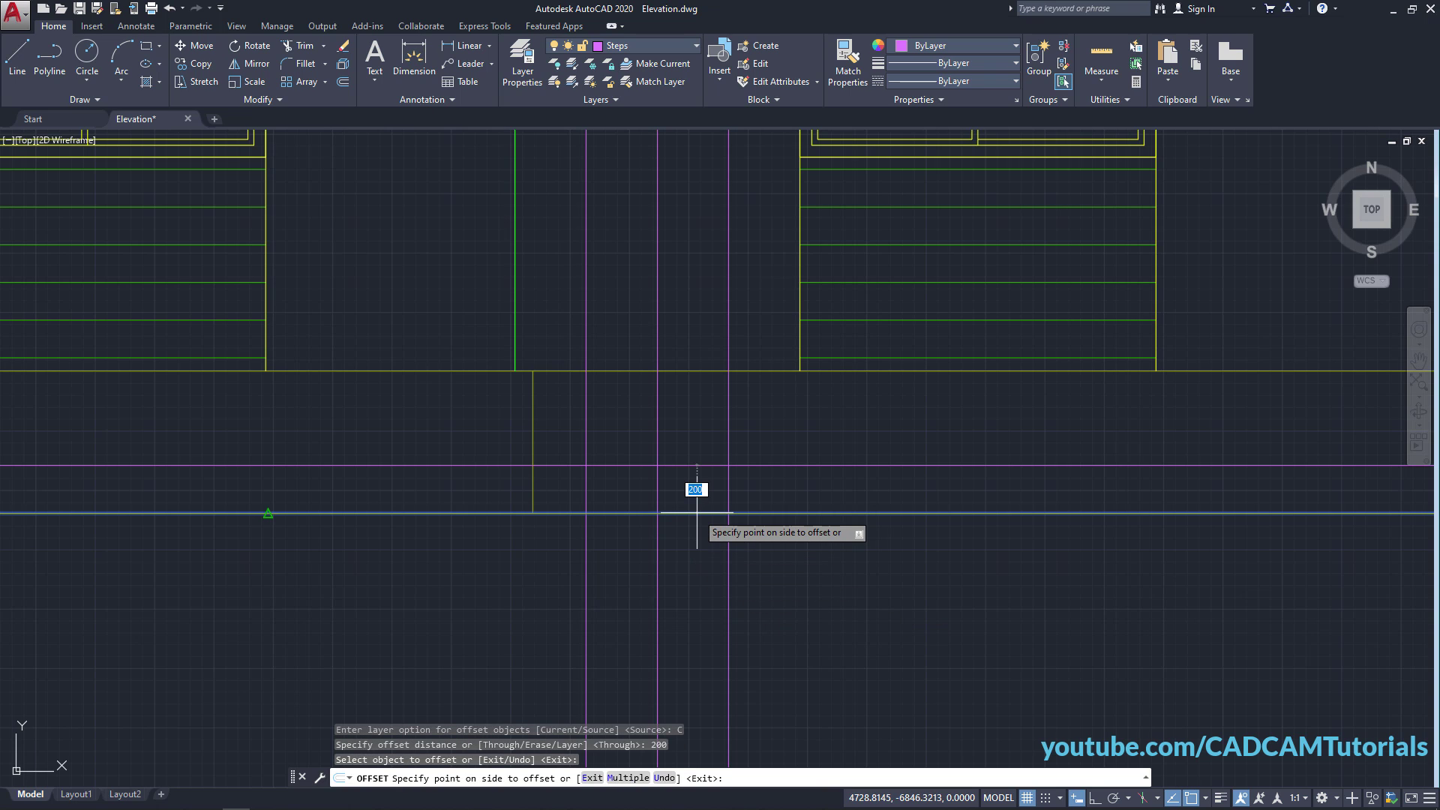
{"action": "left_click", "coordinate": [629, 778]}
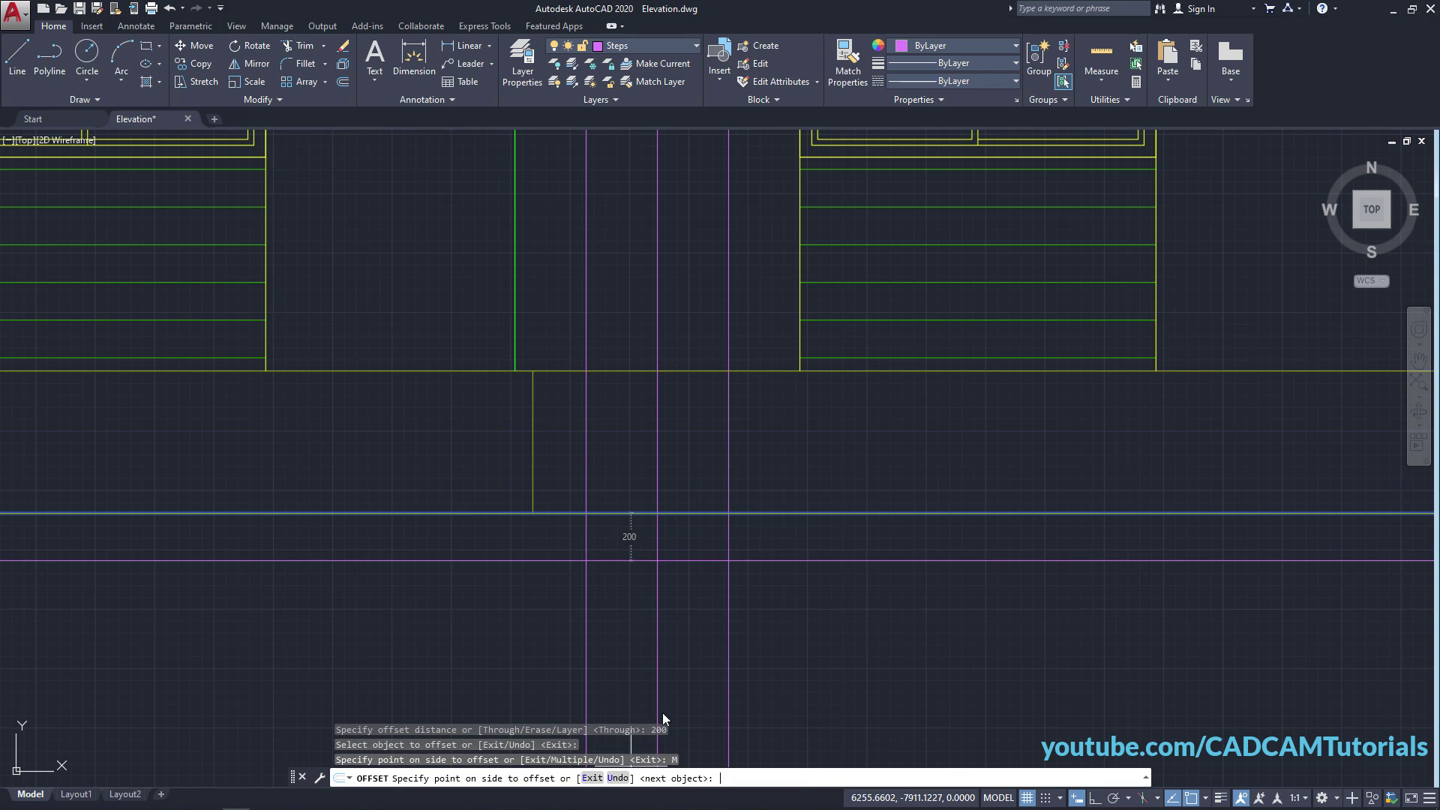
{"action": "left_click", "coordinate": [705, 401]}
{"action": "left_click", "coordinate": [701, 394]}
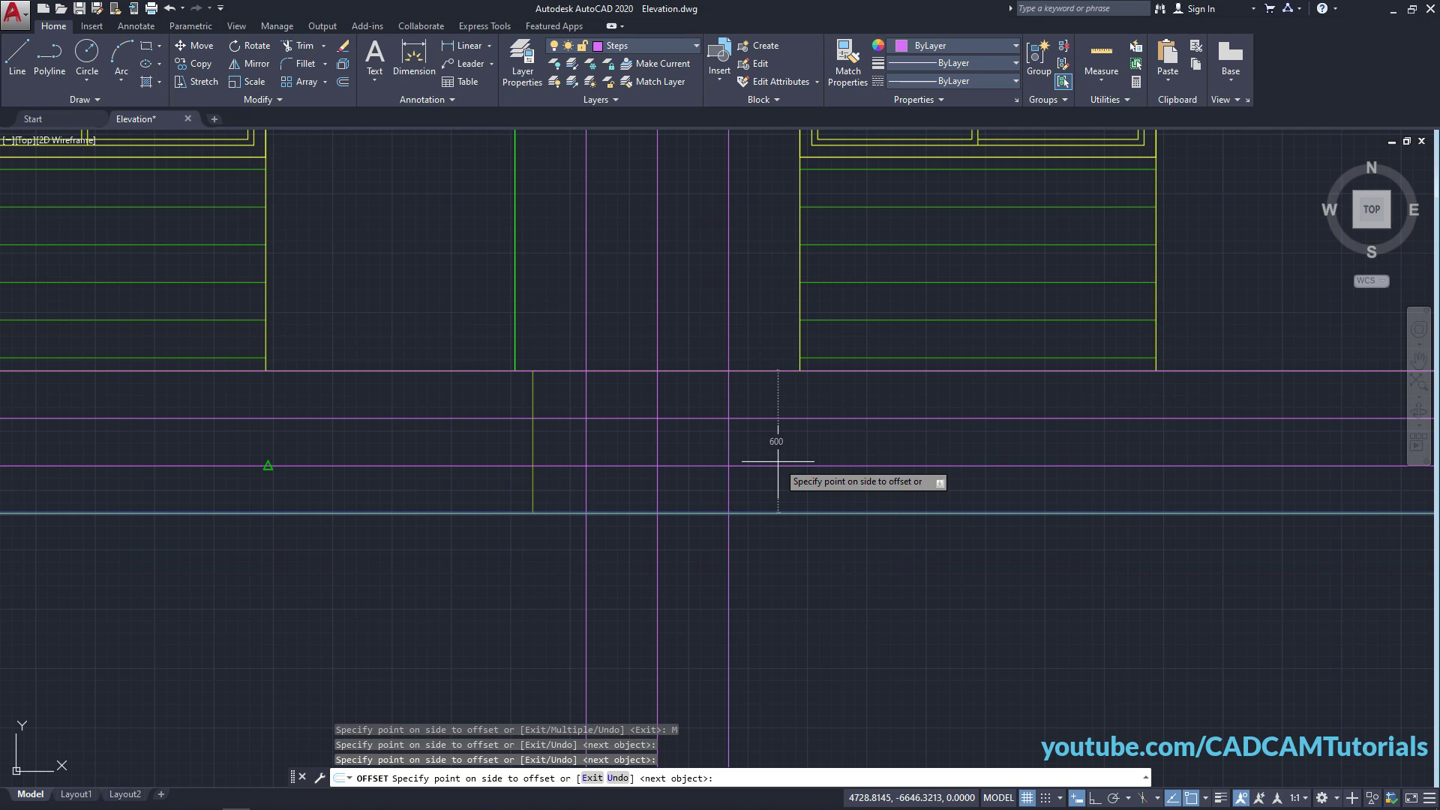
{"action": "key", "text": "Return"}
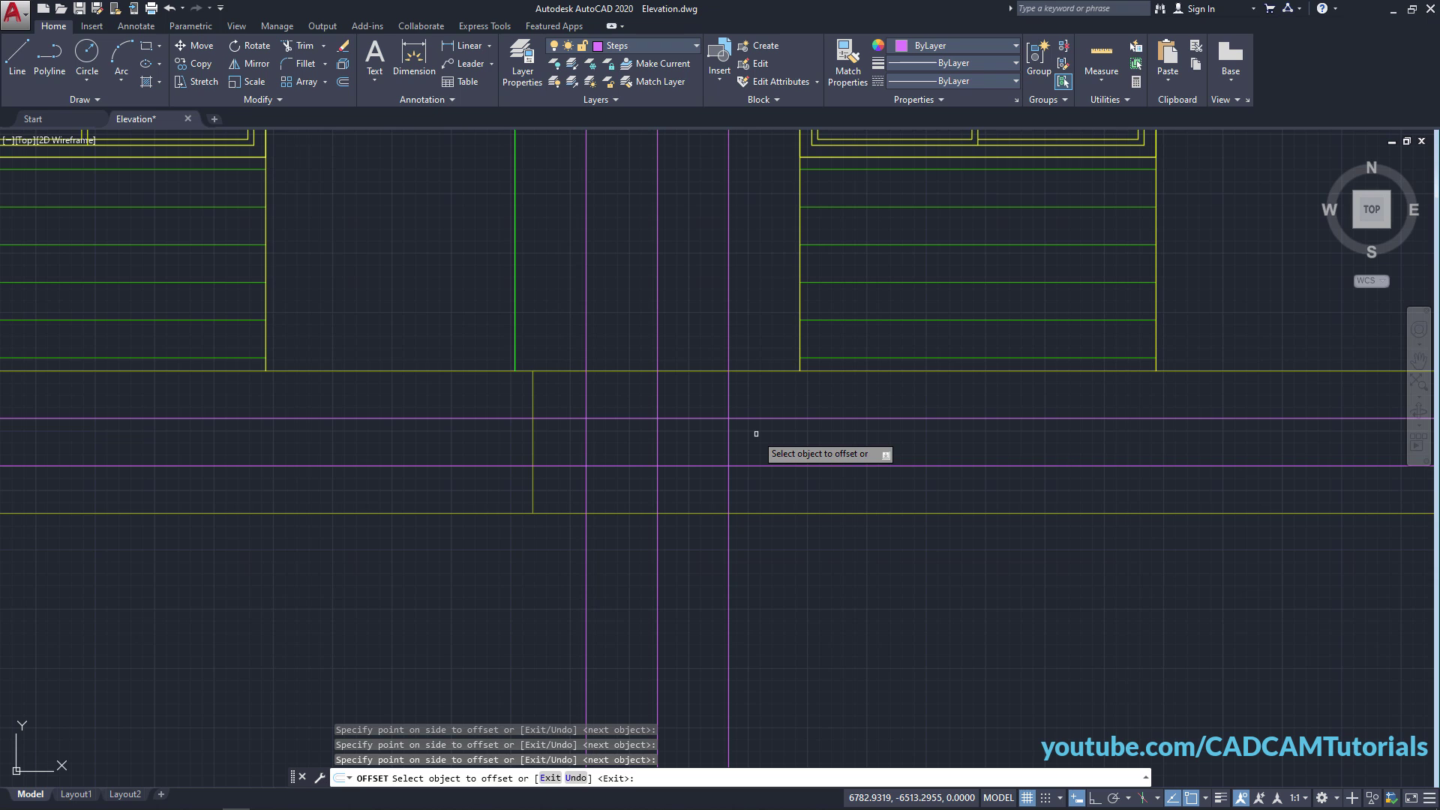
{"action": "key", "text": "Return"}
Draw the entry steps' profile from the middle wall line's base down to the ground line, with 300 treads and 200 risers.
{"action": "scroll", "coordinate": [756, 433], "scroll_direction": "up", "scroll_amount": 2}
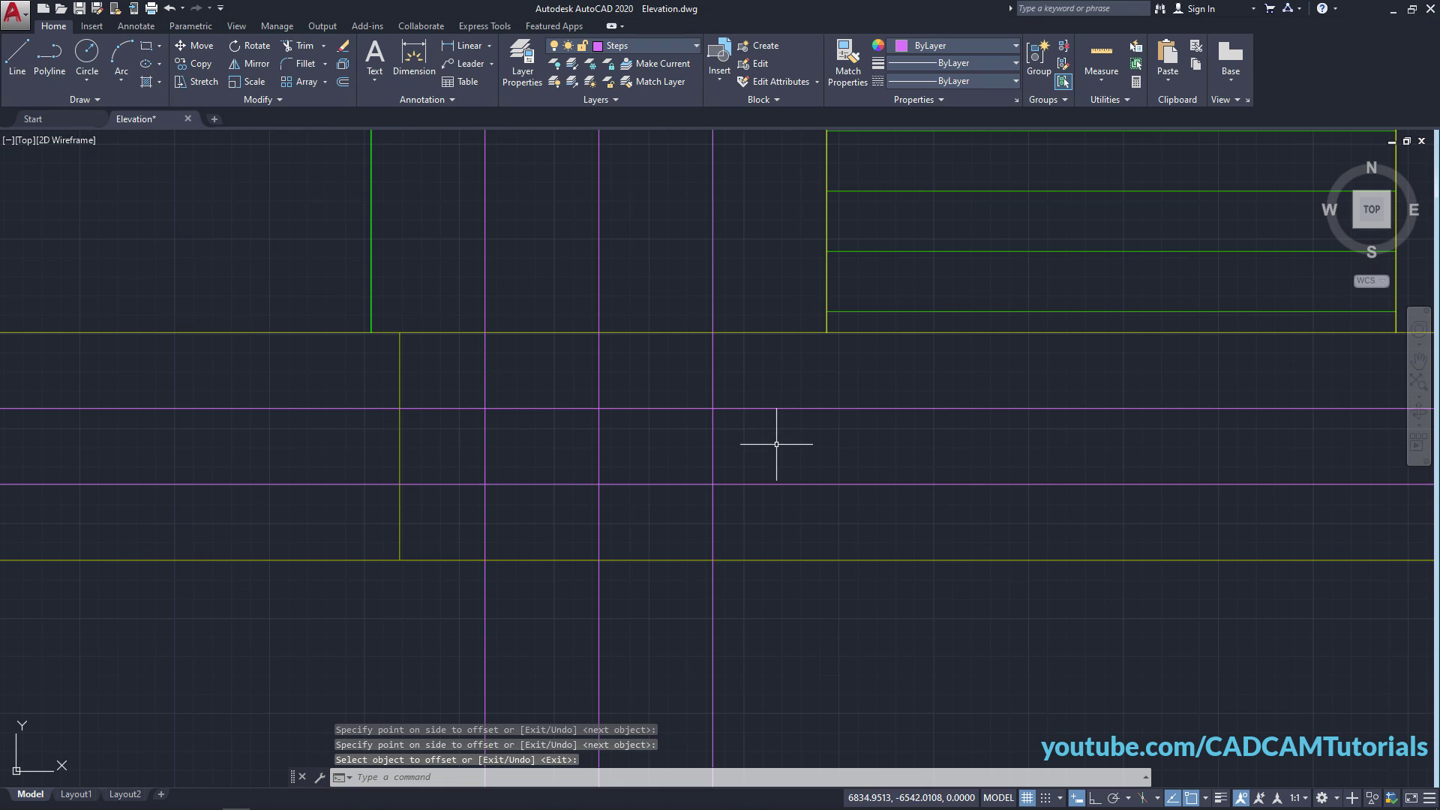
{"action": "middle_click_drag", "start_coordinate": [778, 440], "coordinate": [801, 492]}
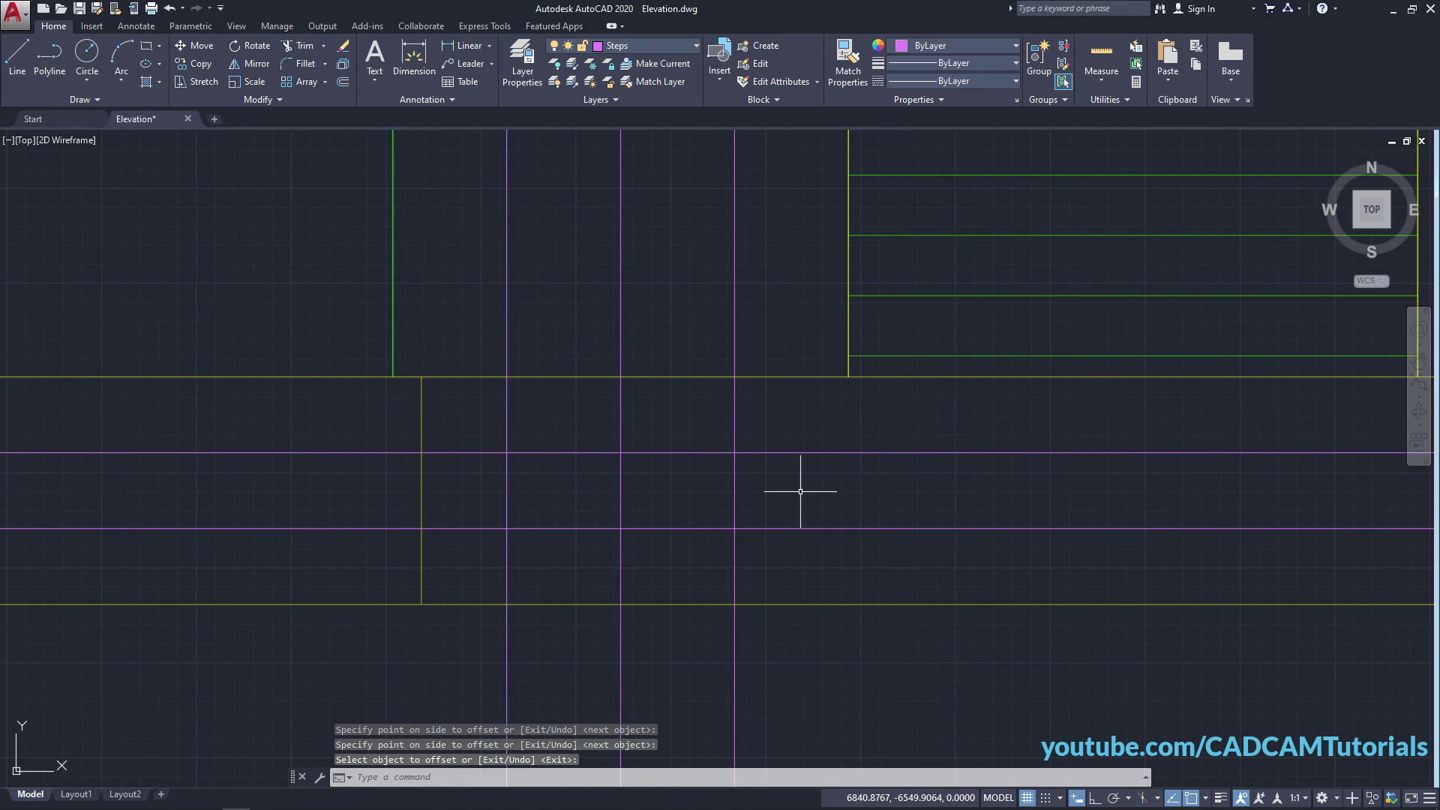
{"action": "left_click", "coordinate": [17, 58]}
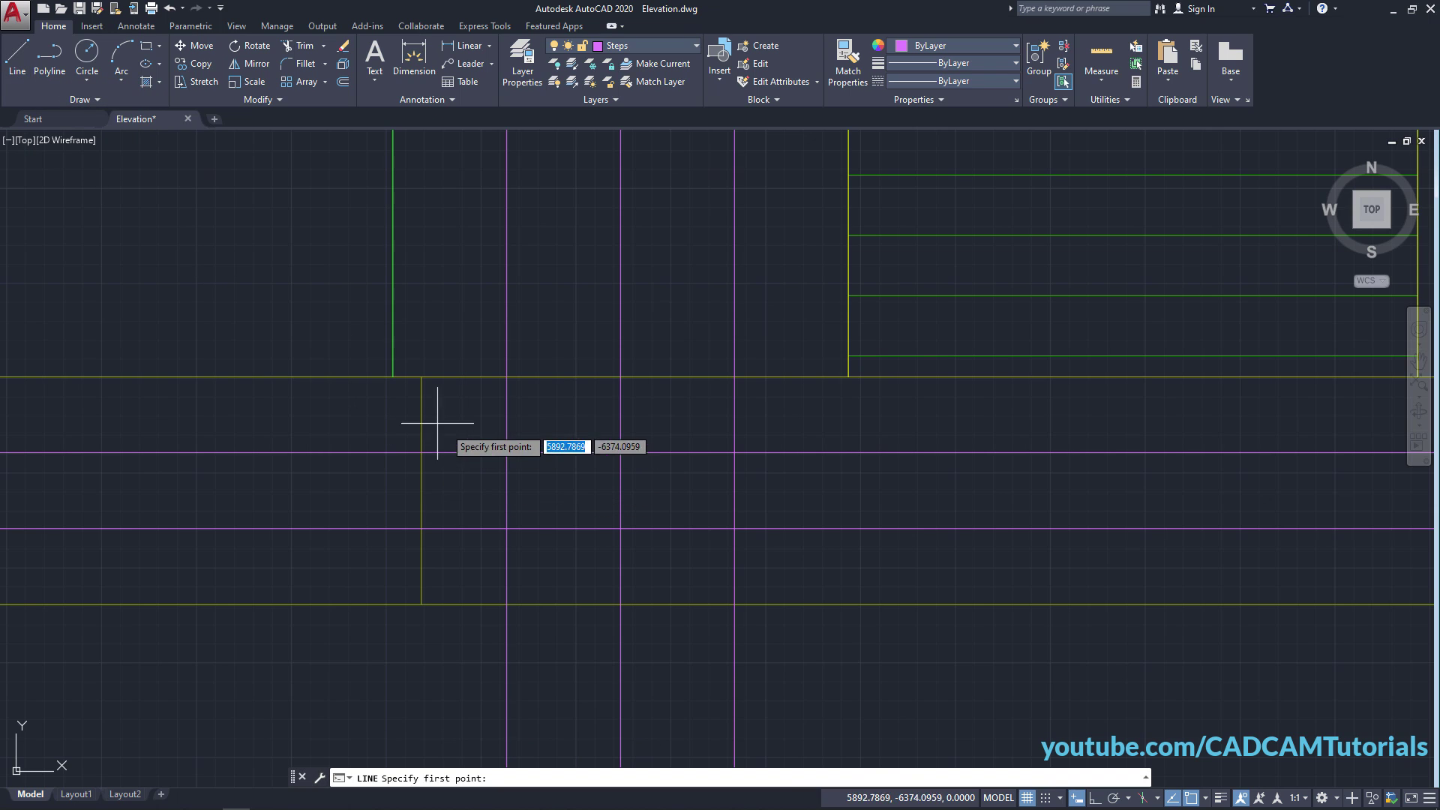
{"action": "left_click", "coordinate": [393, 378]}
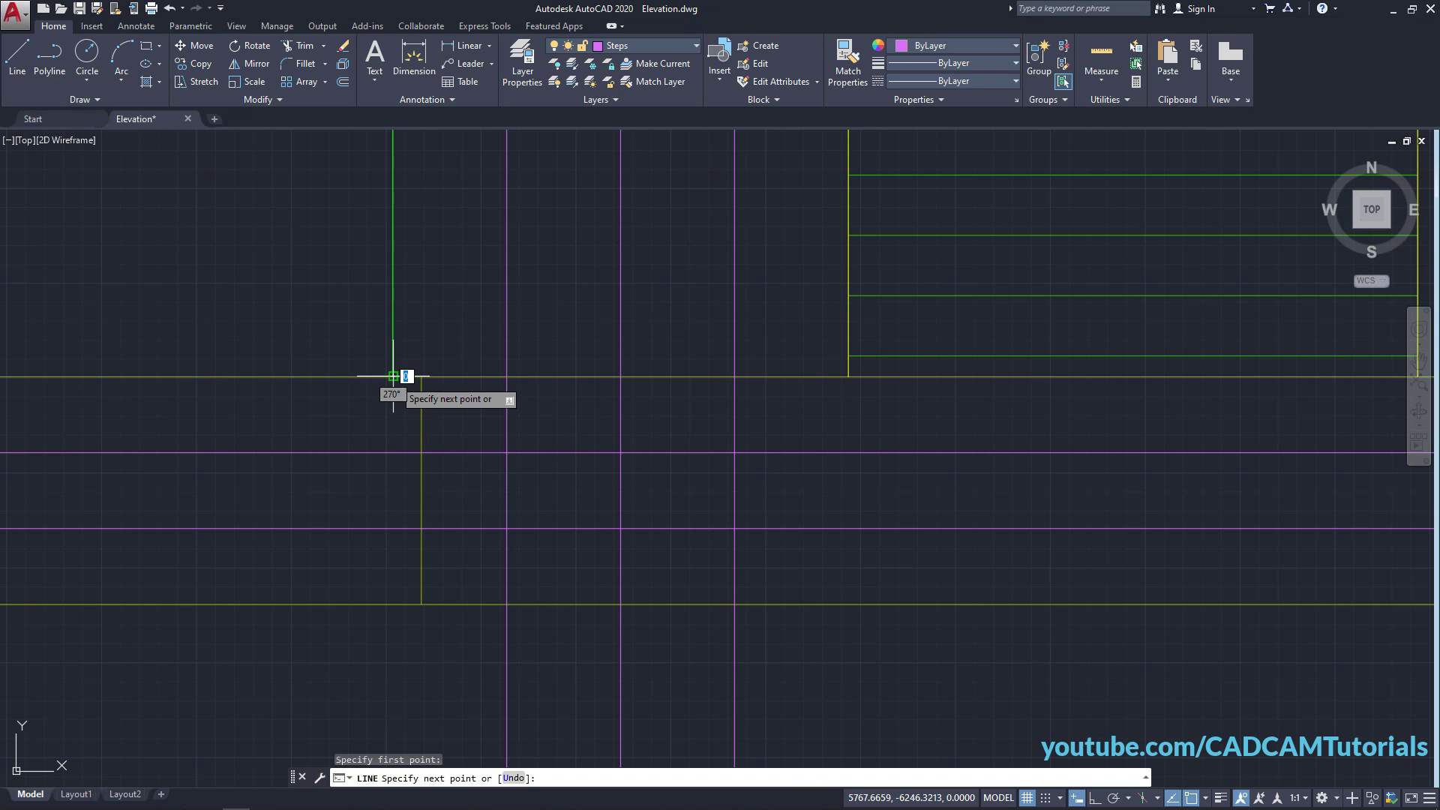
{"action": "left_click", "coordinate": [507, 377]}
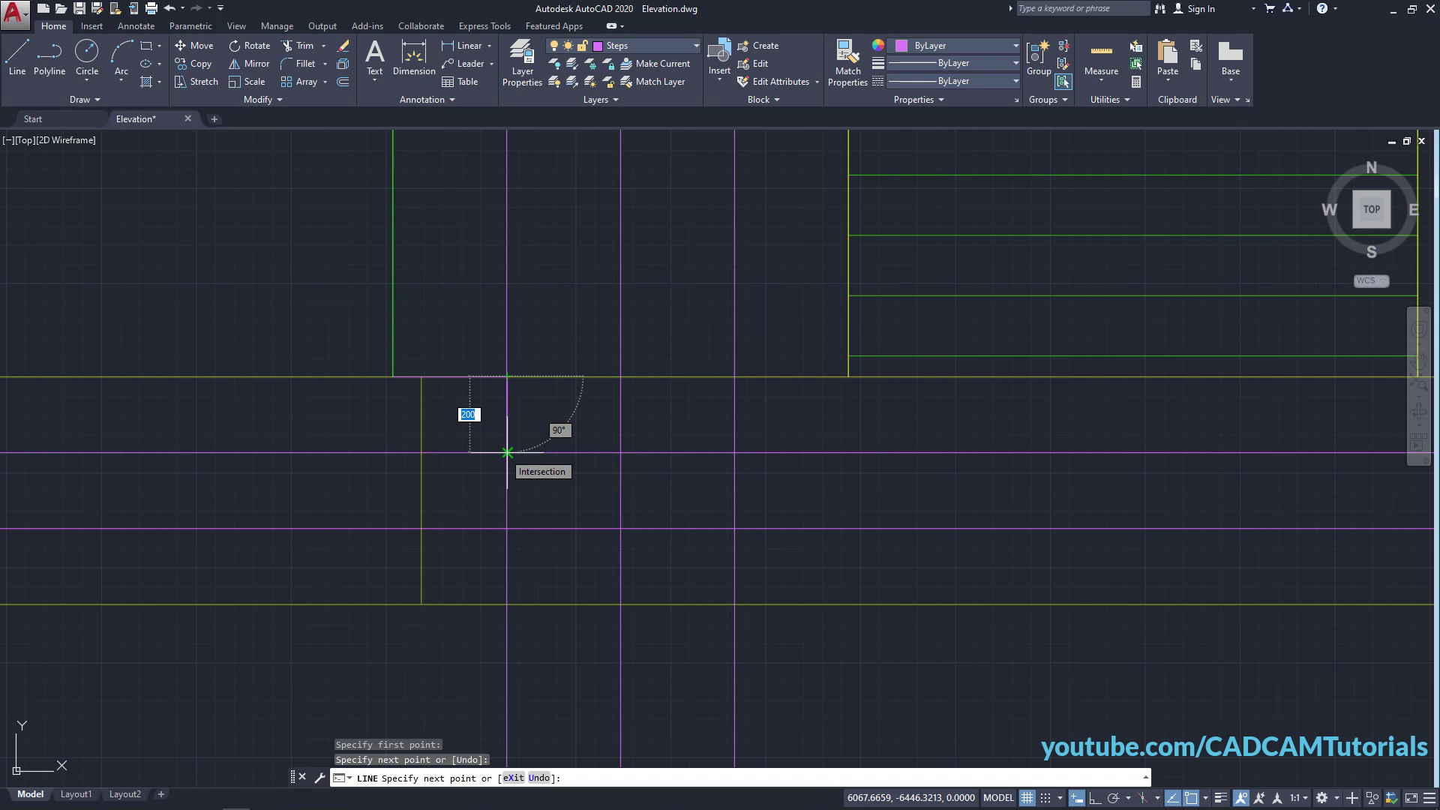
{"action": "left_click", "coordinate": [507, 452]}
{"action": "left_click", "coordinate": [621, 452]}
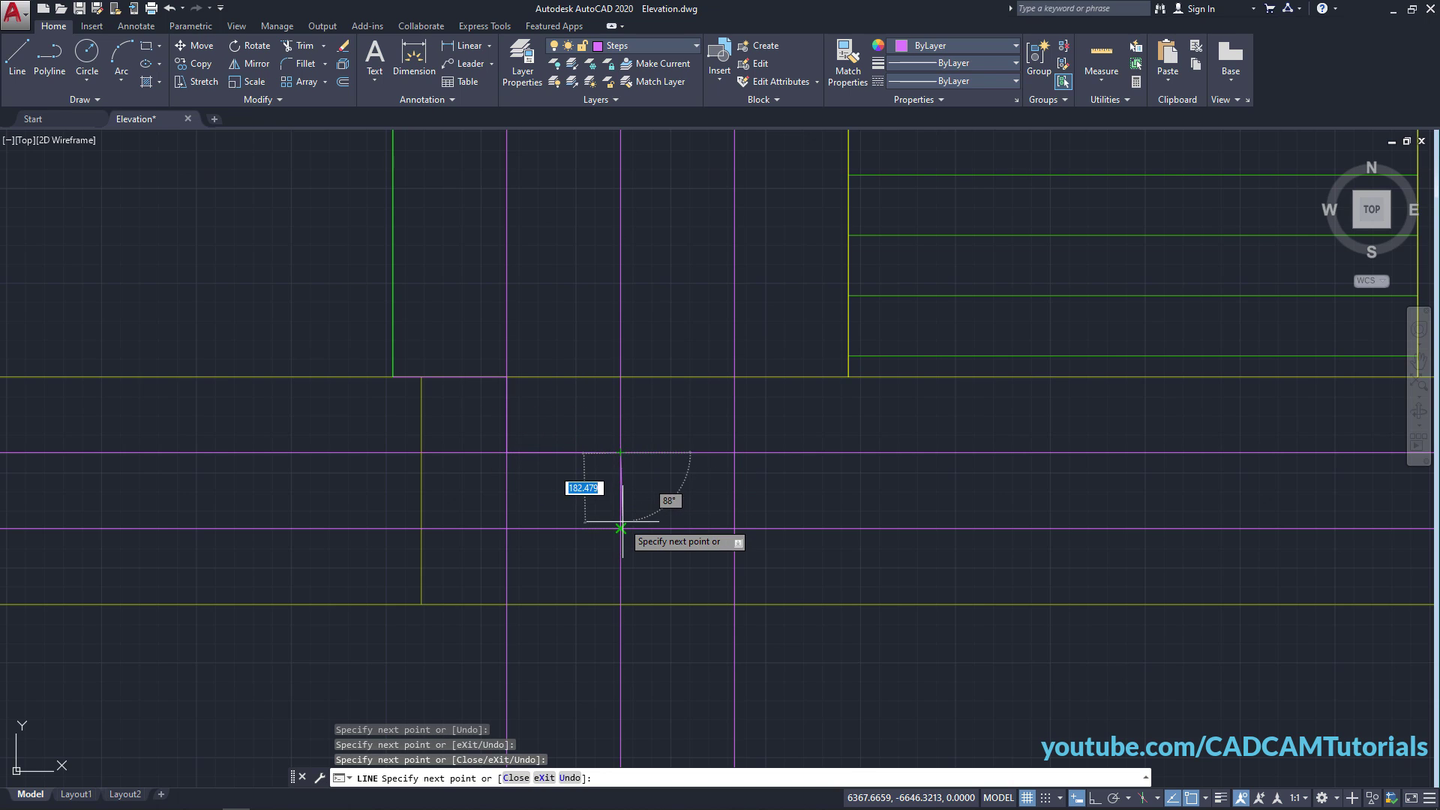
{"action": "left_click", "coordinate": [620, 528]}
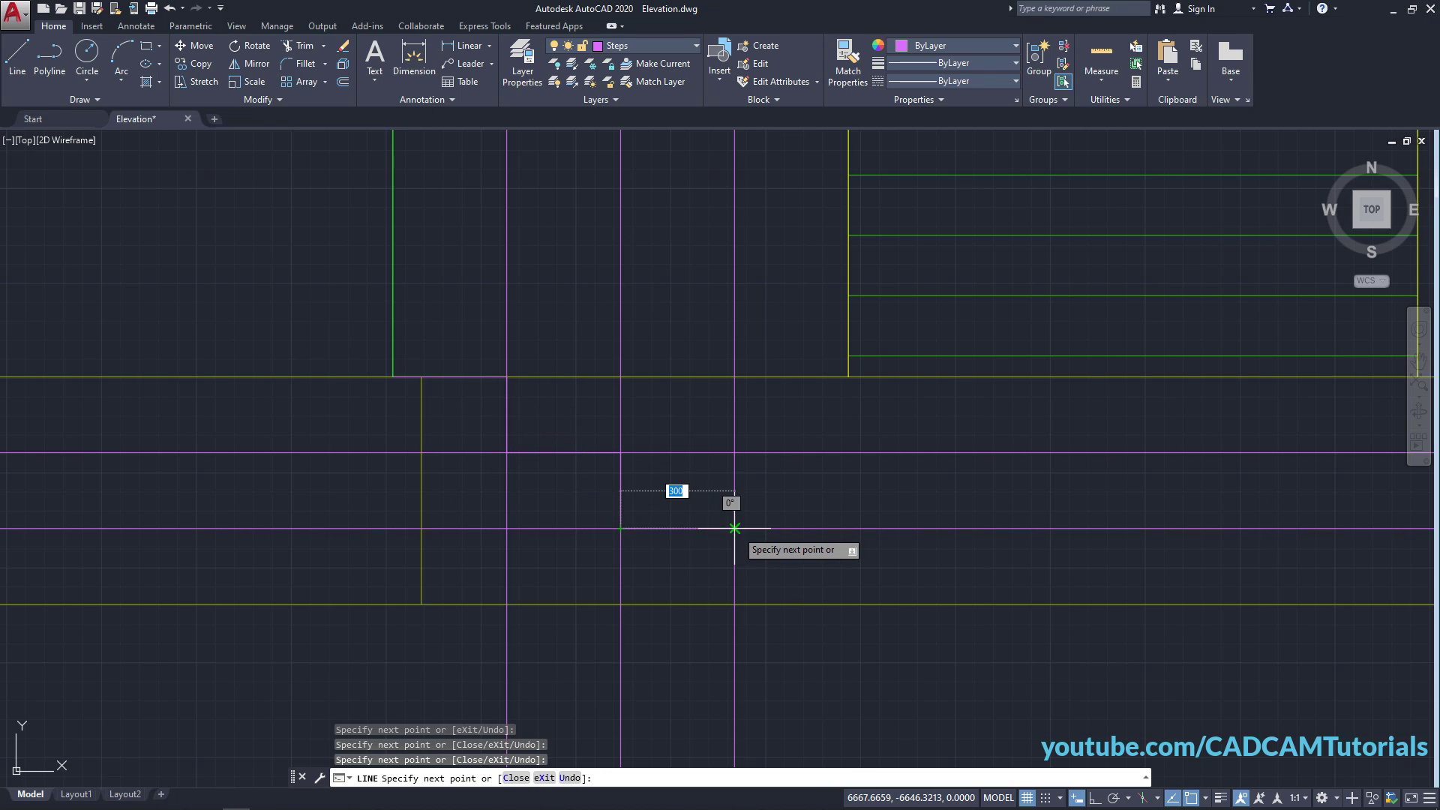
{"action": "left_click", "coordinate": [734, 528]}
{"action": "left_click", "coordinate": [734, 604]}
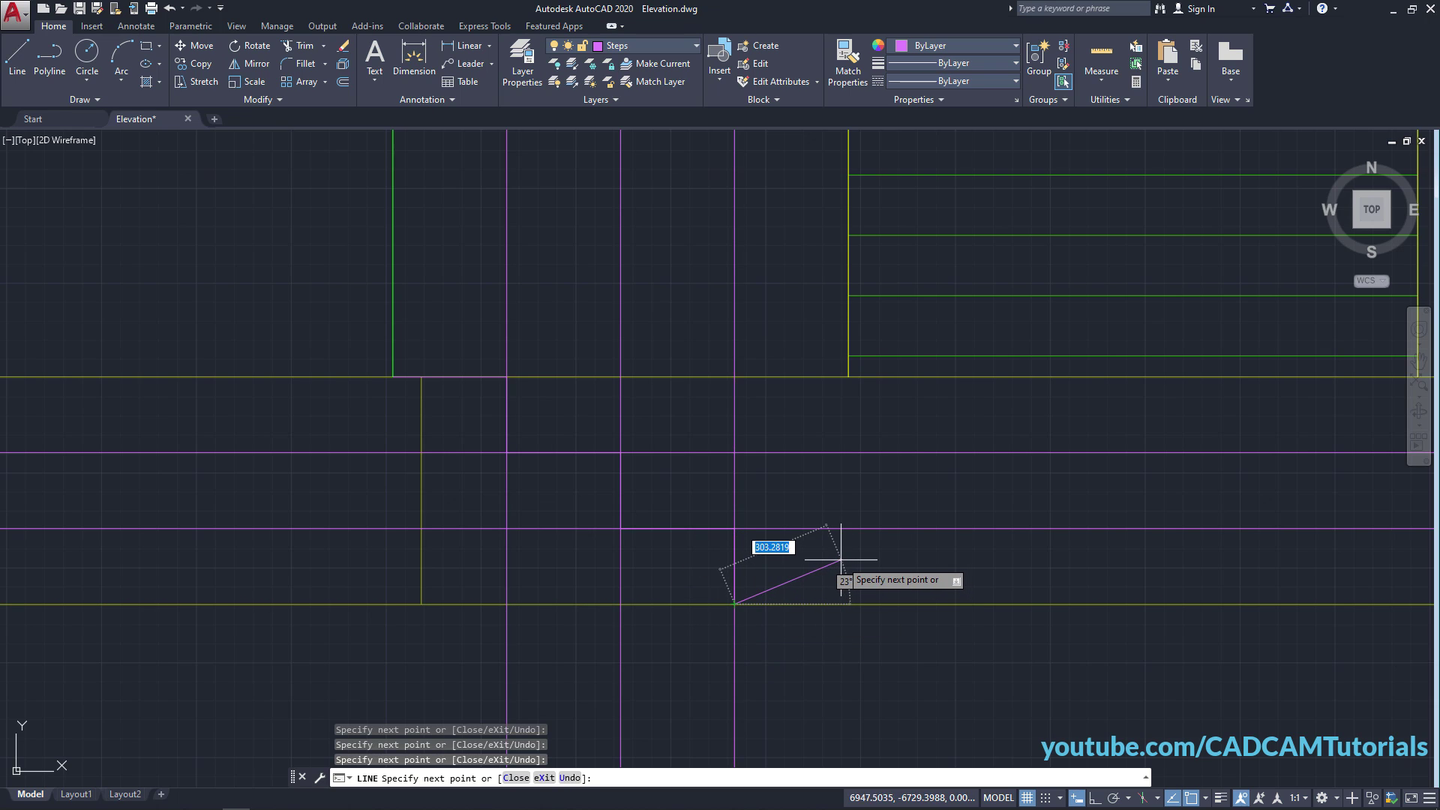
{"action": "key", "text": "Return"}
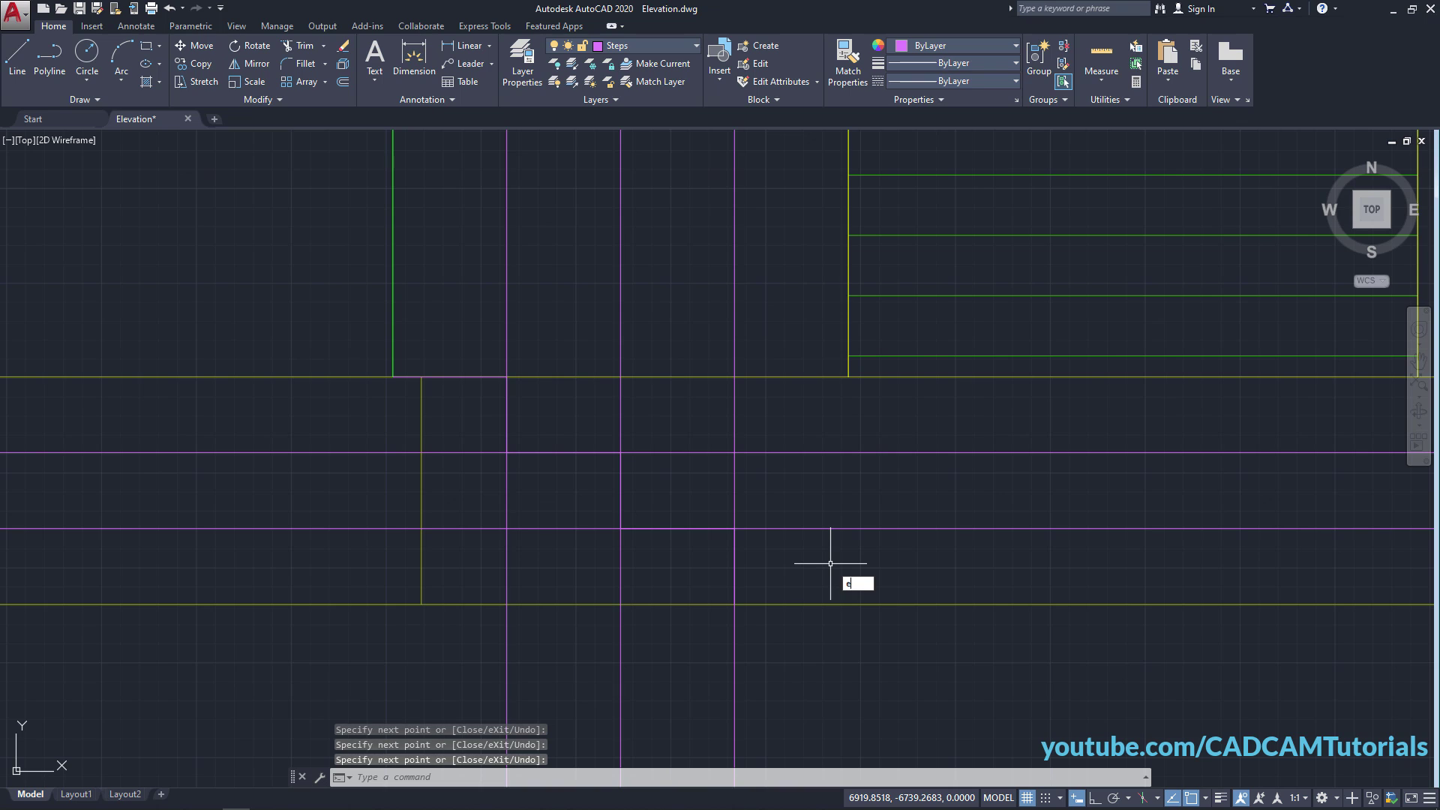
Erase the two horizontal offset lines and the three vertical construction lines around the entry steps.
{"action": "type", "text": "e"}
{"action": "key", "text": "Return"}
{"action": "left_click", "coordinate": [844, 555]}
{"action": "left_click", "coordinate": [785, 437]}
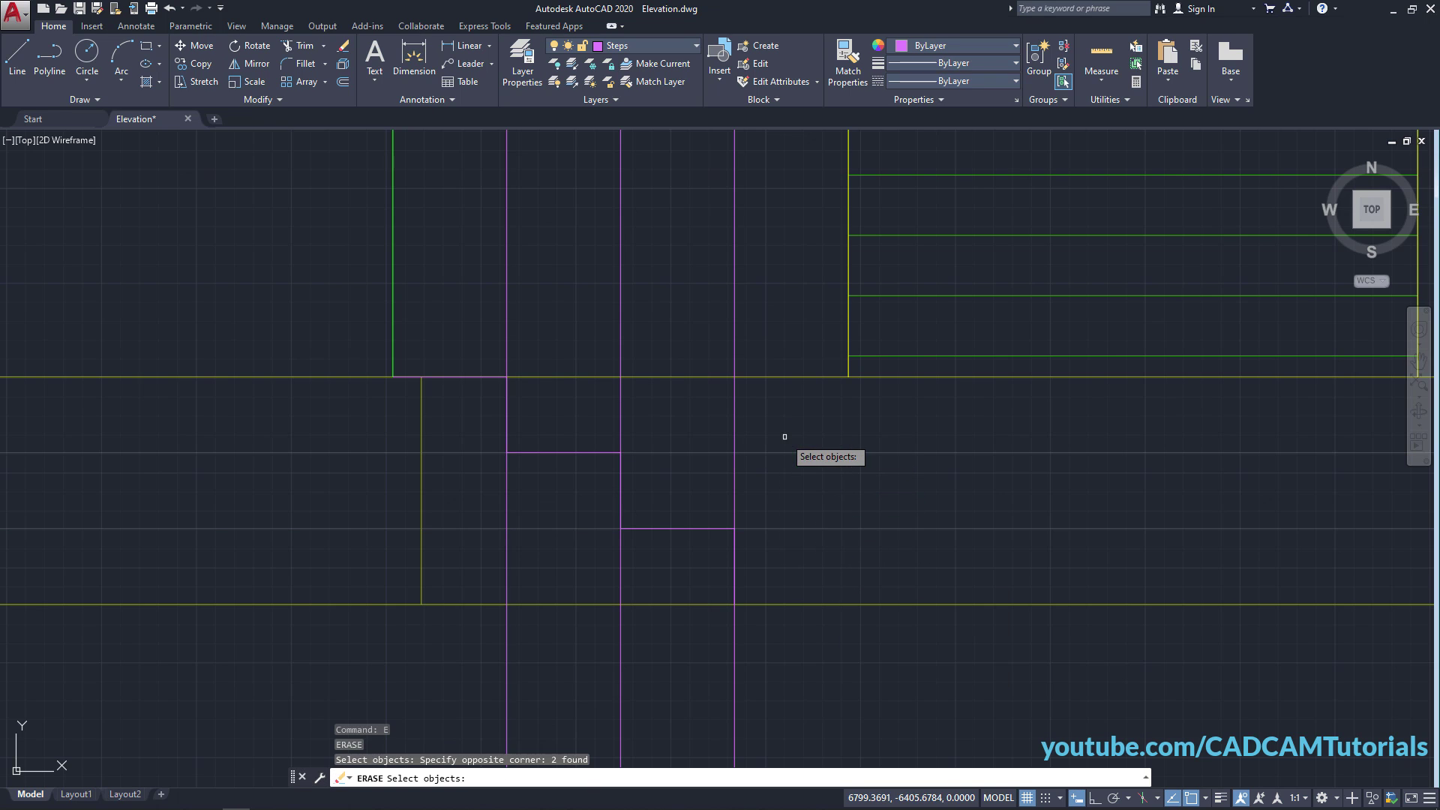
{"action": "left_click", "coordinate": [765, 268]}
{"action": "left_click", "coordinate": [495, 271]}
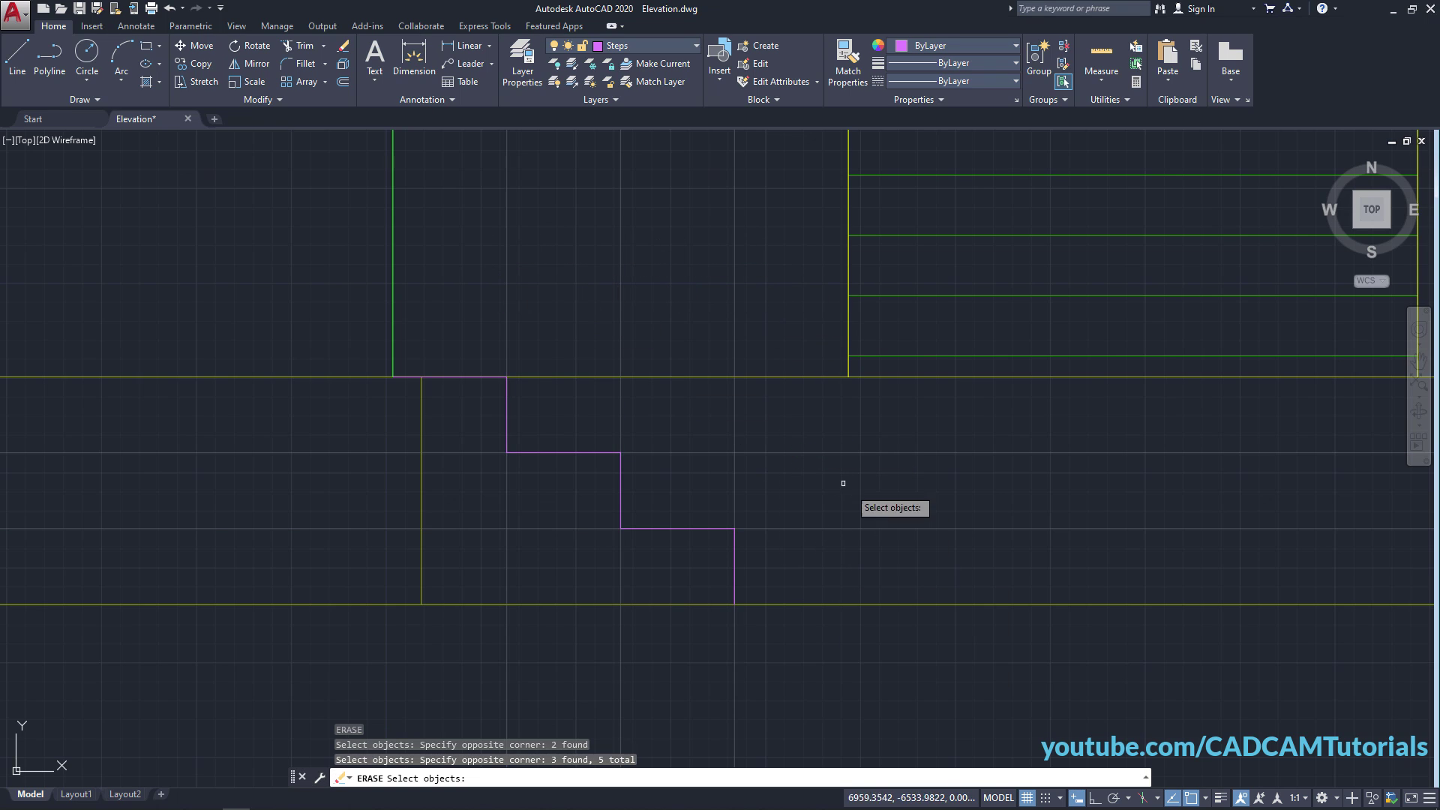
{"action": "key", "text": "Return"}
Make the Elevation layer current by matching the hatch lines below the left window.
{"action": "scroll", "coordinate": [743, 435], "scroll_direction": "down", "scroll_amount": 6}
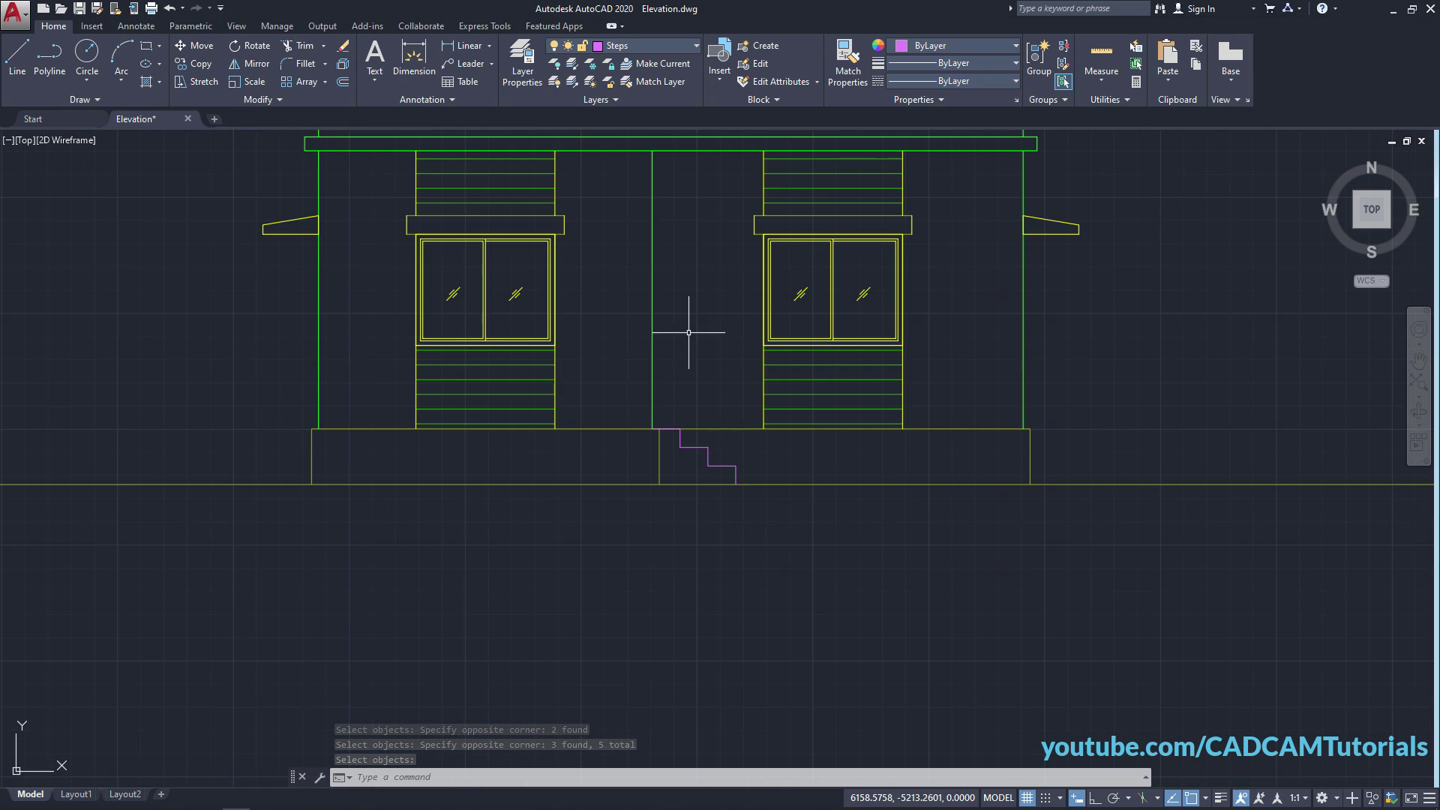
{"action": "middle_click_drag", "start_coordinate": [685, 331], "coordinate": [700, 481]}
{"action": "scroll", "coordinate": [678, 668], "scroll_direction": "up", "scroll_amount": 1}
{"action": "scroll", "coordinate": [675, 521], "scroll_direction": "up", "scroll_amount": 1}
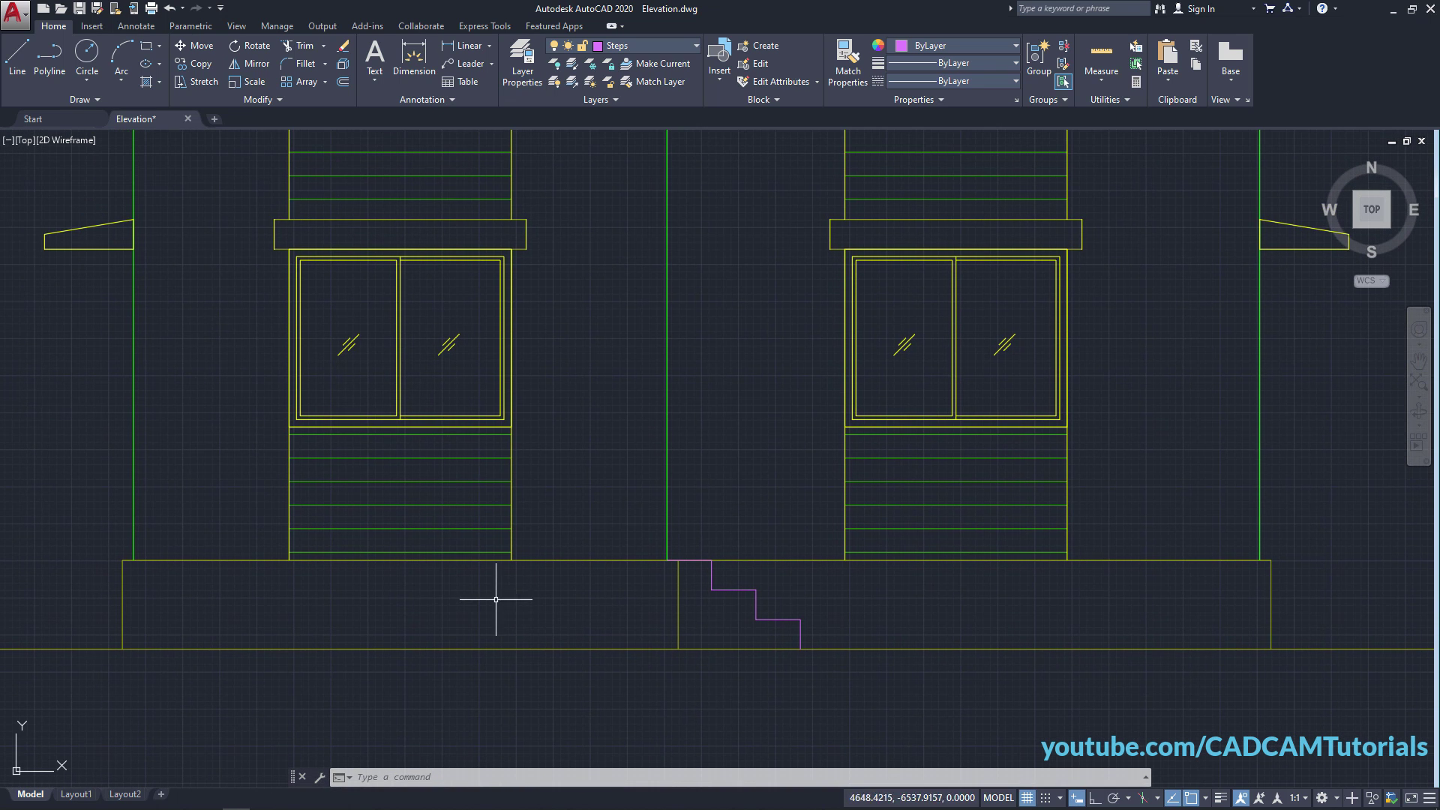
{"action": "left_click", "coordinate": [655, 64]}
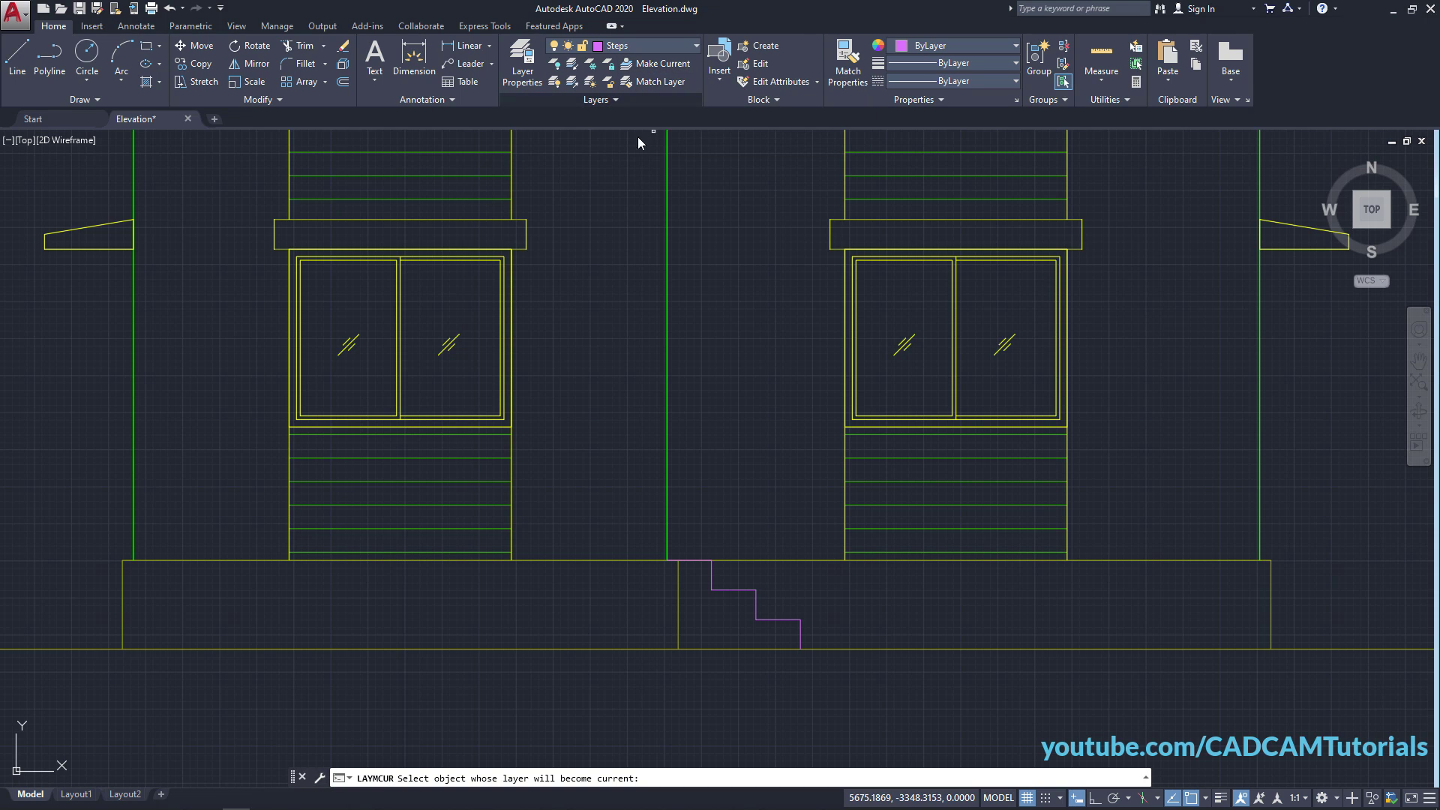
{"action": "left_click", "coordinate": [492, 503]}
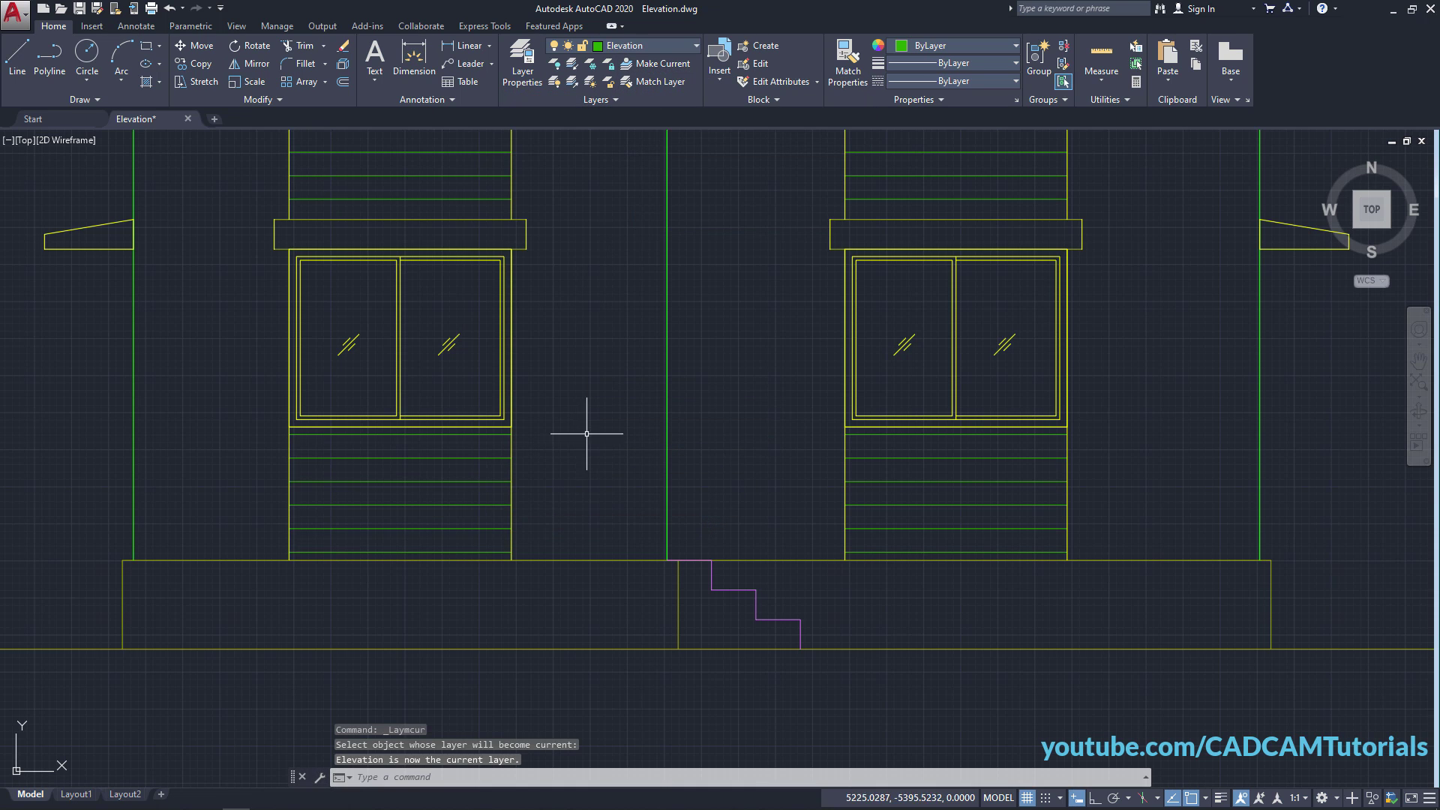
Hatch the plinth areas on both sides of the entry steps with the GRAVEL pattern at scale 20.
{"action": "left_click", "coordinate": [147, 81]}
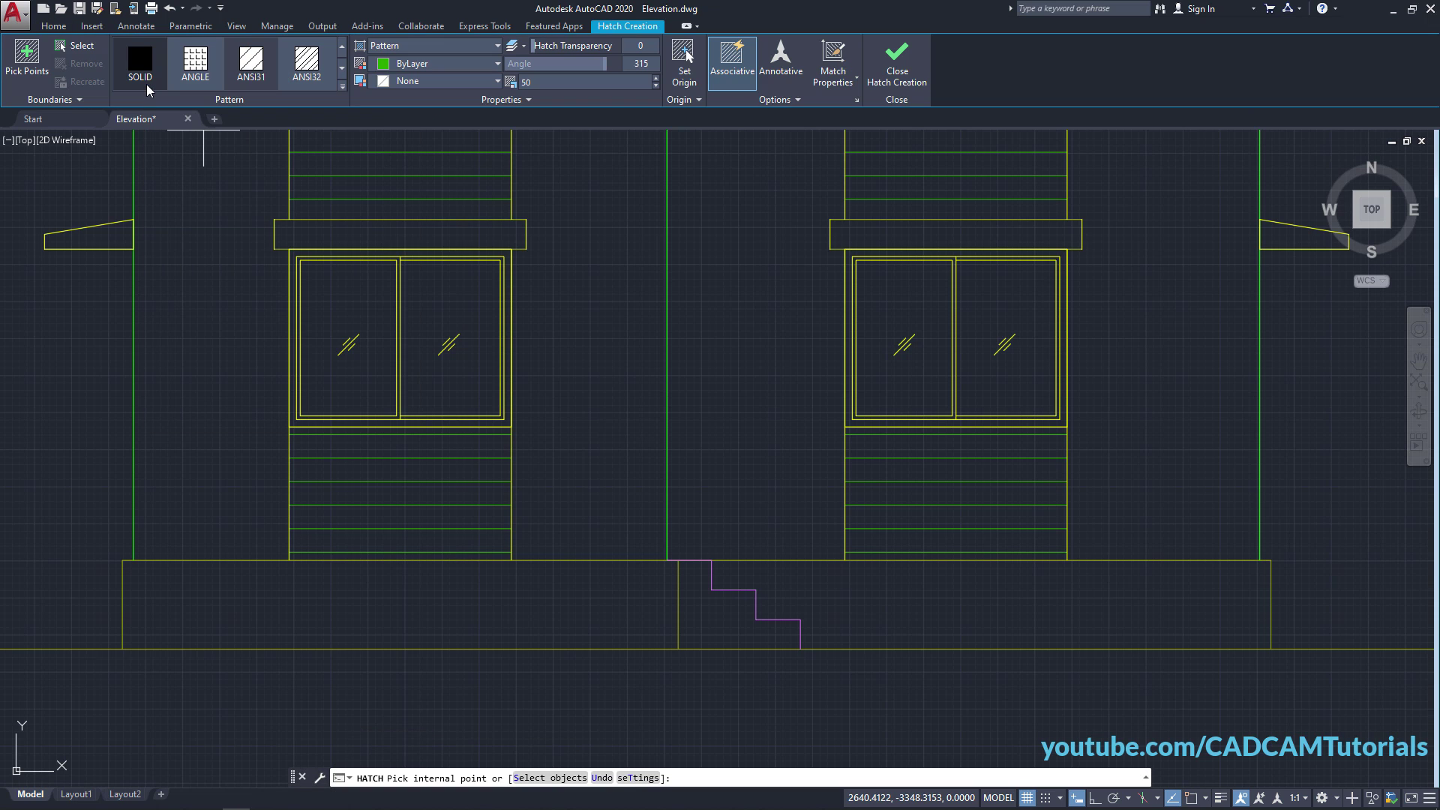
{"action": "left_click", "coordinate": [343, 88]}
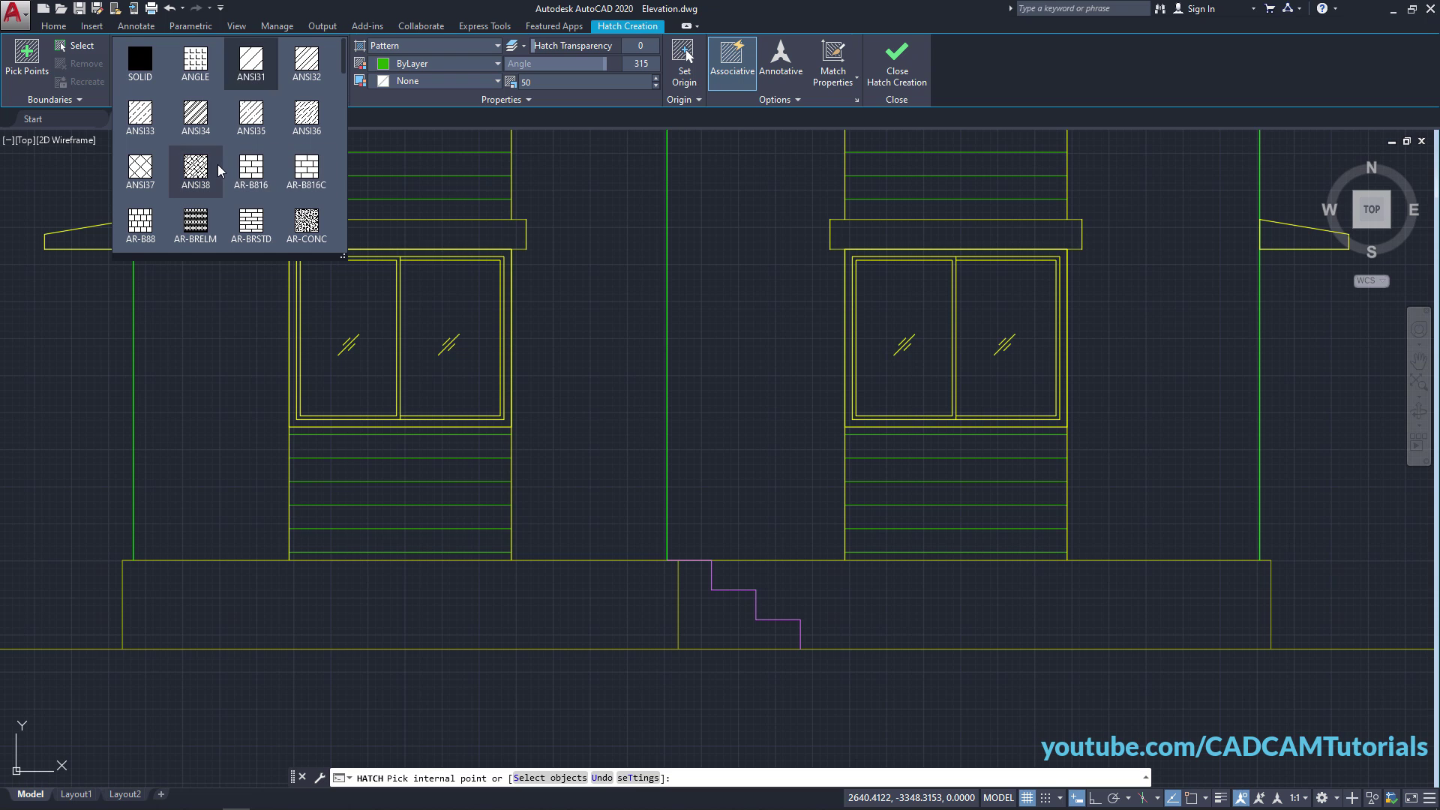
{"action": "scroll", "coordinate": [218, 170], "scroll_direction": "down", "scroll_amount": 4}
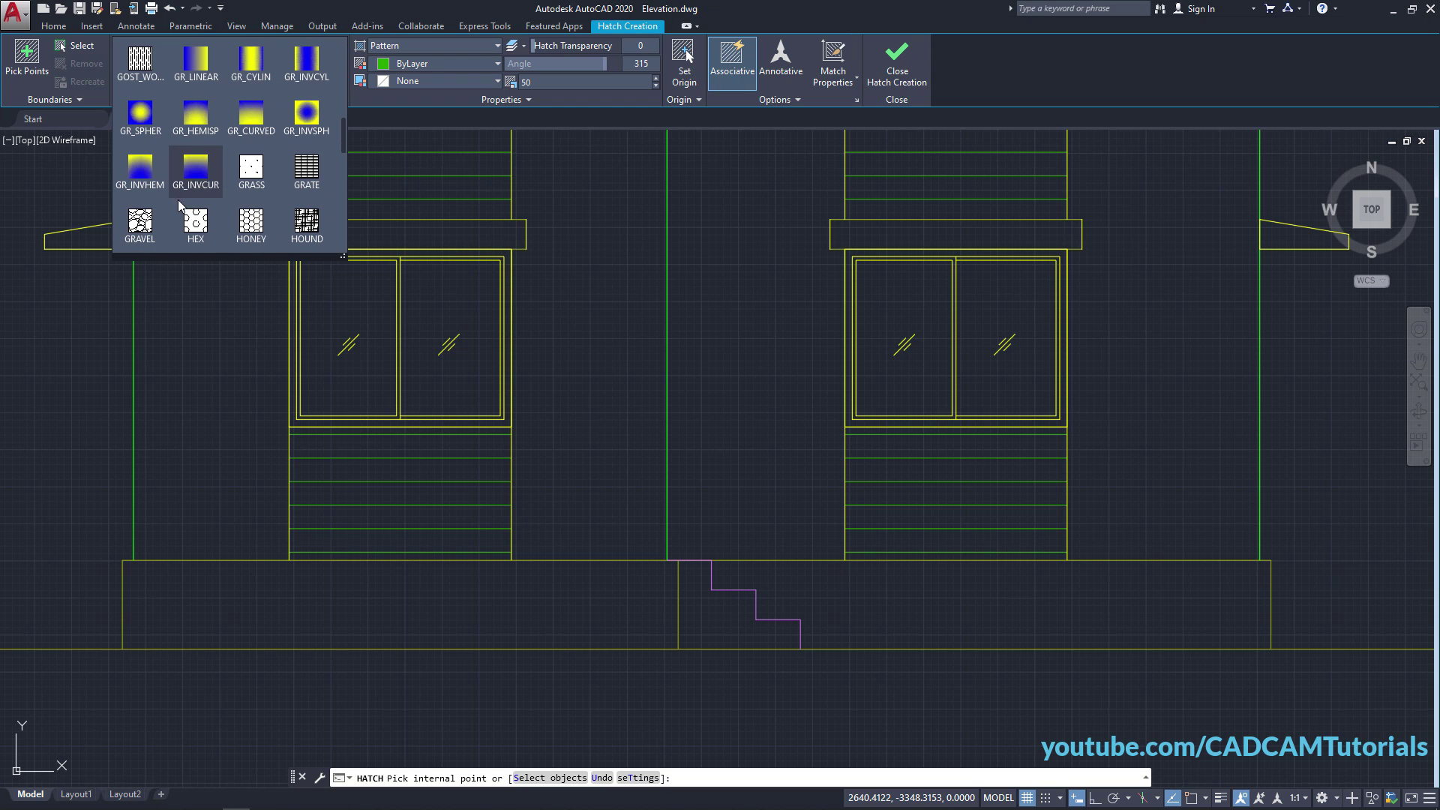
{"action": "left_click", "coordinate": [140, 236]}
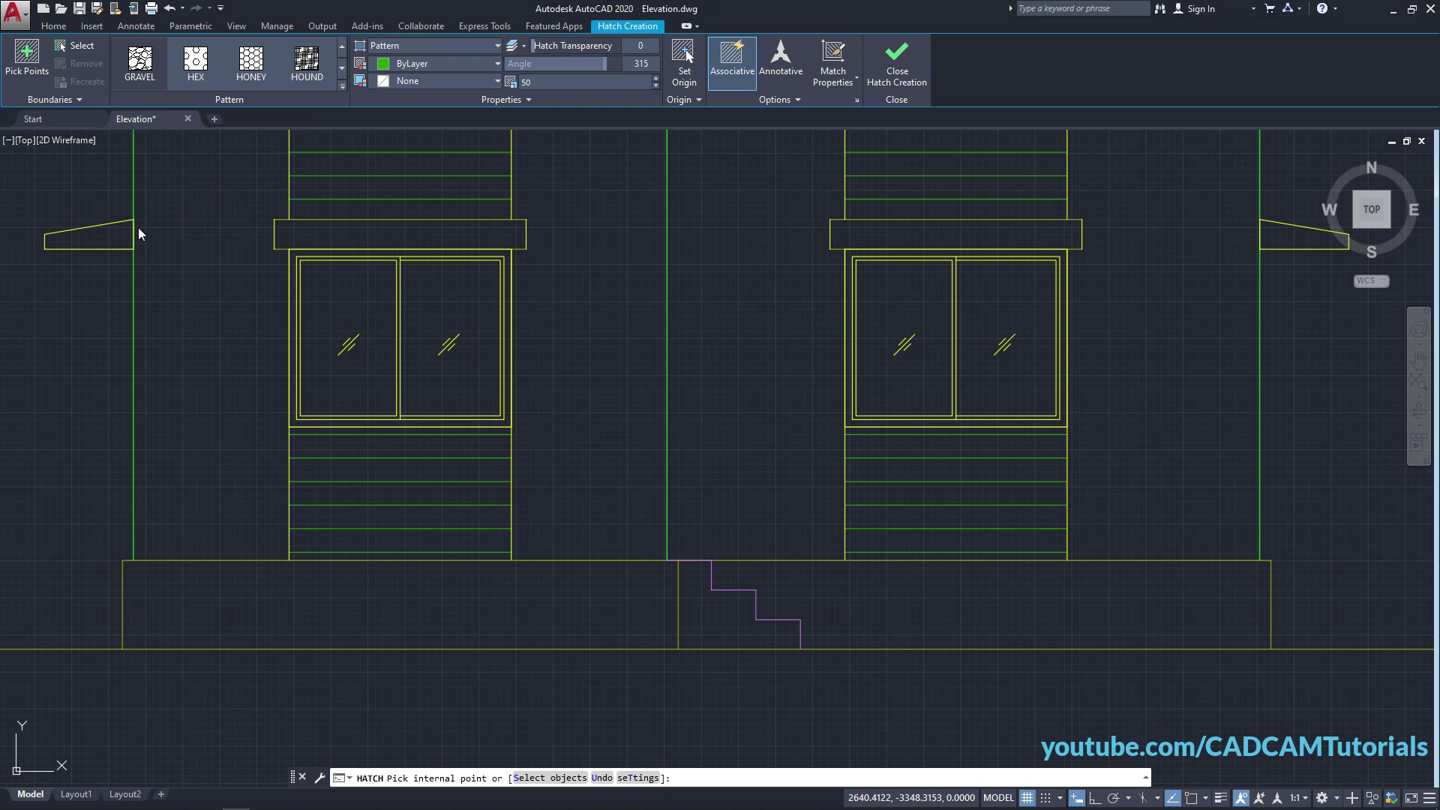
{"action": "left_click", "coordinate": [363, 599]}
{"action": "left_click", "coordinate": [968, 600]}
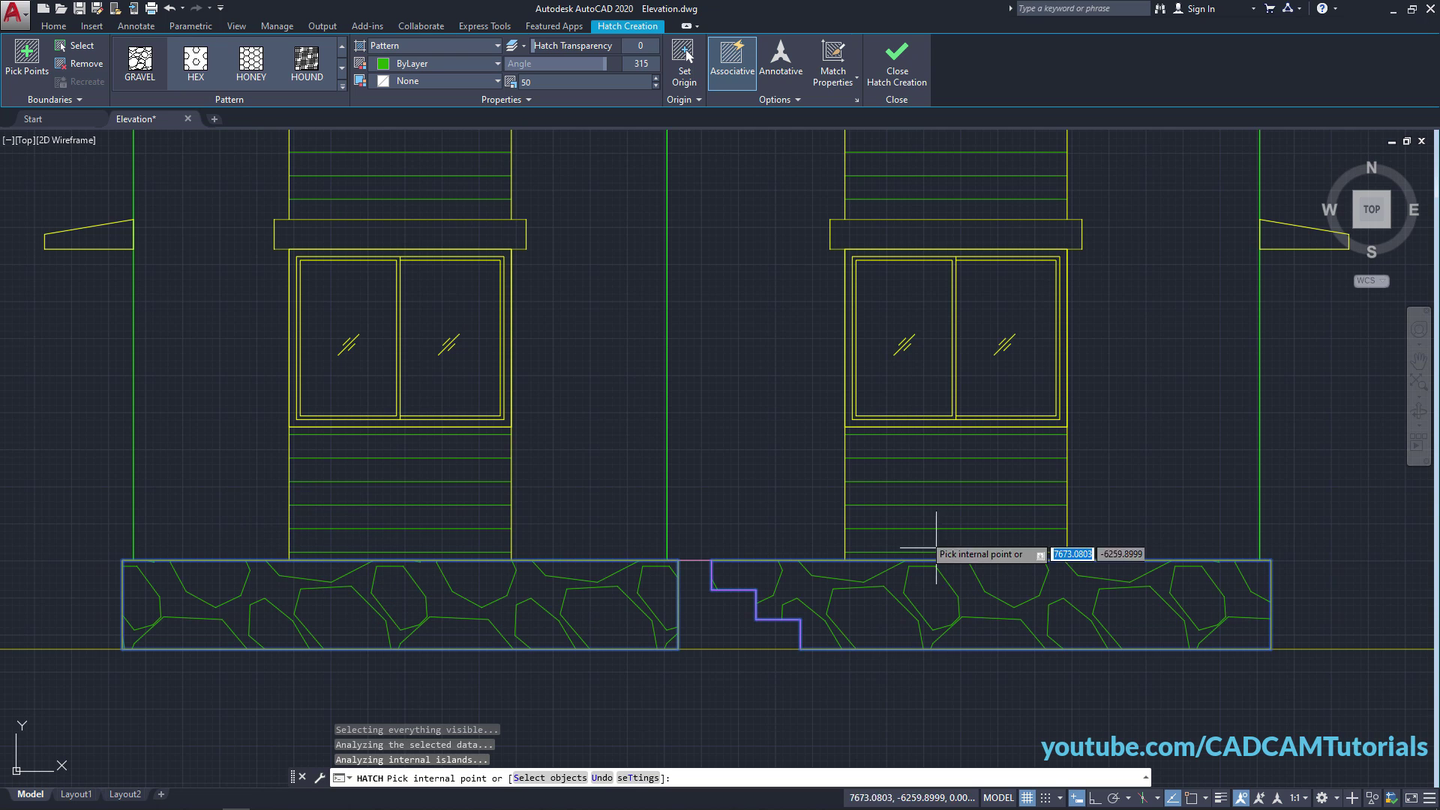
{"action": "left_click", "coordinate": [543, 84]}
{"action": "type", "text": "20"}
{"action": "key", "text": "Return"}
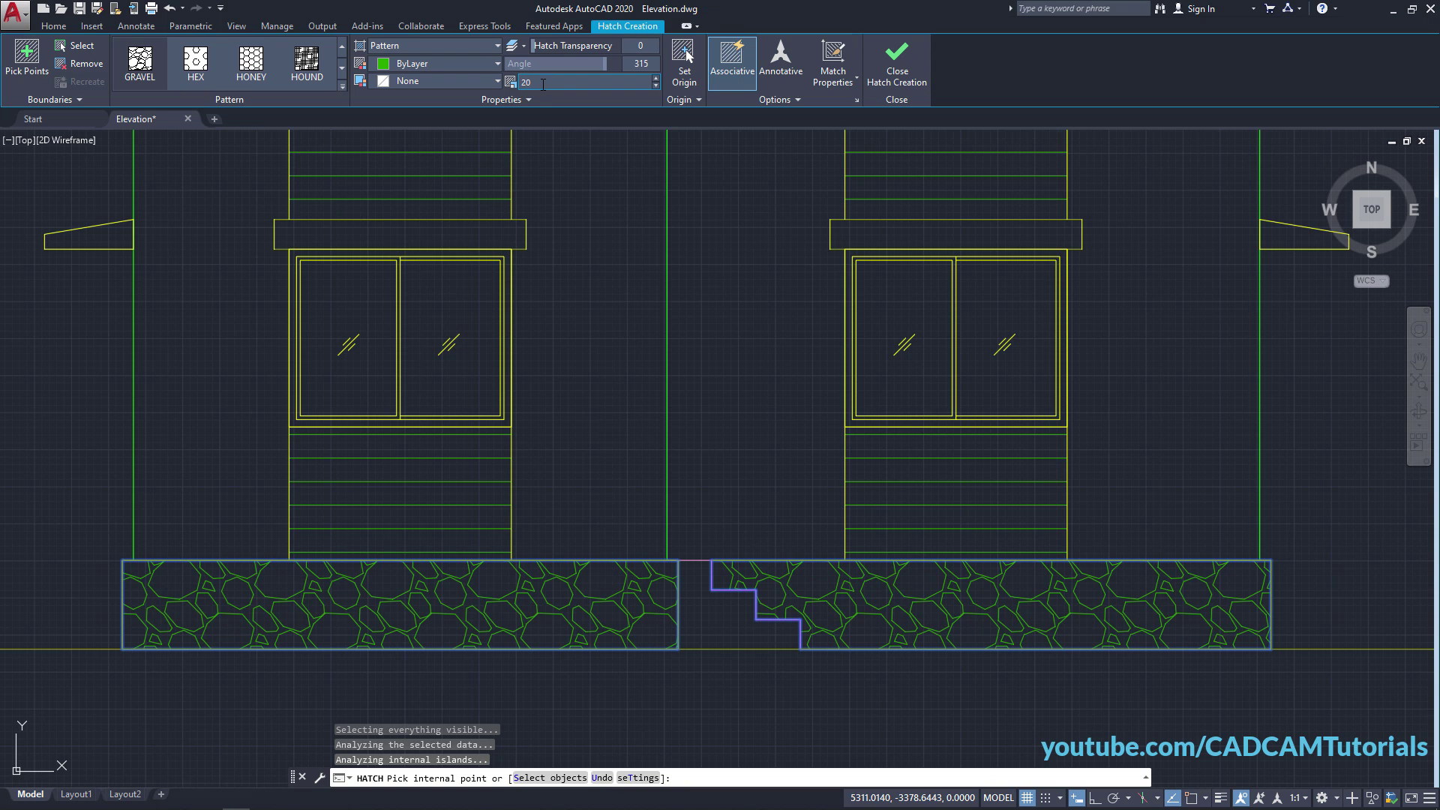
{"action": "left_click", "coordinate": [897, 72]}
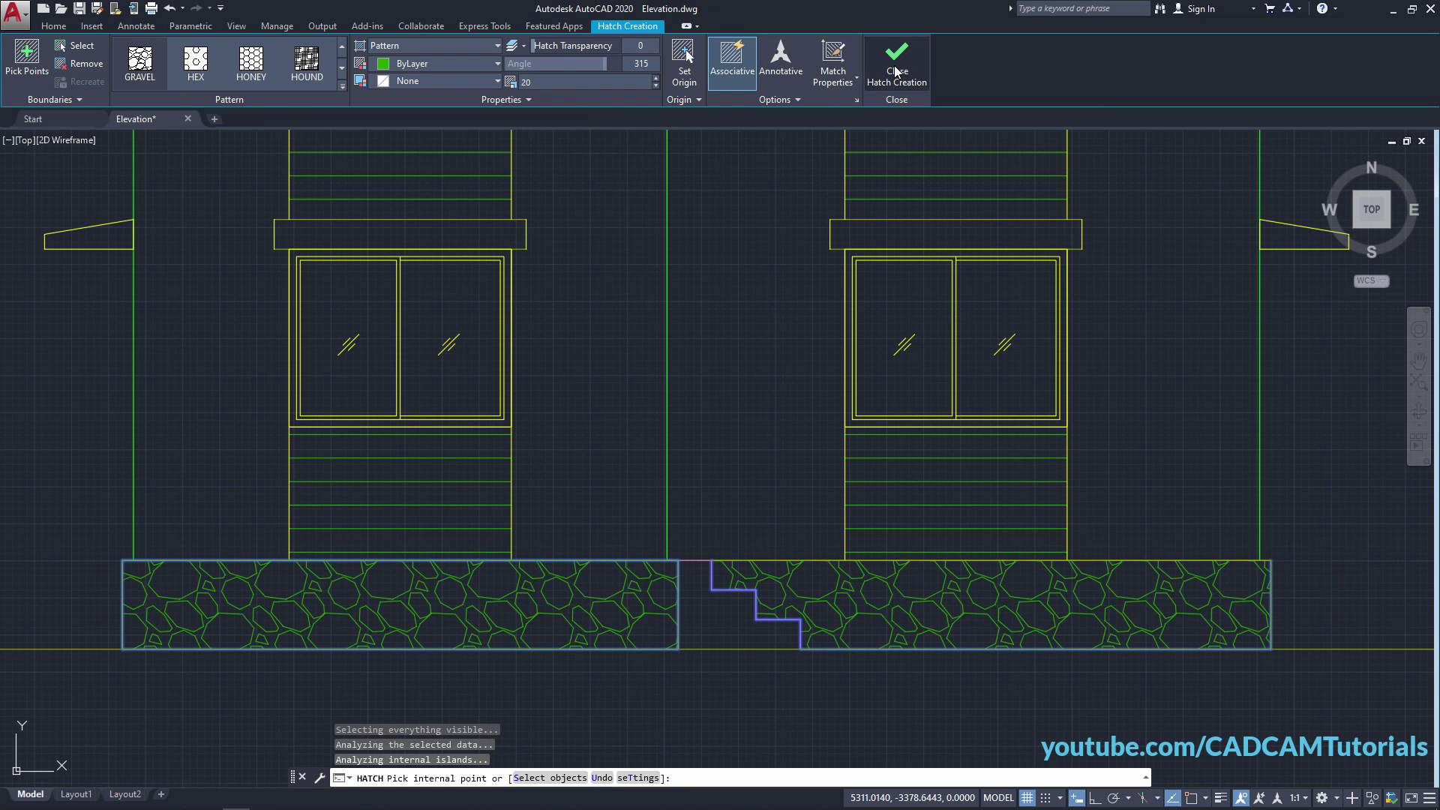
Compare the elevation with the reference front elevation drawing in Adobe Reader, examining the ground level marks.
{"action": "scroll", "coordinate": [722, 428], "scroll_direction": "down", "scroll_amount": 4}
{"action": "scroll", "coordinate": [685, 475], "scroll_direction": "up", "scroll_amount": 3}
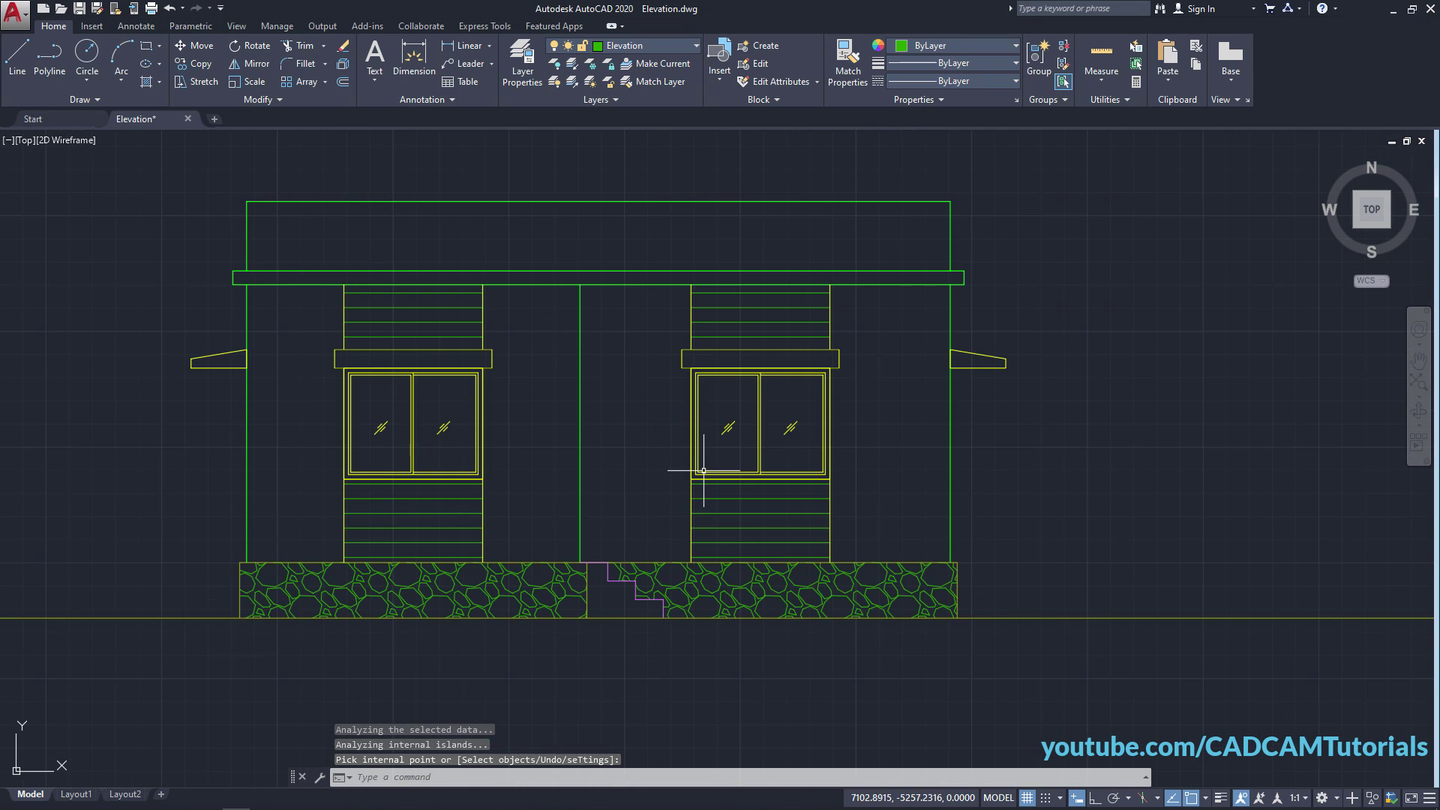
{"action": "scroll", "coordinate": [353, 653], "scroll_direction": "down", "scroll_amount": 1}
{"action": "scroll", "coordinate": [353, 653], "scroll_direction": "up", "scroll_amount": 2}
{"action": "key", "text": "alt+Tab"}
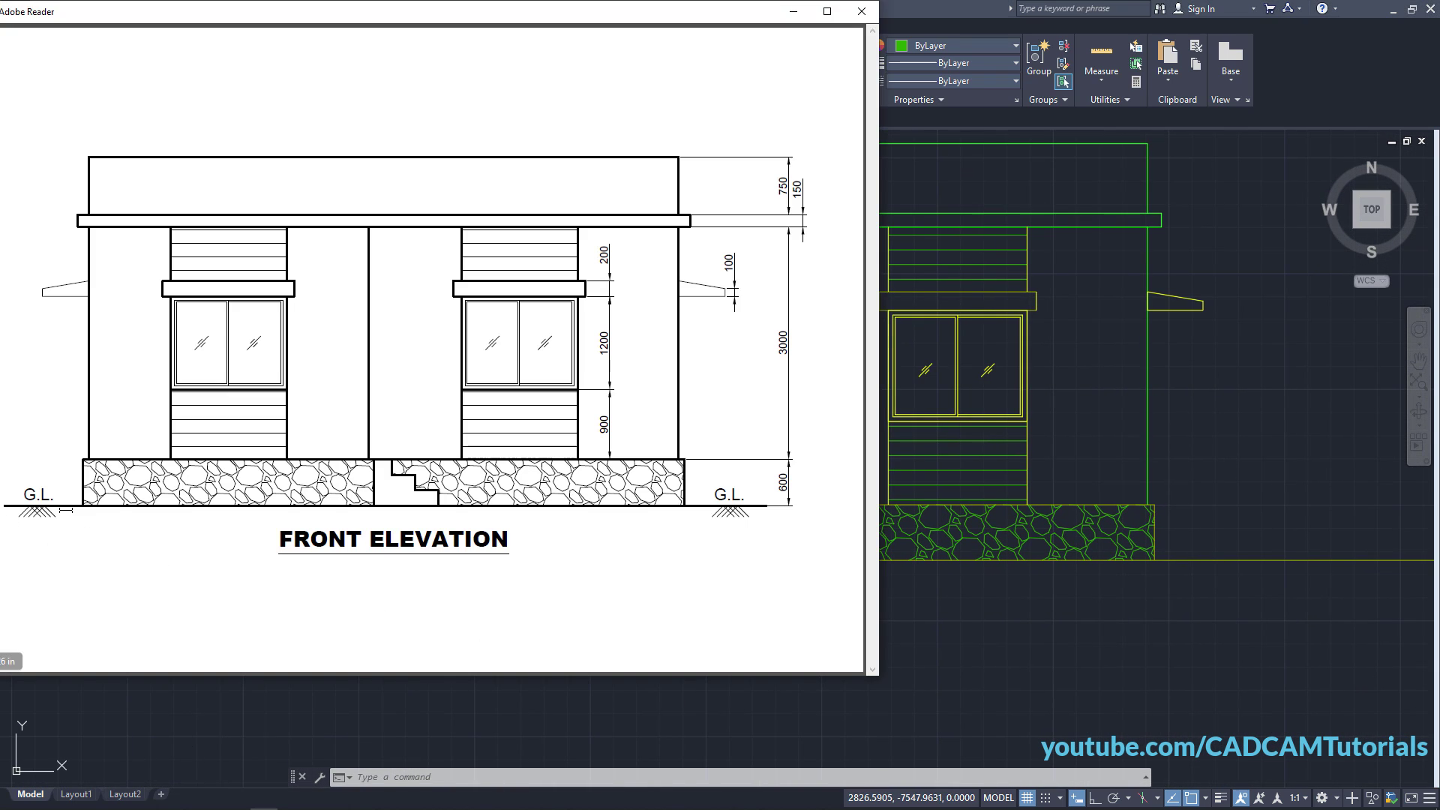
{"action": "left_click", "coordinate": [927, 616]}
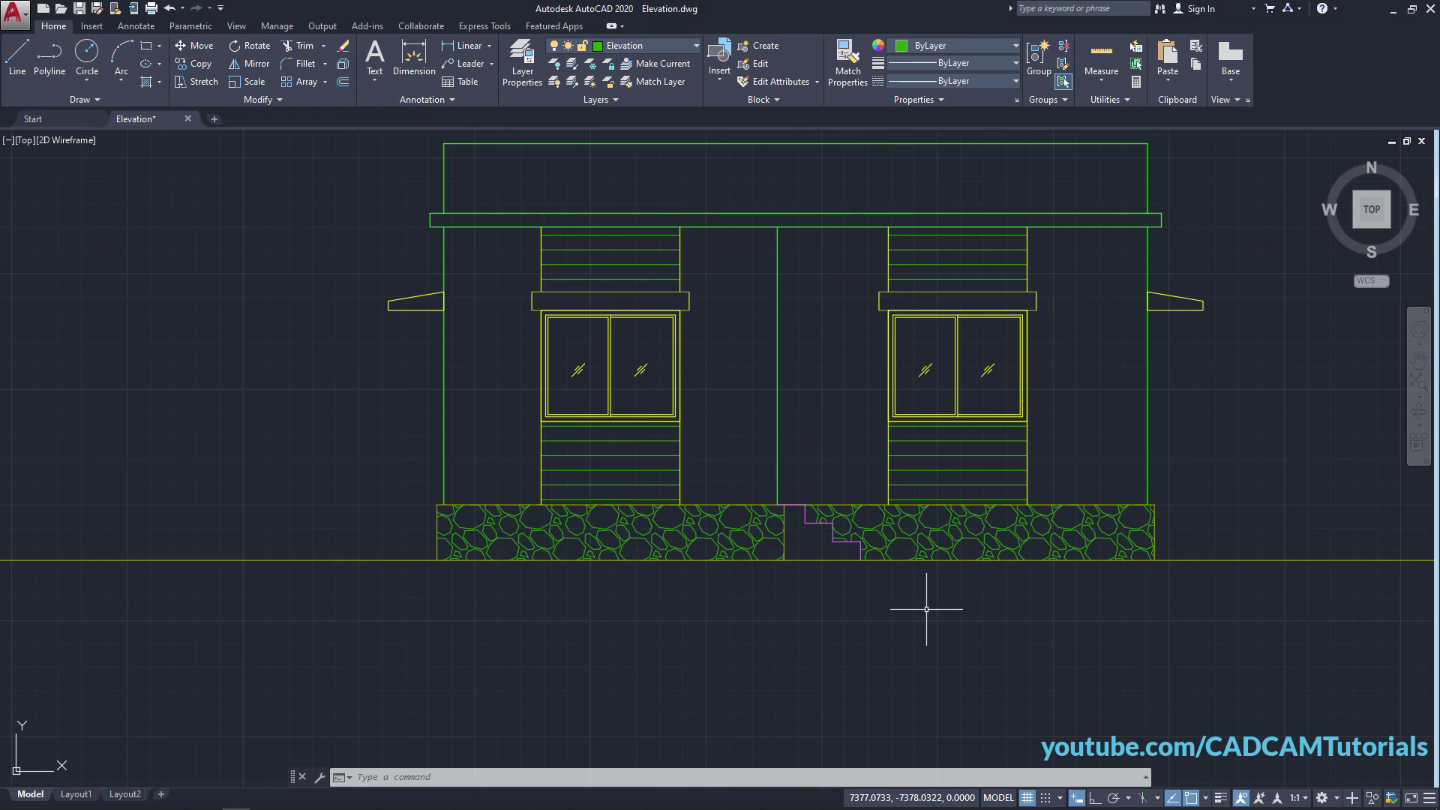
Copy the long diagonal glass line from the left window, placing its upper end on the ground line left of the plinth.
{"action": "mouse_move", "coordinate": [620, 582]}
{"action": "middle_mouse_down"}
{"action": "mouse_move", "coordinate": [736, 566]}
{"action": "mouse_move", "coordinate": [614, 518]}
{"action": "middle_mouse_up"}
{"action": "scroll", "coordinate": [622, 499], "scroll_direction": "up", "scroll_amount": 2}
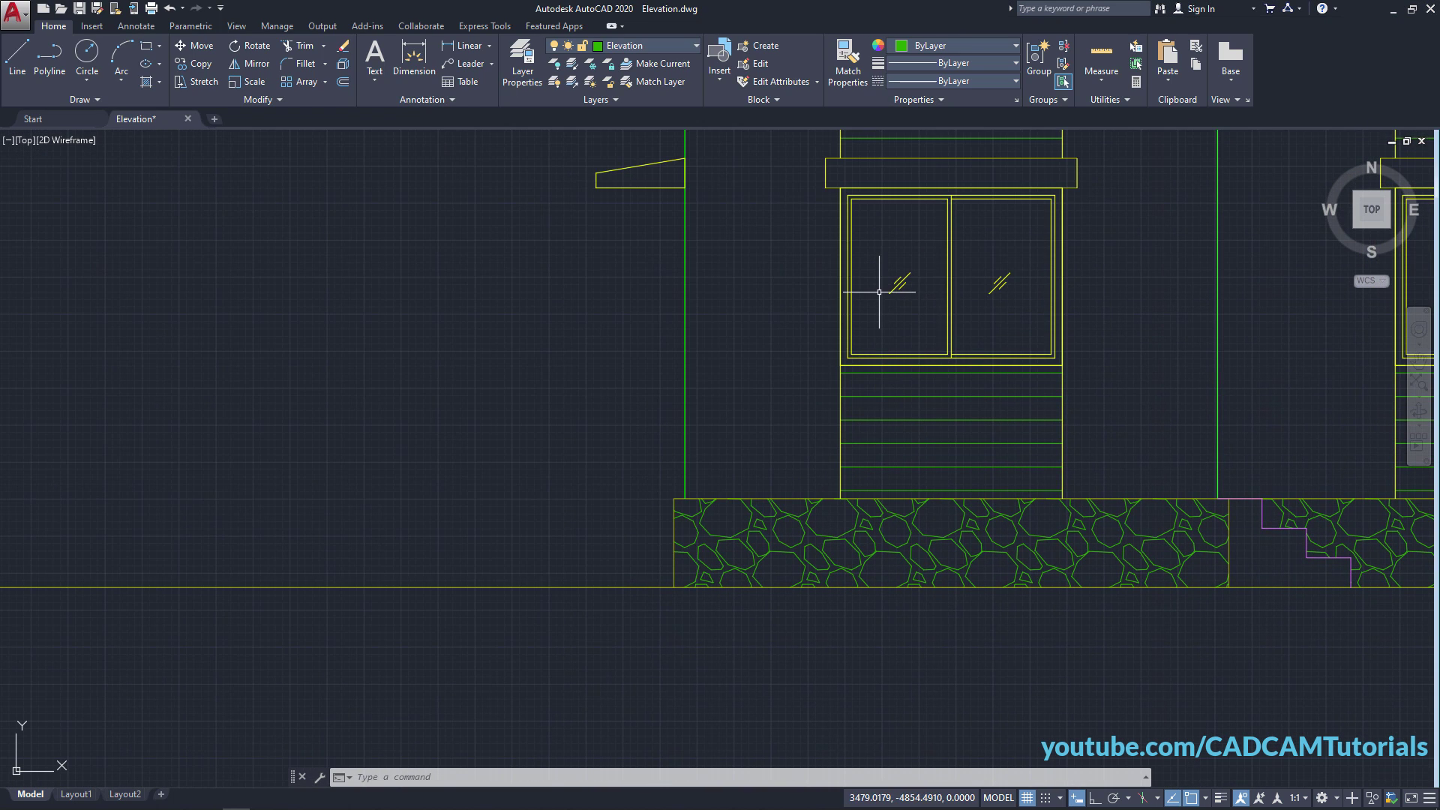
{"action": "left_click", "coordinate": [196, 66]}
{"action": "left_click", "coordinate": [890, 291]}
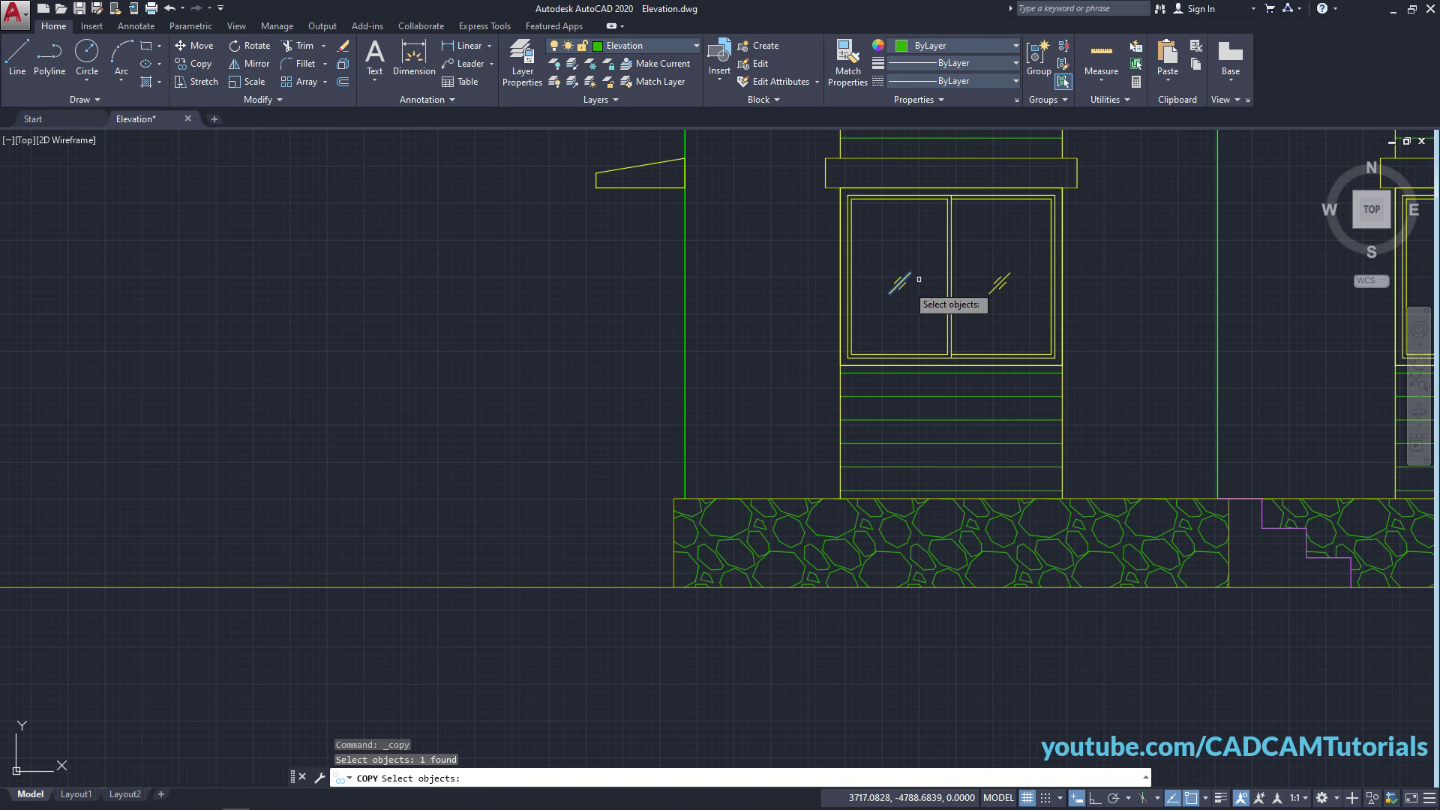
{"action": "key", "text": "Return"}
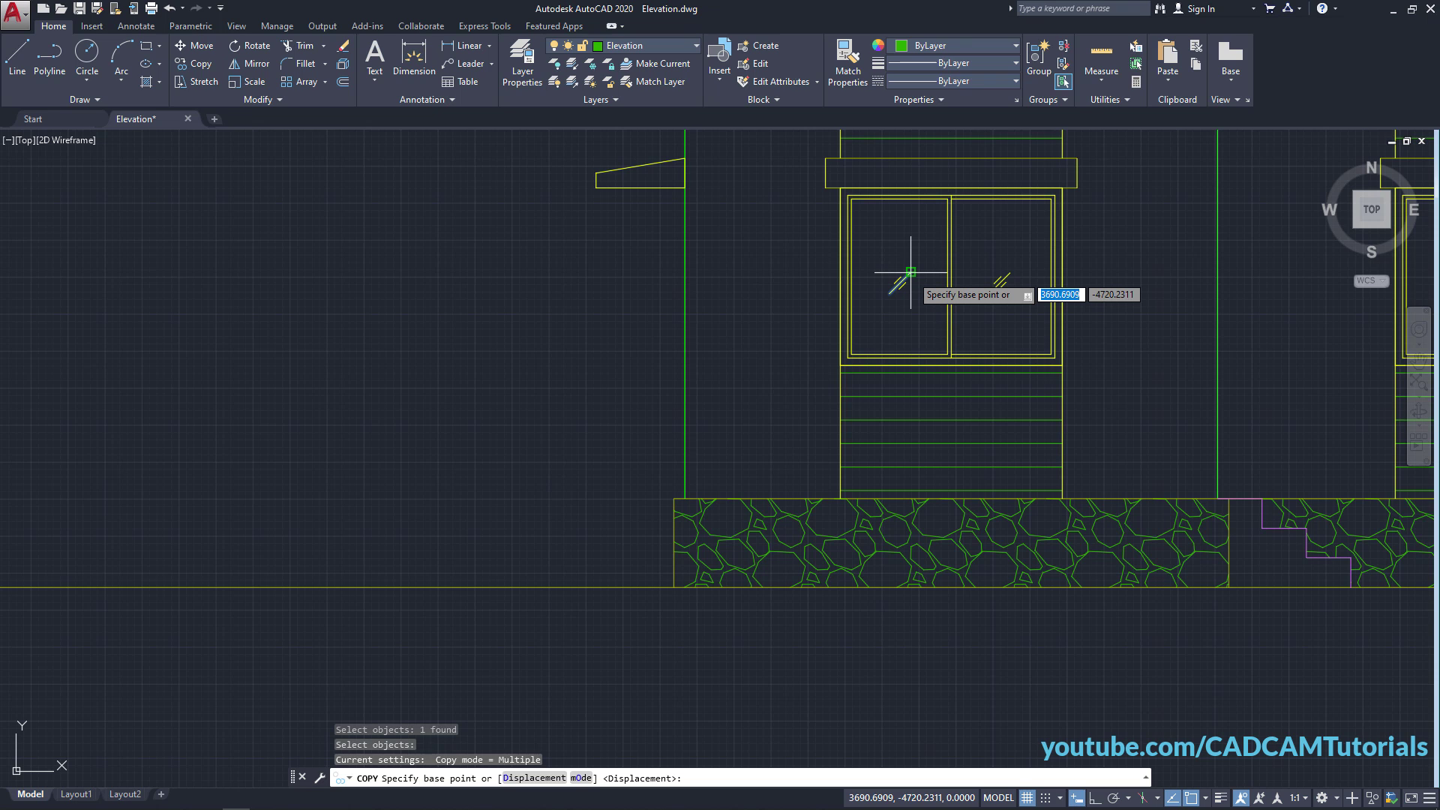
{"action": "left_click", "coordinate": [911, 272]}
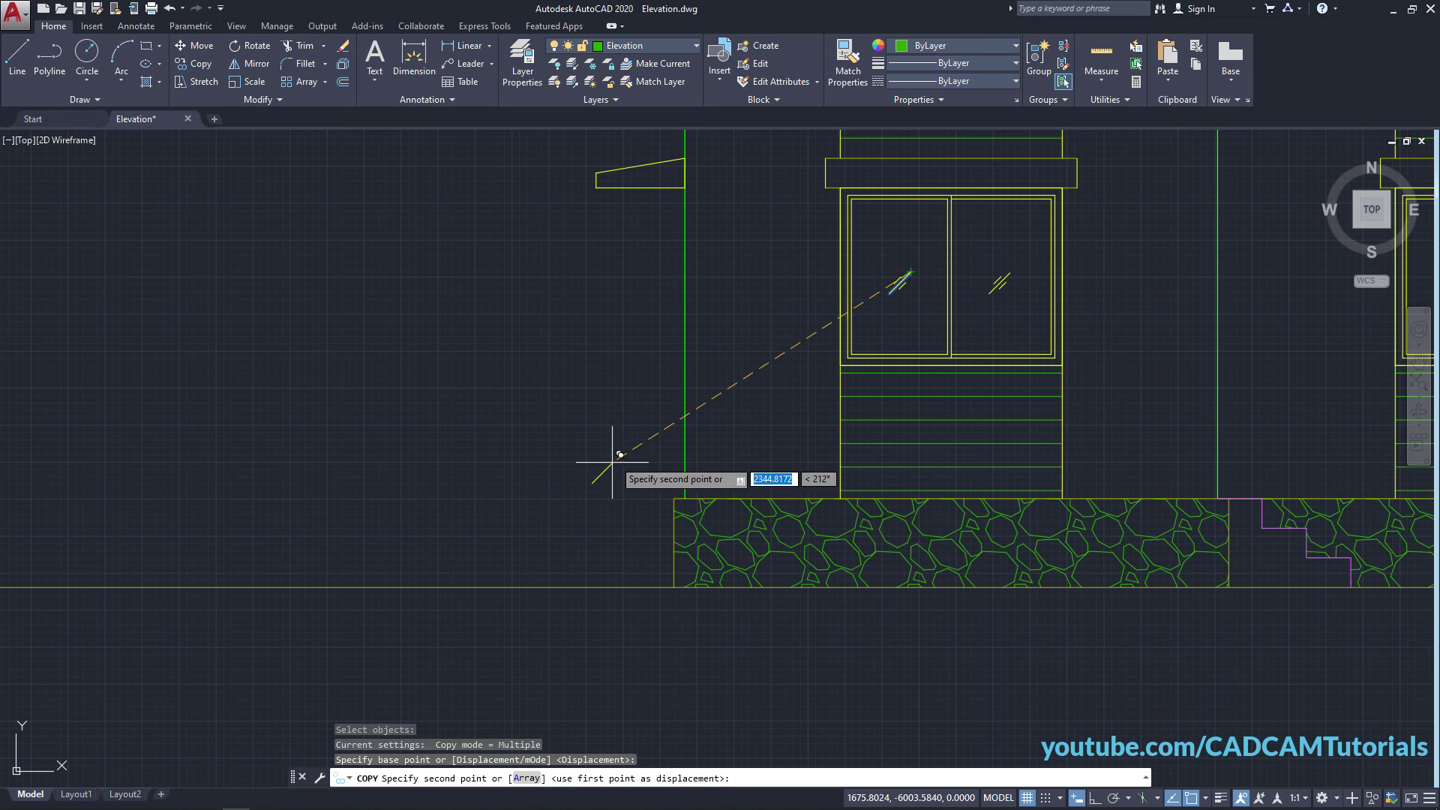
{"action": "scroll", "coordinate": [599, 620], "scroll_direction": "up", "scroll_amount": 2}
{"action": "scroll", "coordinate": [600, 620], "scroll_direction": "up", "scroll_amount": 2}
{"action": "middle_click_drag", "start_coordinate": [515, 589], "coordinate": [671, 559]}
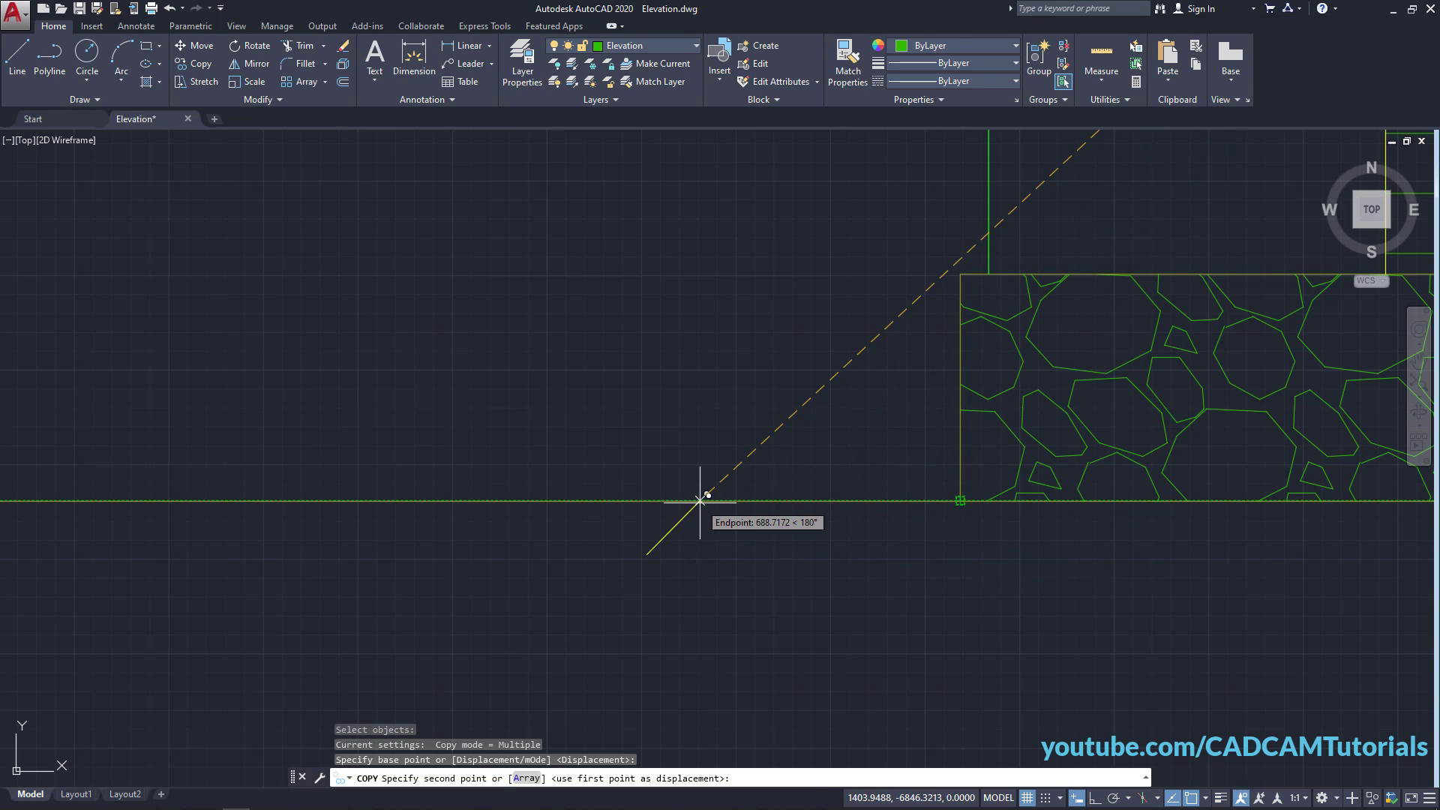
{"action": "left_click", "coordinate": [632, 501]}
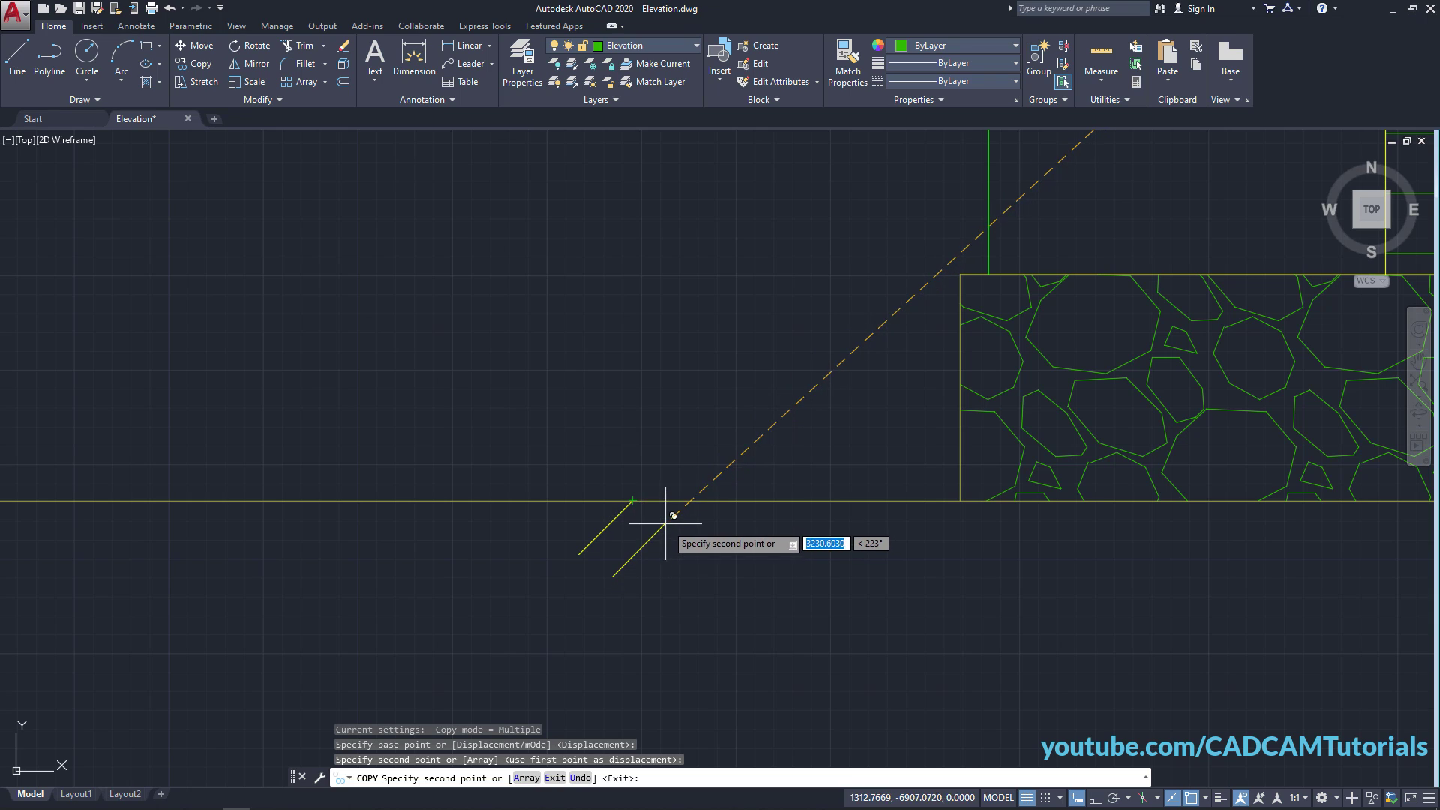
{"action": "key", "text": "Return"}
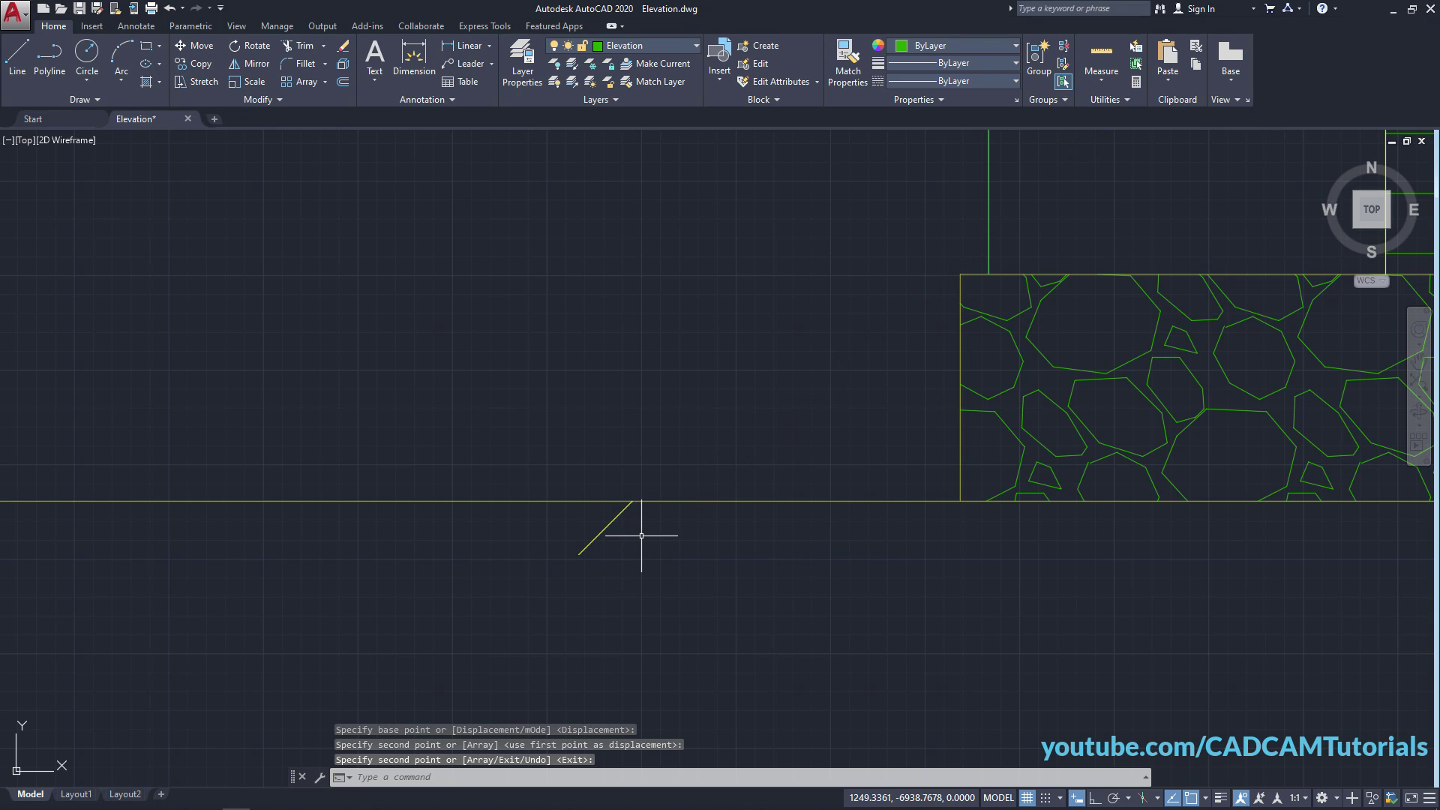
Array-copy the diagonal line horizontally along the ground line as 4 closely spaced items, with Ortho on.
{"action": "key", "text": "Return"}
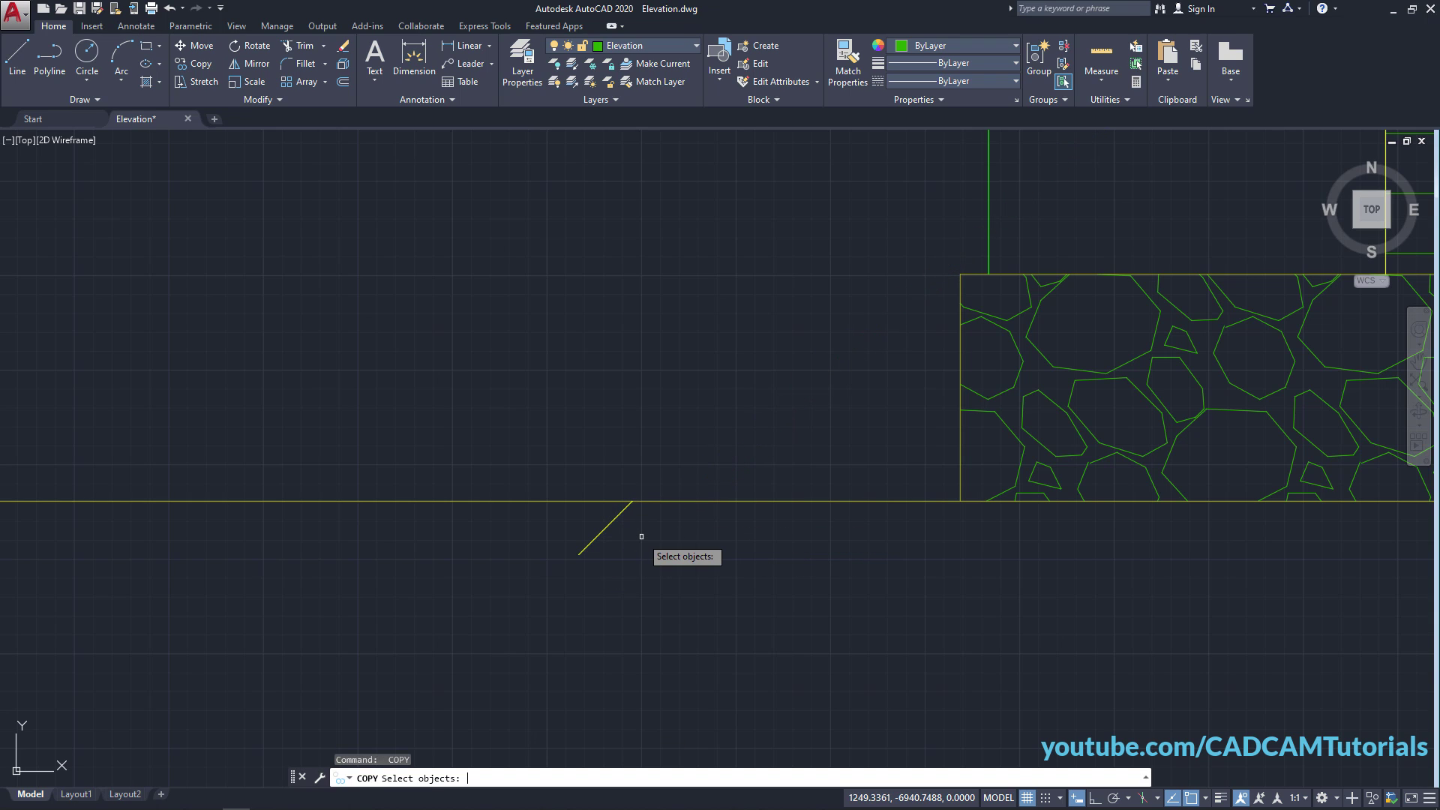
{"action": "left_click", "coordinate": [601, 531]}
{"action": "key", "text": "Return"}
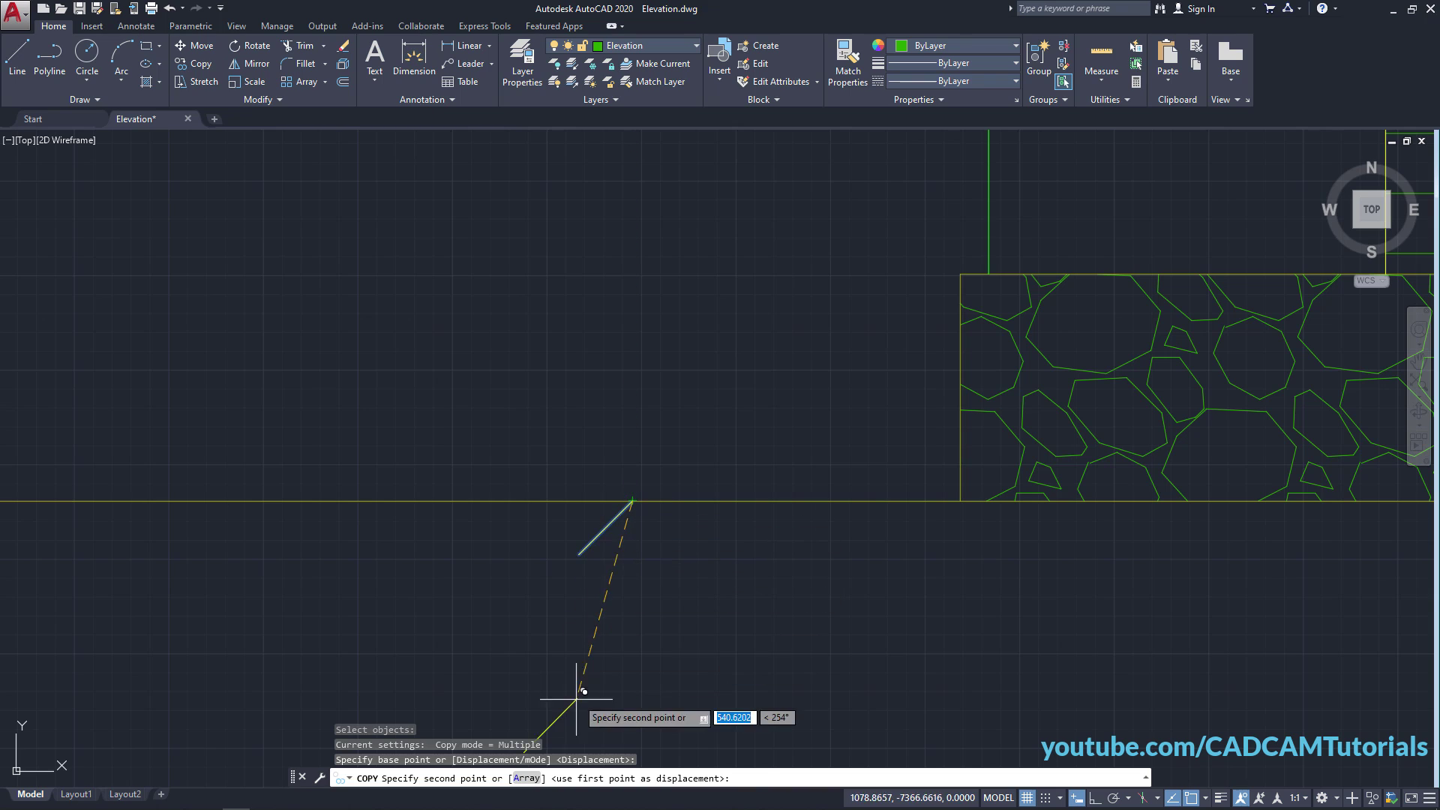
{"action": "left_click", "coordinate": [527, 778]}
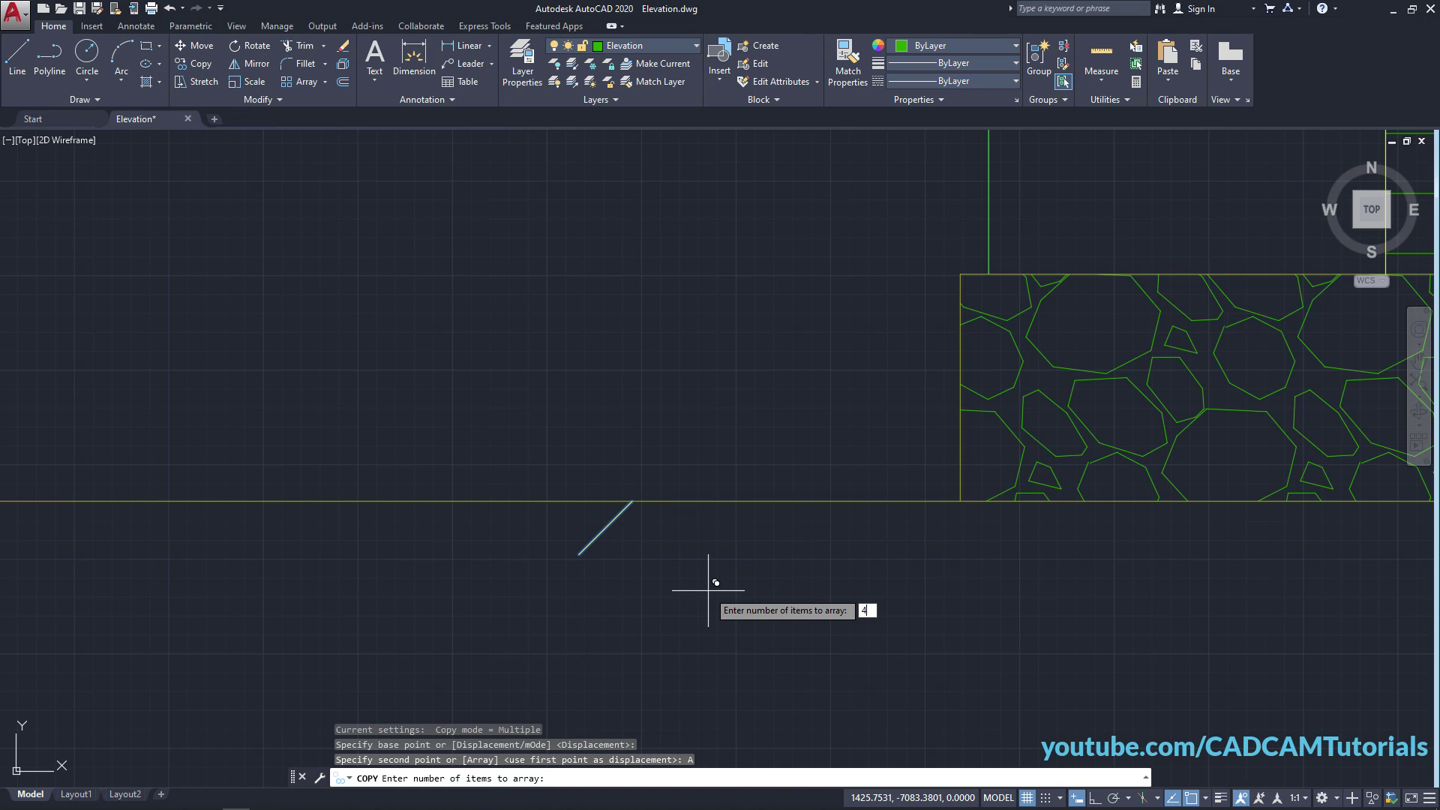
{"action": "key", "text": "Return"}
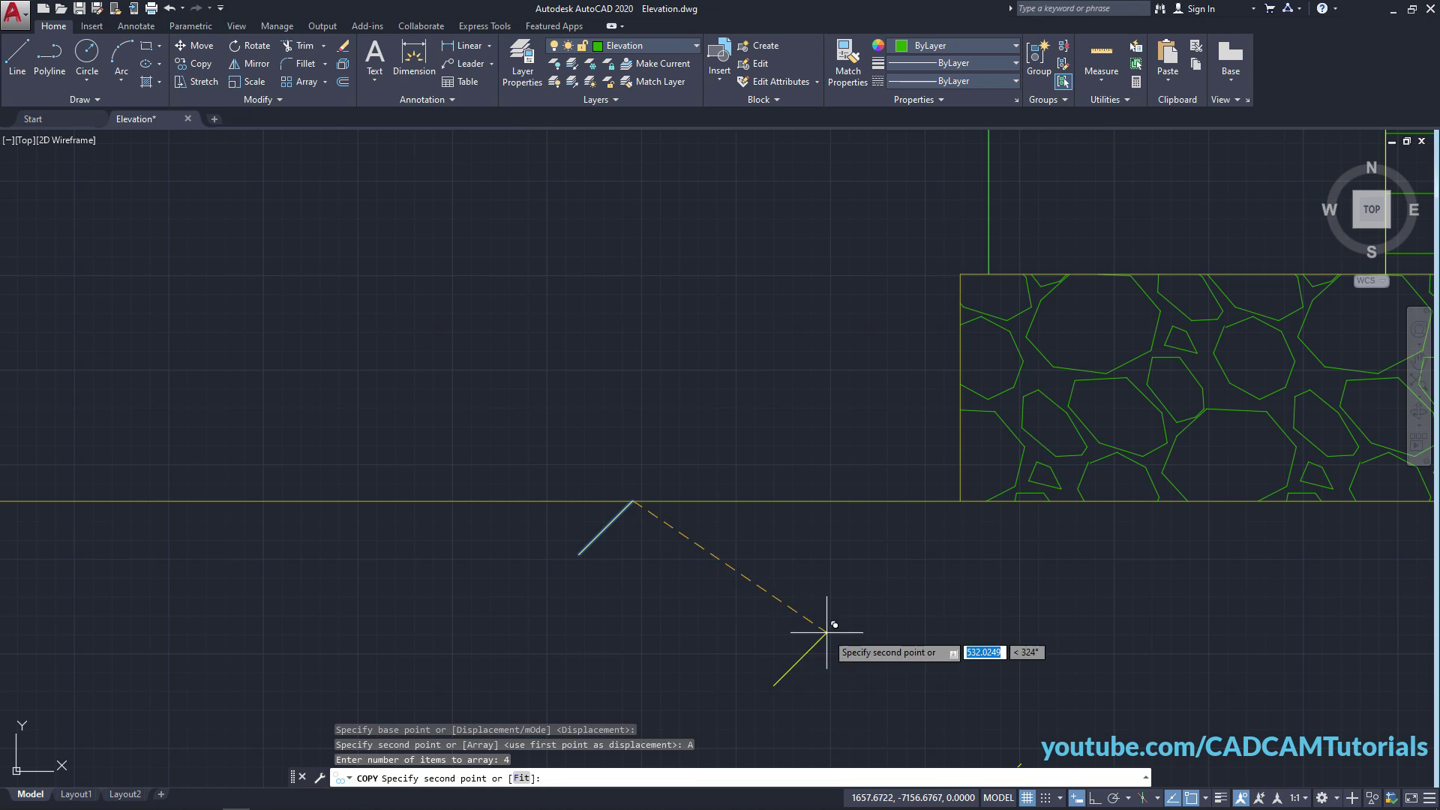
{"action": "left_click", "coordinate": [1094, 797]}
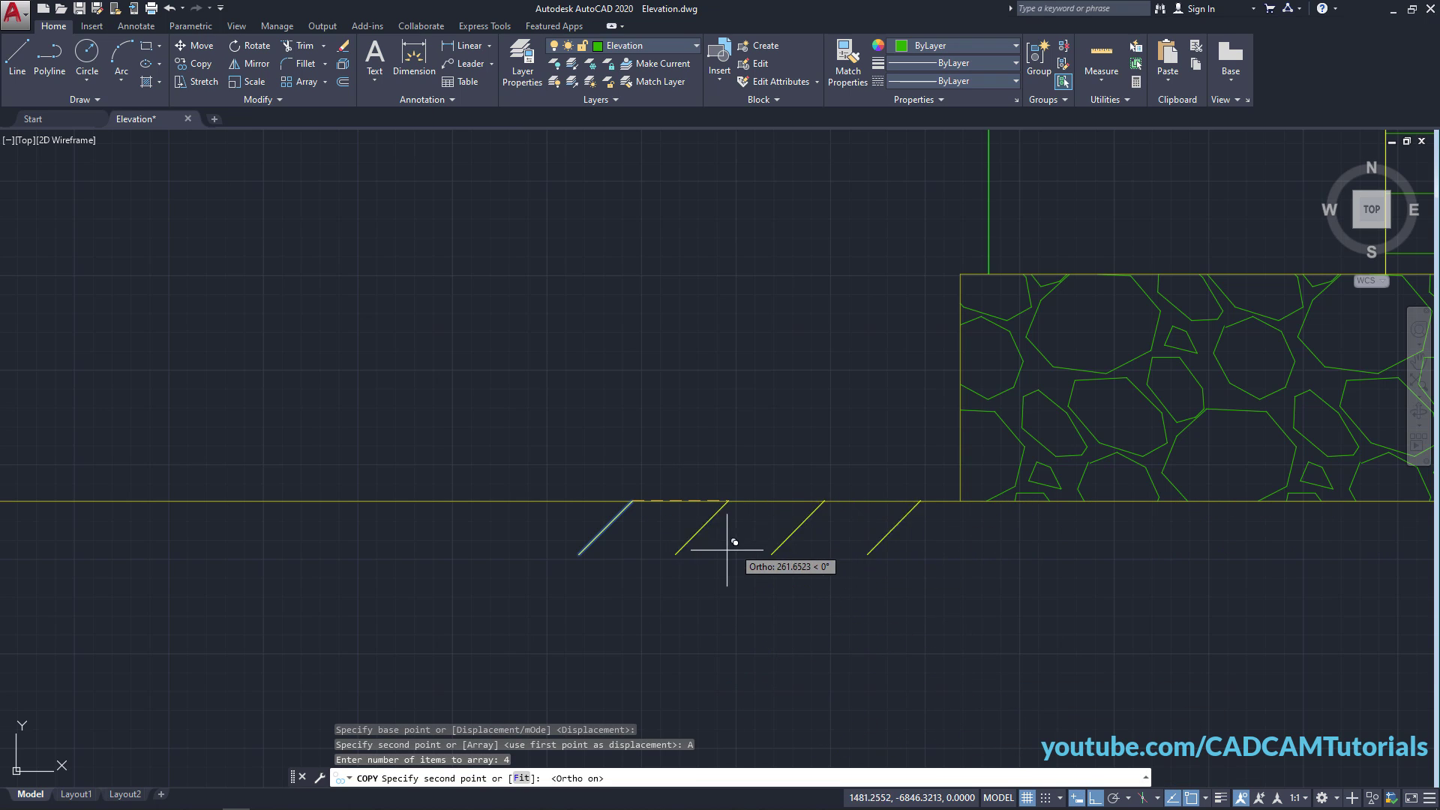
{"action": "left_click", "coordinate": [657, 523]}
{"action": "key", "text": "Return"}
Mirror the four diagonal lines about a vertical axis through the second line's upper end, keeping the originals.
{"action": "scroll", "coordinate": [751, 551], "scroll_direction": "up", "scroll_amount": 3}
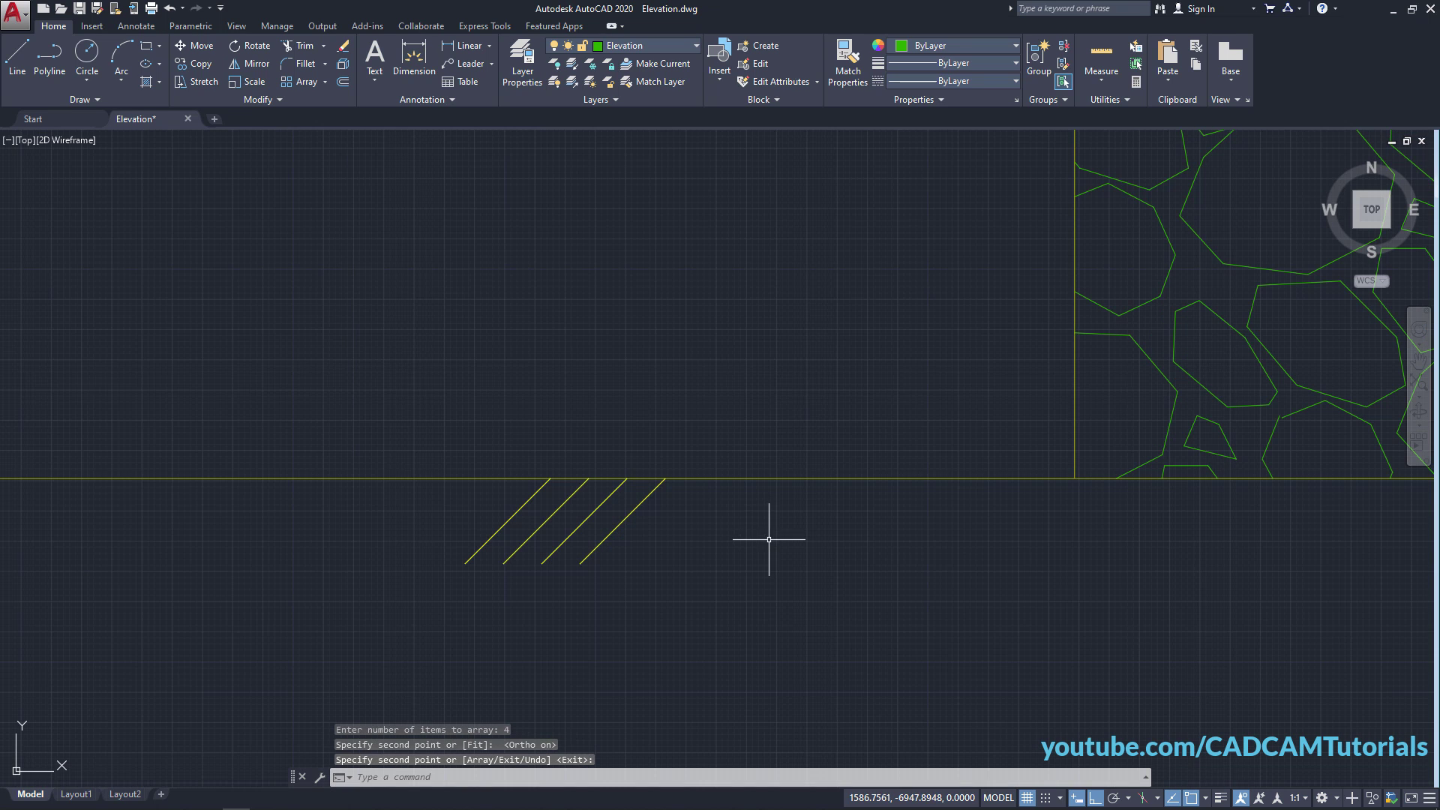
{"action": "left_click", "coordinate": [248, 63]}
{"action": "left_click", "coordinate": [362, 381]}
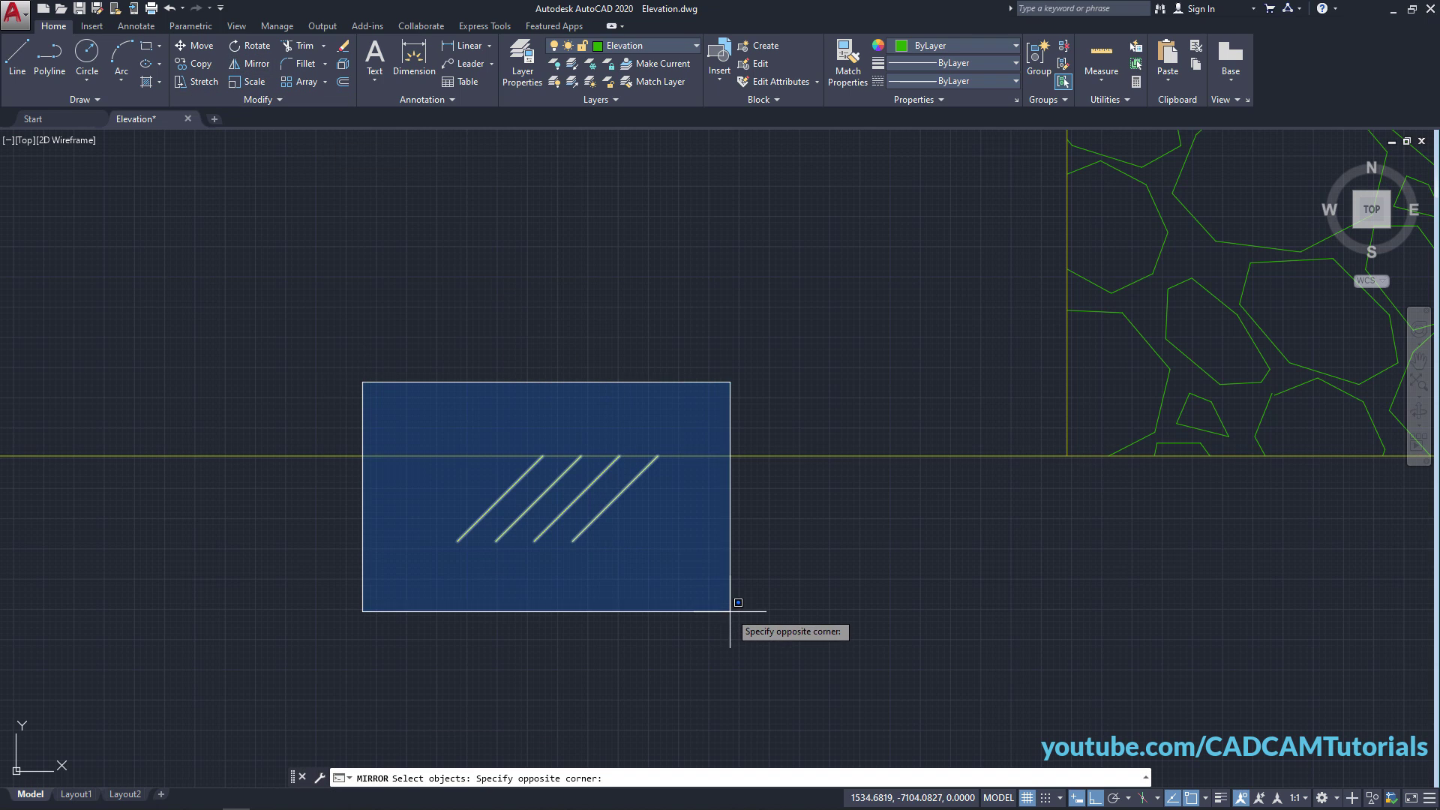
{"action": "left_click", "coordinate": [767, 648]}
{"action": "key", "text": "Return"}
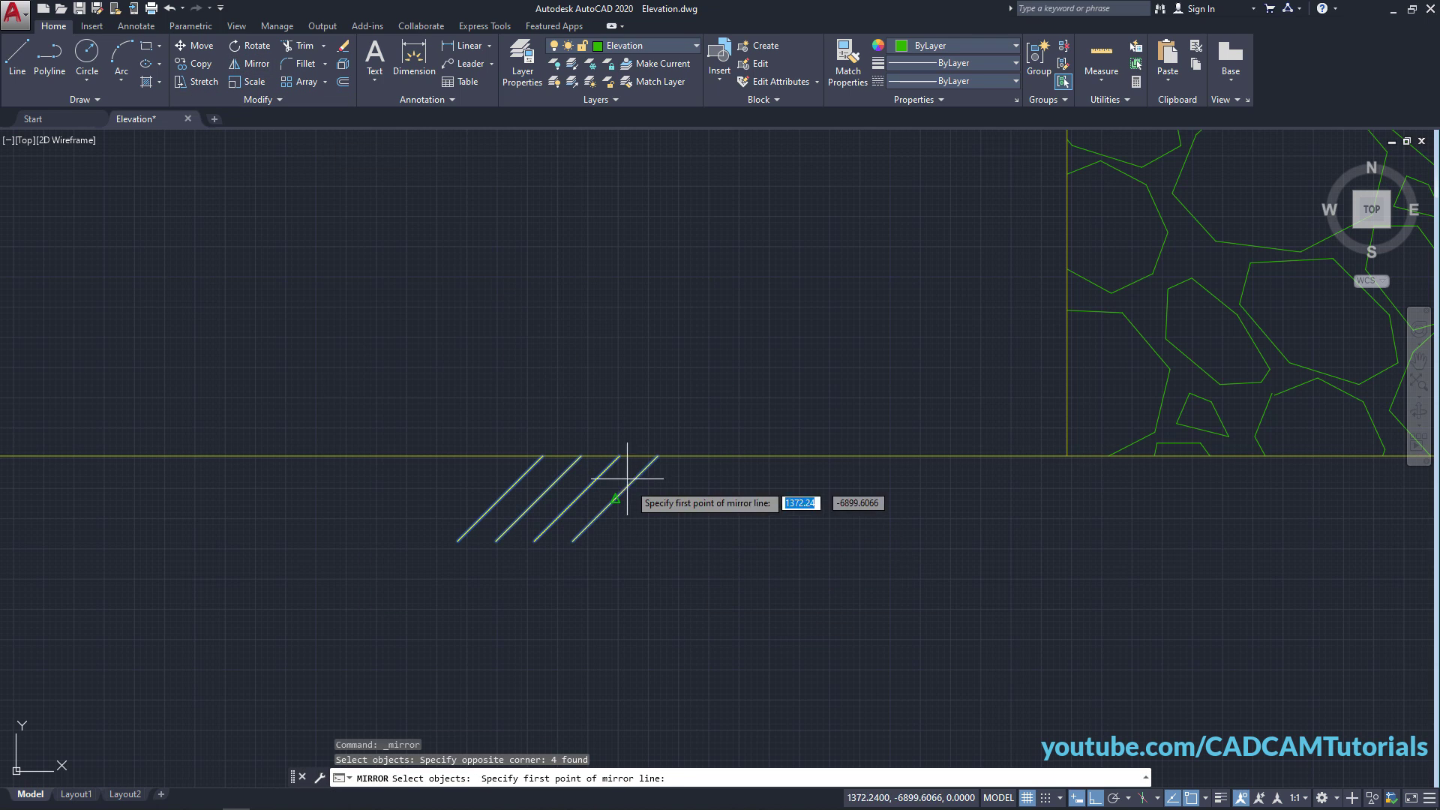
{"action": "left_click", "coordinate": [582, 455]}
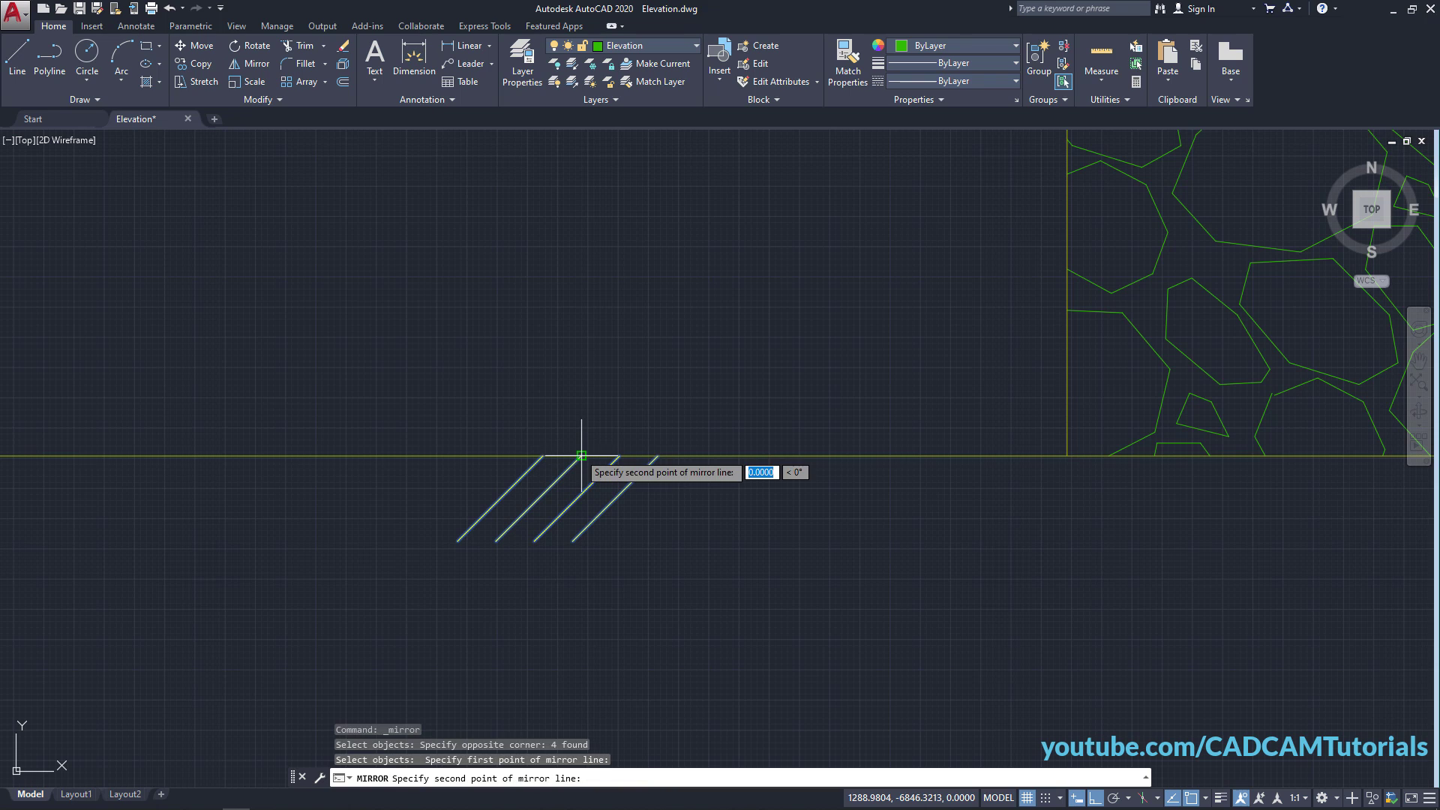
{"action": "left_click", "coordinate": [579, 616]}
{"action": "key", "text": "Return"}
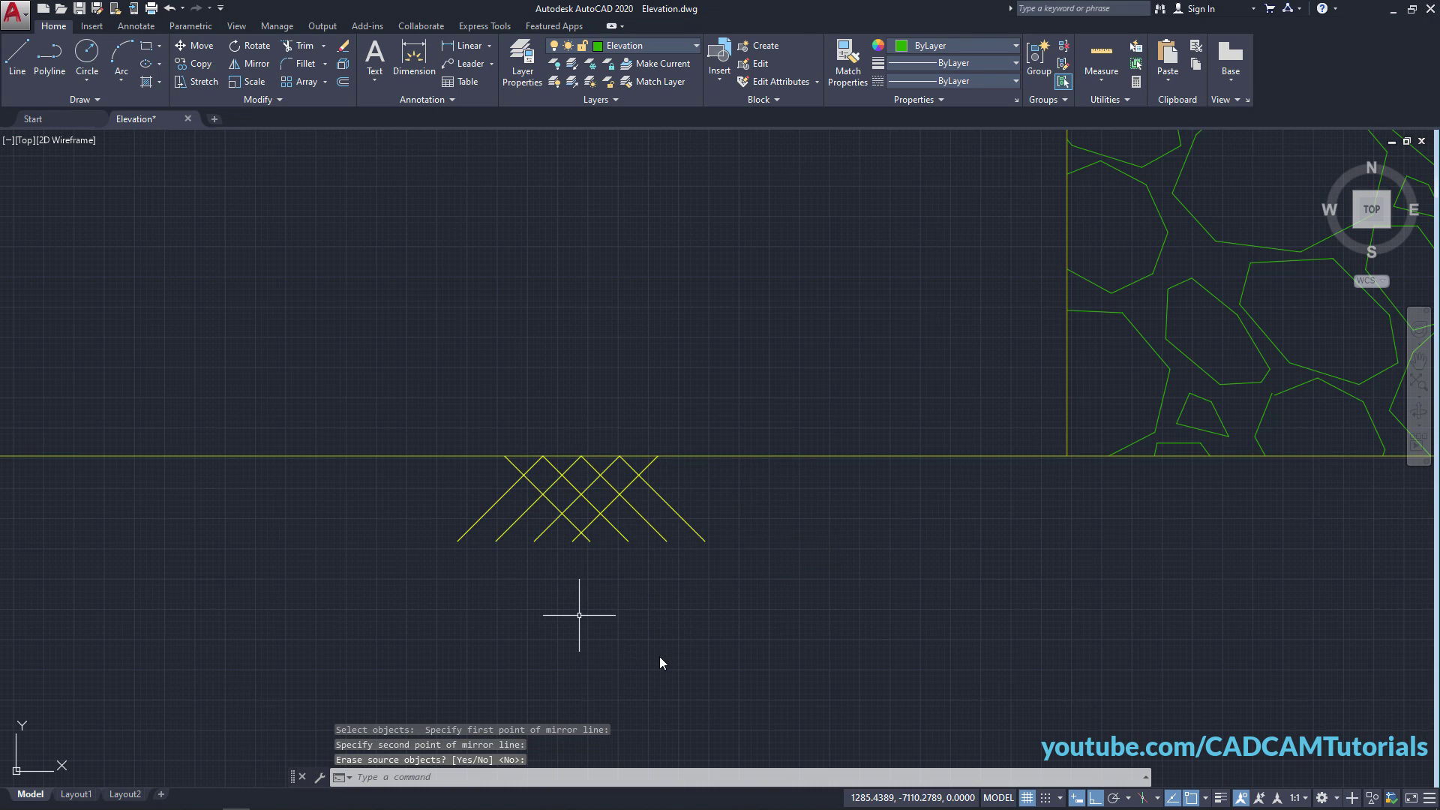
Copy the W label from the floor plan's lower window to just above the crossed ground marks, with Ortho off.
{"action": "scroll", "coordinate": [734, 491], "scroll_direction": "down", "scroll_amount": 10}
{"action": "middle_click_drag", "start_coordinate": [714, 487], "coordinate": [665, 586]}
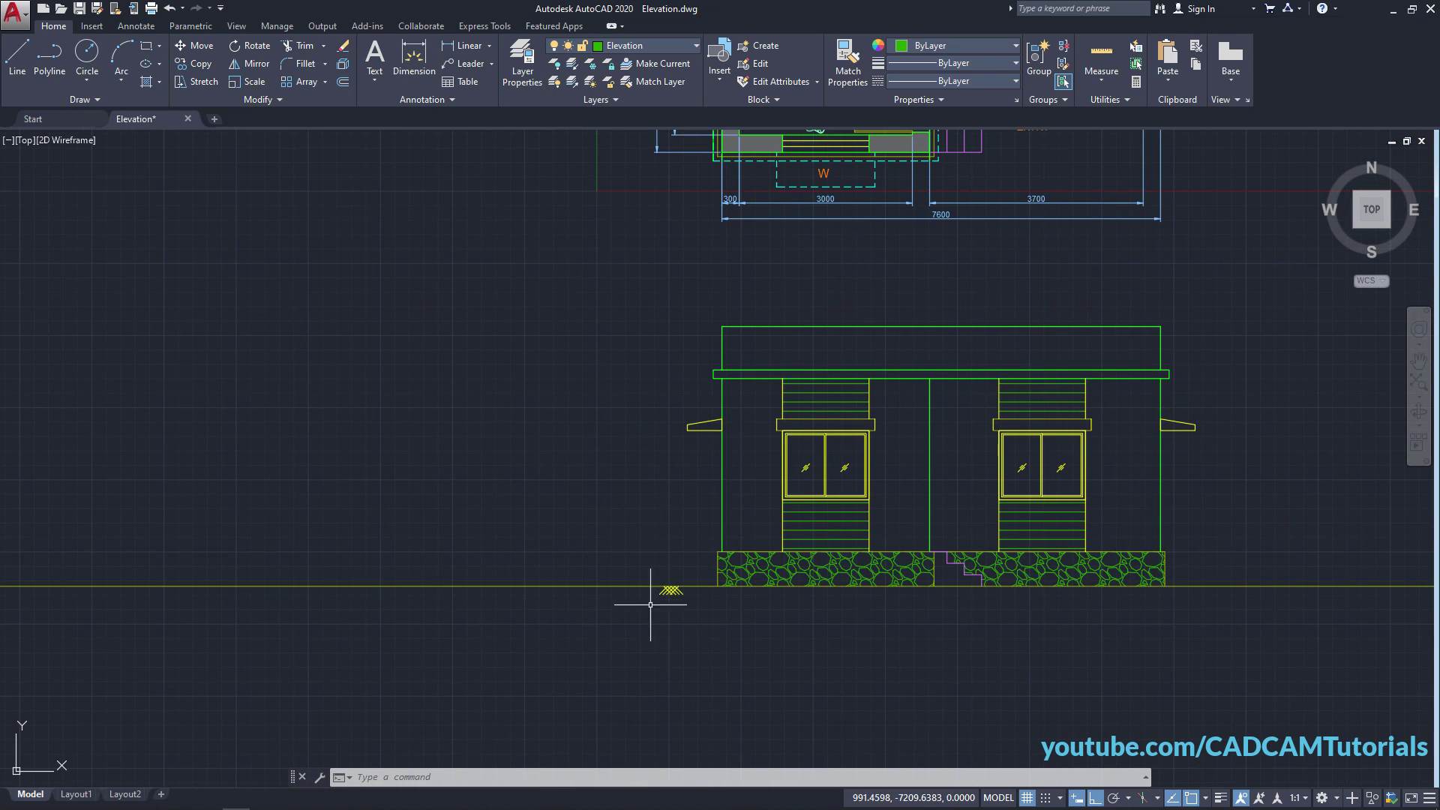
{"action": "middle_click_drag", "start_coordinate": [801, 367], "coordinate": [812, 418]}
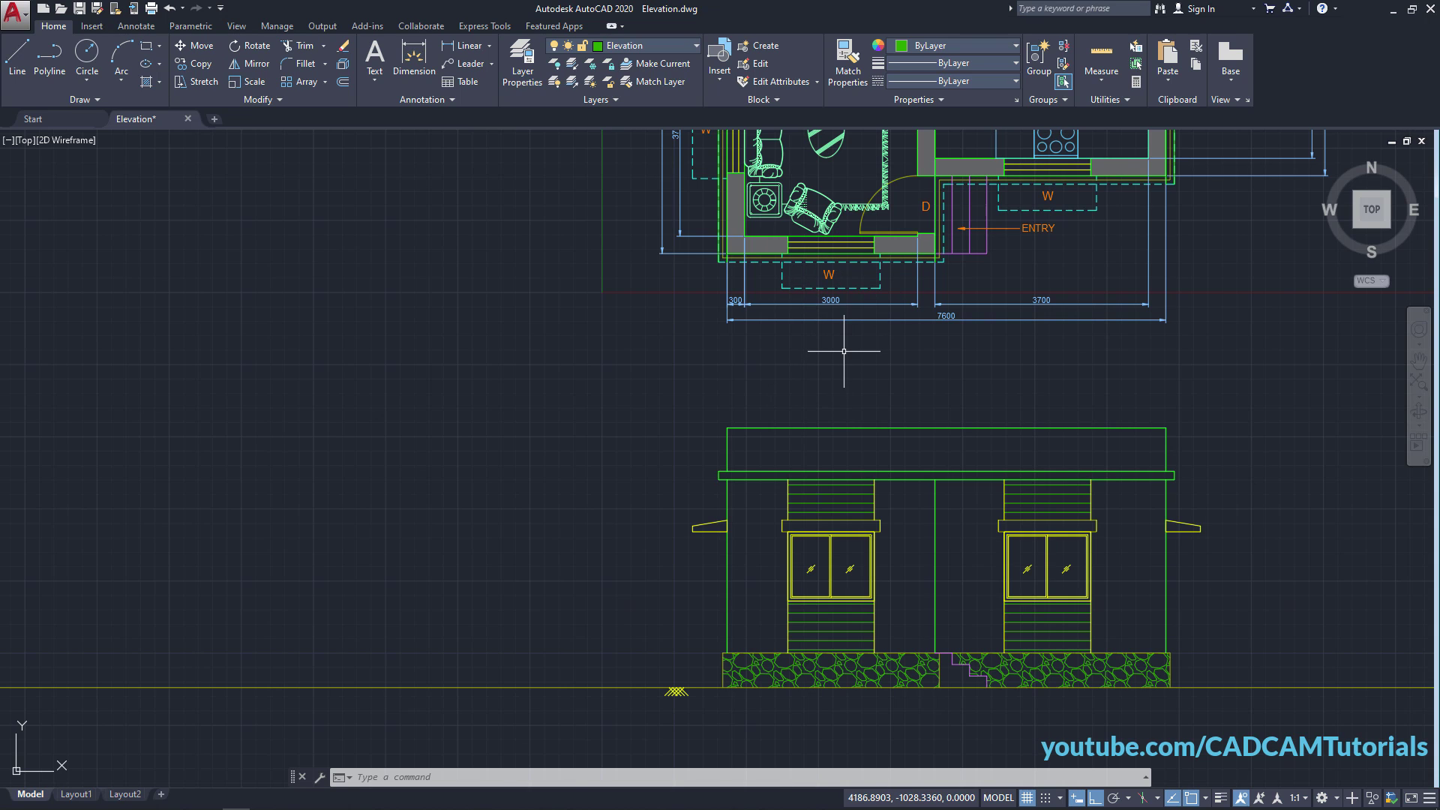
{"action": "type", "text": "o"}
{"action": "key", "text": "Return"}
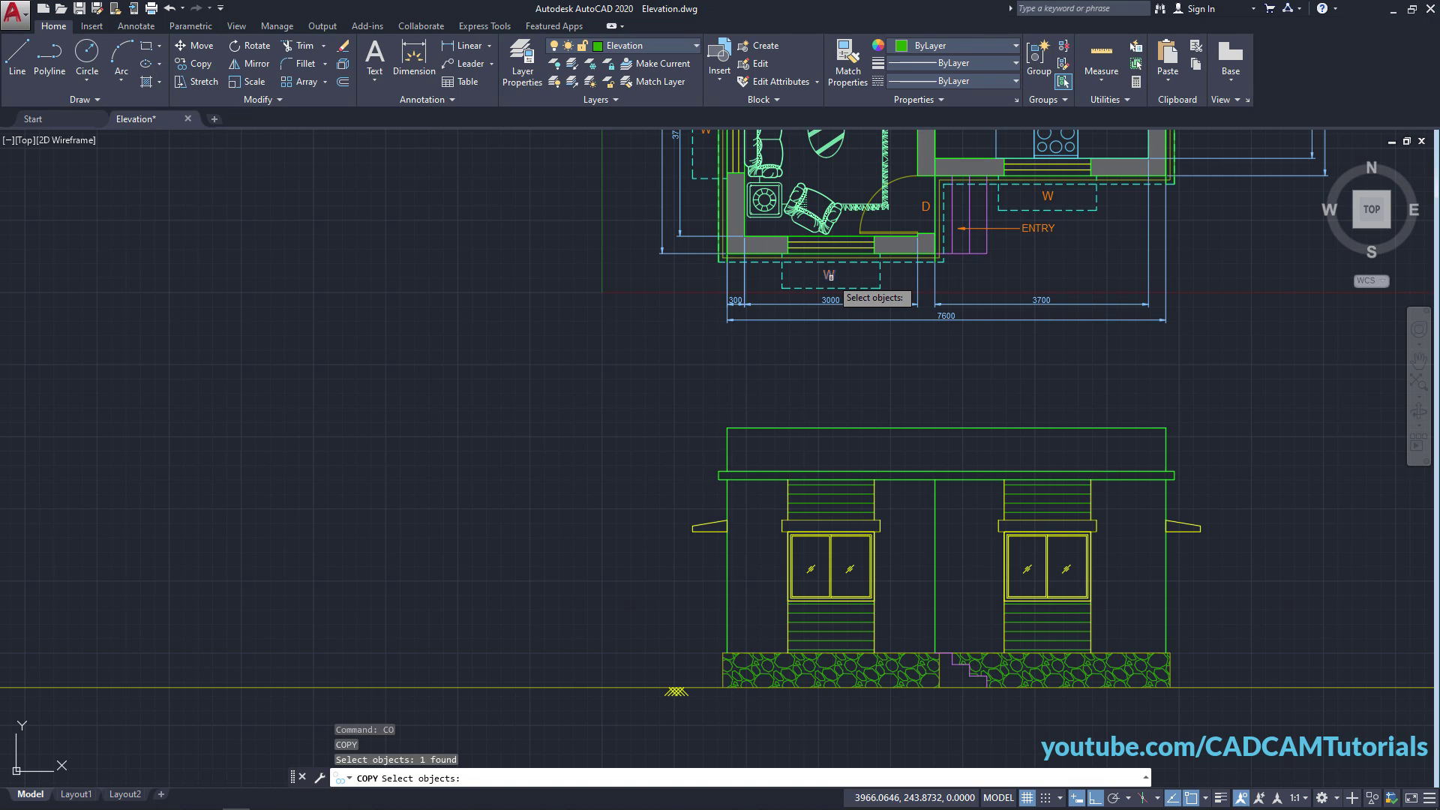
{"action": "key", "text": "Return"}
{"action": "left_click", "coordinate": [830, 276]}
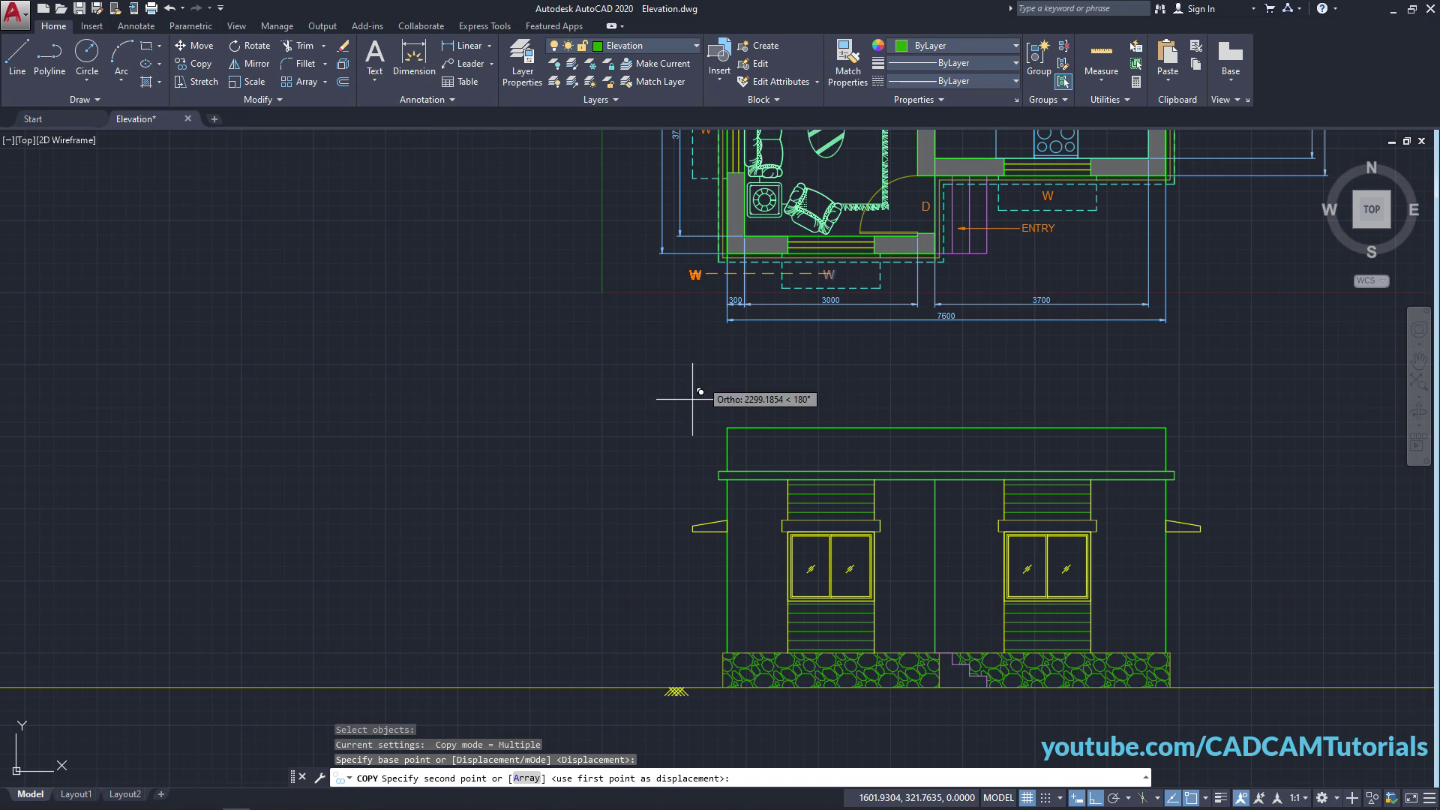
{"action": "left_click", "coordinate": [1095, 798]}
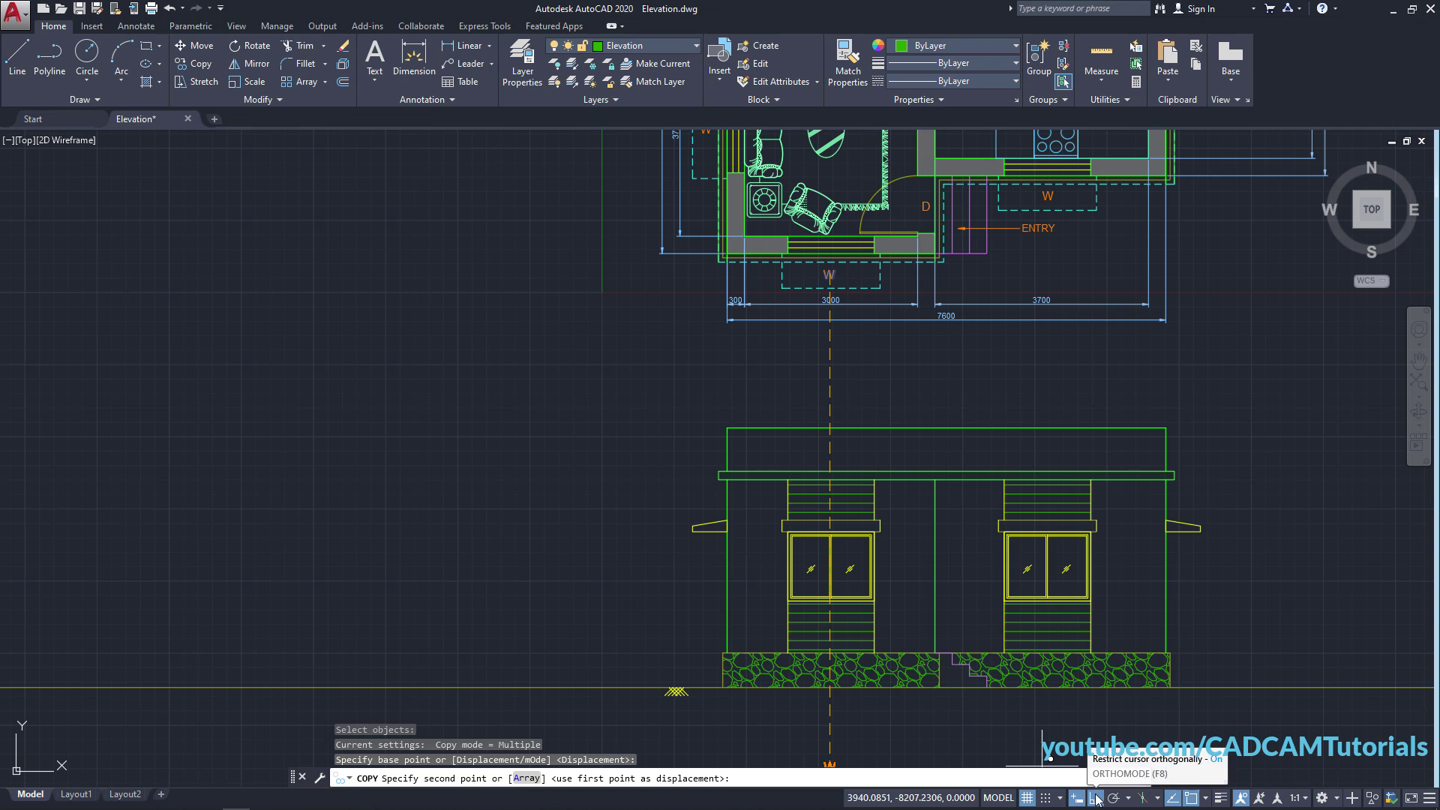
{"action": "scroll", "coordinate": [700, 669], "scroll_direction": "up", "scroll_amount": 5}
{"action": "middle_click_drag", "start_coordinate": [700, 669], "coordinate": [733, 488]}
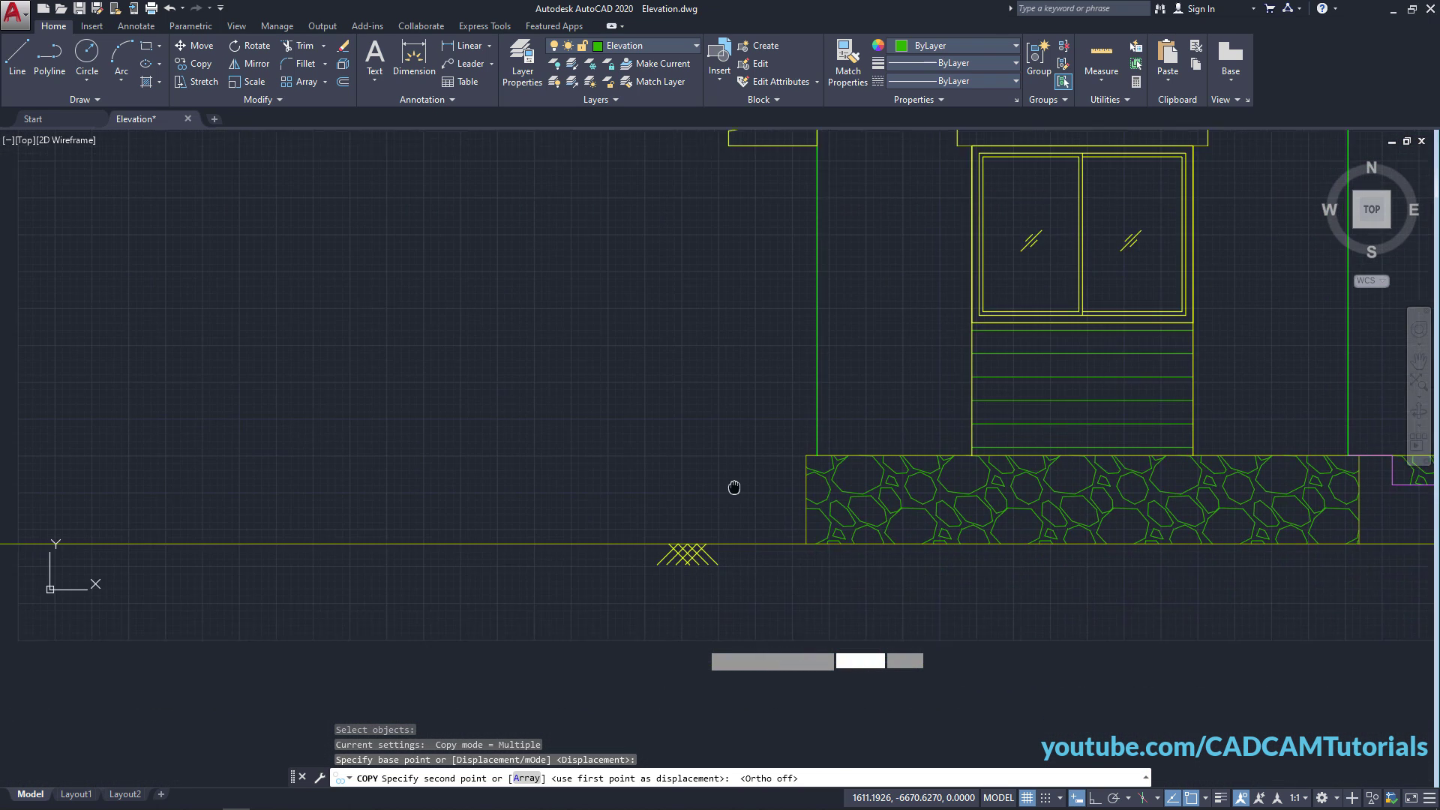
{"action": "scroll", "coordinate": [685, 516], "scroll_direction": "up", "scroll_amount": 4}
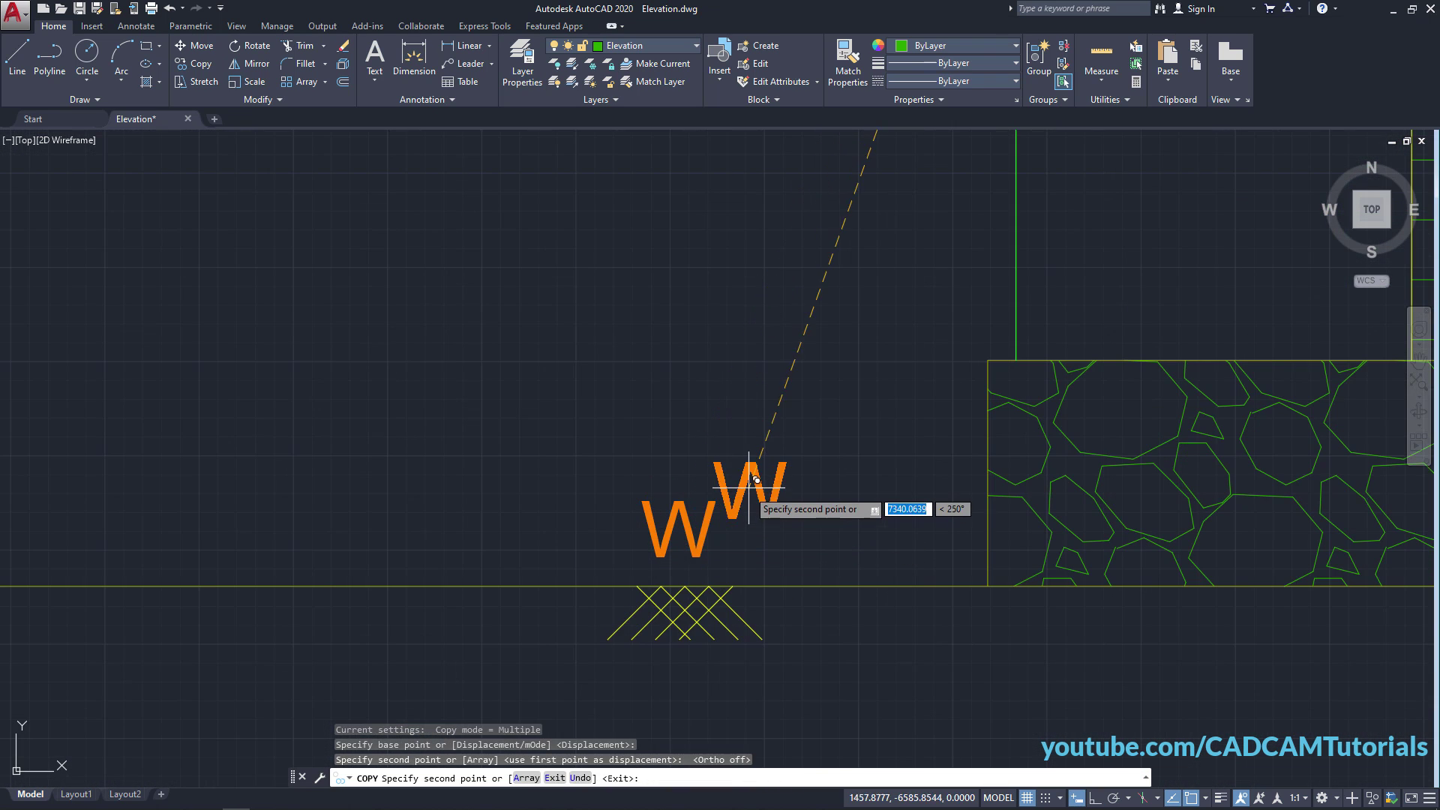
{"action": "left_click", "coordinate": [685, 527]}
{"action": "key", "text": "Return"}
Replace the text of the copied W label above the ground marks with "G. L.".
{"action": "left_click", "coordinate": [686, 527]}
{"action": "double_click", "coordinate": [686, 528]}
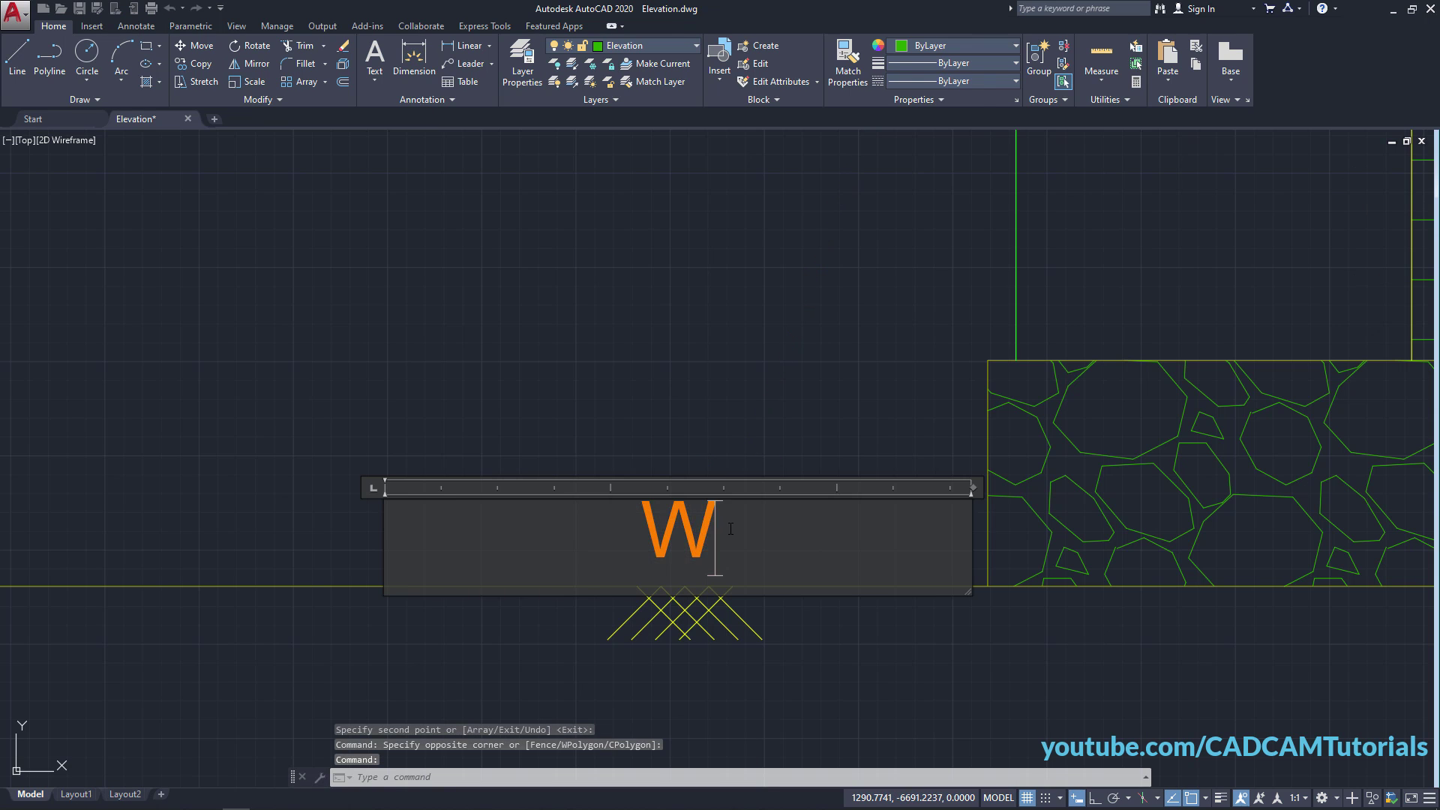
{"action": "type", "text": "G. L."}
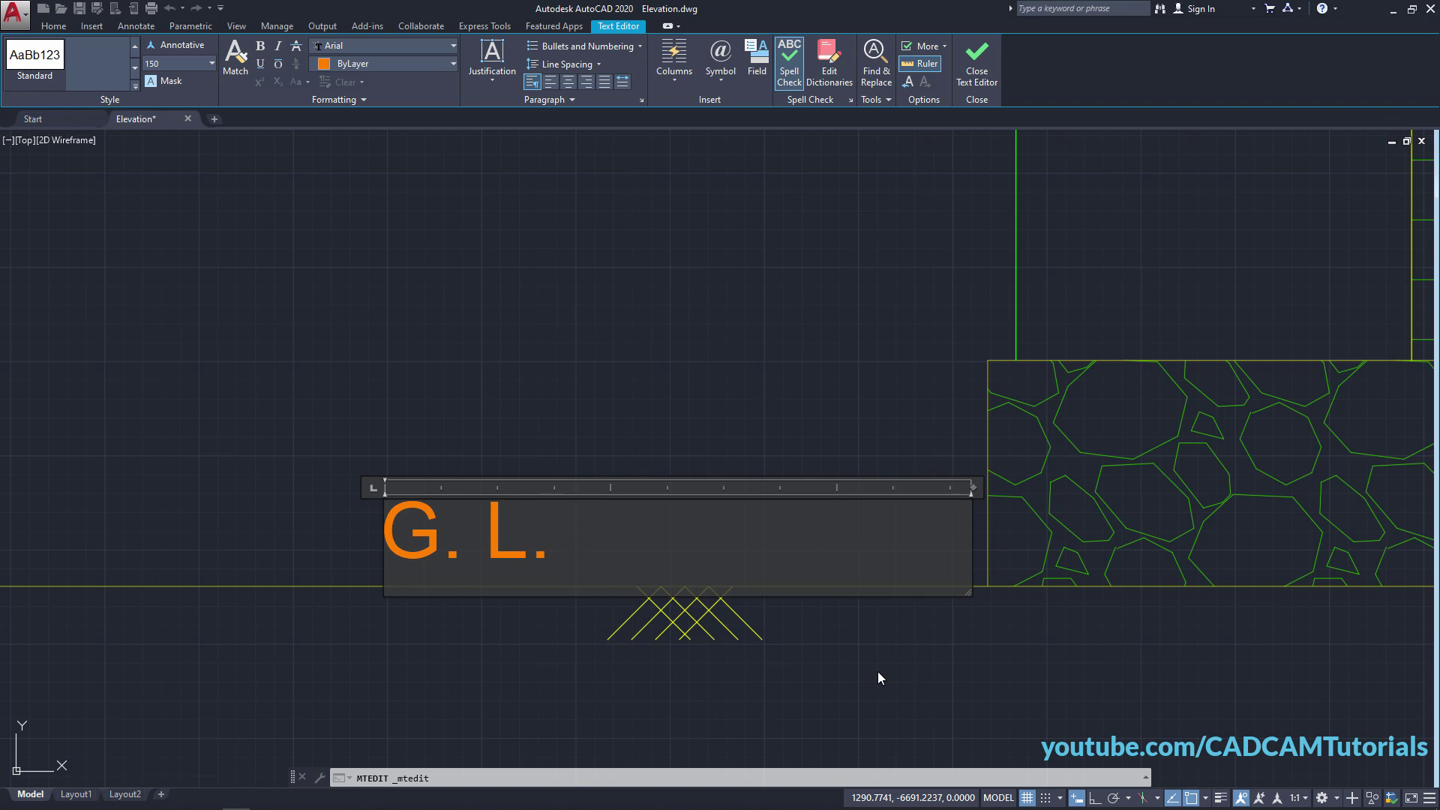
{"action": "left_click", "coordinate": [878, 678]}
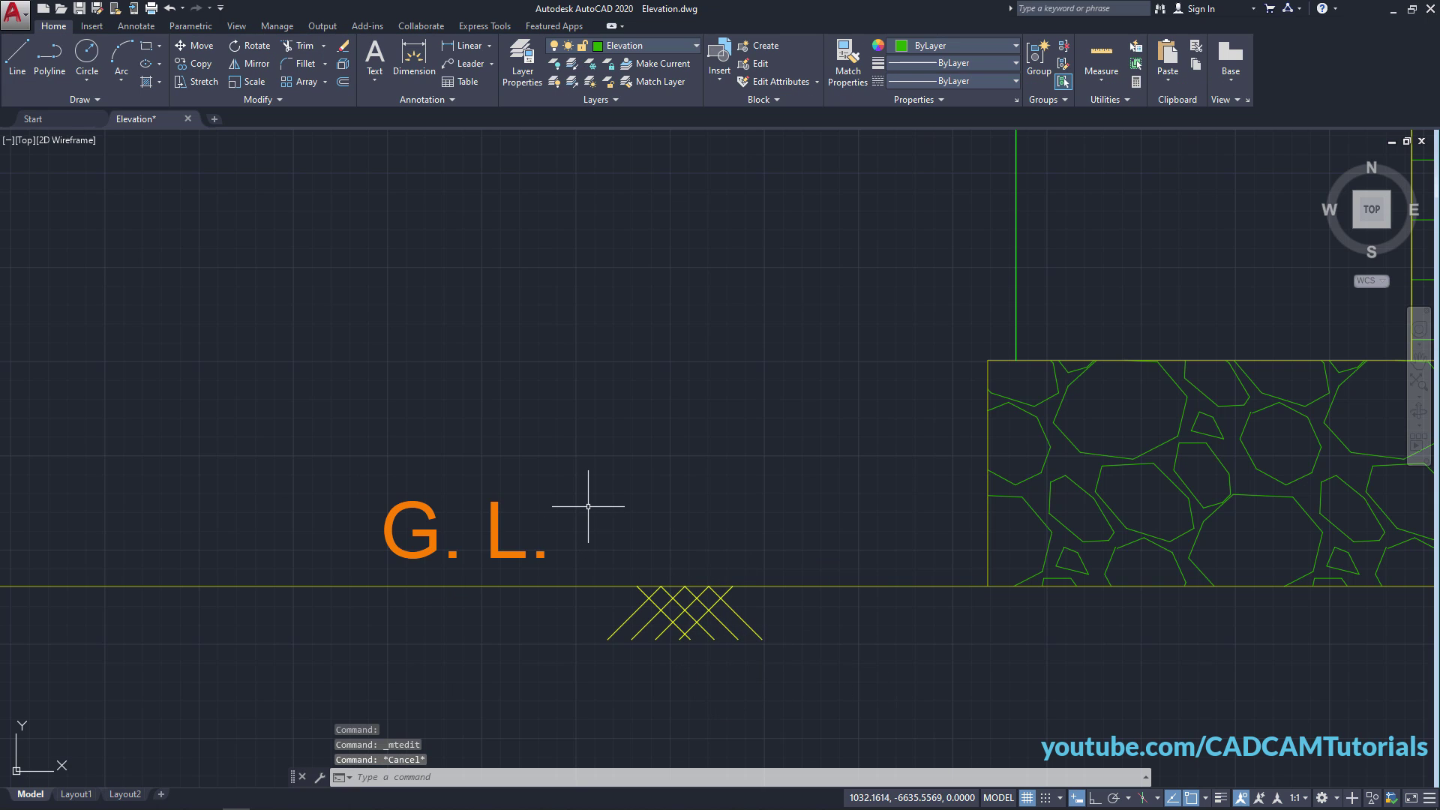
Move the G. L. label horizontally so it sits centred above the crossed ground marks.
{"action": "type", "text": "m"}
{"action": "key", "text": "Return"}
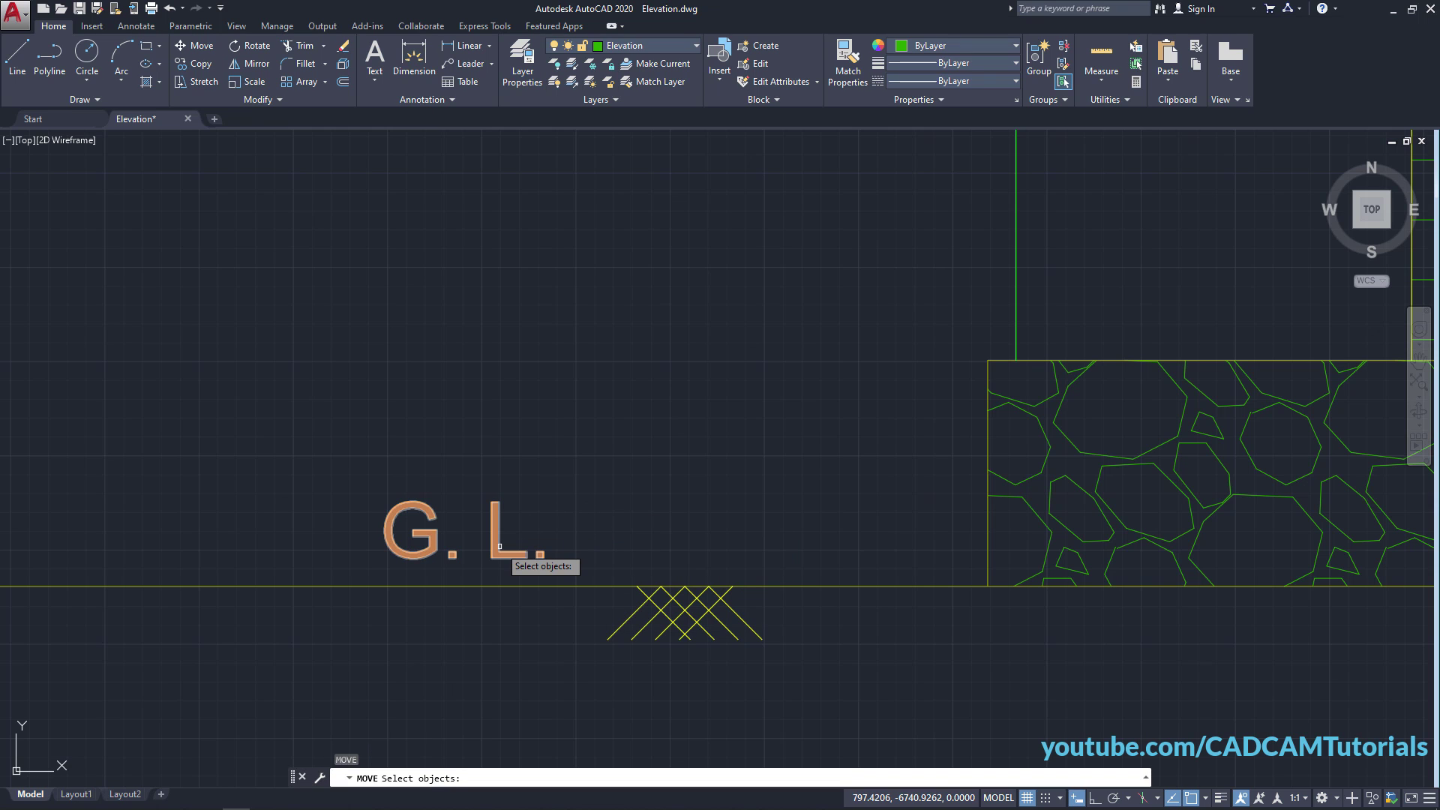
{"action": "left_click", "coordinate": [534, 556]}
{"action": "key", "text": "Return"}
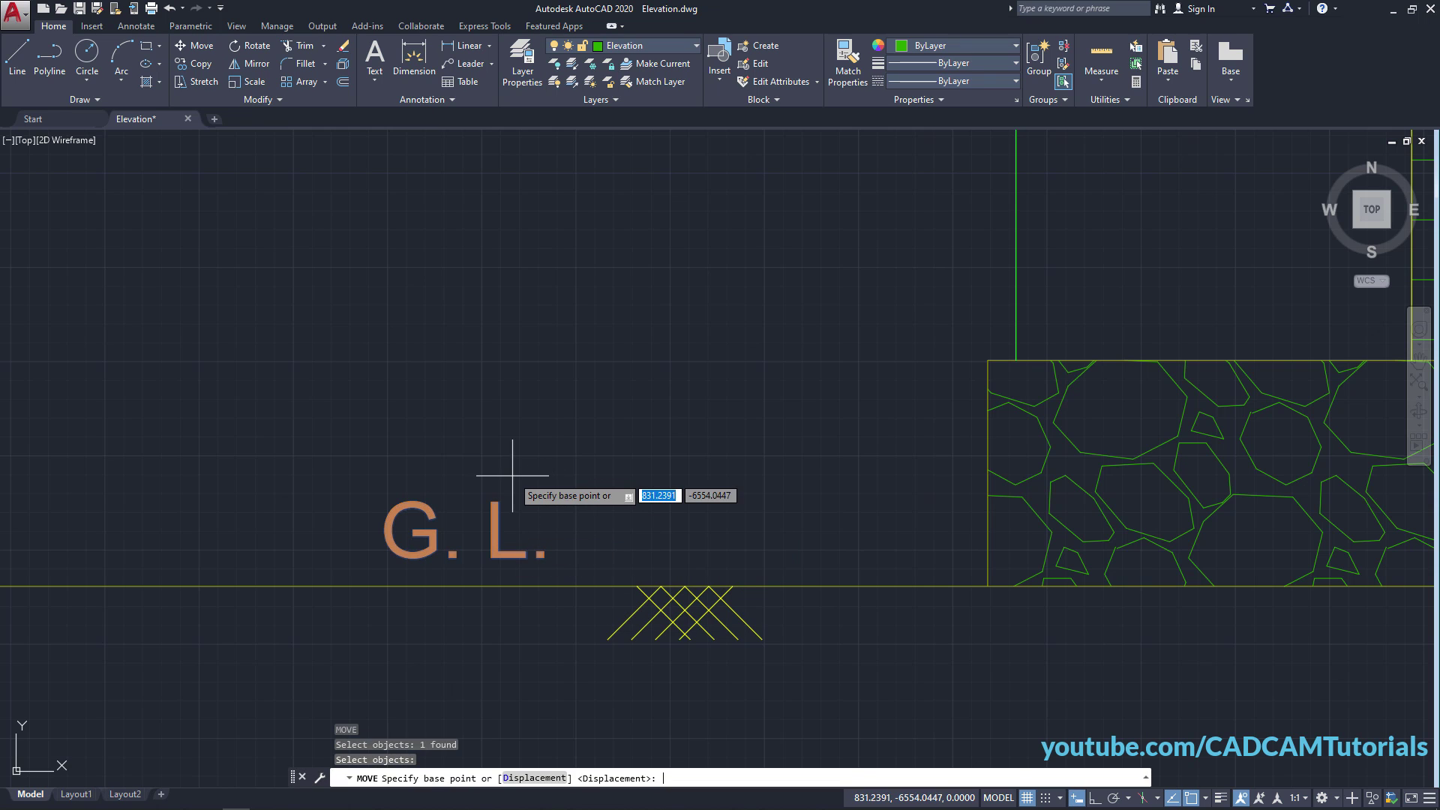
{"action": "left_click", "coordinate": [465, 526]}
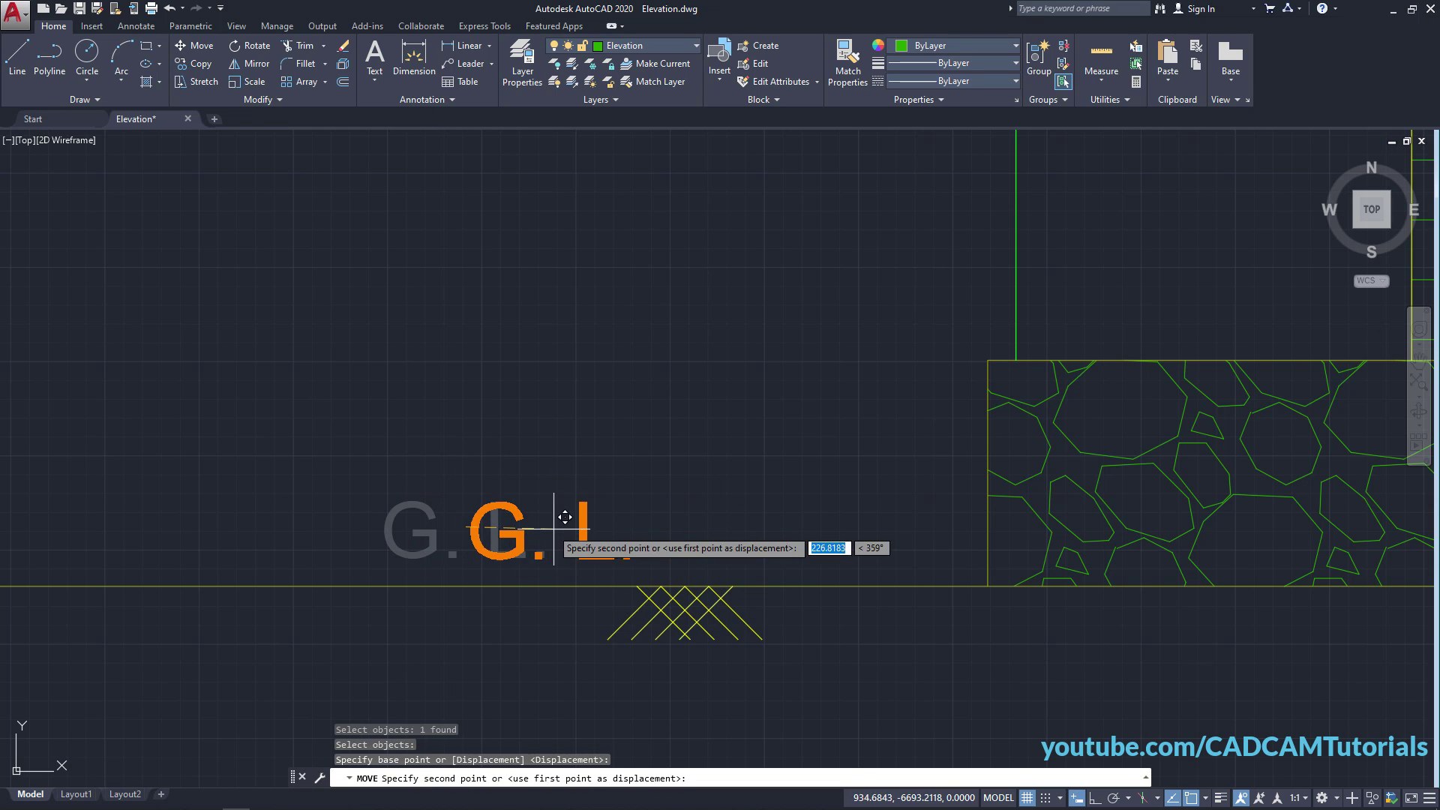
{"action": "left_click", "coordinate": [691, 523]}
Copy the G. L. label with its crossed ground marks horizontally to just right of the plinth, with Ortho on.
{"action": "scroll", "coordinate": [693, 418], "scroll_direction": "down", "scroll_amount": 8}
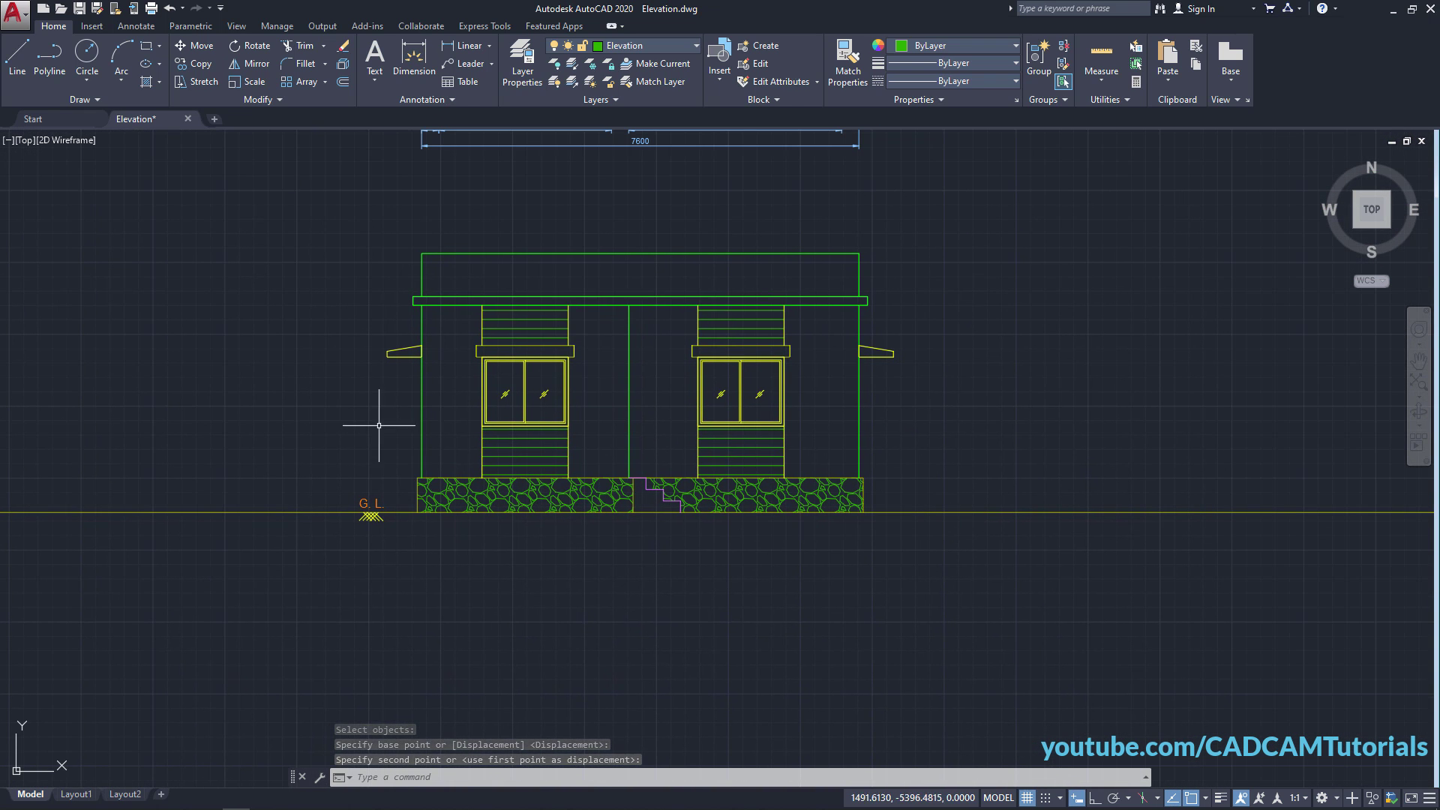
{"action": "type", "text": "CO"}
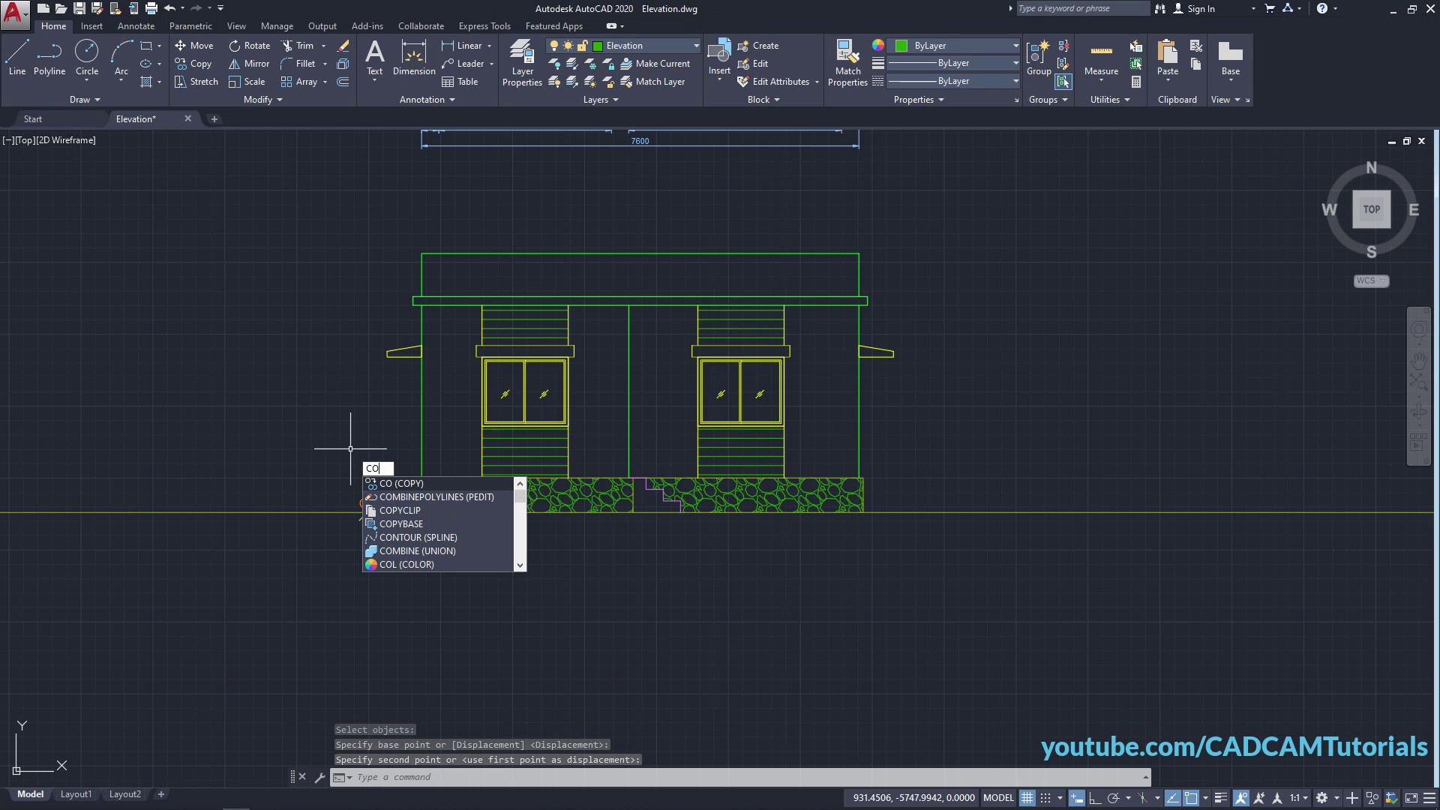
{"action": "key", "text": "Return"}
{"action": "left_click", "coordinate": [340, 484]}
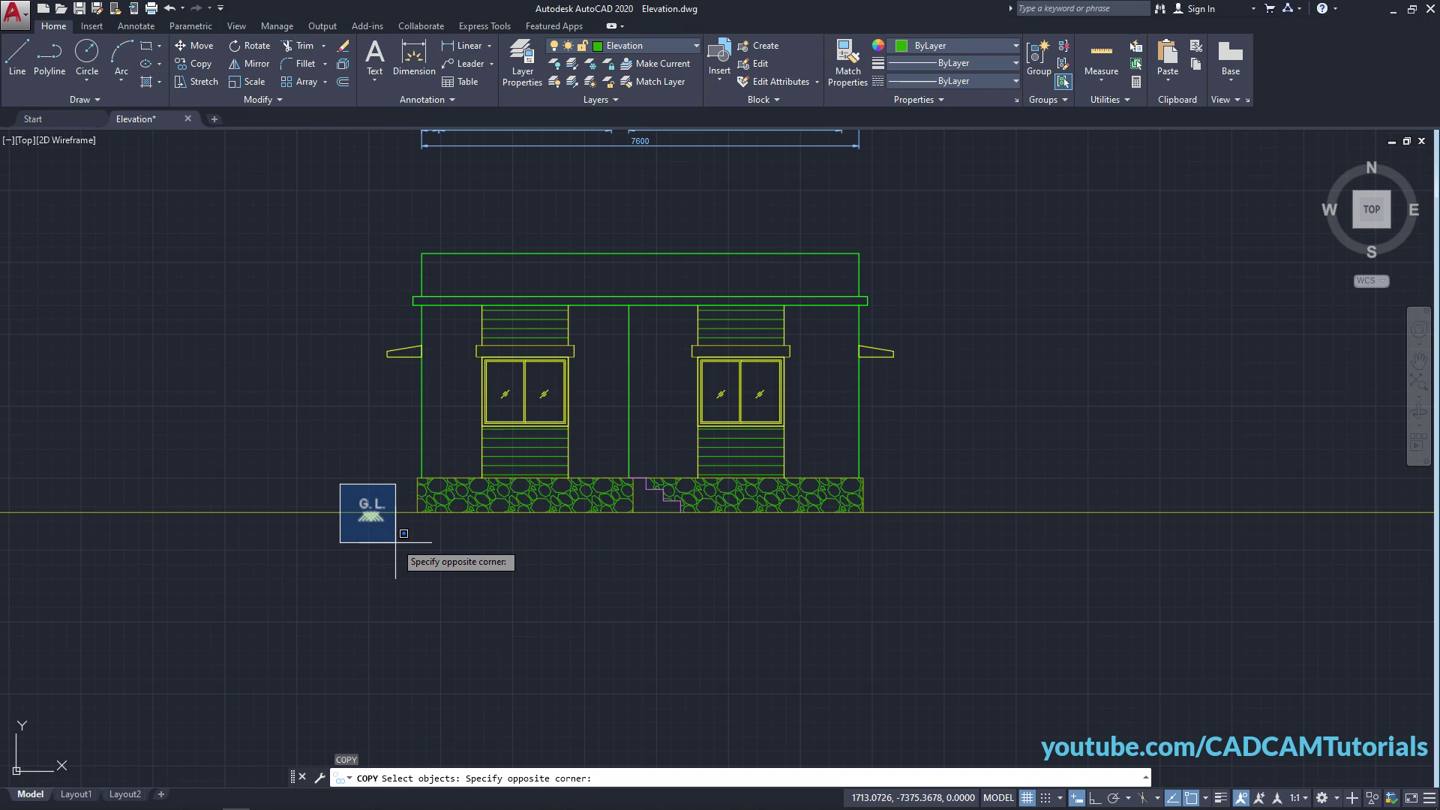
{"action": "left_click", "coordinate": [418, 575]}
{"action": "key", "text": "Return"}
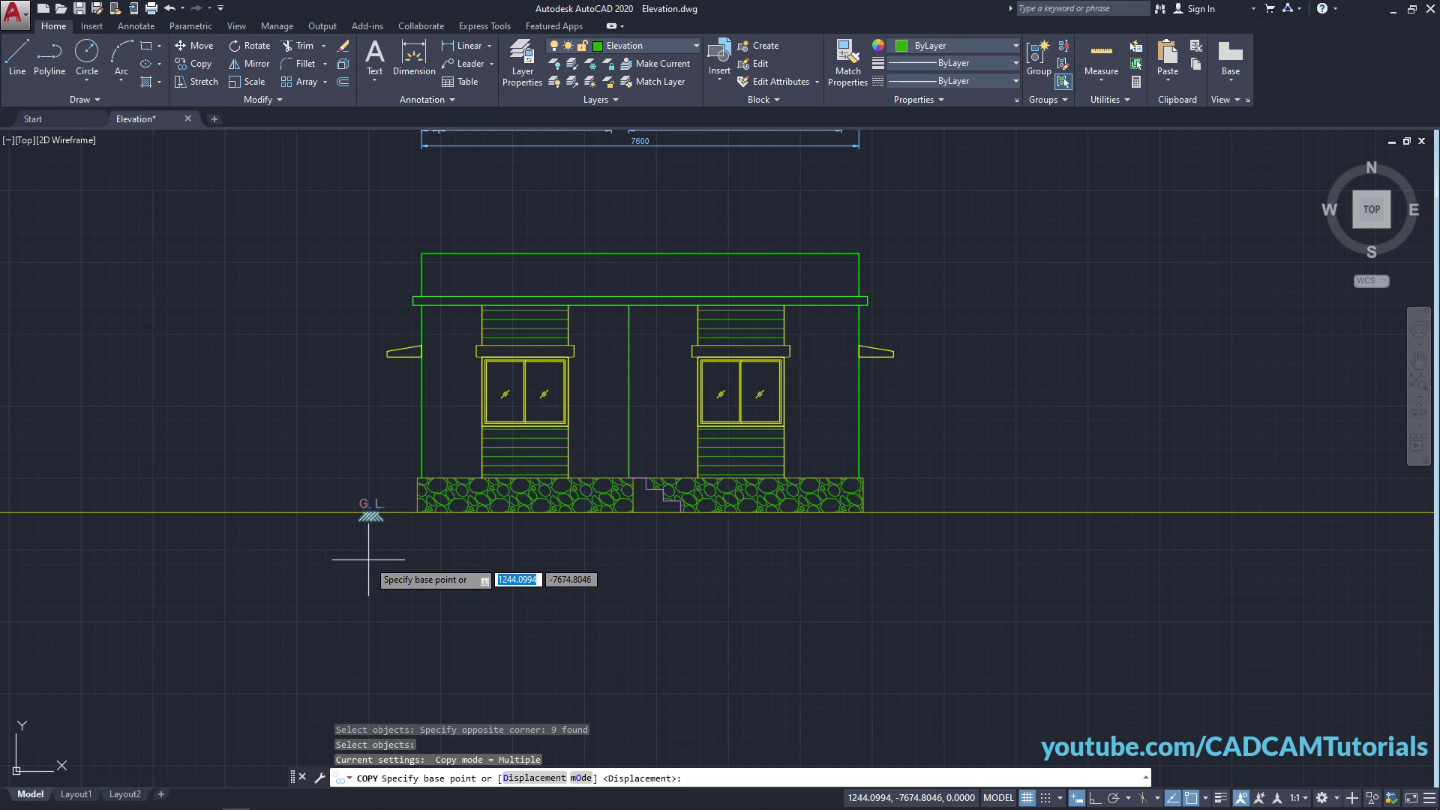
{"action": "left_click", "coordinate": [368, 560]}
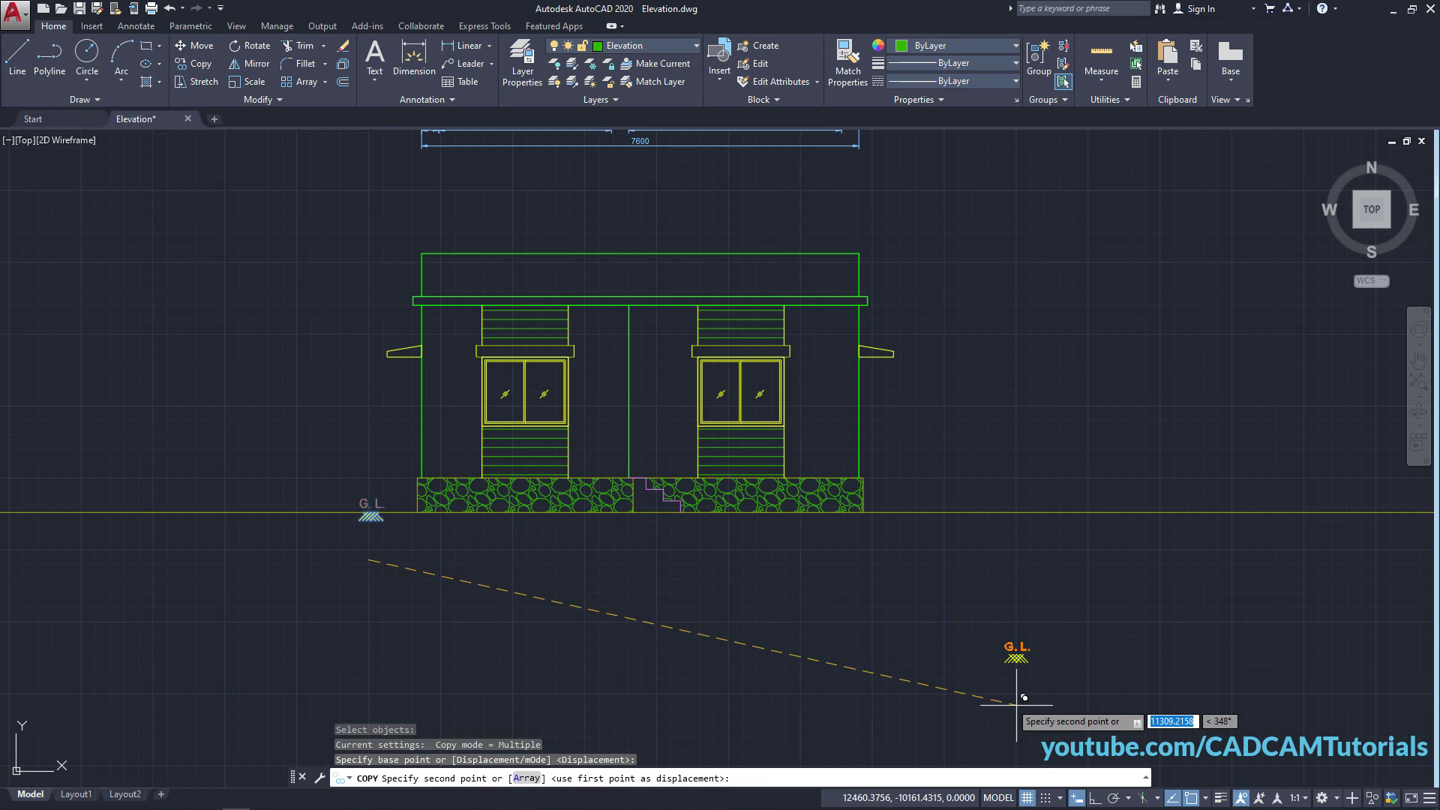
{"action": "left_click", "coordinate": [1095, 798]}
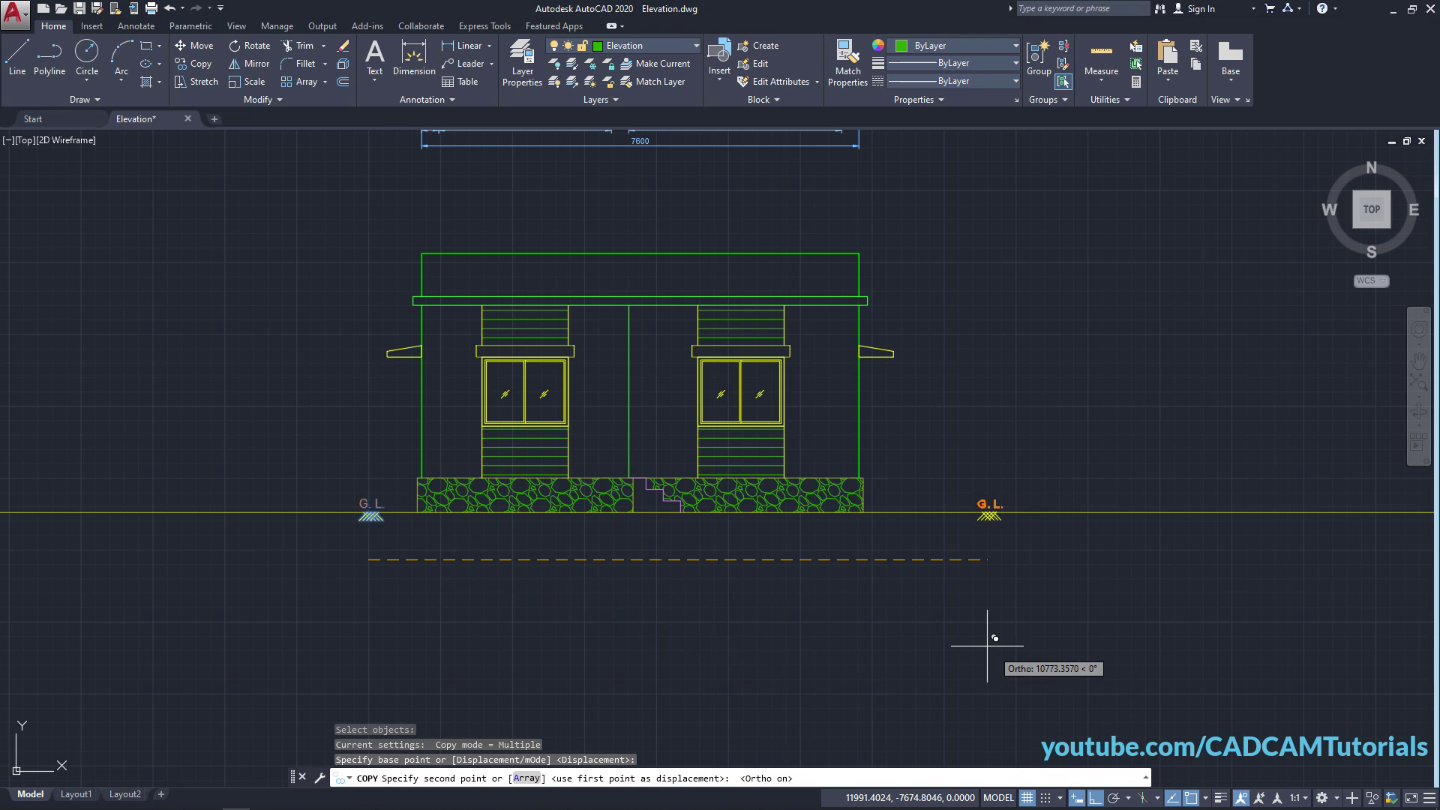
{"action": "left_click", "coordinate": [890, 615]}
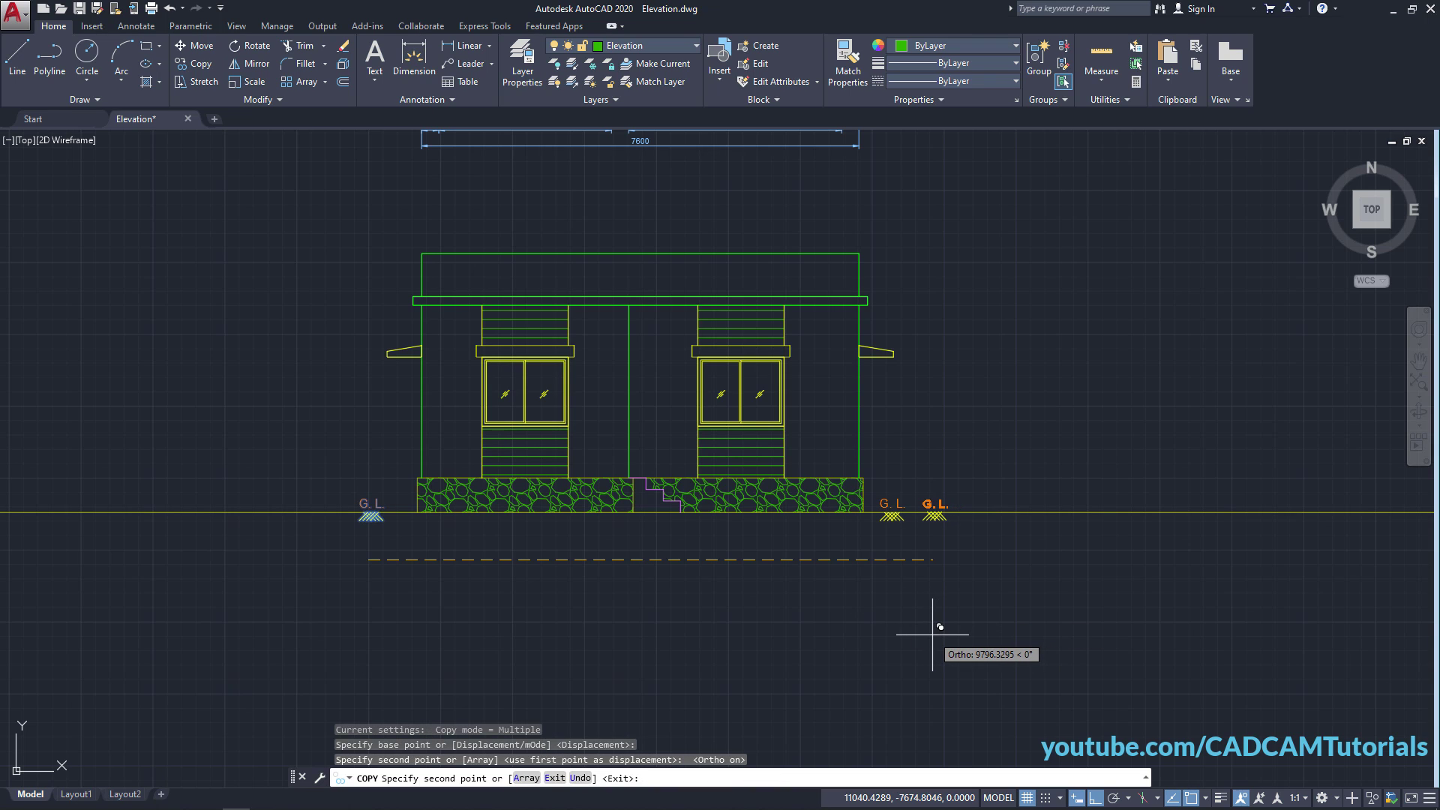
{"action": "key", "text": "Return"}
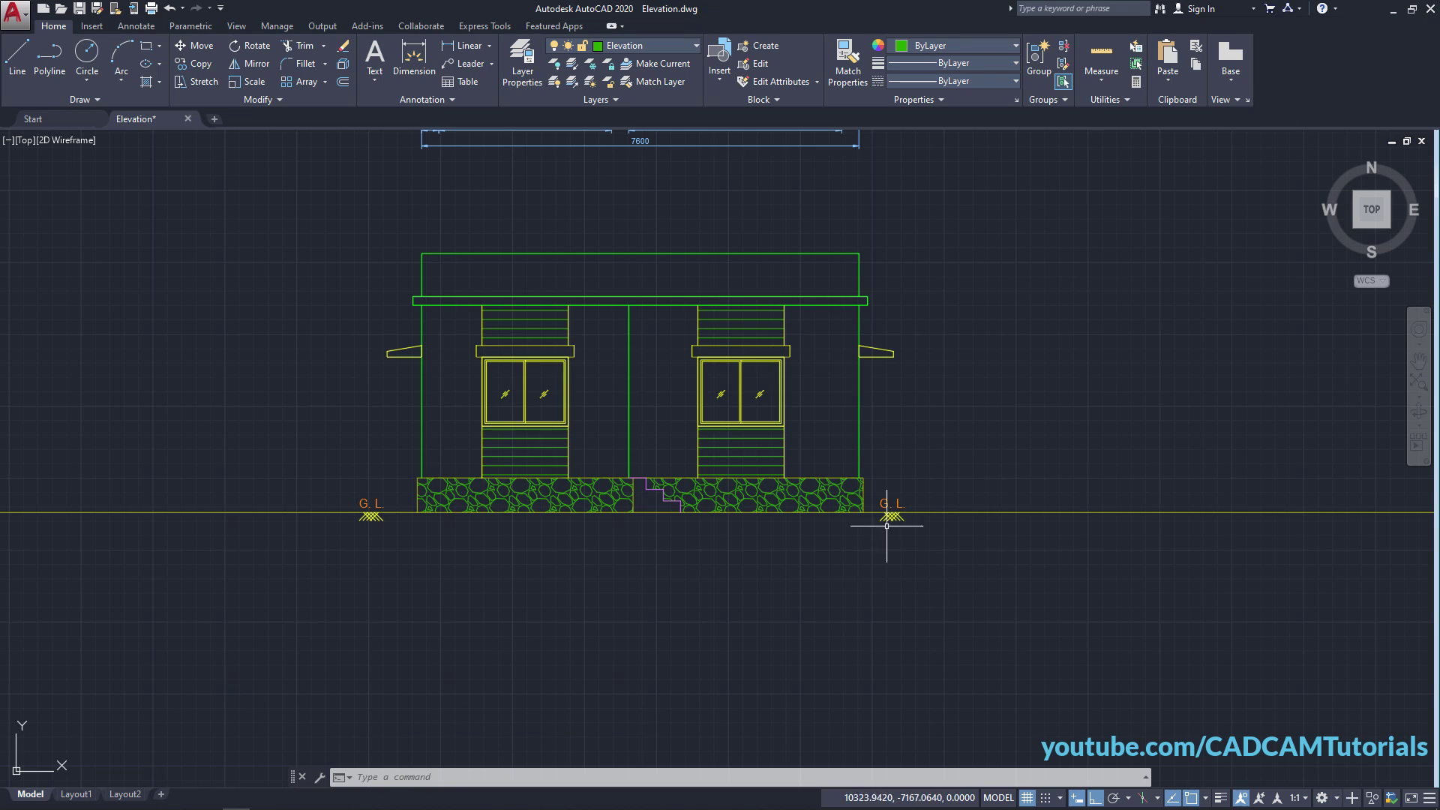
Break the ground line just beyond the ground marks on both sides of the house, leaving a gap at each side.
{"action": "left_click", "coordinate": [270, 100]}
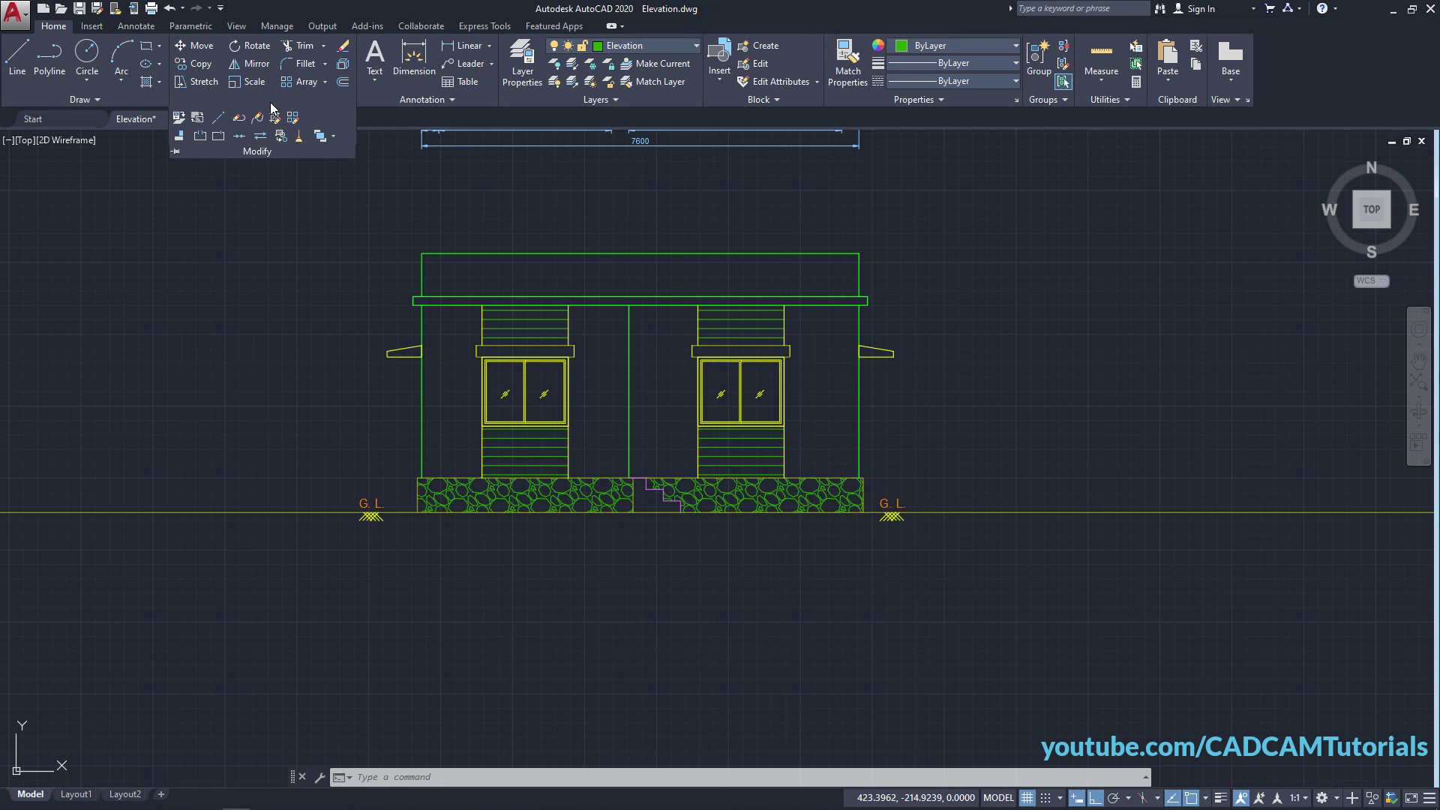
{"action": "left_click", "coordinate": [201, 138]}
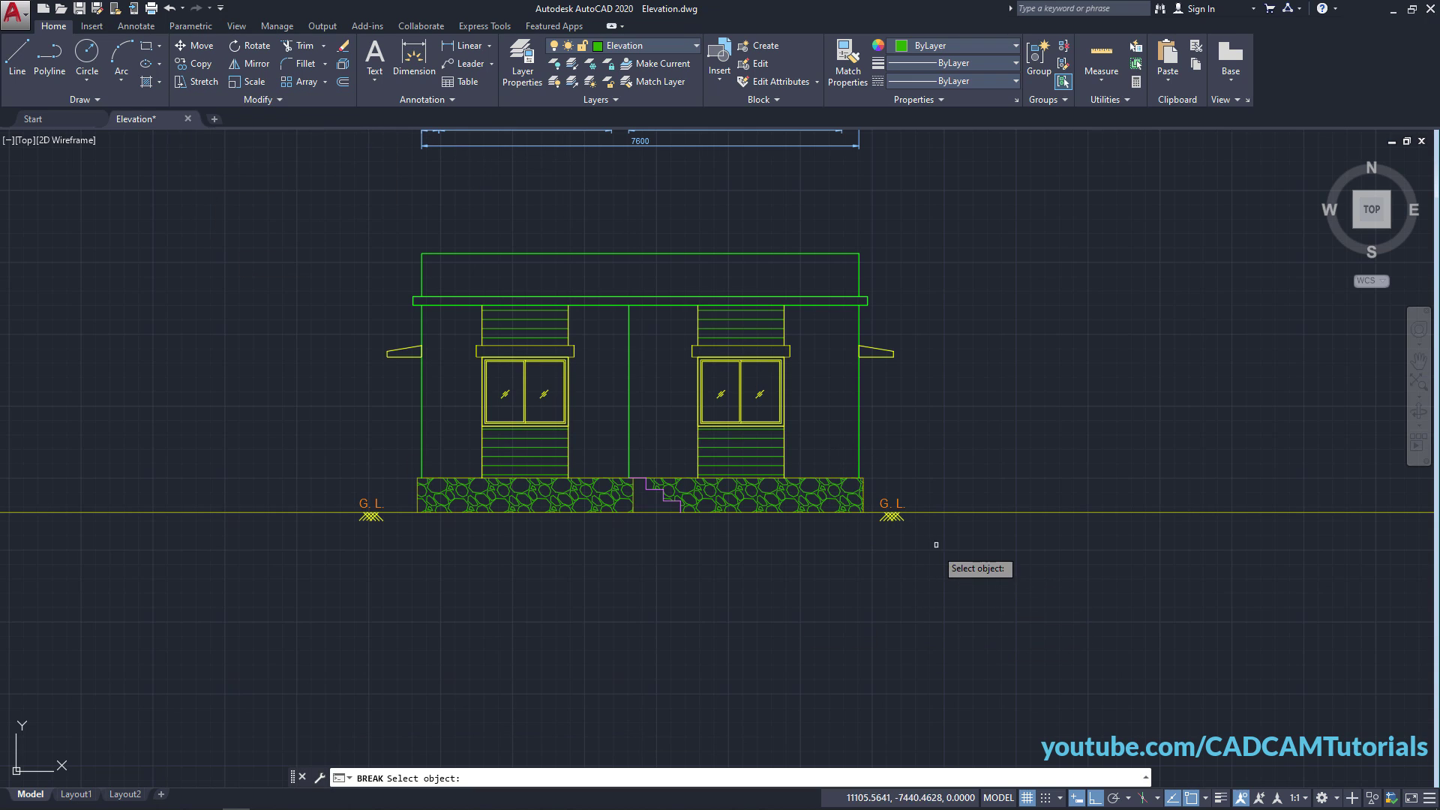
{"action": "left_click", "coordinate": [926, 515]}
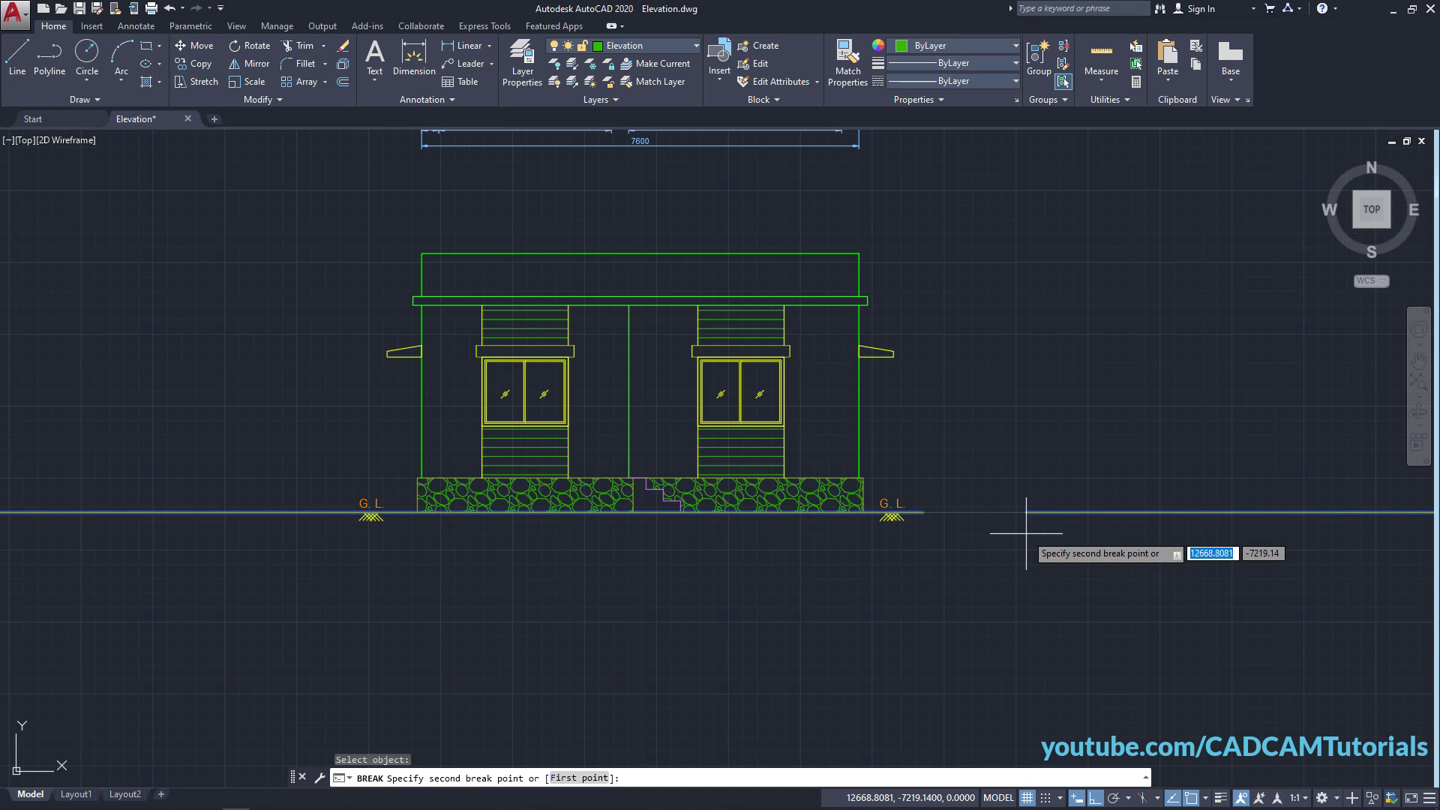
{"action": "left_click", "coordinate": [1025, 513]}
{"action": "key", "text": "Return"}
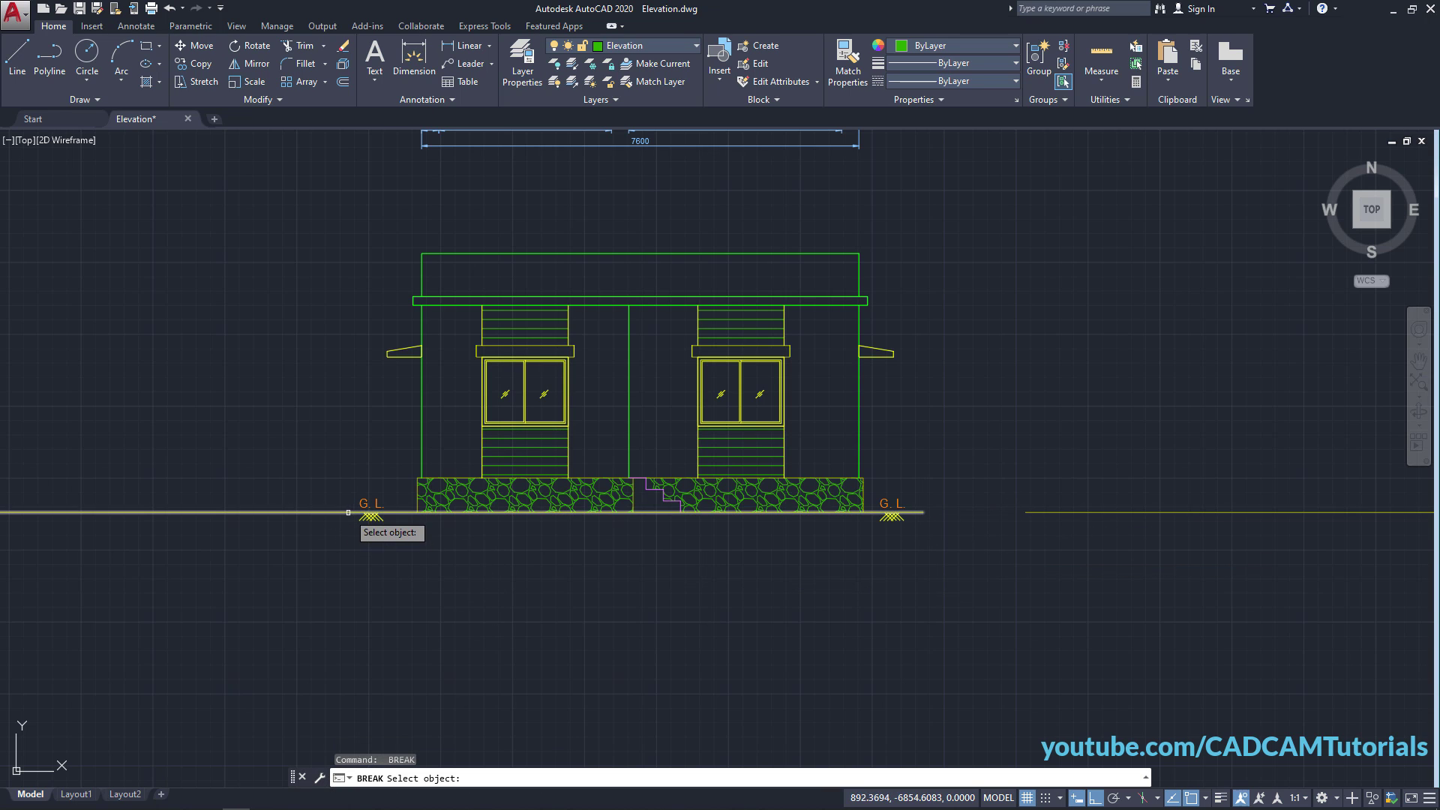
{"action": "left_click", "coordinate": [336, 513]}
{"action": "left_click", "coordinate": [266, 525]}
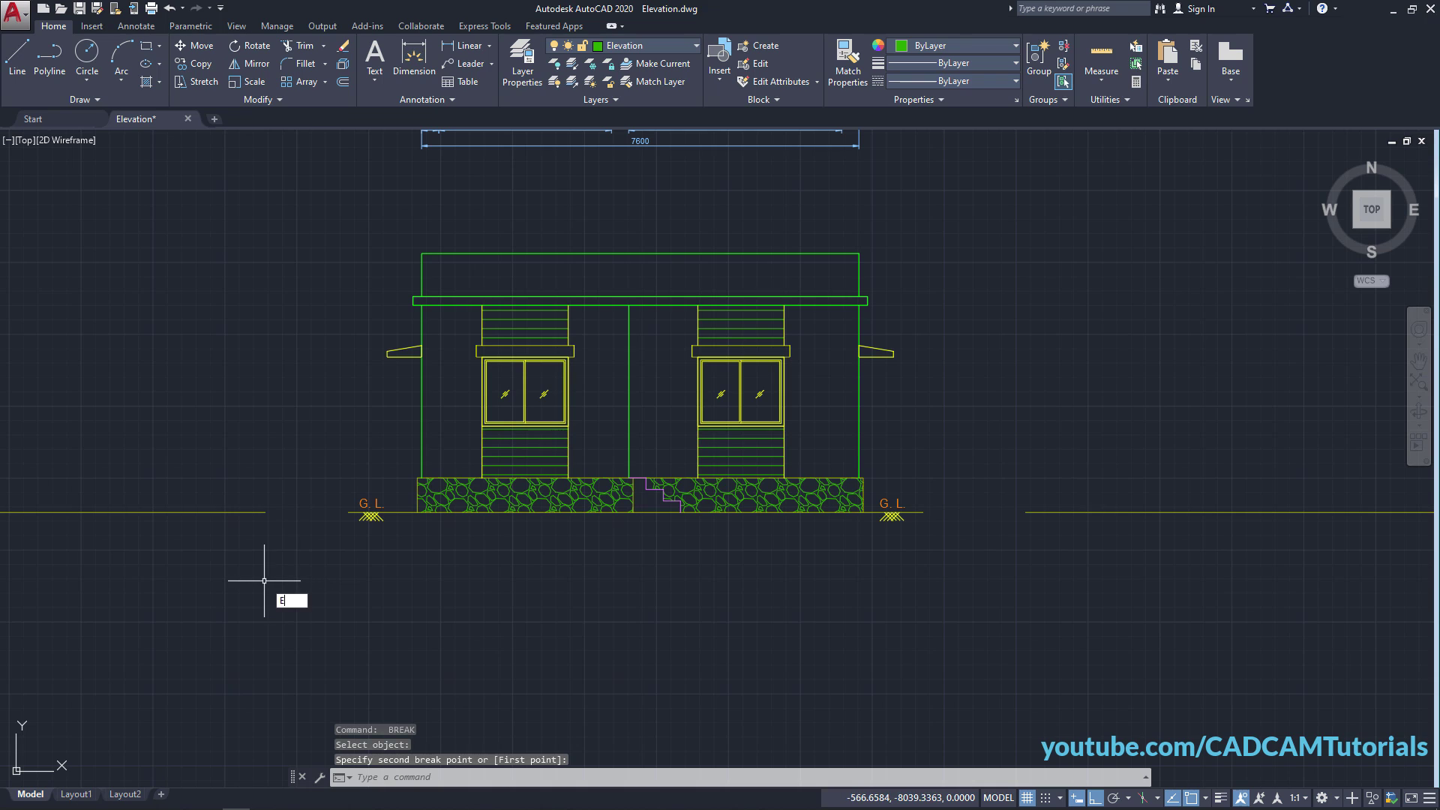
Erase the two leftover outer segments of the ground line.
{"action": "type", "text": "E"}
{"action": "key", "text": "Return"}
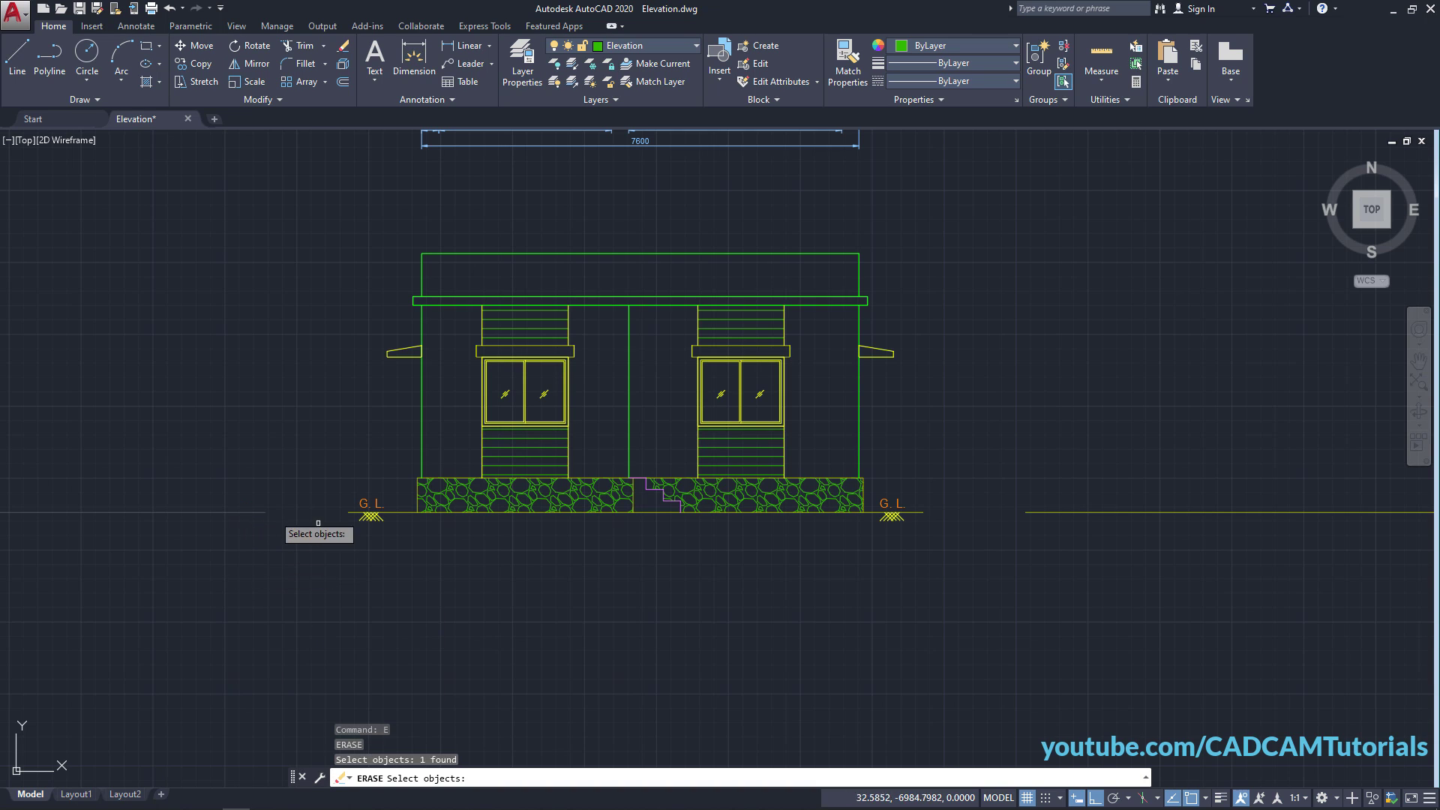
{"action": "left_click", "coordinate": [1095, 513]}
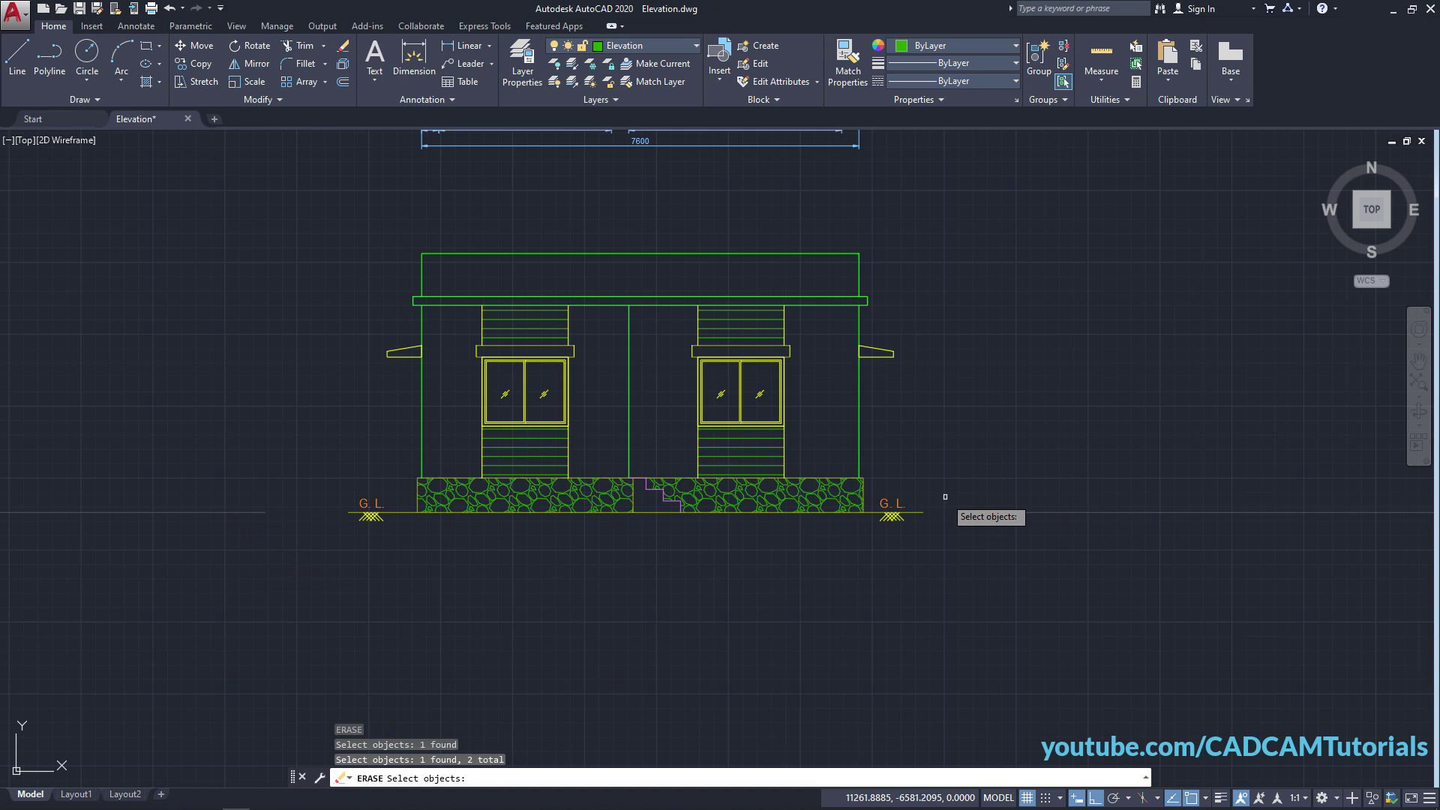
{"action": "key", "text": "Return"}
Copy the left G. L. label to below the ground line near the entry steps, with Ortho off.
{"action": "middle_click_drag", "start_coordinate": [778, 558], "coordinate": [915, 586]}
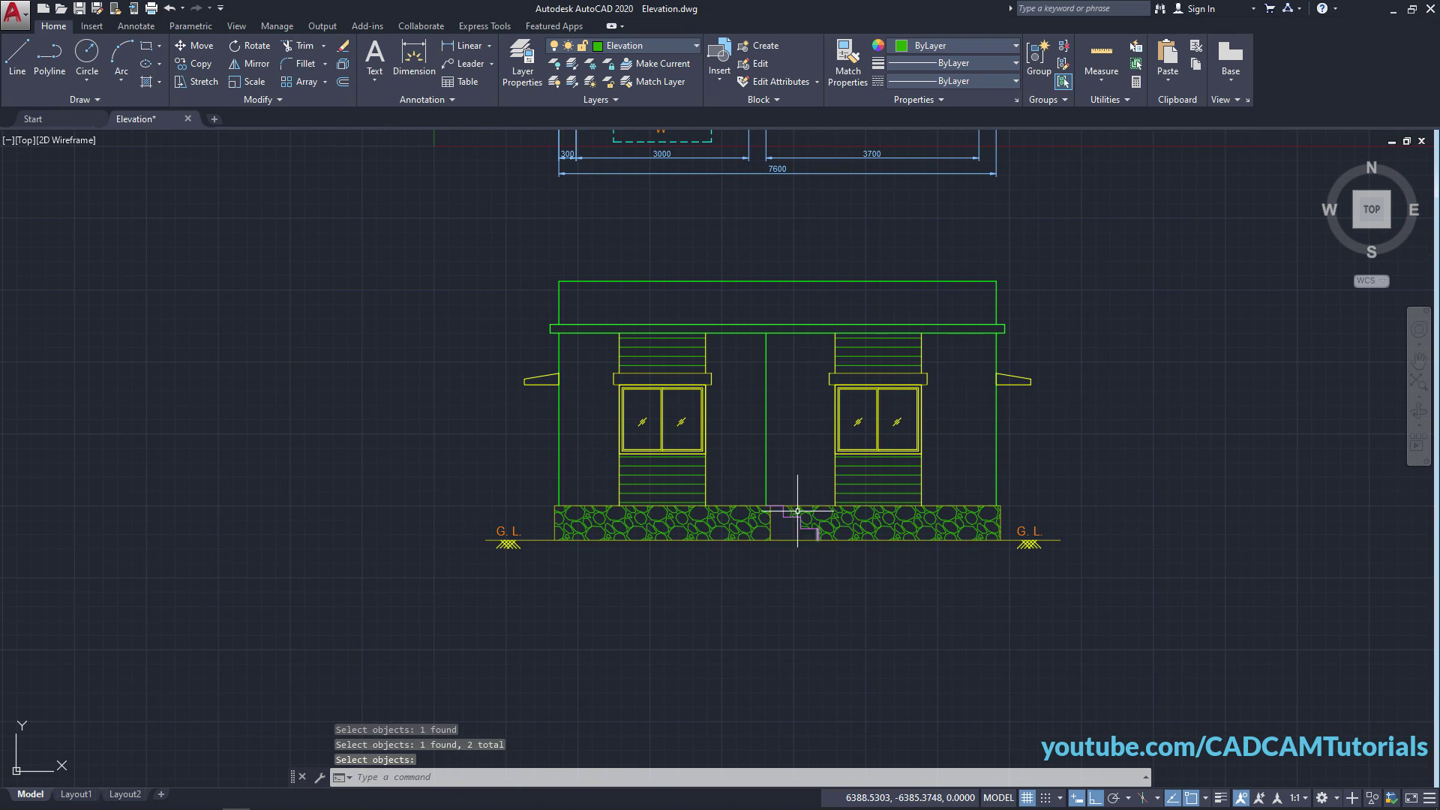
{"action": "scroll", "coordinate": [829, 553], "scroll_direction": "up", "scroll_amount": 2}
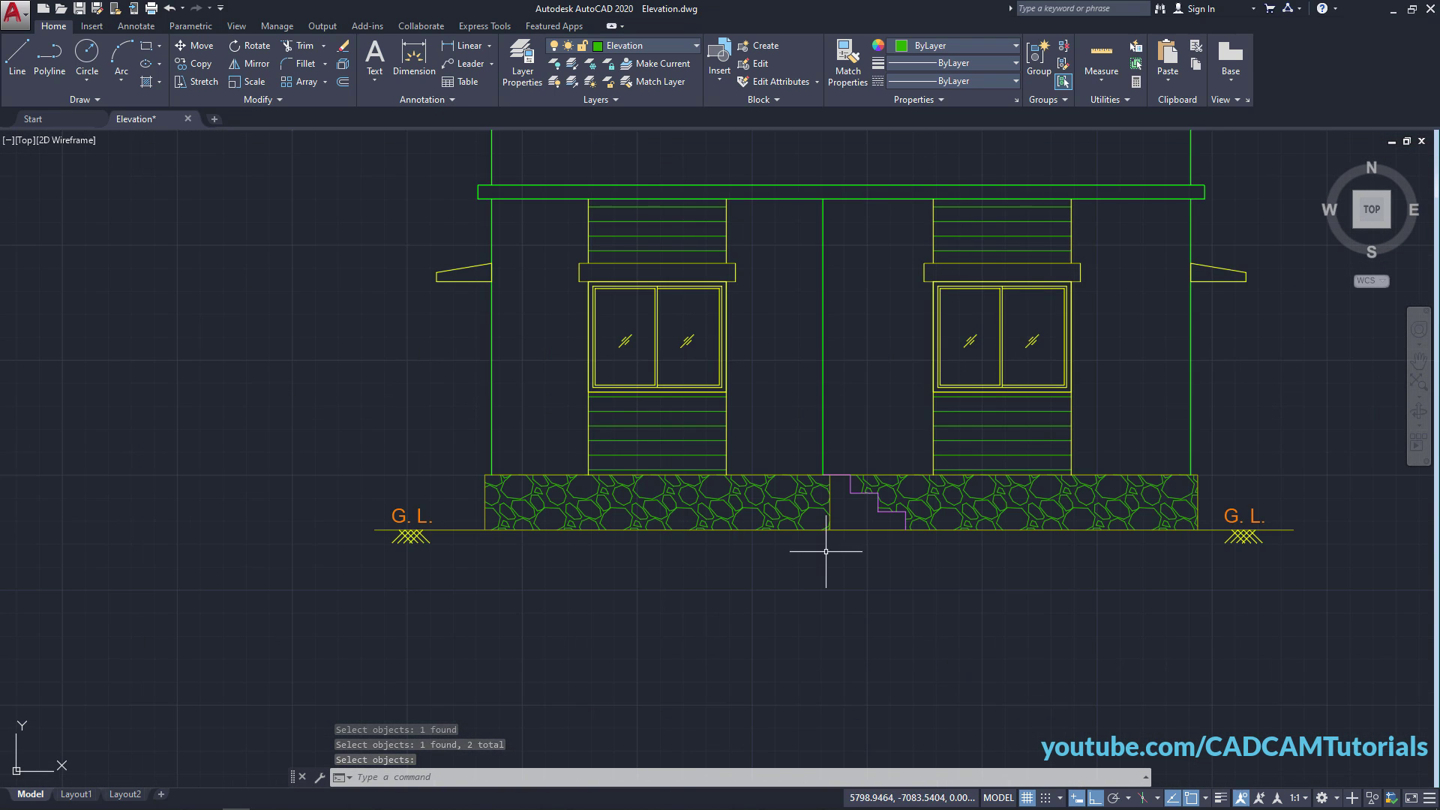
{"action": "middle_click_drag", "start_coordinate": [829, 553], "coordinate": [786, 514]}
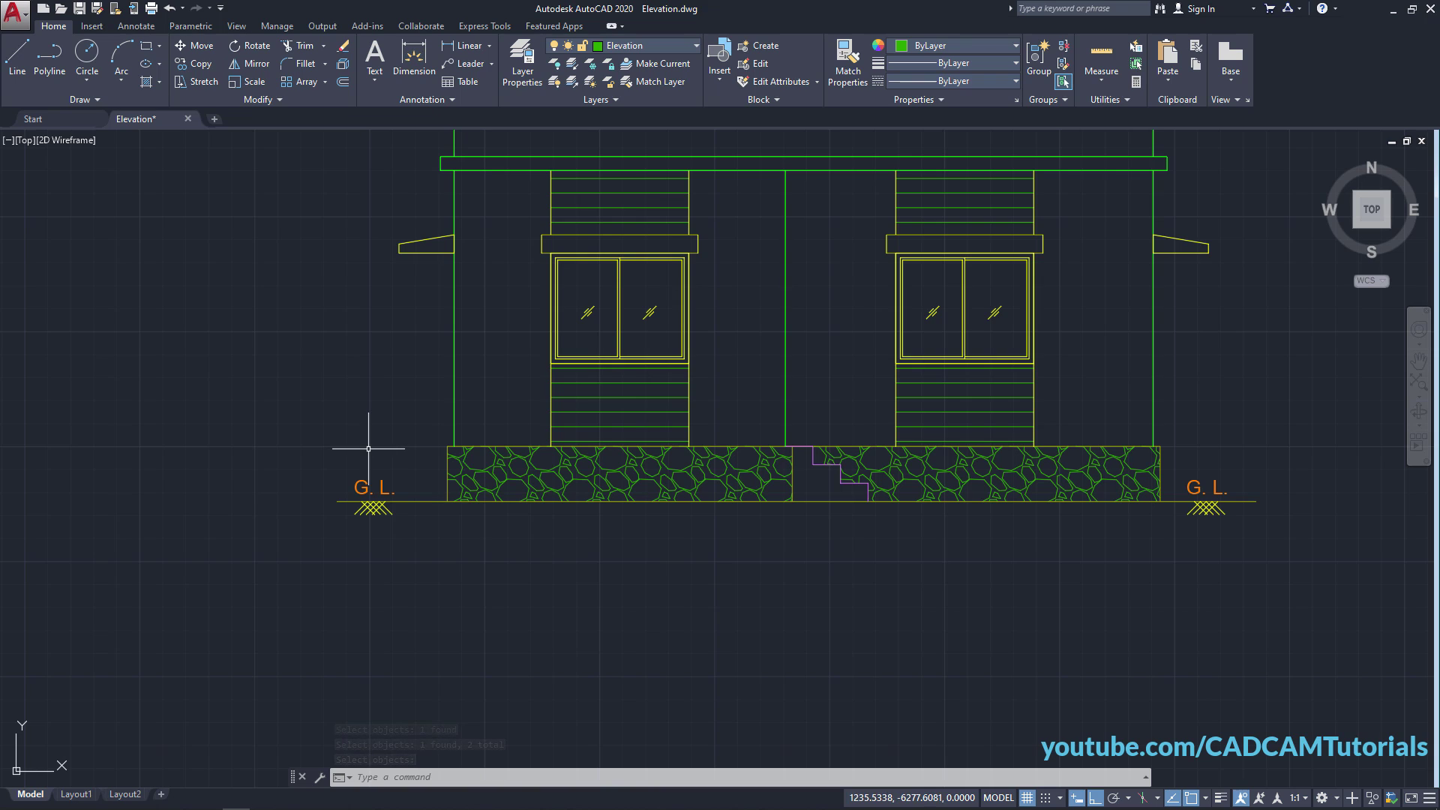
{"action": "key", "text": "Return"}
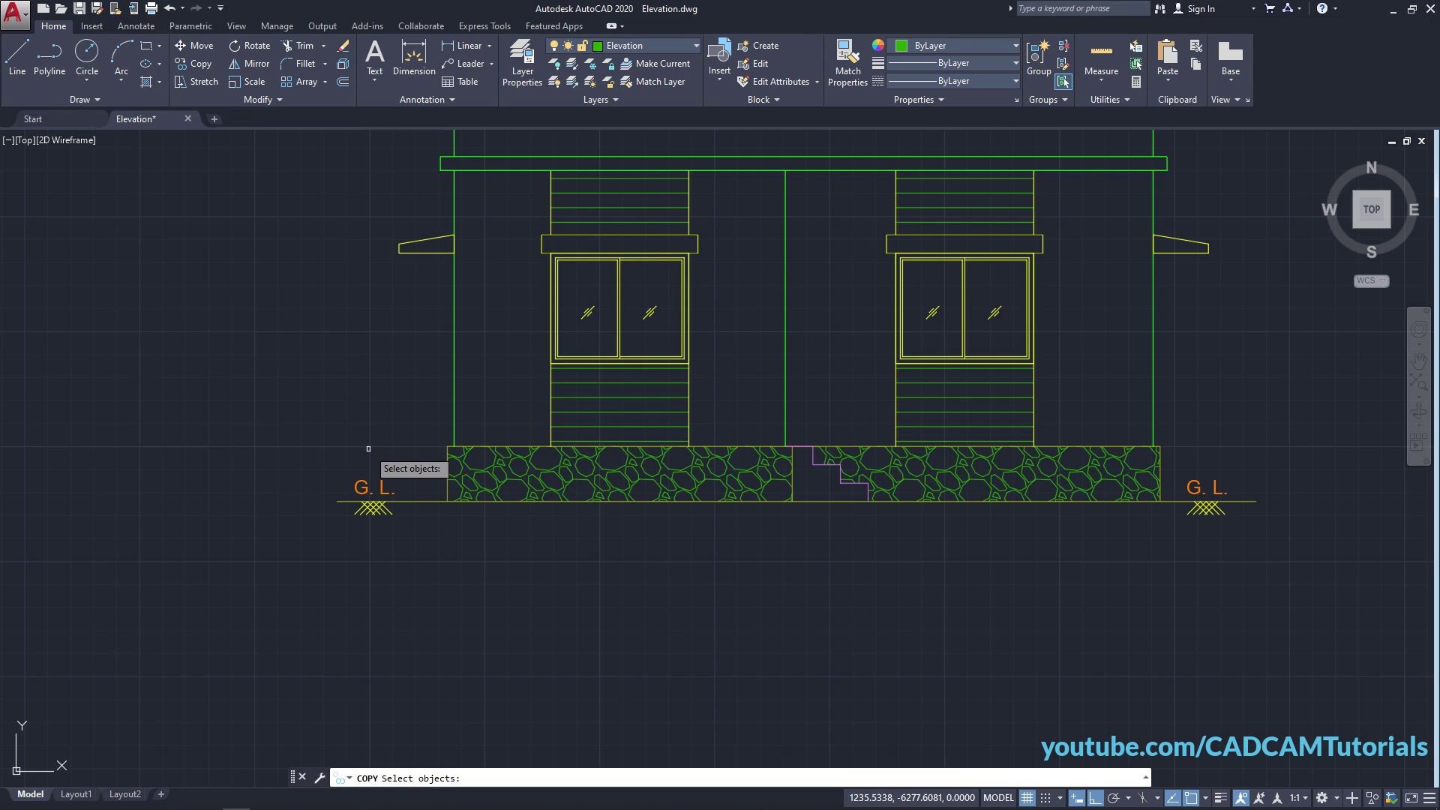
{"action": "left_click", "coordinate": [381, 486]}
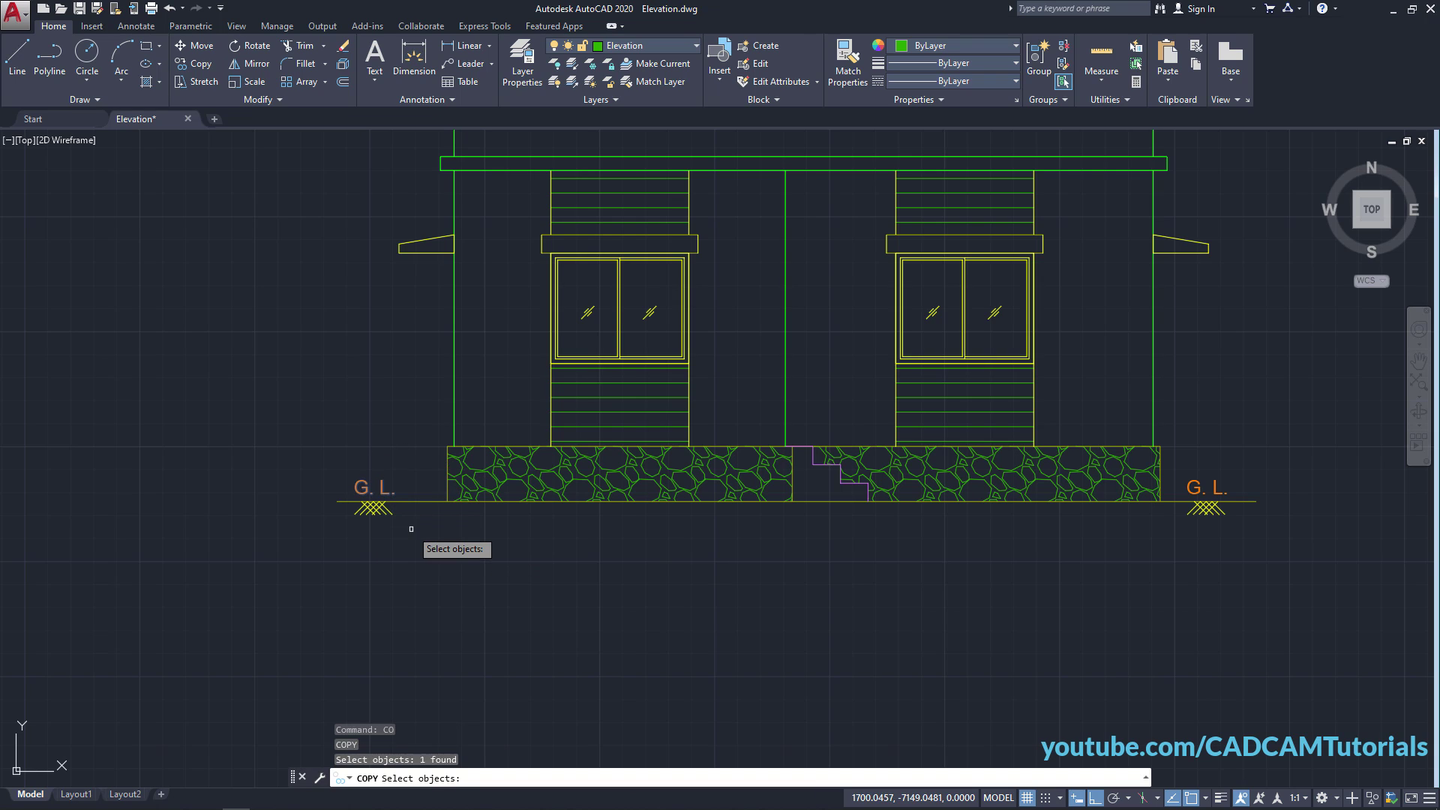
{"action": "key", "text": "Return"}
{"action": "left_click", "coordinate": [374, 488]}
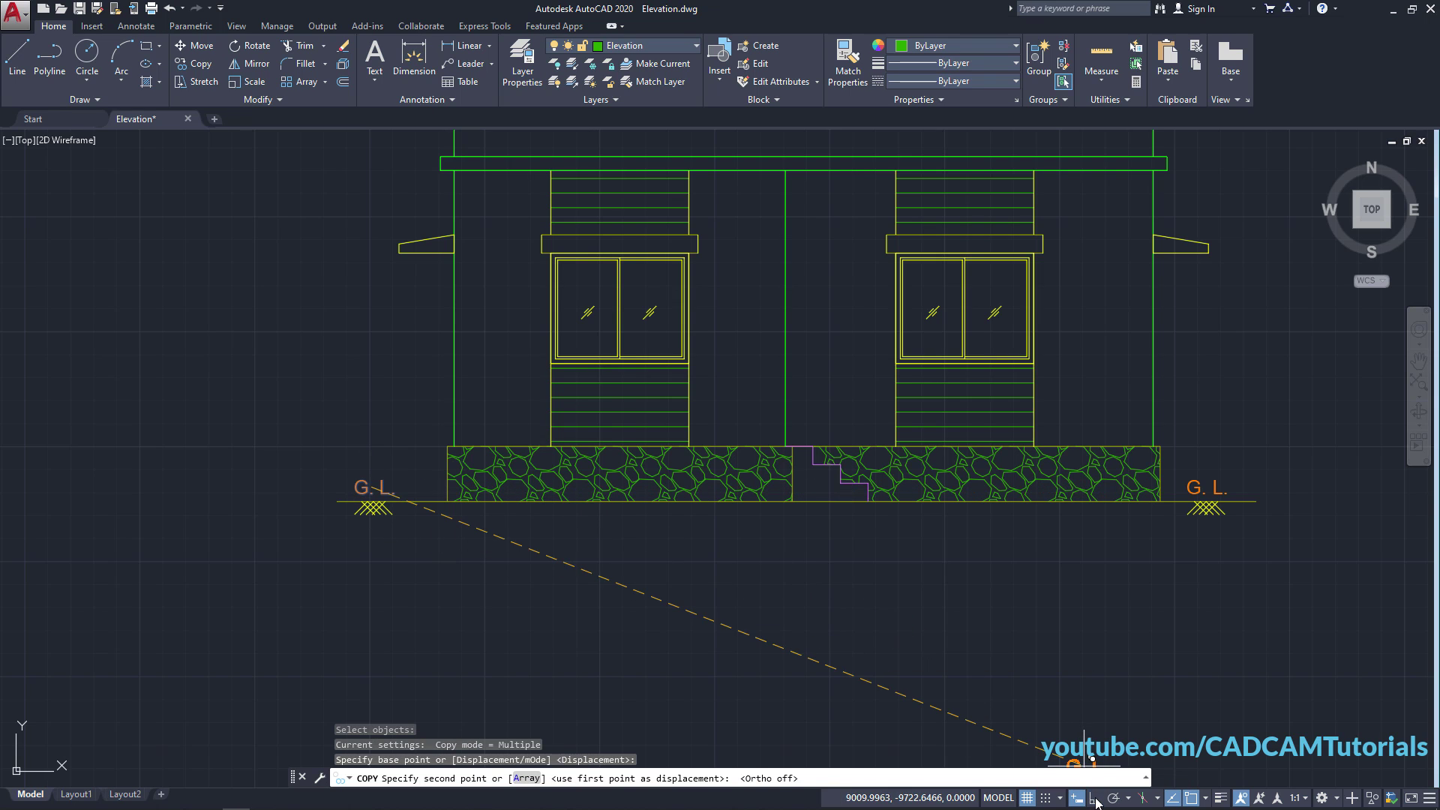
{"action": "left_click", "coordinate": [787, 553]}
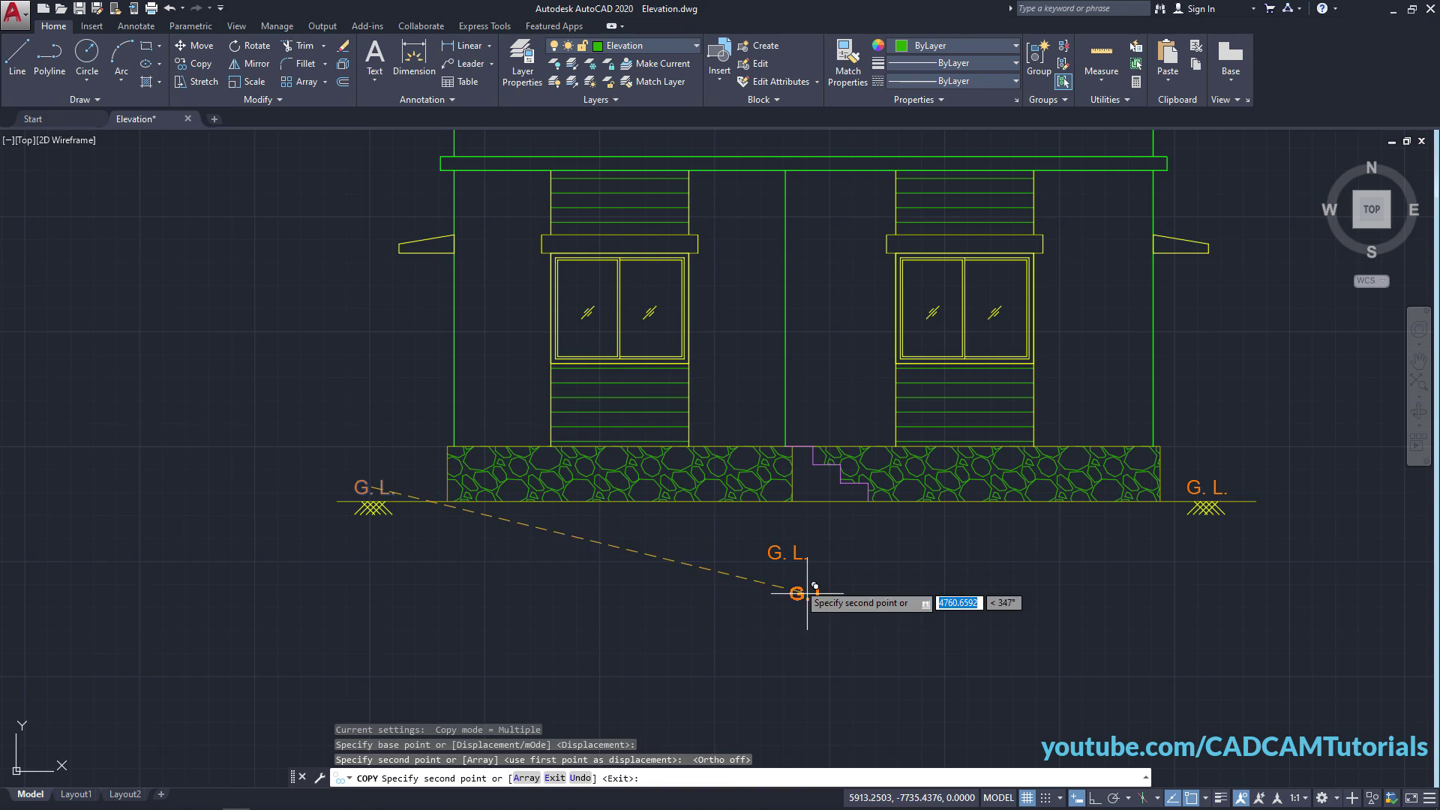
{"action": "key", "text": "Escape"}
Change the copied label below the elevation to "FRONT ELEVATION" and widen its text frame to fit one line.
{"action": "double_click", "coordinate": [780, 553]}
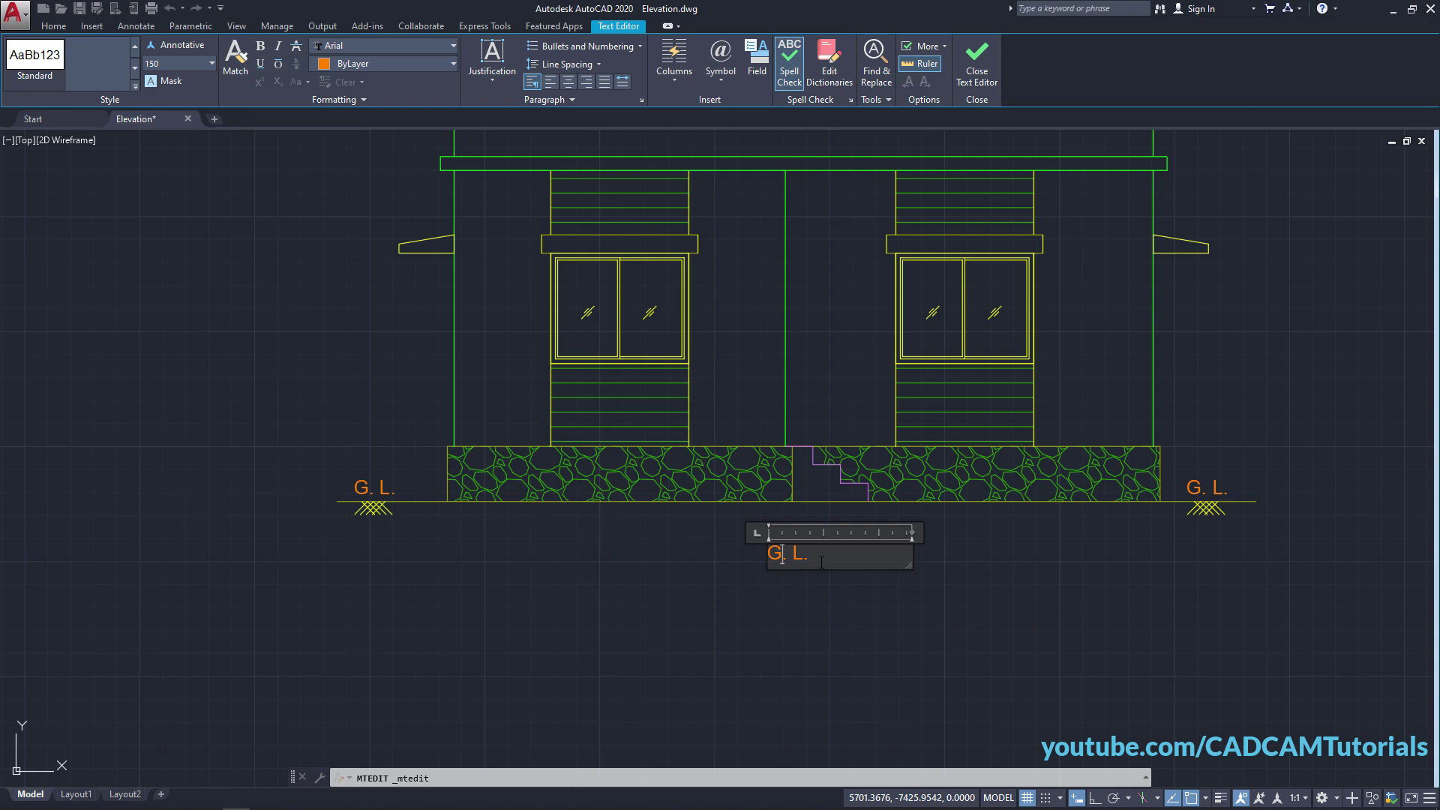
{"action": "type", "text": "FRONT ELEVATION"}
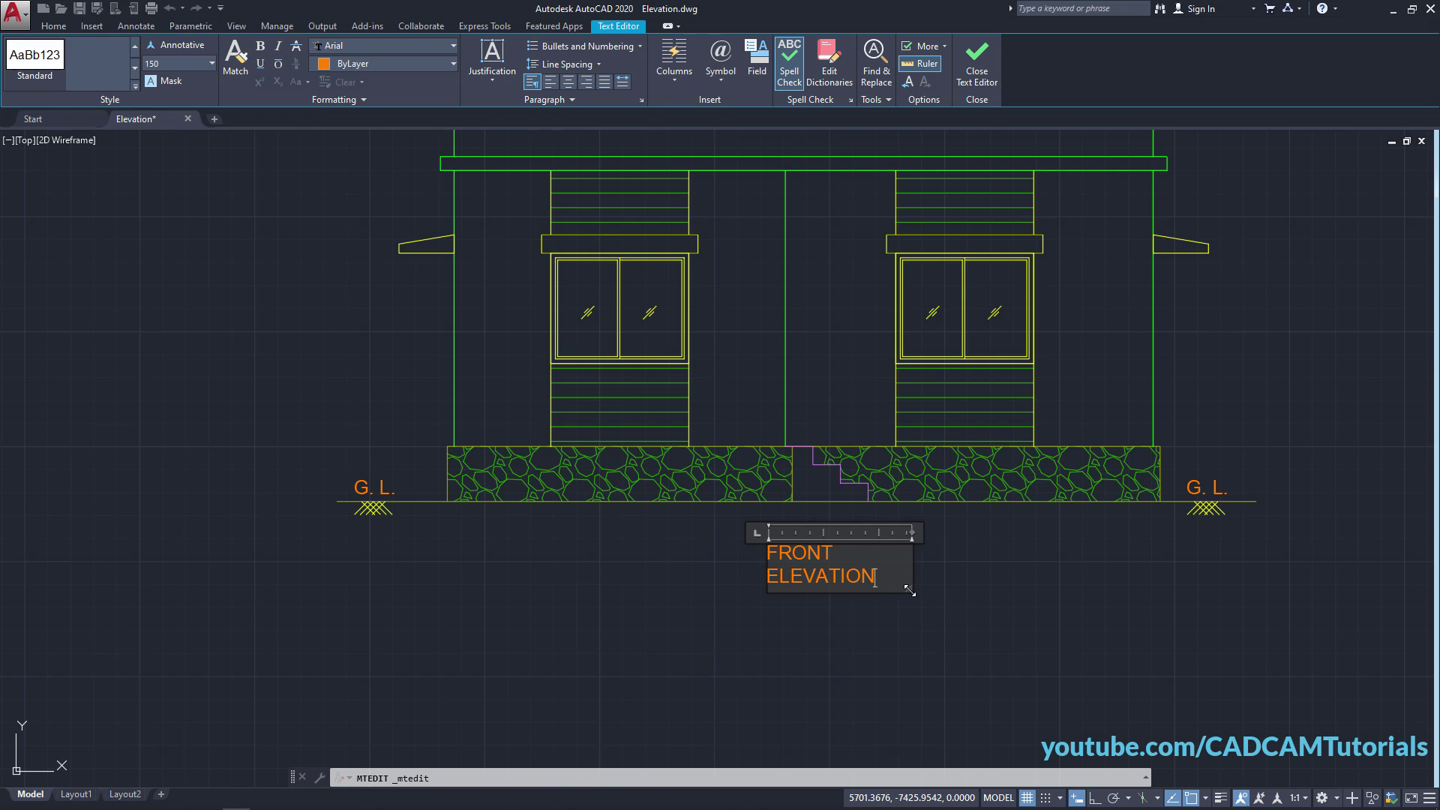
{"action": "left_click_drag", "start_coordinate": [910, 591], "coordinate": [1217, 640]}
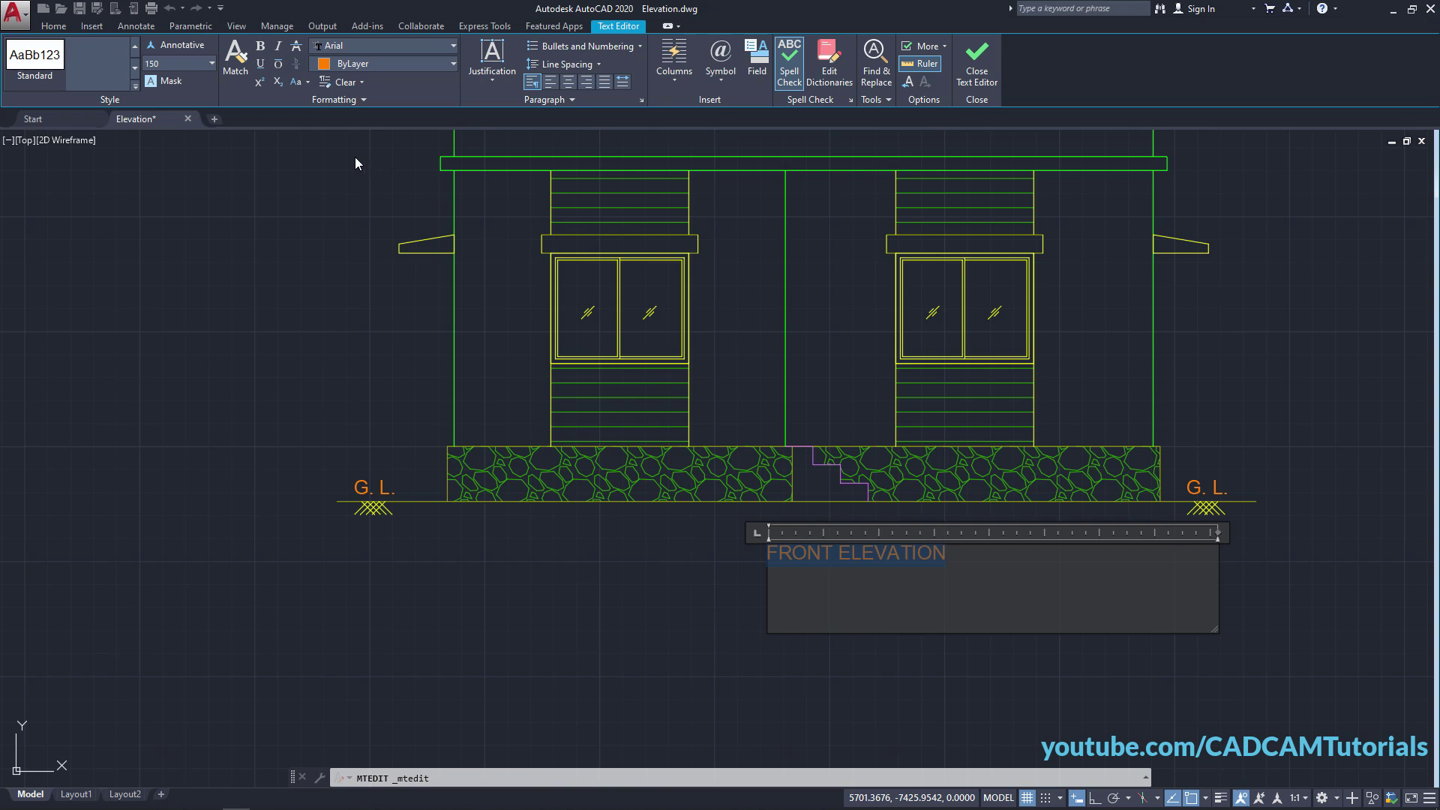
Format the FRONT ELEVATION title as bold, underlined Arial Black with a text height of 250.
{"action": "left_click", "coordinate": [455, 47]}
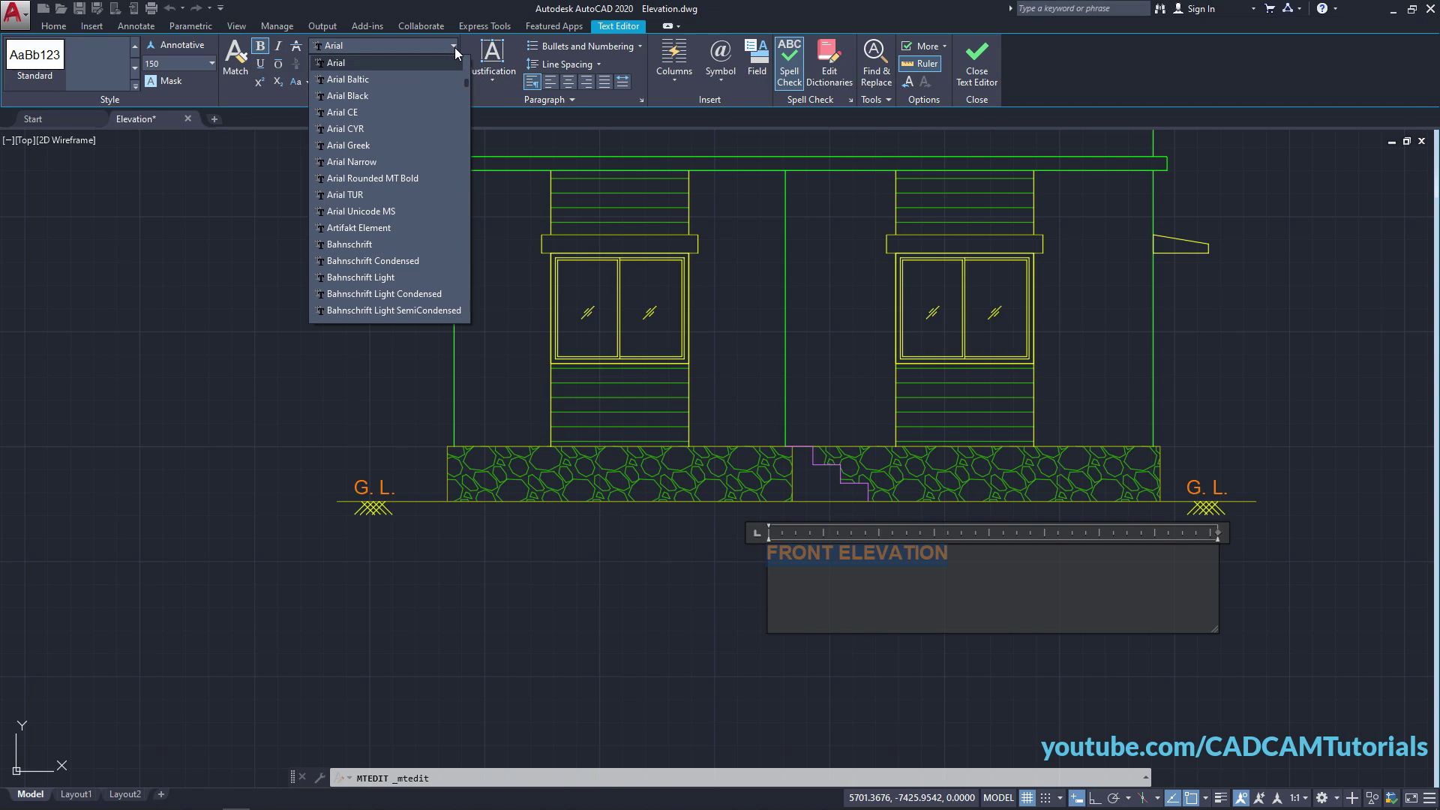
{"action": "left_click", "coordinate": [366, 96]}
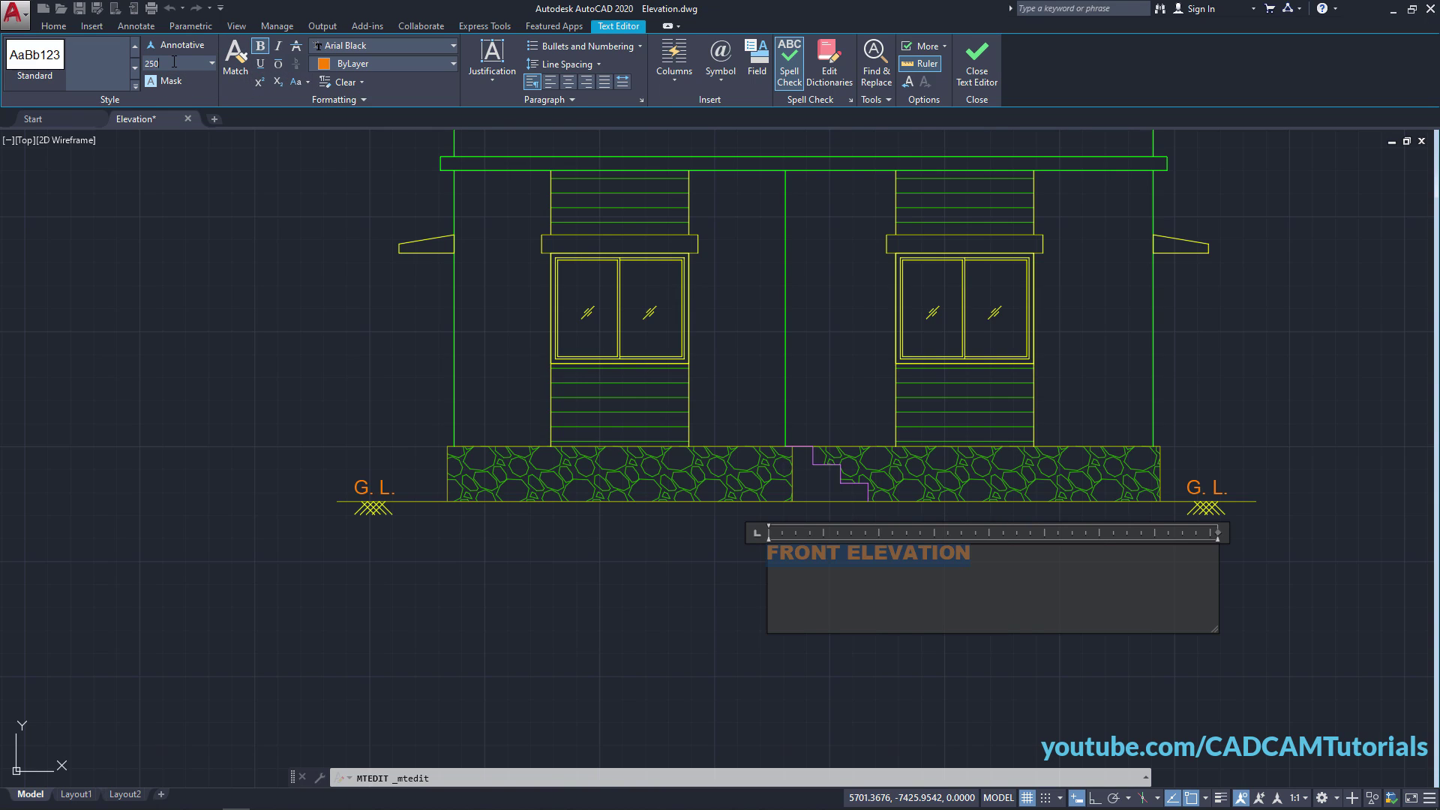
{"action": "left_click", "coordinate": [174, 62]}
{"action": "type", "text": "250"}
{"action": "key", "text": "Return"}
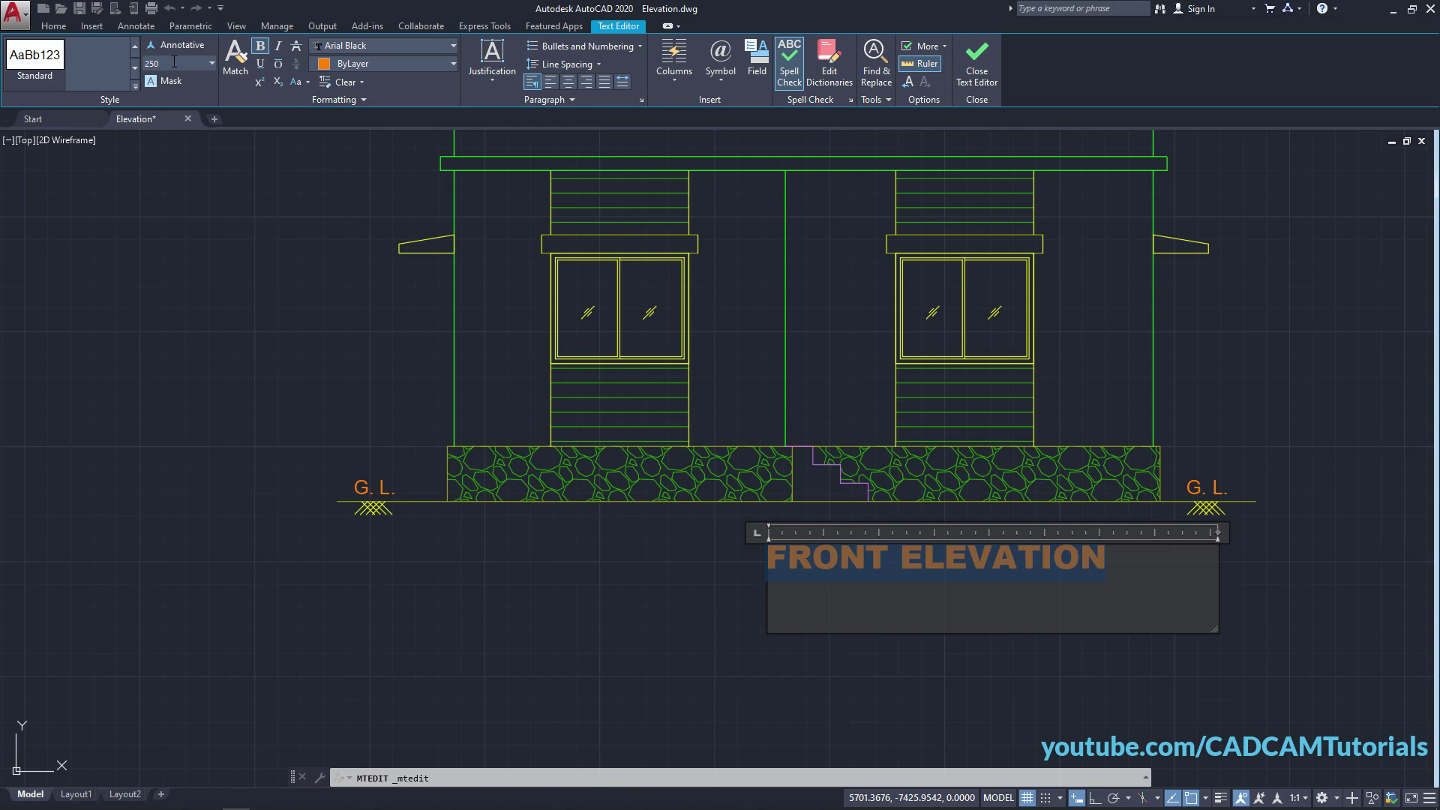
{"action": "left_click", "coordinate": [261, 65]}
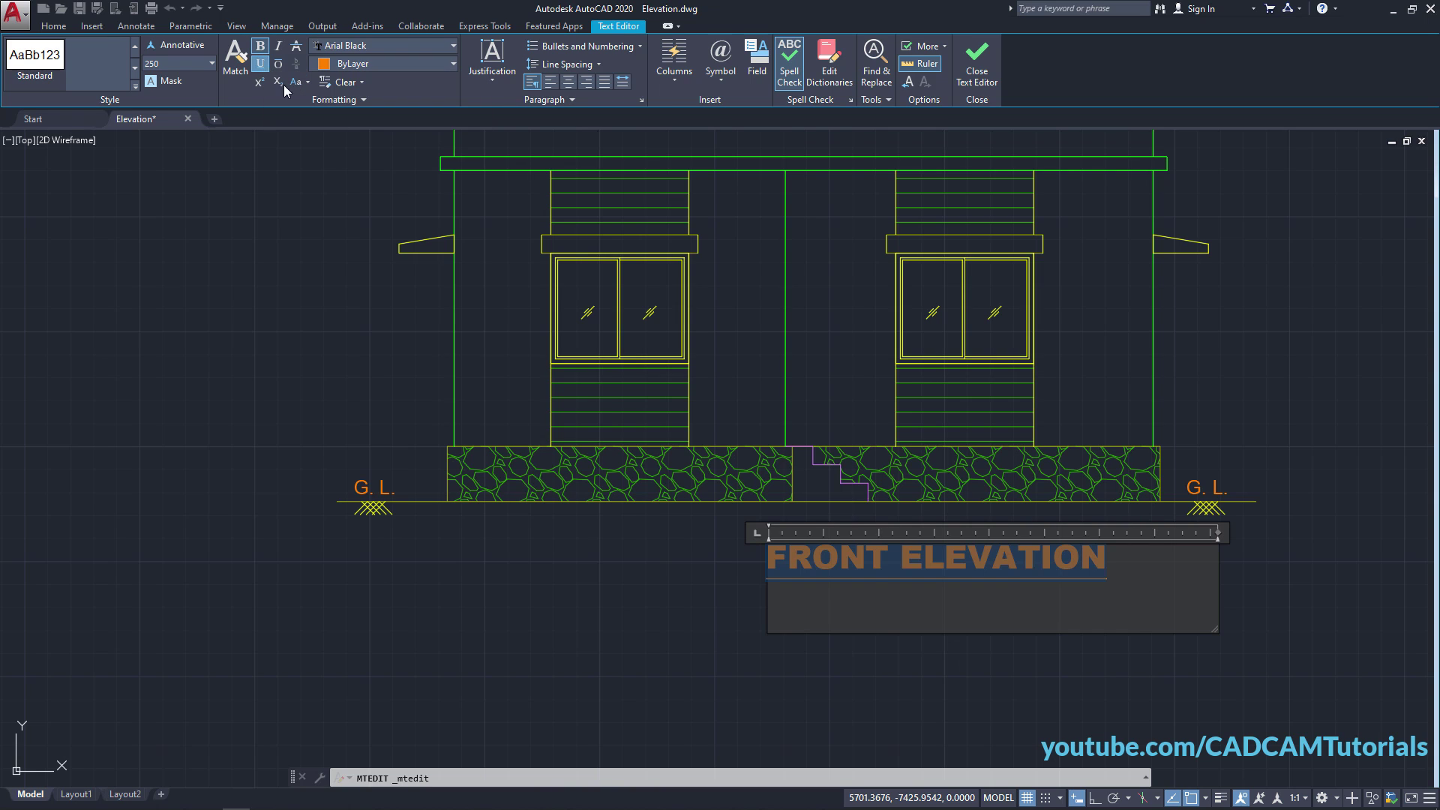
Finish editing the FRONT ELEVATION title and move it to be centred just beneath the elevation's ground line.
{"action": "left_click", "coordinate": [1111, 700]}
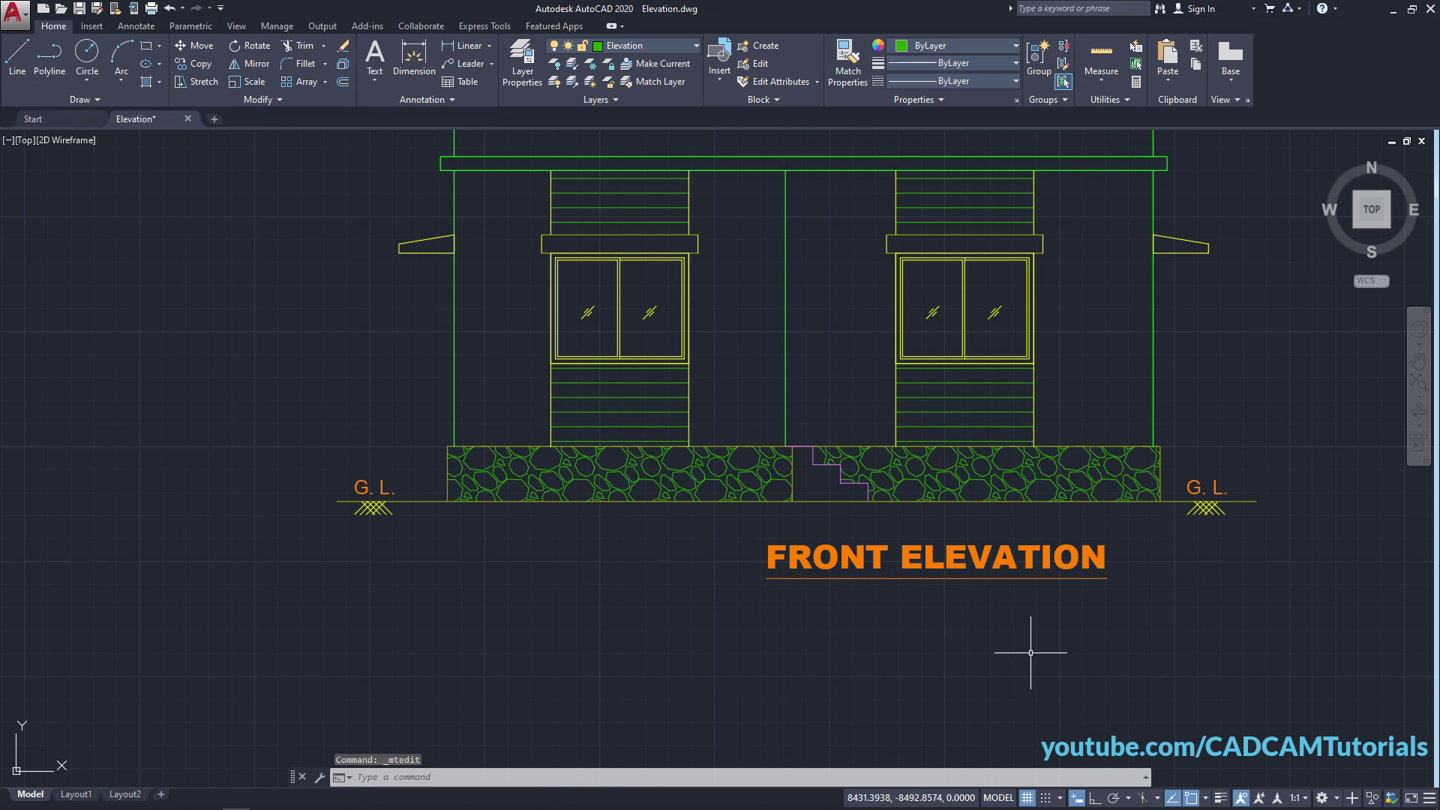
{"action": "type", "text": "M"}
{"action": "key", "text": "Return"}
{"action": "left_click", "coordinate": [964, 575]}
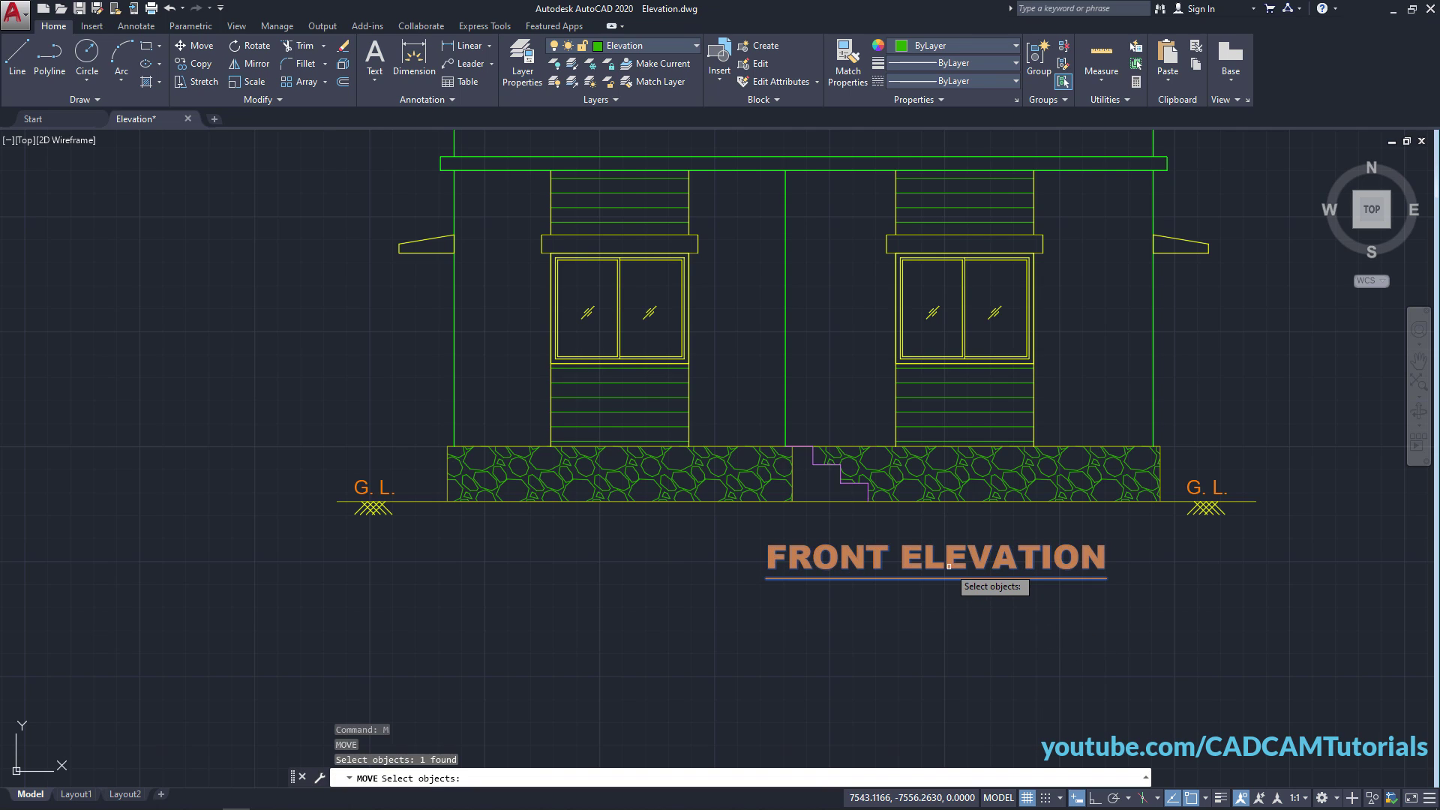
{"action": "key", "text": "Return"}
{"action": "left_click", "coordinate": [986, 670]}
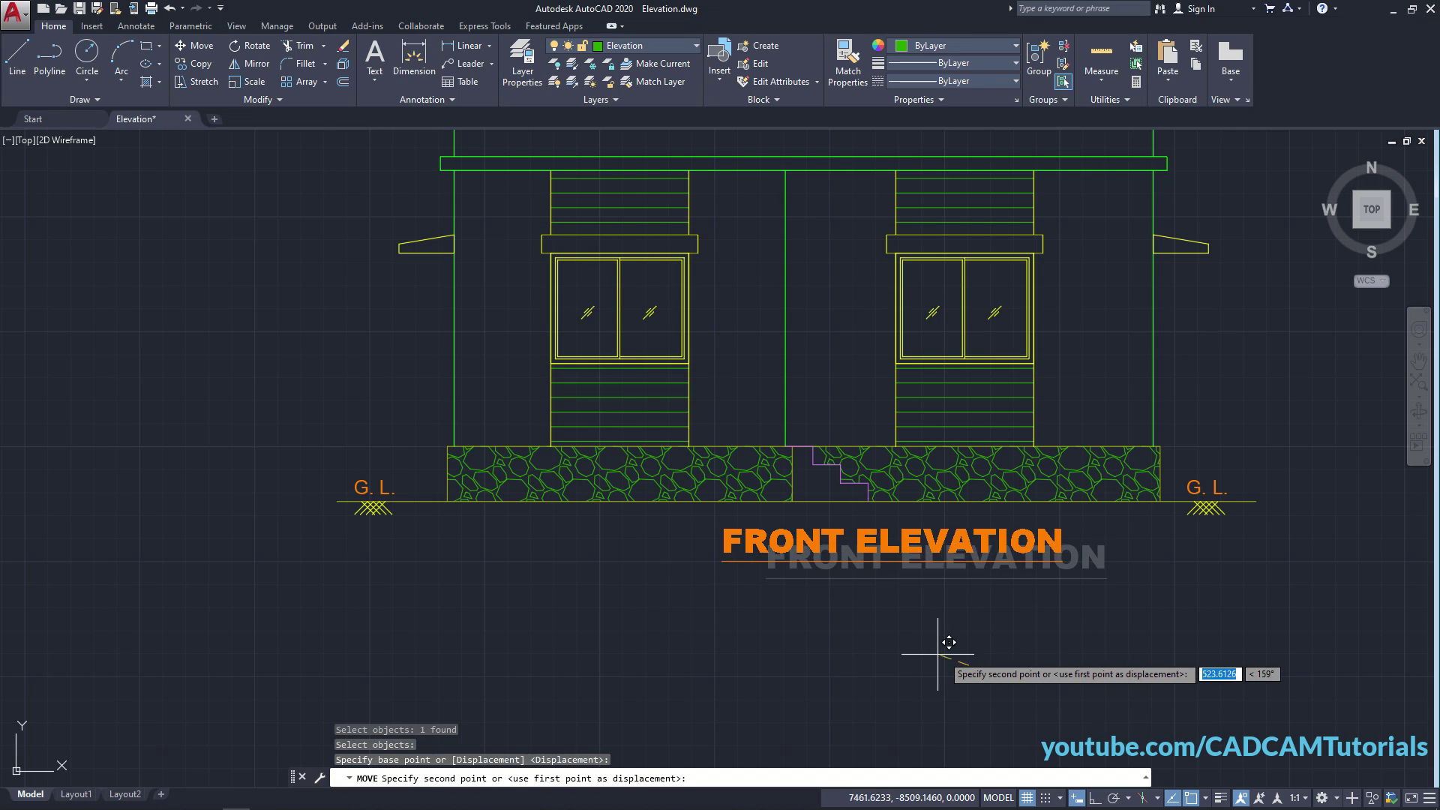
{"action": "left_click", "coordinate": [852, 653]}
{"action": "scroll", "coordinate": [622, 553], "scroll_direction": "down", "scroll_amount": 4}
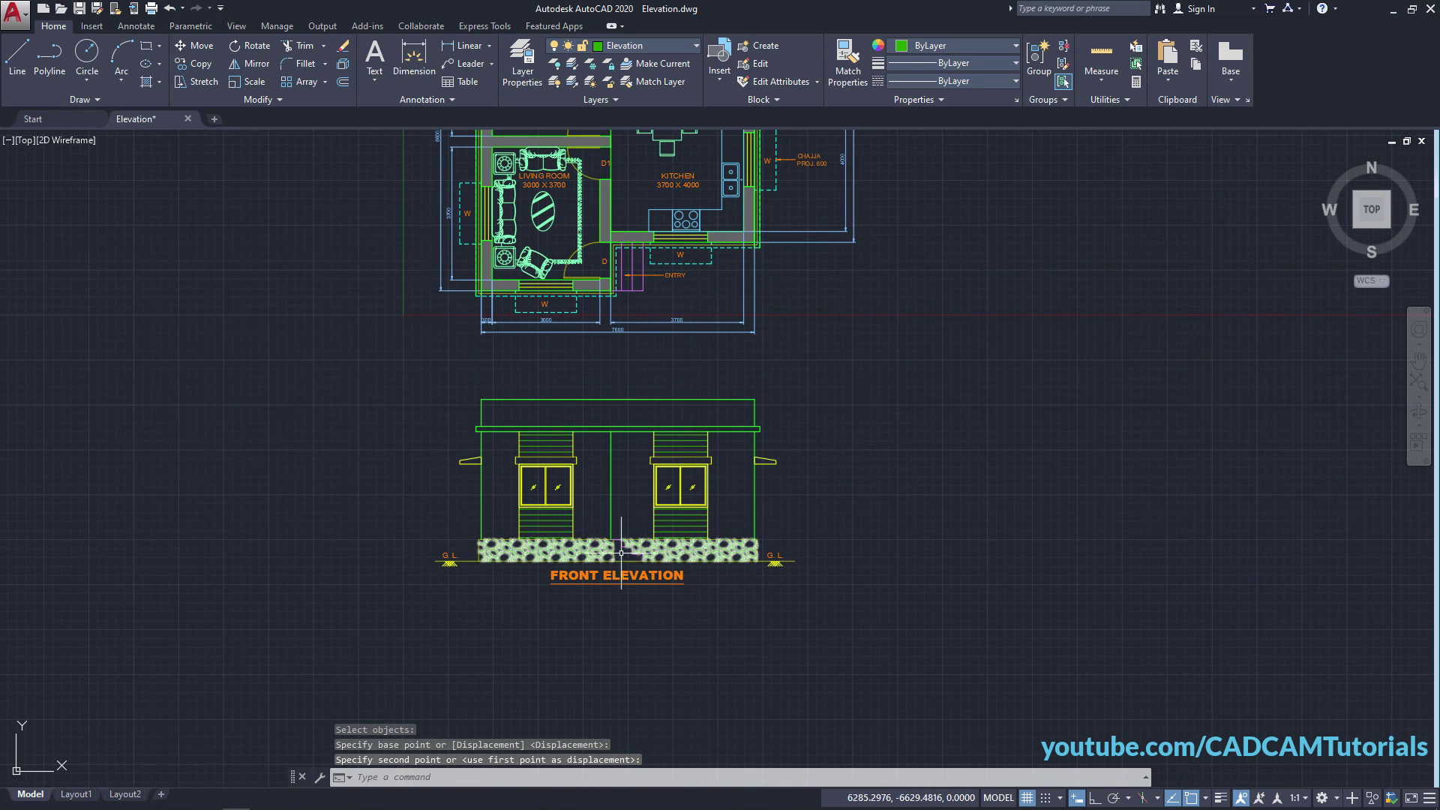
Copy the FRONT ELEVATION title straight up to just below the floor plan's overall width dimension.
{"action": "scroll", "coordinate": [517, 421], "scroll_direction": "up", "scroll_amount": 2}
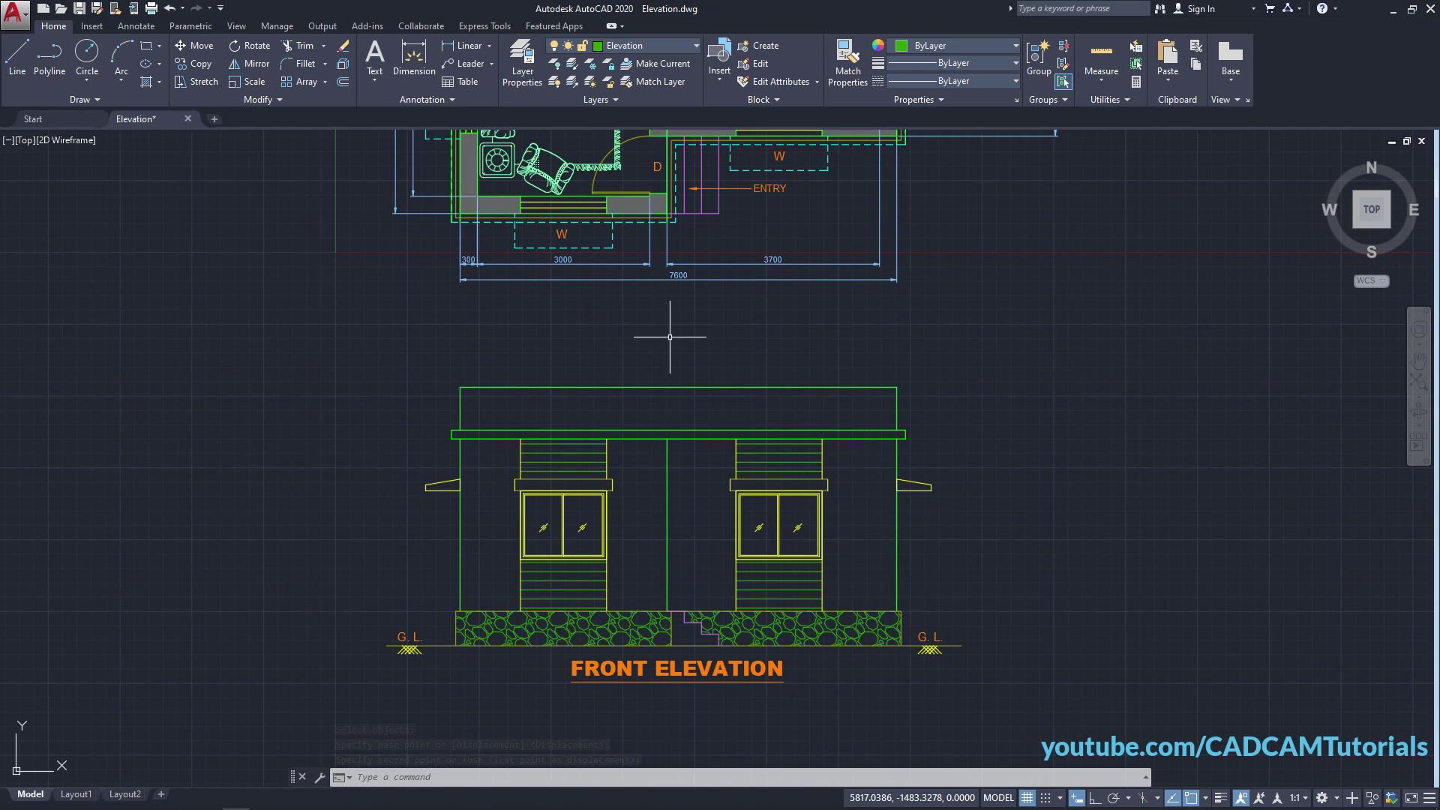
{"action": "type", "text": "CO"}
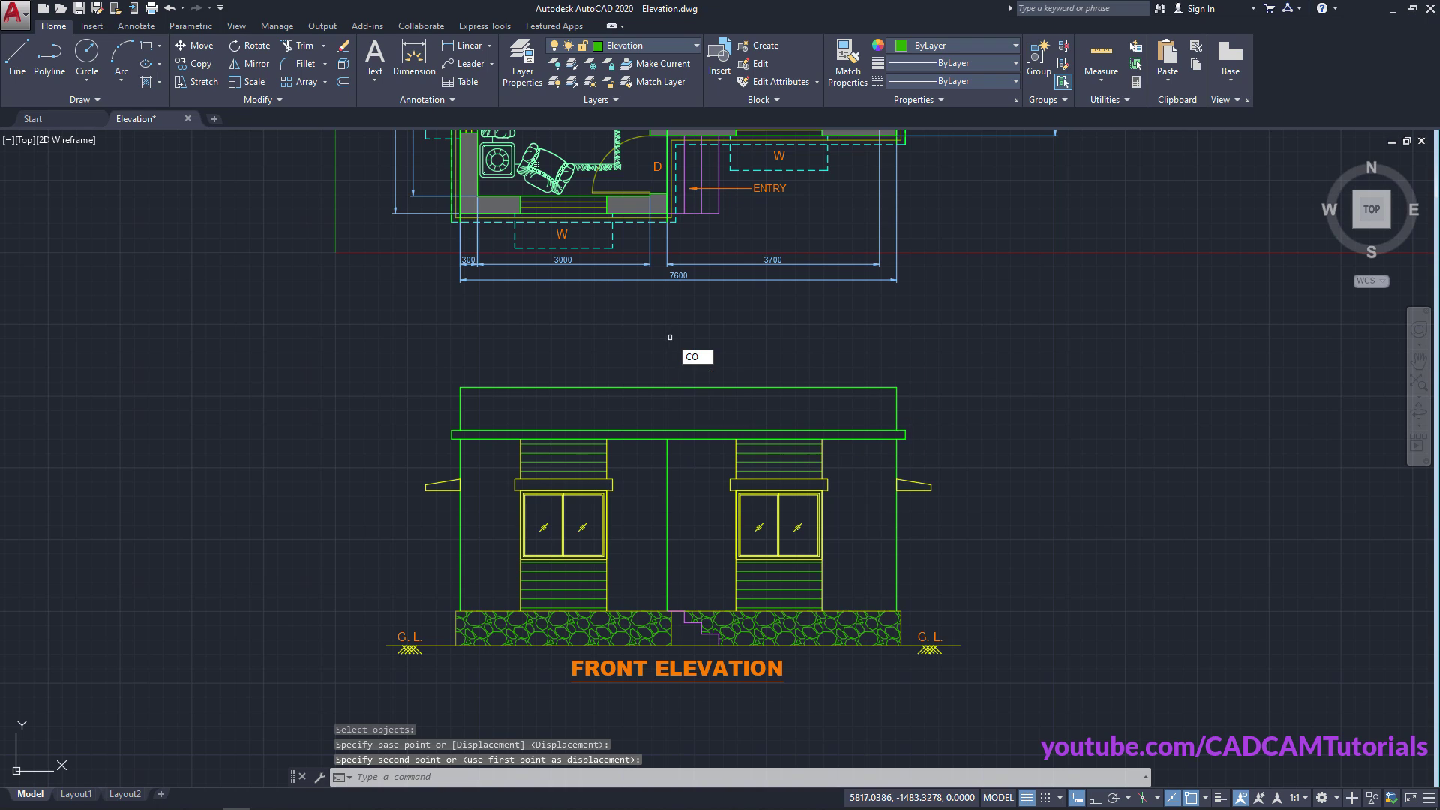
{"action": "key", "text": "Return"}
{"action": "left_click", "coordinate": [683, 671]}
{"action": "key", "text": "Return"}
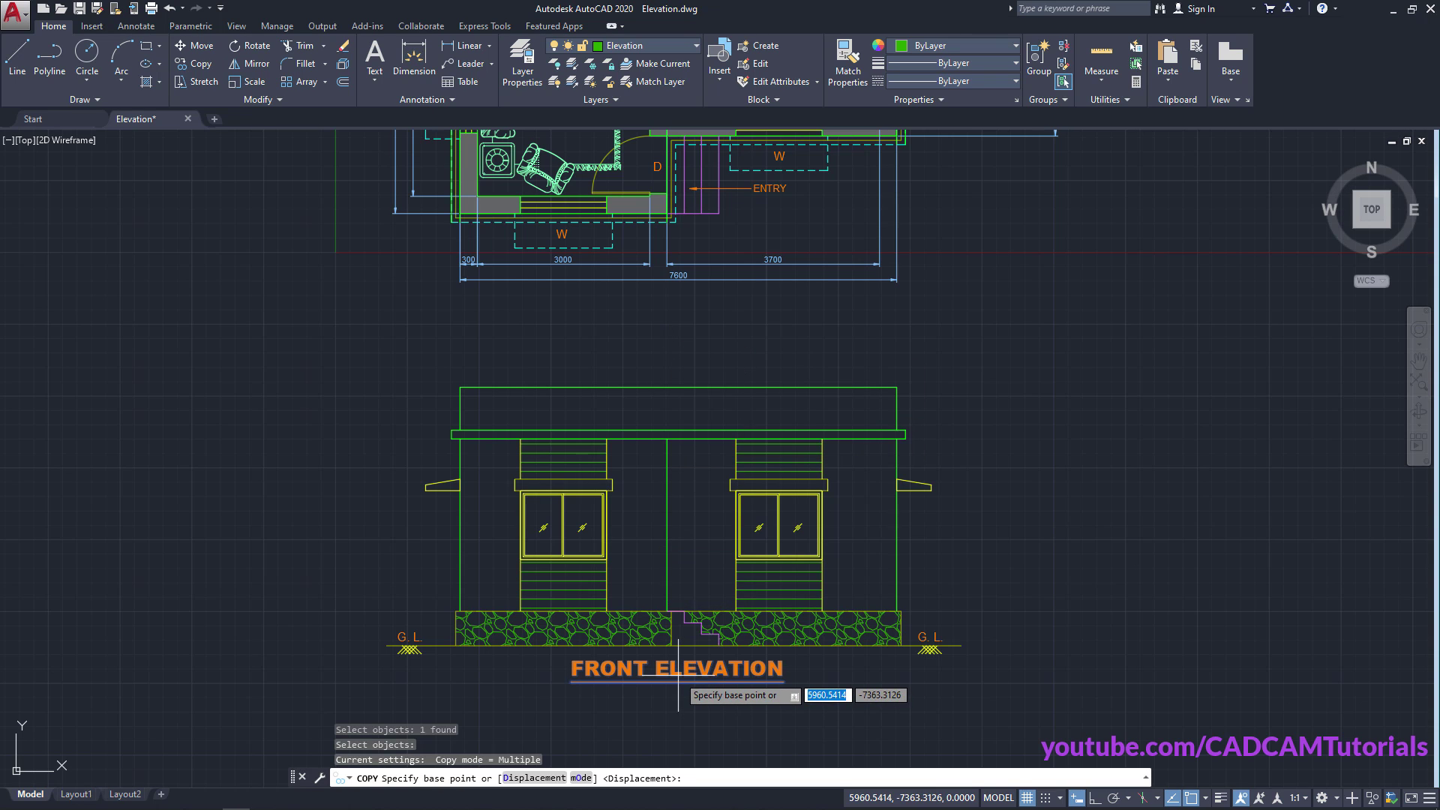
{"action": "left_click", "coordinate": [678, 669]}
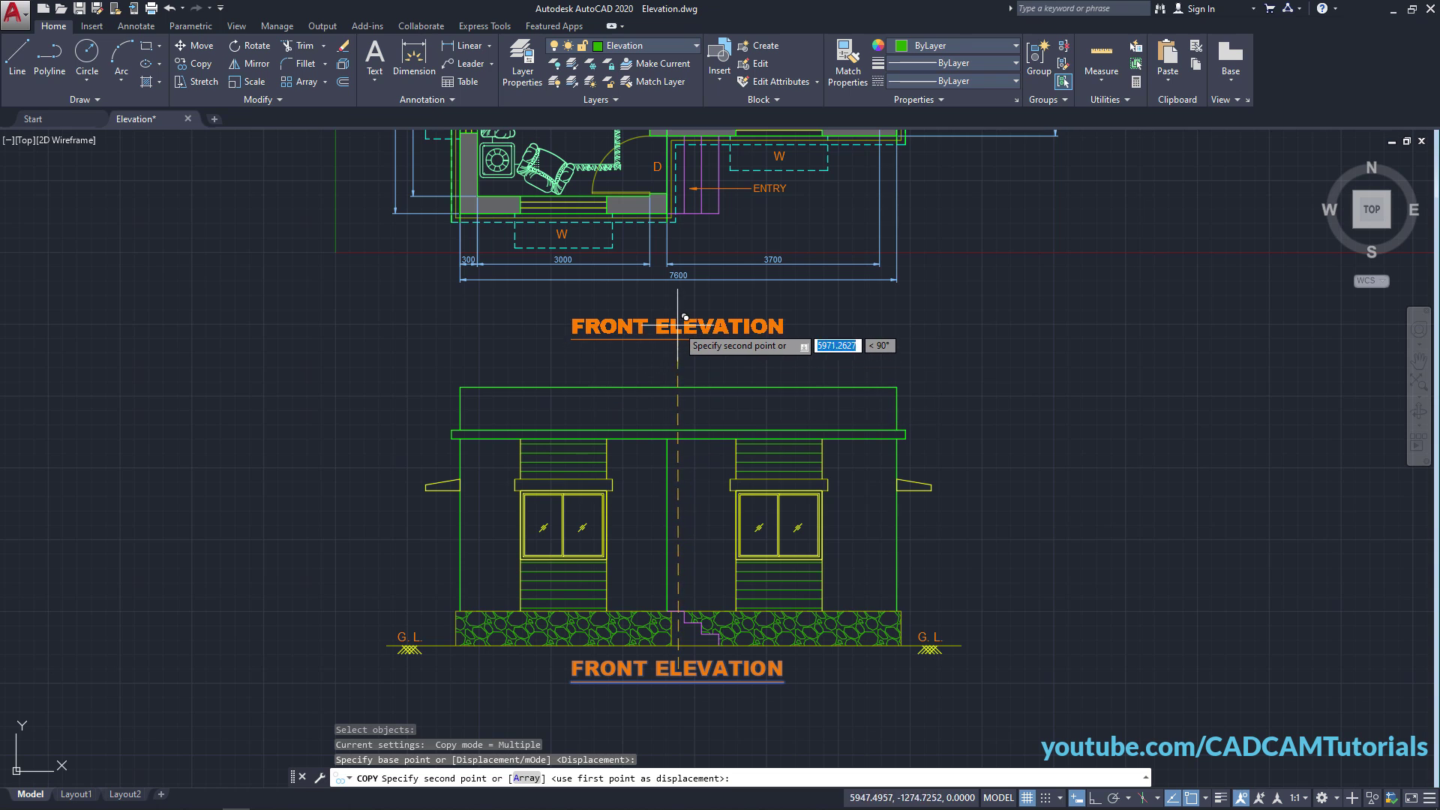
{"action": "left_click", "coordinate": [700, 293]}
{"action": "key", "text": "Return"}
Change the copied title below the floor plan to "PLAN".
{"action": "scroll", "coordinate": [673, 307], "scroll_direction": "up", "scroll_amount": 4}
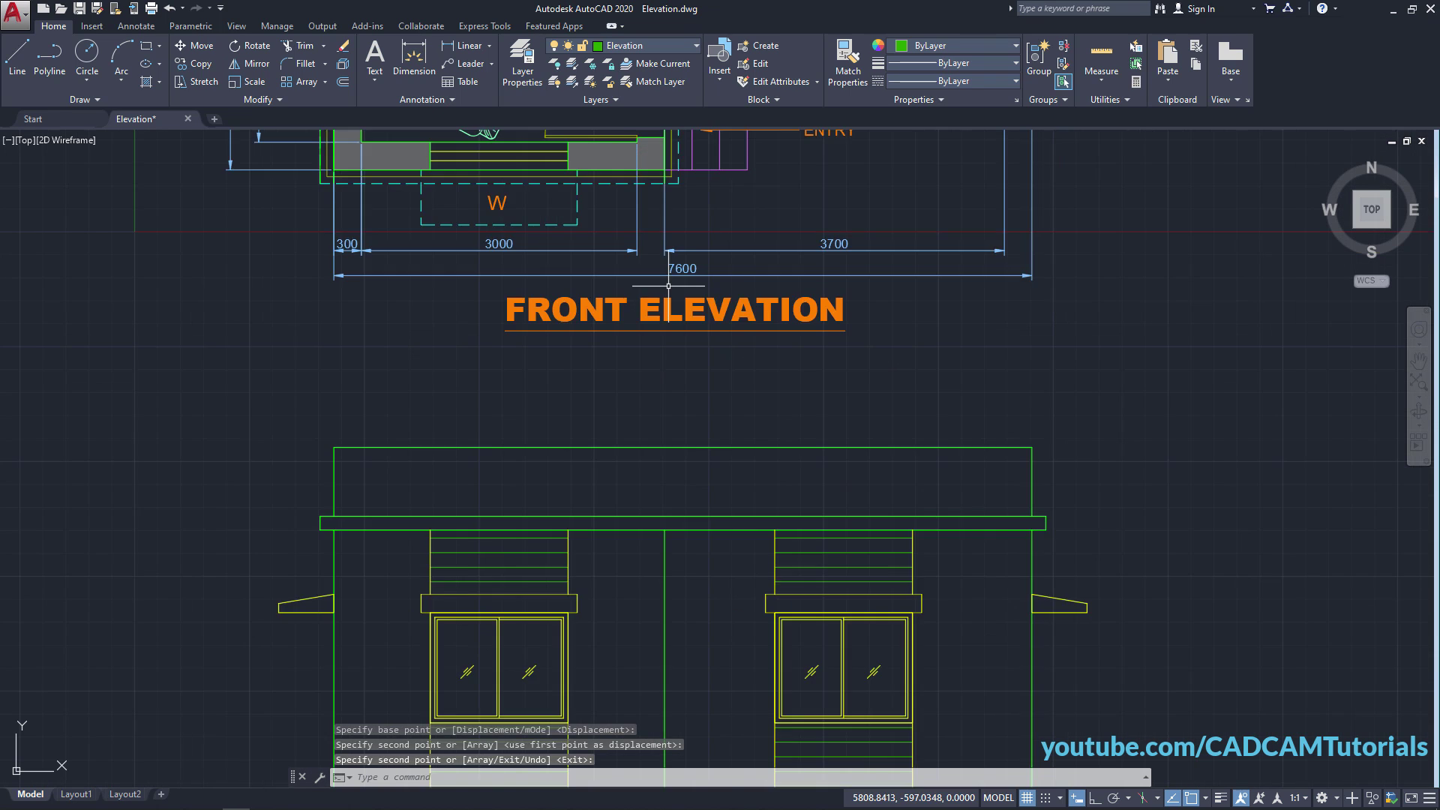
{"action": "double_click", "coordinate": [669, 342]}
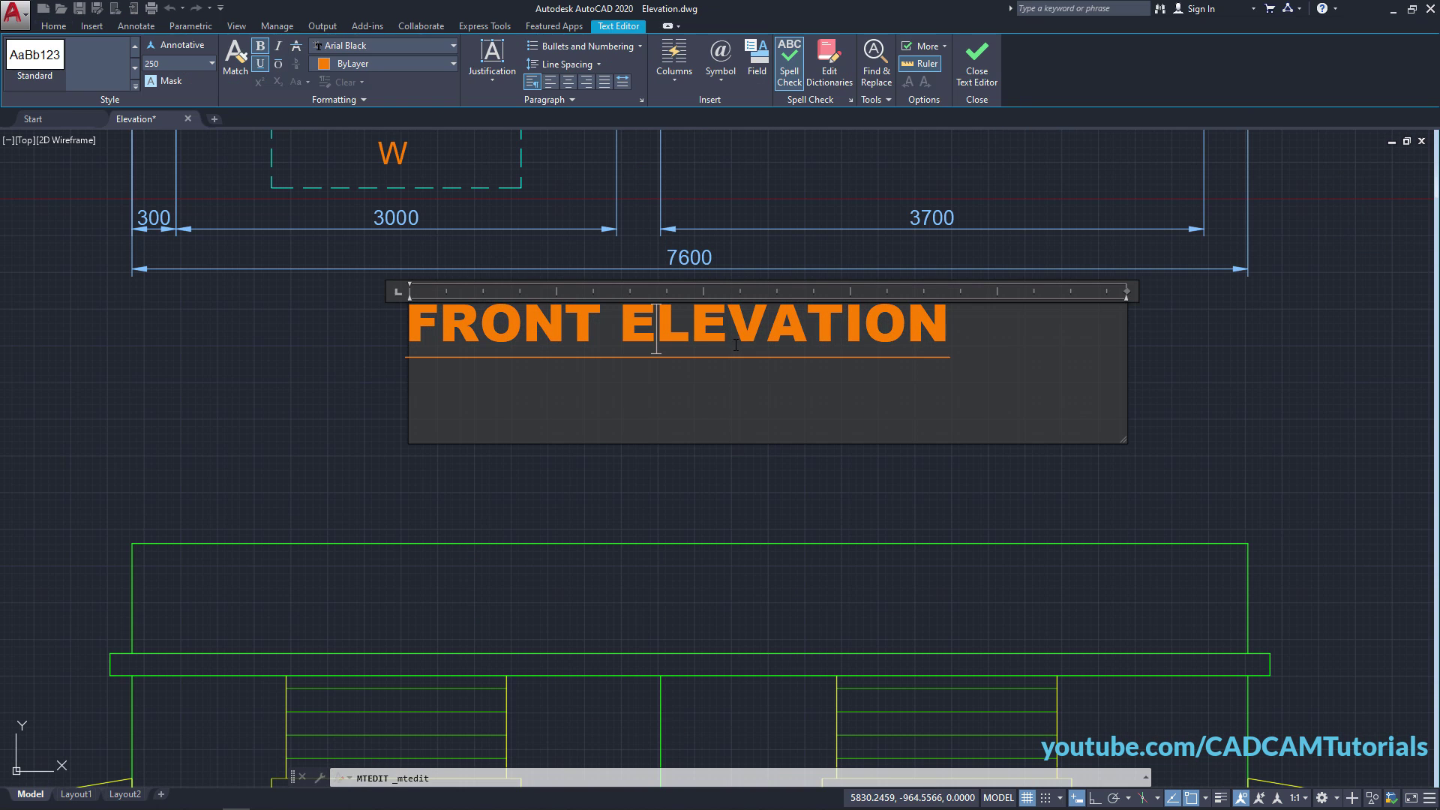
{"action": "left_click_drag", "start_coordinate": [955, 332], "coordinate": [297, 331]}
{"action": "key", "text": "Delete"}
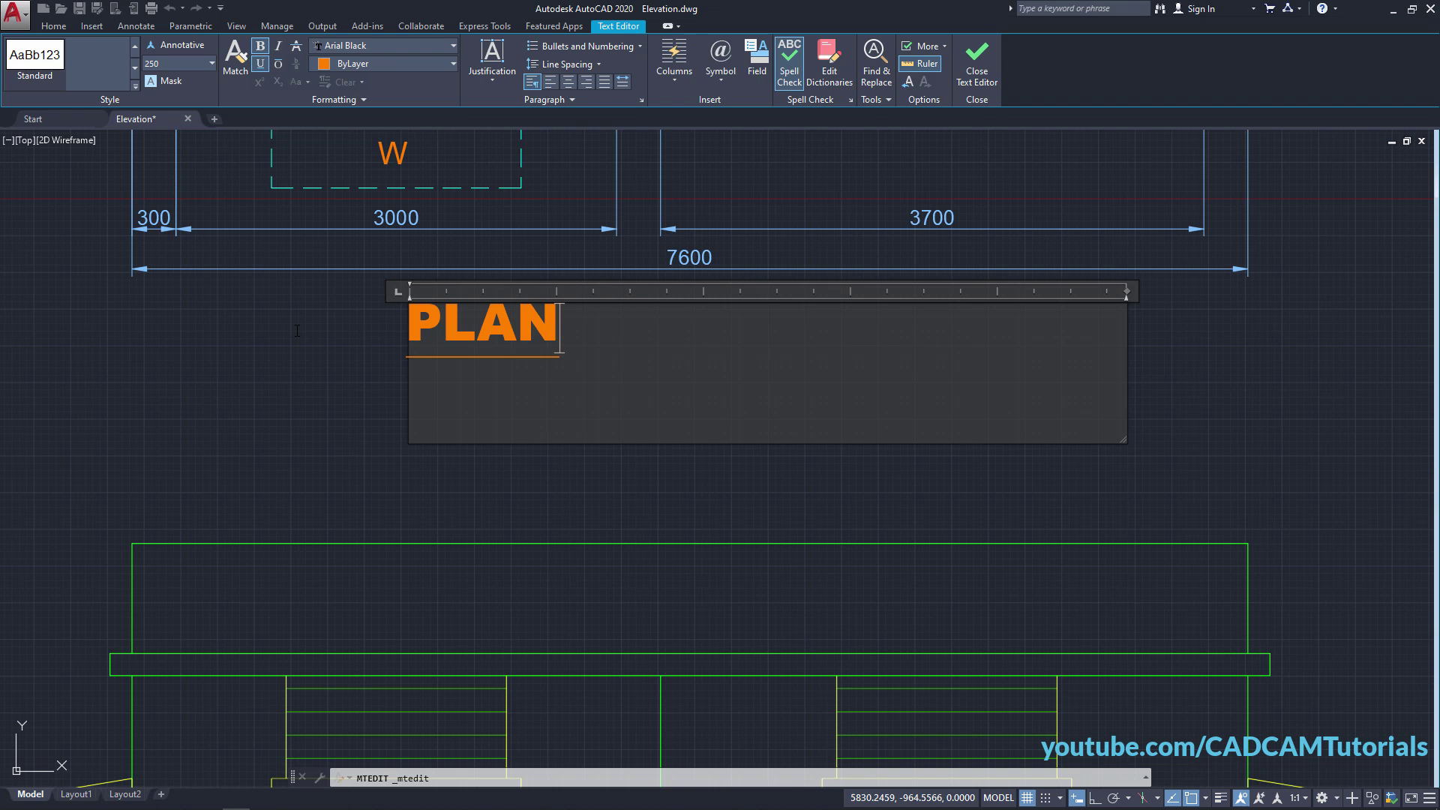
{"action": "left_click", "coordinate": [348, 459]}
Move the PLAN title to be centred beneath the floor plan.
{"action": "scroll", "coordinate": [734, 425], "scroll_direction": "down", "scroll_amount": 6}
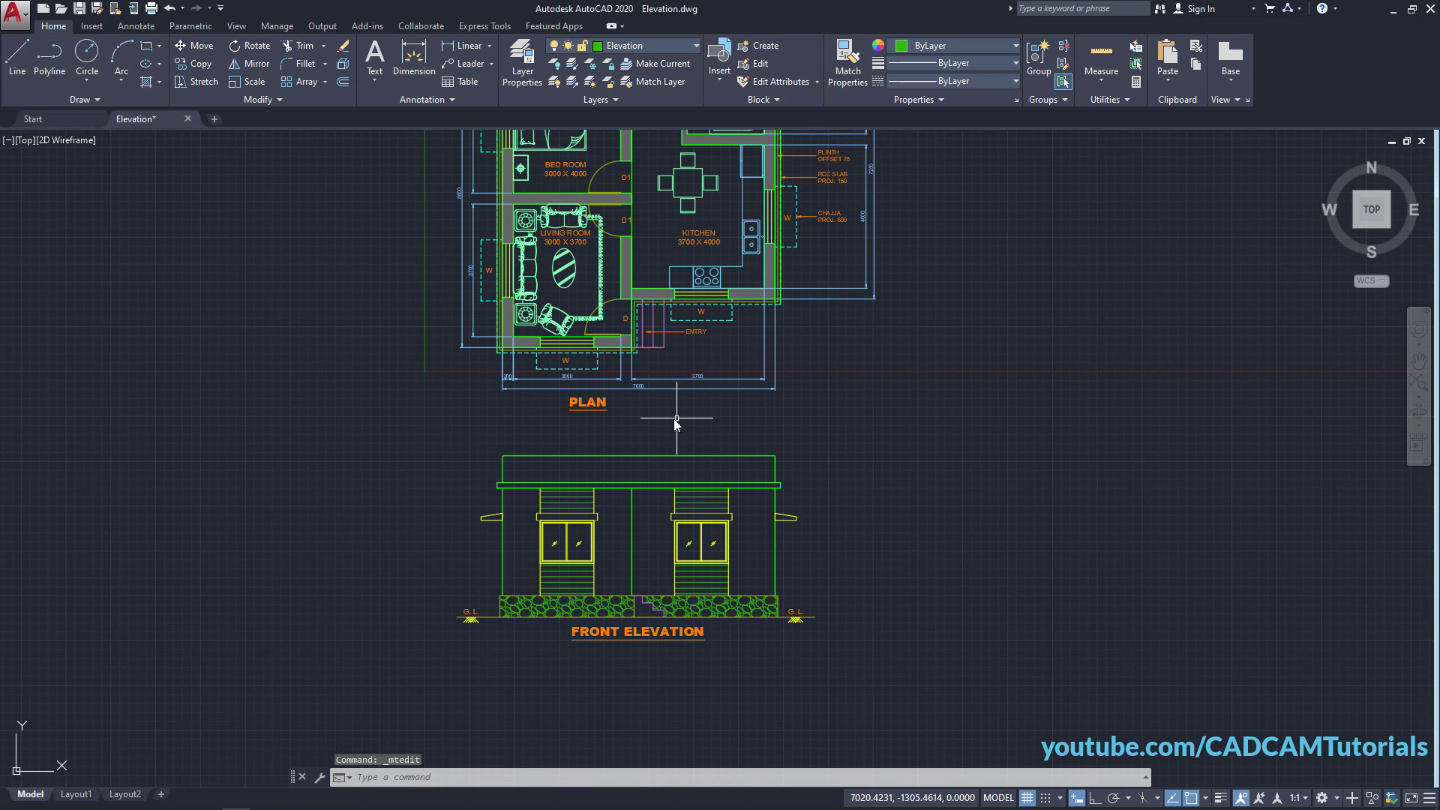
{"action": "type", "text": "m"}
{"action": "key", "text": "Return"}
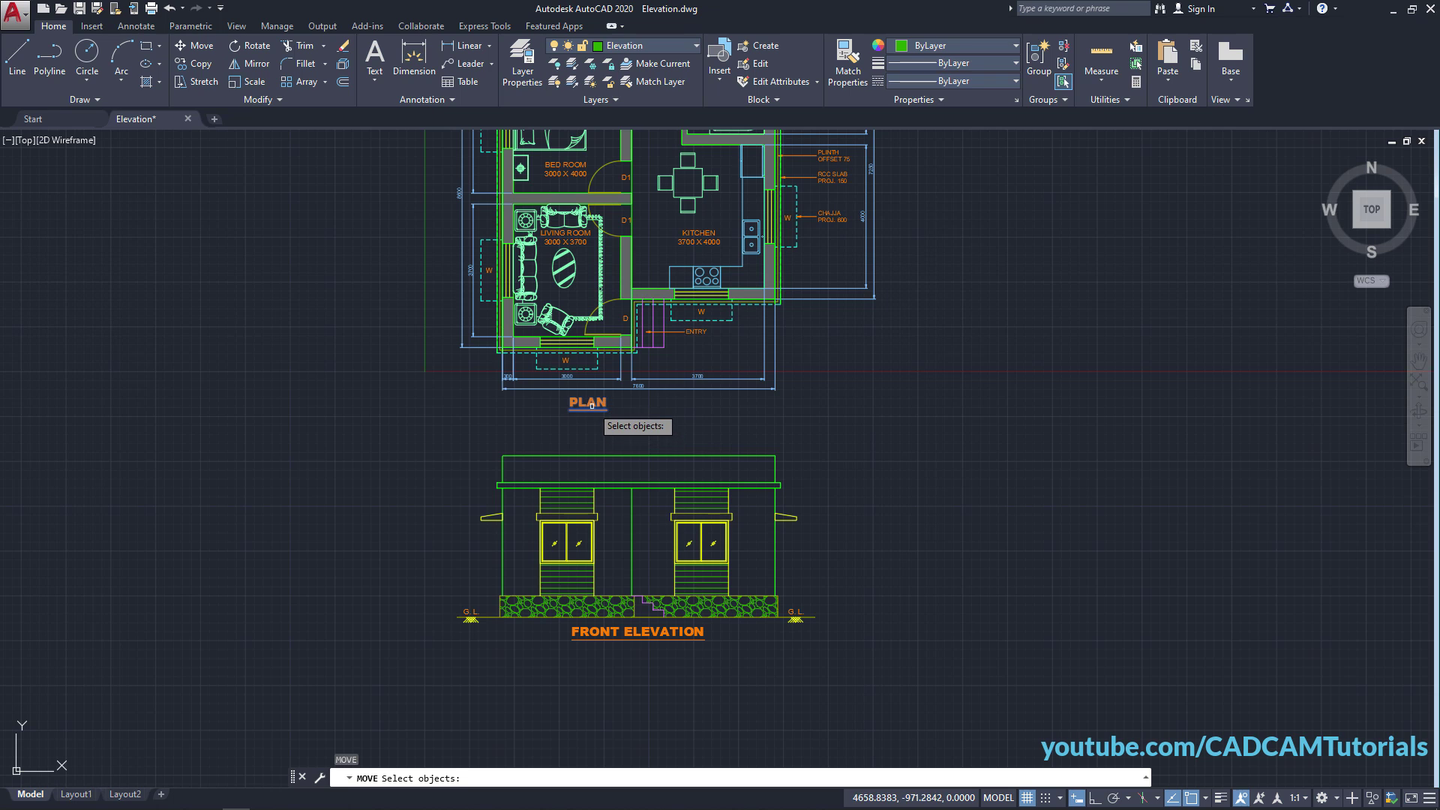
{"action": "left_click", "coordinate": [591, 405]}
{"action": "key", "text": "Return"}
{"action": "left_click", "coordinate": [592, 425]}
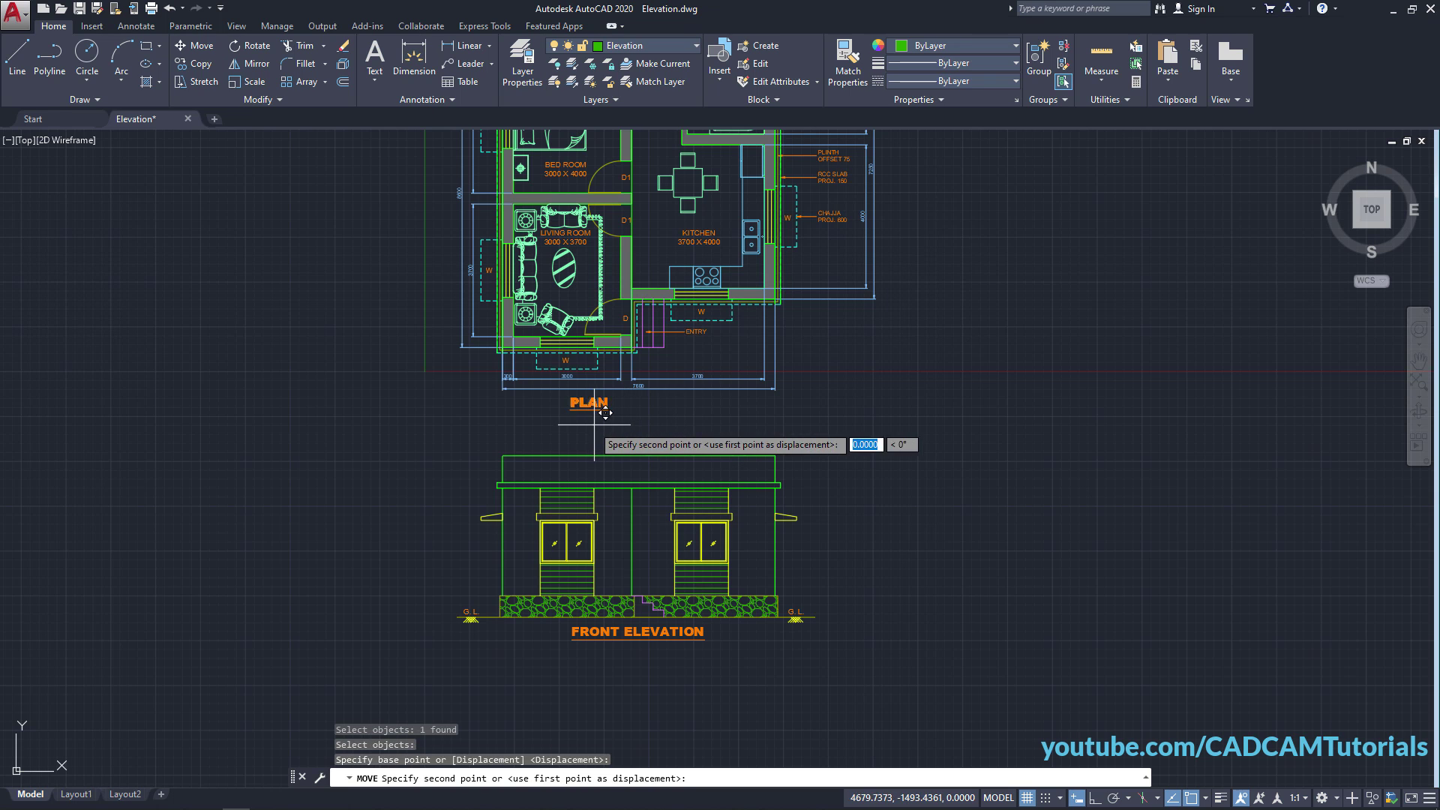
{"action": "left_click", "coordinate": [658, 415]}
Erase the five vertical projection lines extending above the floor plan.
{"action": "scroll", "coordinate": [862, 421], "scroll_direction": "down", "scroll_amount": 4}
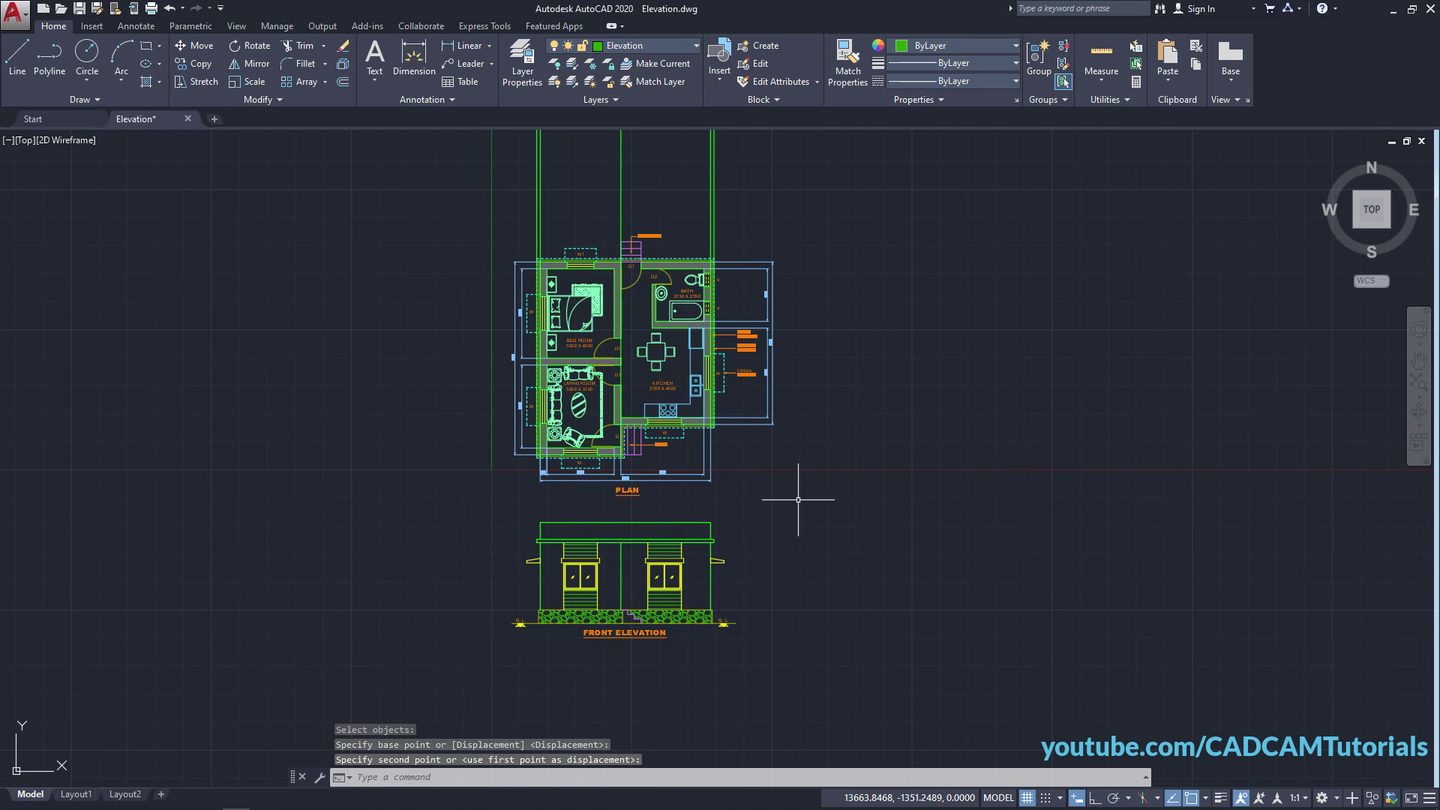
{"action": "middle_click_drag", "start_coordinate": [764, 457], "coordinate": [790, 486]}
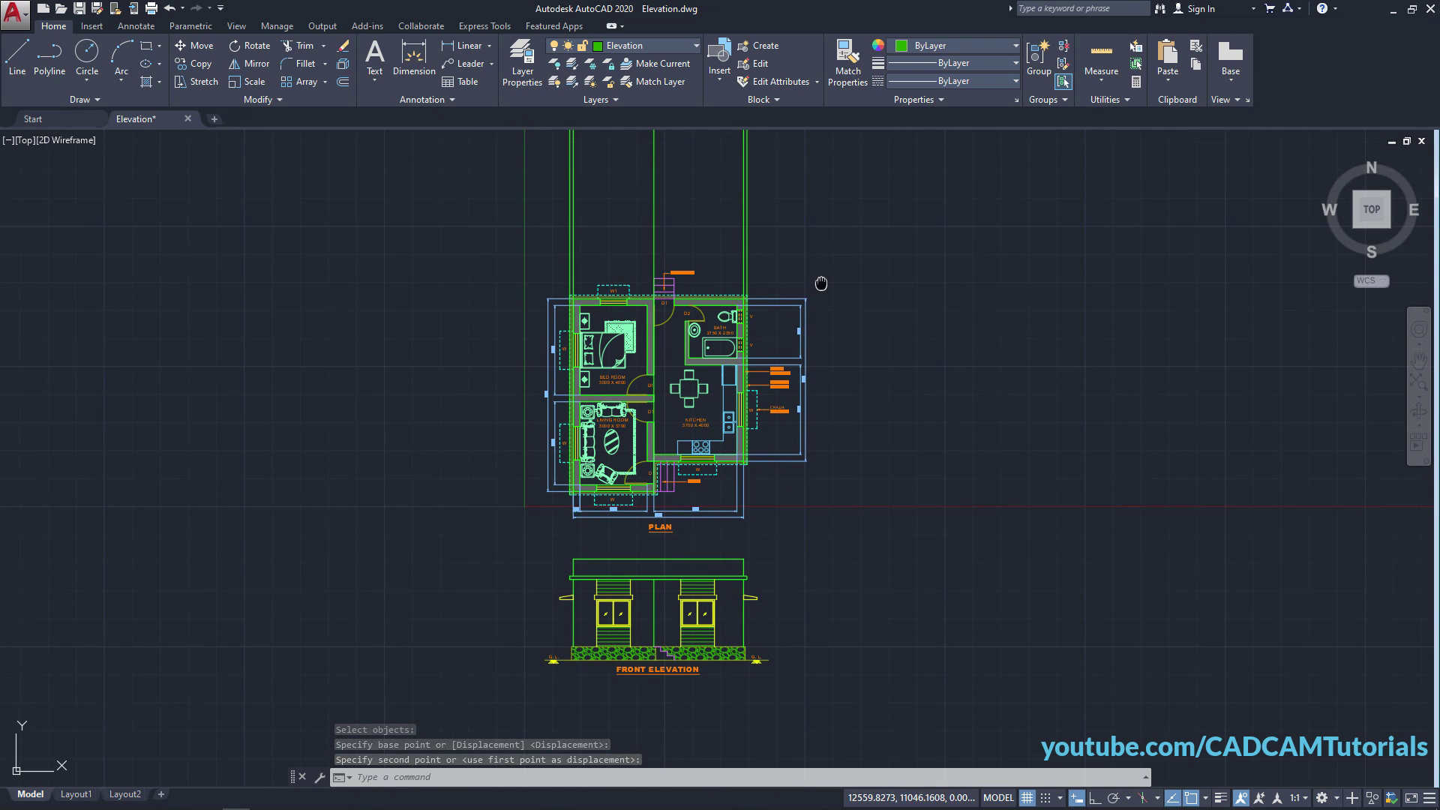
{"action": "middle_click_drag", "start_coordinate": [755, 158], "coordinate": [845, 260]}
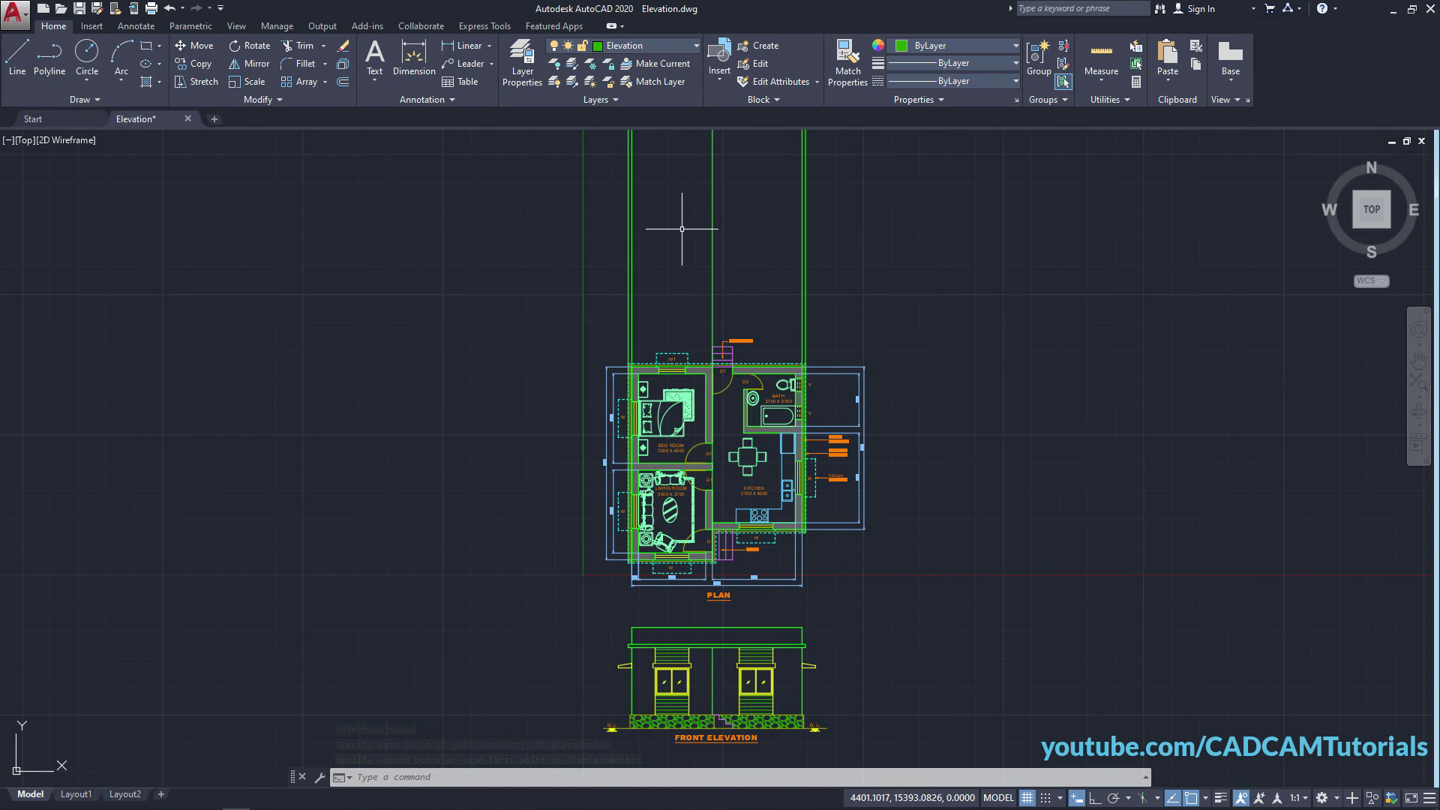
{"action": "key", "text": "Return"}
{"action": "left_click", "coordinate": [846, 223]}
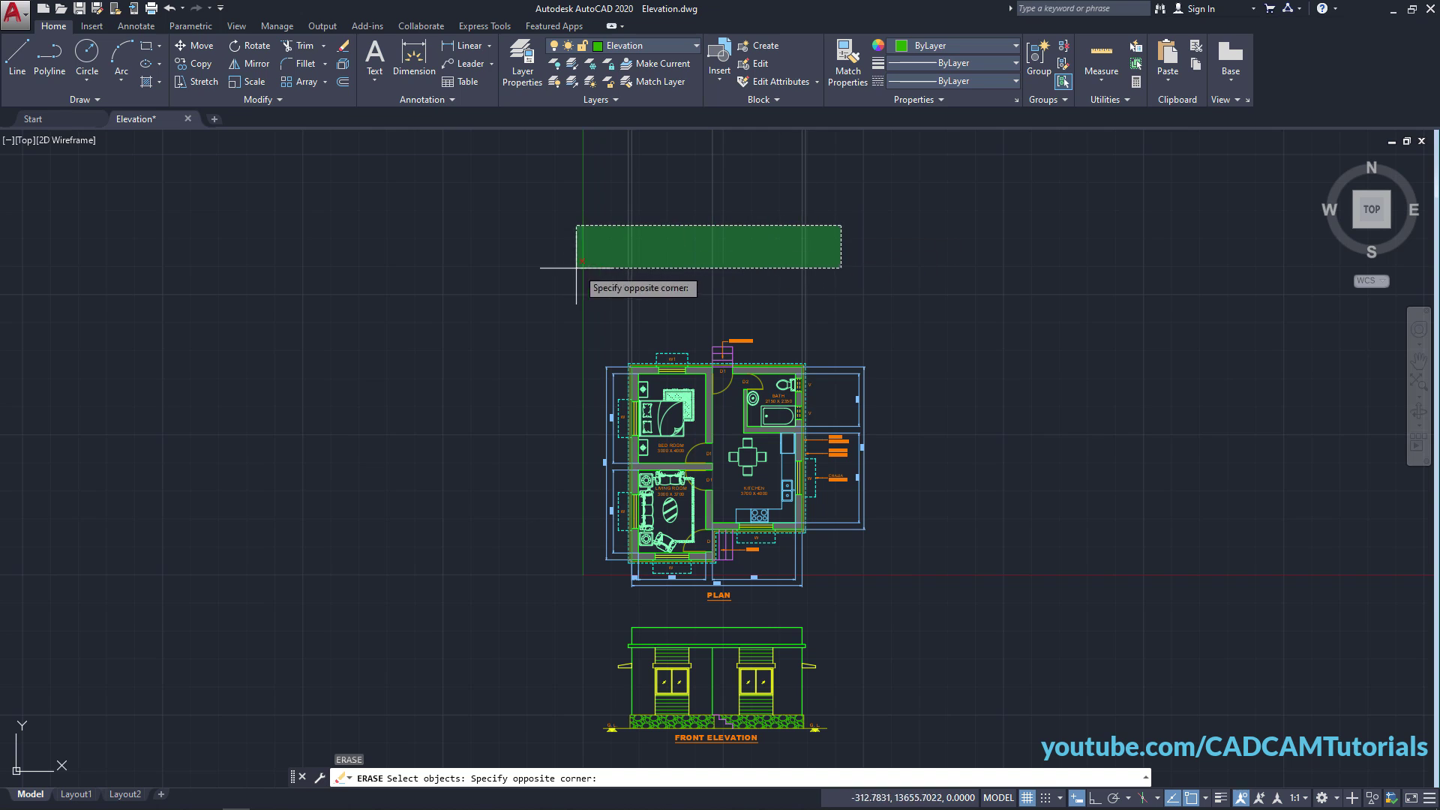
{"action": "left_click", "coordinate": [540, 275]}
{"action": "key", "text": "Return"}
Move the whole front elevation with its title and ground level marks straight up above the floor plan, with Ortho on.
{"action": "mouse_move", "coordinate": [583, 333]}
{"action": "middle_mouse_down"}
{"action": "mouse_move", "coordinate": [547, 267]}
{"action": "mouse_move", "coordinate": [512, 250]}
{"action": "middle_mouse_up"}
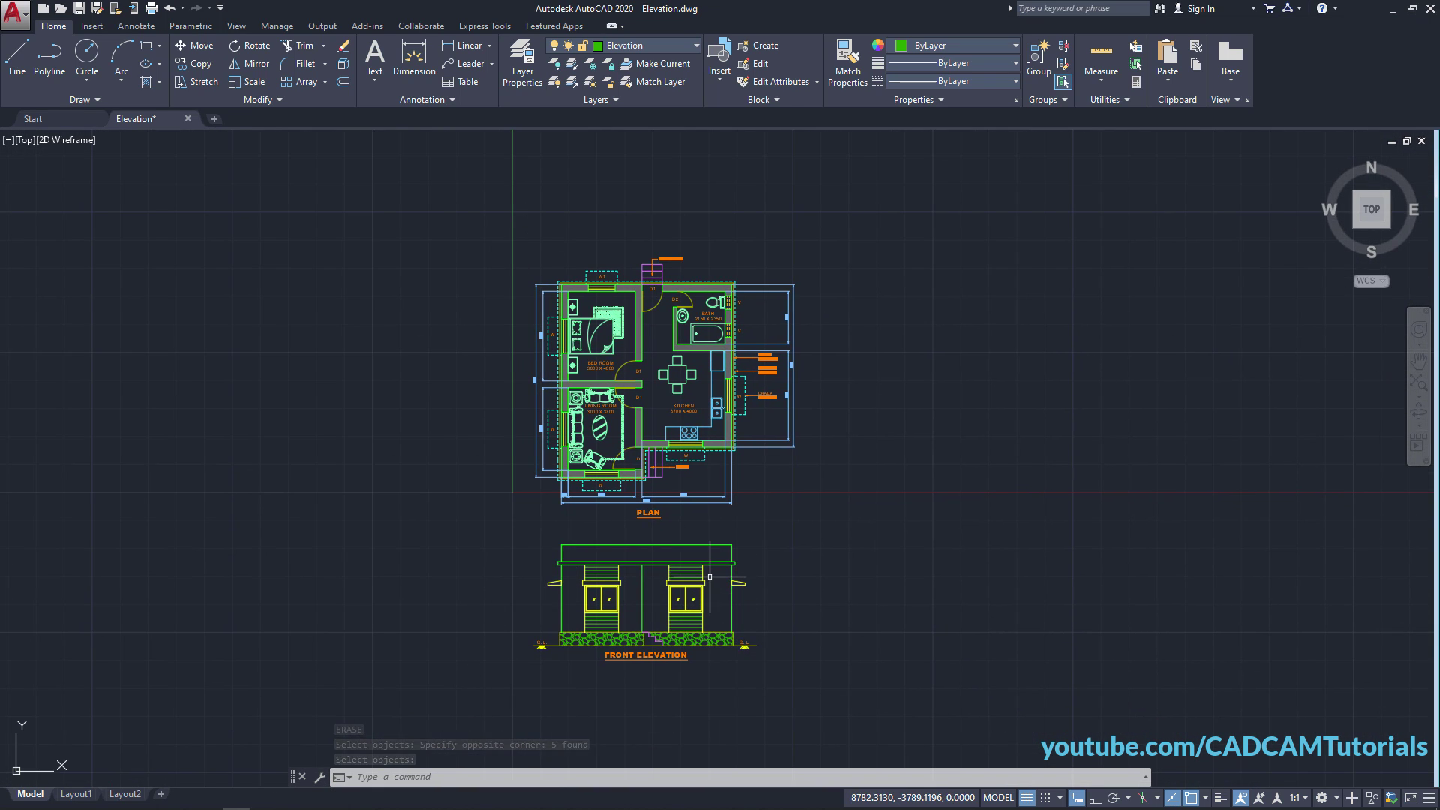
{"action": "type", "text": "M"}
{"action": "key", "text": "Return"}
{"action": "left_click", "coordinate": [802, 527]}
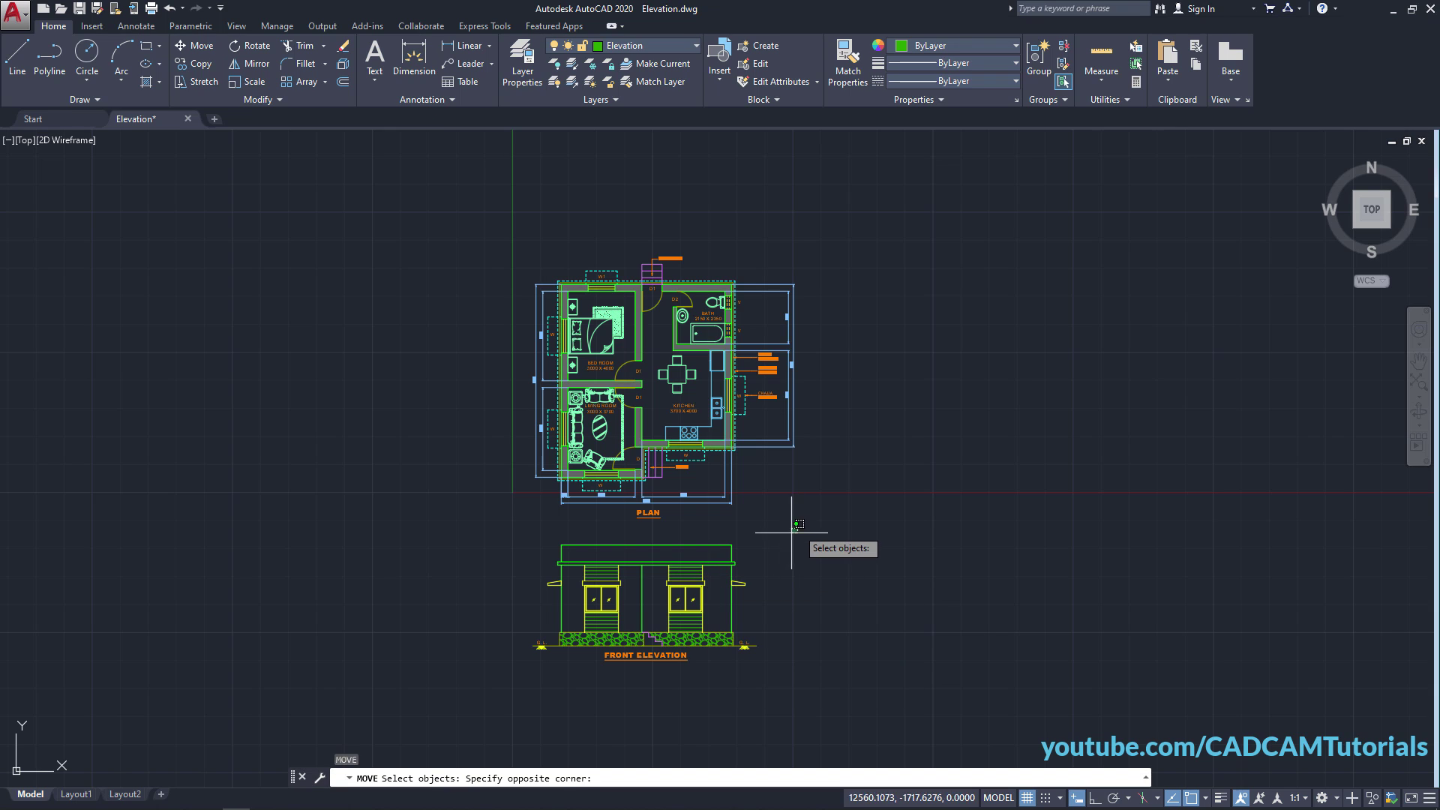
{"action": "left_click", "coordinate": [456, 743]}
{"action": "key", "text": "Return"}
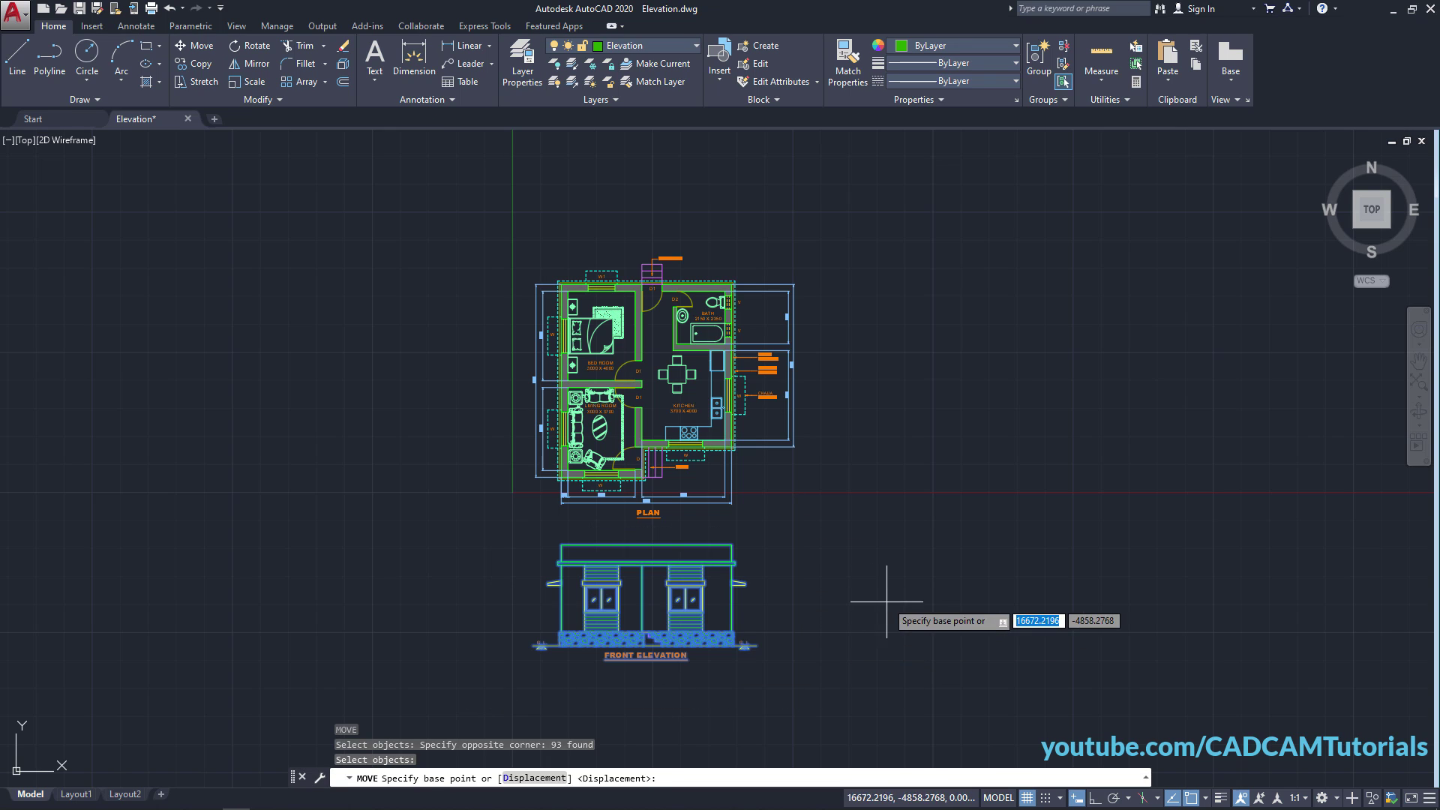
{"action": "left_click", "coordinate": [835, 615]}
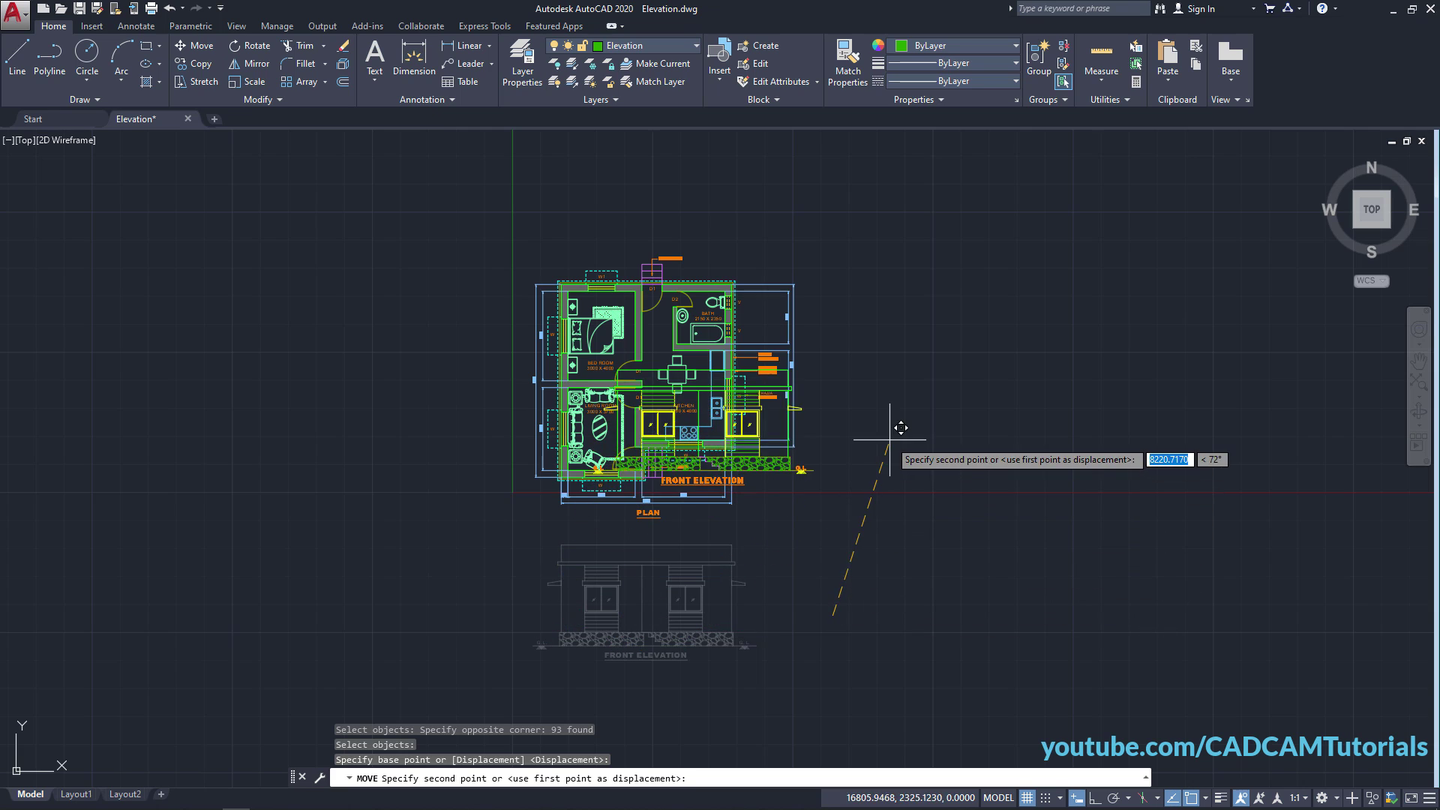
{"action": "left_click", "coordinate": [1096, 797]}
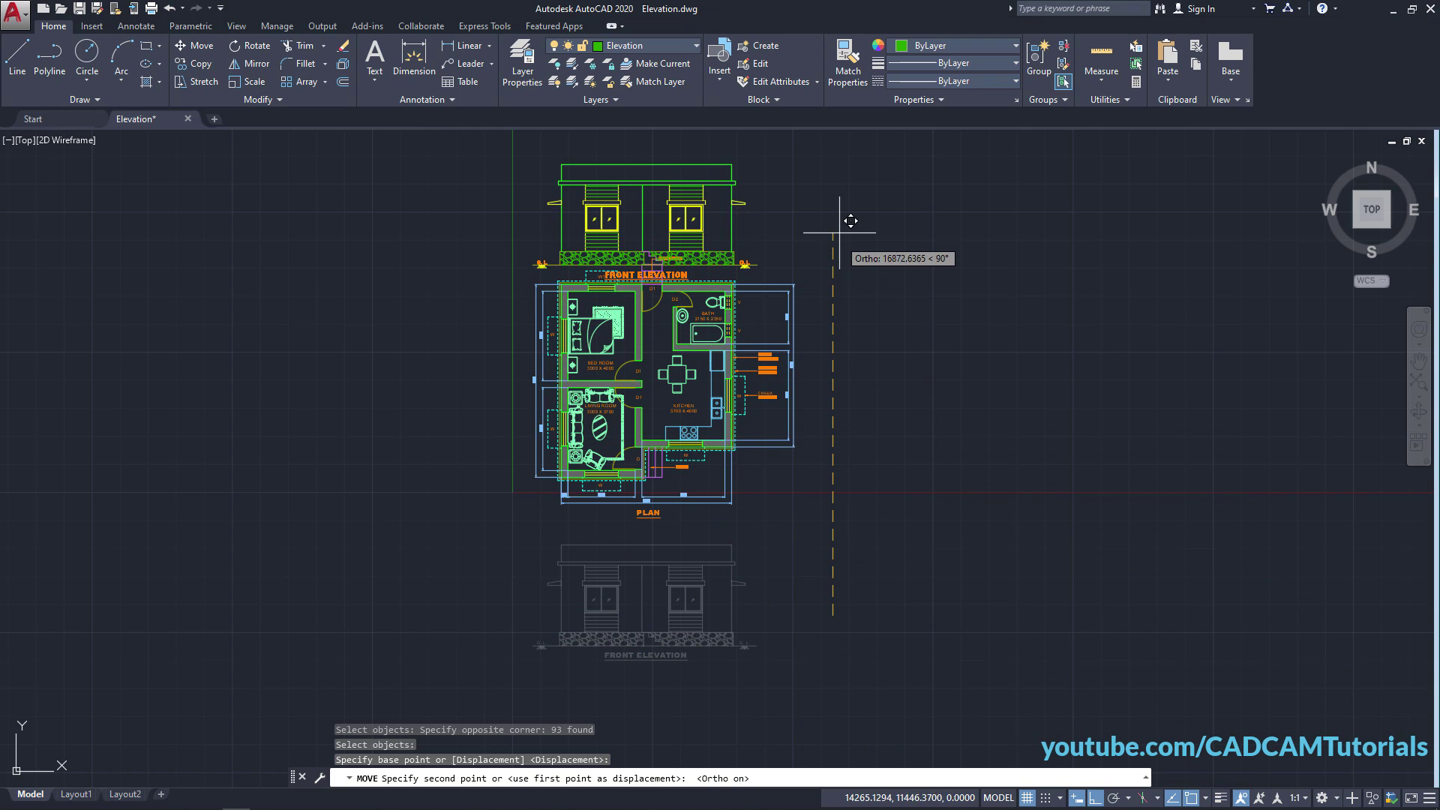
{"action": "left_click", "coordinate": [840, 197]}
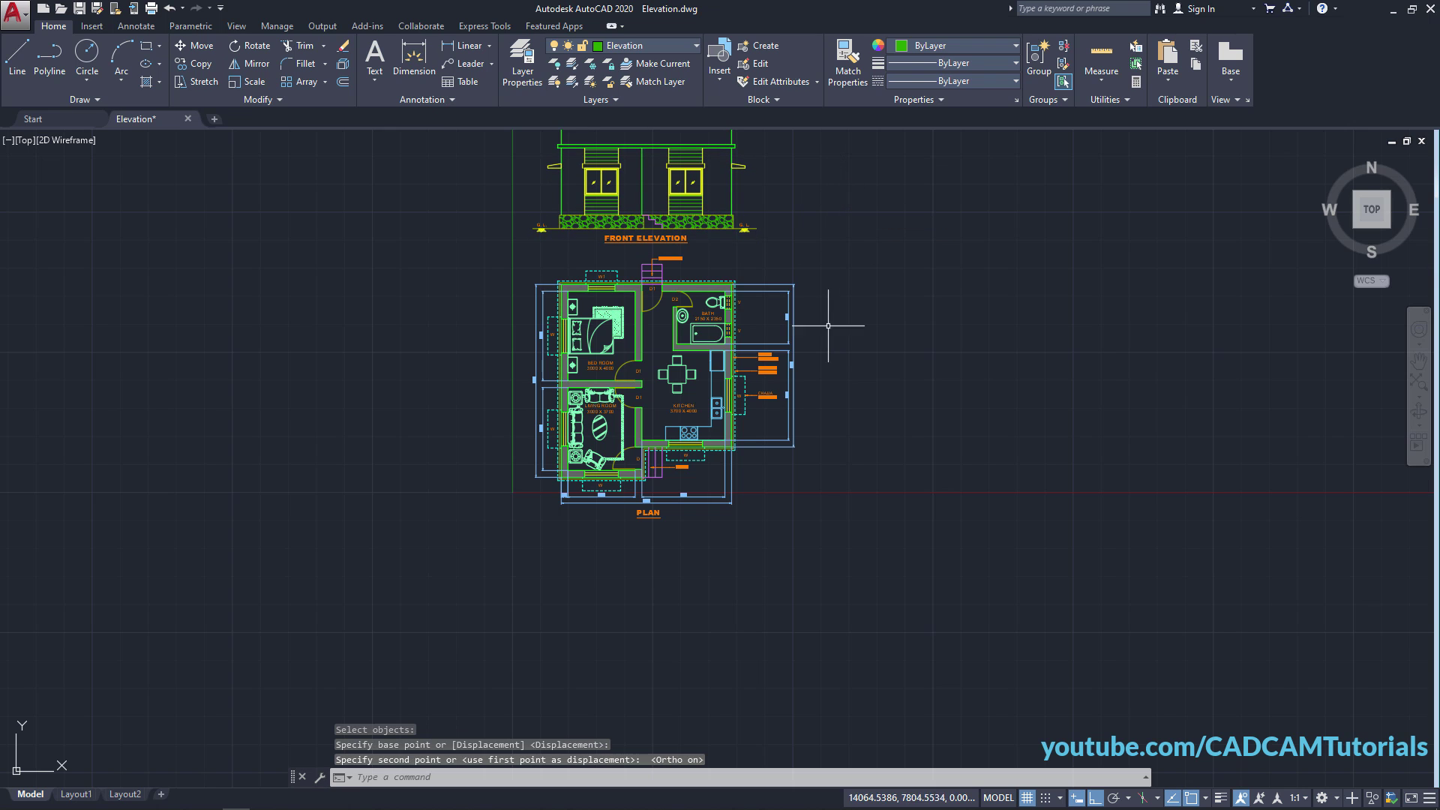
Switch to Adobe Reader to check the dimensions on the reference front elevation, and return to the AutoCAD drawing.
{"action": "mouse_move", "coordinate": [795, 316]}
{"action": "middle_mouse_down"}
{"action": "mouse_move", "coordinate": [813, 353]}
{"action": "mouse_move", "coordinate": [725, 485]}
{"action": "middle_mouse_up"}
{"action": "scroll", "coordinate": [724, 486], "scroll_direction": "up", "scroll_amount": 3}
{"action": "key", "text": "alt+Tab"}
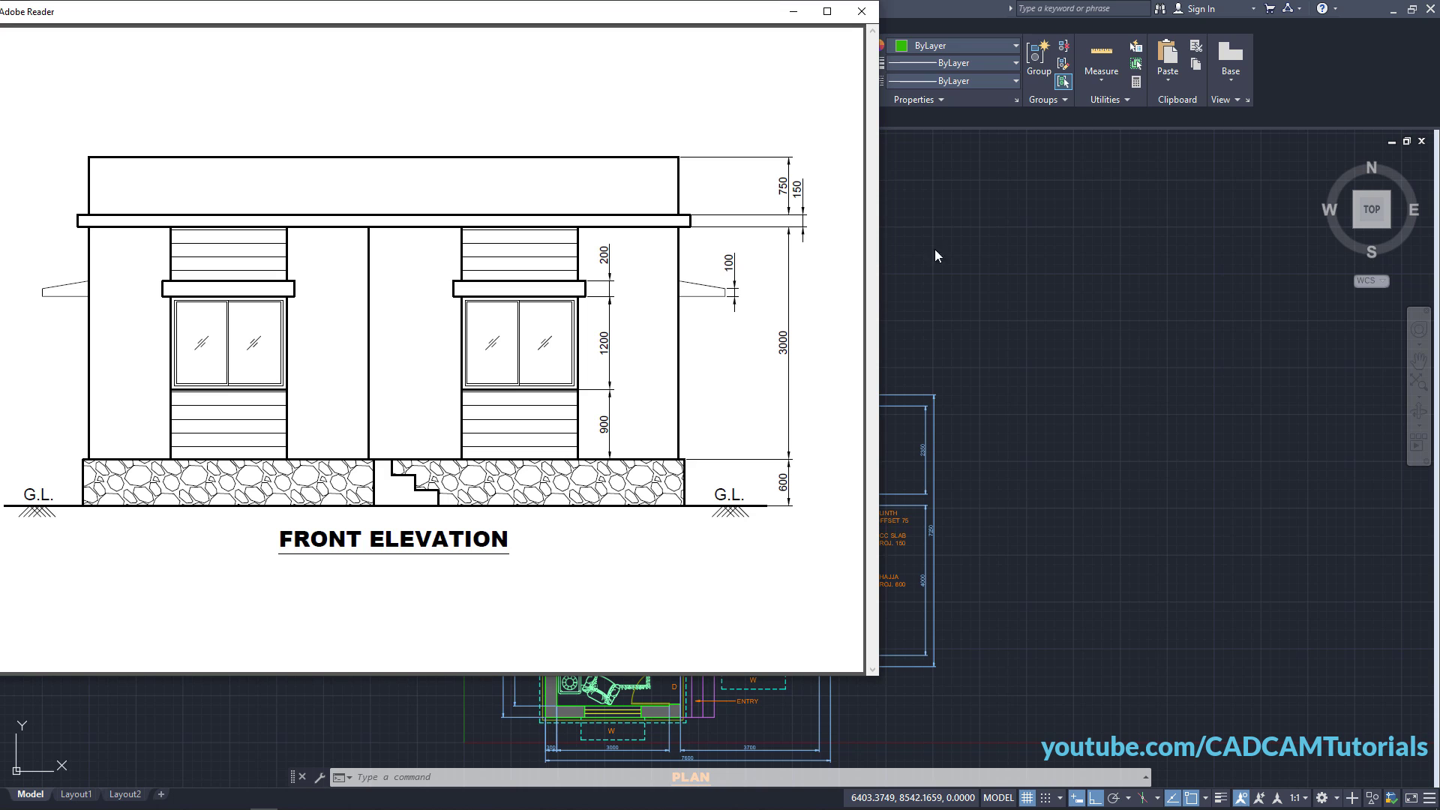
{"action": "key", "text": "alt+Tab"}
Make Dim the current layer and dimension the plinth height from the ground line, placing the dimension outside the right G. L. mark.
{"action": "scroll", "coordinate": [871, 363], "scroll_direction": "up", "scroll_amount": 5}
{"action": "middle_click_drag", "start_coordinate": [814, 356], "coordinate": [852, 363]}
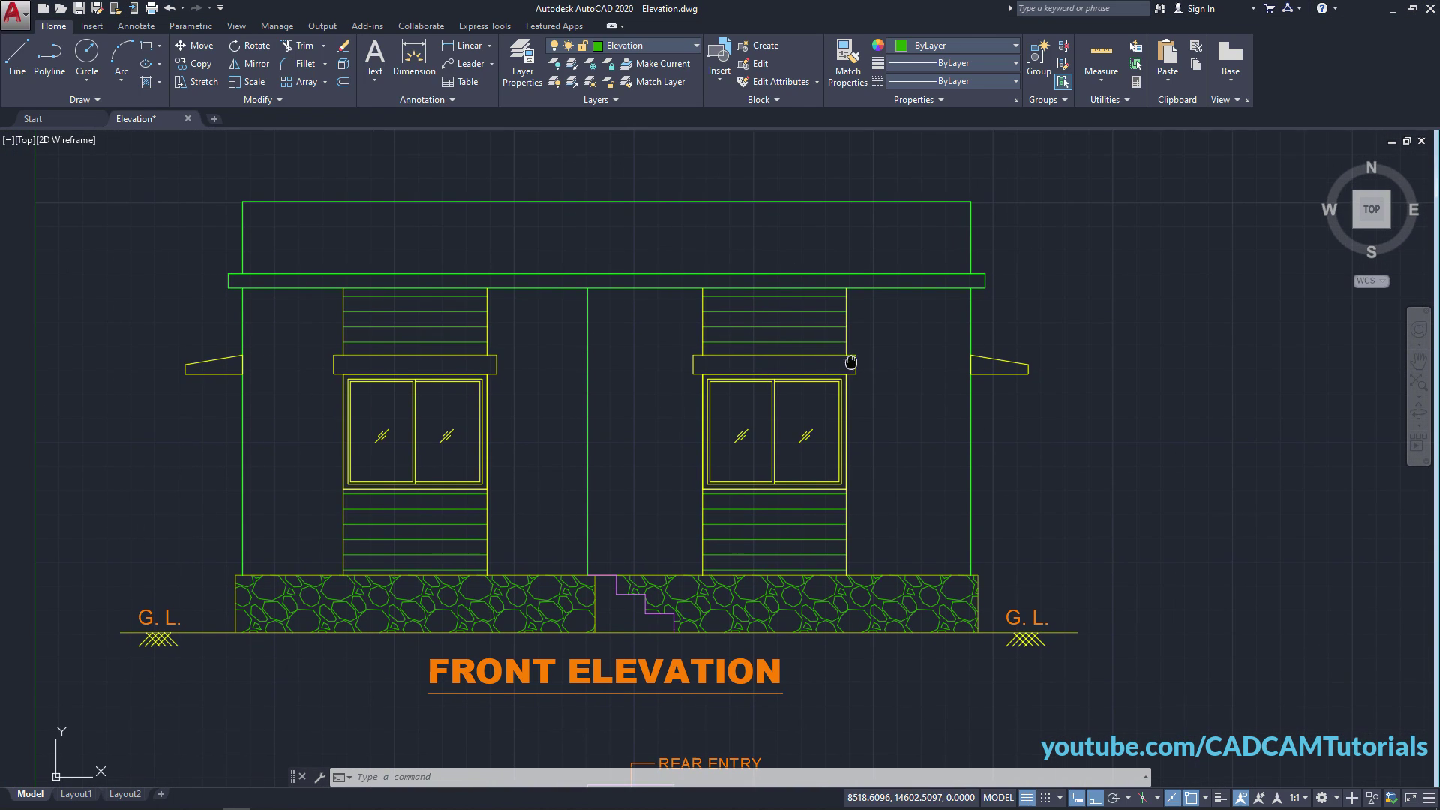
{"action": "left_click", "coordinate": [655, 43]}
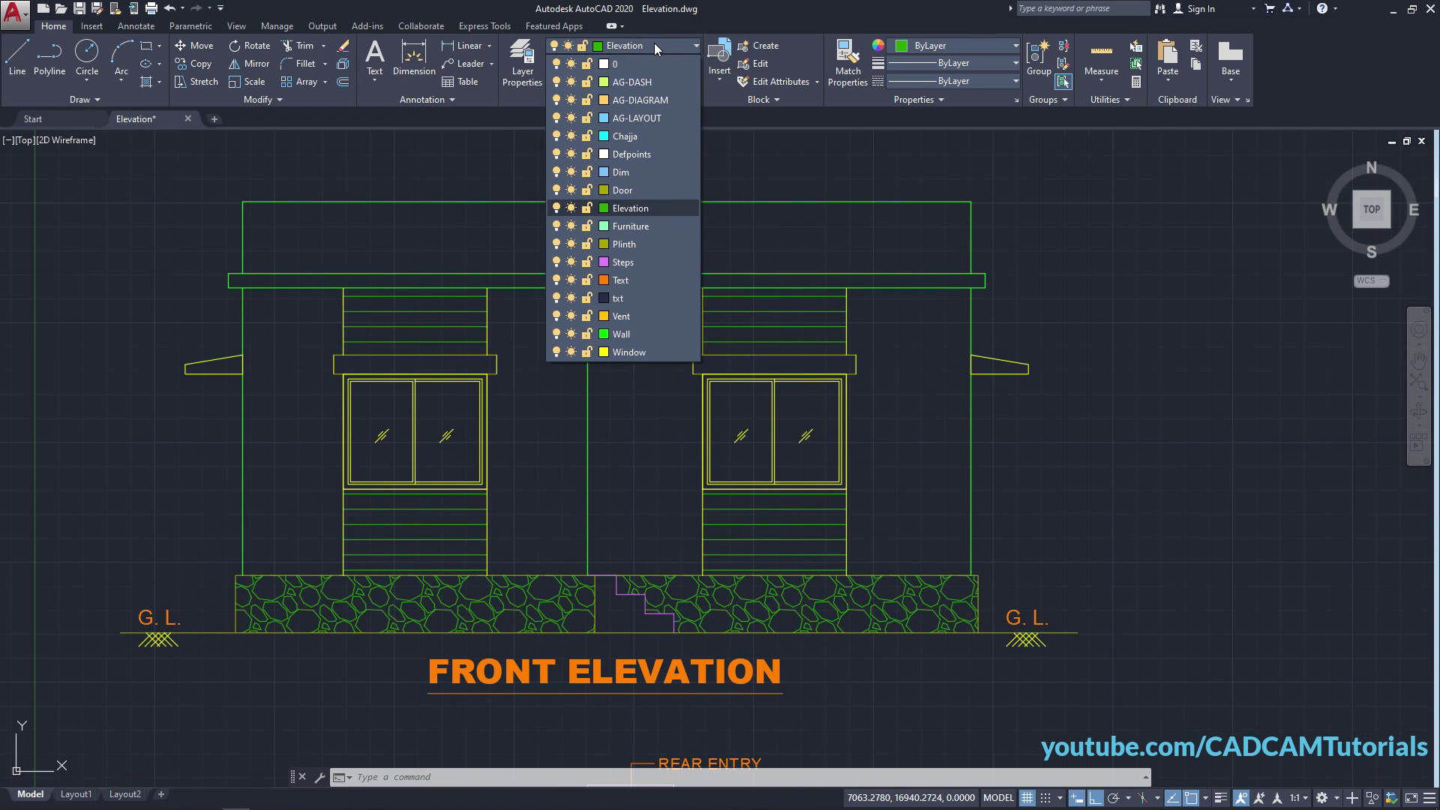
{"action": "left_click", "coordinate": [619, 174]}
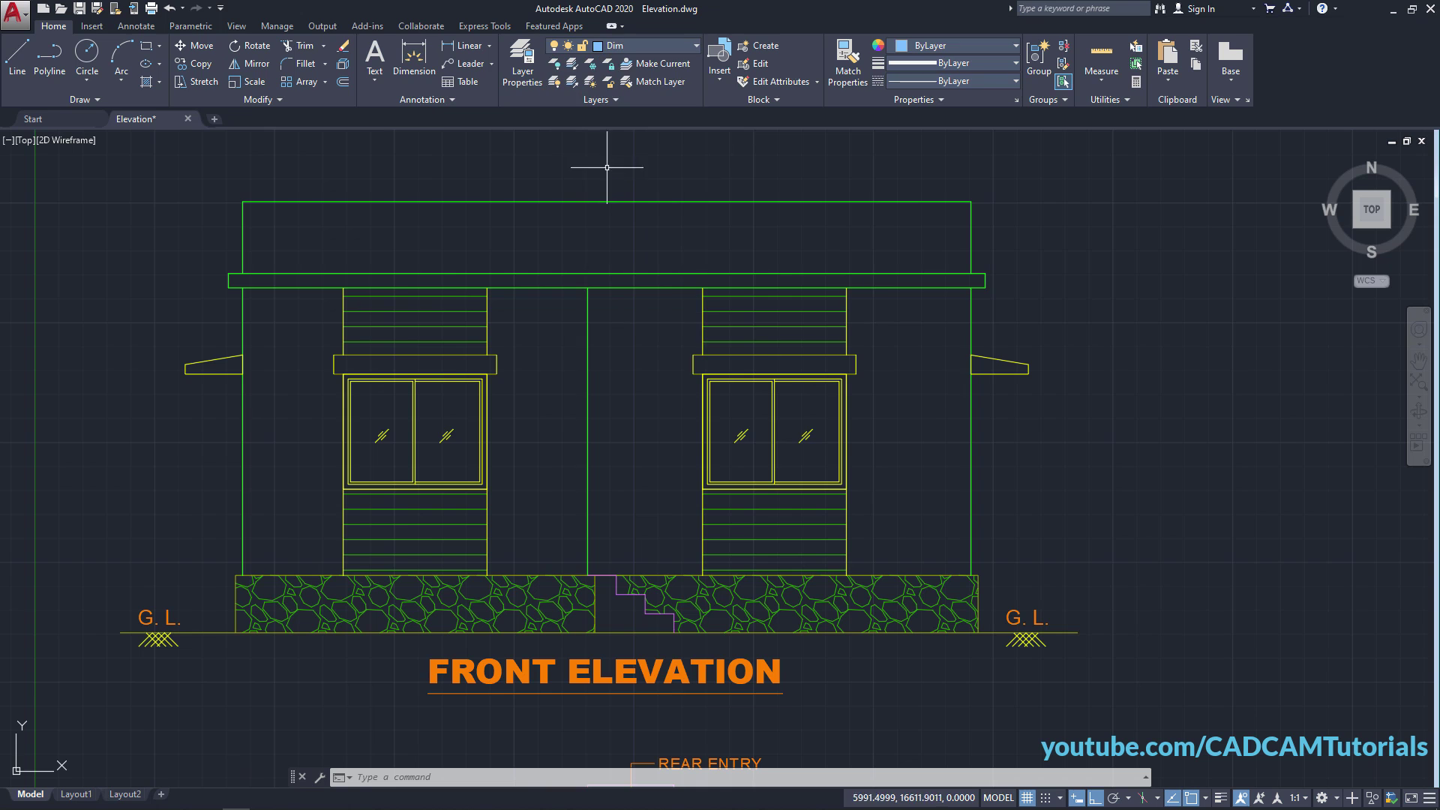
{"action": "left_click", "coordinate": [403, 62]}
{"action": "middle_click_drag", "start_coordinate": [1154, 604], "coordinate": [1044, 560]}
{"action": "scroll", "coordinate": [957, 592], "scroll_direction": "up", "scroll_amount": 2}
{"action": "key", "text": "Return"}
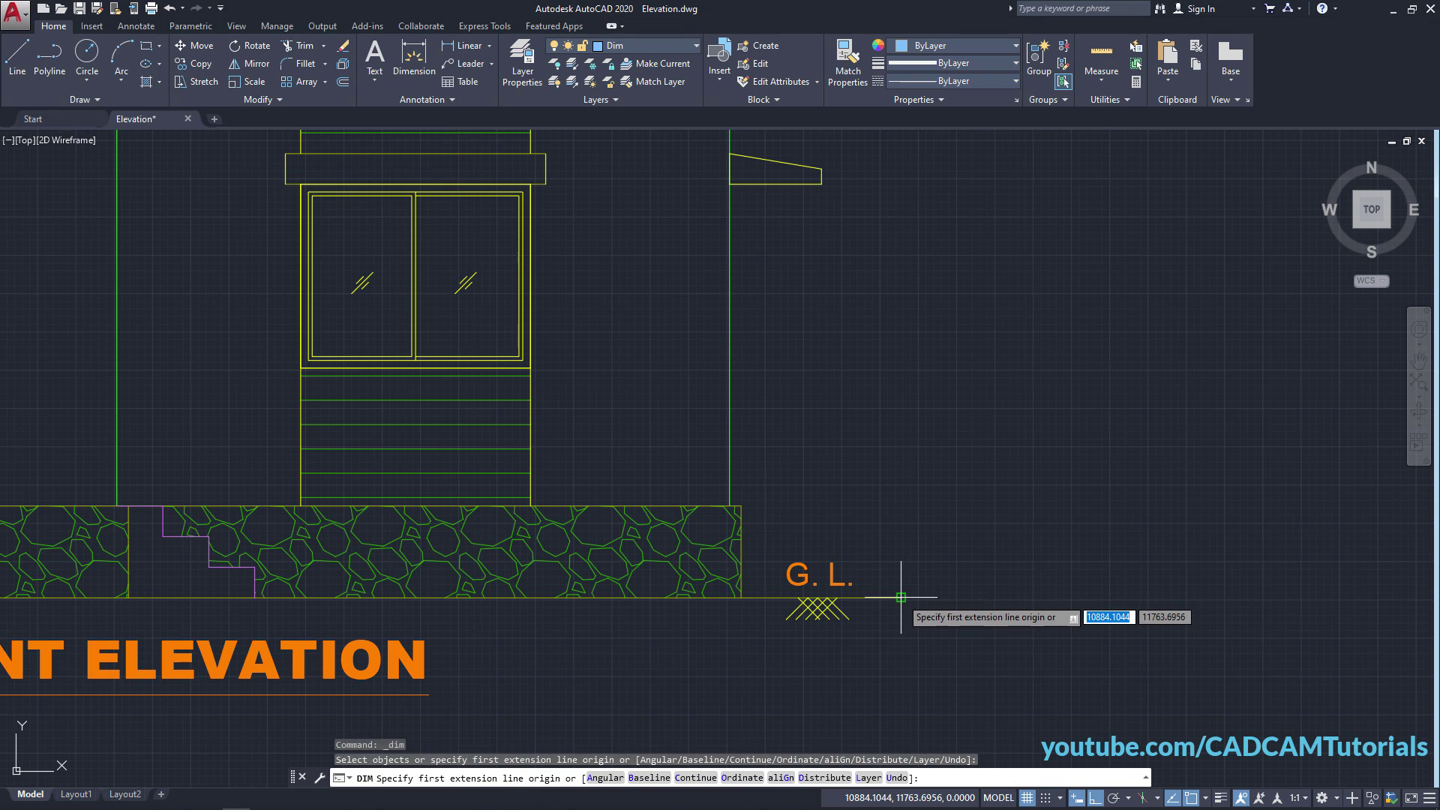
{"action": "left_click", "coordinate": [901, 598]}
{"action": "left_click", "coordinate": [741, 506]}
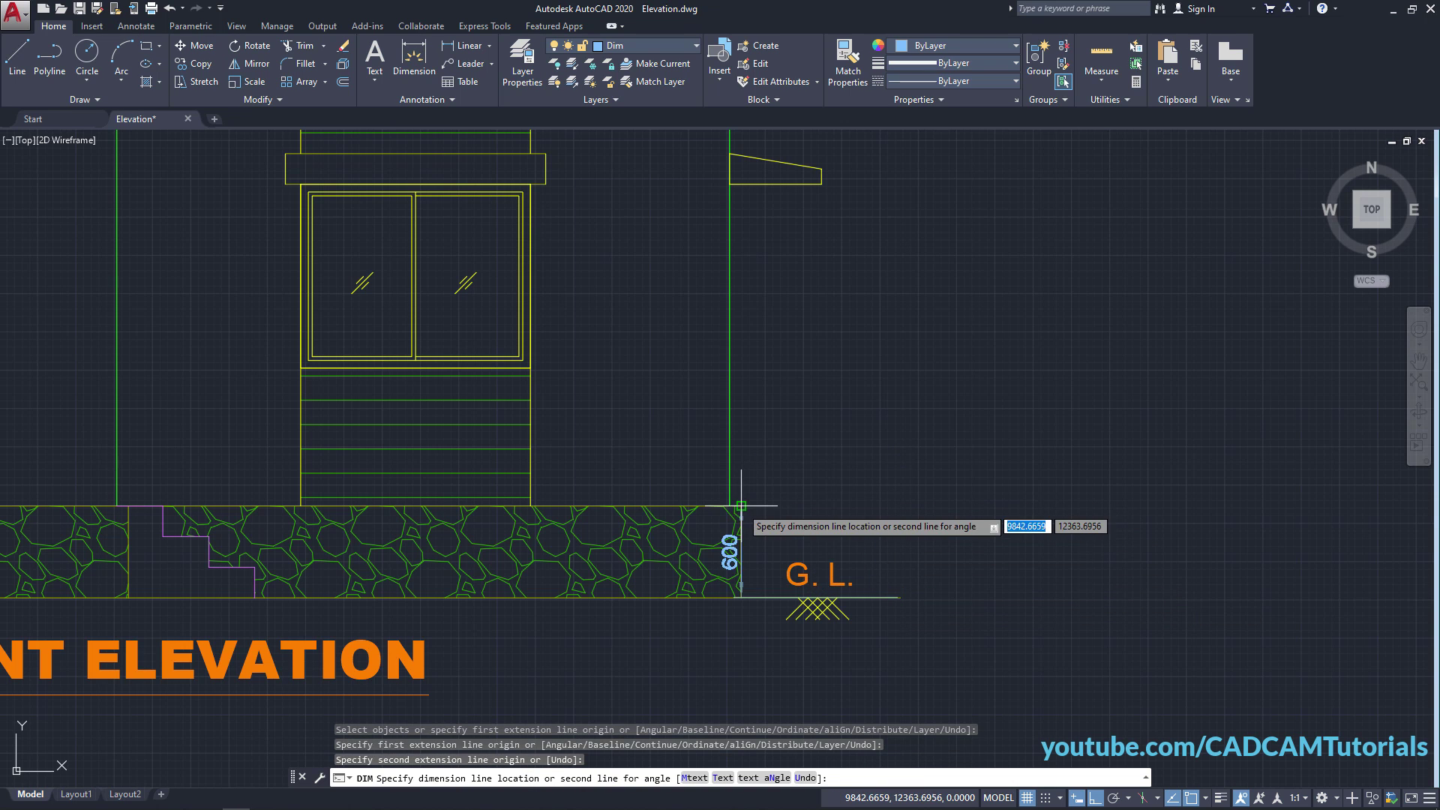
{"action": "left_click", "coordinate": [950, 535]}
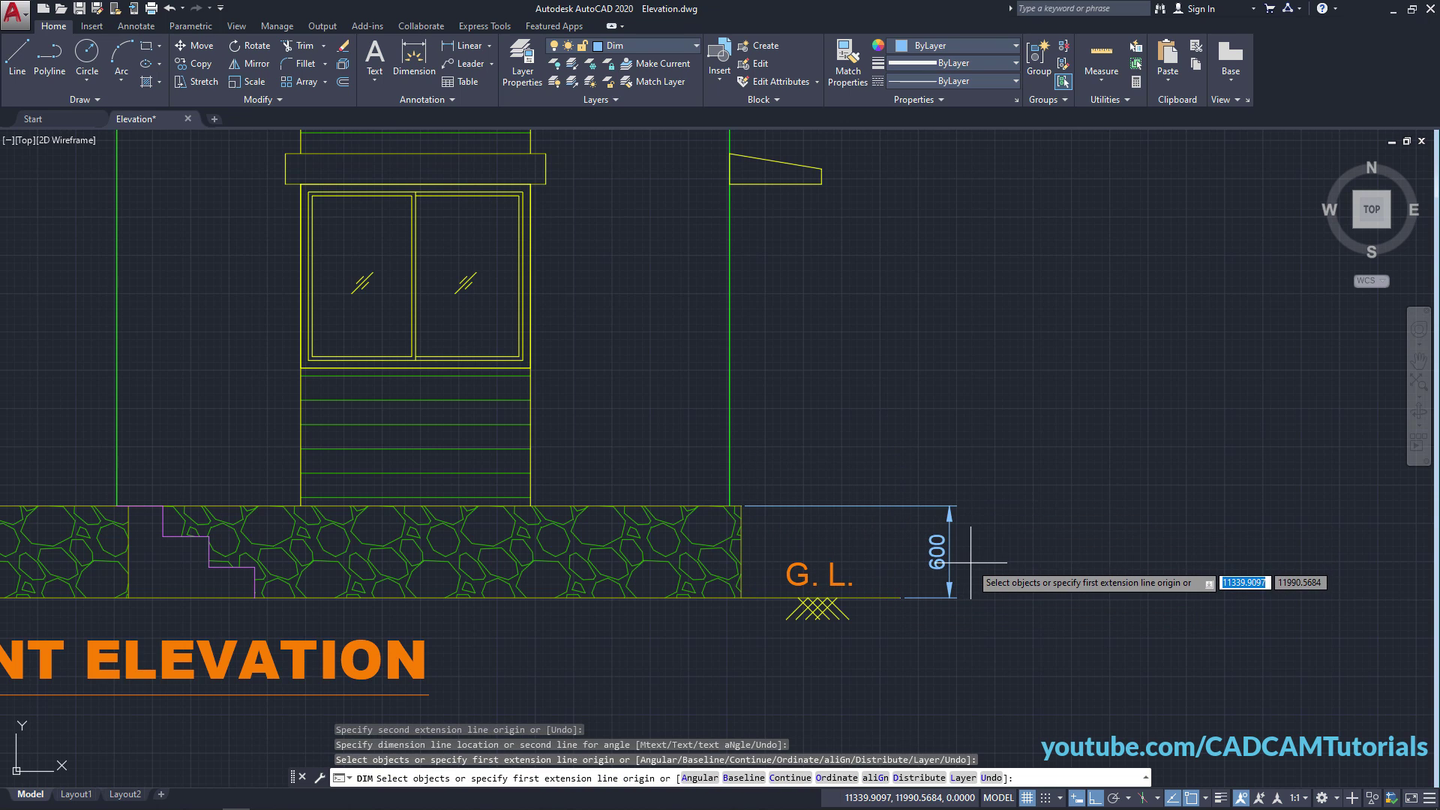
Continue the plinth height dimension upward to the roof slab's underside, the slab's top and the top of the parapet.
{"action": "left_click", "coordinate": [784, 779]}
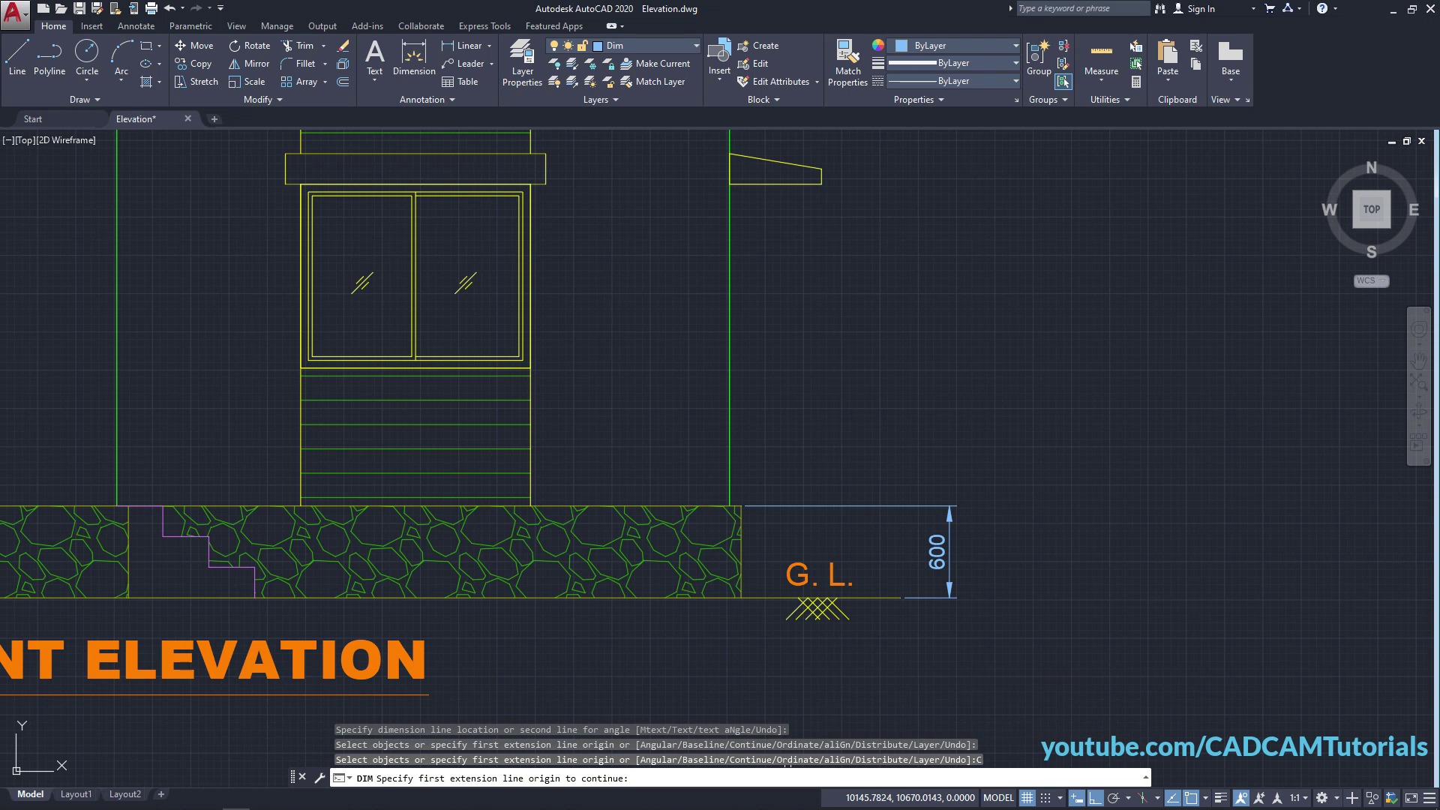
{"action": "left_click", "coordinate": [941, 547]}
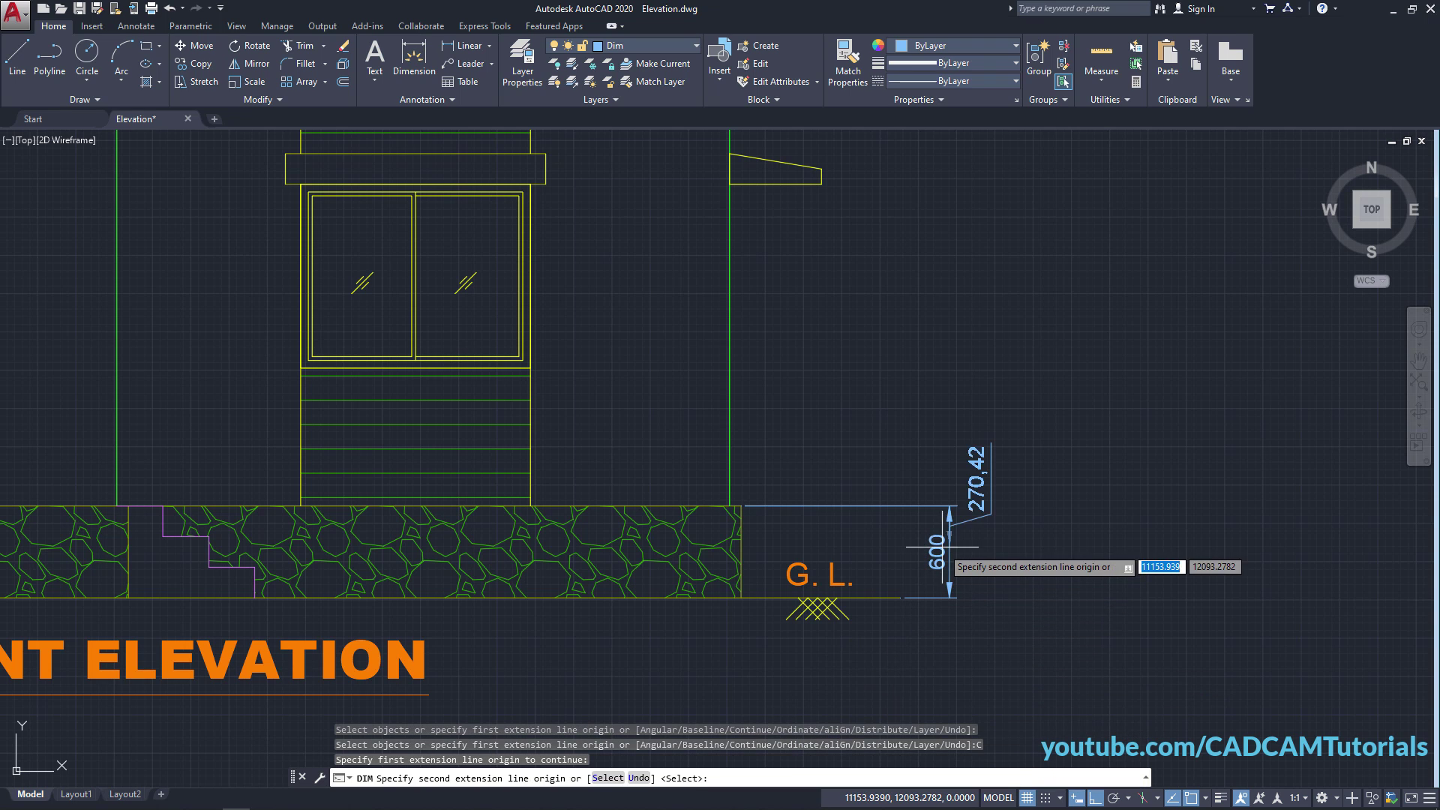
{"action": "middle_click_drag", "start_coordinate": [932, 234], "coordinate": [893, 352]}
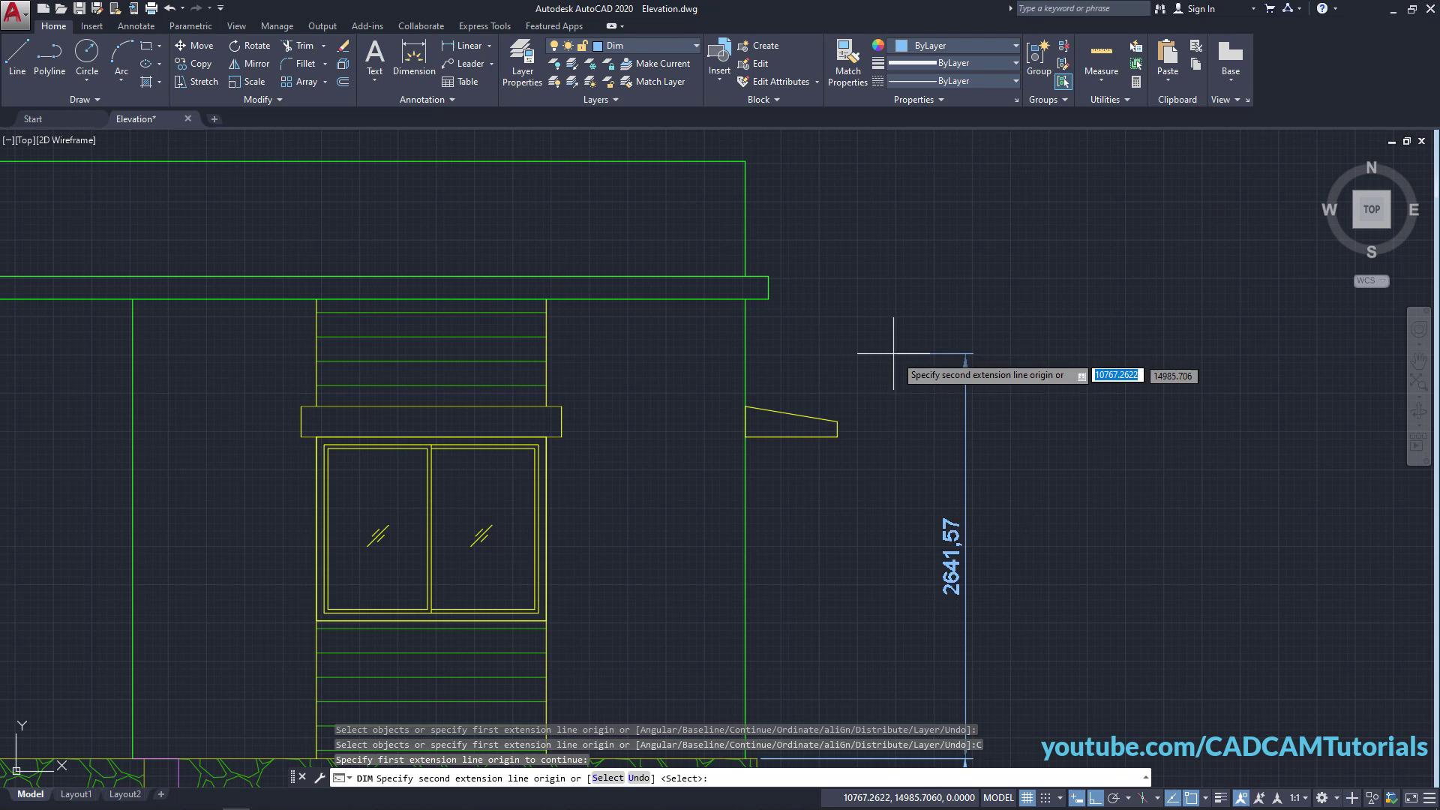
{"action": "left_click", "coordinate": [769, 299]}
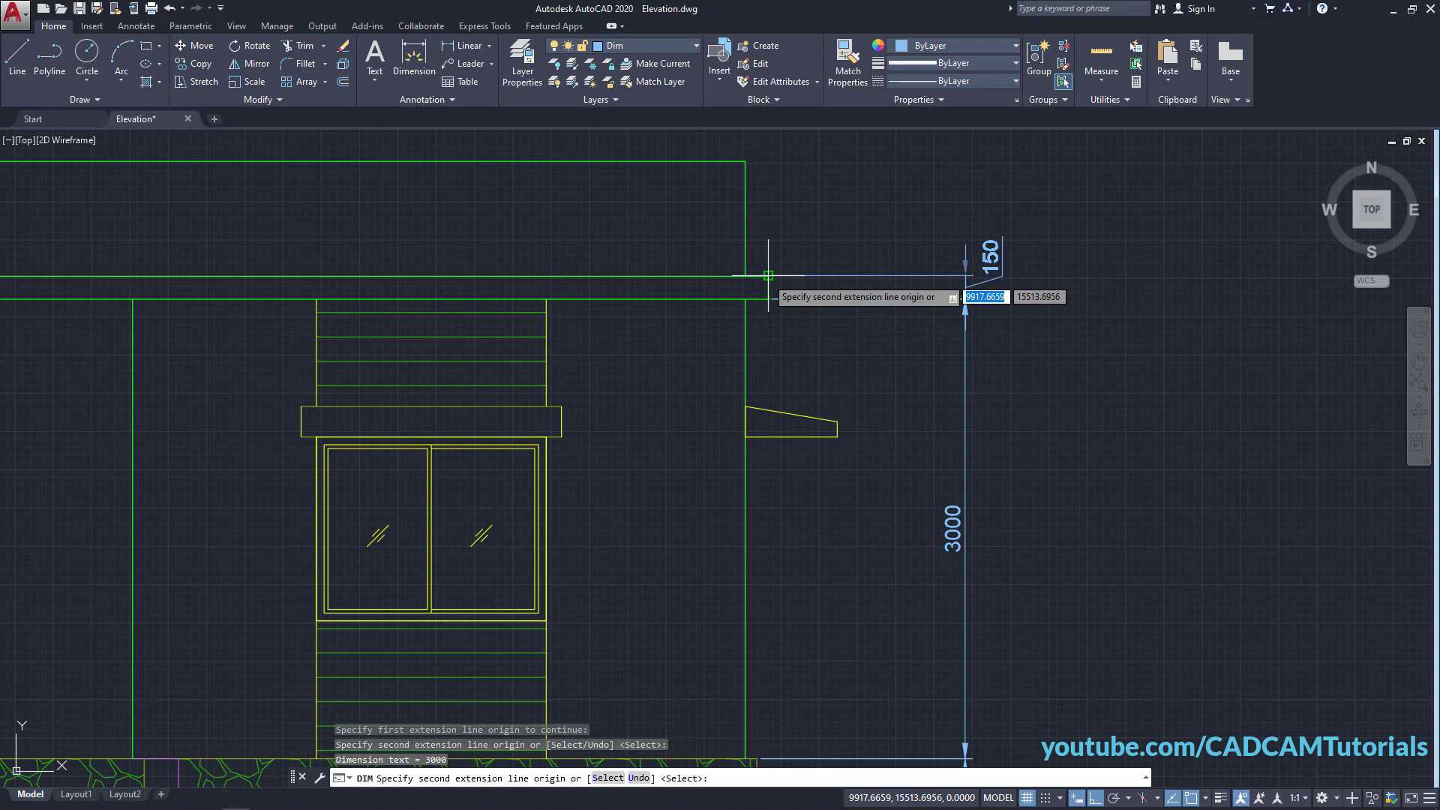
{"action": "left_click", "coordinate": [769, 277]}
{"action": "left_click", "coordinate": [745, 161]}
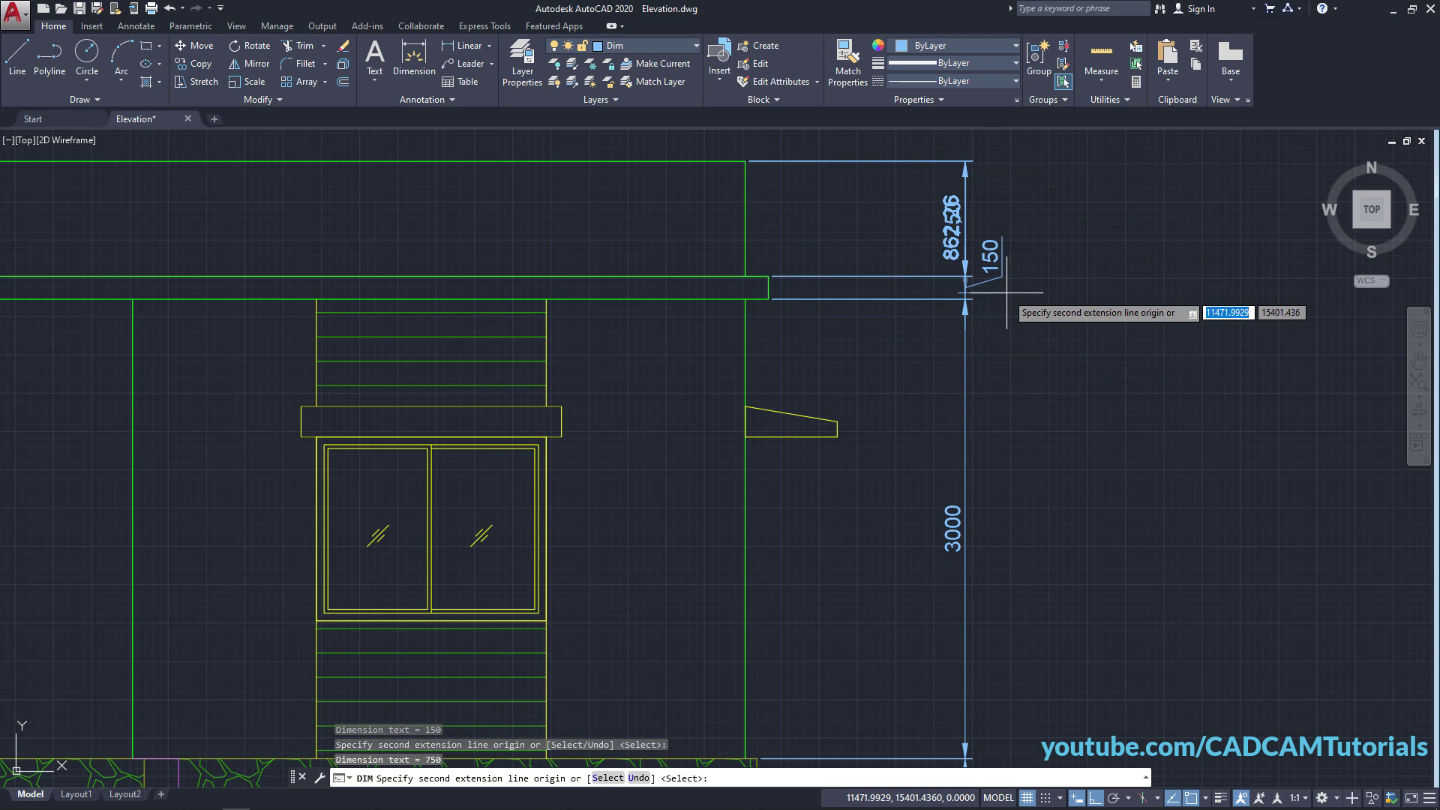
{"action": "key", "text": "Return"}
{"action": "scroll", "coordinate": [960, 206], "scroll_direction": "down", "scroll_amount": 3}
{"action": "scroll", "coordinate": [795, 480], "scroll_direction": "up", "scroll_amount": 4}
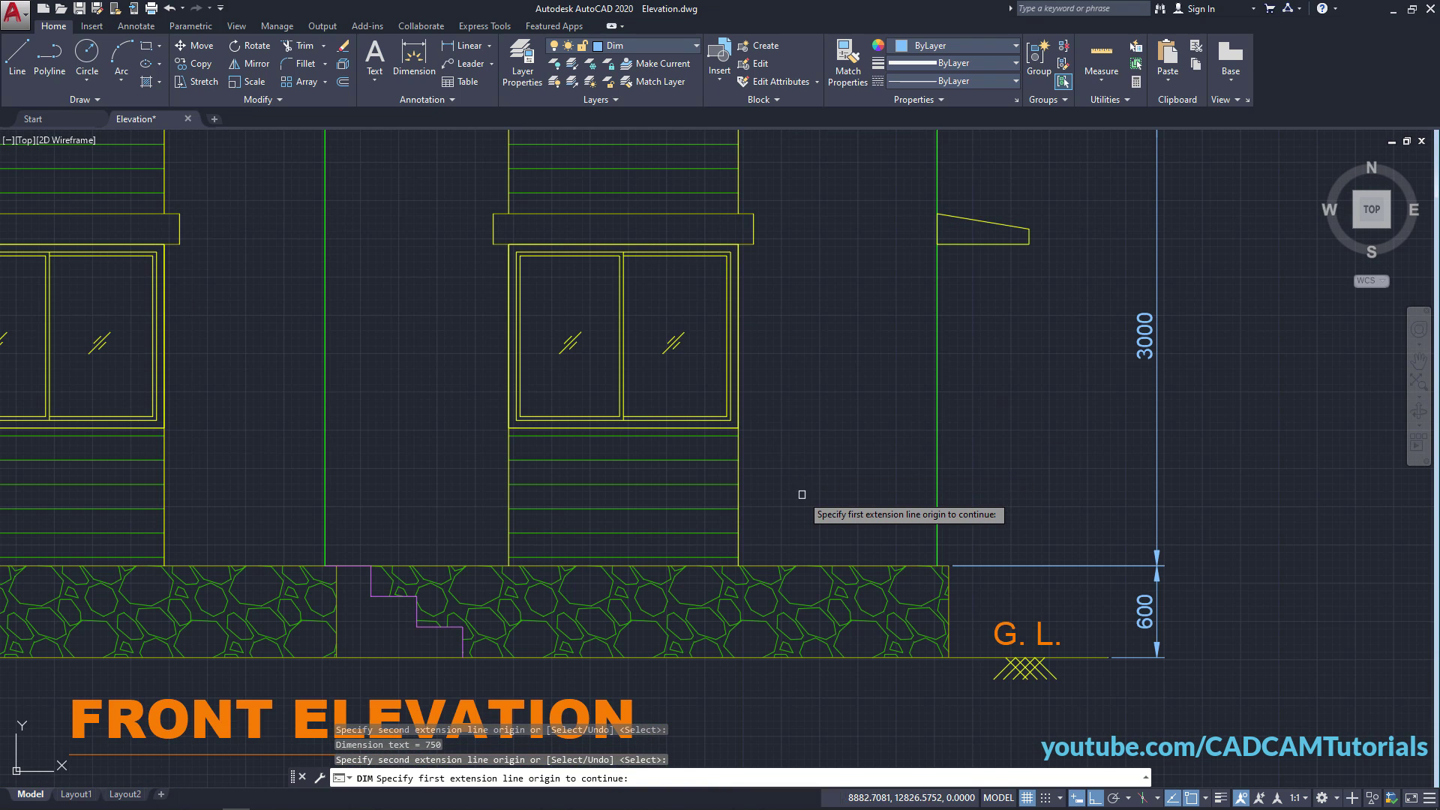
{"action": "key", "text": "Return"}
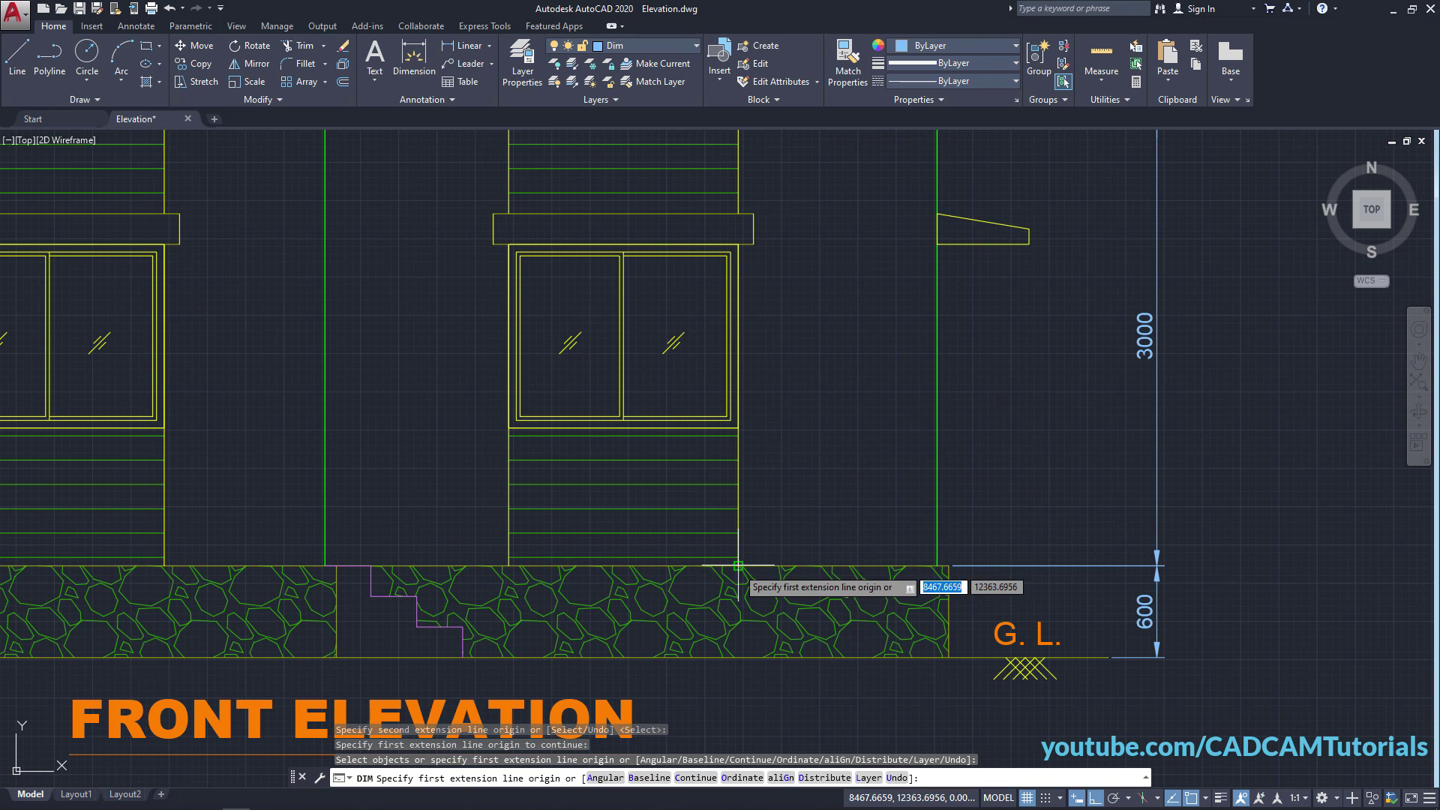
Dimension the sill height beside the right window, from the plinth top to the bottom of the window frame.
{"action": "left_click", "coordinate": [738, 566]}
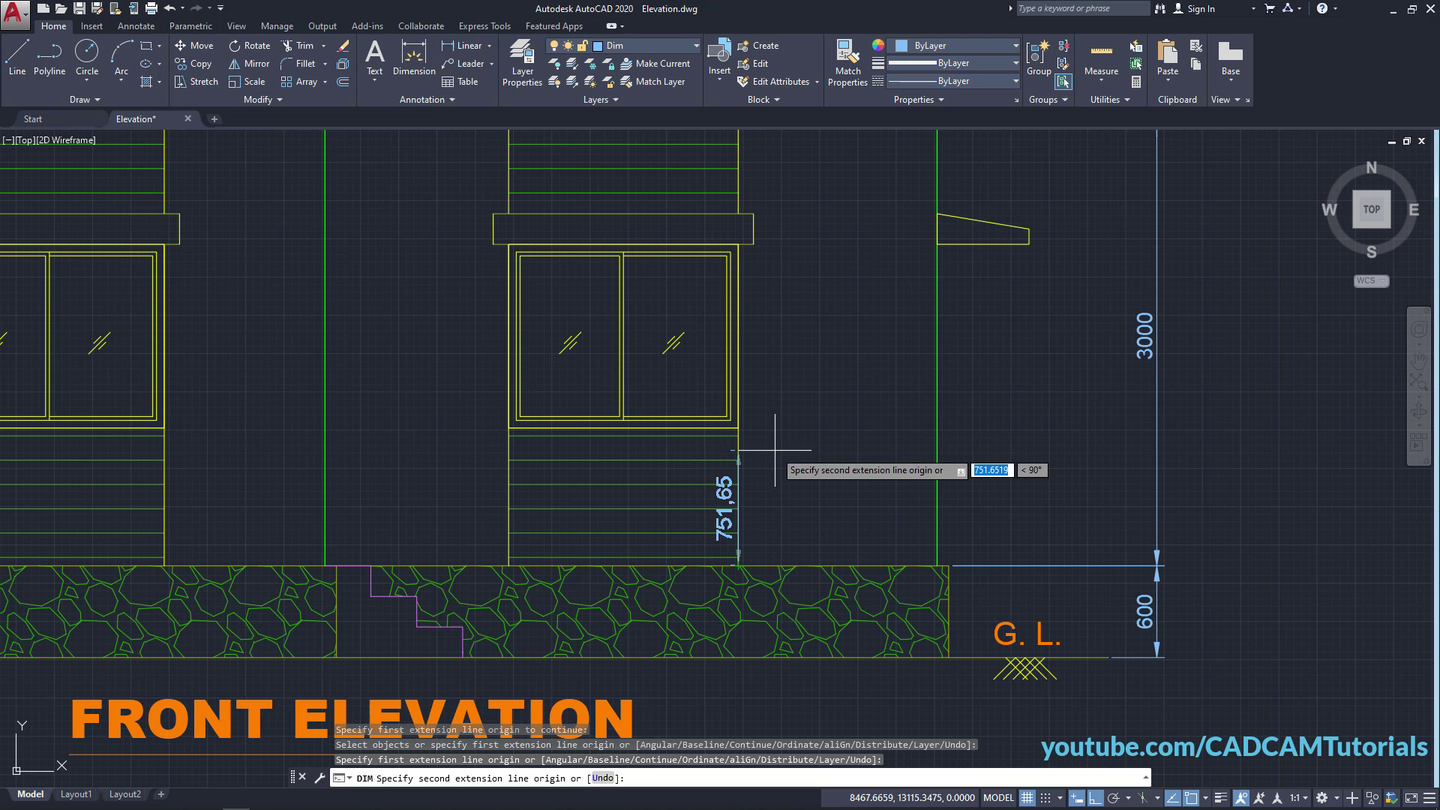
{"action": "left_click", "coordinate": [738, 429]}
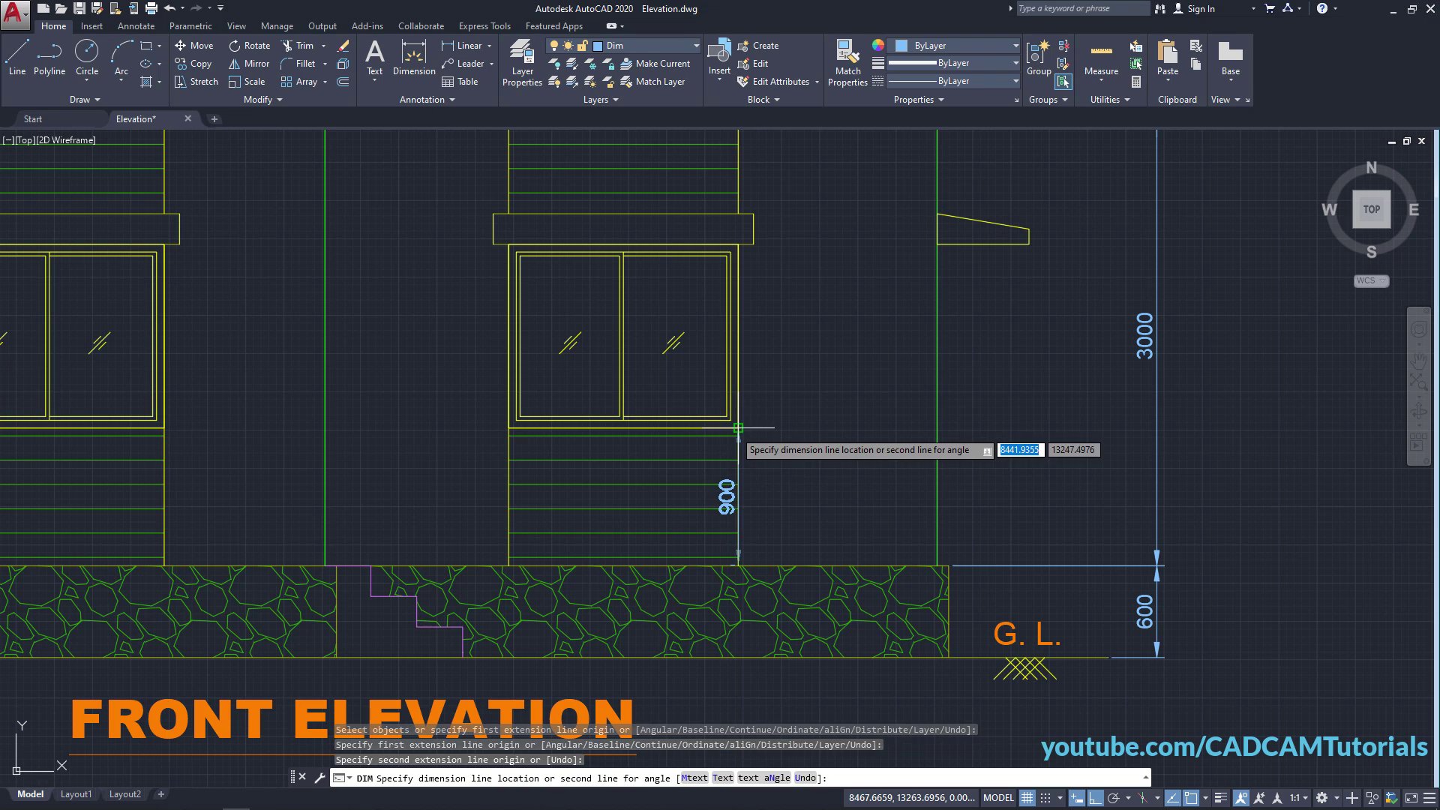
{"action": "left_click", "coordinate": [817, 495]}
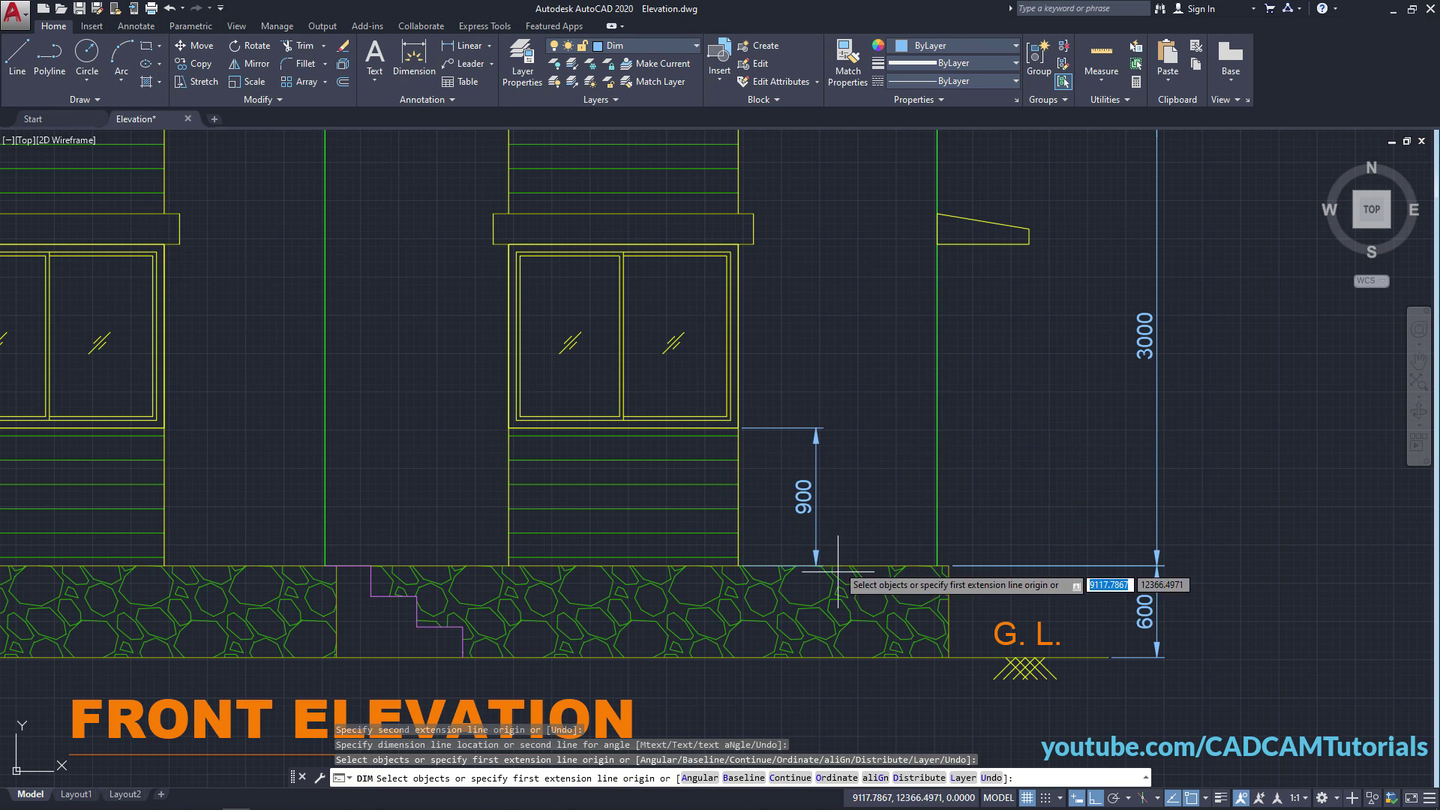
Continue the sill dimension upward to the top of the right window and the top of its sunshade, then end the Dim command.
{"action": "left_click", "coordinate": [789, 778]}
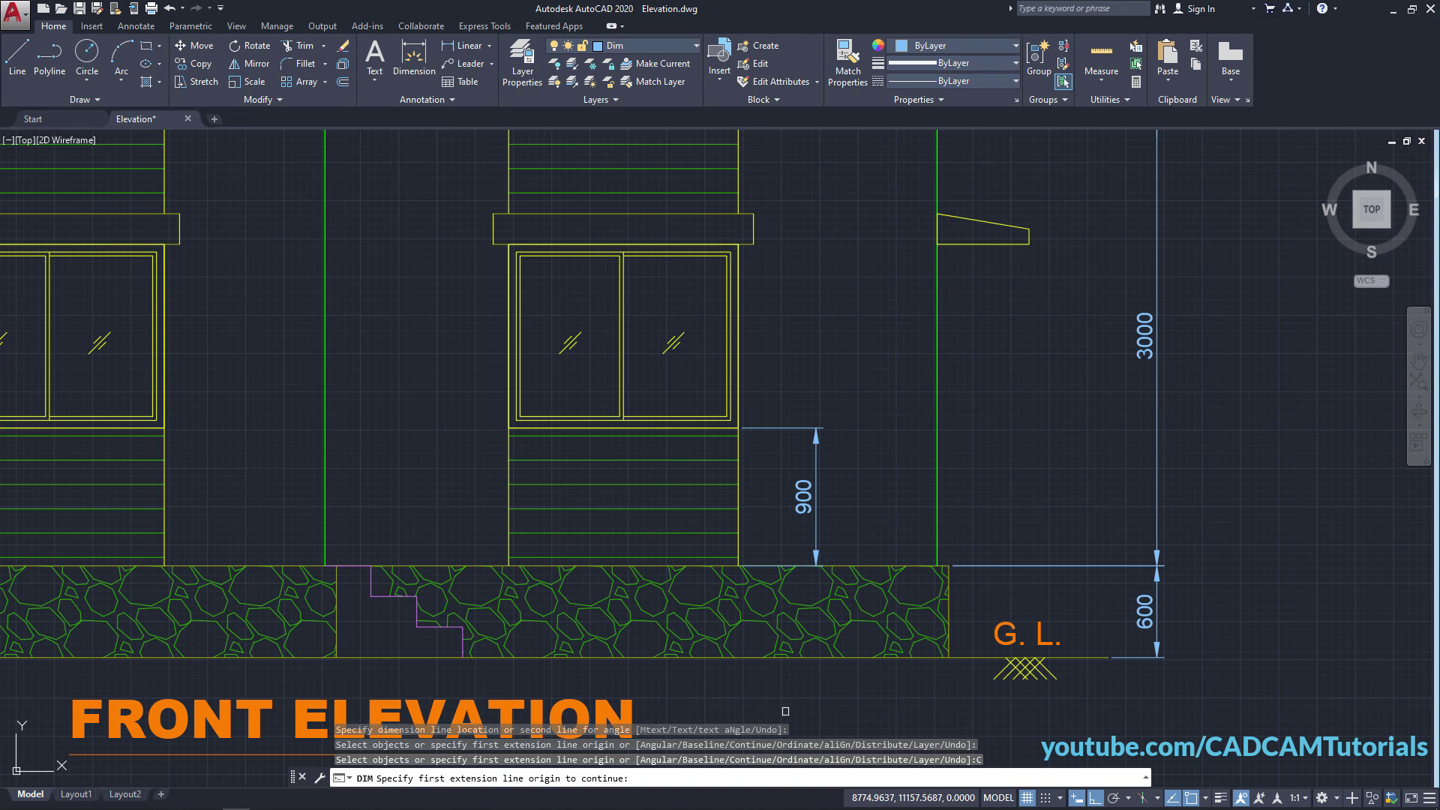
{"action": "left_click", "coordinate": [815, 448]}
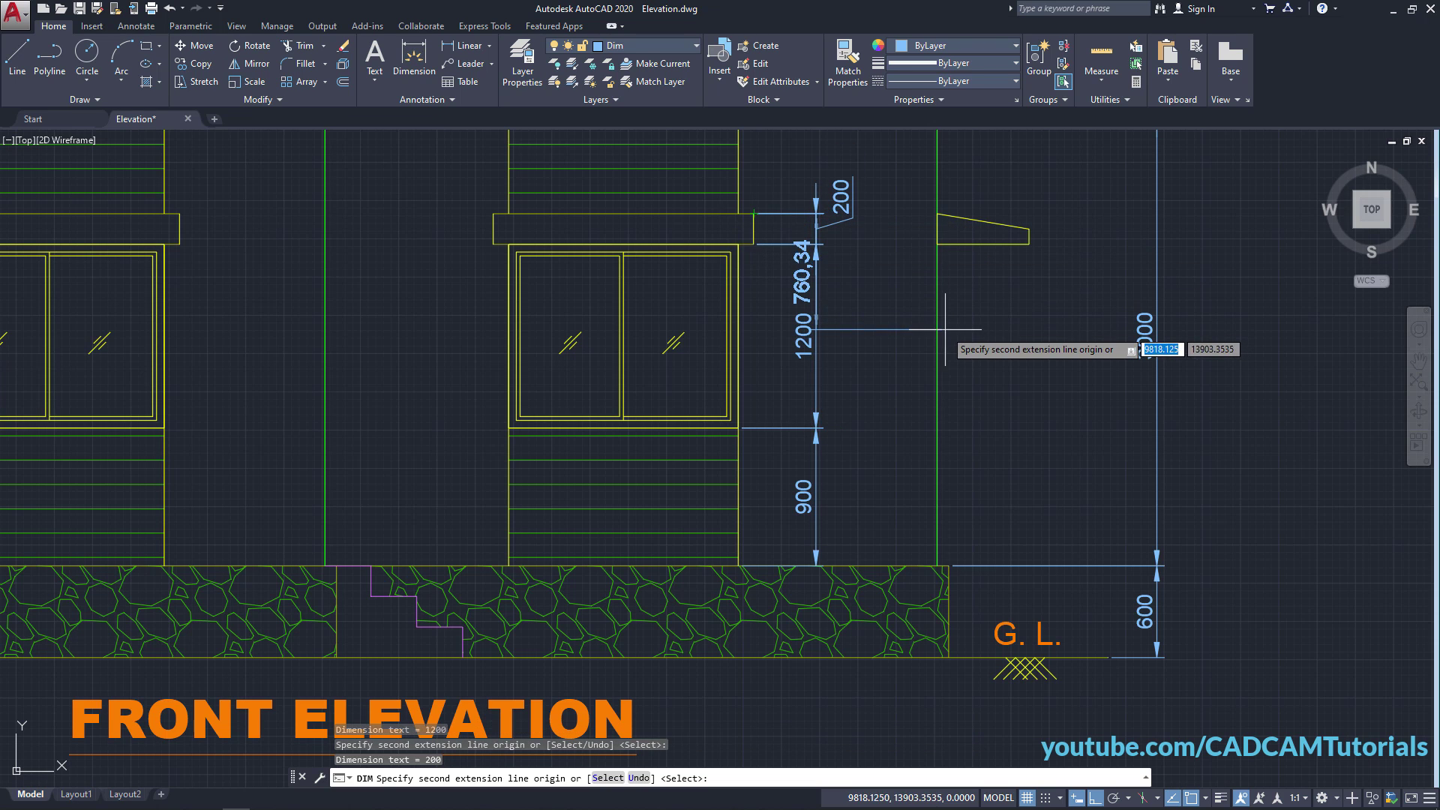
{"action": "key", "text": "Return"}
{"action": "key", "text": "Return"}
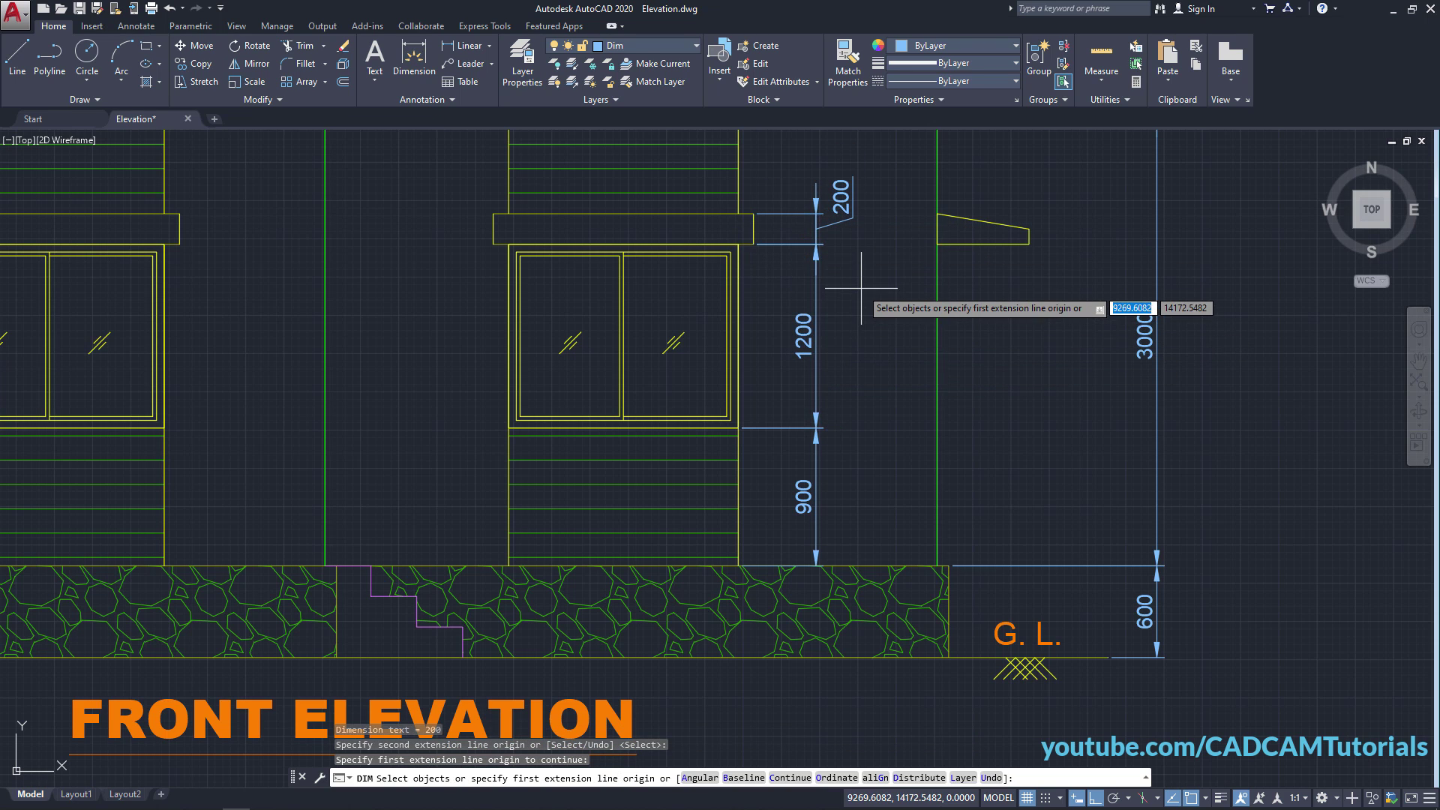
{"action": "key", "text": "Return"}
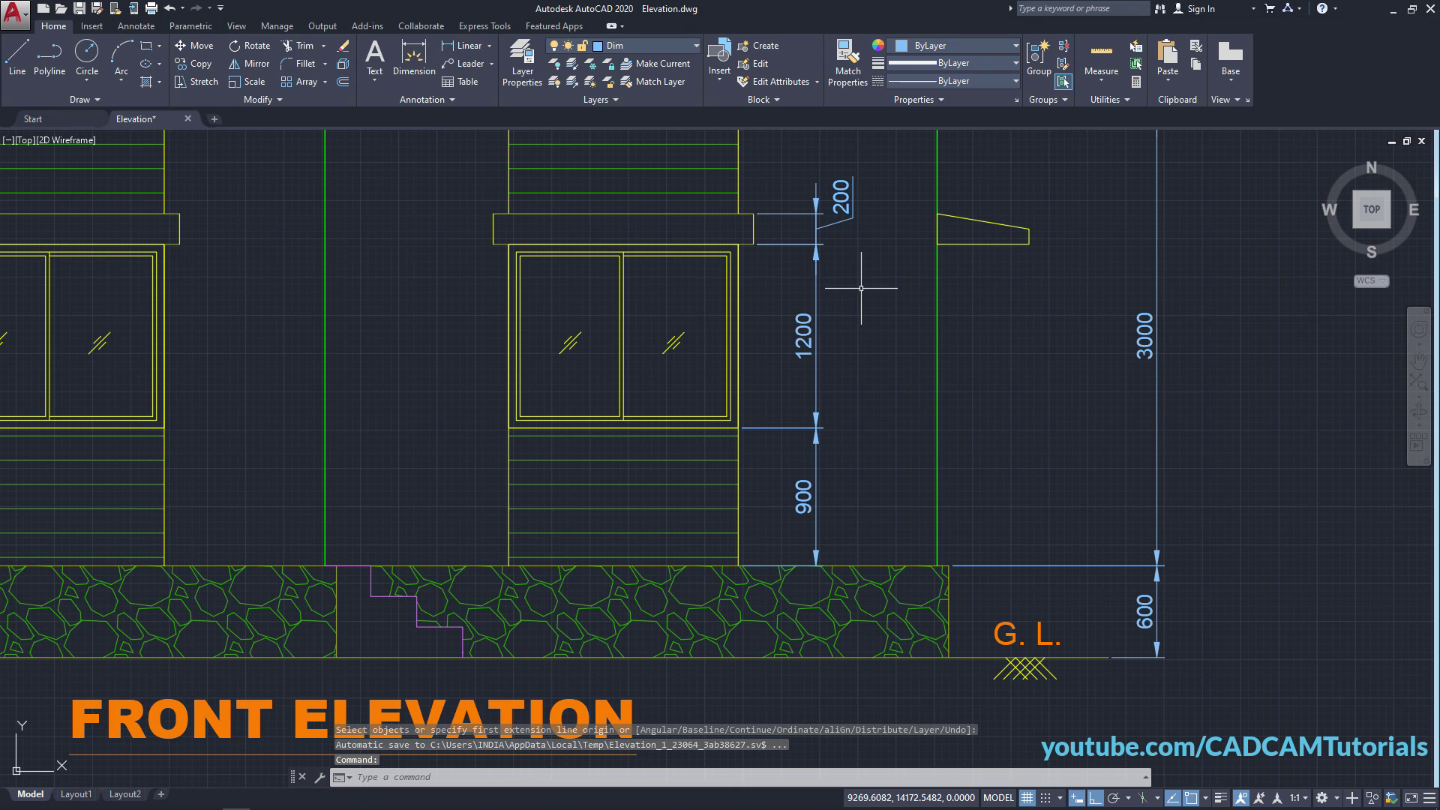
Place the roof slab thickness text above its dimension line and stretch that dimension outward, clear of the parapet height dimension.
{"action": "middle_click_drag", "start_coordinate": [927, 201], "coordinate": [721, 505]}
{"action": "scroll", "coordinate": [1035, 398], "scroll_direction": "up", "scroll_amount": 3}
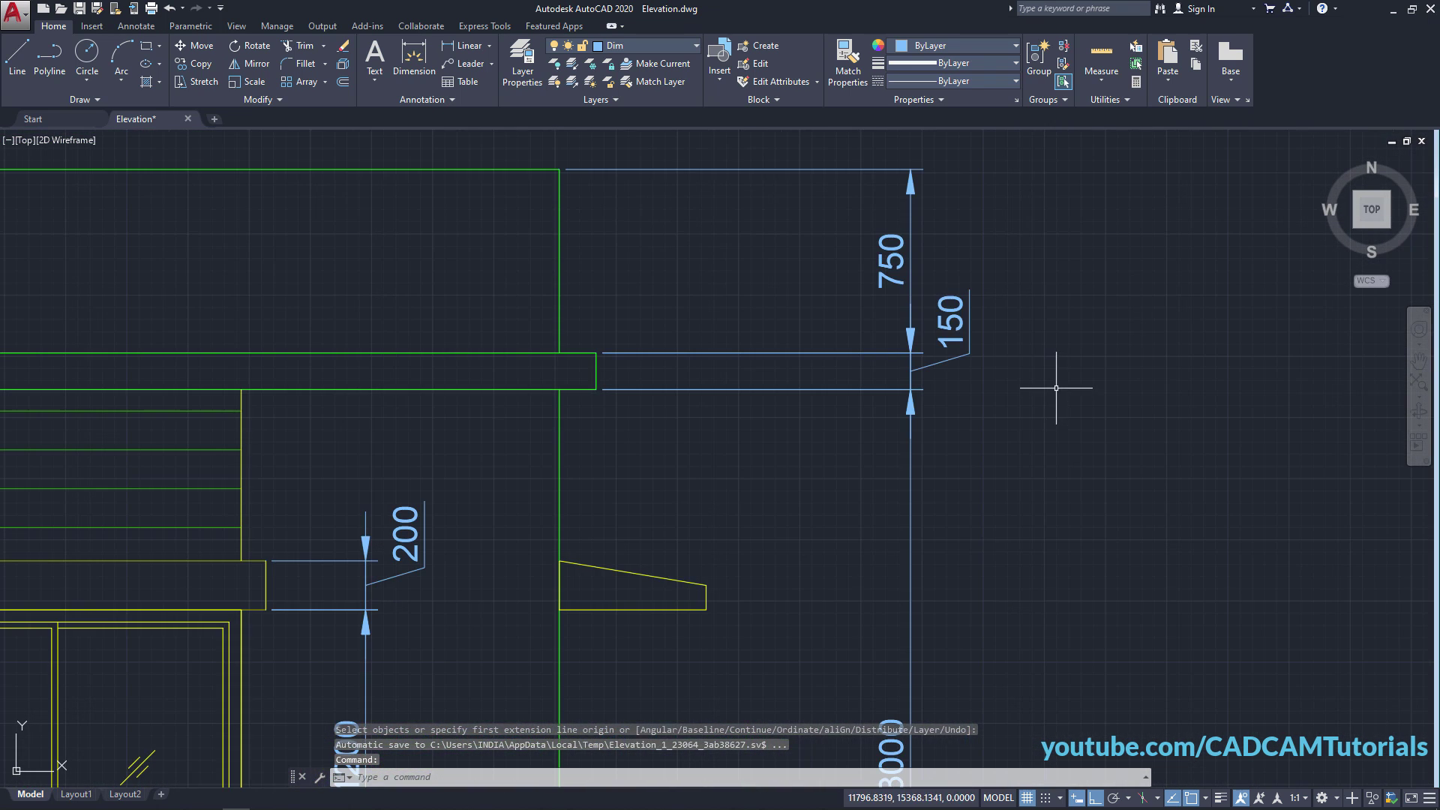
{"action": "left_click", "coordinate": [950, 358]}
{"action": "mouse_move", "coordinate": [951, 347]}
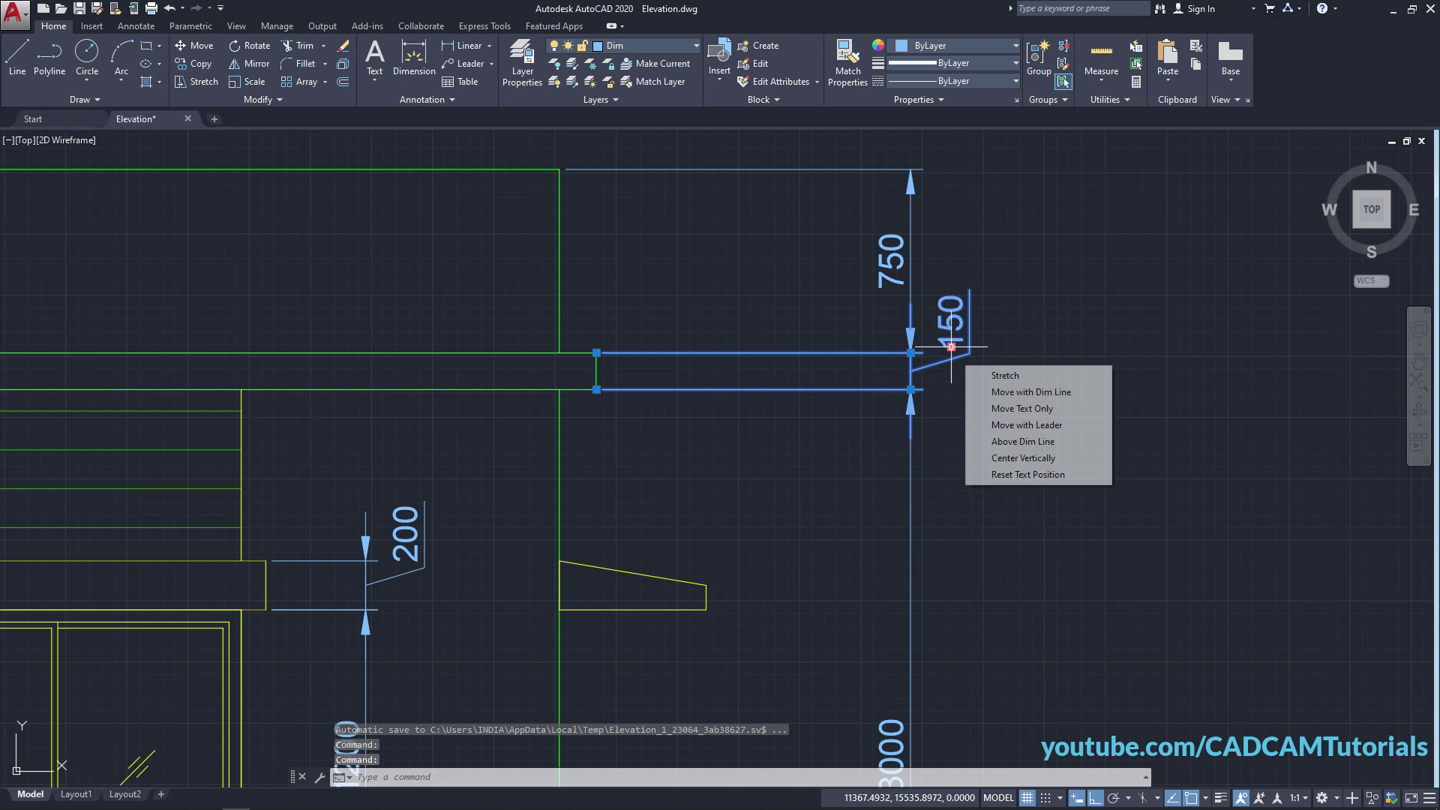
{"action": "left_click", "coordinate": [1022, 443]}
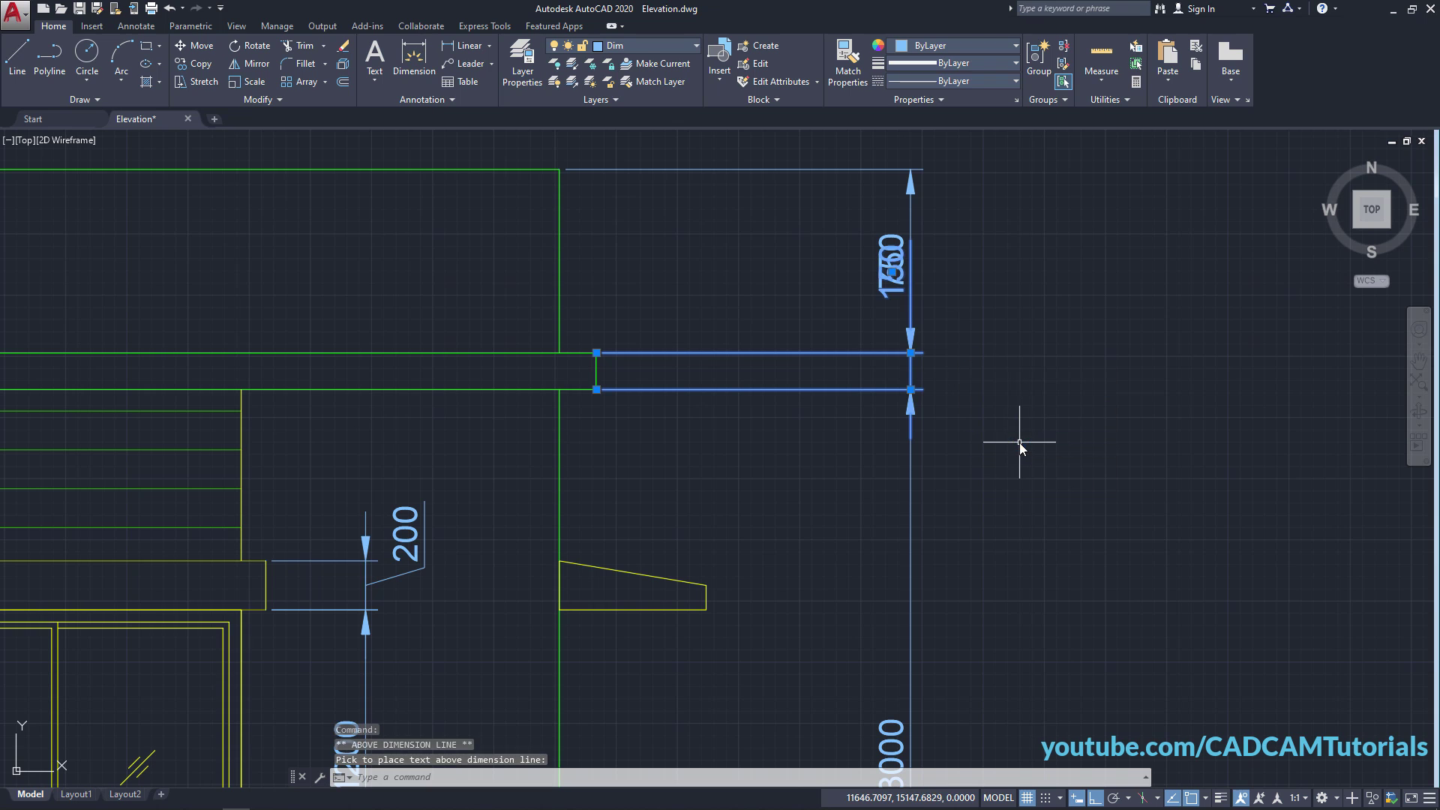
{"action": "left_click", "coordinate": [910, 353]}
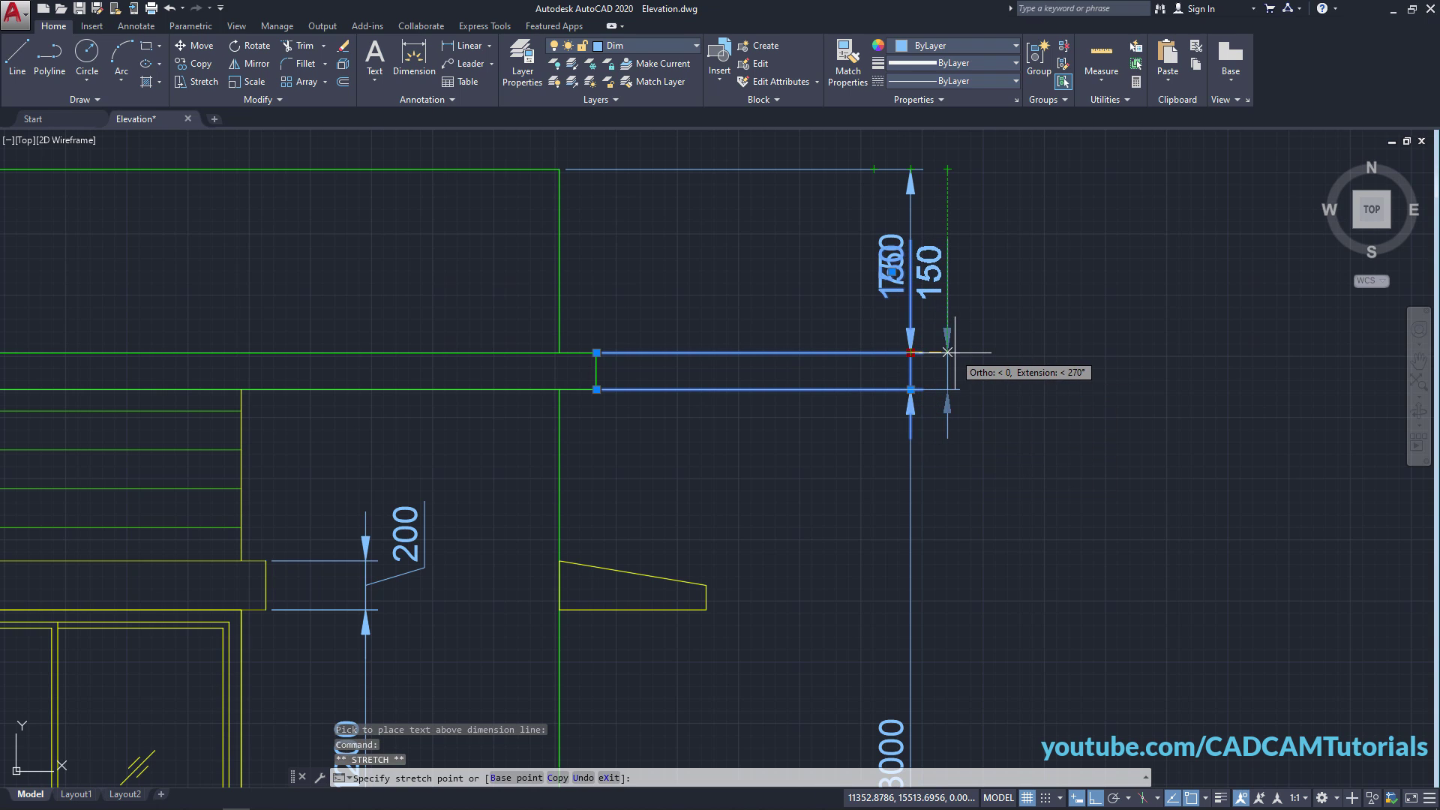
{"action": "left_click", "coordinate": [959, 353]}
{"action": "scroll", "coordinate": [1119, 258], "scroll_direction": "down", "scroll_amount": 2}
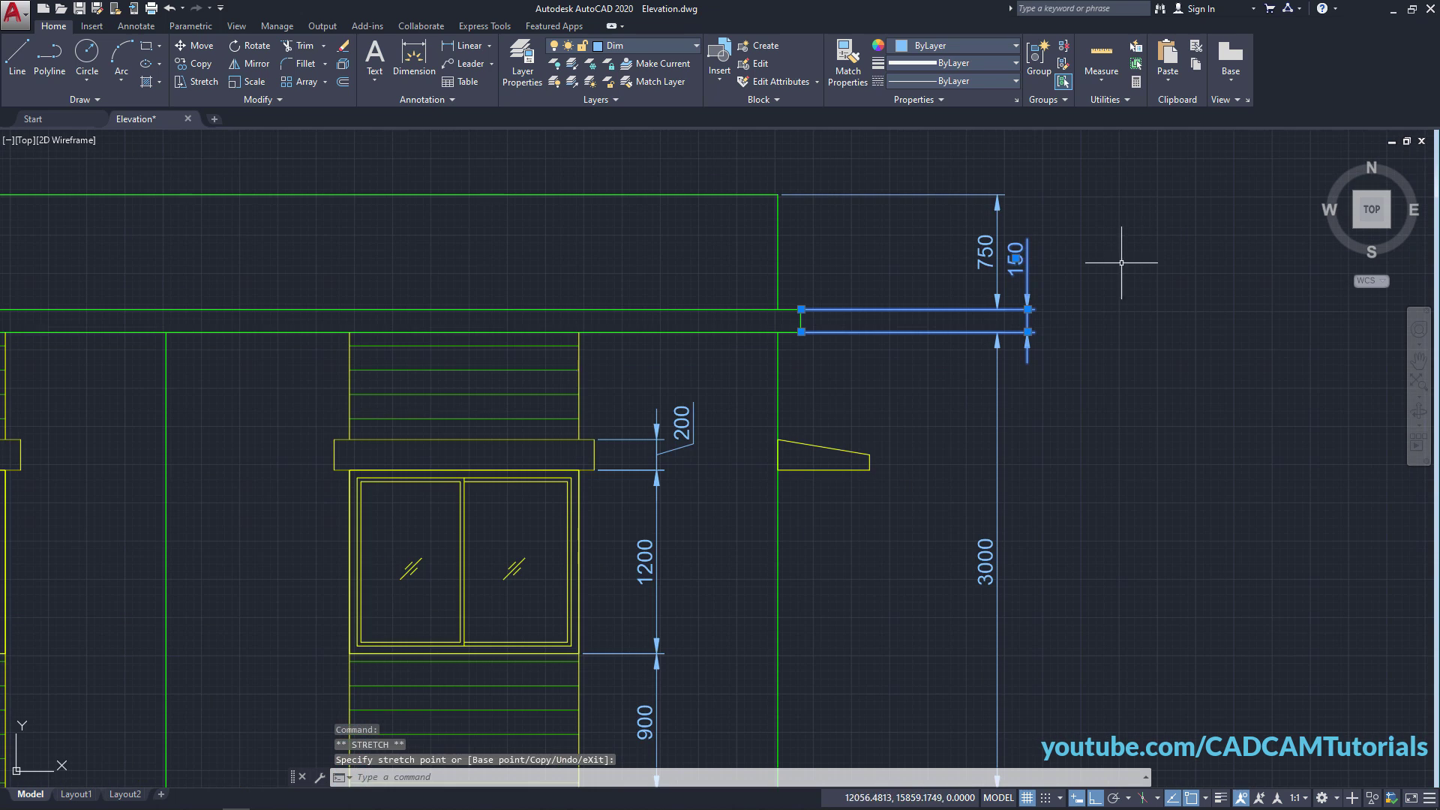
Place the text of the right window's sunshade thickness dimension above its dimension line and clear the selection.
{"action": "scroll", "coordinate": [818, 451], "scroll_direction": "up", "scroll_amount": 2}
{"action": "scroll", "coordinate": [817, 451], "scroll_direction": "up", "scroll_amount": 2}
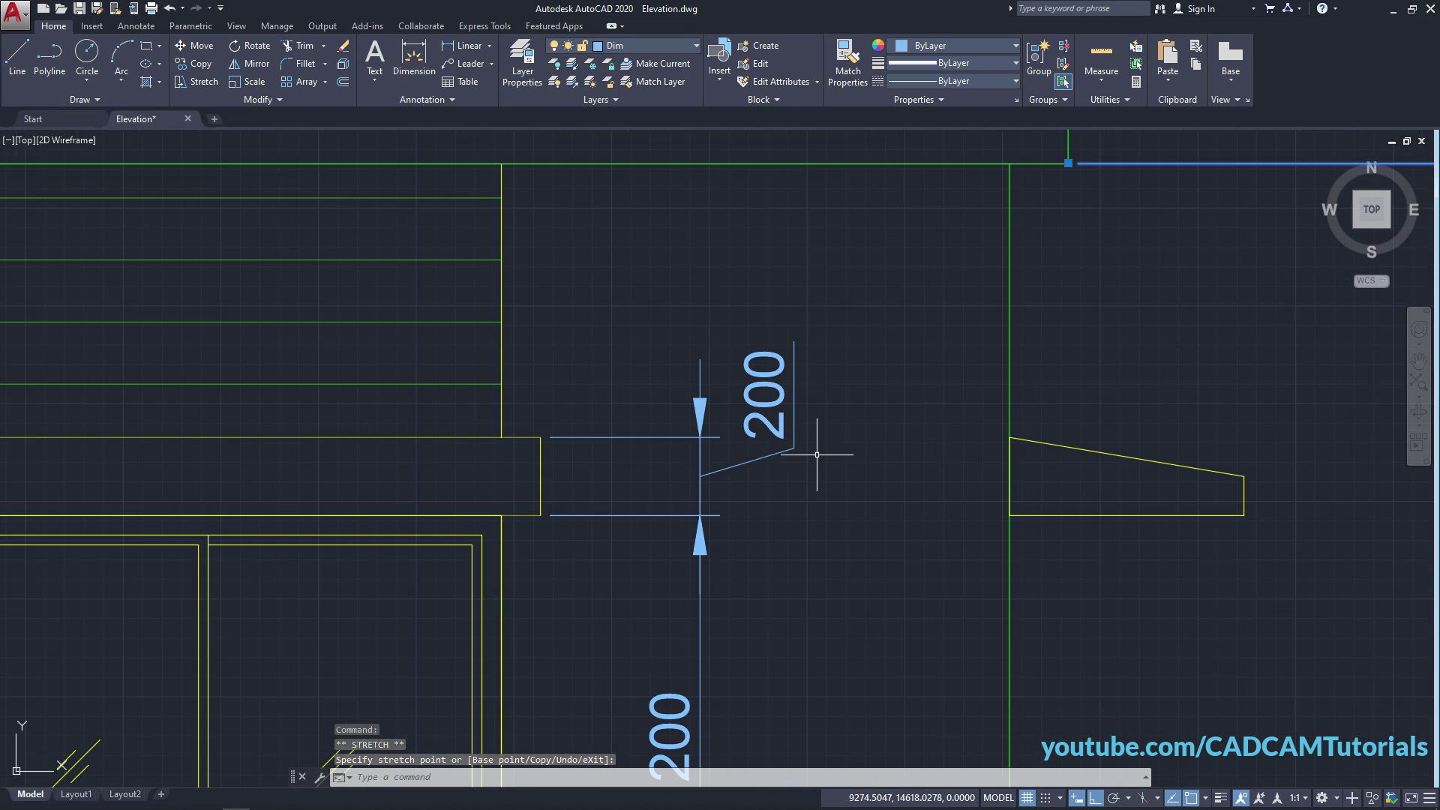
{"action": "left_click", "coordinate": [763, 455]}
{"action": "mouse_move", "coordinate": [765, 438]}
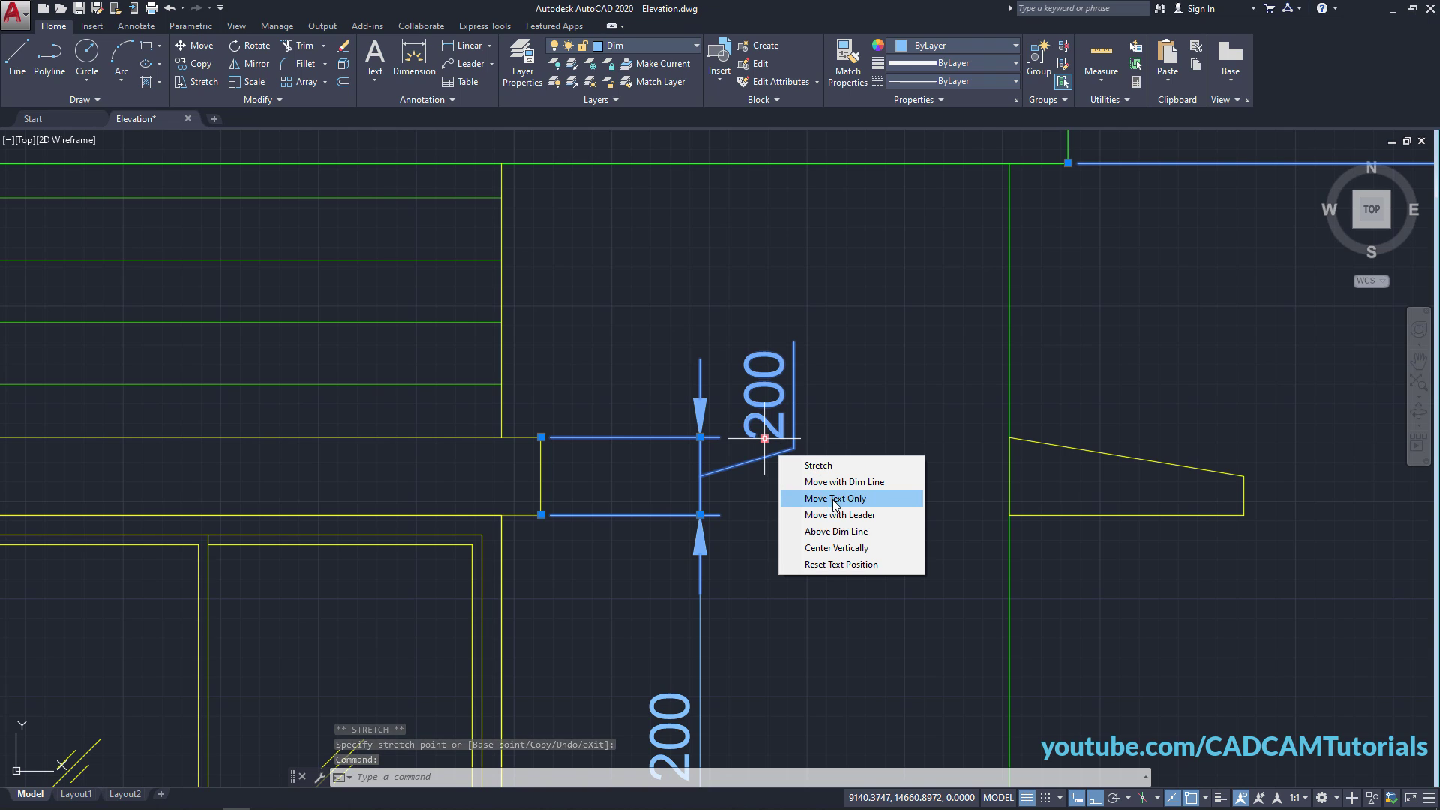
{"action": "left_click", "coordinate": [836, 532]}
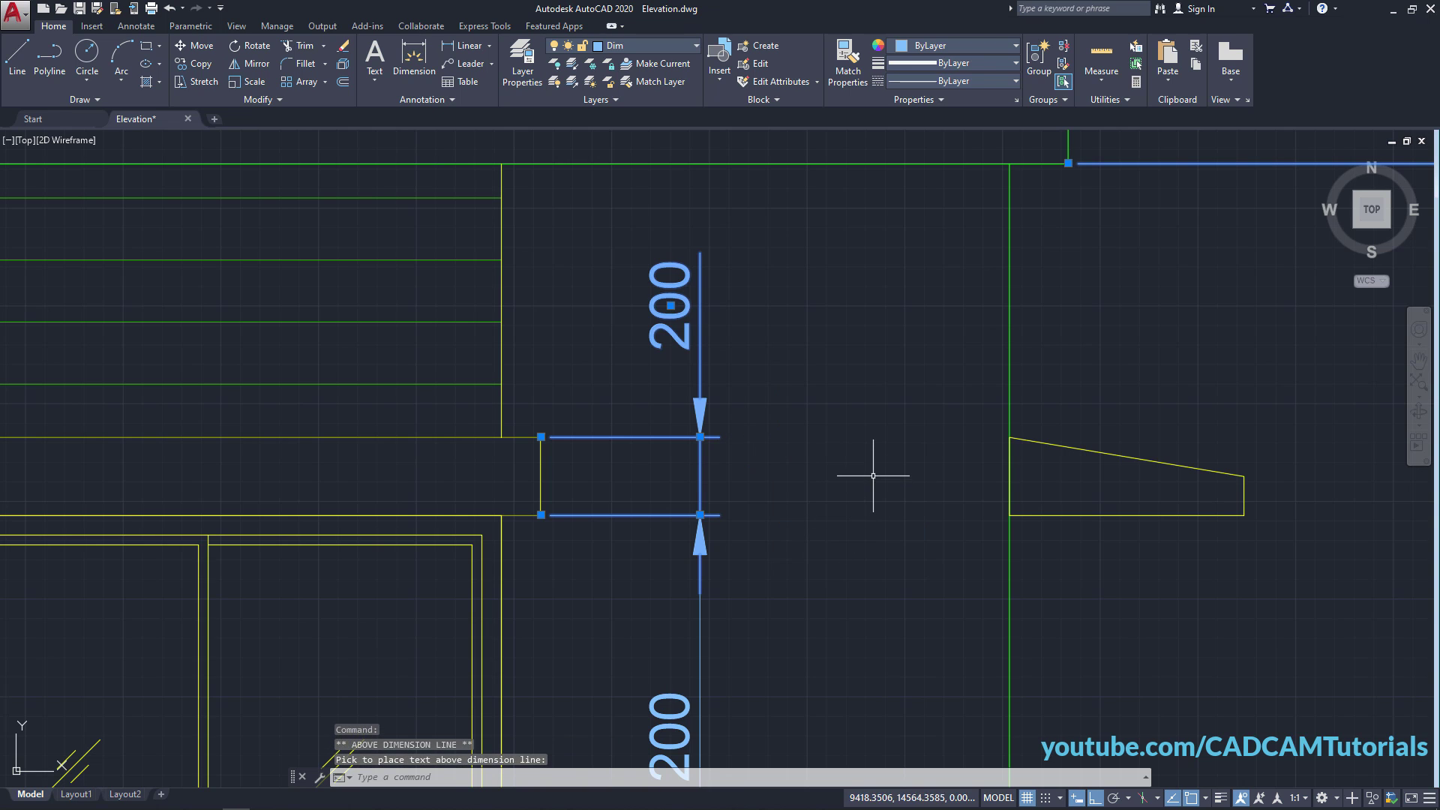
{"action": "key", "text": "Escape"}
{"action": "scroll", "coordinate": [815, 315], "scroll_direction": "down", "scroll_amount": 6}
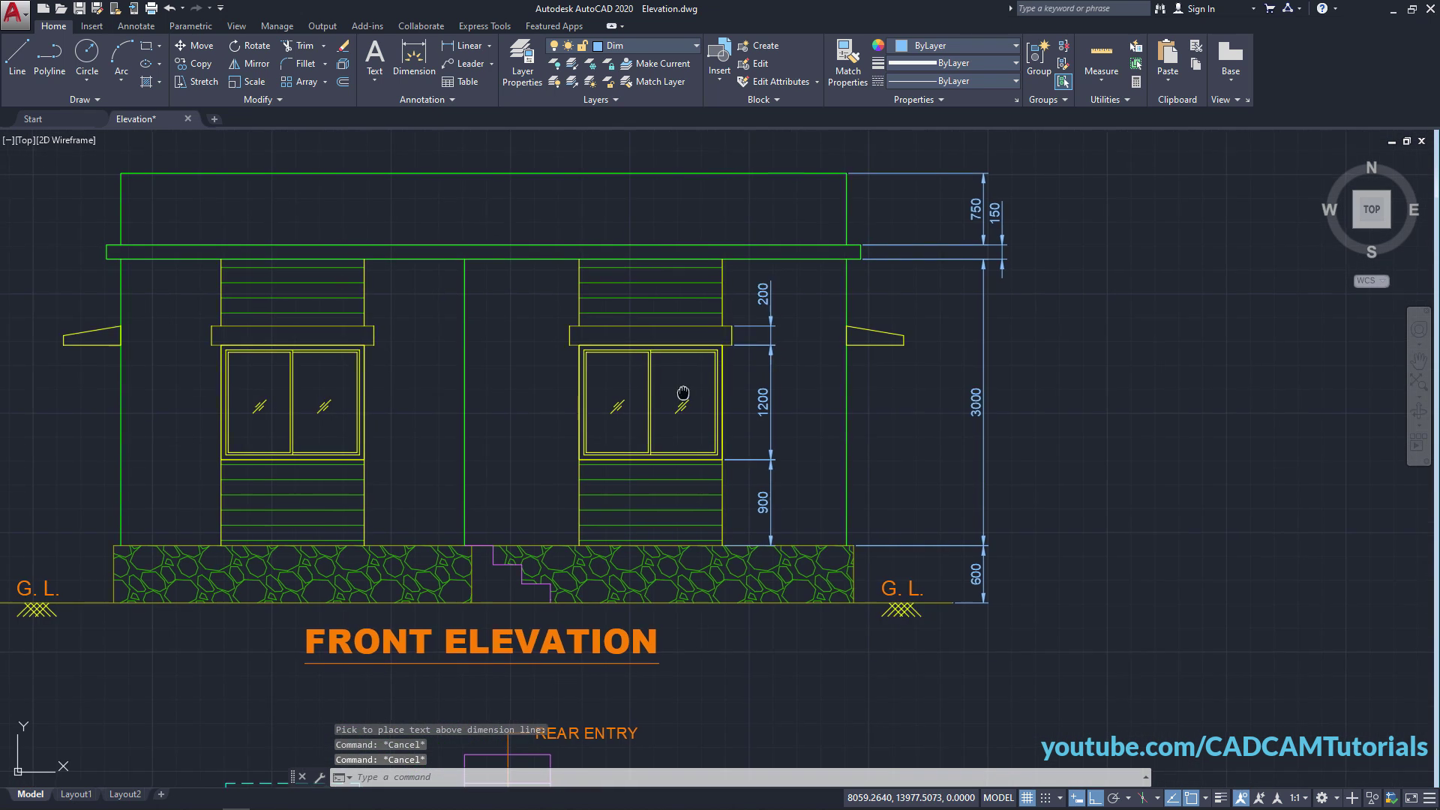
{"action": "middle_click_drag", "start_coordinate": [750, 405], "coordinate": [894, 463]}
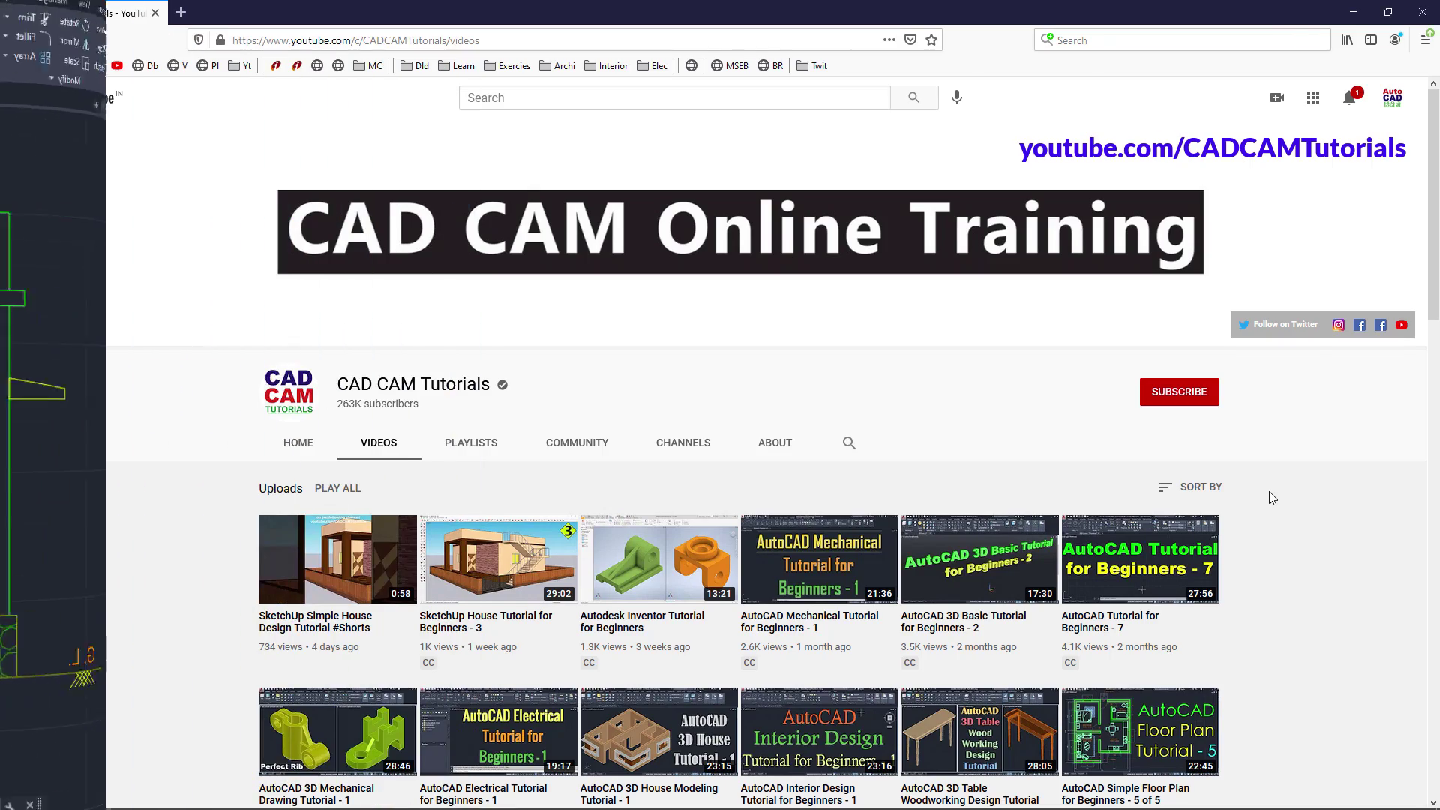
In the browser, browse the CAD CAM Tutorials channel's videos on YouTube, then subscribe and set its notifications to All.
{"action": "scroll", "coordinate": [1269, 493], "scroll_direction": "down", "scroll_amount": 4}
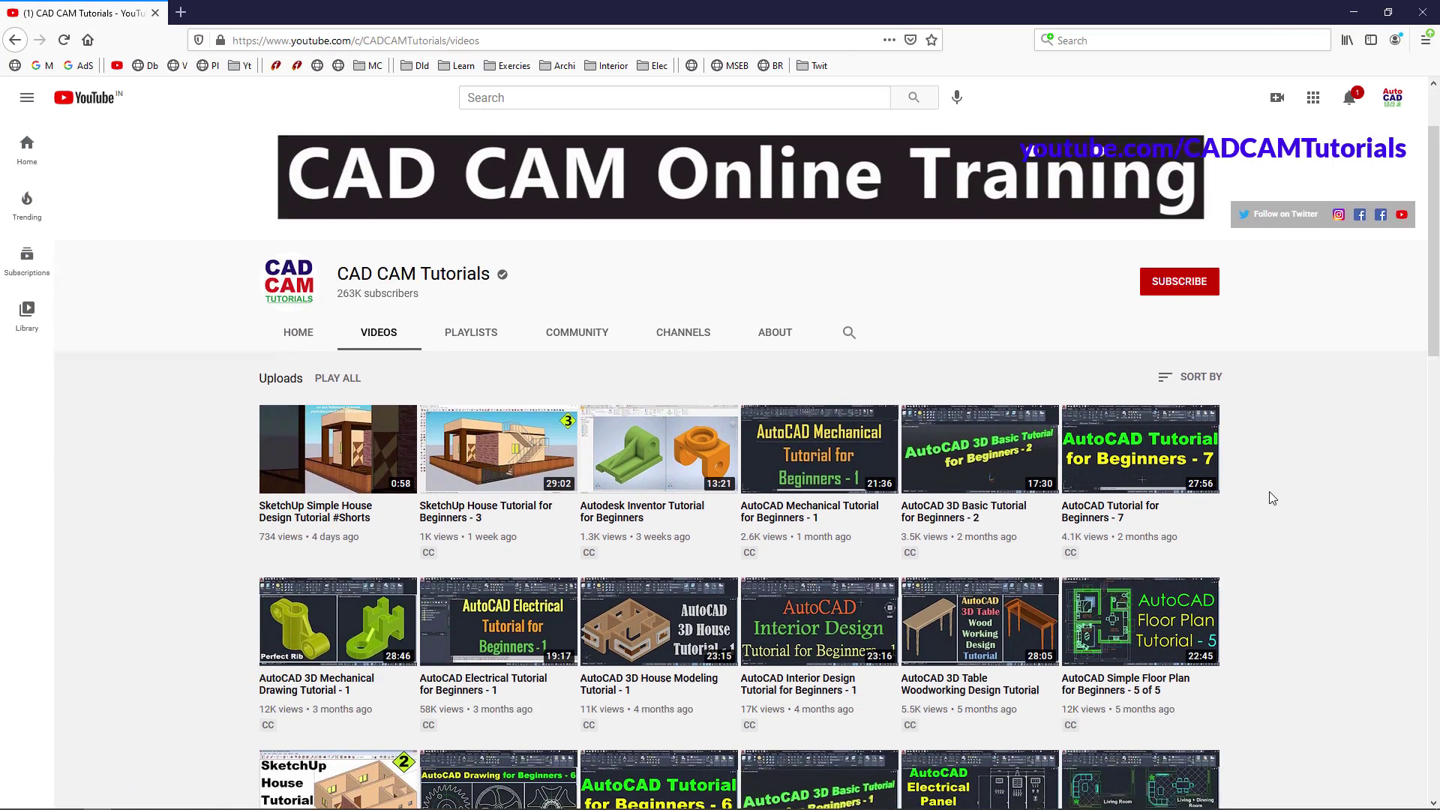
{"action": "scroll", "coordinate": [1270, 494], "scroll_direction": "down", "scroll_amount": 5}
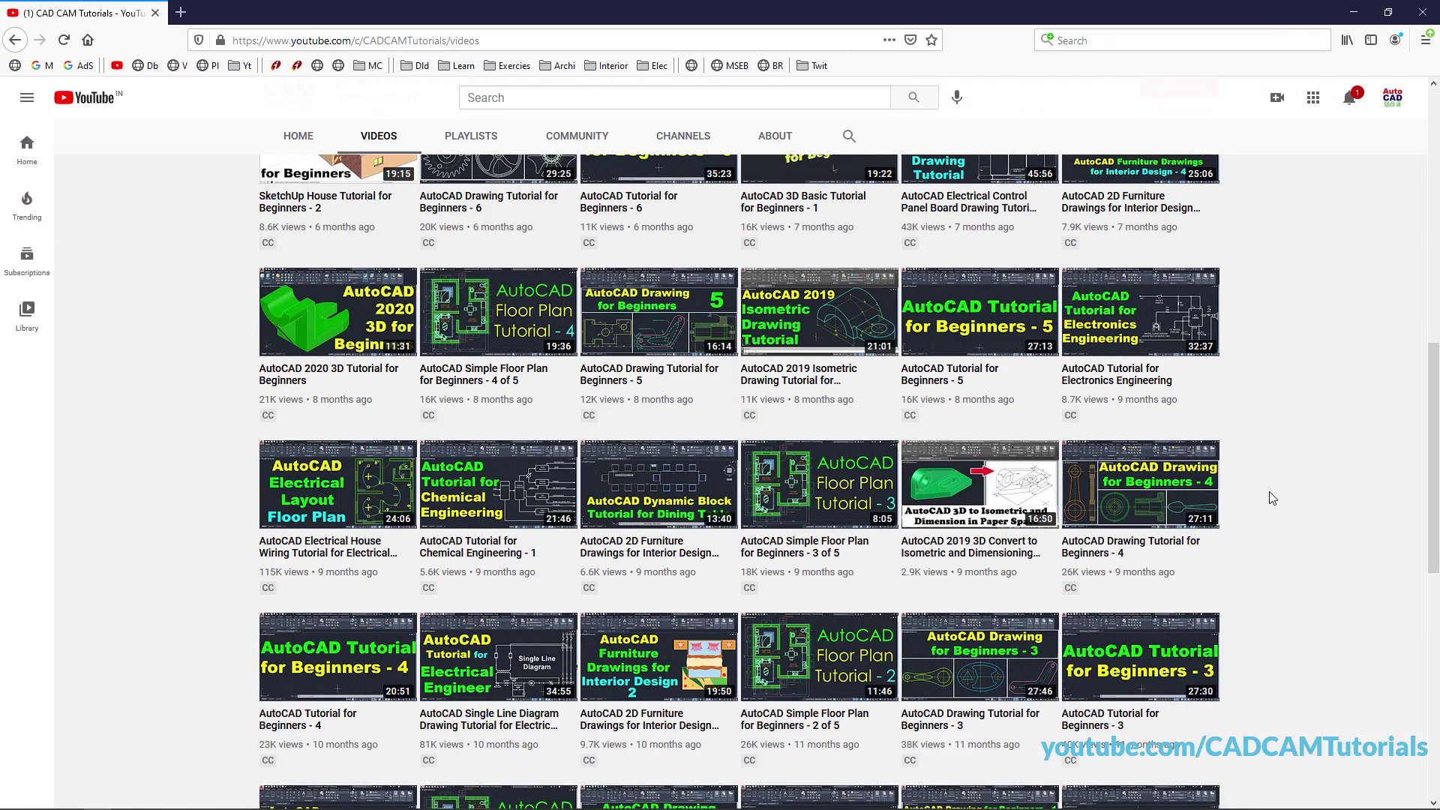
{"action": "scroll", "coordinate": [1270, 495], "scroll_direction": "up", "scroll_amount": 8}
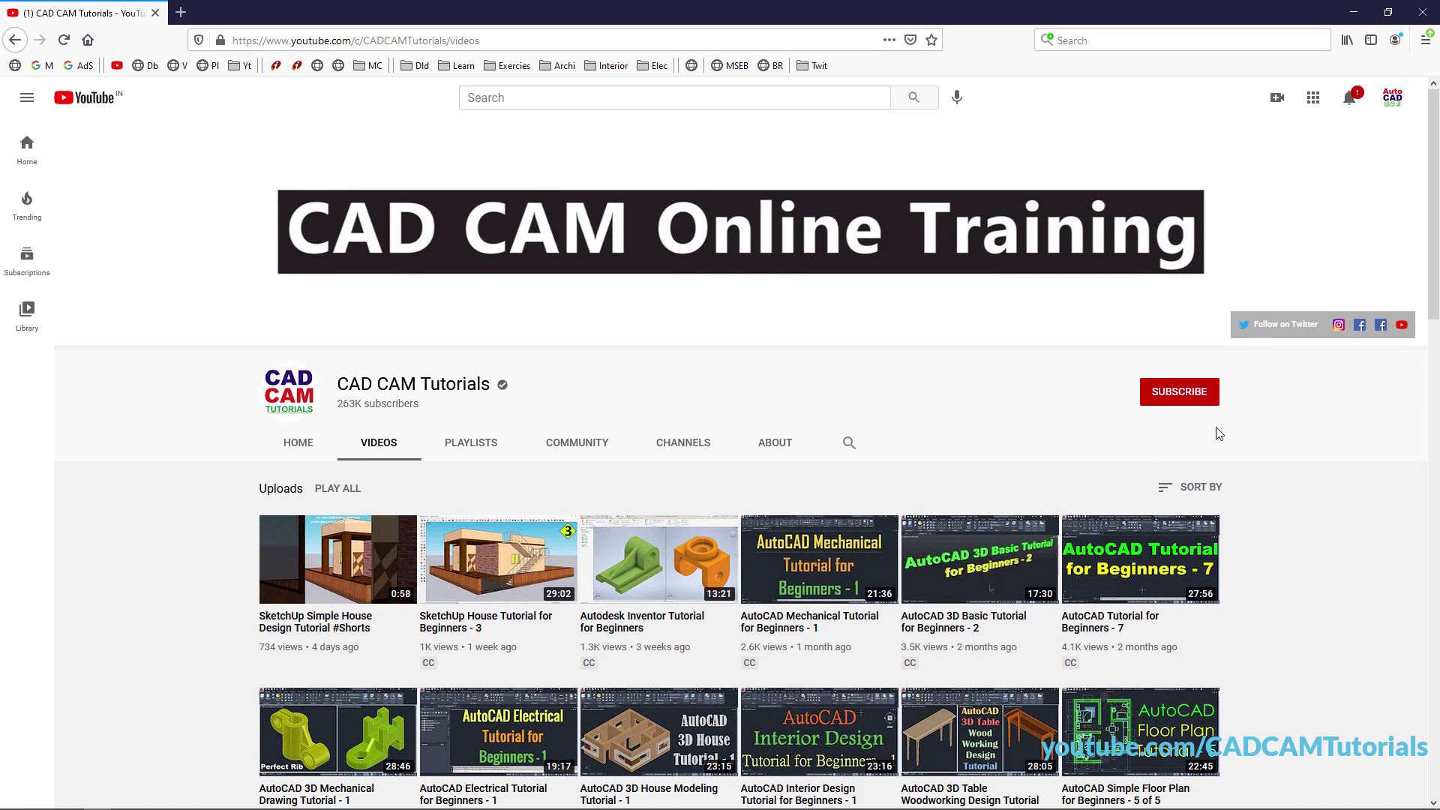
{"action": "left_click", "coordinate": [1209, 394]}
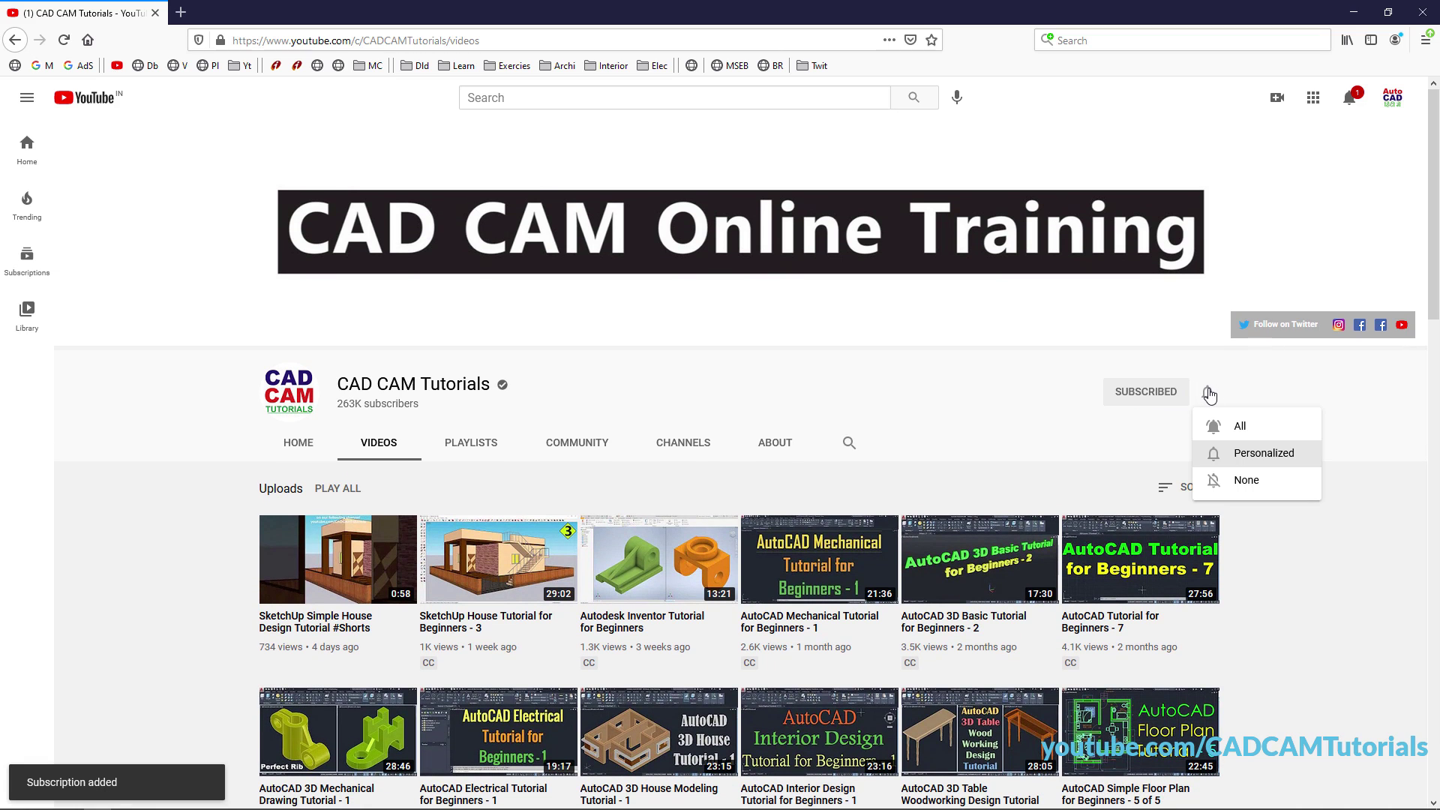
{"action": "left_click", "coordinate": [1240, 437]}
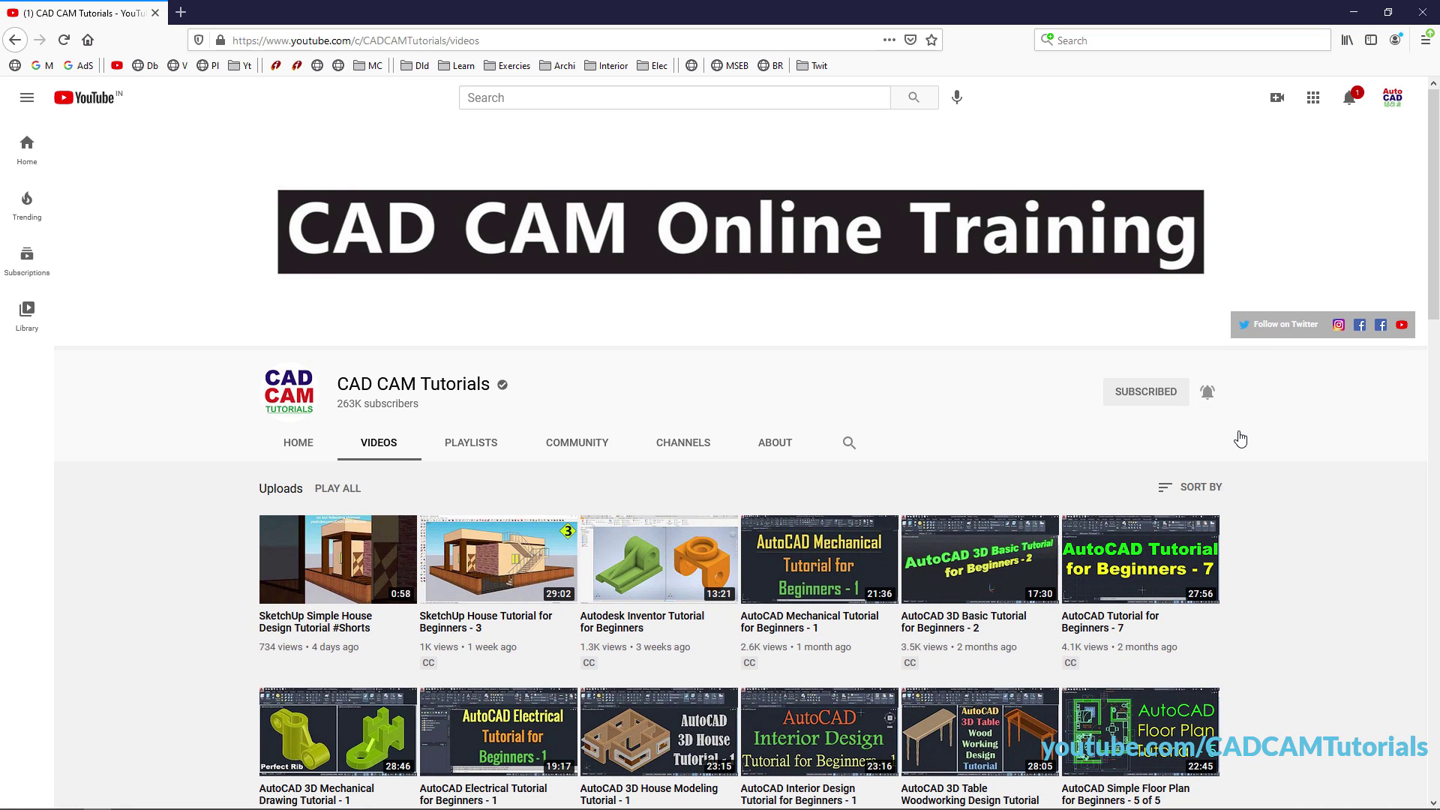